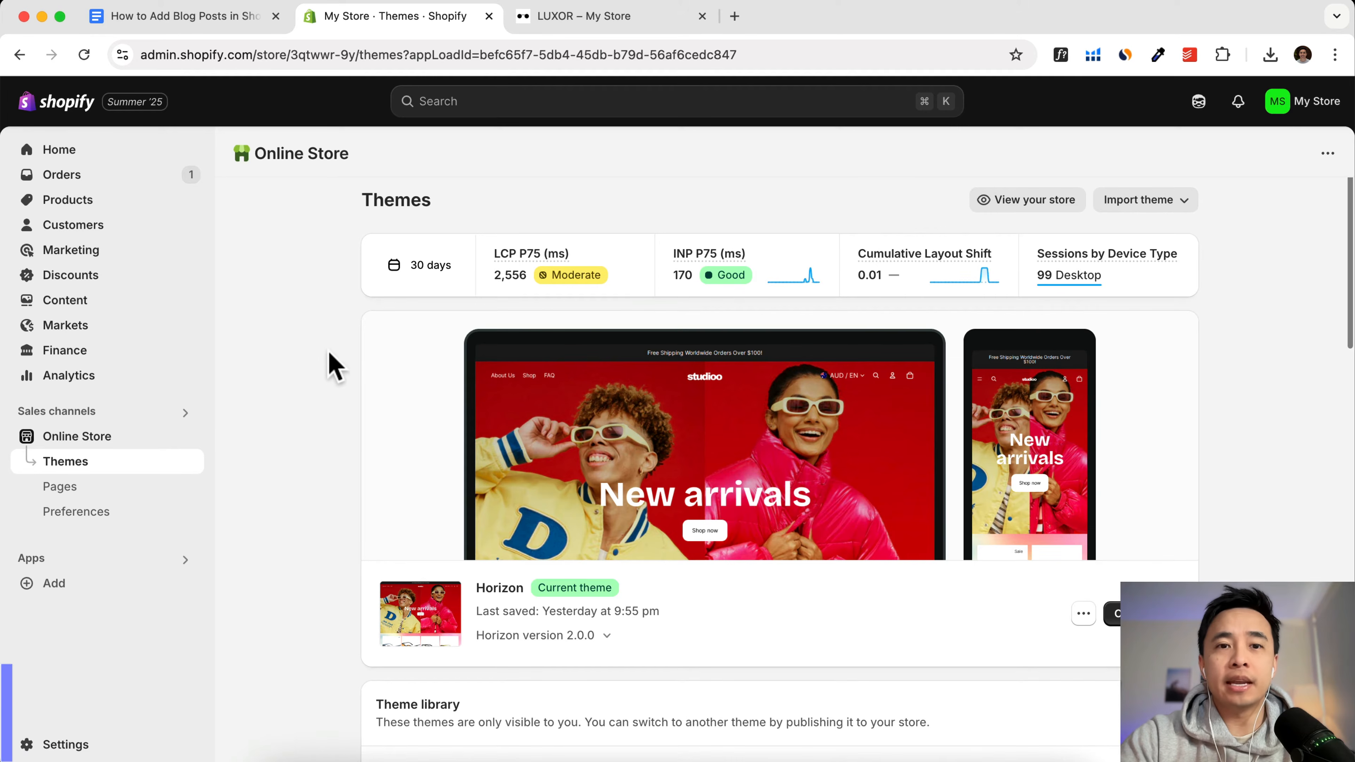
Step: Open the store's blog posts and start a new blog post
{"action": "left_click", "coordinate": [74, 304]}
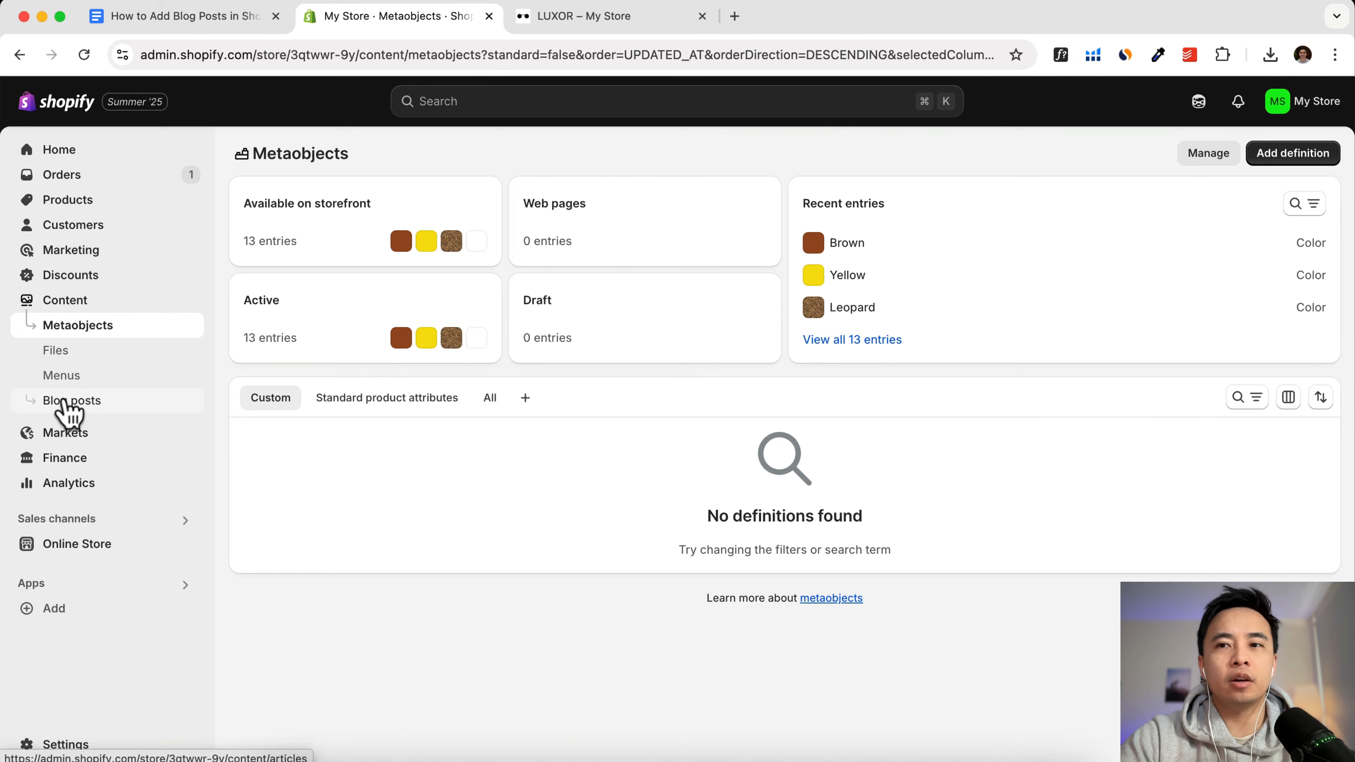
{"action": "left_click", "coordinate": [69, 407]}
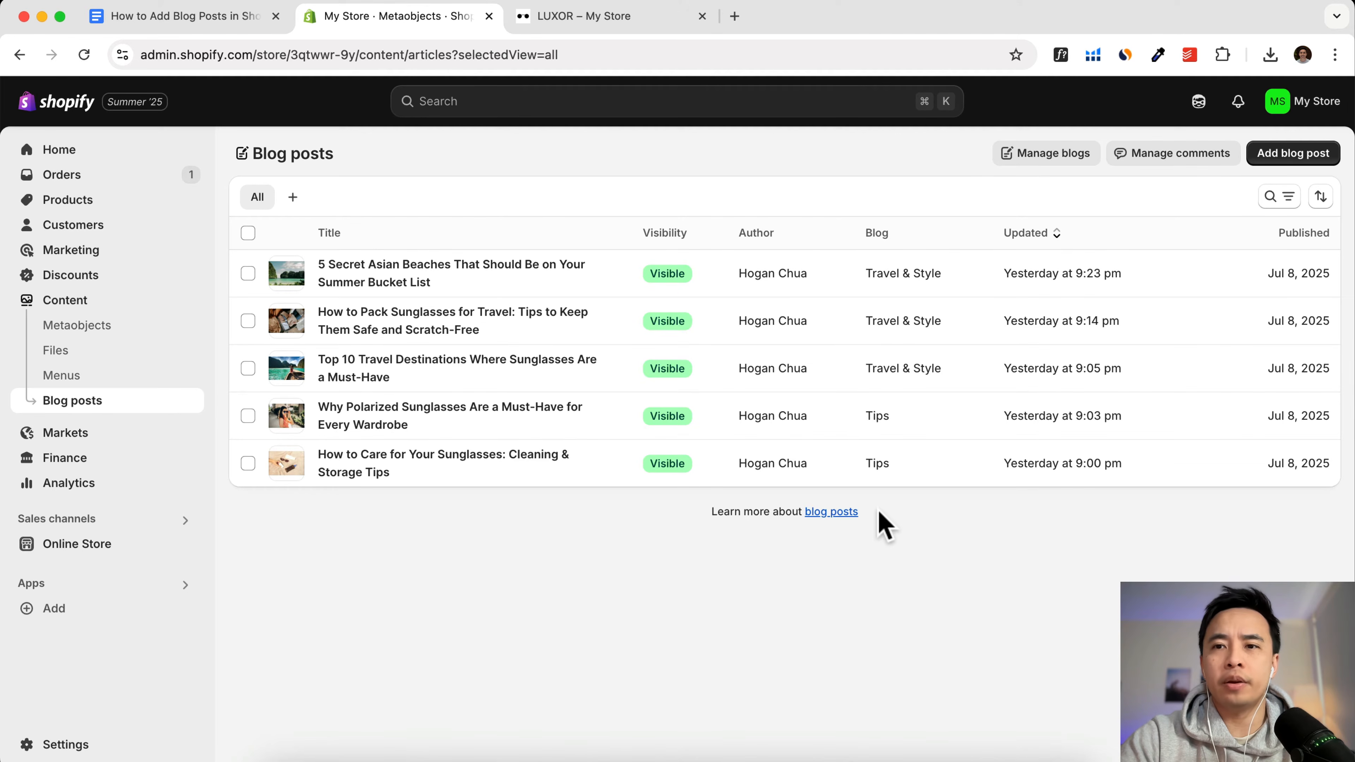
{"action": "left_click", "coordinate": [1303, 170]}
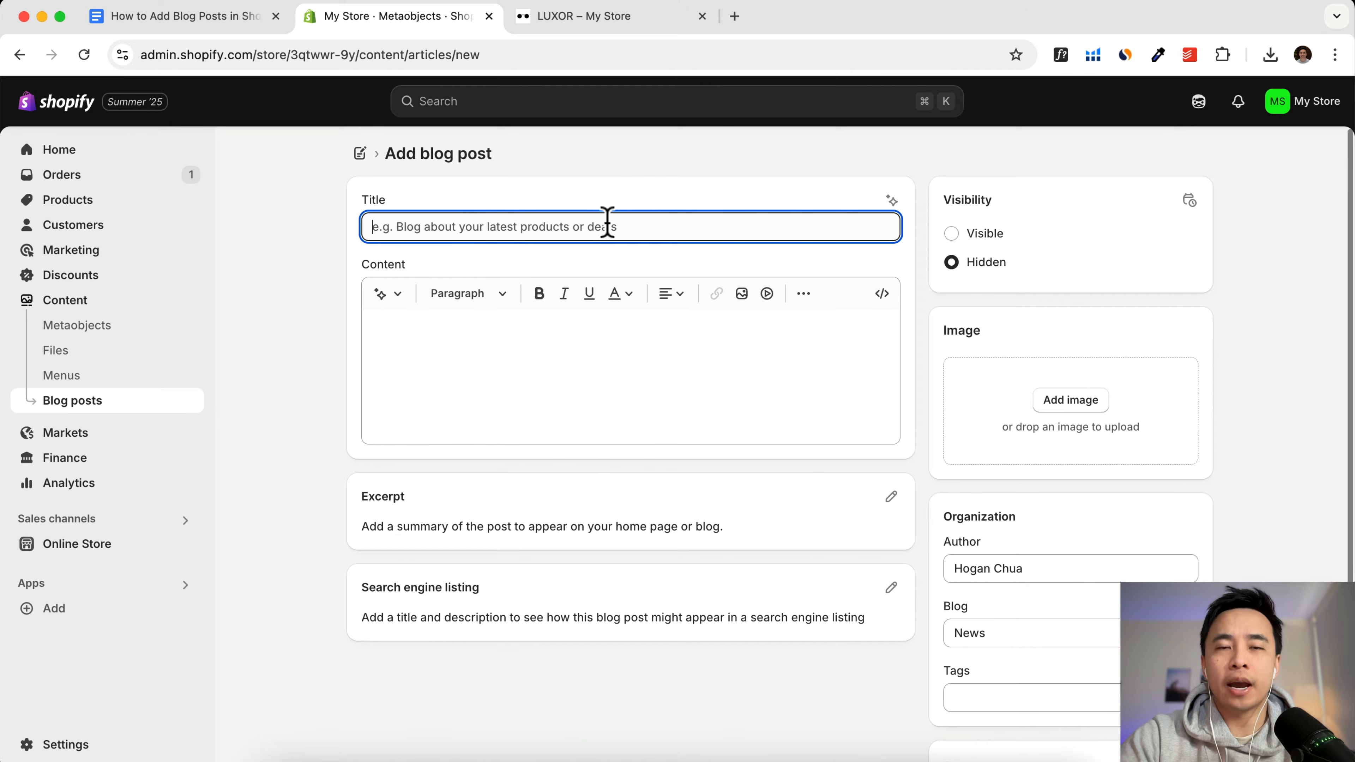
Step: Copy the title "How to Choose the Perfect Sunglasses for Your Face Shape" from the Google Docs draft into the Shopify post's title
{"action": "left_click", "coordinate": [220, 17]}
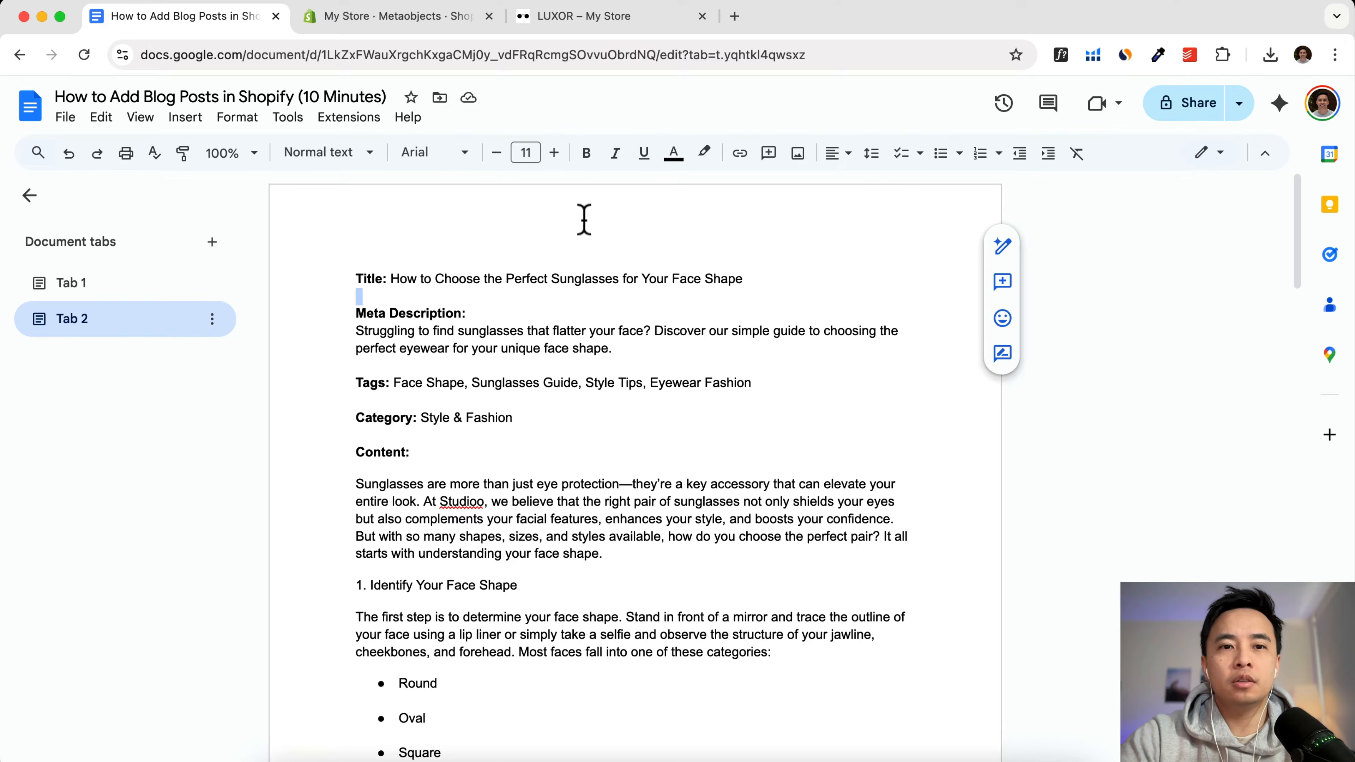
{"action": "left_click_drag", "start_coordinate": [744, 279], "coordinate": [400, 271]}
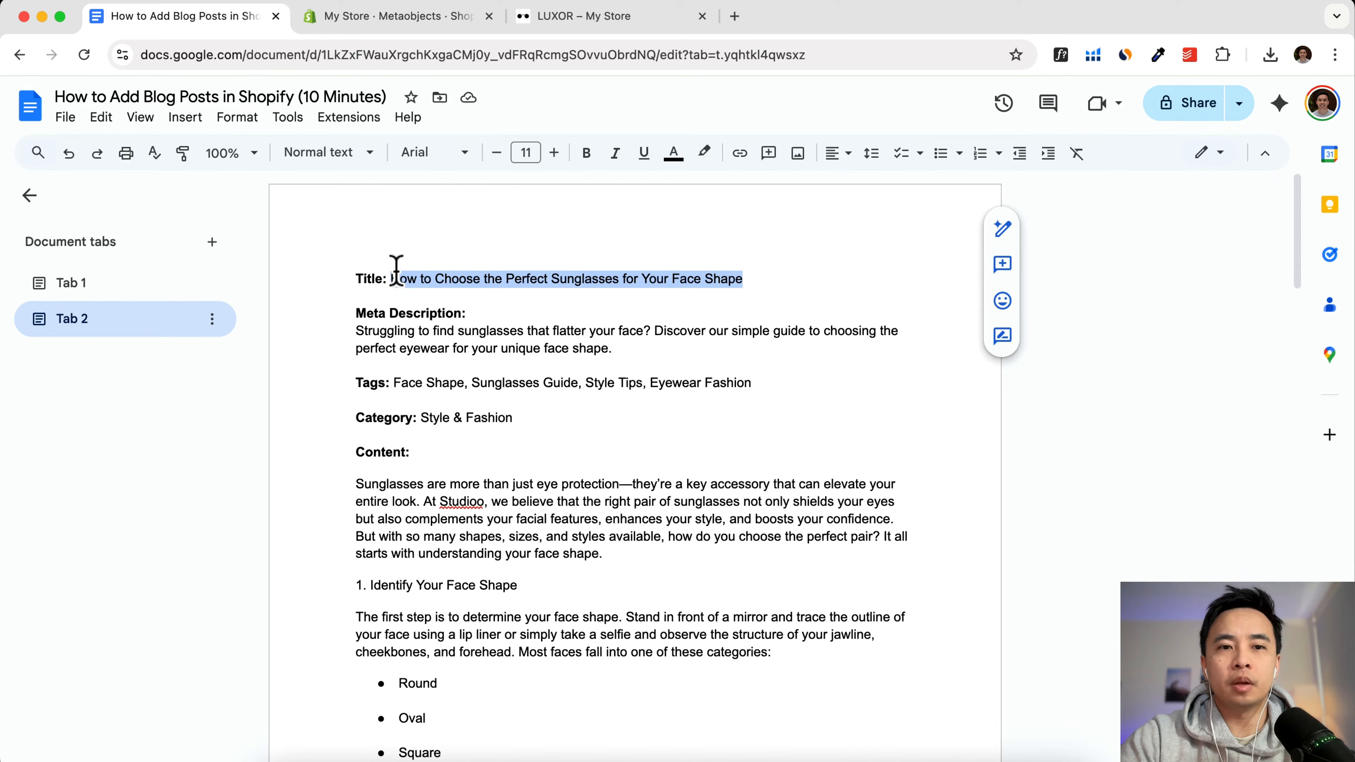
{"action": "right_click", "coordinate": [396, 270]}
{"action": "left_click", "coordinate": [454, 300]}
{"action": "left_click", "coordinate": [401, 18]}
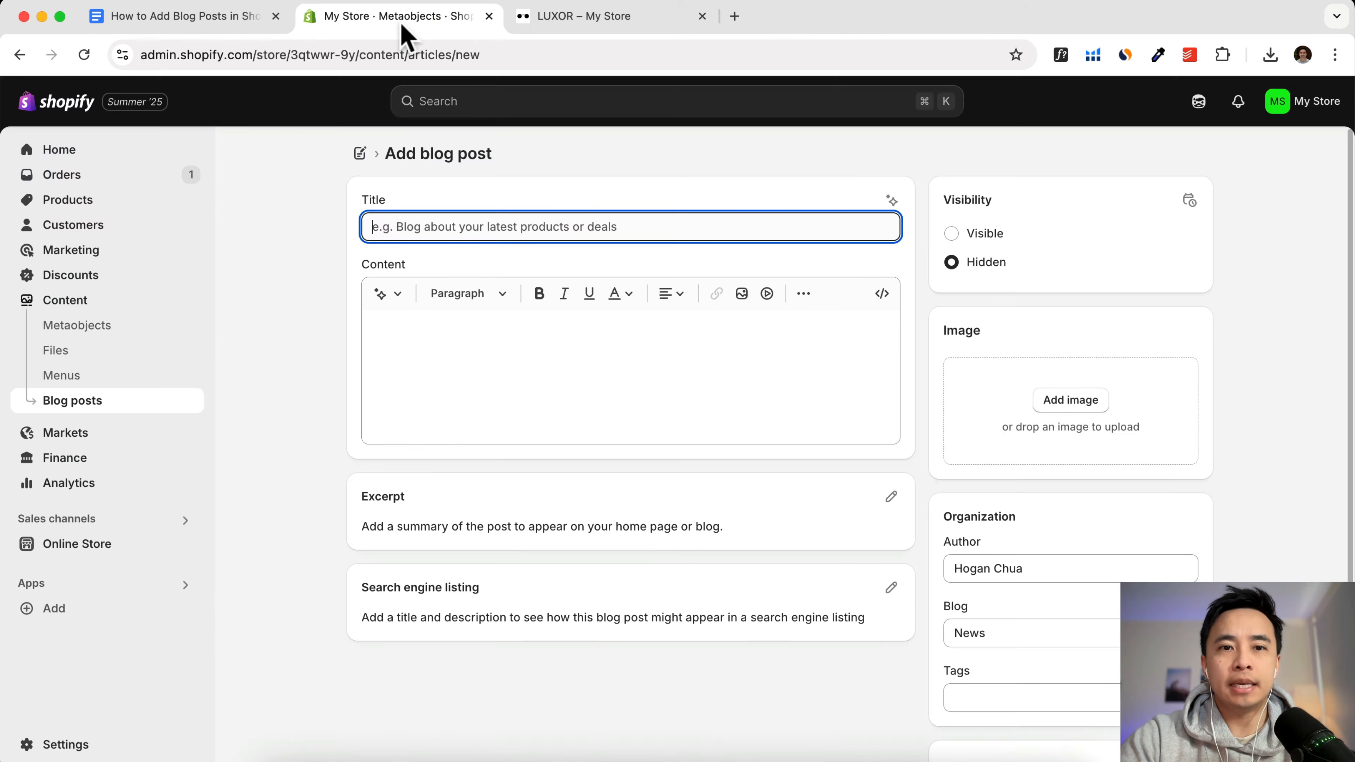
{"action": "key", "text": "super+v"}
Step: Copy the article body below "Content:" from the Google Docs draft and paste it into the Shopify post's content with matching style
{"action": "left_click", "coordinate": [454, 333]}
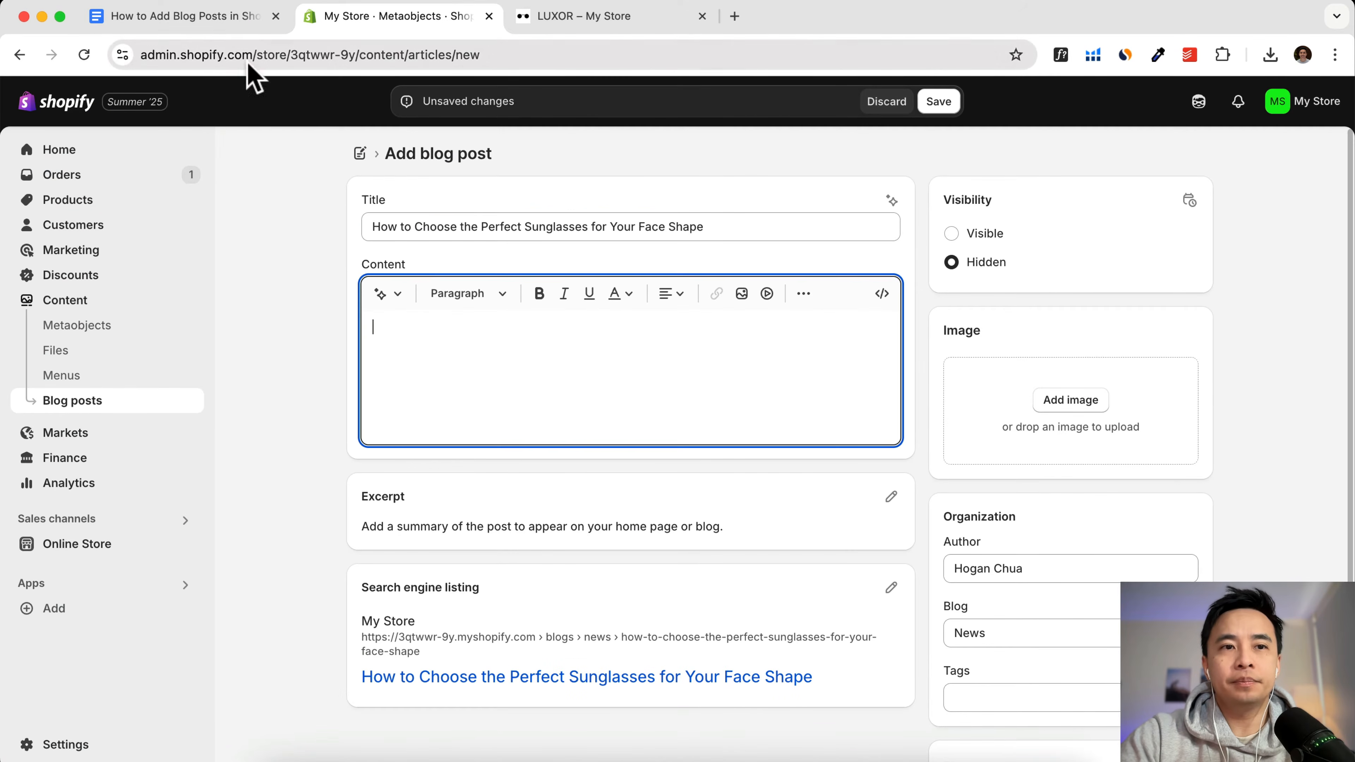
{"action": "left_click", "coordinate": [182, 16]}
{"action": "left_click", "coordinate": [415, 312]}
{"action": "scroll", "coordinate": [414, 448], "scroll_direction": "down", "scroll_amount": 4}
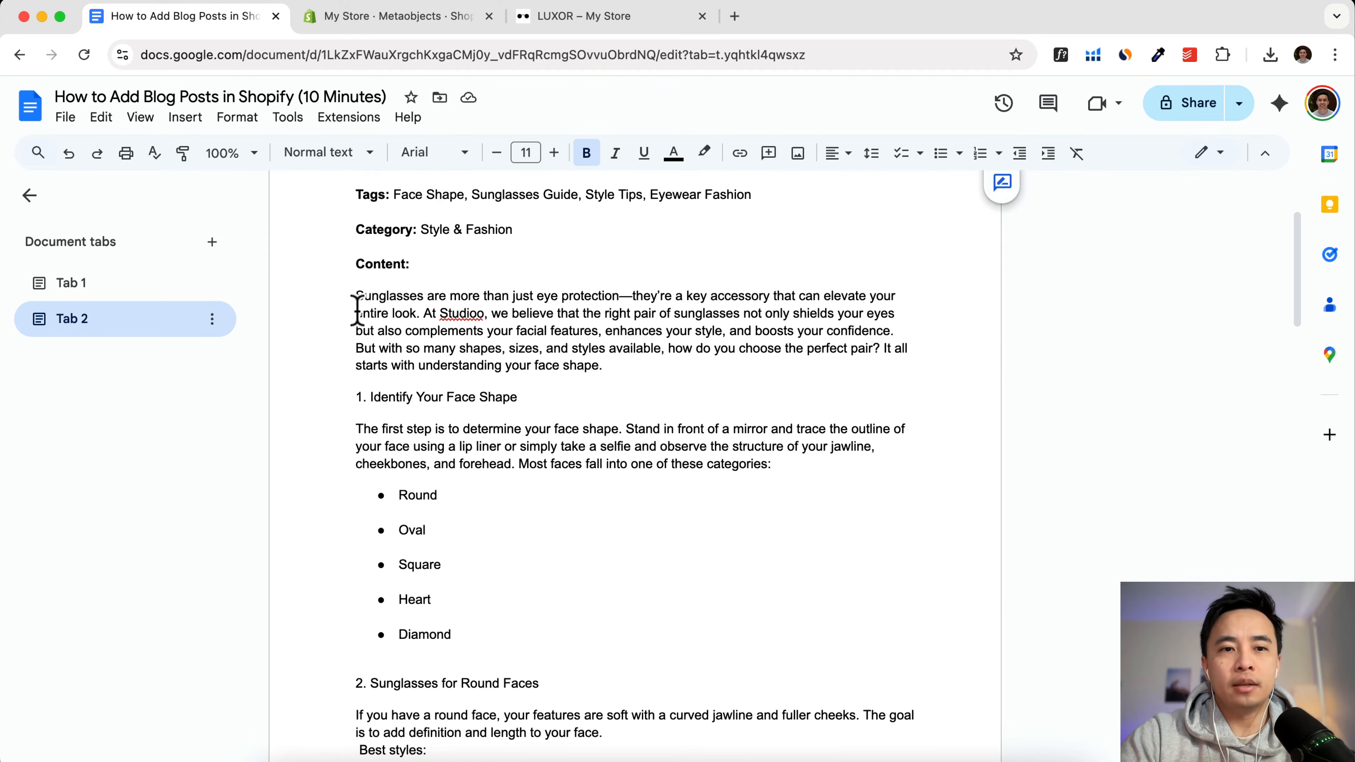
{"action": "left_click_drag", "start_coordinate": [357, 310], "coordinate": [444, 641]}
{"action": "right_click", "coordinate": [458, 541]}
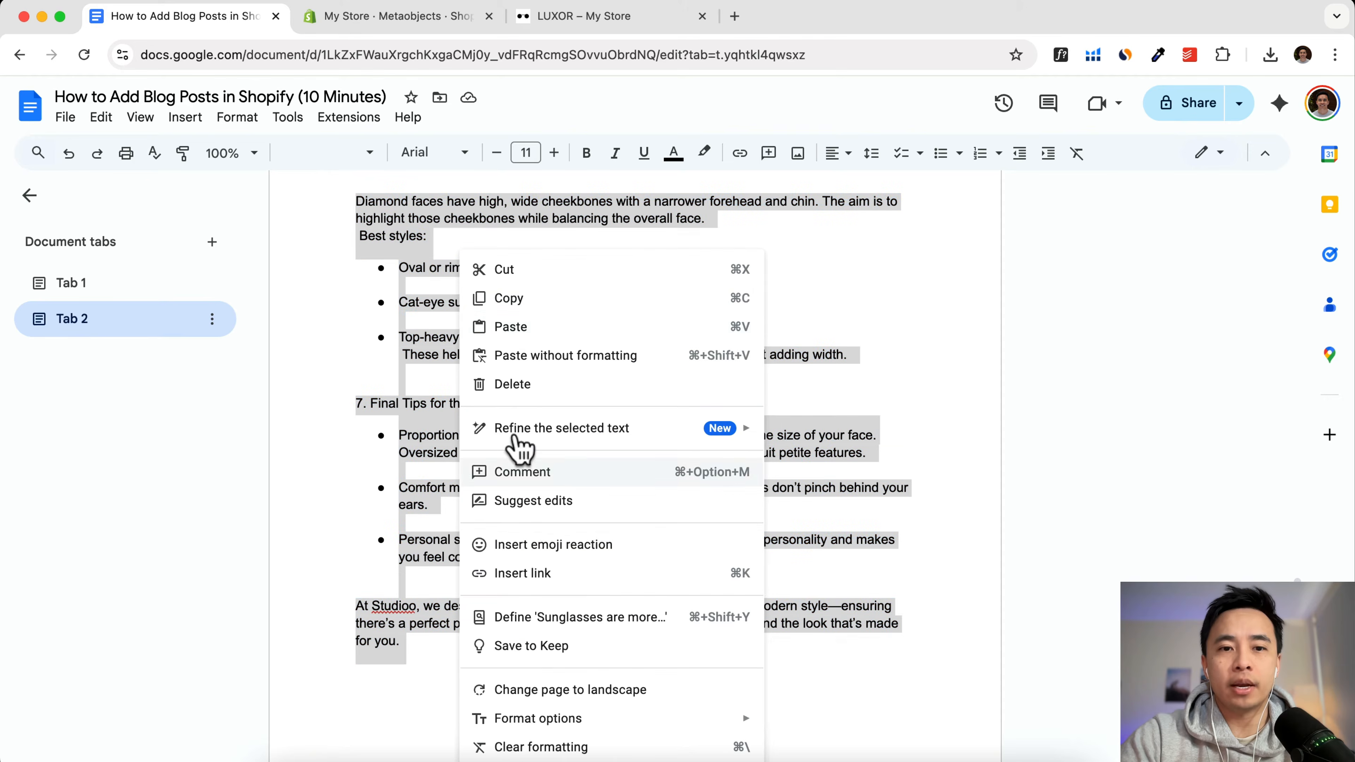
{"action": "left_click", "coordinate": [558, 301]}
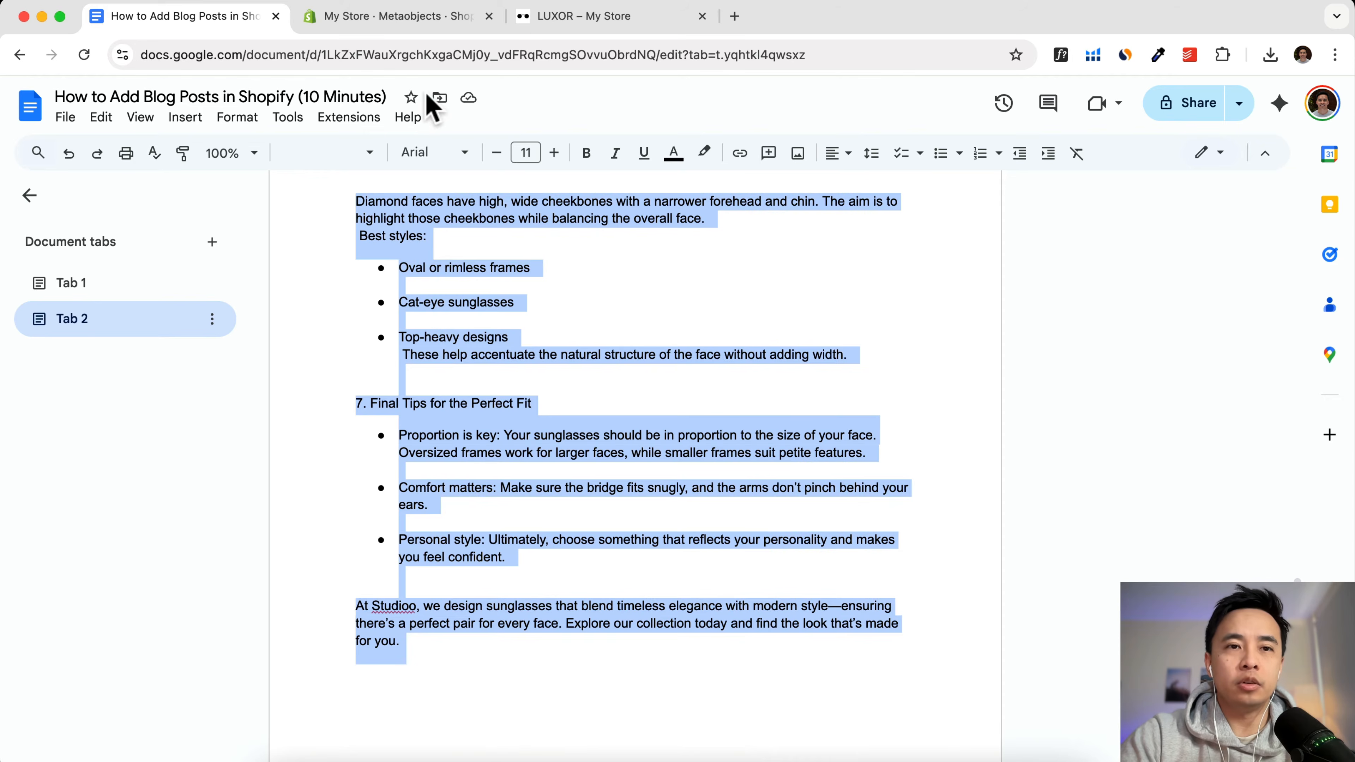
{"action": "left_click", "coordinate": [407, 24]}
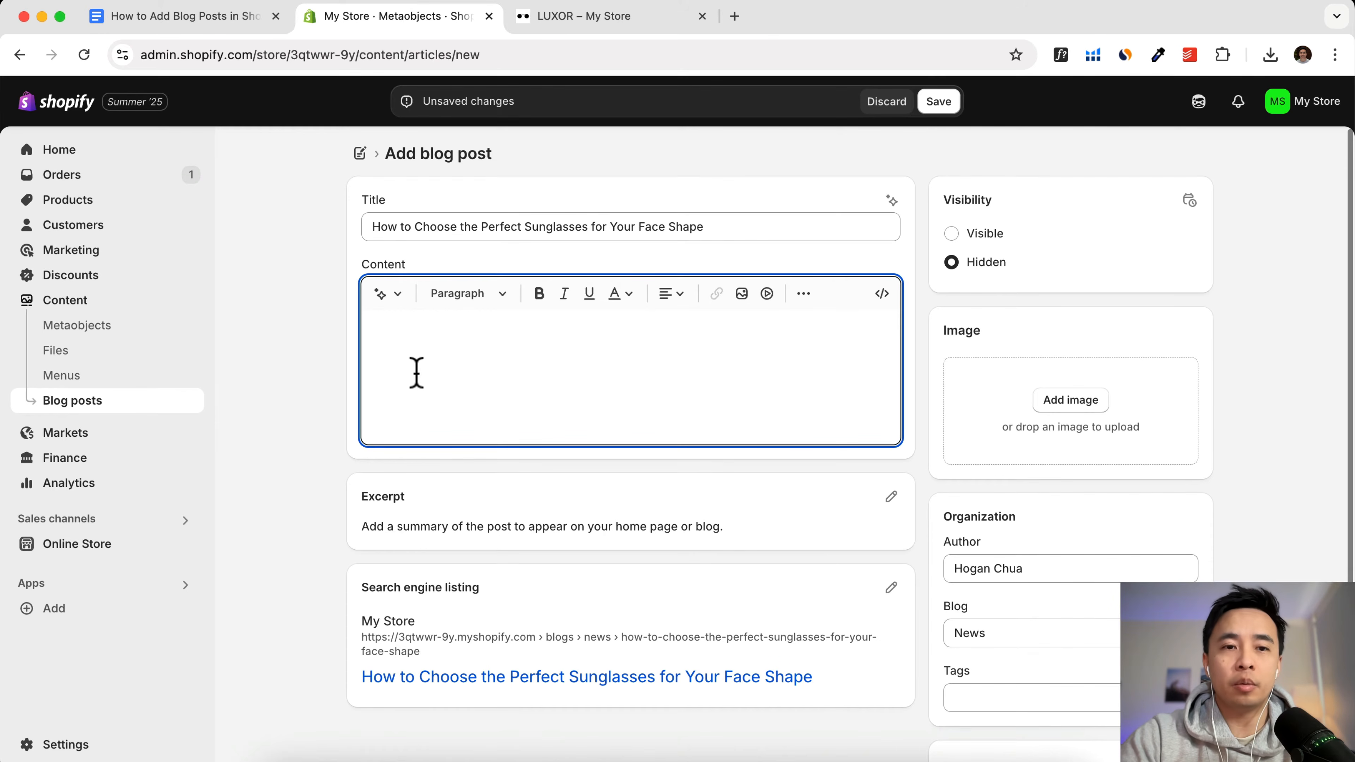
{"action": "right_click", "coordinate": [380, 325]}
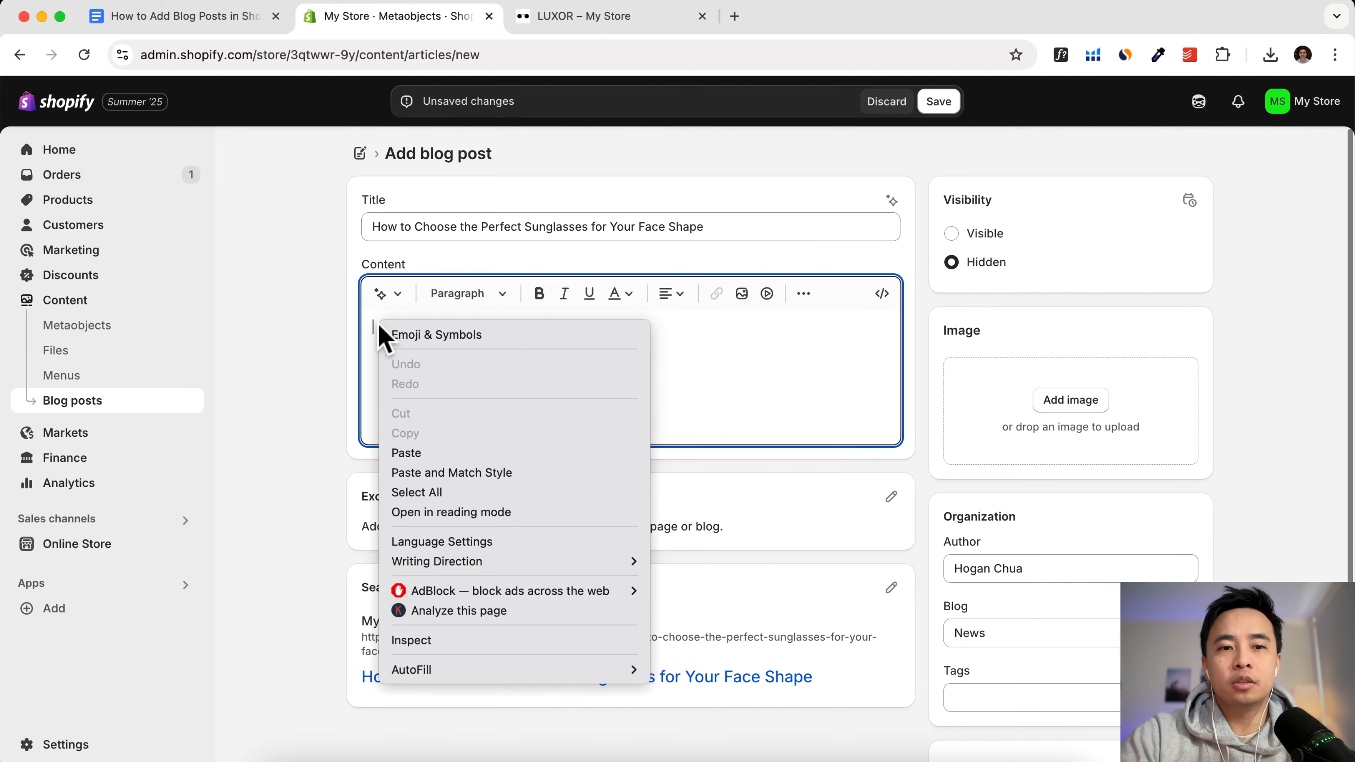
{"action": "left_click", "coordinate": [467, 473]}
Step: Separate "Identify Your Face Shape" from the introduction and make it a numbered list item, keeping the paragraph below it outside the list
{"action": "scroll", "coordinate": [571, 421], "scroll_direction": "up", "scroll_amount": 20}
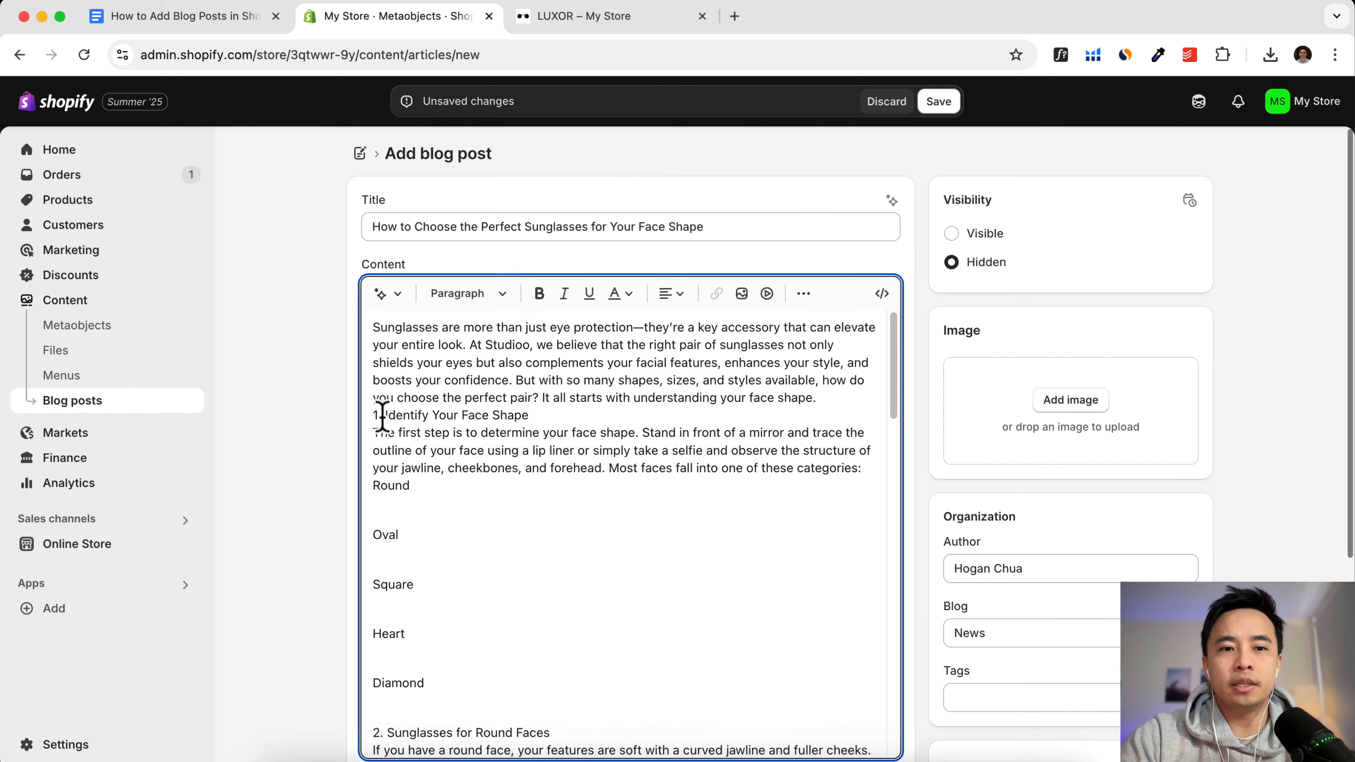
{"action": "left_click", "coordinate": [374, 415]}
{"action": "key", "text": "Return"}
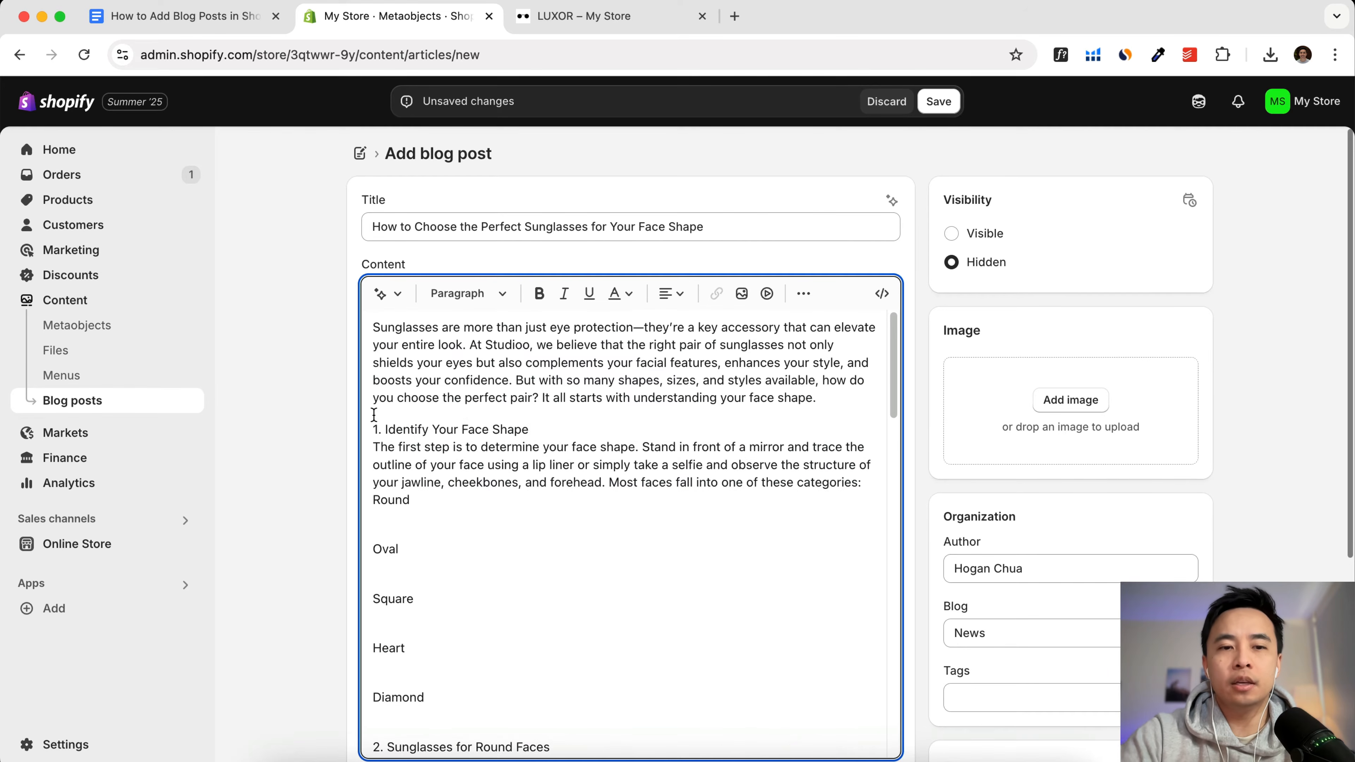
{"action": "scroll", "coordinate": [519, 502], "scroll_direction": "down", "scroll_amount": 5}
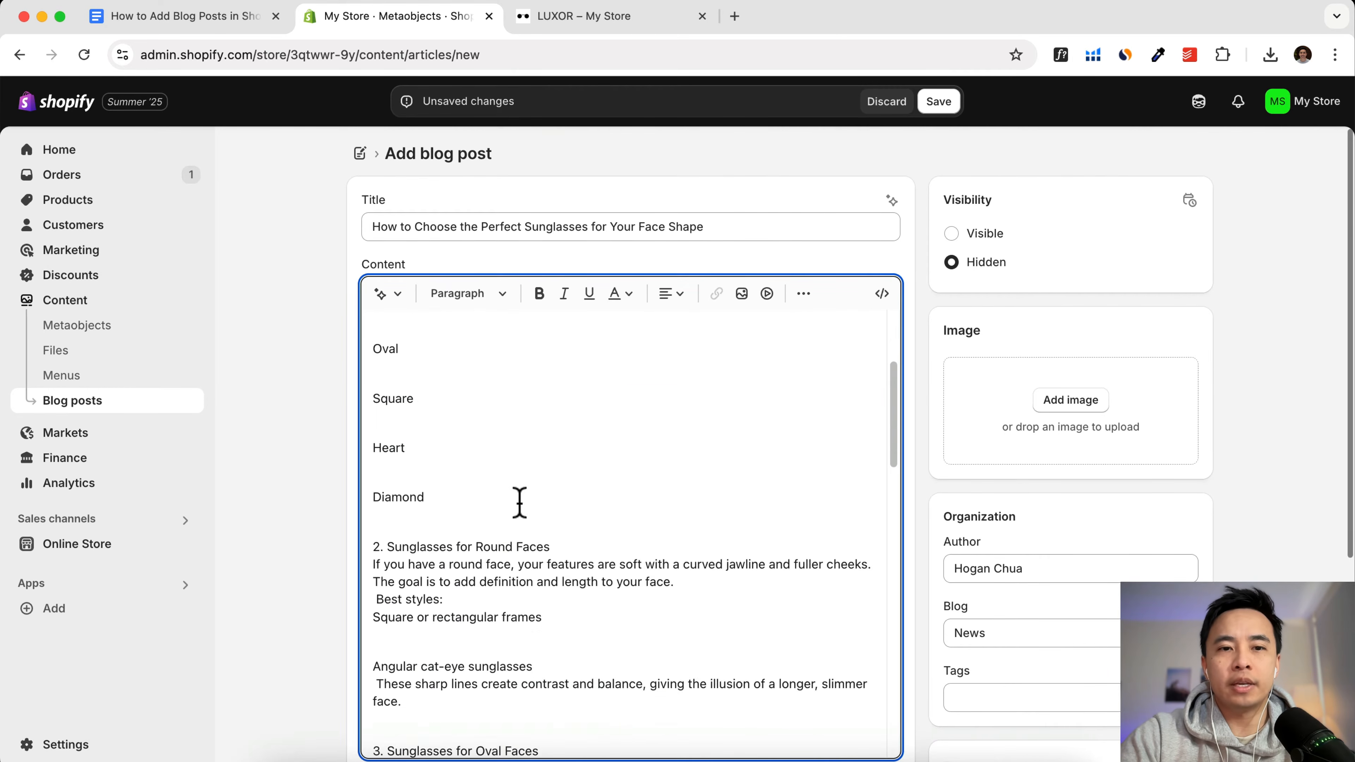
{"action": "scroll", "coordinate": [520, 502], "scroll_direction": "up", "scroll_amount": 5}
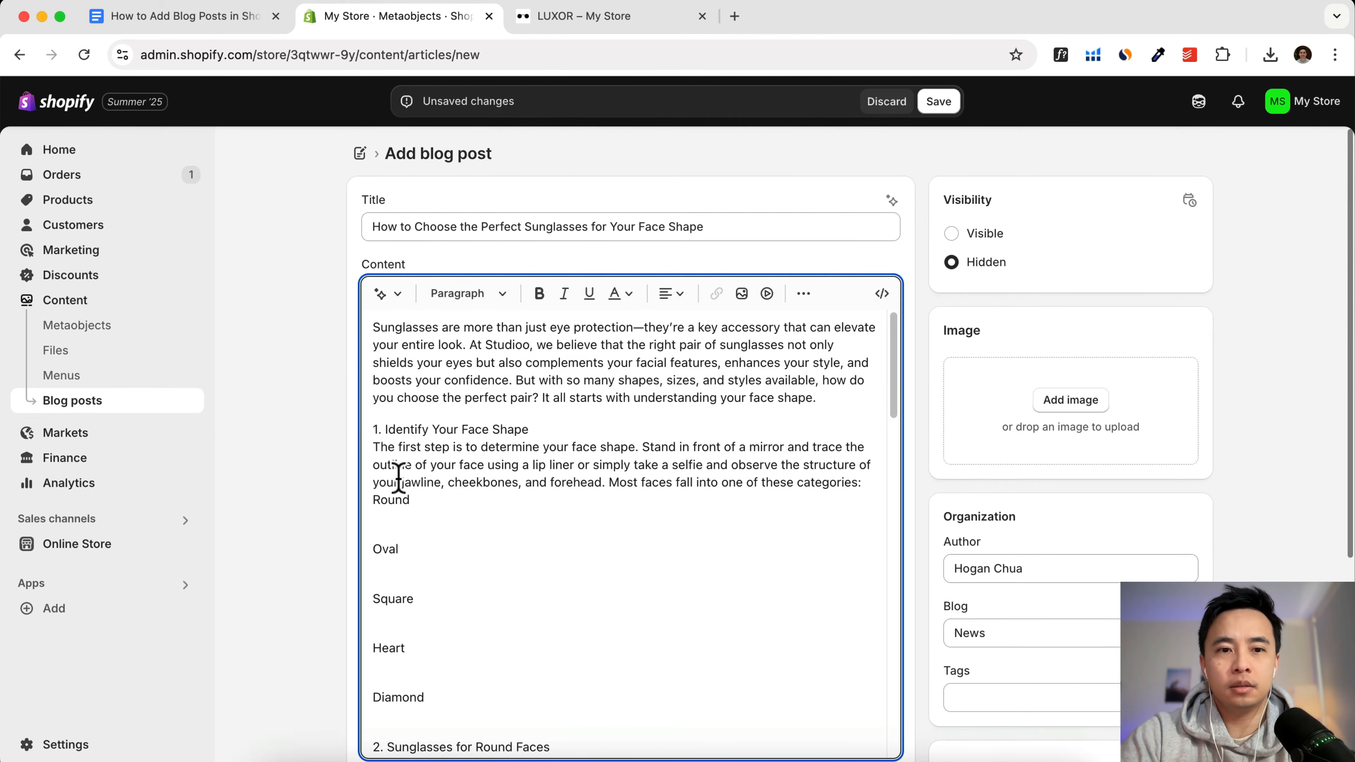
{"action": "key", "text": "Return"}
{"action": "left_click_drag", "start_coordinate": [474, 517], "coordinate": [395, 450]}
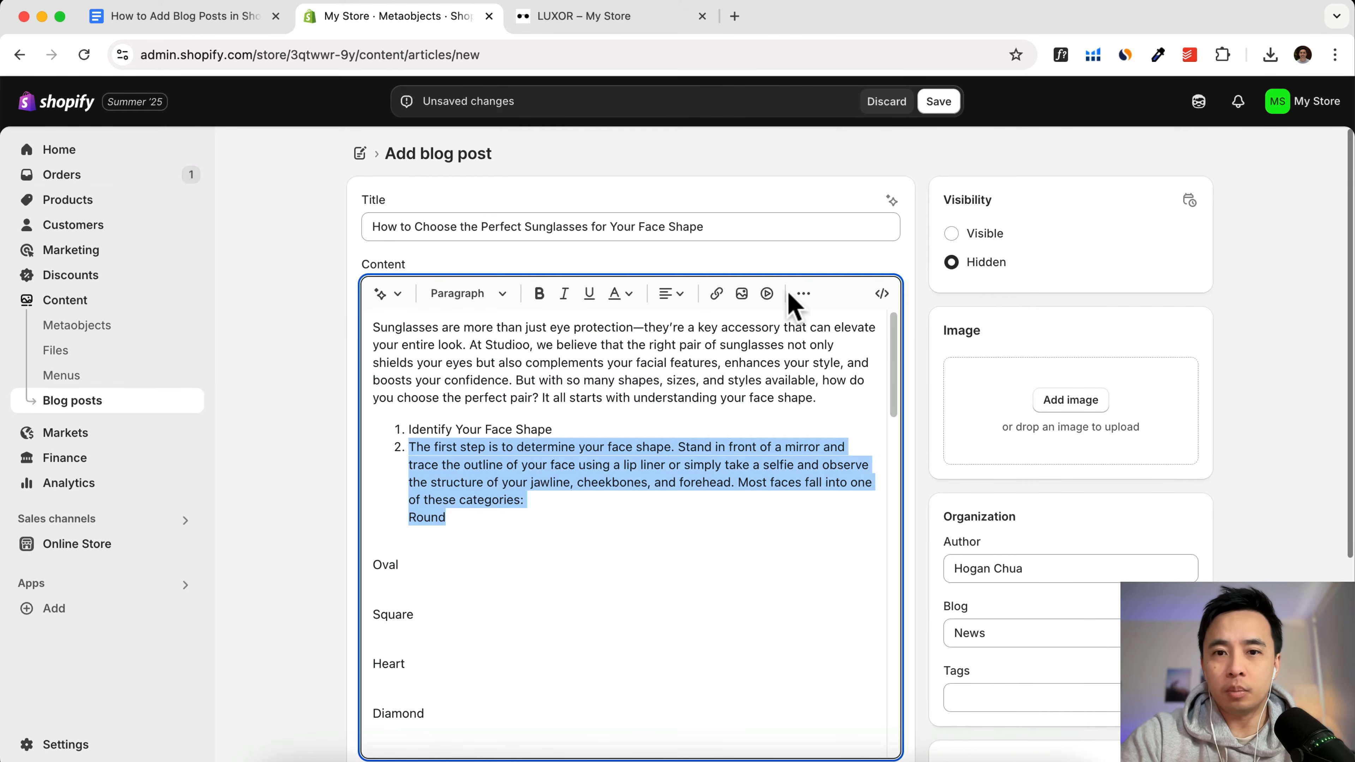
{"action": "left_click", "coordinate": [803, 292]}
{"action": "left_click", "coordinate": [752, 327]}
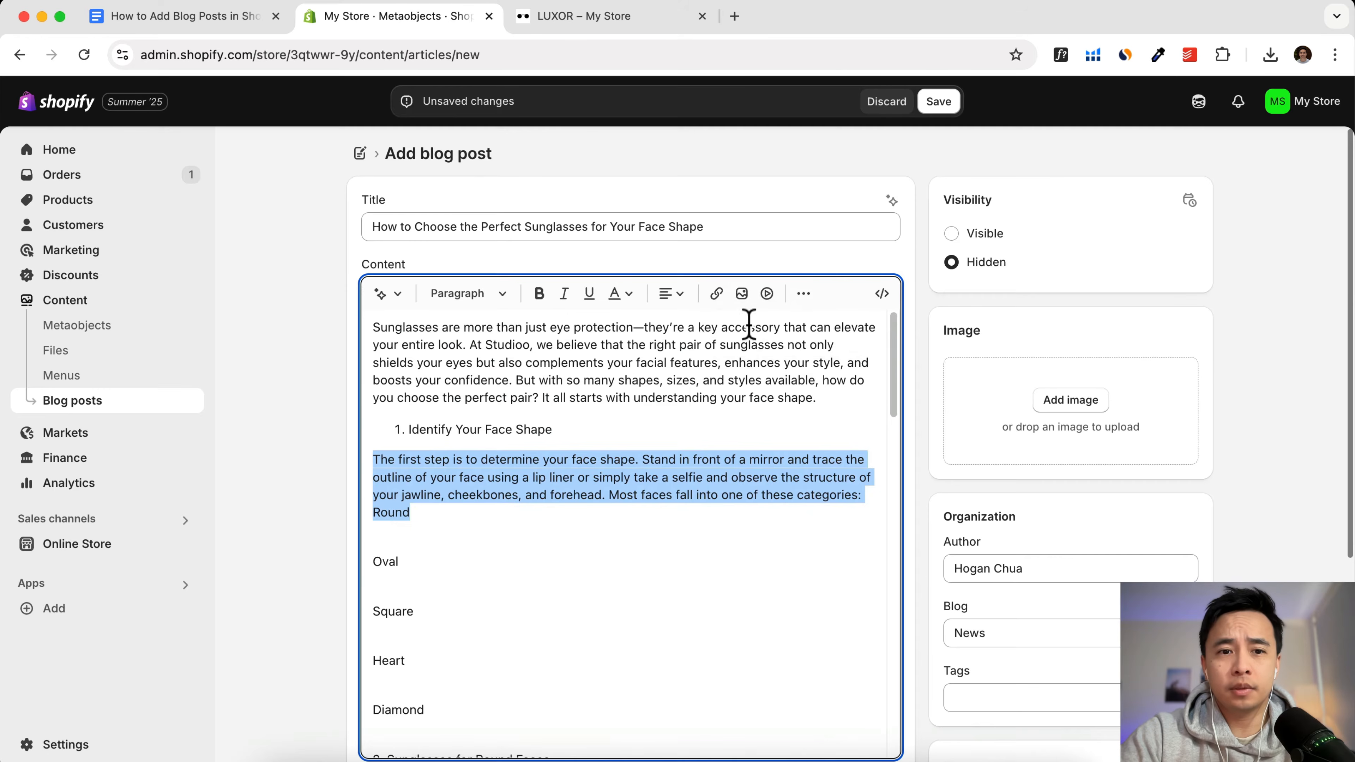
{"action": "left_click_drag", "start_coordinate": [583, 433], "coordinate": [404, 428]}
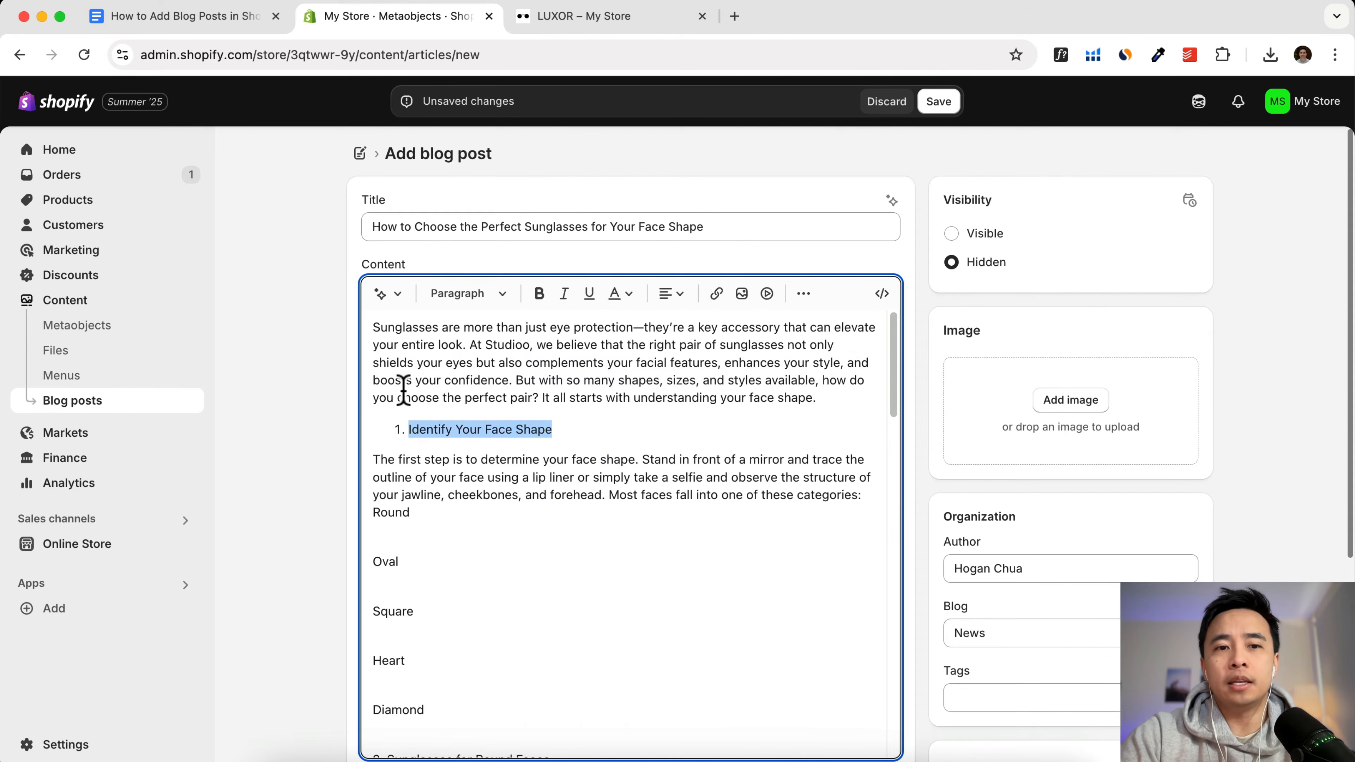
{"action": "left_click", "coordinate": [468, 294]}
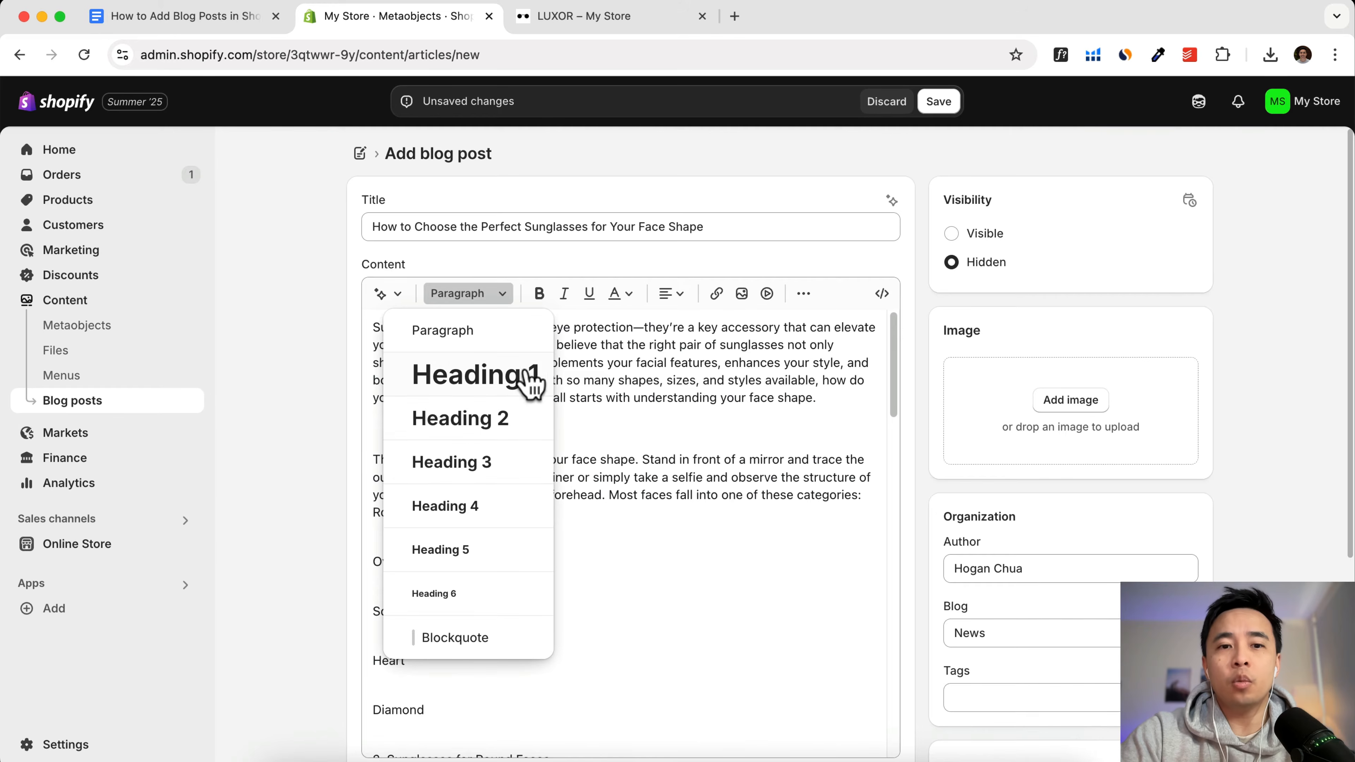
{"action": "left_click_drag", "start_coordinate": [714, 229], "coordinate": [362, 246]}
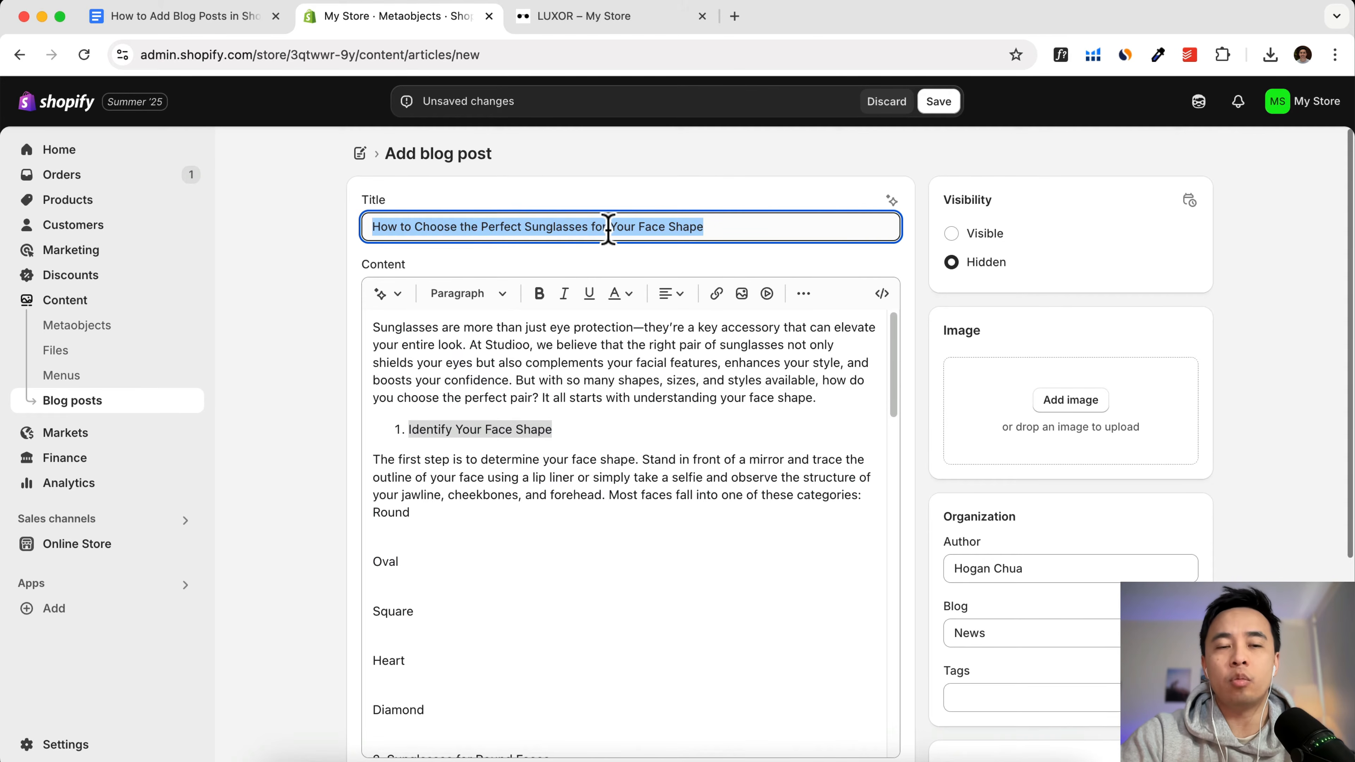
{"action": "left_click", "coordinate": [466, 295]}
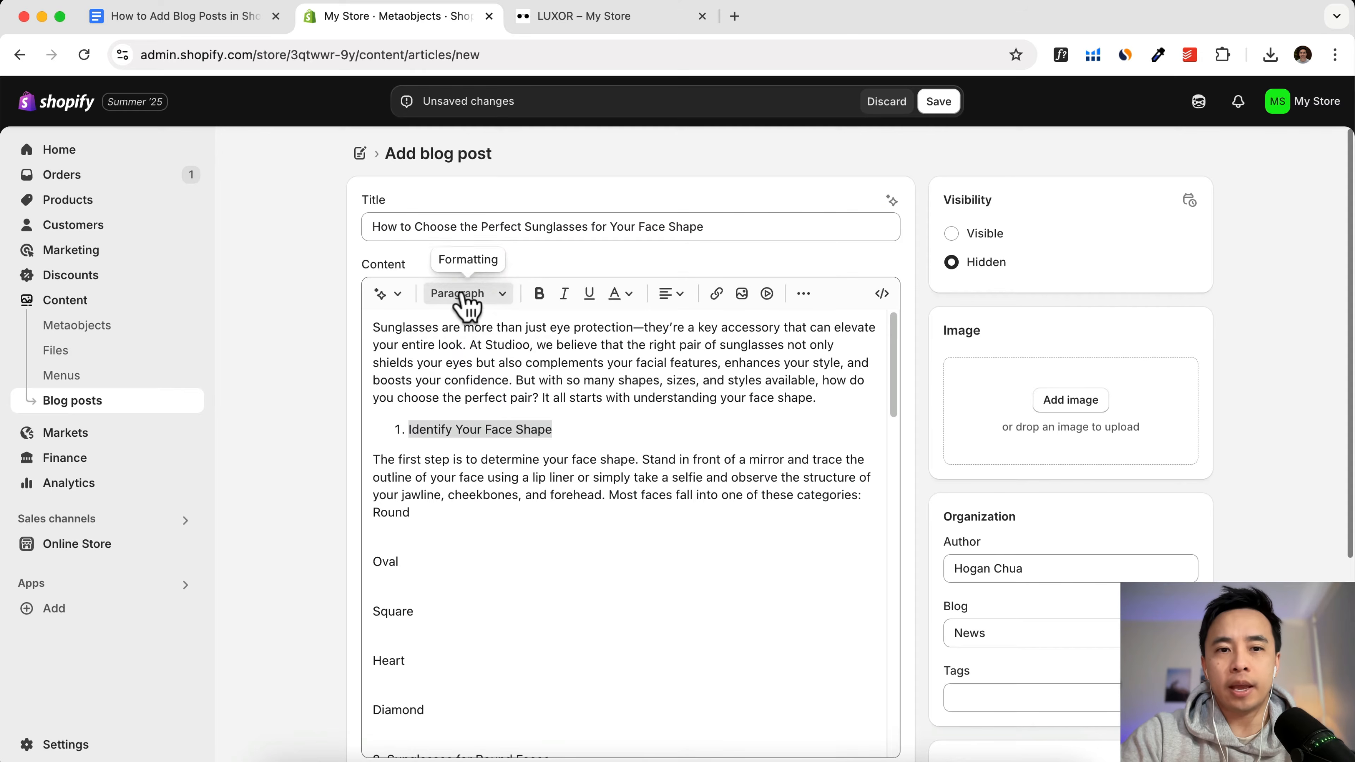
{"action": "left_click", "coordinate": [639, 392]}
Step: Format the numbered line "Identify Your Face Shape" as Heading 3
{"action": "left_click_drag", "start_coordinate": [568, 443], "coordinate": [351, 426]}
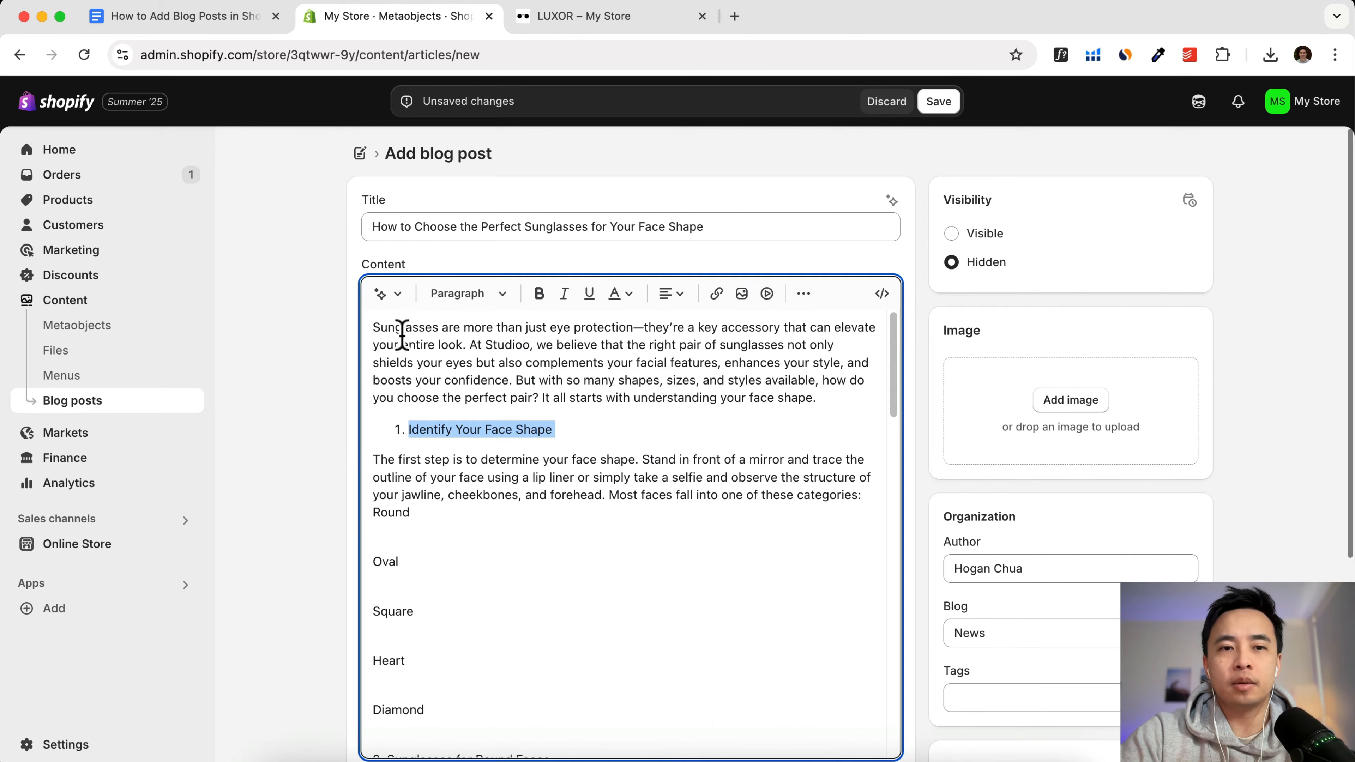
{"action": "left_click", "coordinate": [479, 297]}
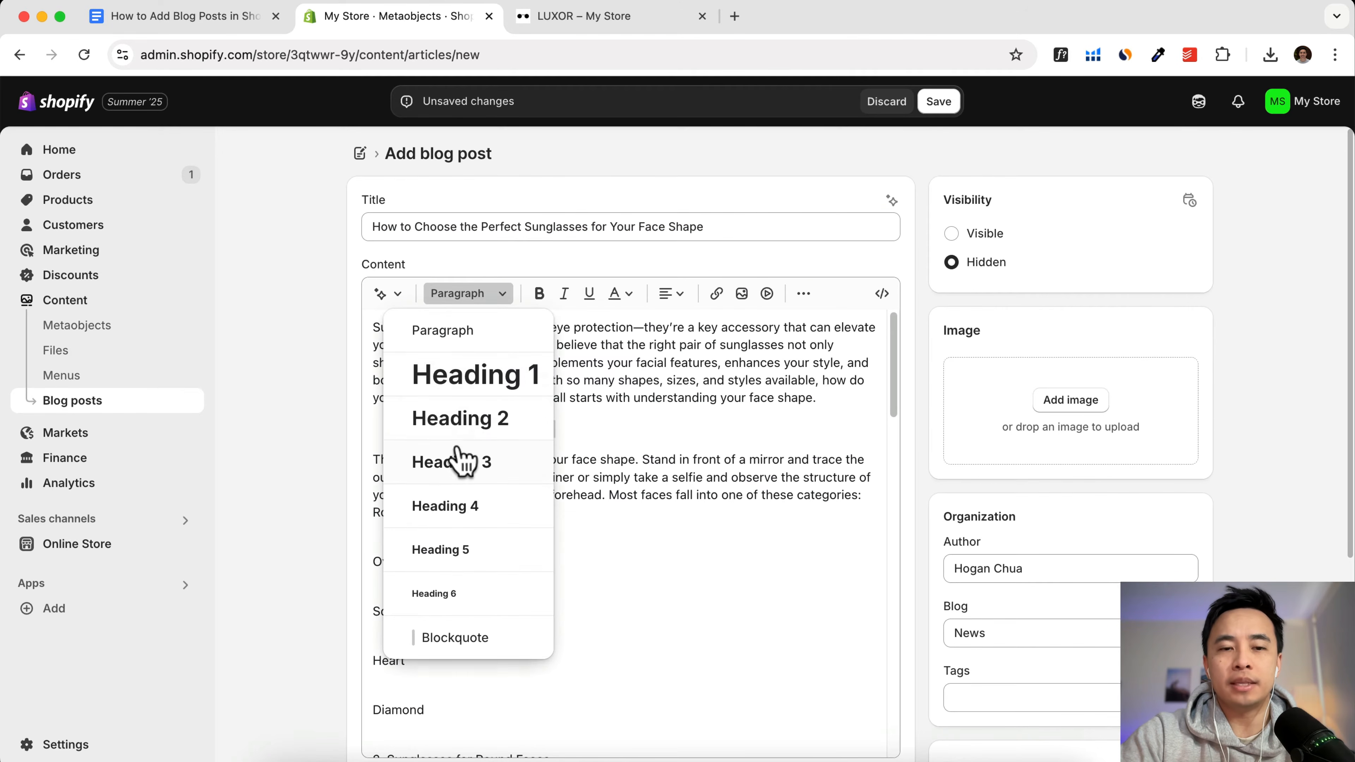
{"action": "left_click", "coordinate": [456, 469]}
{"action": "left_click", "coordinate": [430, 573]}
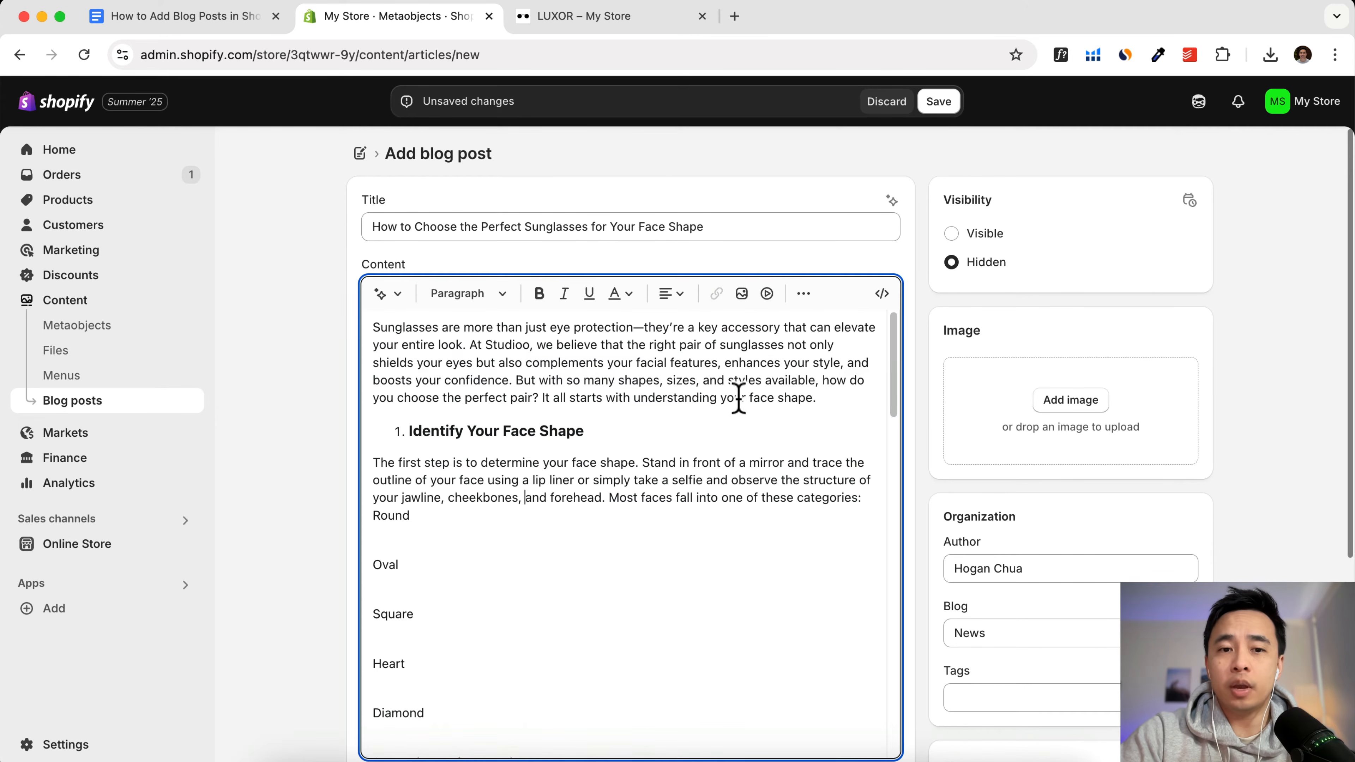
Step: Insert the Collection_3 image on a new line between "Diamond" and the "2. Sunglasses for Round Faces" section
{"action": "scroll", "coordinate": [640, 480], "scroll_direction": "down", "scroll_amount": 10}
{"action": "scroll", "coordinate": [630, 483], "scroll_direction": "up", "scroll_amount": 4}
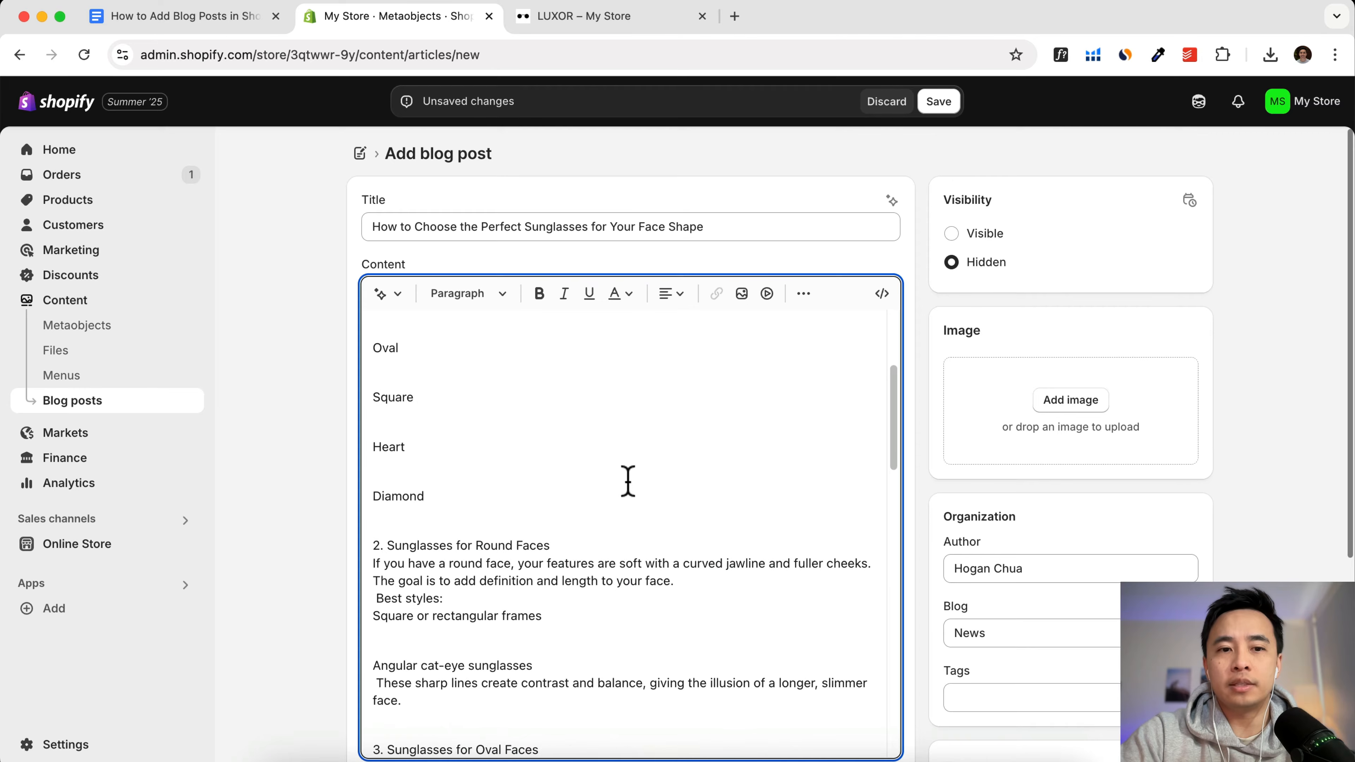
{"action": "key", "text": "Return"}
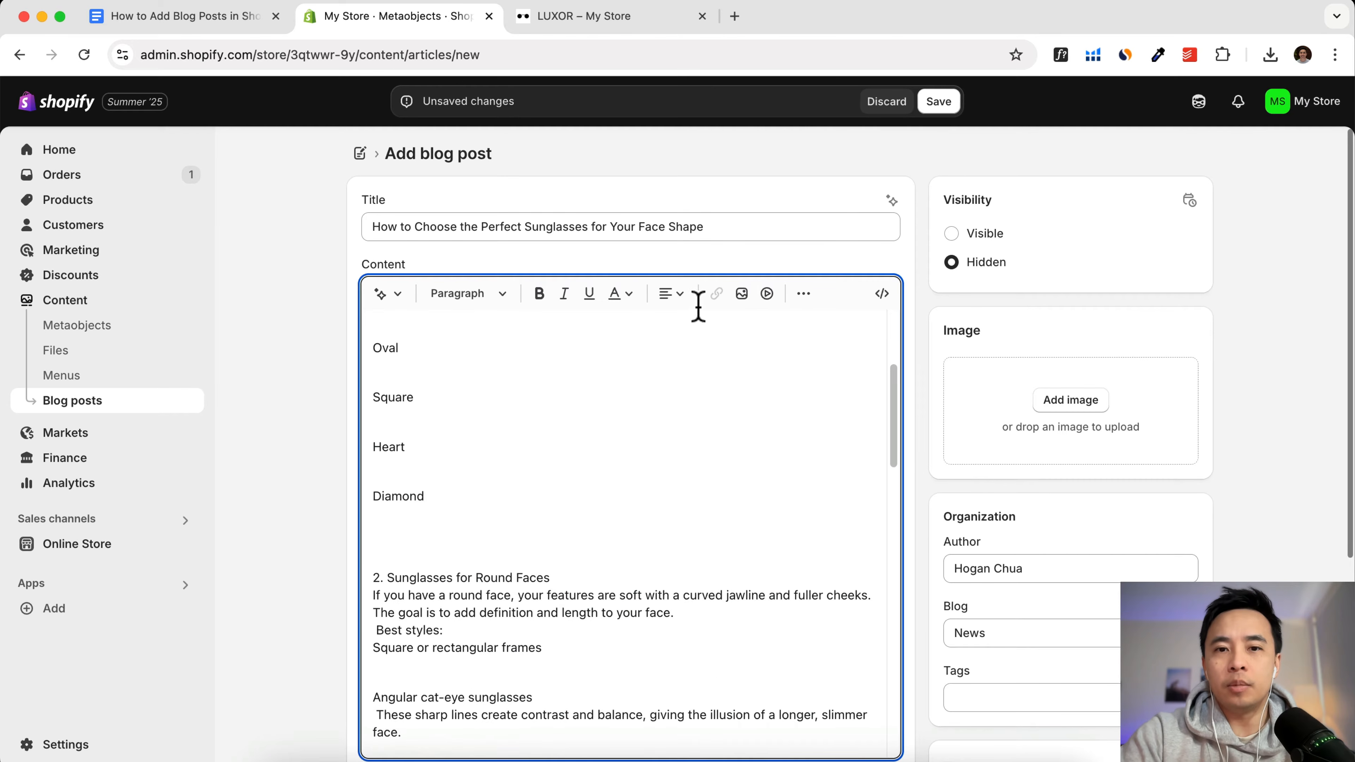
{"action": "left_click", "coordinate": [744, 301]}
{"action": "scroll", "coordinate": [480, 443], "scroll_direction": "down", "scroll_amount": 3}
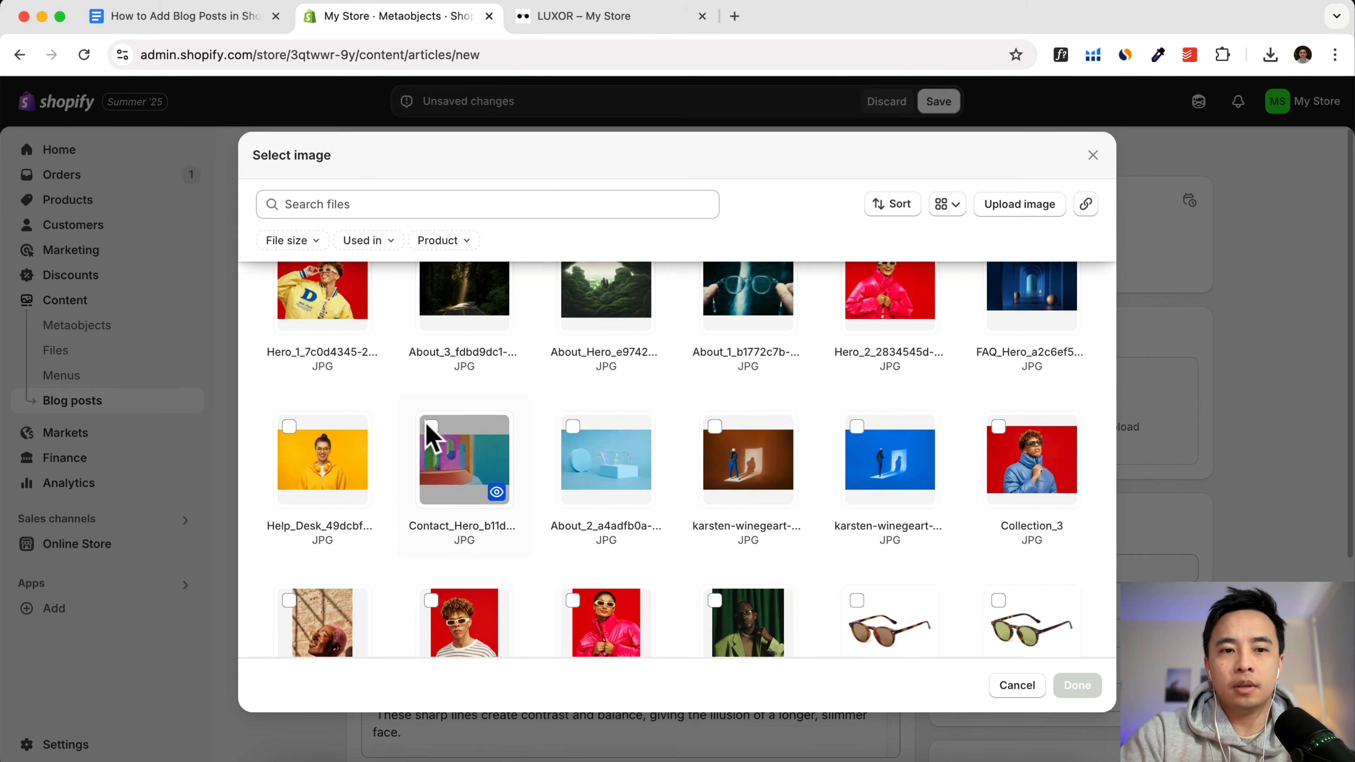
{"action": "scroll", "coordinate": [453, 469], "scroll_direction": "down", "scroll_amount": 4}
{"action": "scroll", "coordinate": [747, 435], "scroll_direction": "up", "scroll_amount": 4}
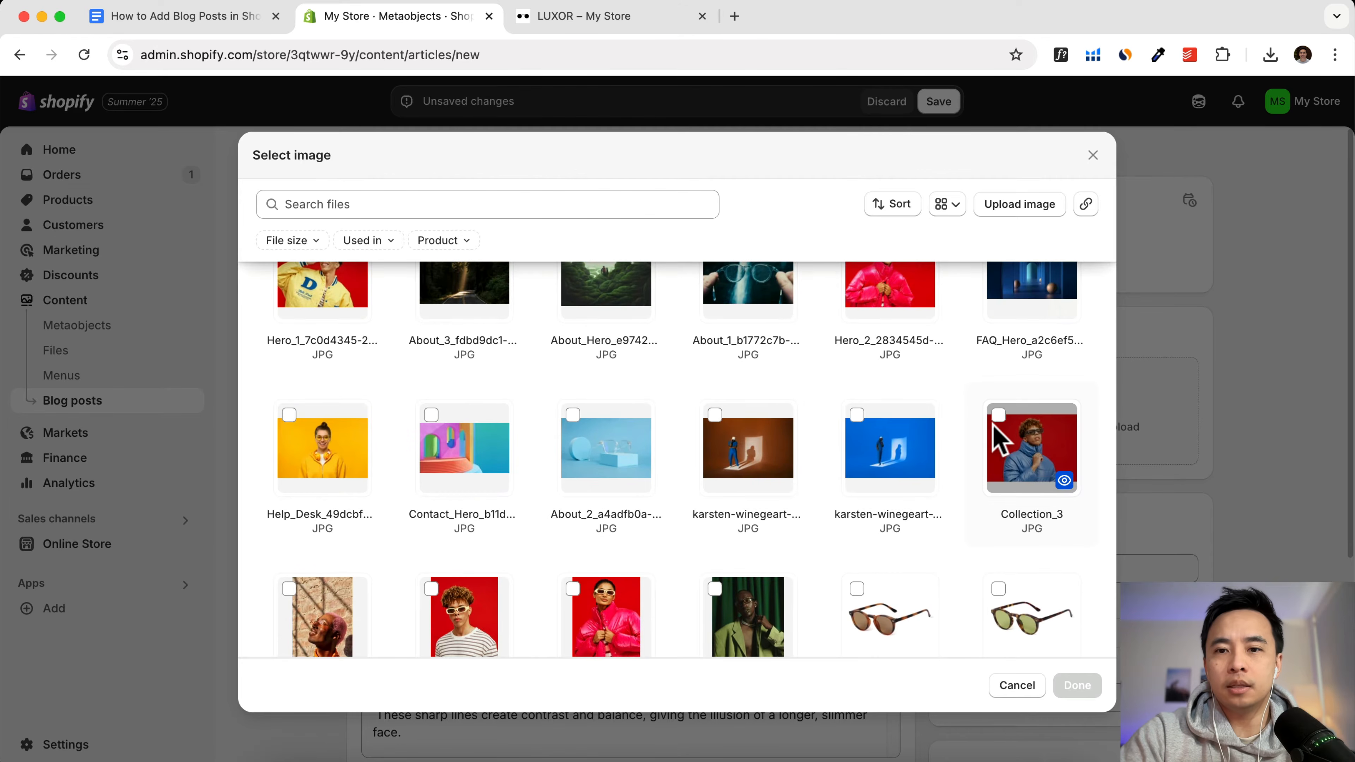
{"action": "left_click", "coordinate": [997, 440]}
{"action": "left_click", "coordinate": [1078, 689]}
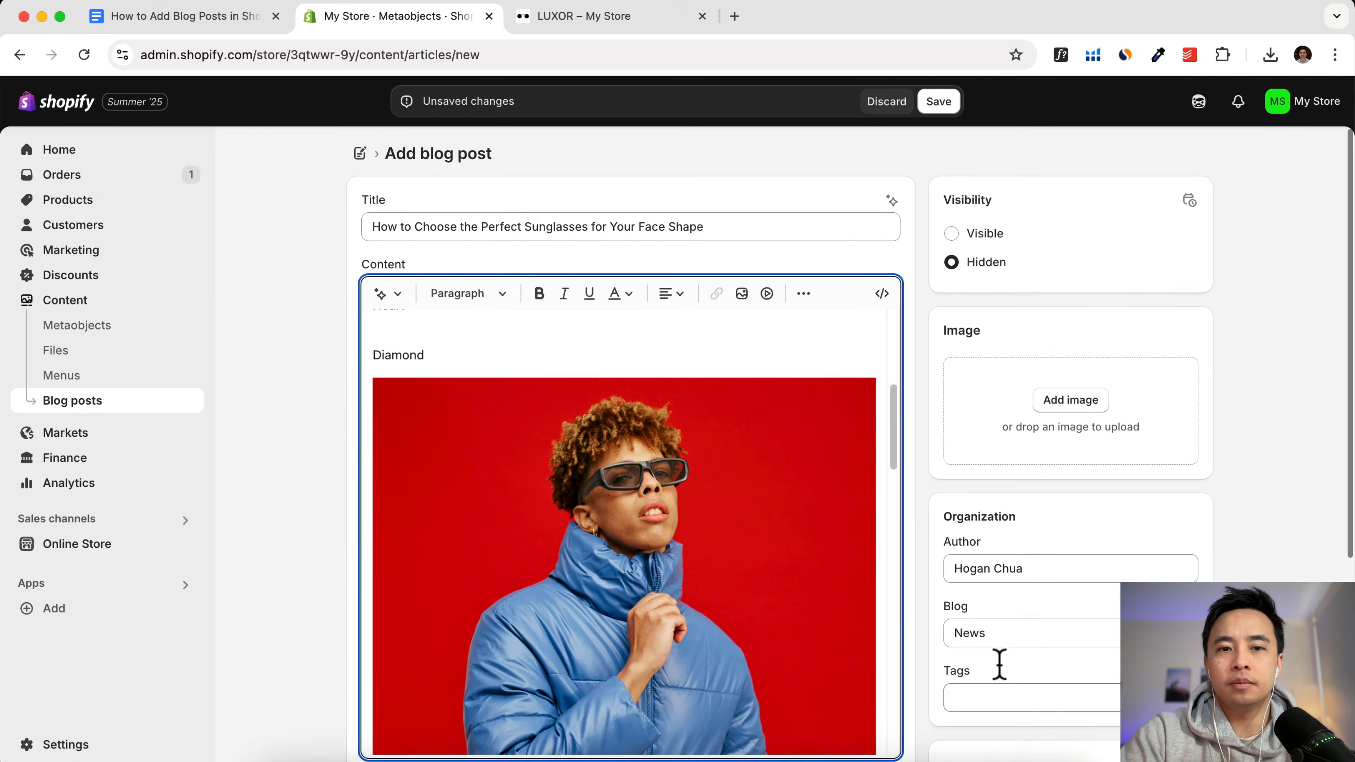
Step: Review the post content from the introduction through to the closing paragraph
{"action": "scroll", "coordinate": [703, 514], "scroll_direction": "up", "scroll_amount": 7}
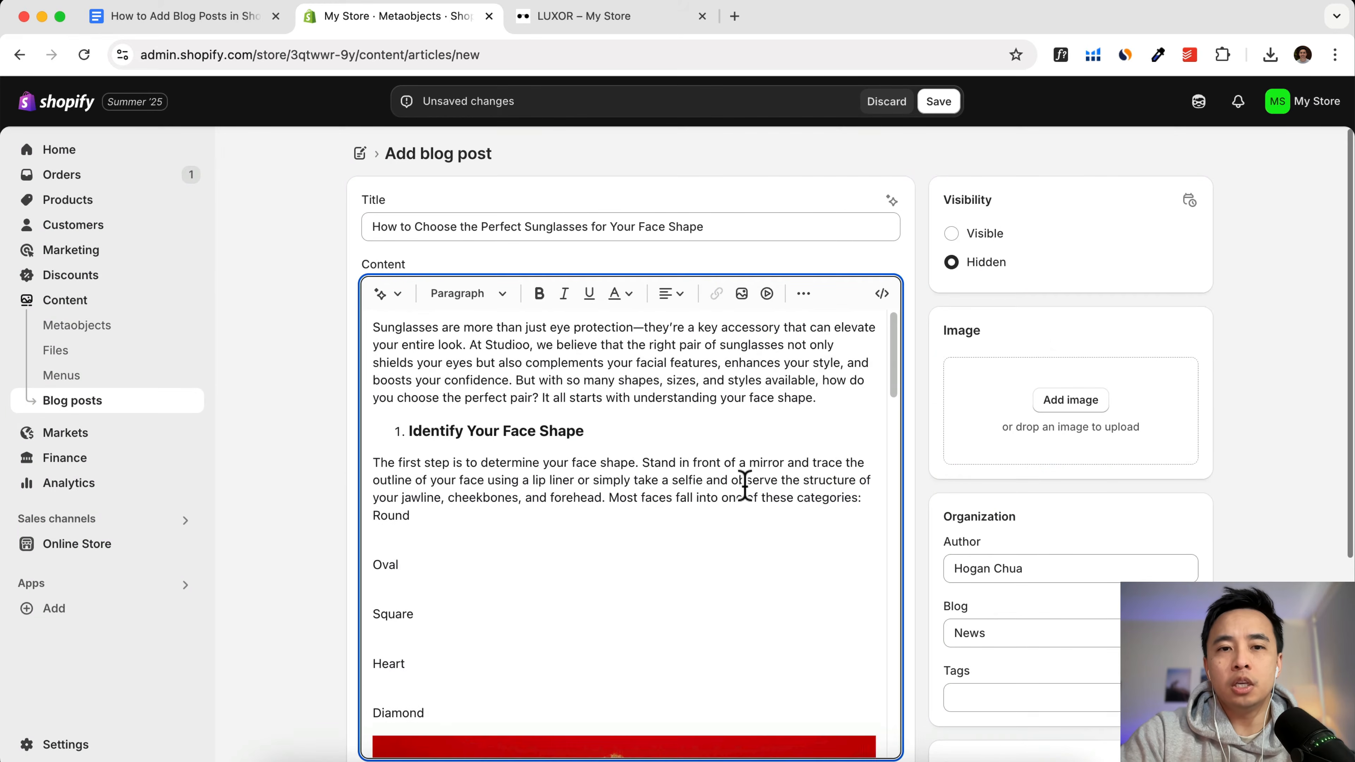
{"action": "scroll", "coordinate": [693, 420], "scroll_direction": "down", "scroll_amount": 15}
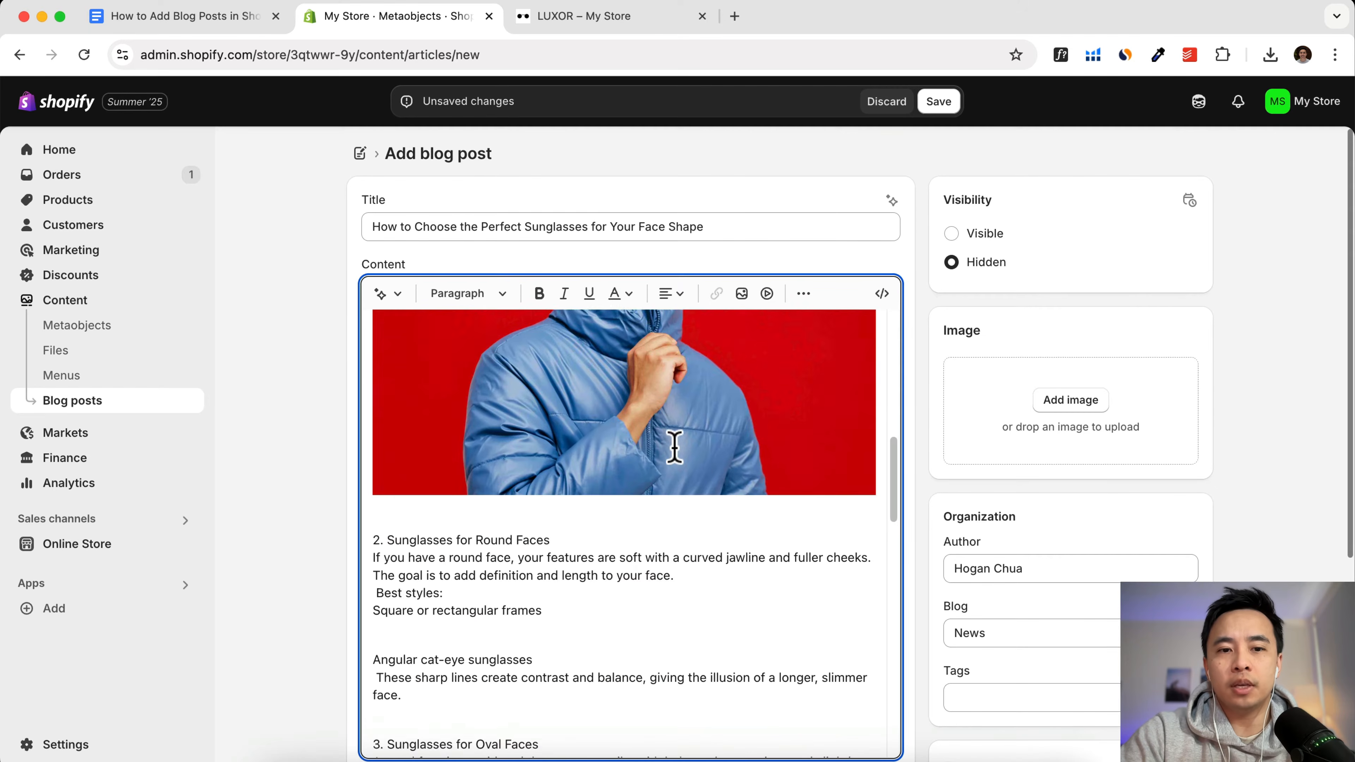
{"action": "scroll", "coordinate": [668, 451], "scroll_direction": "down", "scroll_amount": 8}
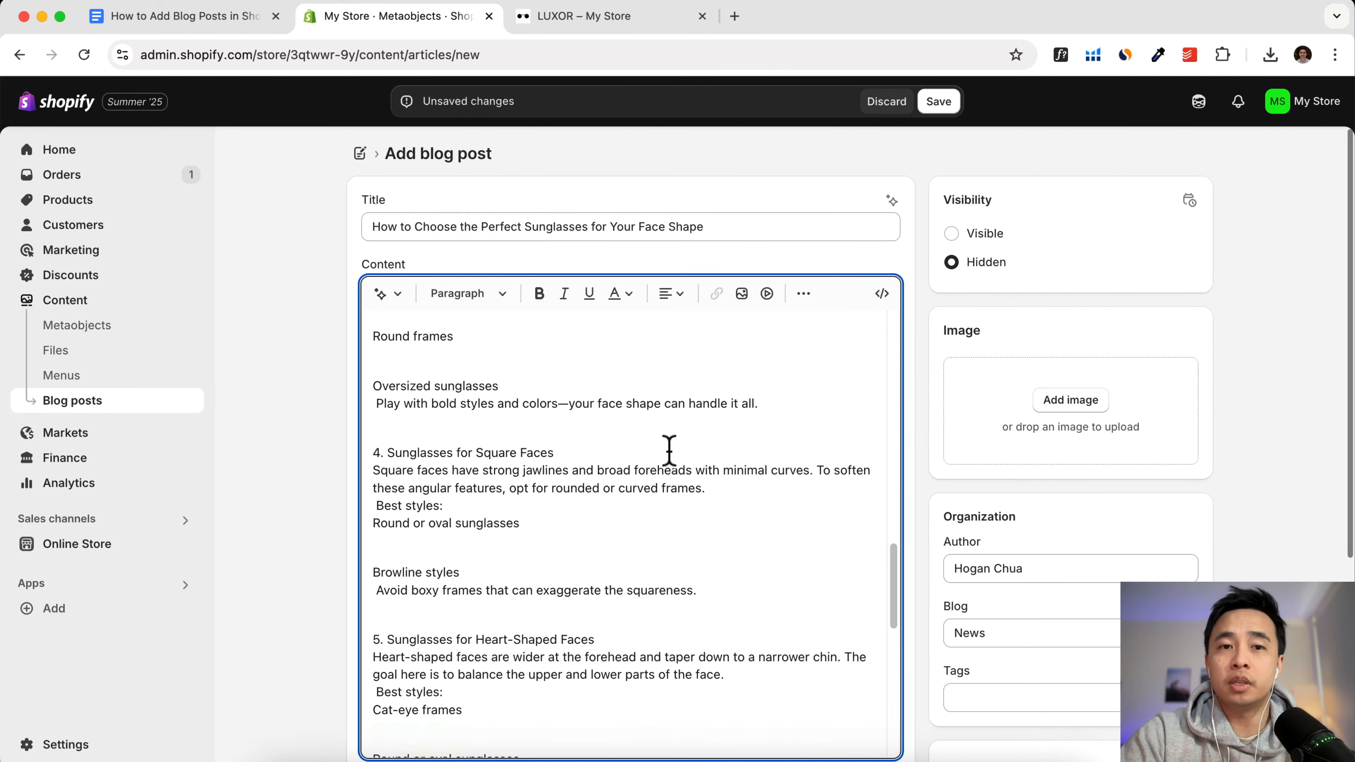
{"action": "scroll", "coordinate": [667, 451], "scroll_direction": "down", "scroll_amount": 1}
{"action": "scroll", "coordinate": [629, 456], "scroll_direction": "down", "scroll_amount": 4}
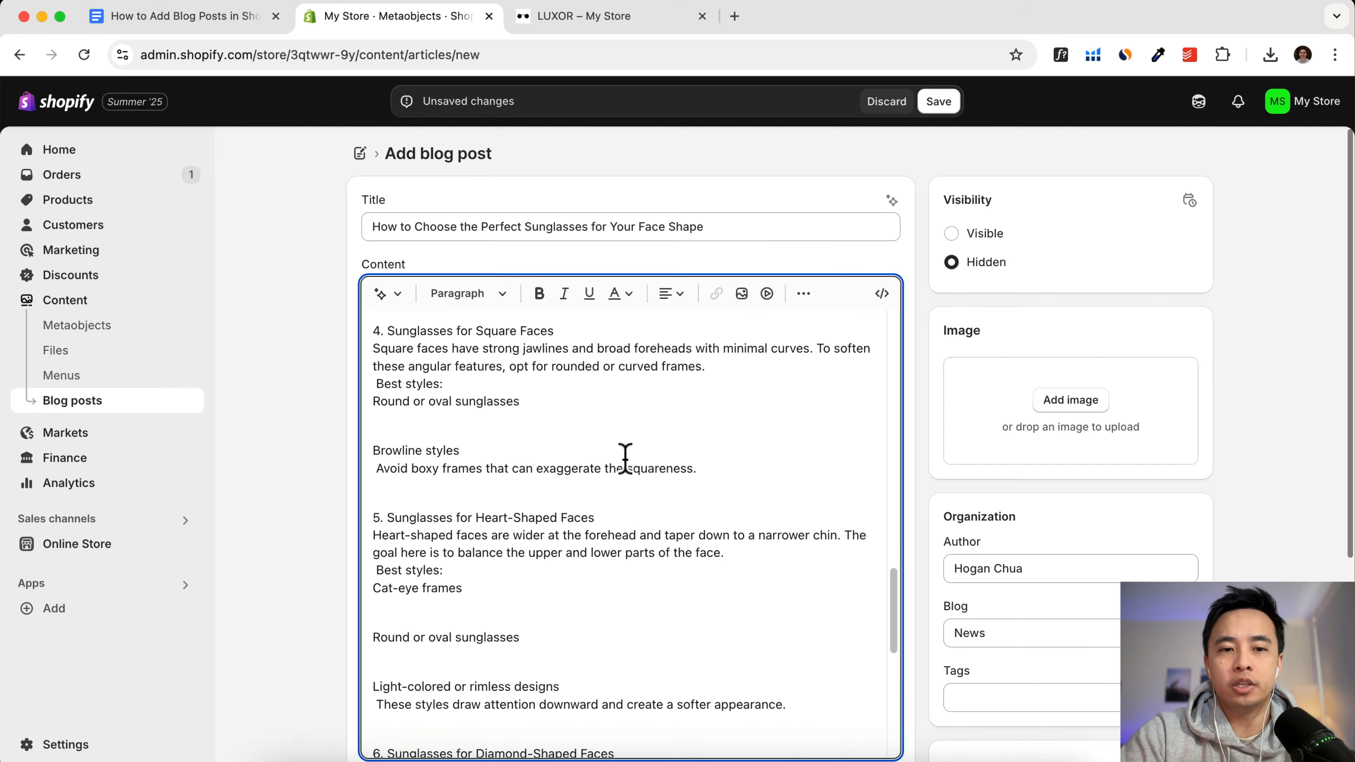
{"action": "scroll", "coordinate": [624, 456], "scroll_direction": "down", "scroll_amount": 10}
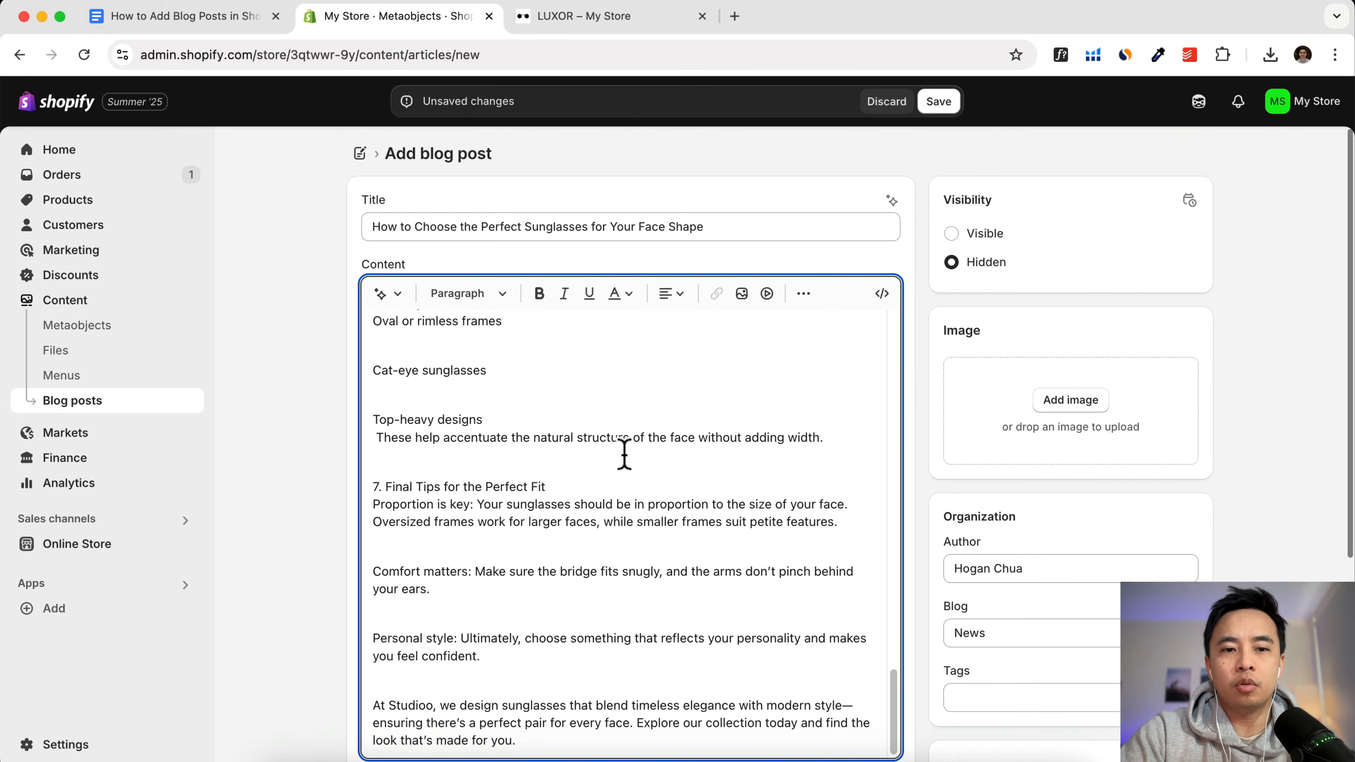
Step: Copy the web address of the LUXOR product page and return to the blog post
{"action": "scroll", "coordinate": [625, 454], "scroll_direction": "up", "scroll_amount": 20}
{"action": "left_click", "coordinate": [559, 19]}
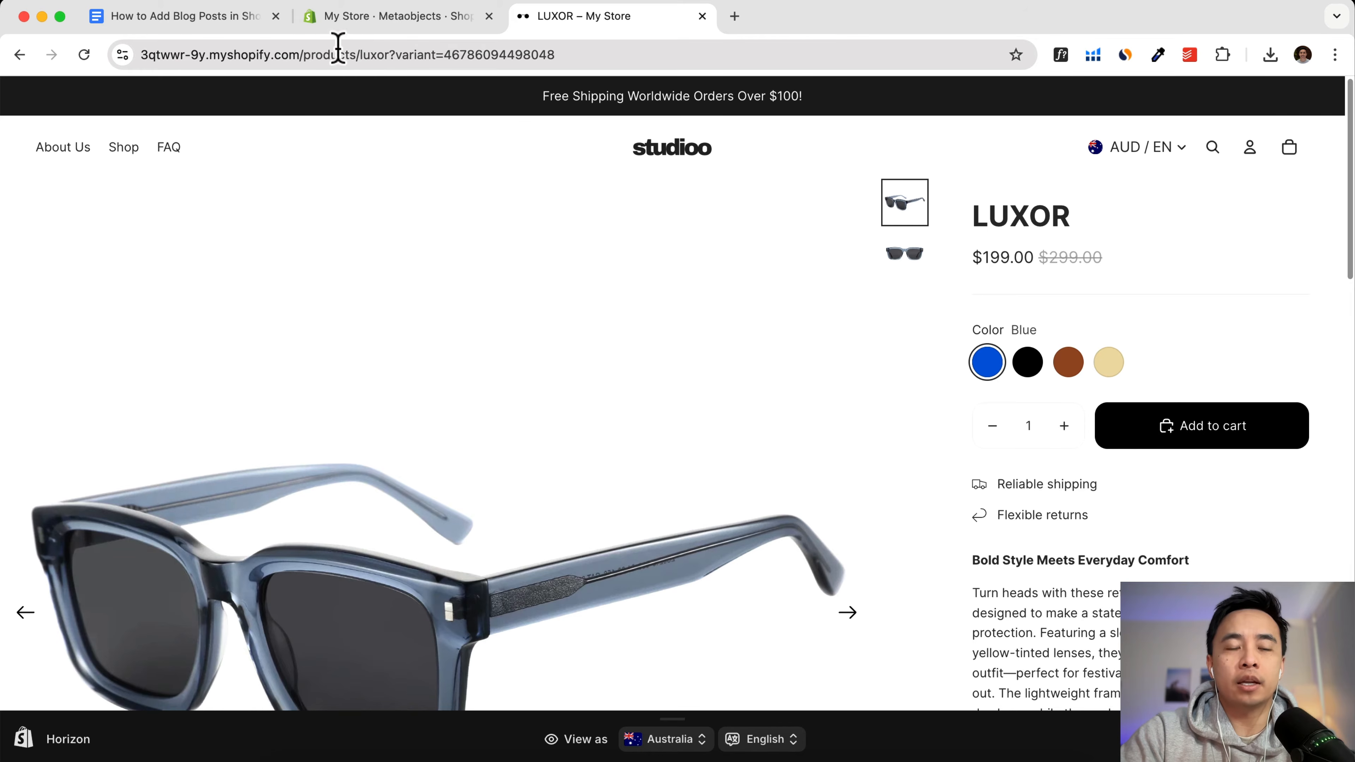
{"action": "right_click", "coordinate": [354, 58]}
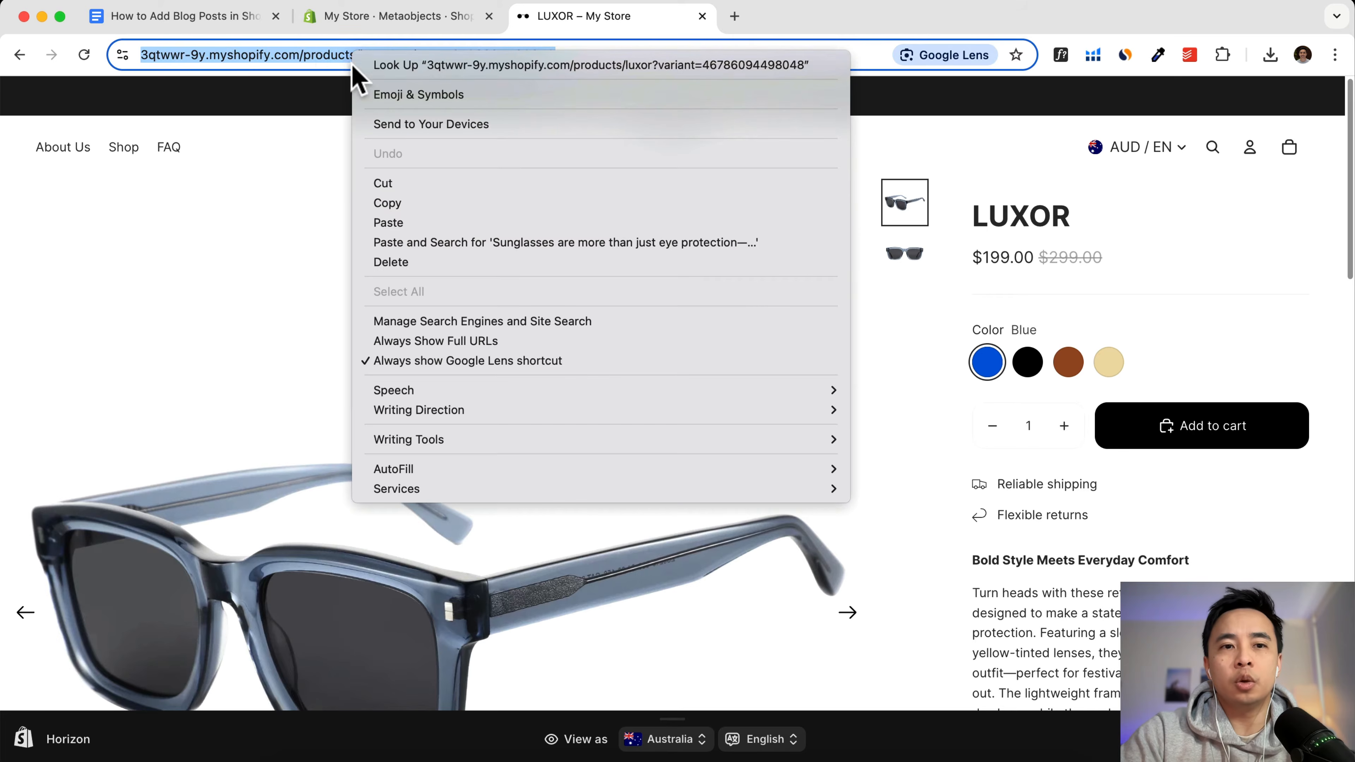
{"action": "left_click", "coordinate": [386, 200]}
{"action": "left_click", "coordinate": [397, 24]}
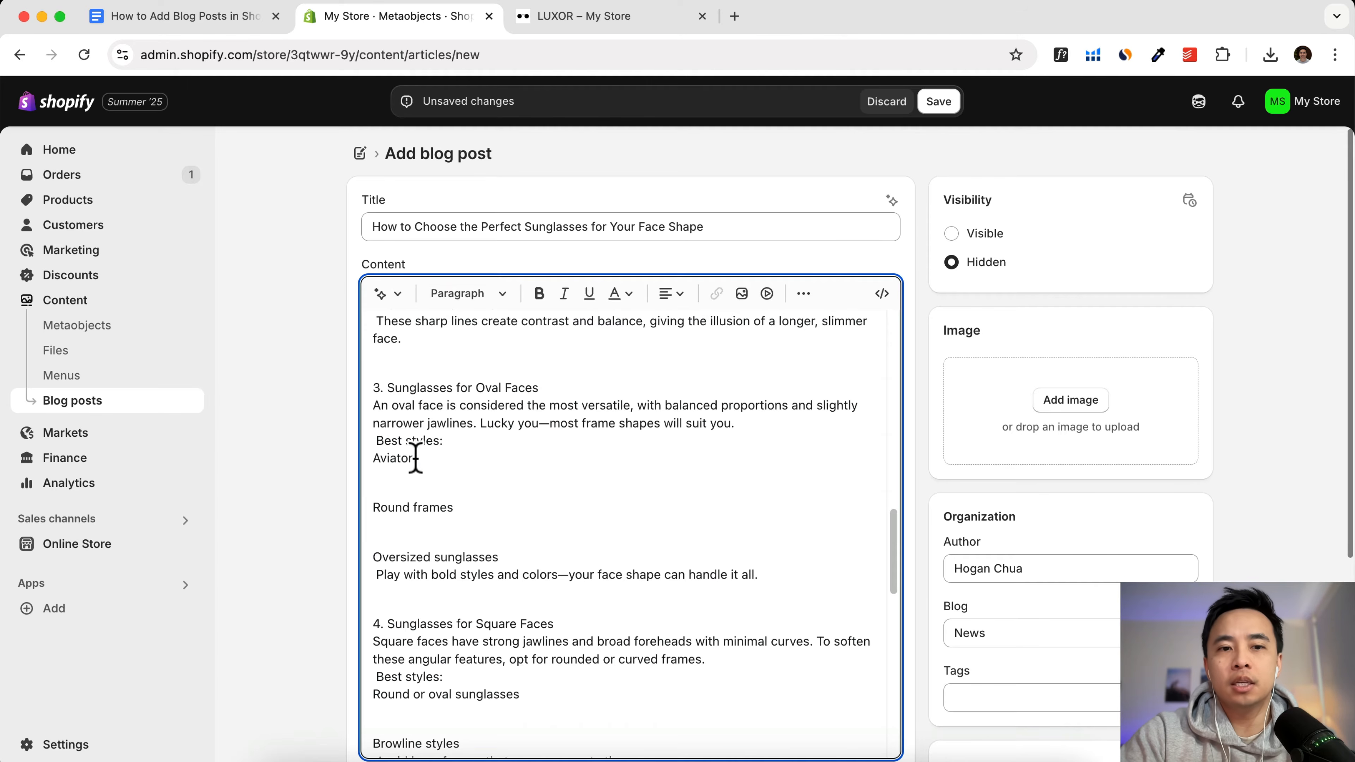
Step: Link the word "Aviators" under "3. Sunglasses for Oval Faces" to the copied LUXOR product address, opening in a new window
{"action": "left_click_drag", "start_coordinate": [416, 458], "coordinate": [372, 458]}
{"action": "left_click", "coordinate": [399, 459]}
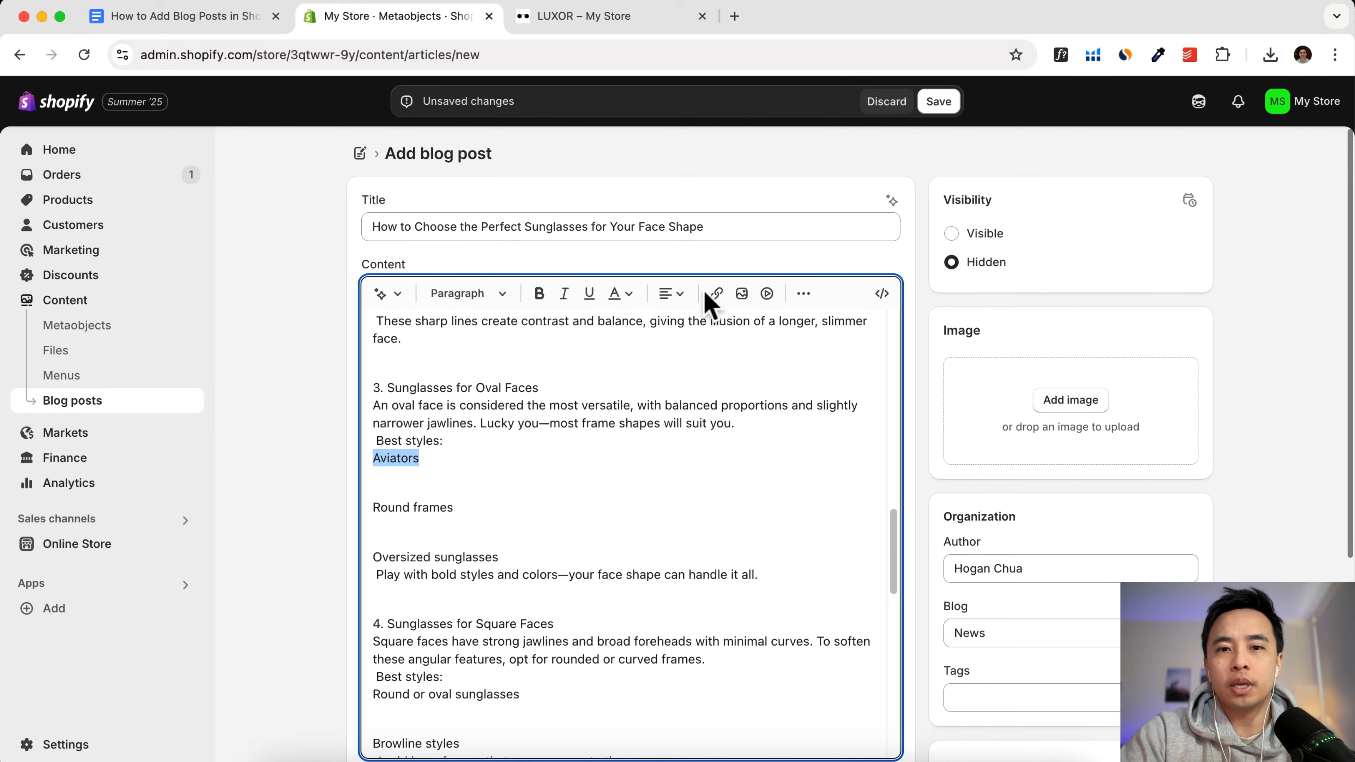
{"action": "left_click", "coordinate": [716, 295]}
{"action": "left_click", "coordinate": [516, 376]}
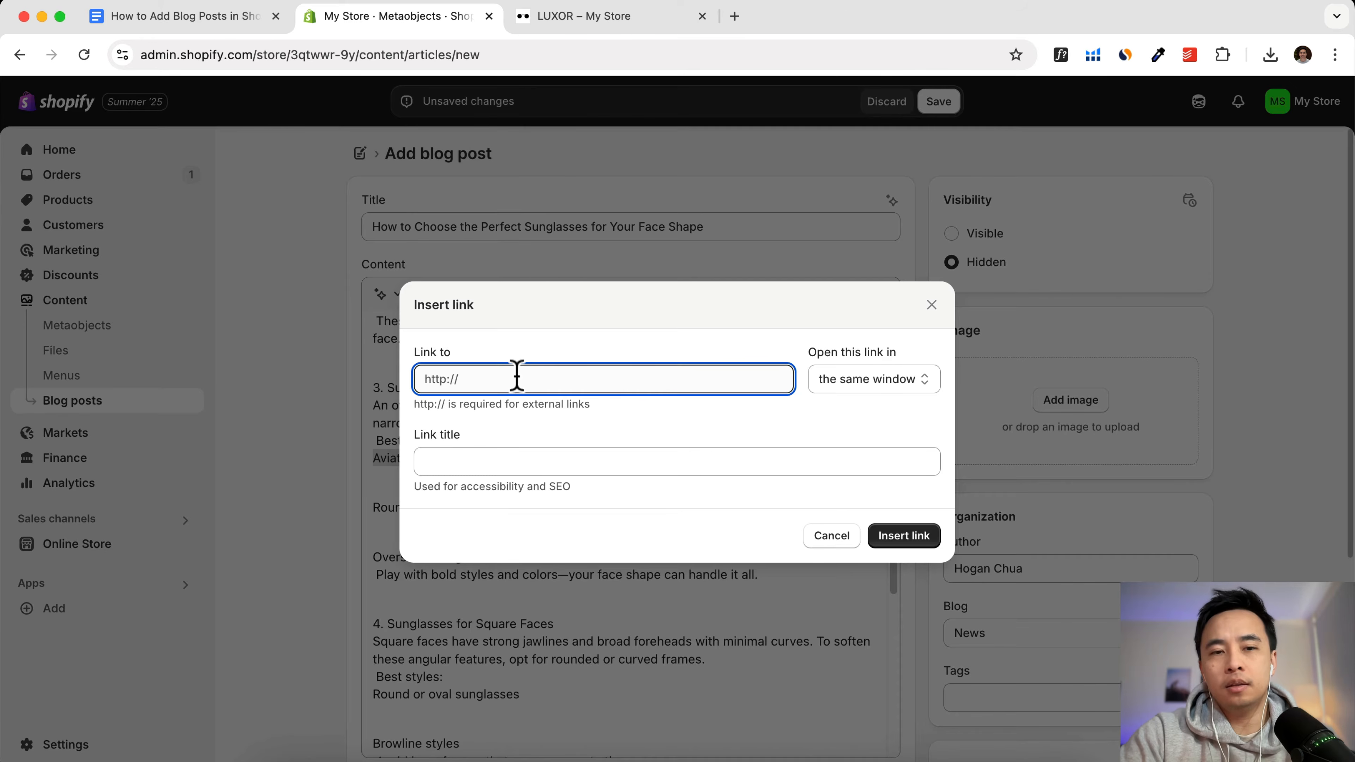
{"action": "key", "text": "super+v"}
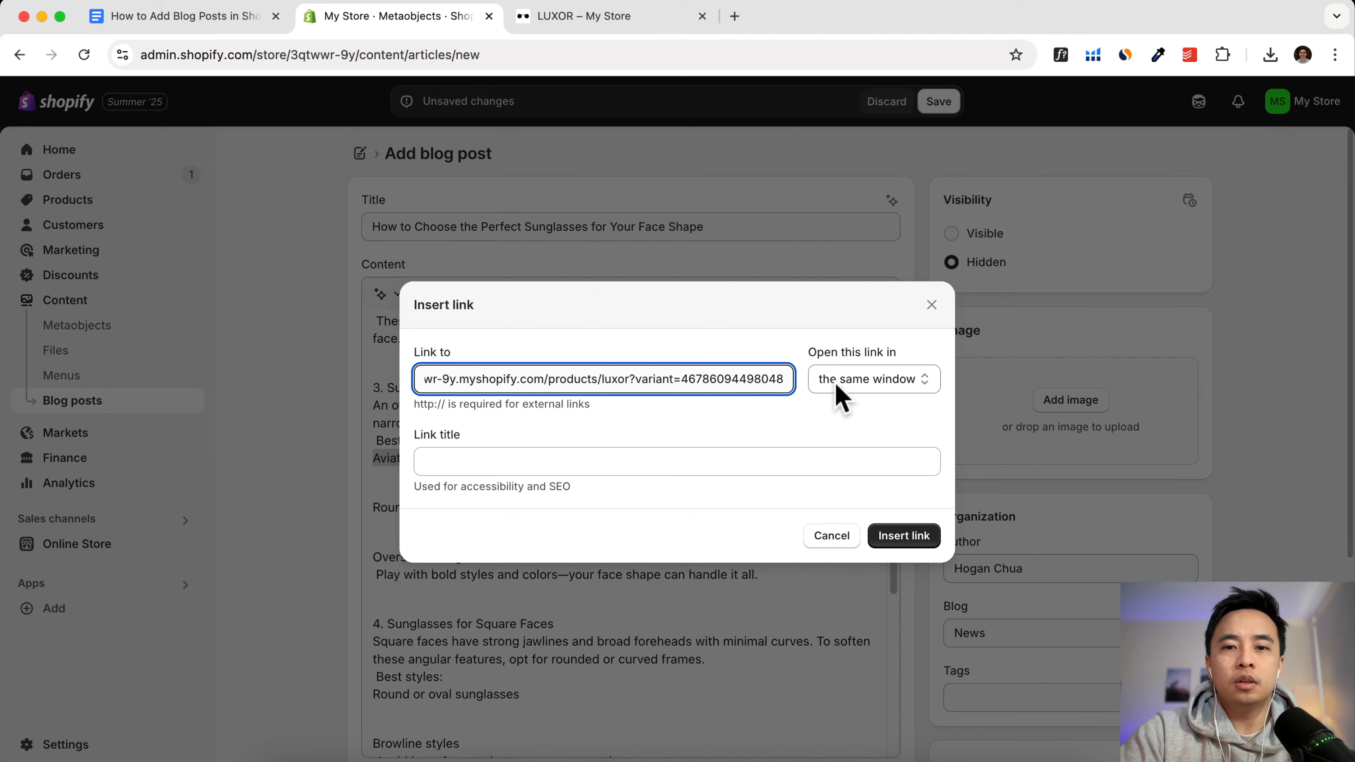
{"action": "left_click", "coordinate": [875, 391]}
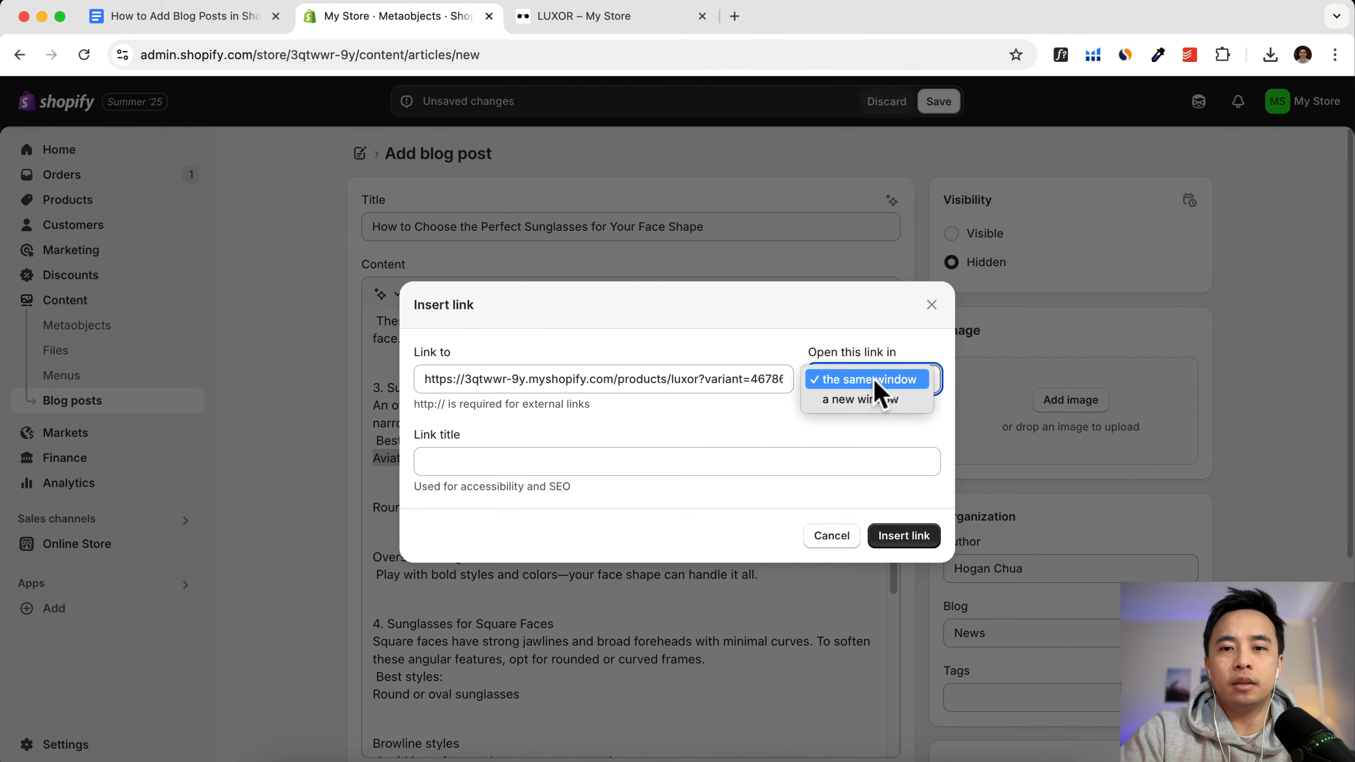
{"action": "left_click", "coordinate": [875, 400]}
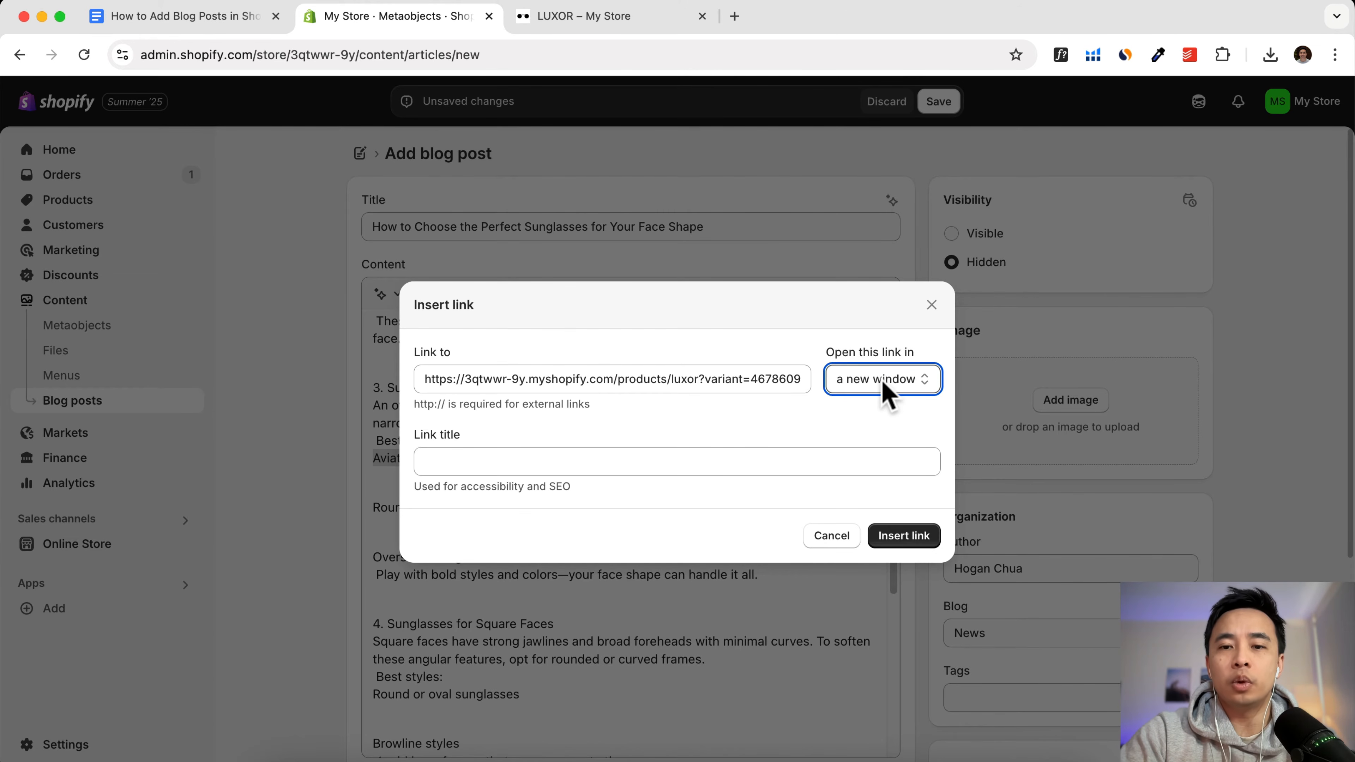
{"action": "left_click", "coordinate": [917, 541]}
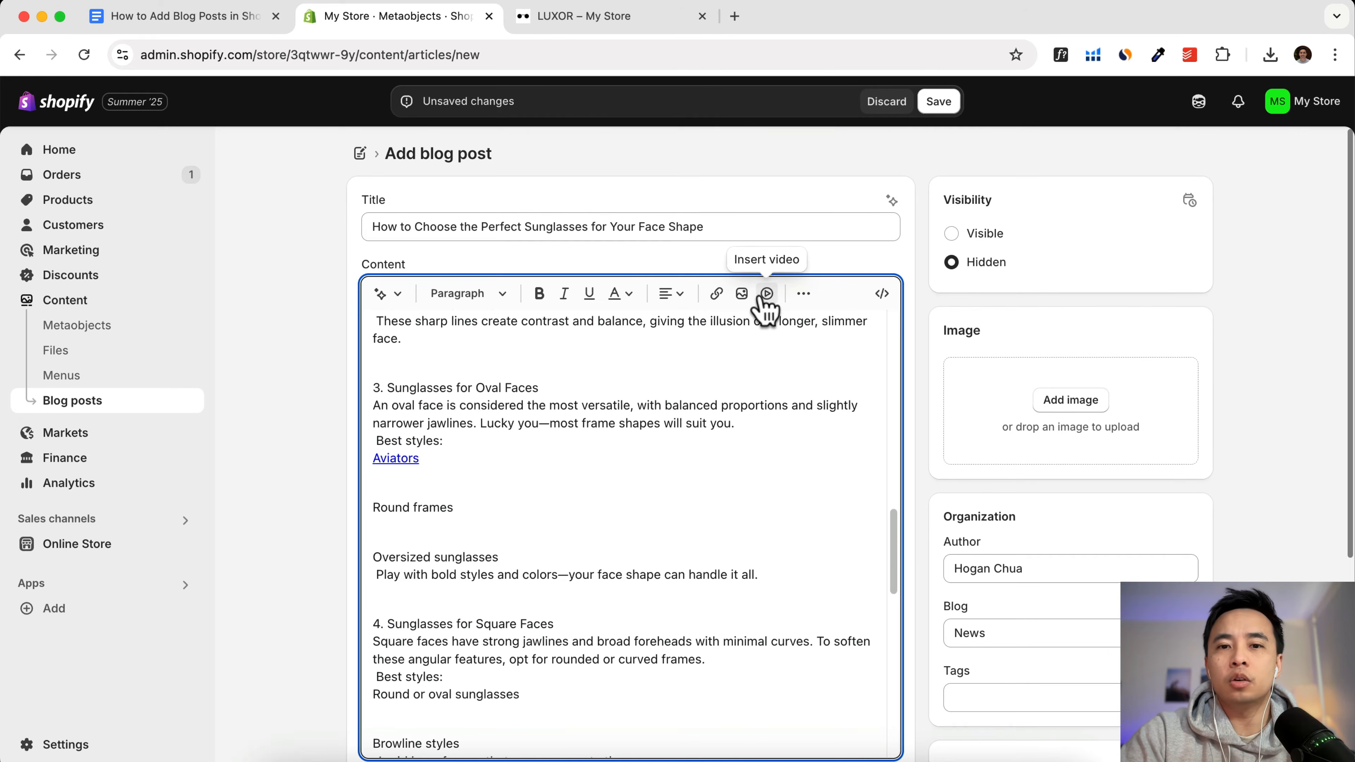
{"action": "scroll", "coordinate": [562, 435], "scroll_direction": "down", "scroll_amount": 10}
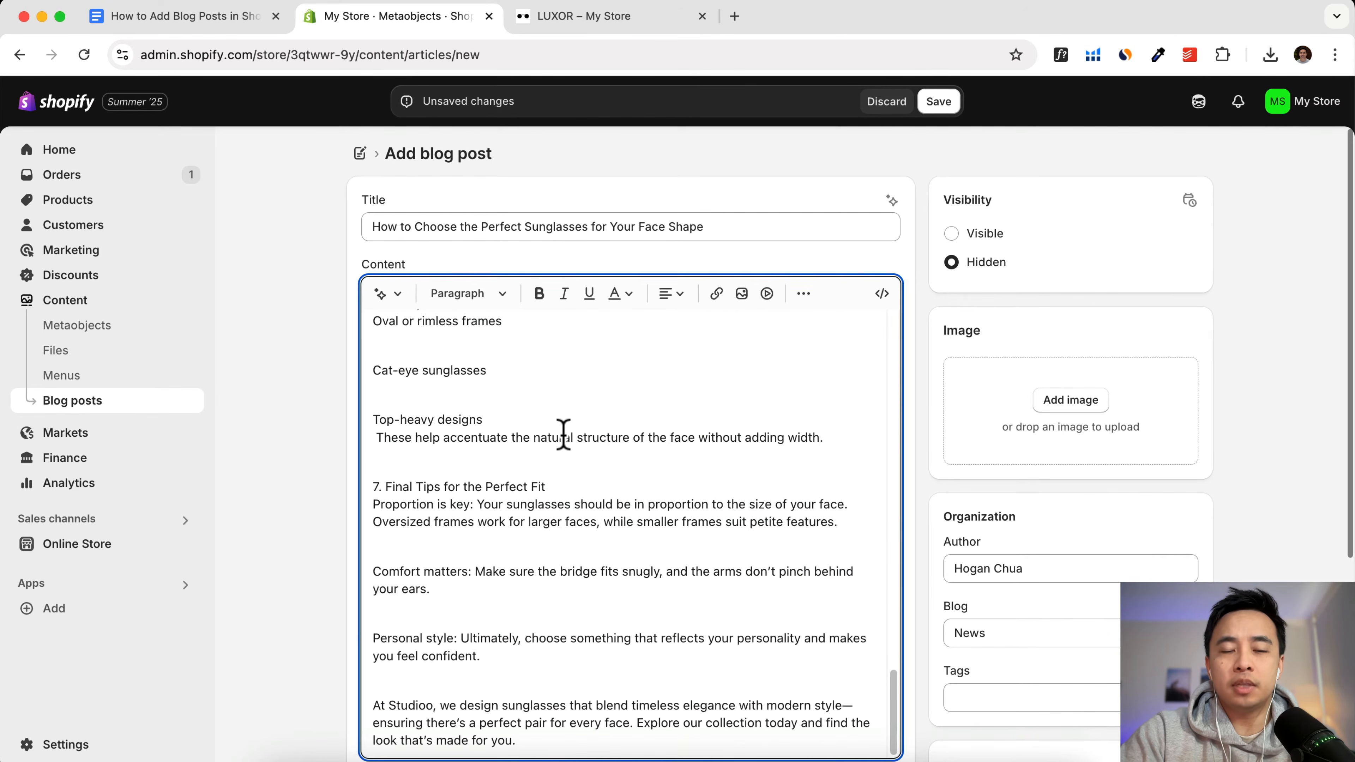
{"action": "scroll", "coordinate": [562, 435], "scroll_direction": "up", "scroll_amount": 20}
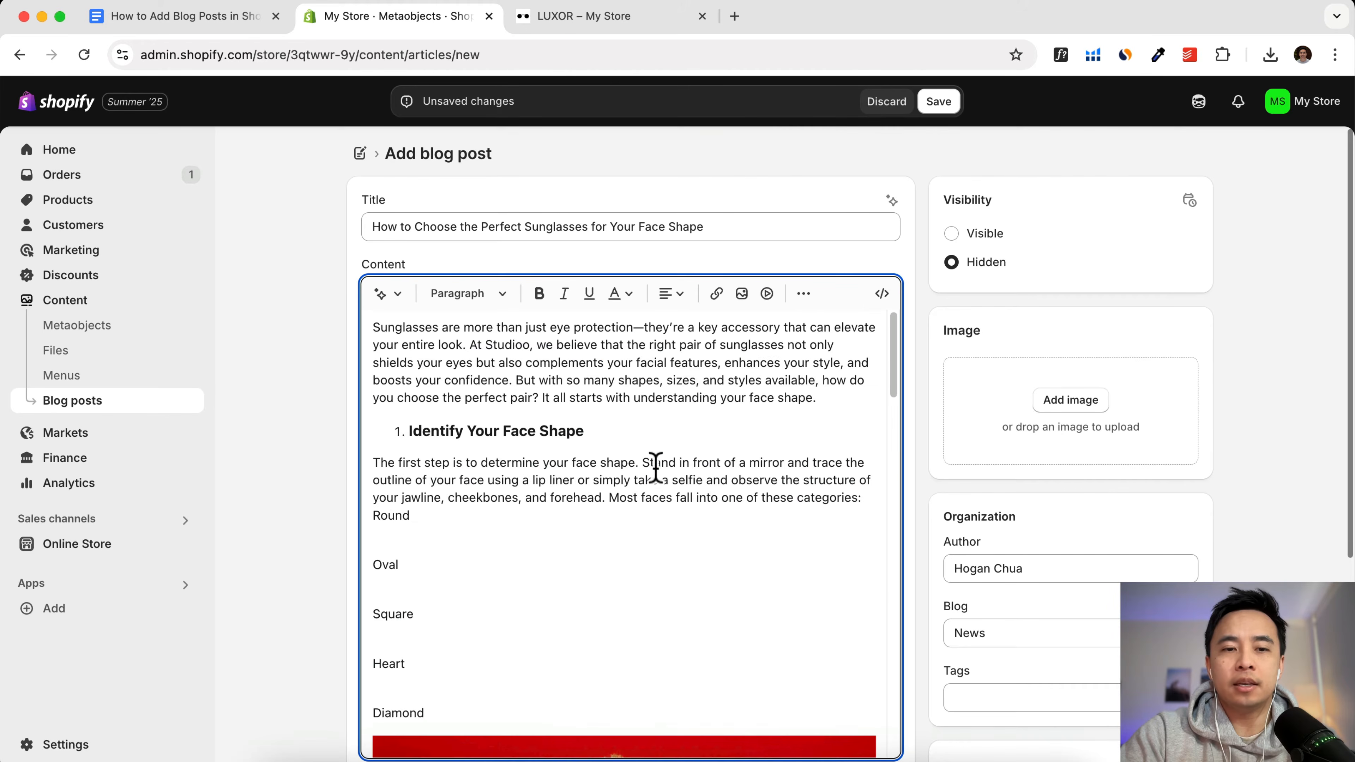
{"action": "scroll", "coordinate": [656, 467], "scroll_direction": "down", "scroll_amount": 10}
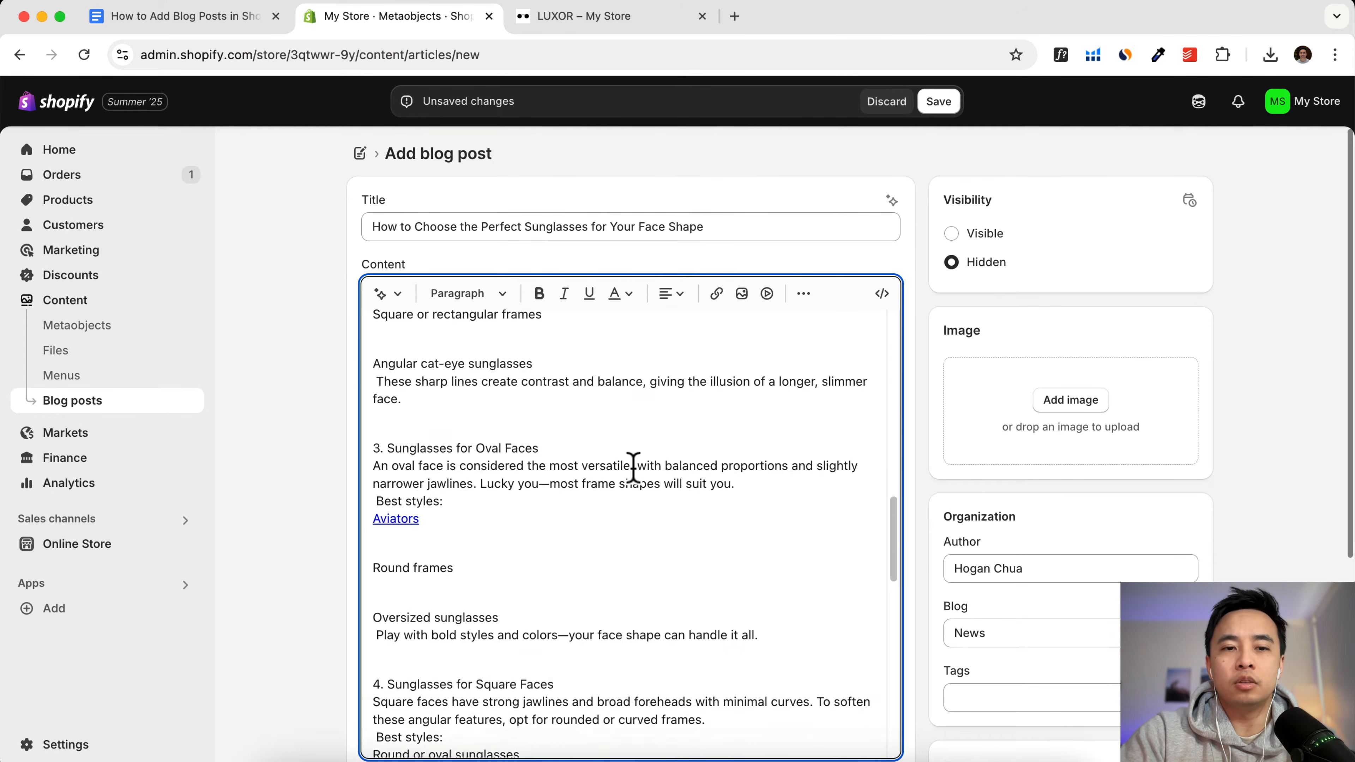
Step: Copy the summary beginning "Struggling to find sunglasses that flatter your face?" from the Google Docs document into the post's excerpt
{"action": "scroll", "coordinate": [633, 467], "scroll_direction": "down", "scroll_amount": 15}
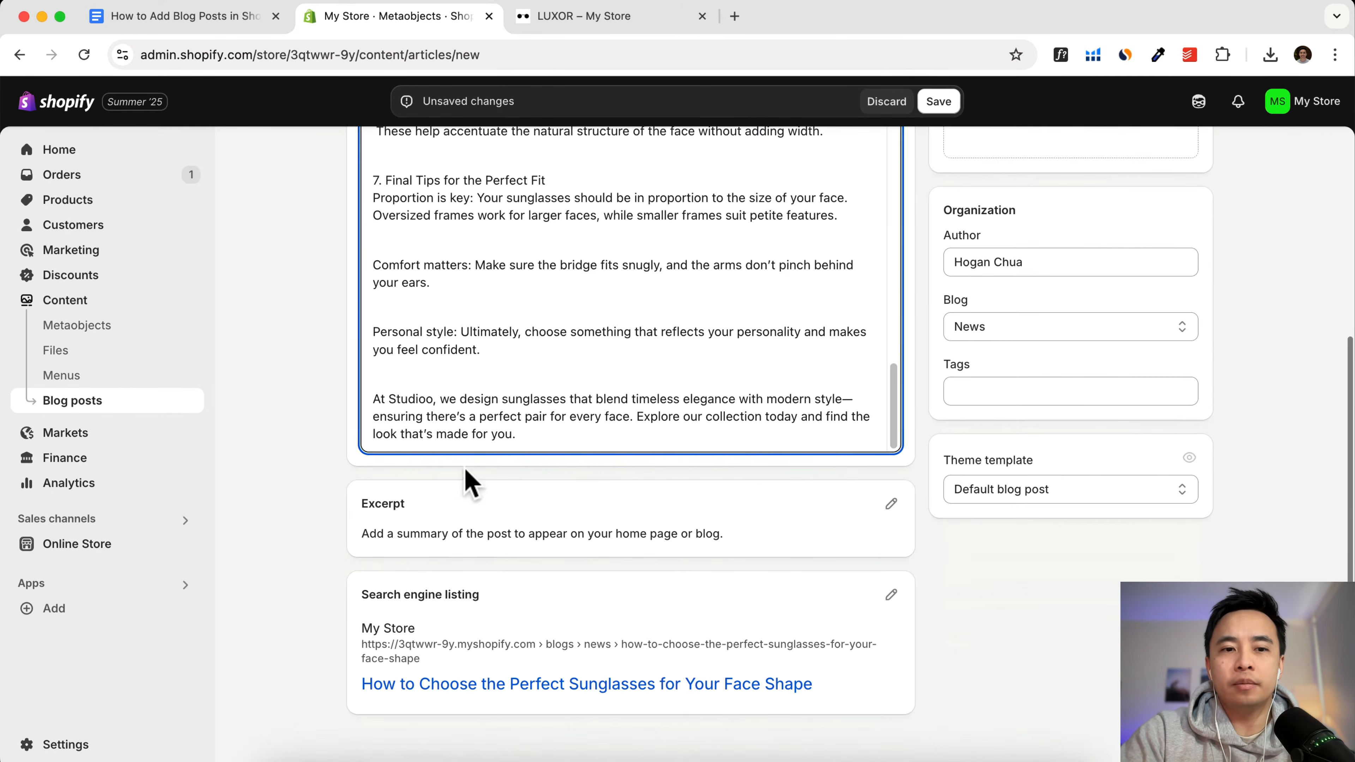
{"action": "left_click_drag", "start_coordinate": [358, 503], "coordinate": [404, 504]}
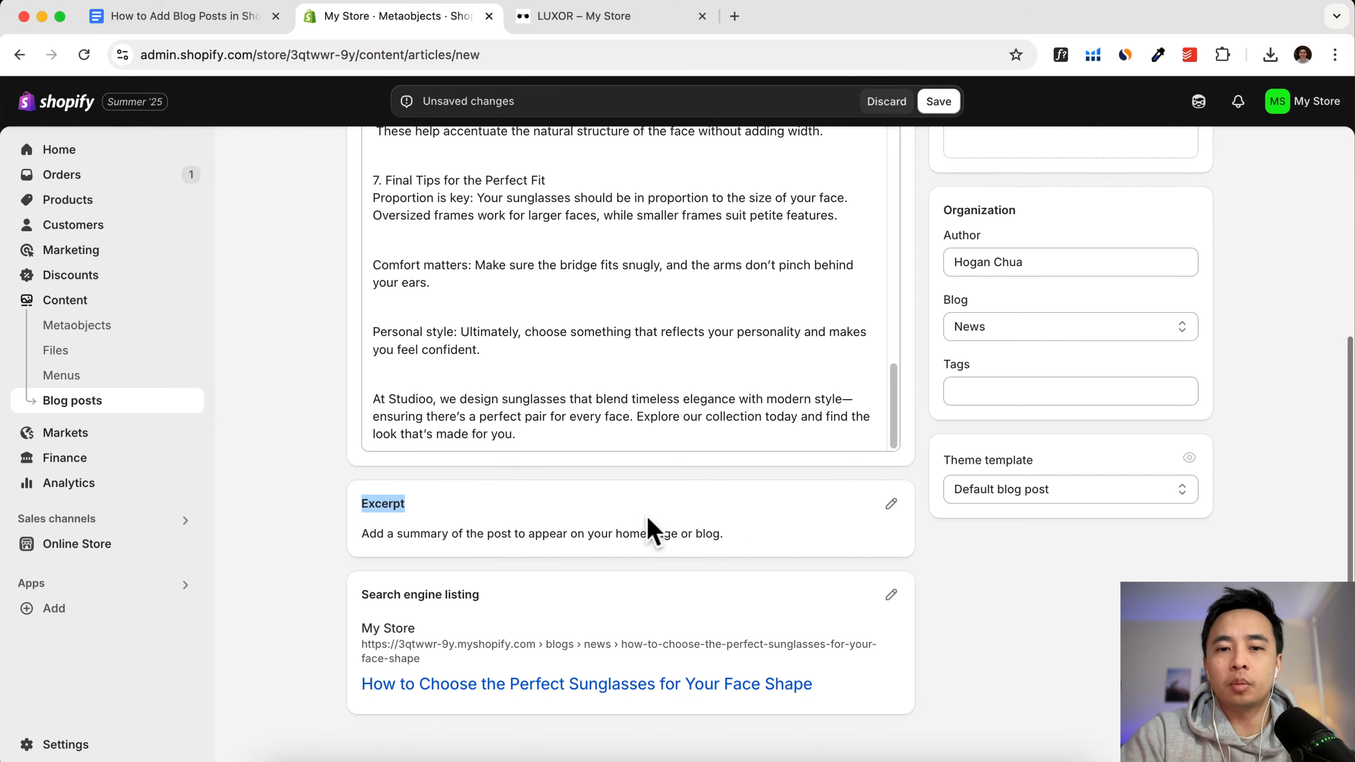
{"action": "left_click", "coordinate": [891, 504]}
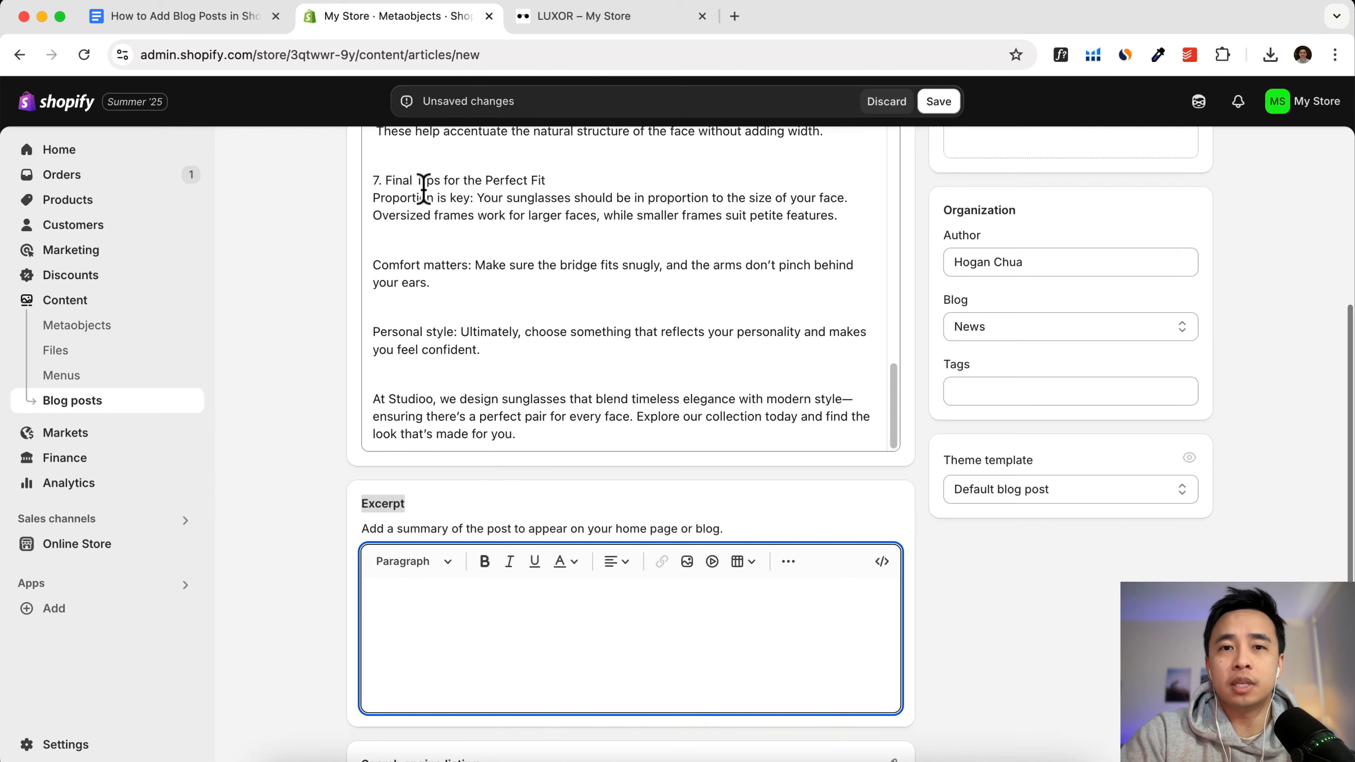
{"action": "left_click", "coordinate": [214, 19]}
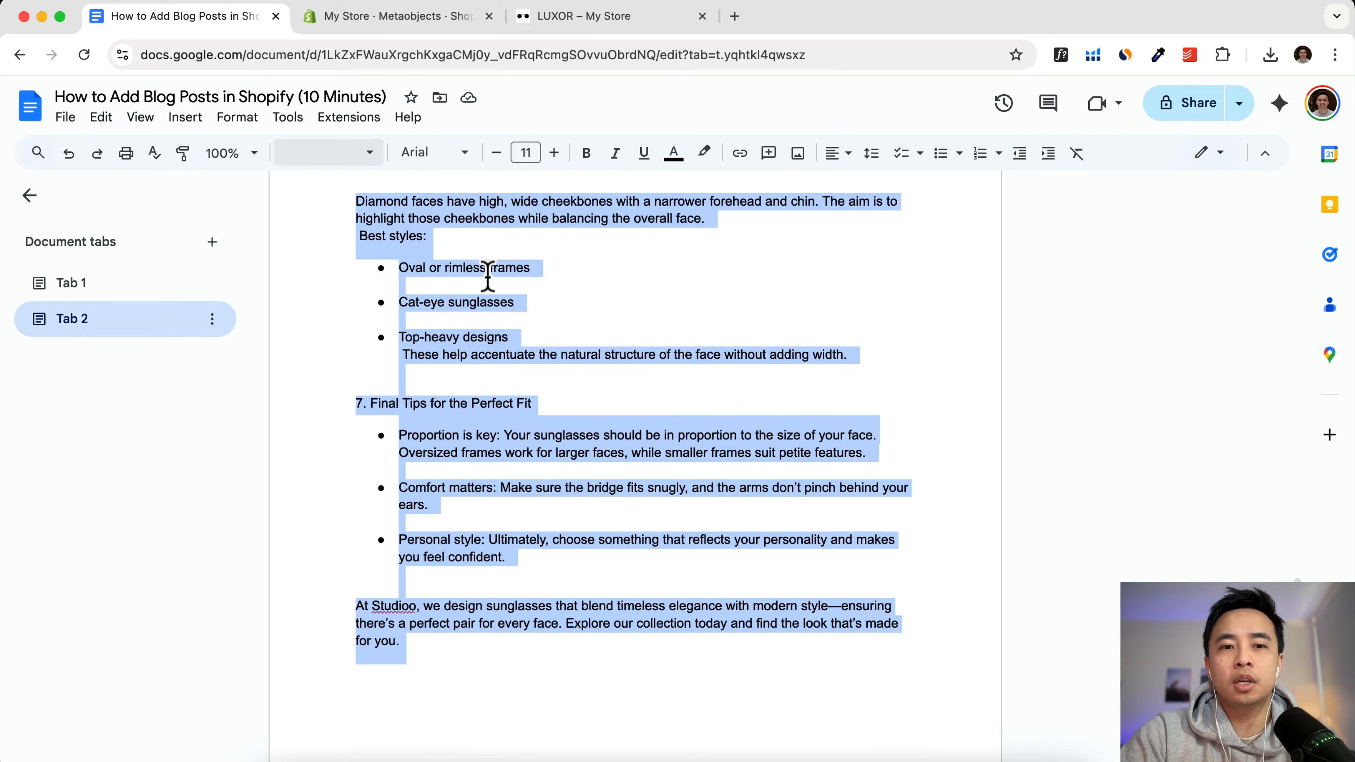
{"action": "left_click", "coordinate": [507, 295]}
{"action": "scroll", "coordinate": [504, 296], "scroll_direction": "up", "scroll_amount": 20}
{"action": "left_click_drag", "start_coordinate": [622, 347], "coordinate": [341, 333]}
{"action": "right_click", "coordinate": [432, 352]}
{"action": "left_click", "coordinate": [445, 297]}
{"action": "left_click", "coordinate": [406, 16]}
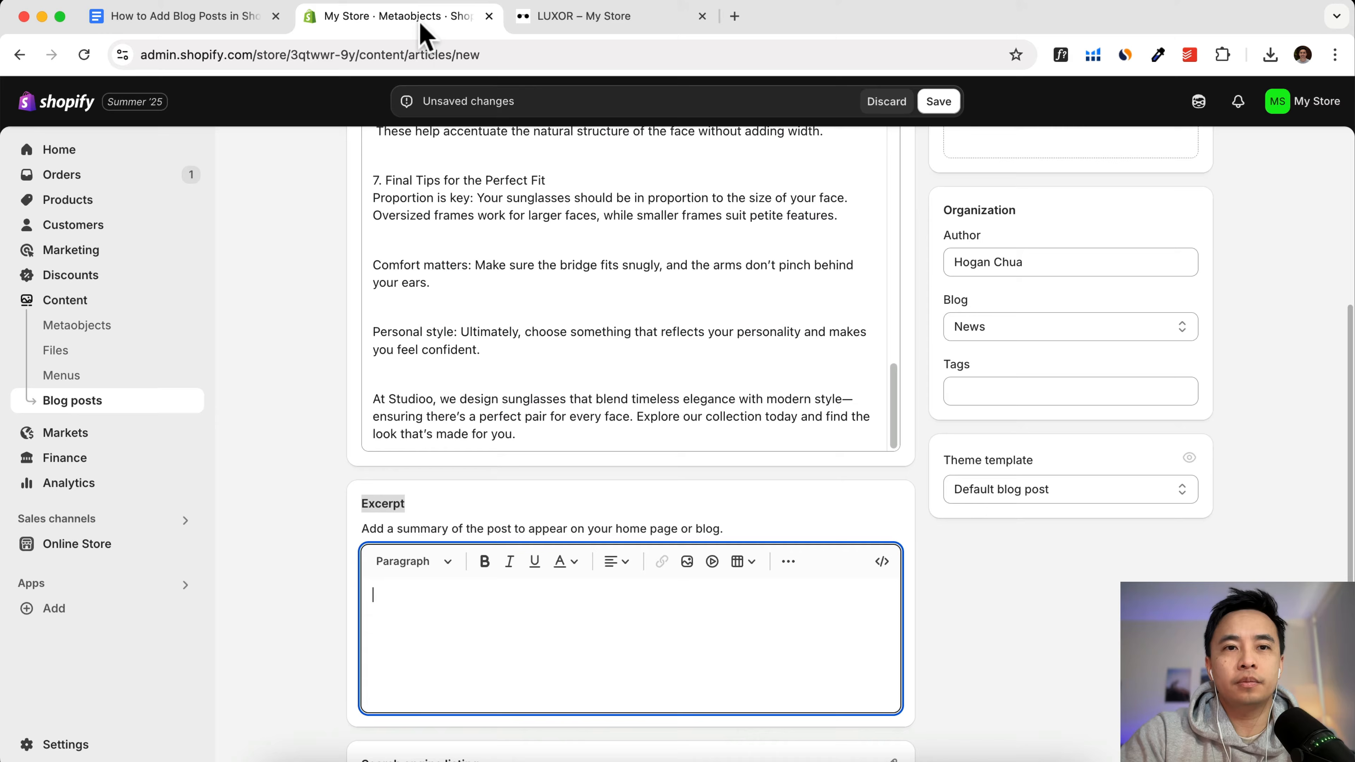
{"action": "key", "text": "super+v"}
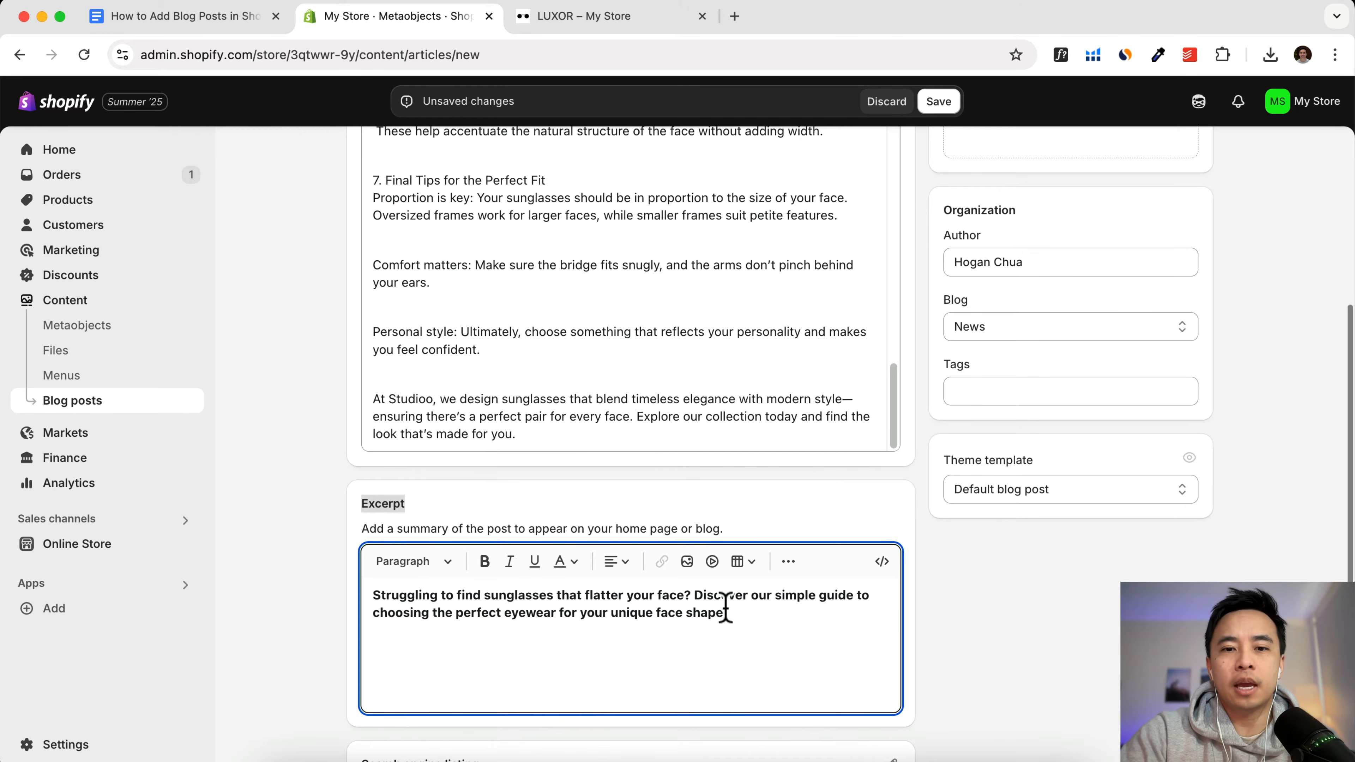
Step: Remove the bold formatting from the whole excerpt text
{"action": "left_click_drag", "start_coordinate": [728, 613], "coordinate": [327, 589]}
{"action": "left_click", "coordinate": [484, 562]}
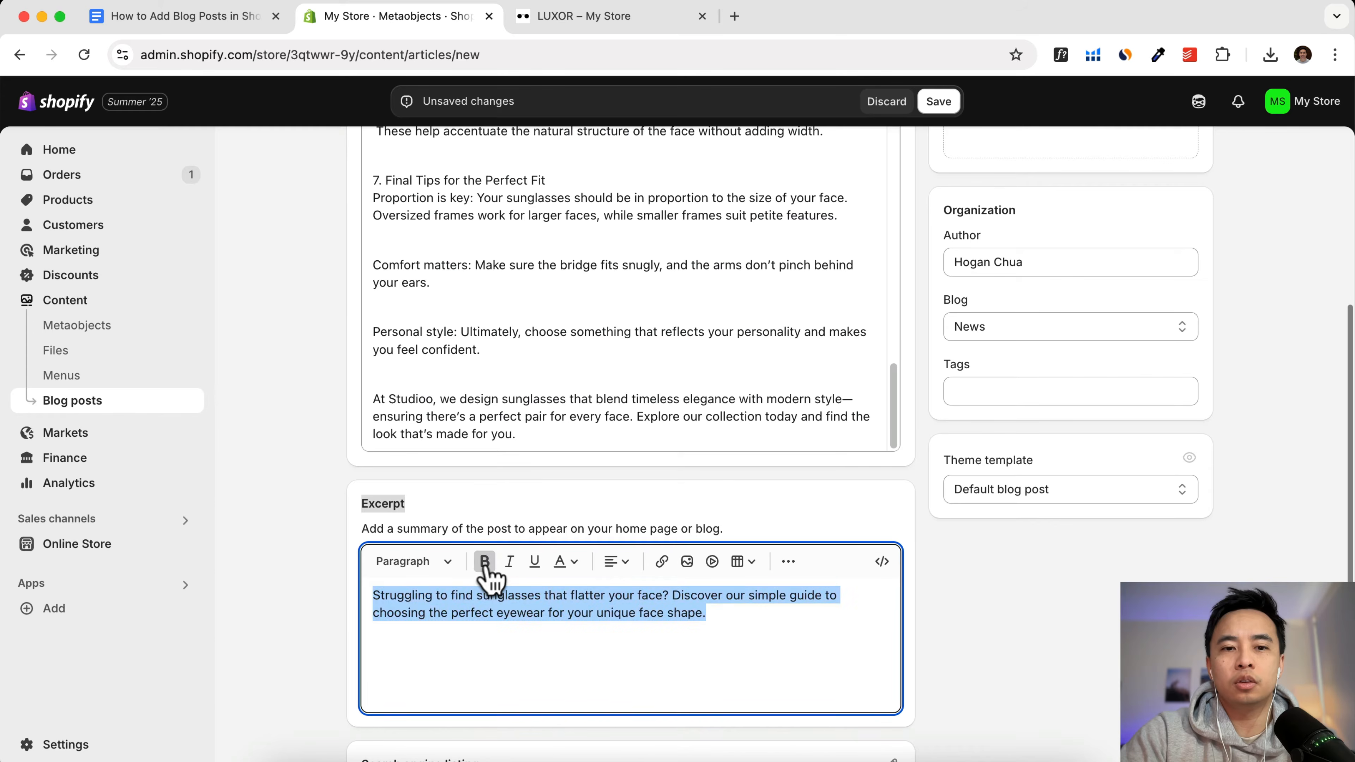
{"action": "left_click", "coordinate": [560, 520]}
Step: Fill the search engine listing's meta description with the copied summary beginning "Struggling to find sunglasses that flatter your face?"
{"action": "scroll", "coordinate": [558, 518], "scroll_direction": "down", "scroll_amount": 3}
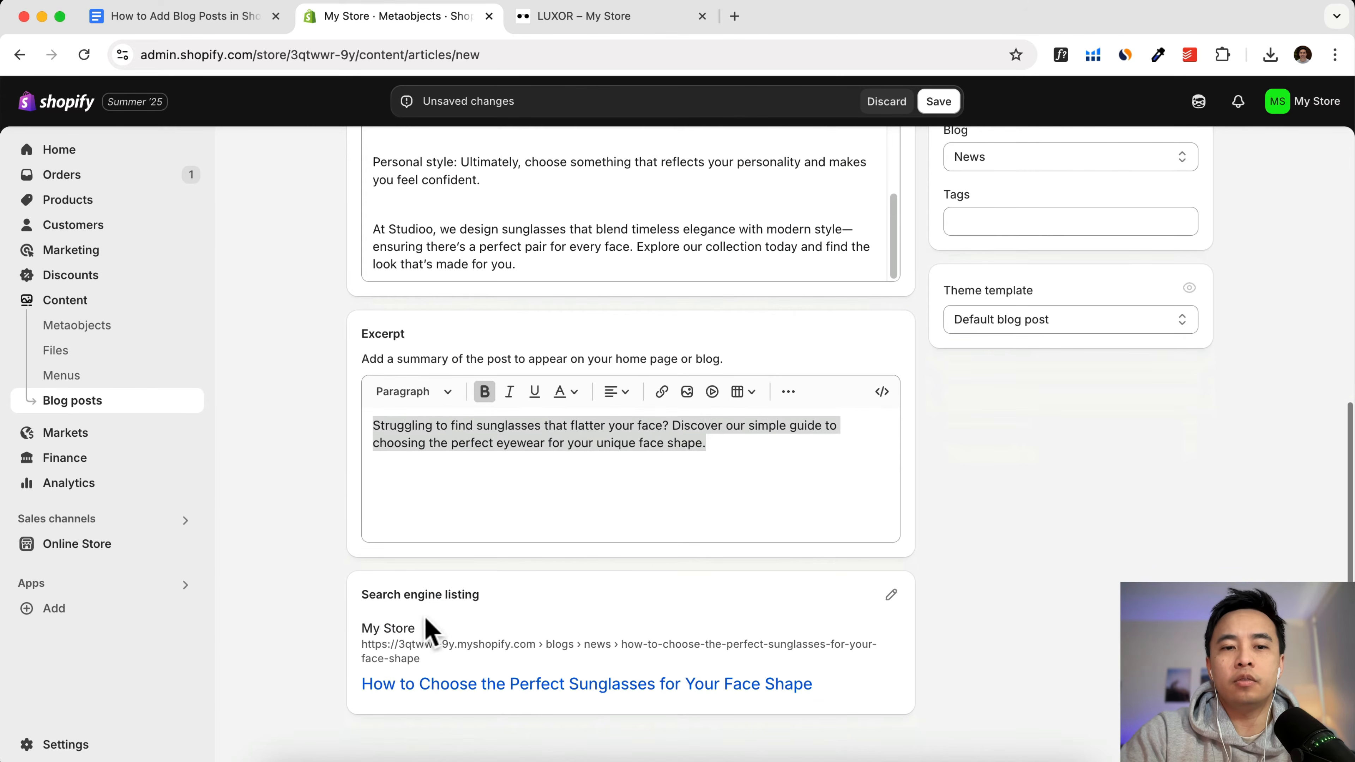
{"action": "left_click_drag", "start_coordinate": [482, 594], "coordinate": [354, 598]}
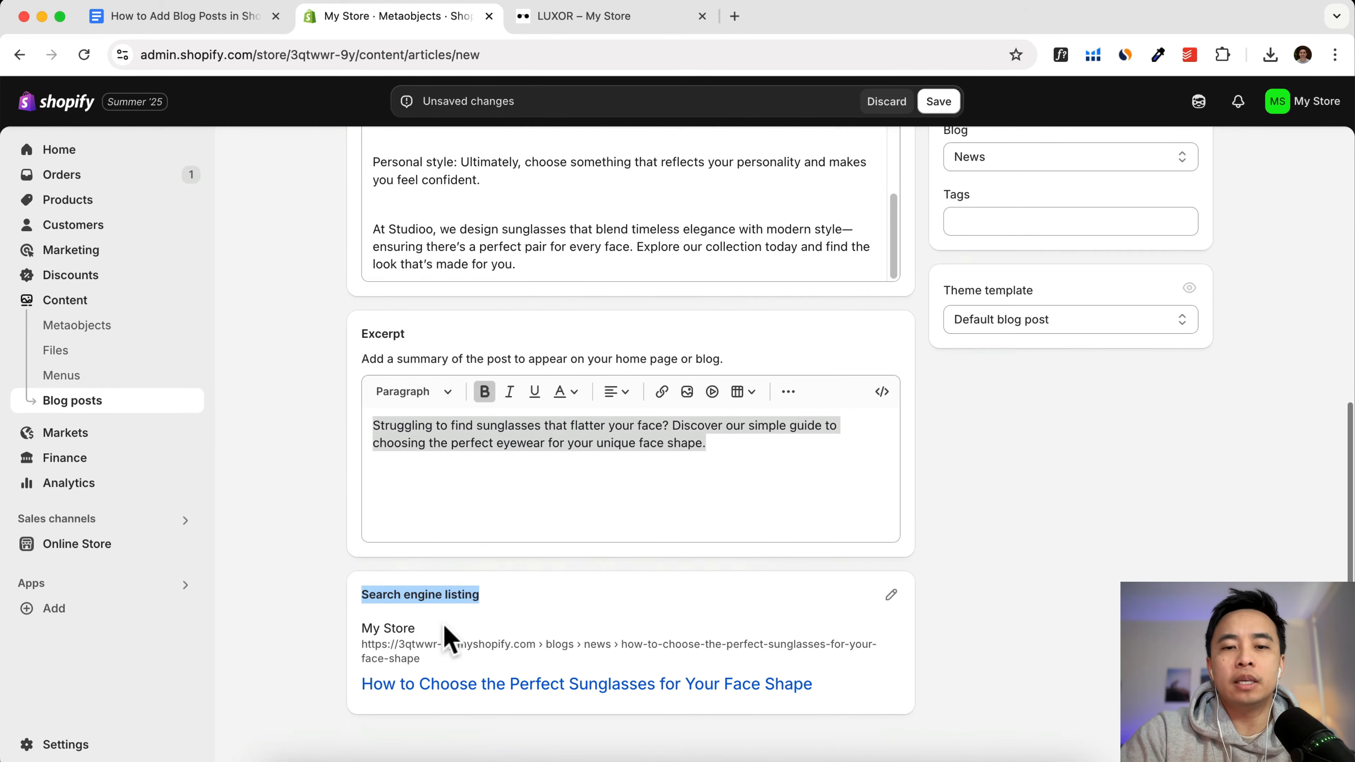
{"action": "left_click", "coordinate": [892, 596]}
{"action": "scroll", "coordinate": [734, 637], "scroll_direction": "down", "scroll_amount": 6}
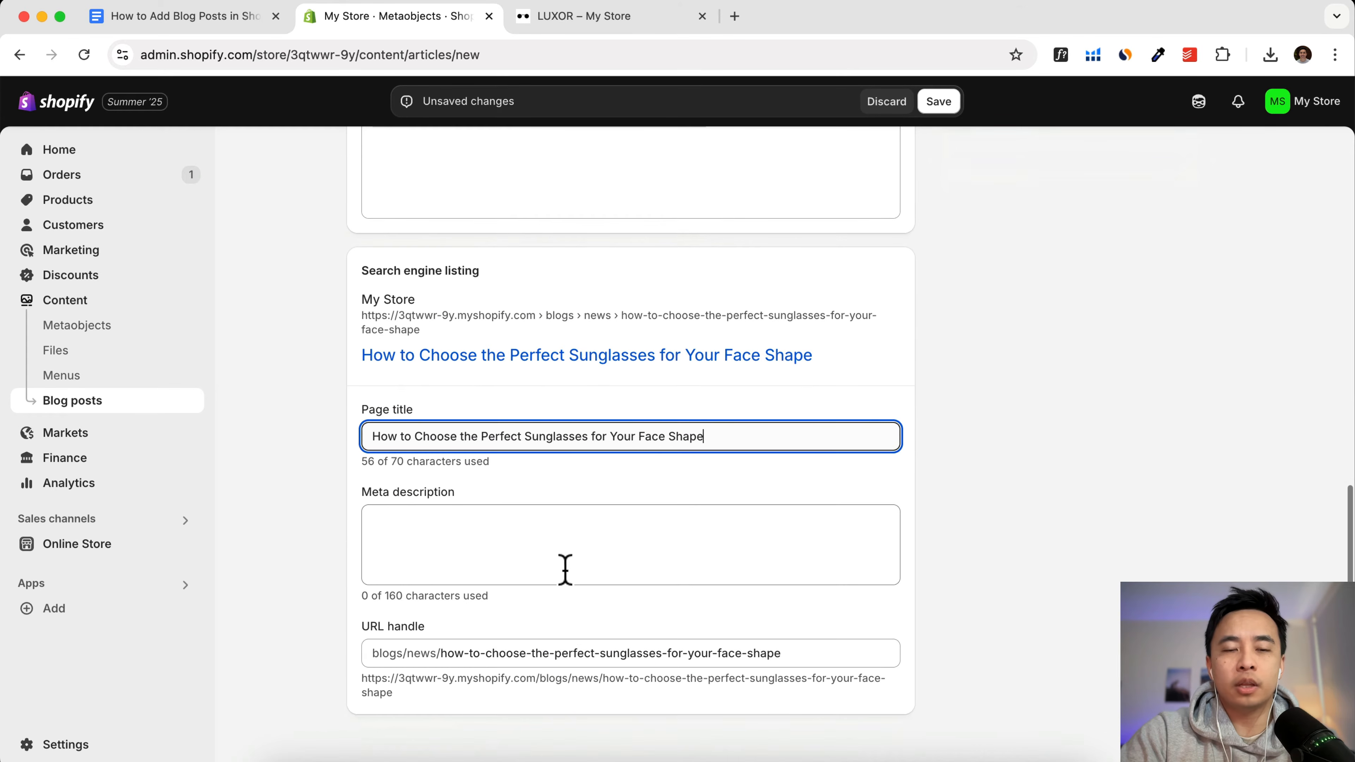
{"action": "left_click", "coordinate": [465, 541]}
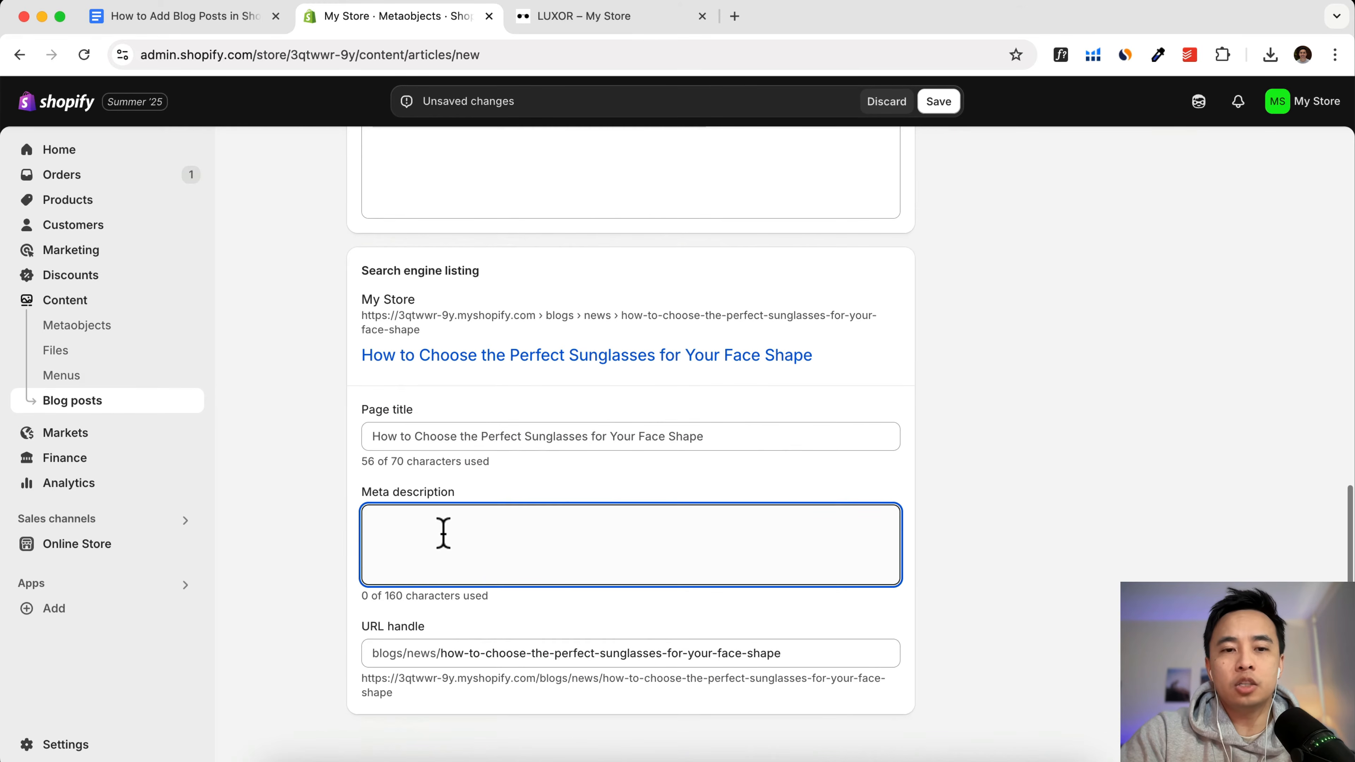
{"action": "key", "text": "super+v"}
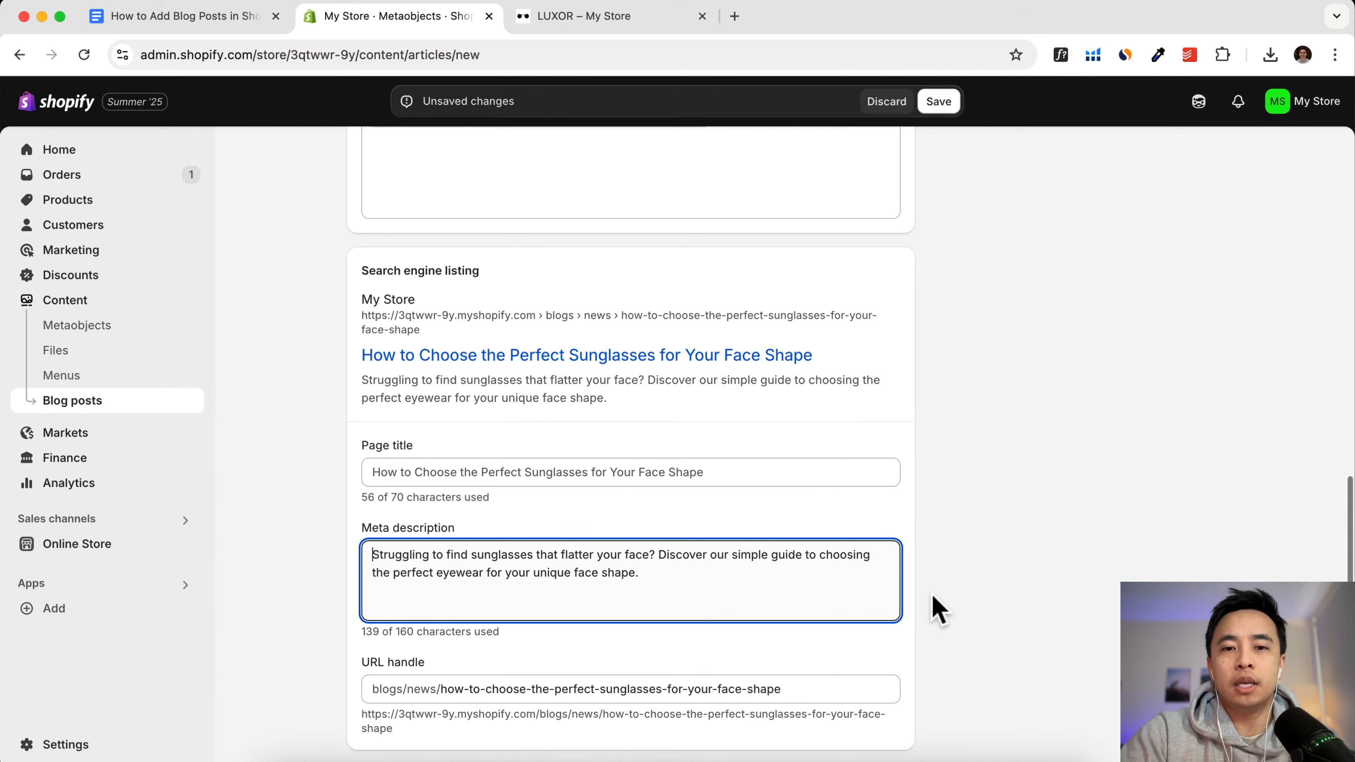
Step: Check the search engine listing preview and the URL handle, and save the blog post
{"action": "left_click_drag", "start_coordinate": [631, 399], "coordinate": [349, 302]}
{"action": "left_click", "coordinate": [617, 397]}
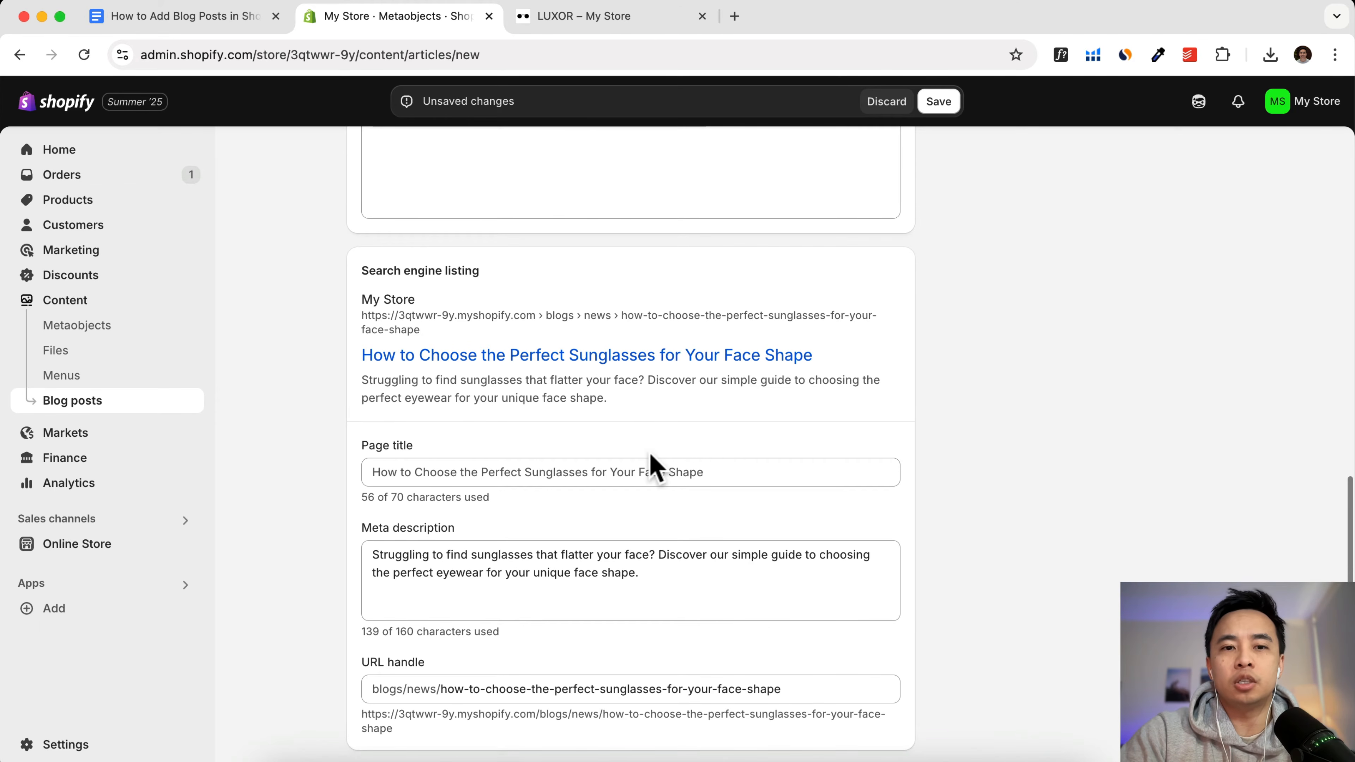
{"action": "scroll", "coordinate": [651, 462], "scroll_direction": "up", "scroll_amount": 10}
{"action": "scroll", "coordinate": [570, 491], "scroll_direction": "down", "scroll_amount": 12}
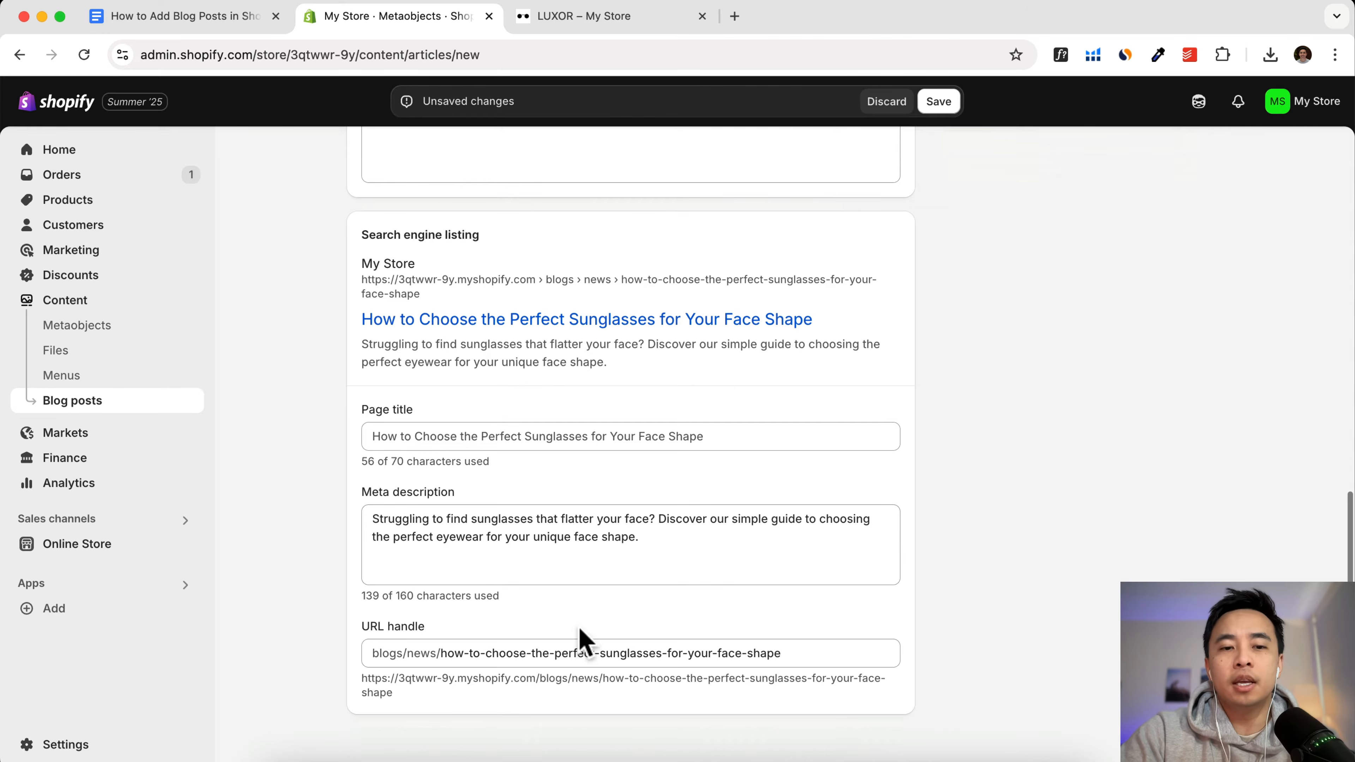
{"action": "left_click_drag", "start_coordinate": [795, 653], "coordinate": [496, 652]}
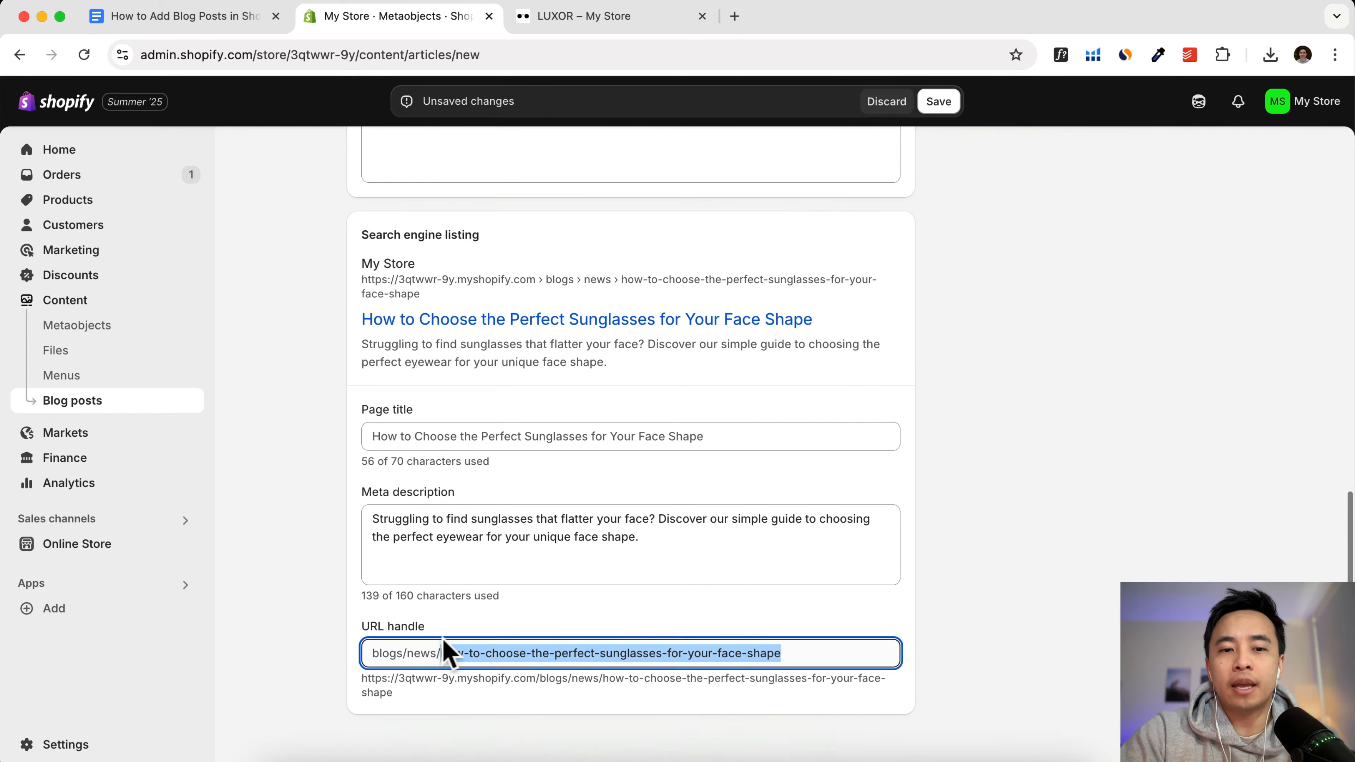
{"action": "left_click", "coordinate": [679, 653]}
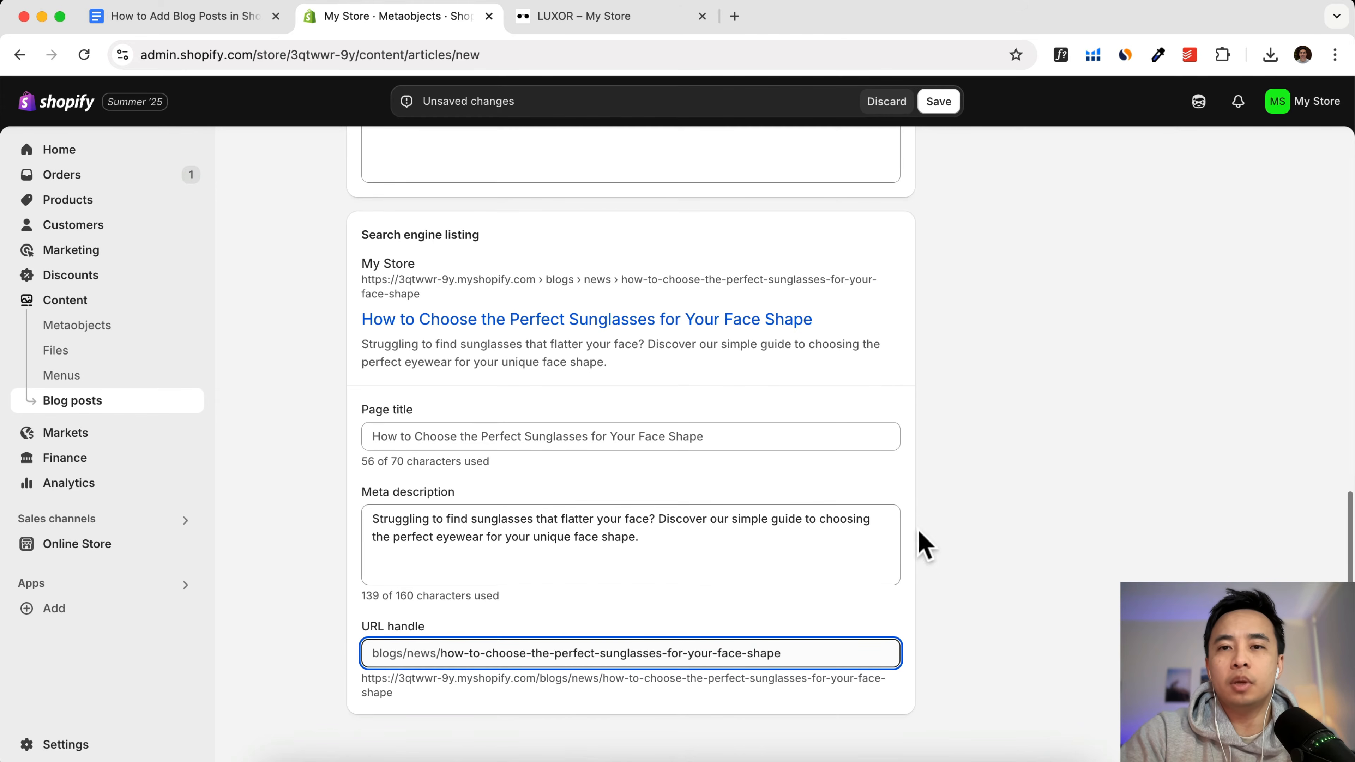
{"action": "left_click", "coordinate": [939, 104]}
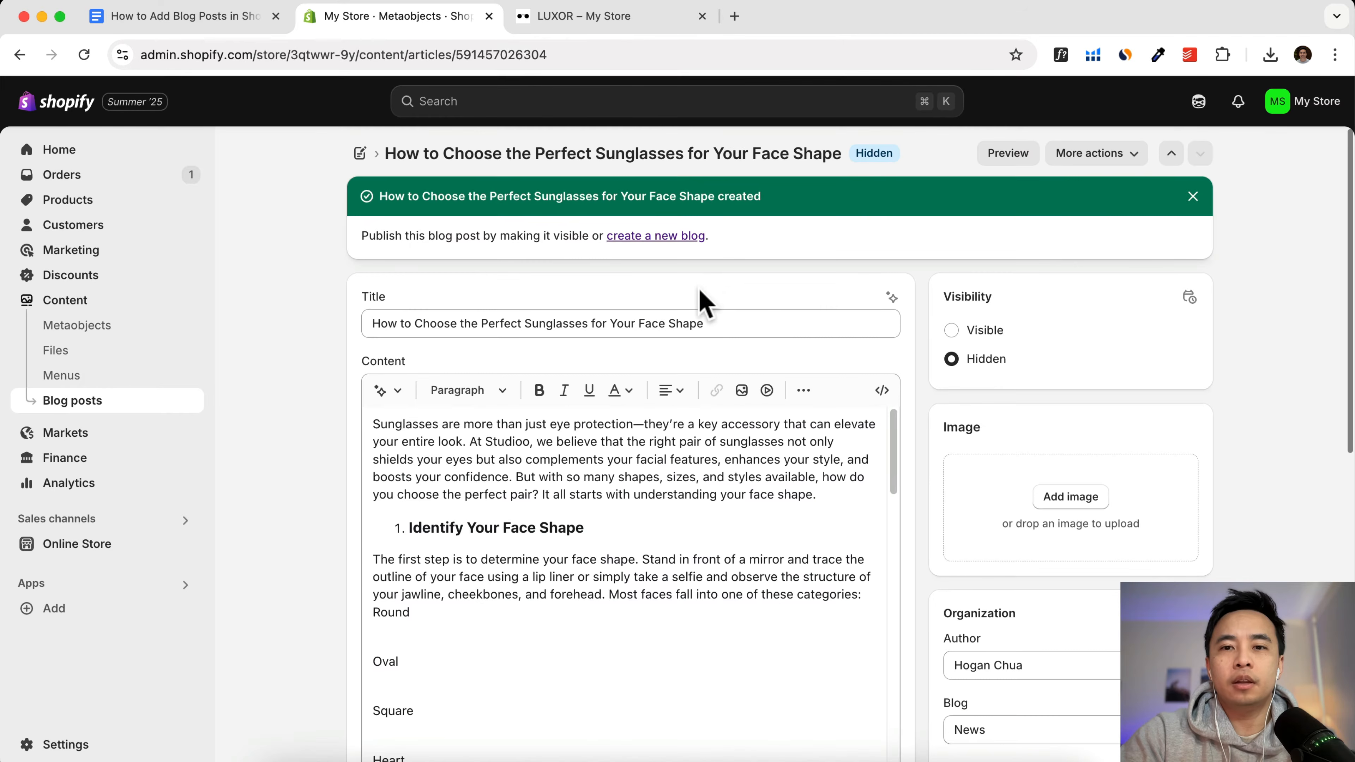
Step: Set the post's visibility to Visible and add the existing "SEO-Image-for-Stu…" file as its featured image
{"action": "left_click", "coordinate": [958, 332]}
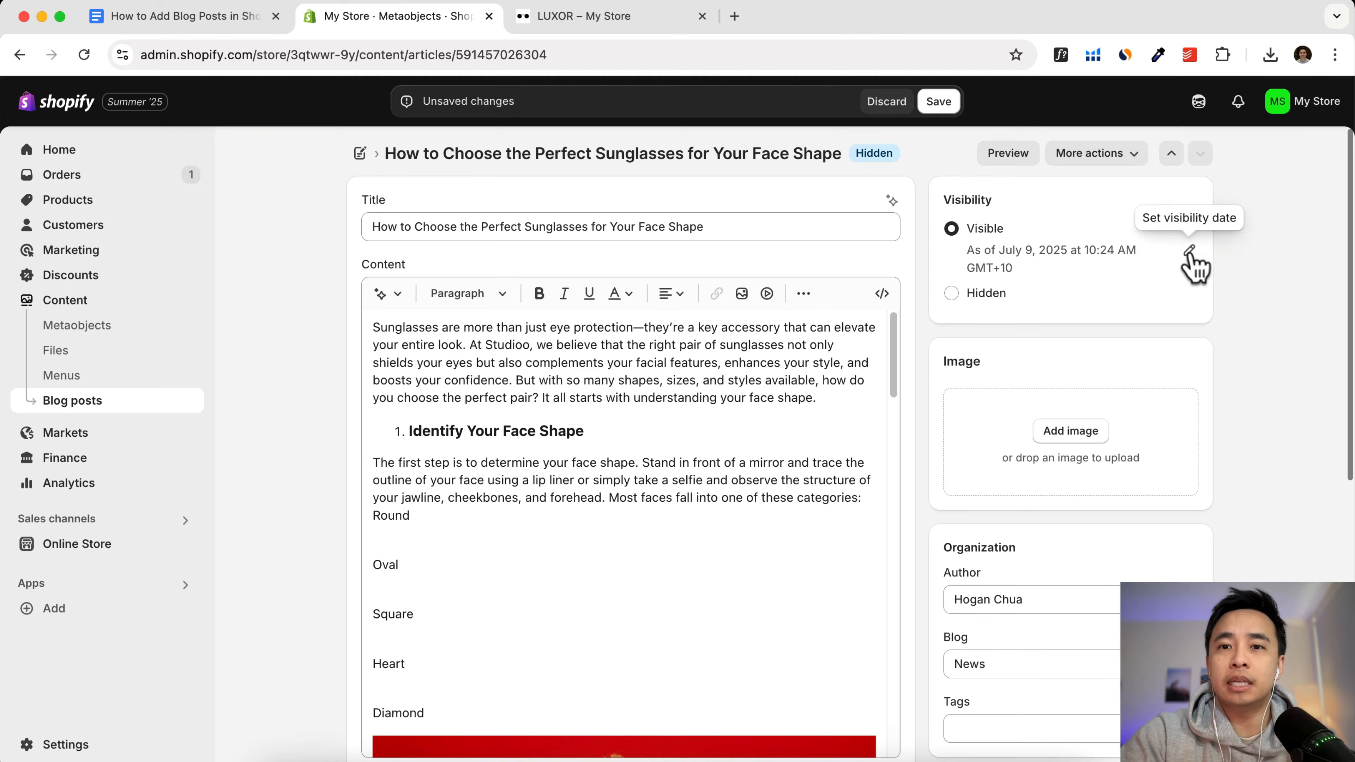
{"action": "scroll", "coordinate": [1164, 363], "scroll_direction": "down", "scroll_amount": 4}
{"action": "scroll", "coordinate": [1037, 267], "scroll_direction": "up", "scroll_amount": 2}
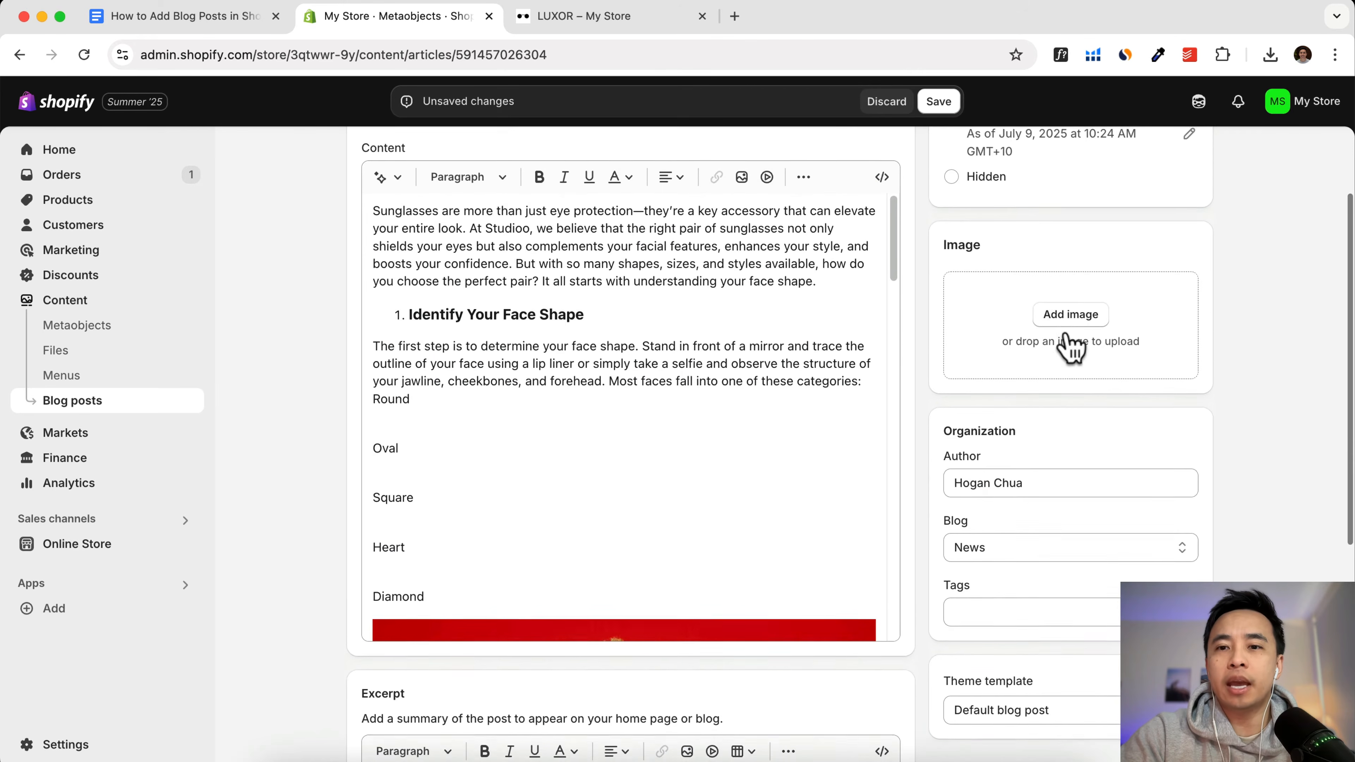
{"action": "left_click", "coordinate": [1064, 322]}
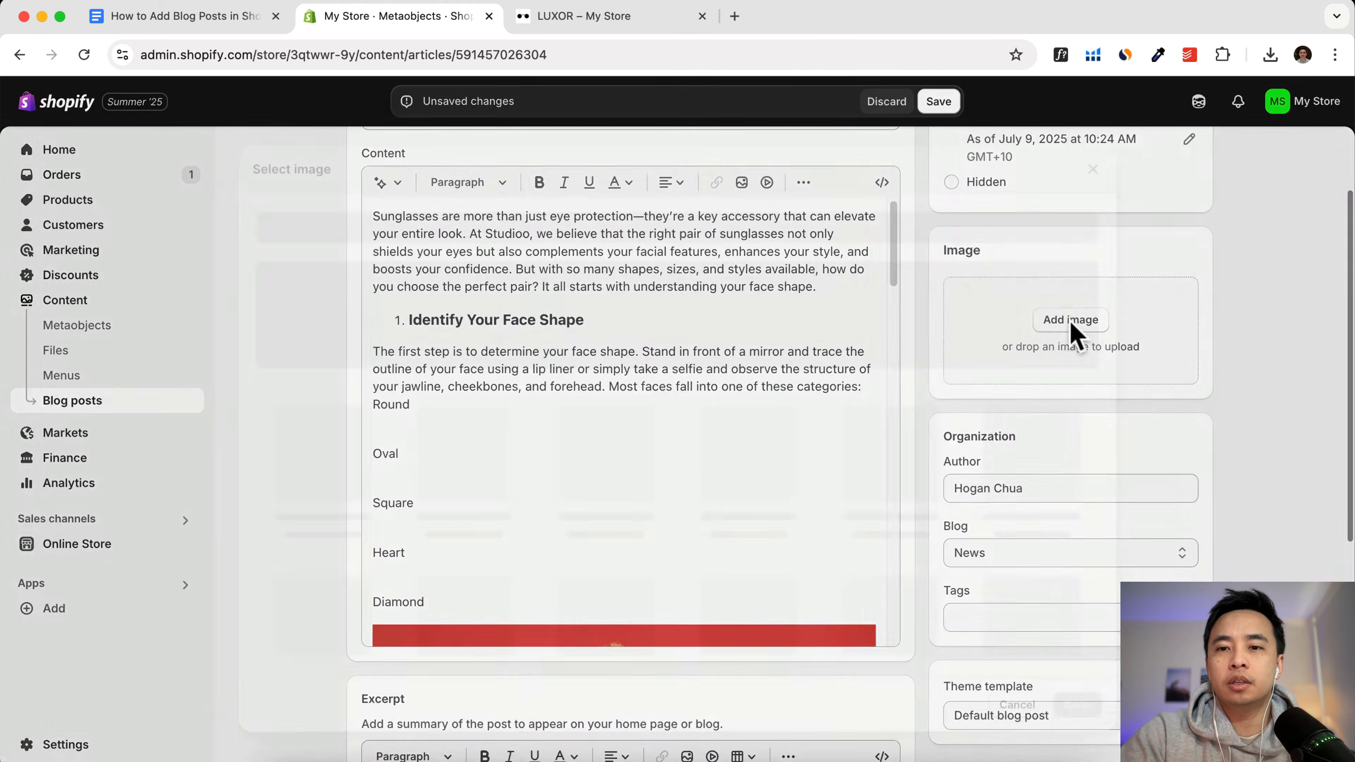
{"action": "scroll", "coordinate": [640, 449], "scroll_direction": "down", "scroll_amount": 6}
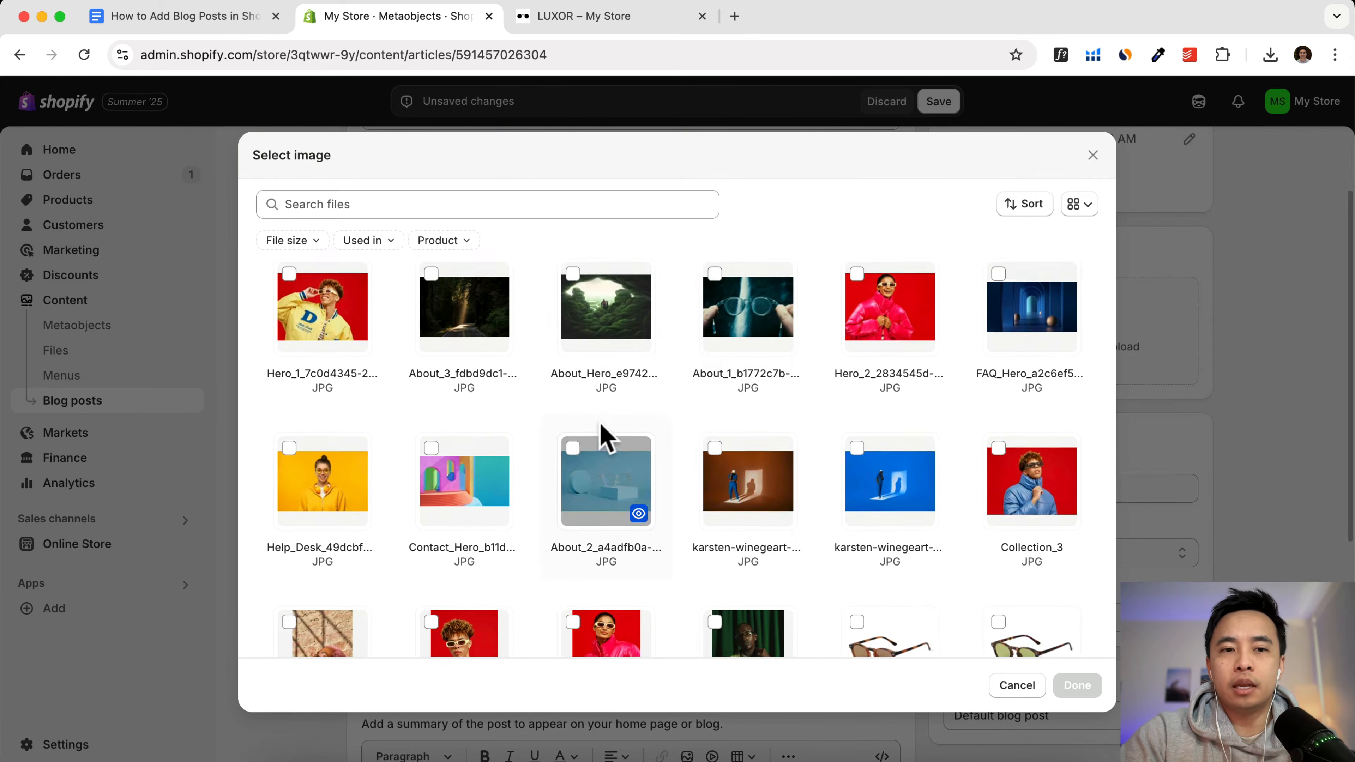
{"action": "scroll", "coordinate": [747, 422], "scroll_direction": "up", "scroll_amount": 3}
{"action": "left_click", "coordinate": [998, 278]}
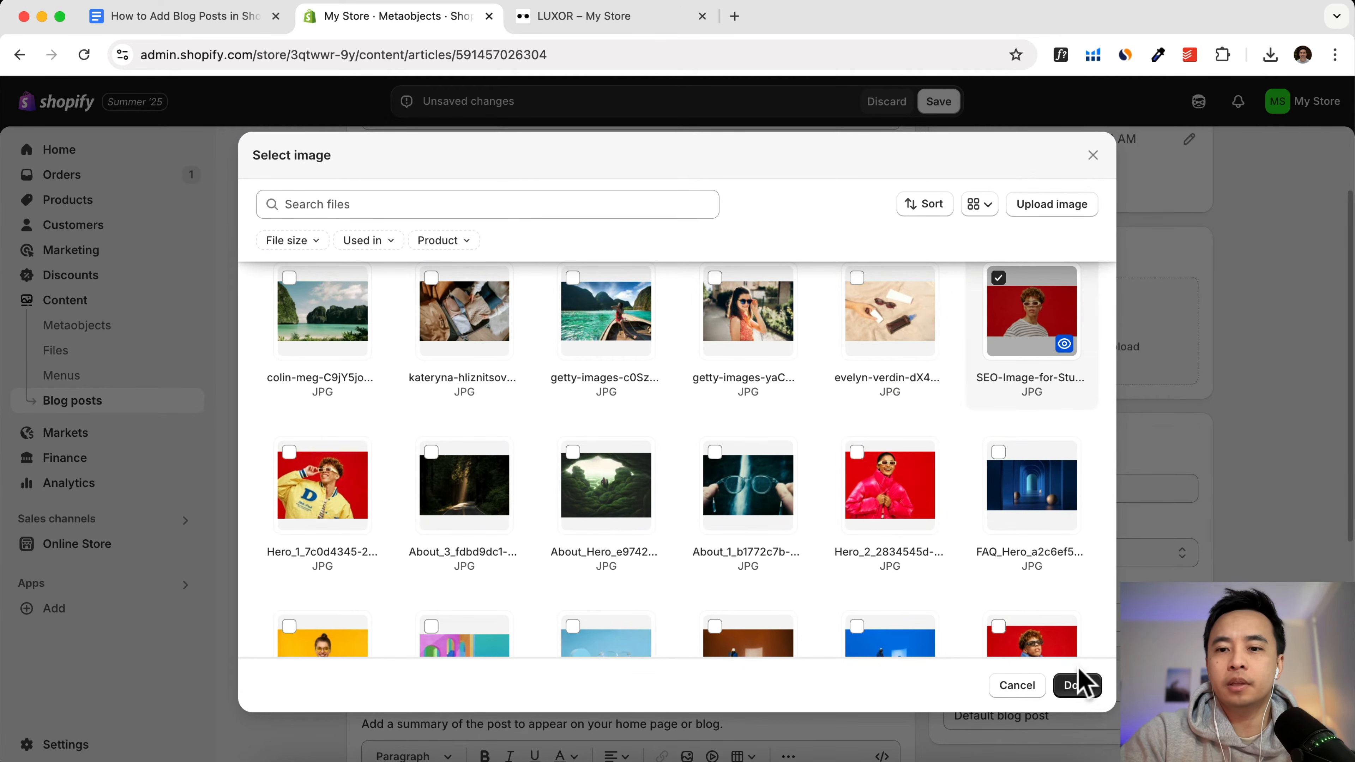
{"action": "left_click", "coordinate": [1076, 684]}
{"action": "scroll", "coordinate": [1040, 635], "scroll_direction": "down", "scroll_amount": 4}
{"action": "scroll", "coordinate": [1043, 635], "scroll_direction": "down", "scroll_amount": 1}
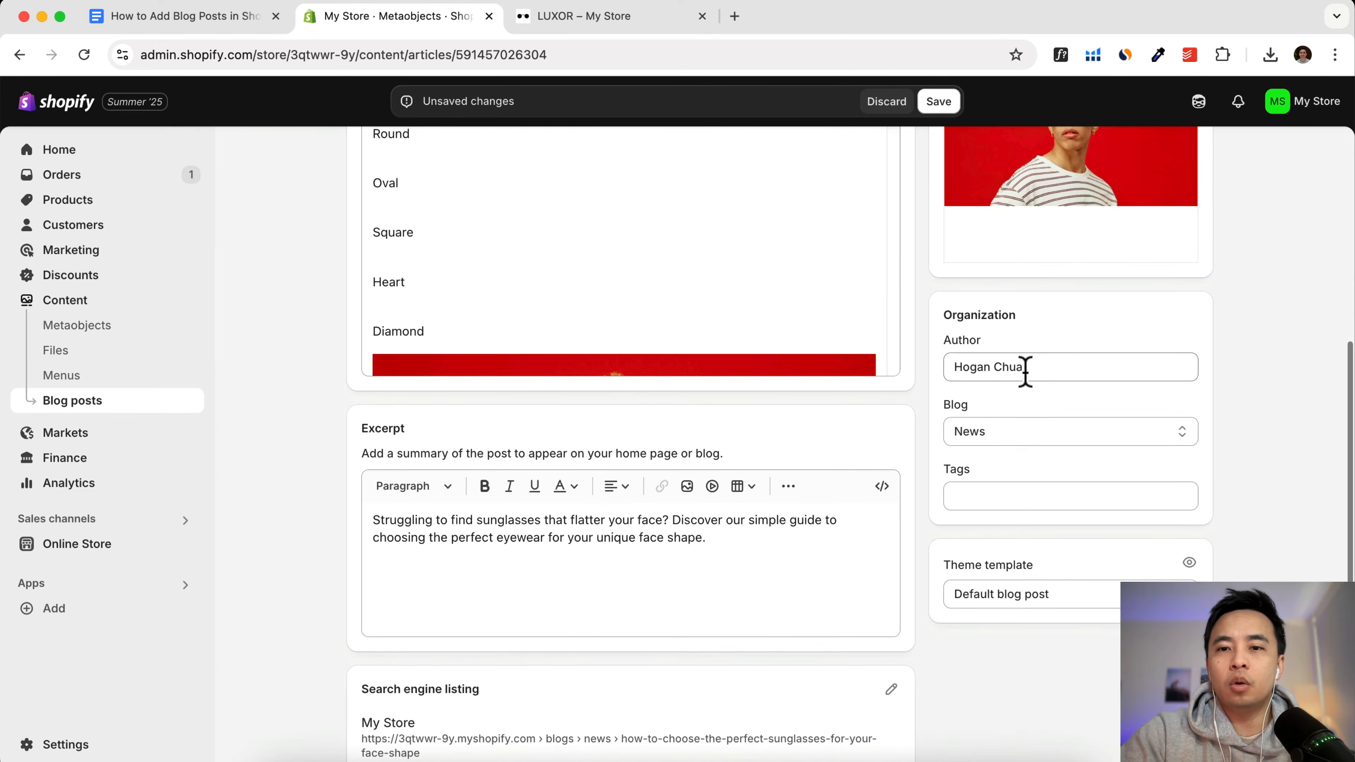
{"action": "left_click_drag", "start_coordinate": [968, 408], "coordinate": [943, 419]}
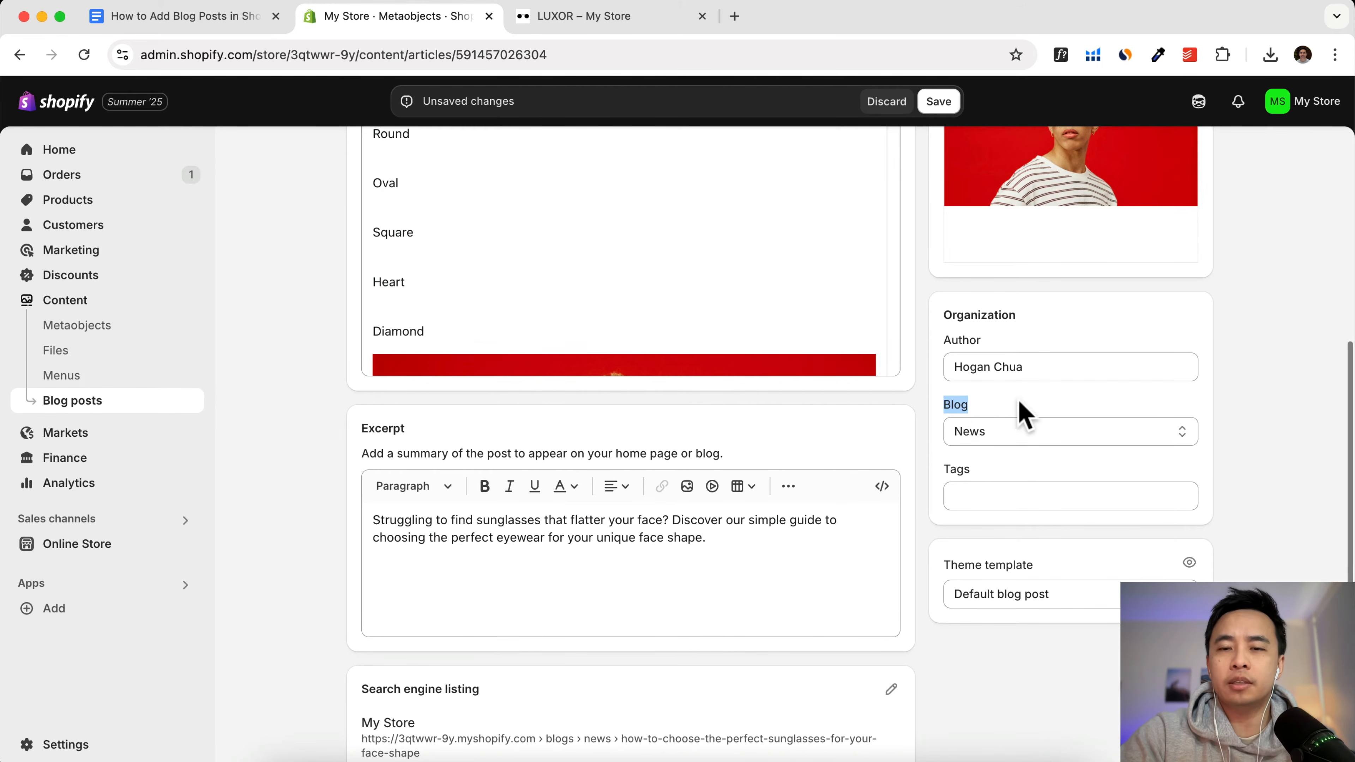
{"action": "left_click", "coordinate": [969, 402]}
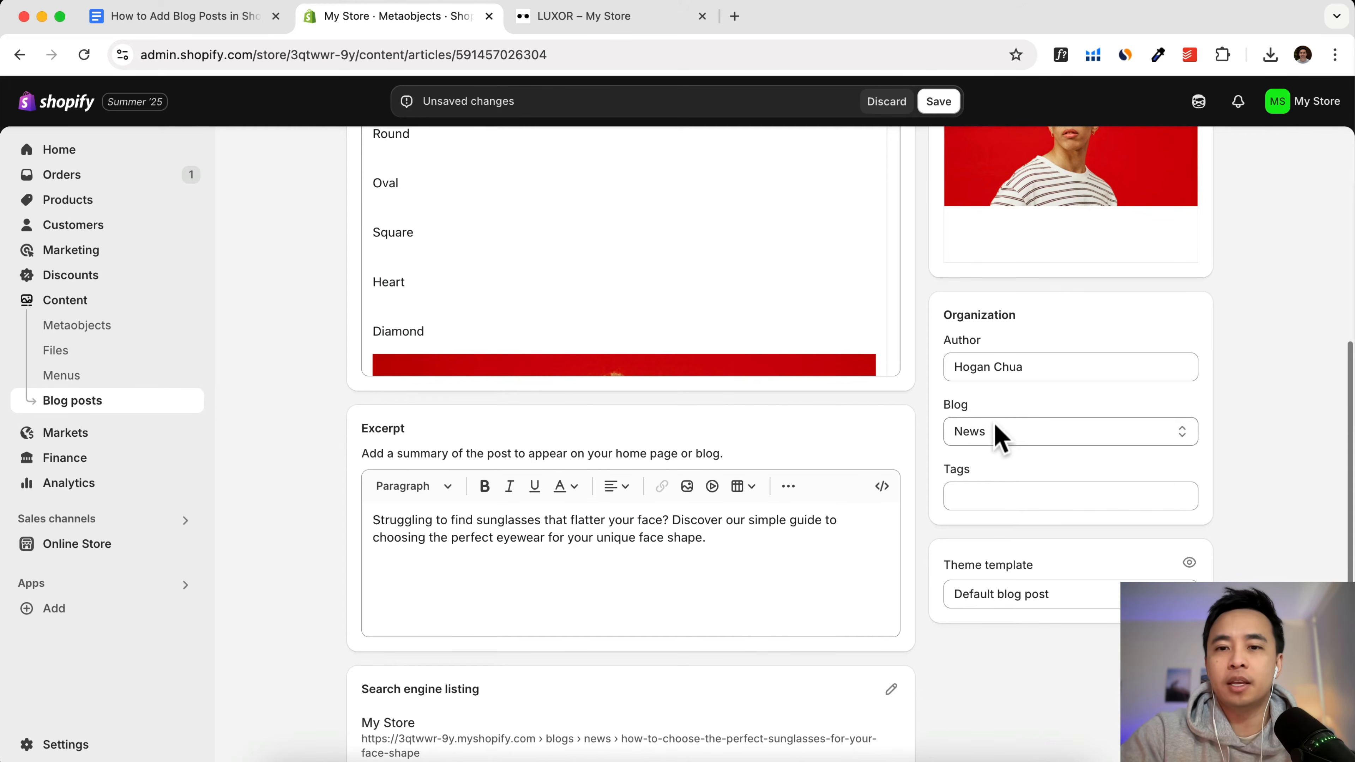
{"action": "double_click", "coordinate": [955, 406]}
Step: Assign the post to a new blog titled "Reviews"
{"action": "left_click", "coordinate": [965, 430]}
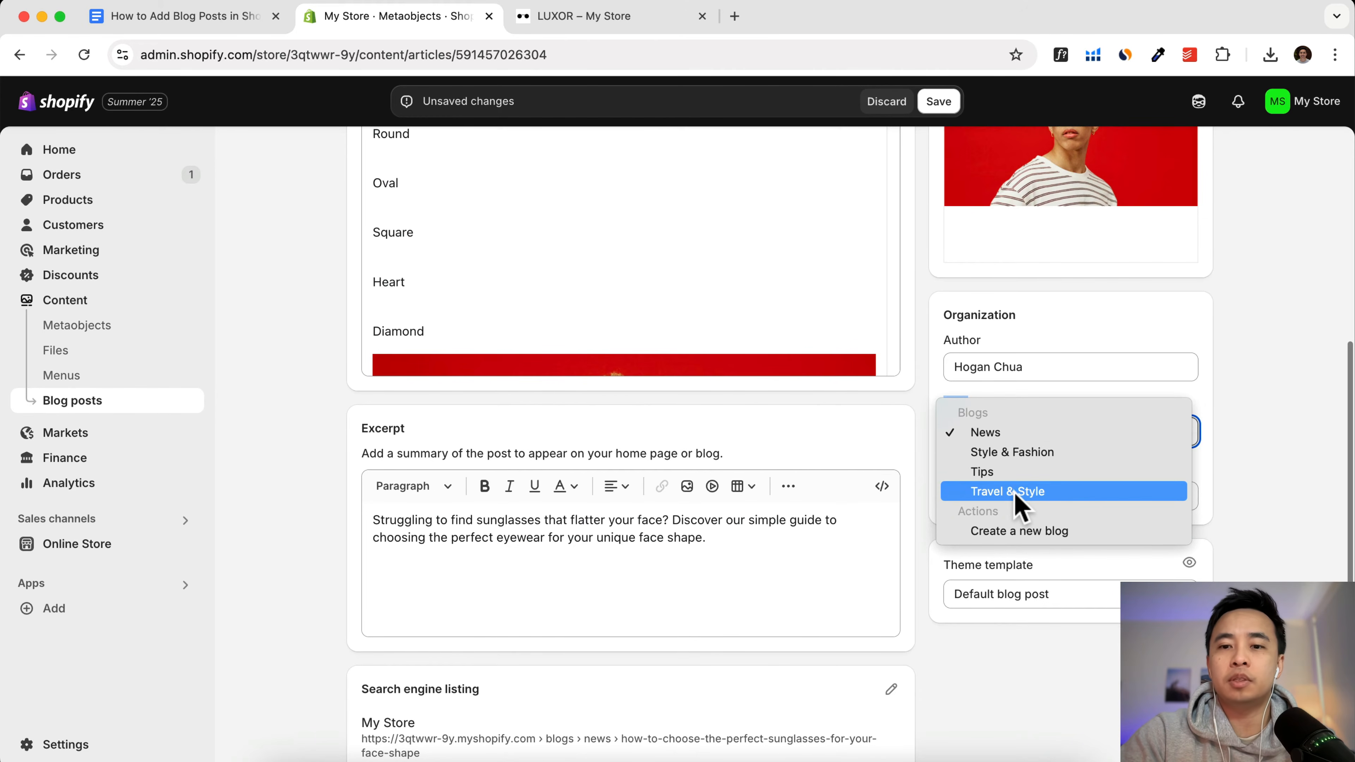
{"action": "left_click", "coordinate": [1018, 530]}
{"action": "left_click", "coordinate": [999, 504]}
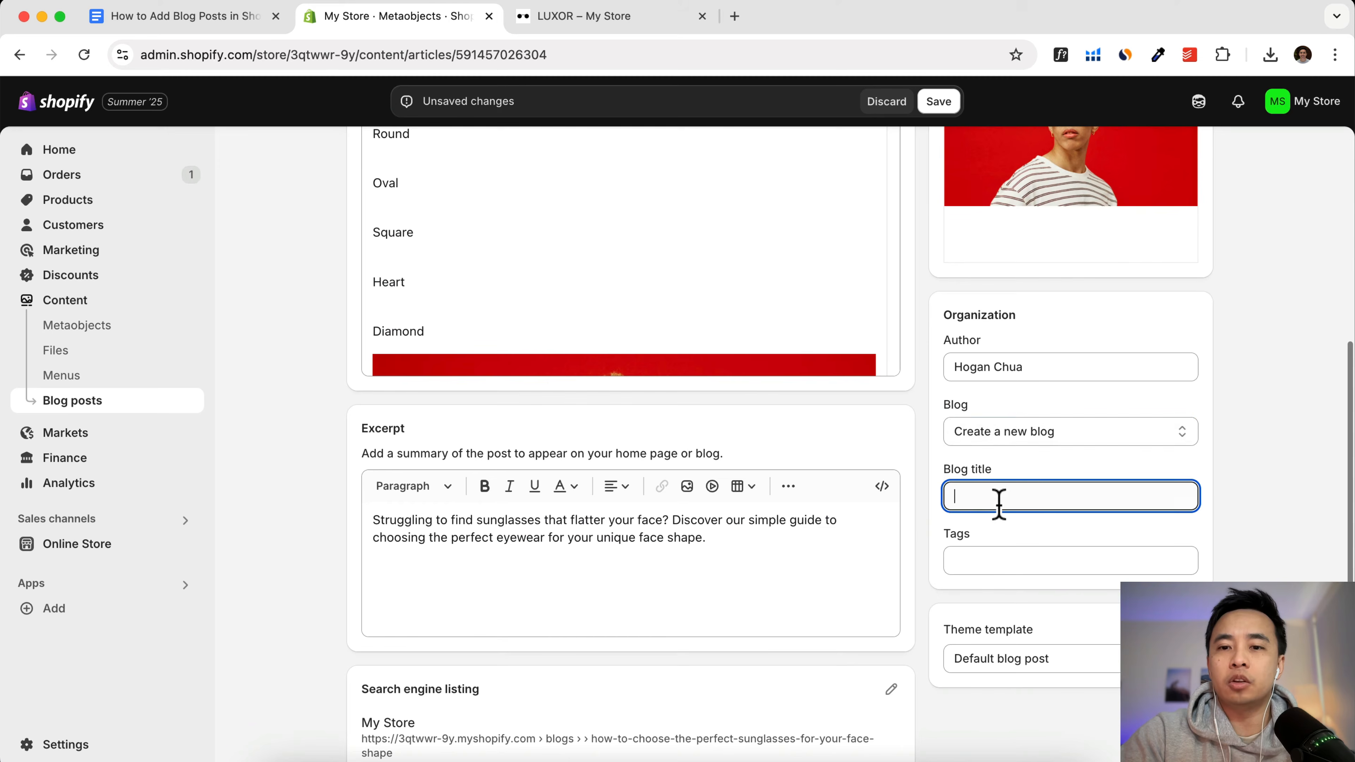
{"action": "type", "text": "REtro"}
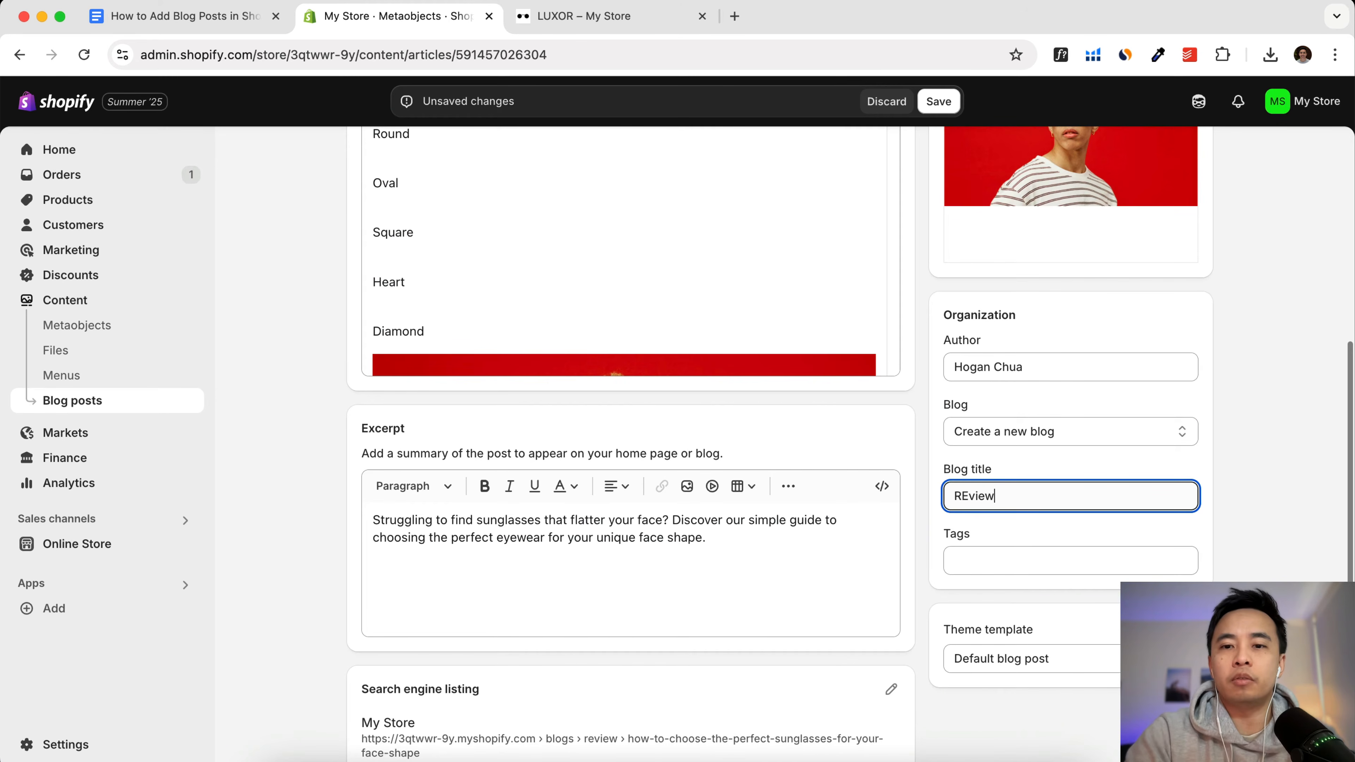
{"action": "key", "text": "BackSpace"}
{"action": "key", "text": "BackSpace"}
{"action": "key", "text": "BackSpace"}
{"action": "key", "text": "BackSpace"}
{"action": "type", "text": "e"}
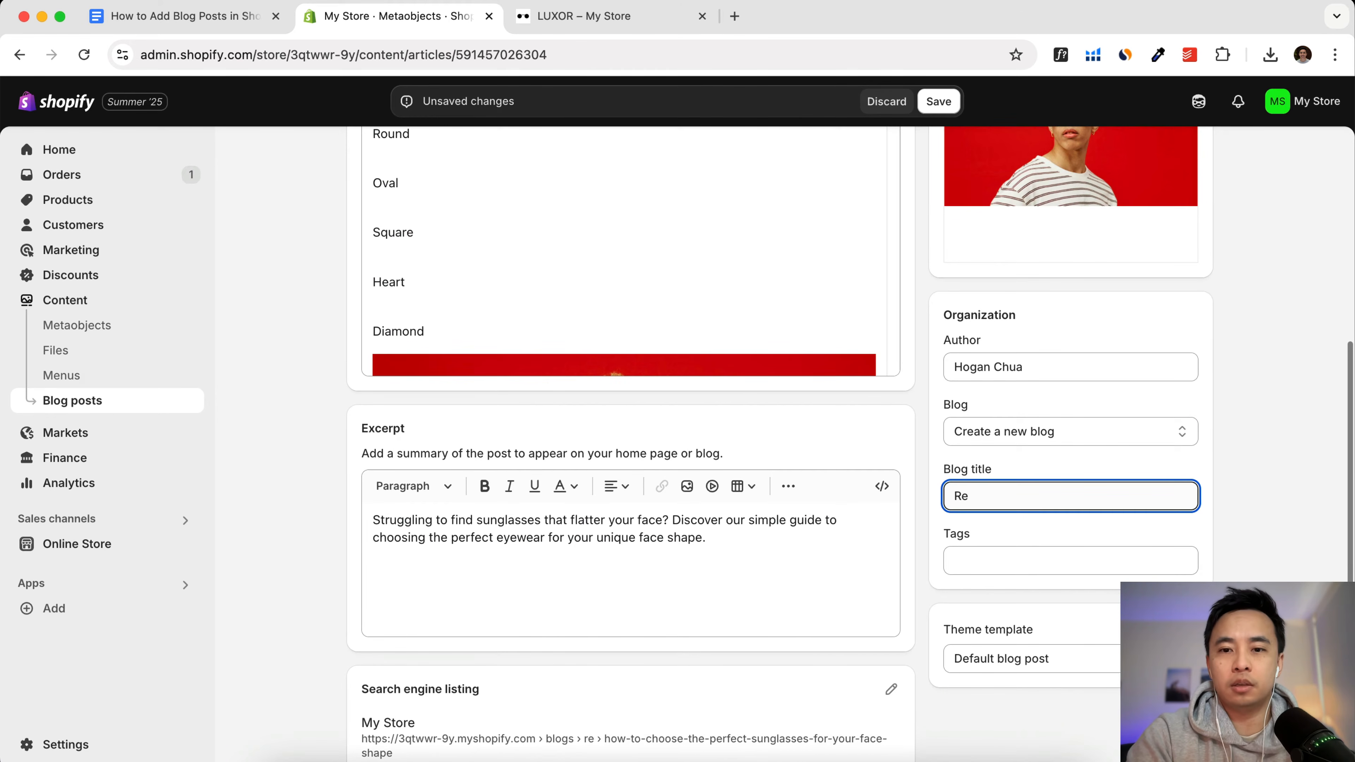
{"action": "type", "text": "views"}
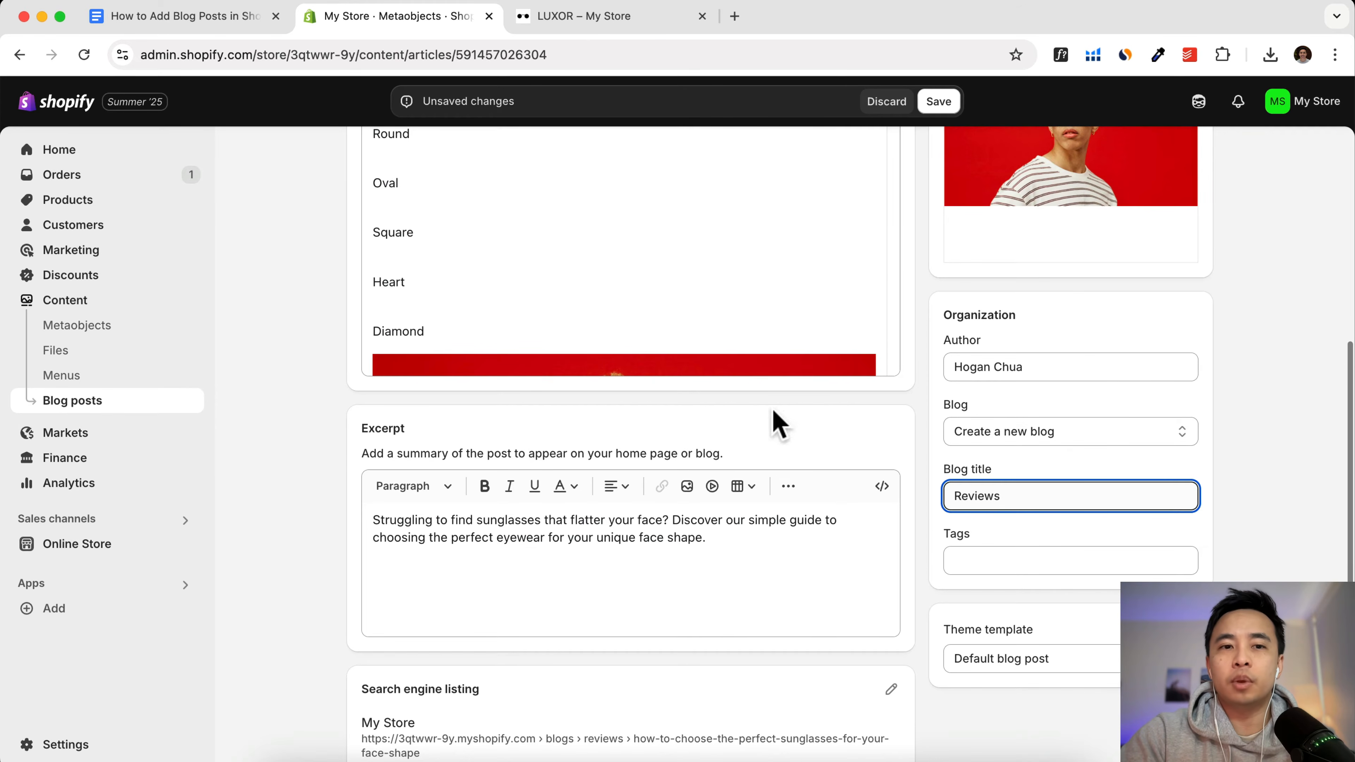
Step: Assign the post to the existing "Tips" blog and look at the available tag suggestions
{"action": "scroll", "coordinate": [762, 411], "scroll_direction": "up", "scroll_amount": 7}
{"action": "scroll", "coordinate": [773, 363], "scroll_direction": "down", "scroll_amount": 7}
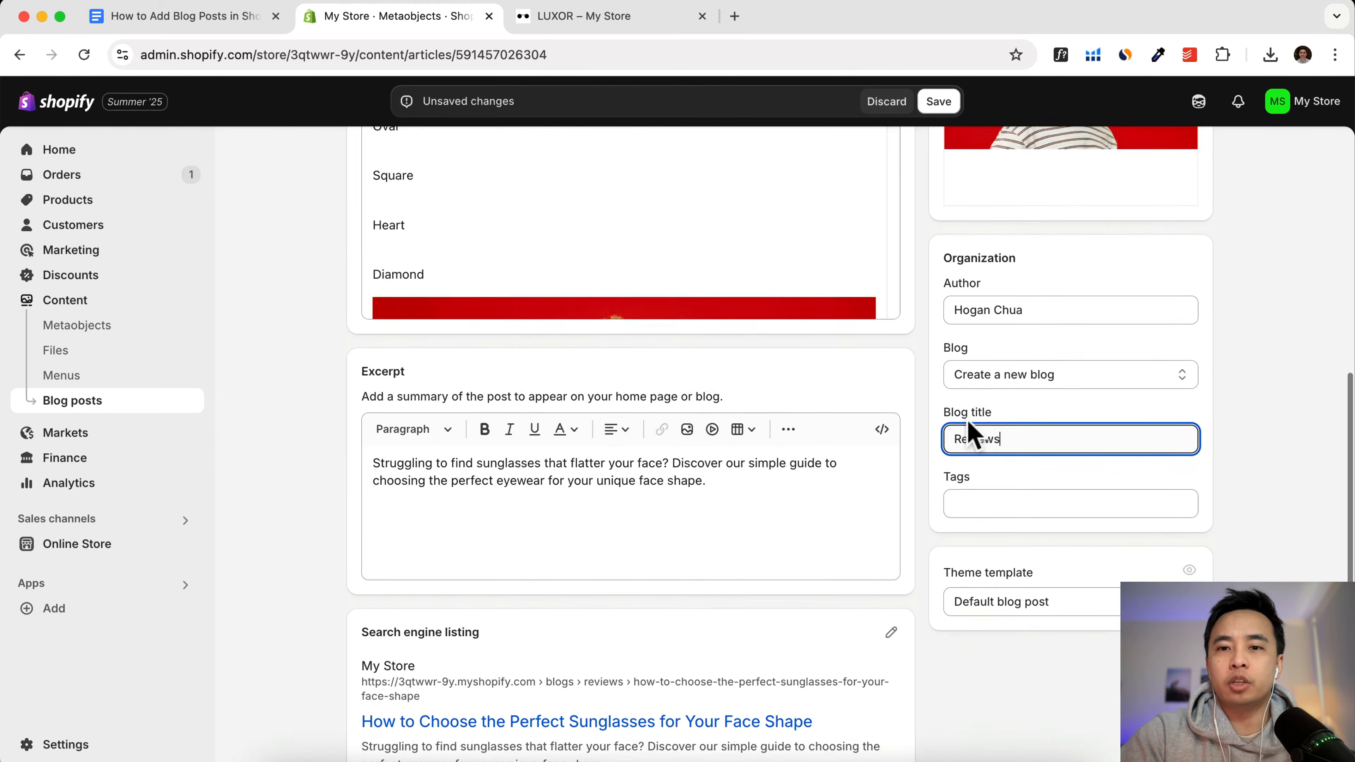
{"action": "scroll", "coordinate": [1014, 426], "scroll_direction": "up", "scroll_amount": 1}
{"action": "left_click", "coordinate": [1054, 389]}
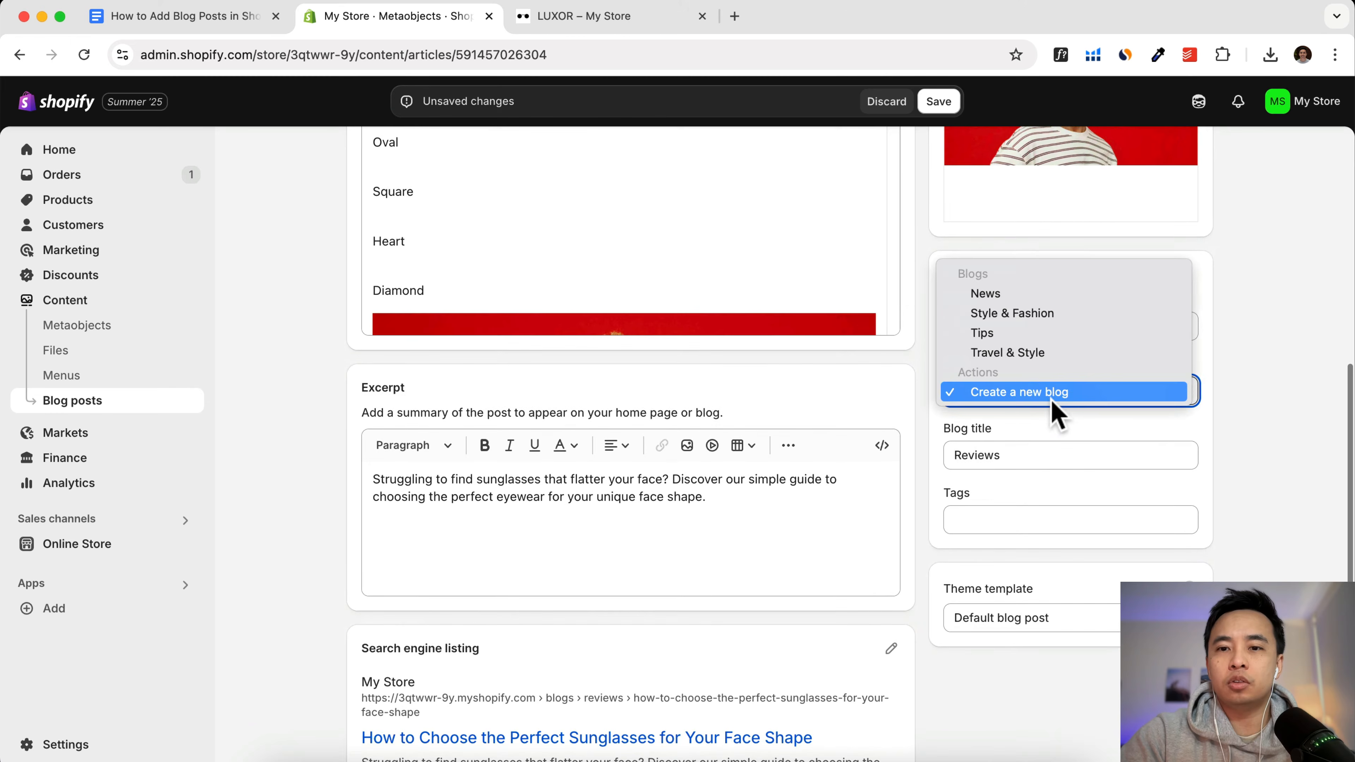
{"action": "left_click", "coordinate": [1024, 332]}
{"action": "left_click", "coordinate": [993, 456]}
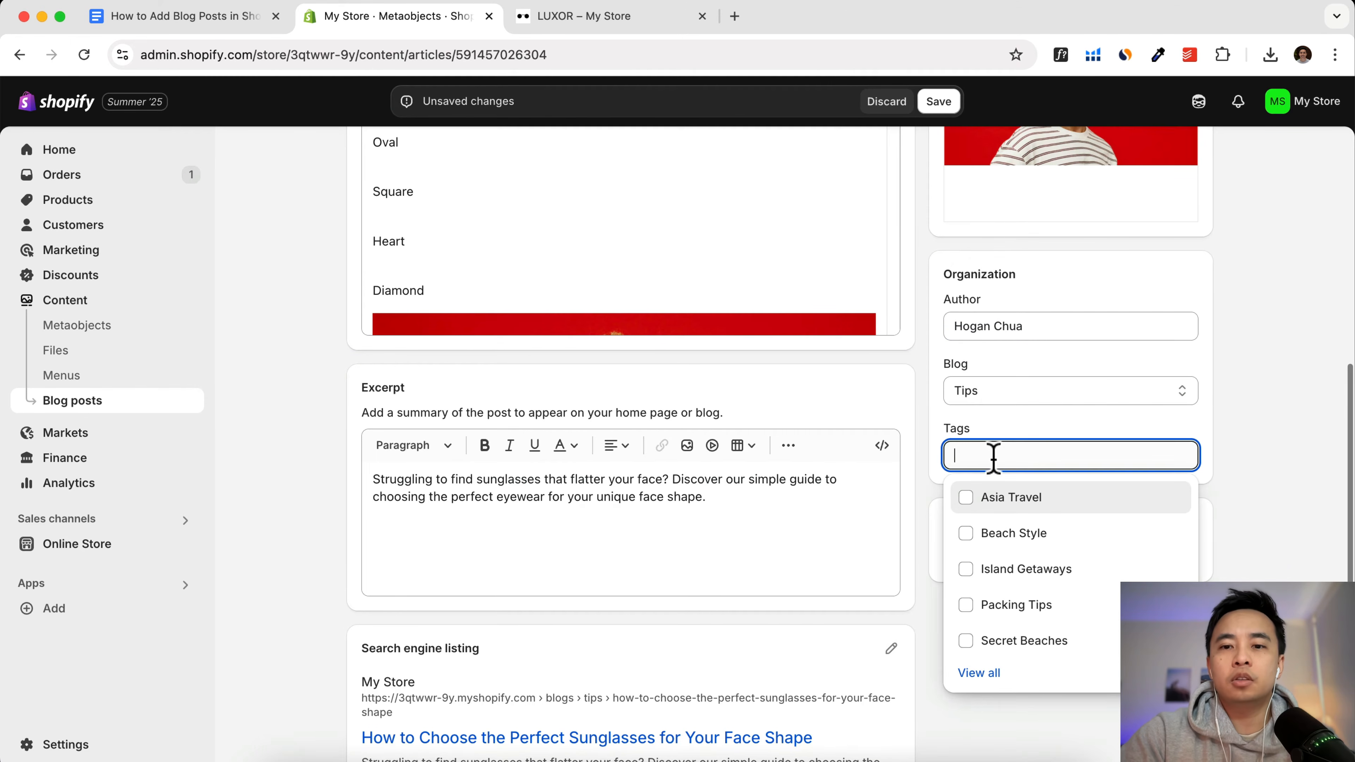
{"action": "left_click", "coordinate": [1227, 465]}
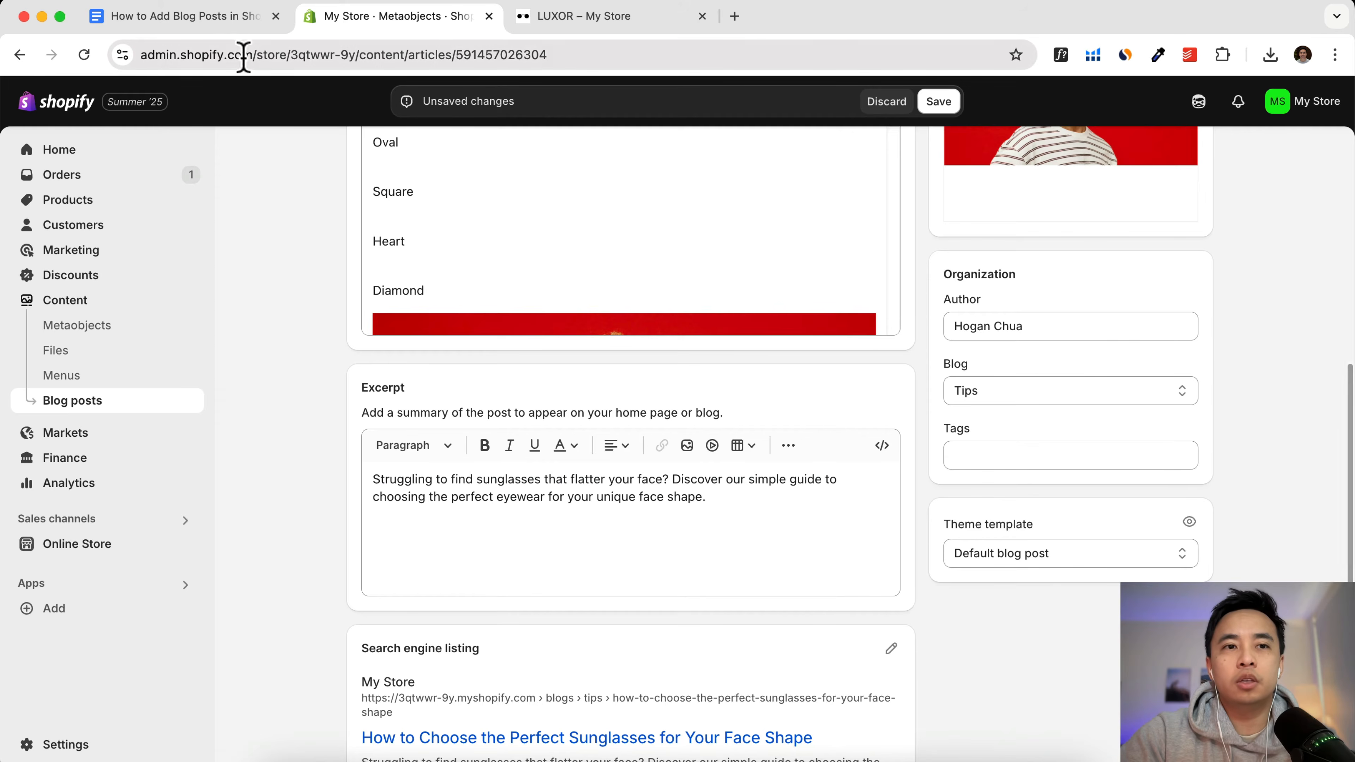
Step: Switch to the Google Docs draft and copy its tag list "Face Shape, Sunglasses Guide, Style Tips, Eyewear Fashion"
{"action": "left_click", "coordinate": [246, 21]}
{"action": "left_click", "coordinate": [507, 418]}
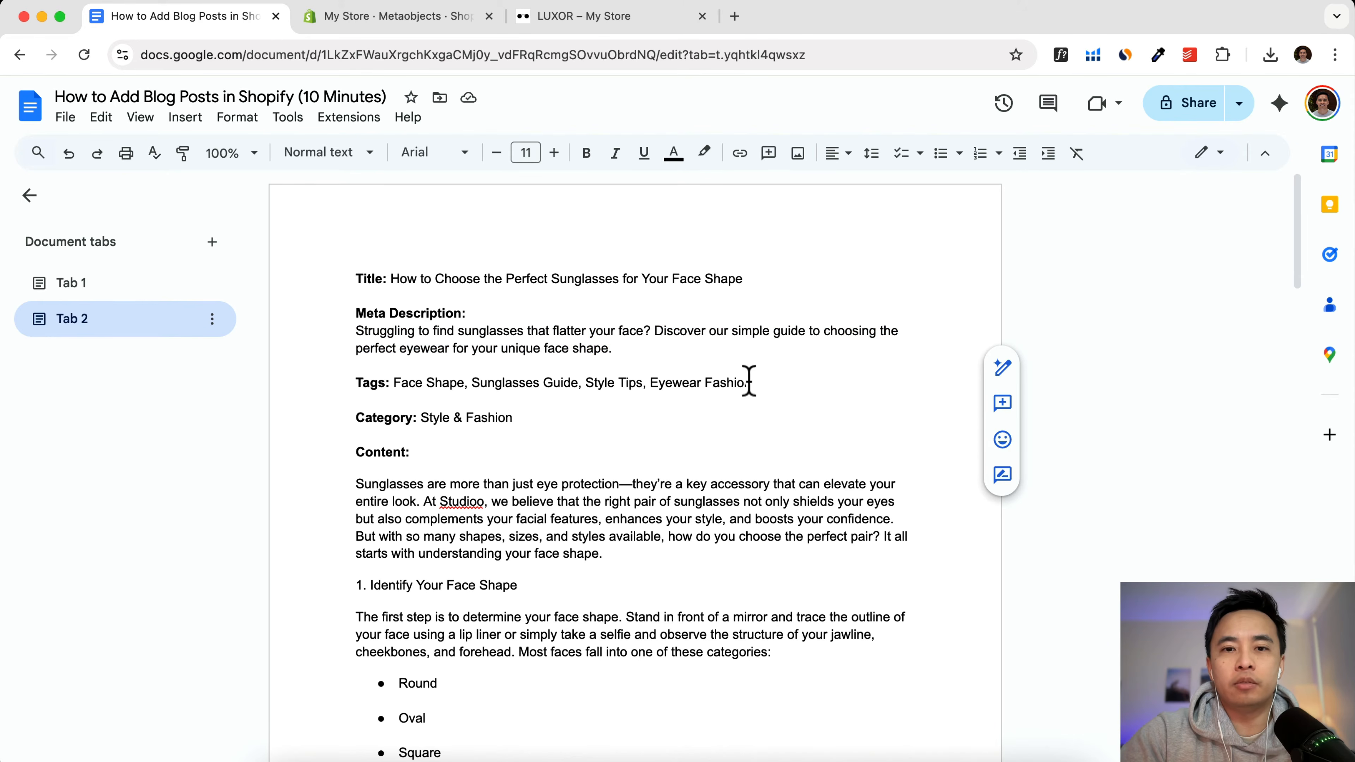
{"action": "left_click_drag", "start_coordinate": [750, 382], "coordinate": [406, 382]}
{"action": "right_click", "coordinate": [395, 382]}
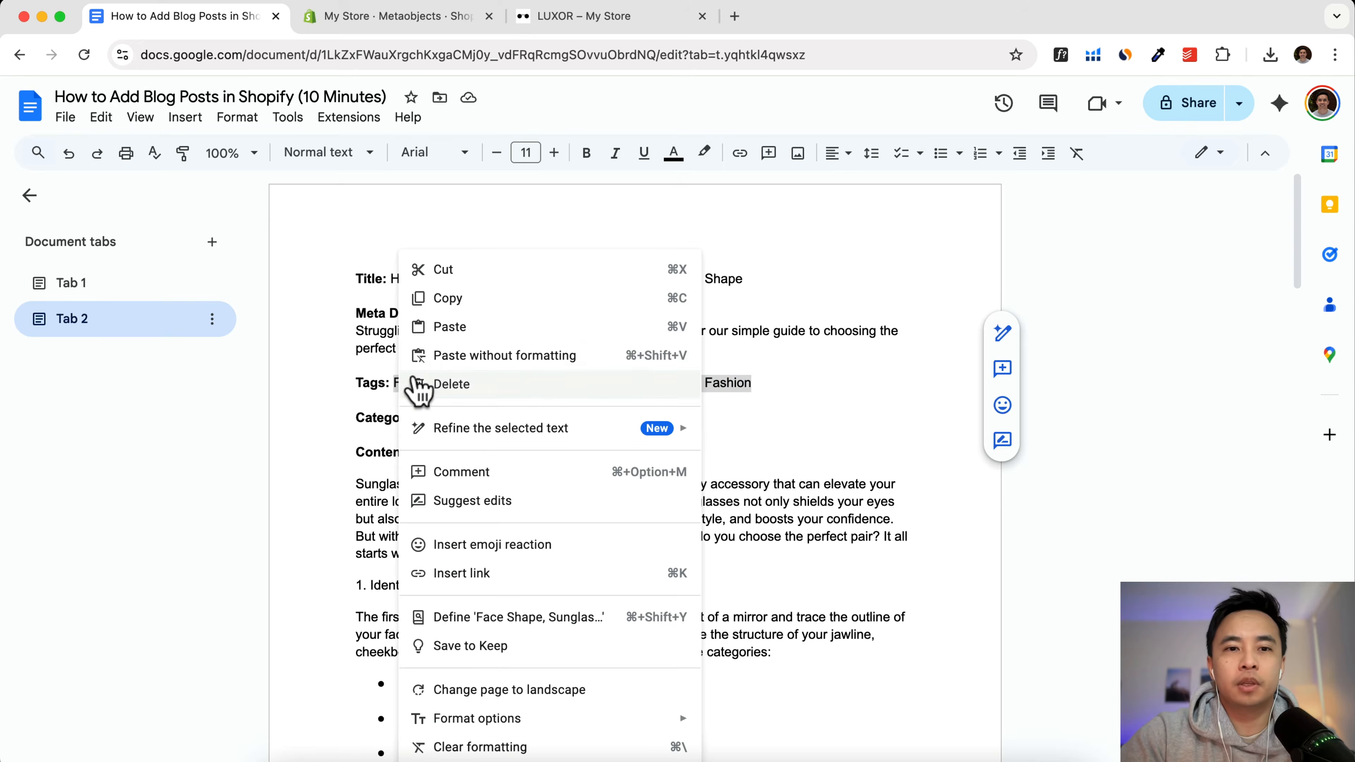
{"action": "left_click", "coordinate": [424, 296]}
Step: Back in the Shopify blog post, add the copied tags Face Shape, Sunglasses Guide, Style Tips and Eyewear Fashion
{"action": "left_click", "coordinate": [391, 19]}
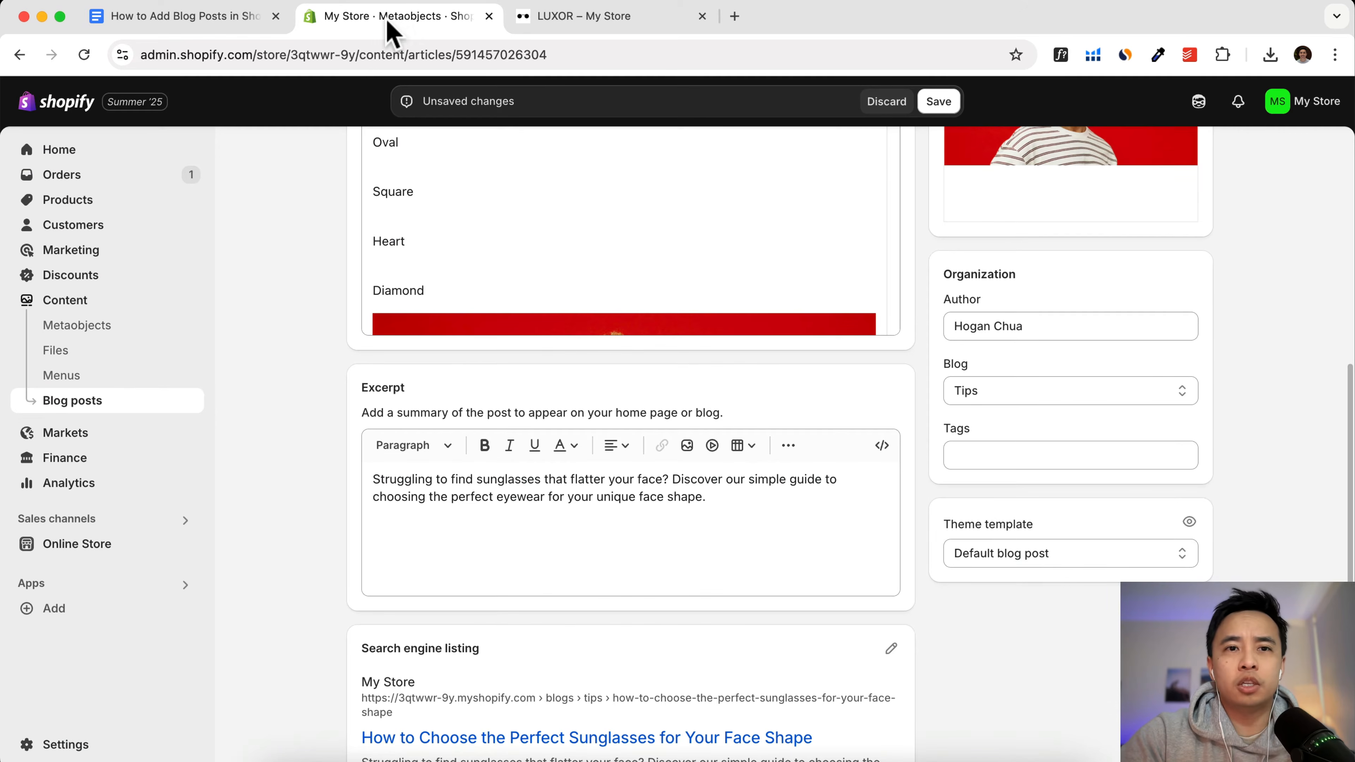
{"action": "left_click", "coordinate": [989, 456]}
{"action": "key", "text": "super+v"}
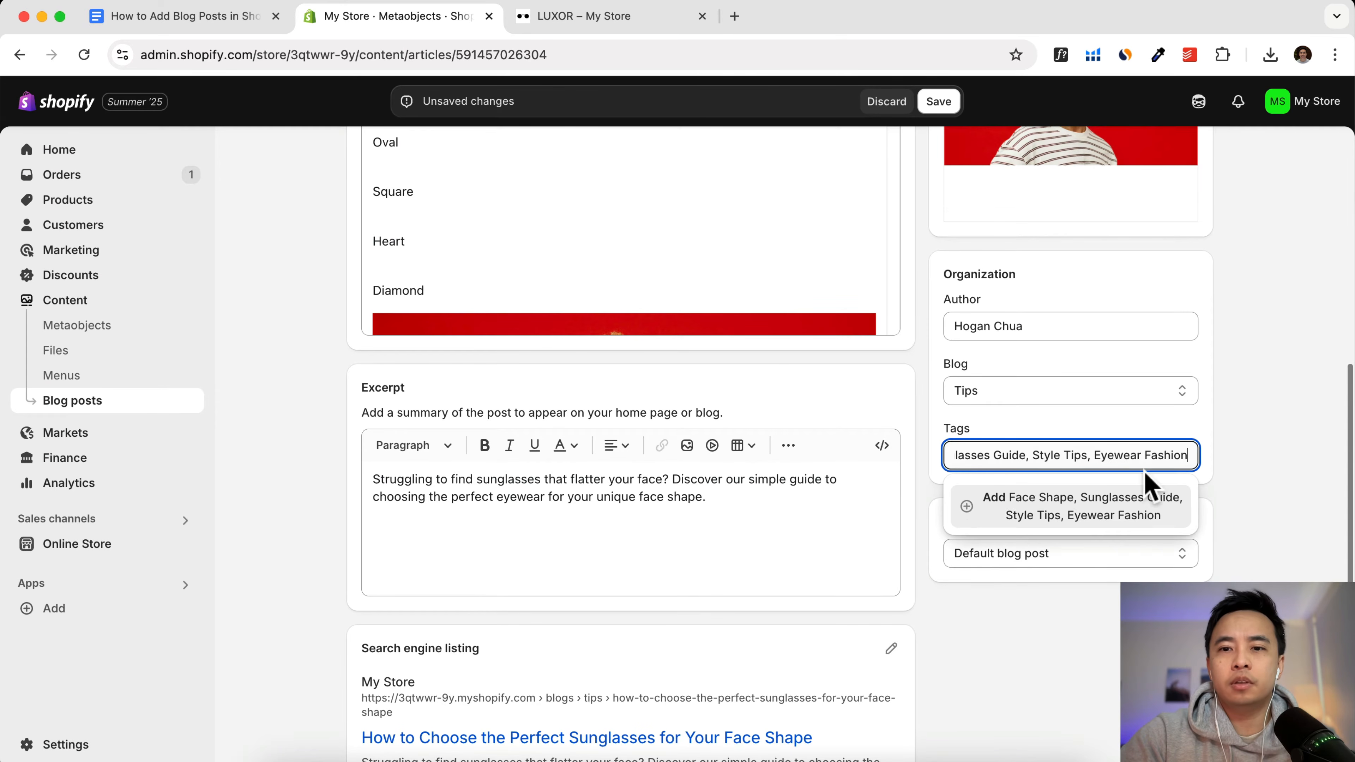
{"action": "left_click", "coordinate": [1082, 515]}
{"action": "left_click", "coordinate": [1221, 516]}
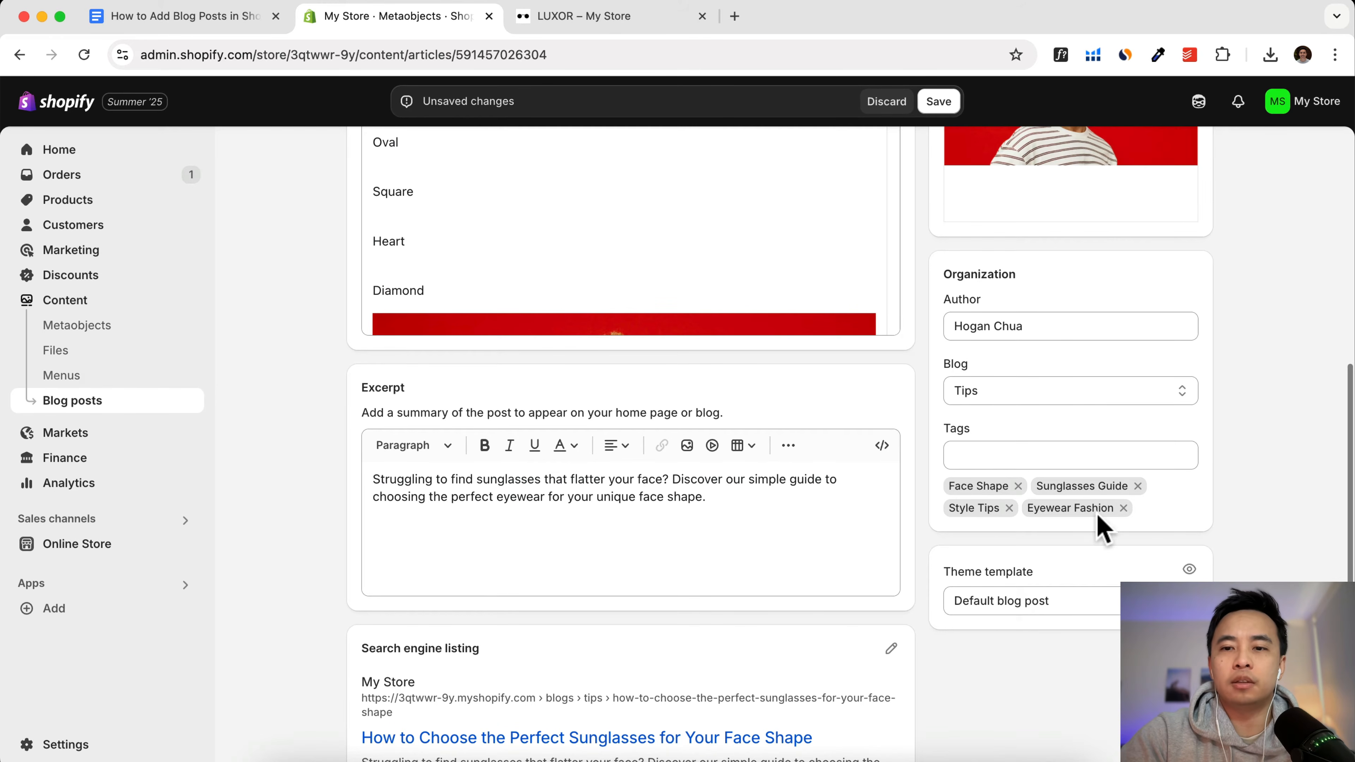
Step: Check the post's theme template setting and save the blog post
{"action": "scroll", "coordinate": [1261, 521], "scroll_direction": "down", "scroll_amount": 2}
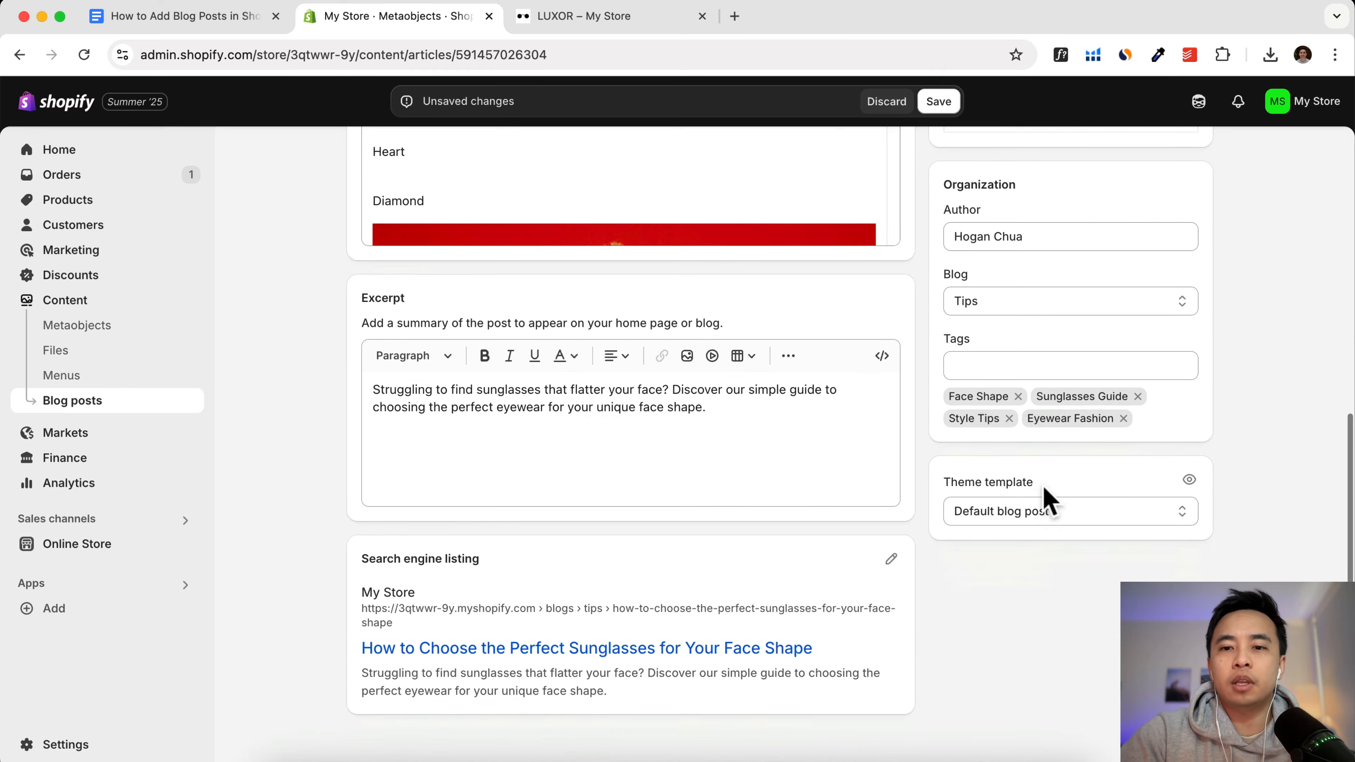
{"action": "left_click_drag", "start_coordinate": [1044, 488], "coordinate": [943, 482]}
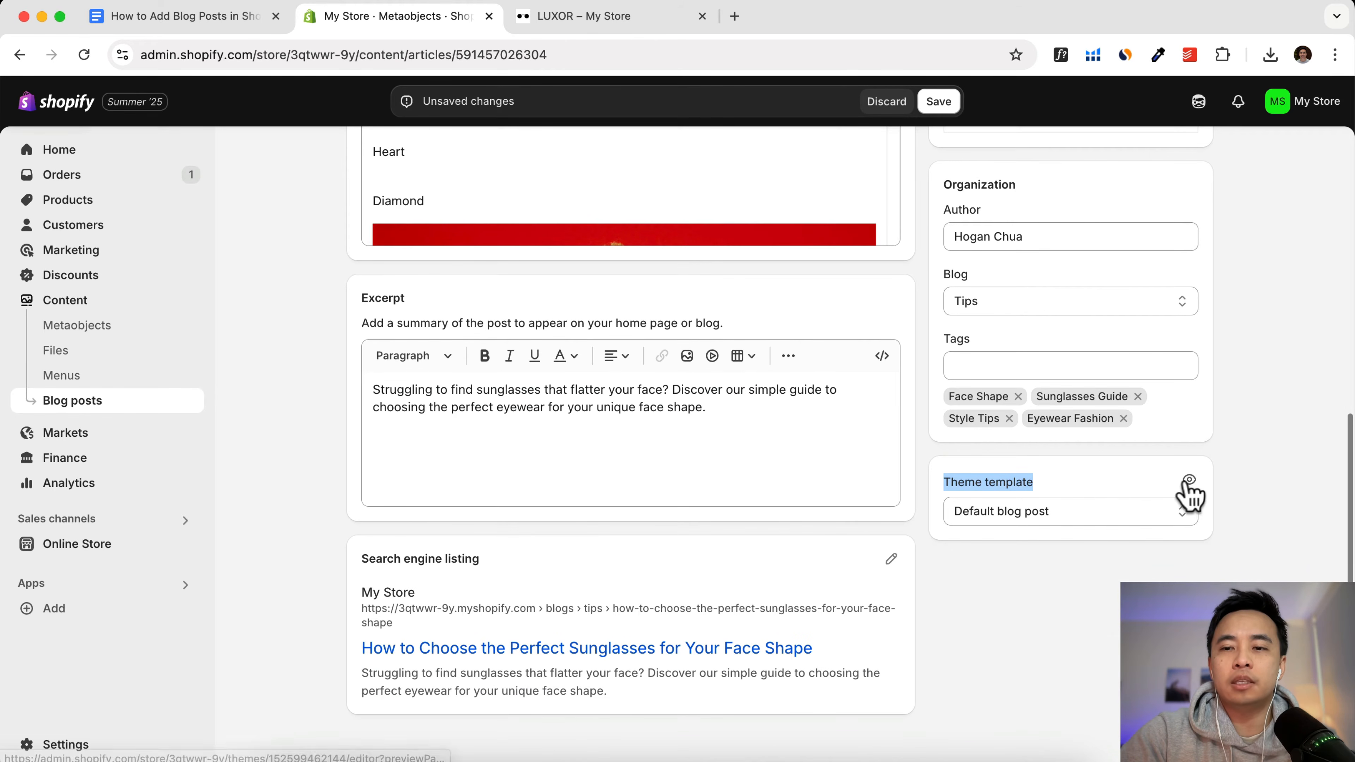
{"action": "scroll", "coordinate": [901, 522], "scroll_direction": "up", "scroll_amount": 10}
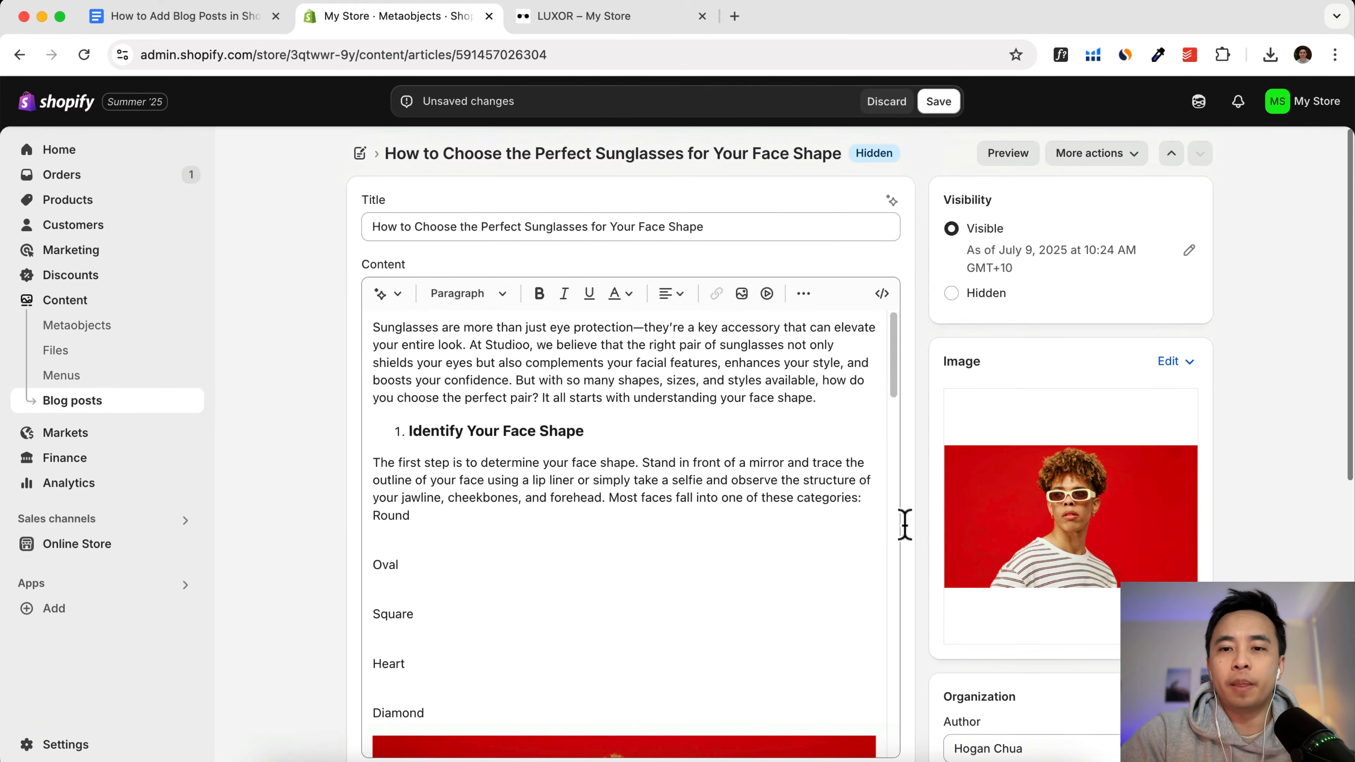
{"action": "scroll", "coordinate": [907, 525], "scroll_direction": "down", "scroll_amount": 10}
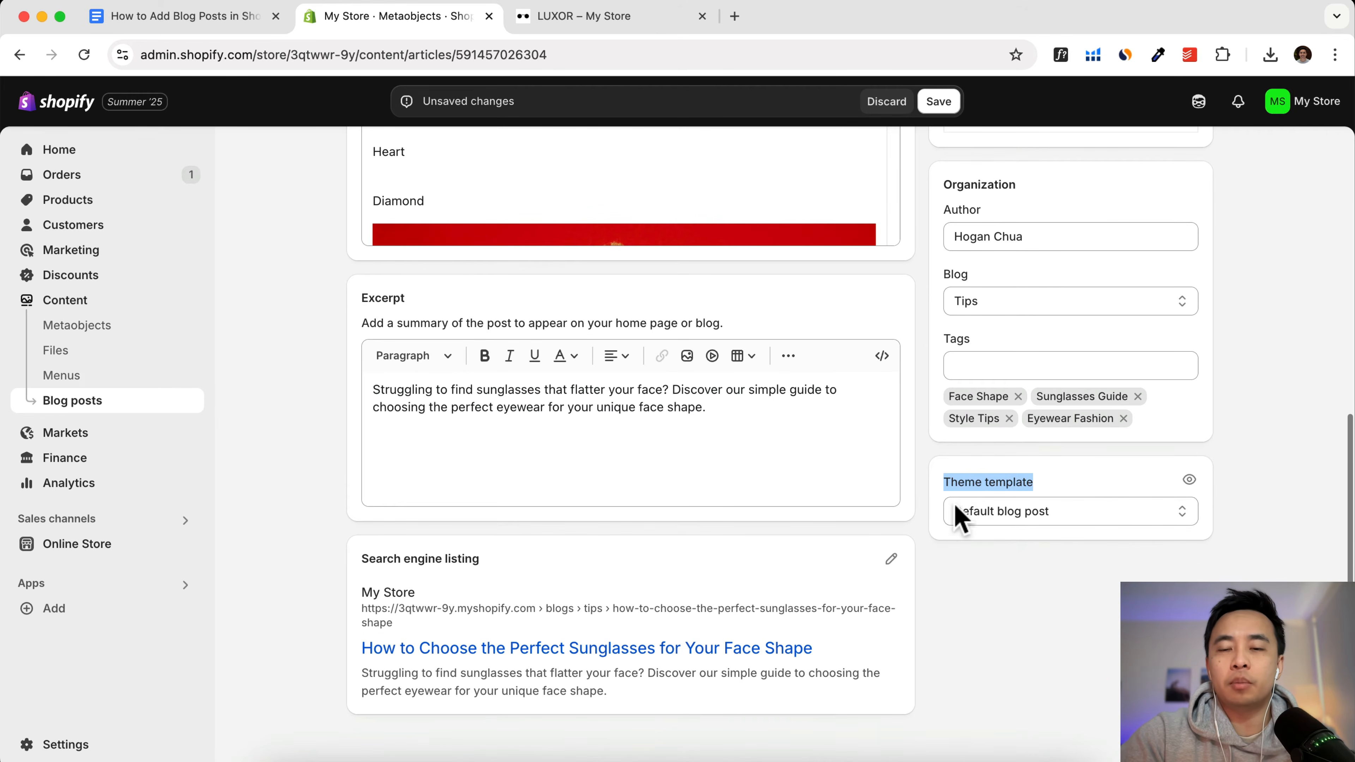
{"action": "scroll", "coordinate": [962, 508], "scroll_direction": "up", "scroll_amount": 10}
{"action": "left_click", "coordinate": [935, 107]}
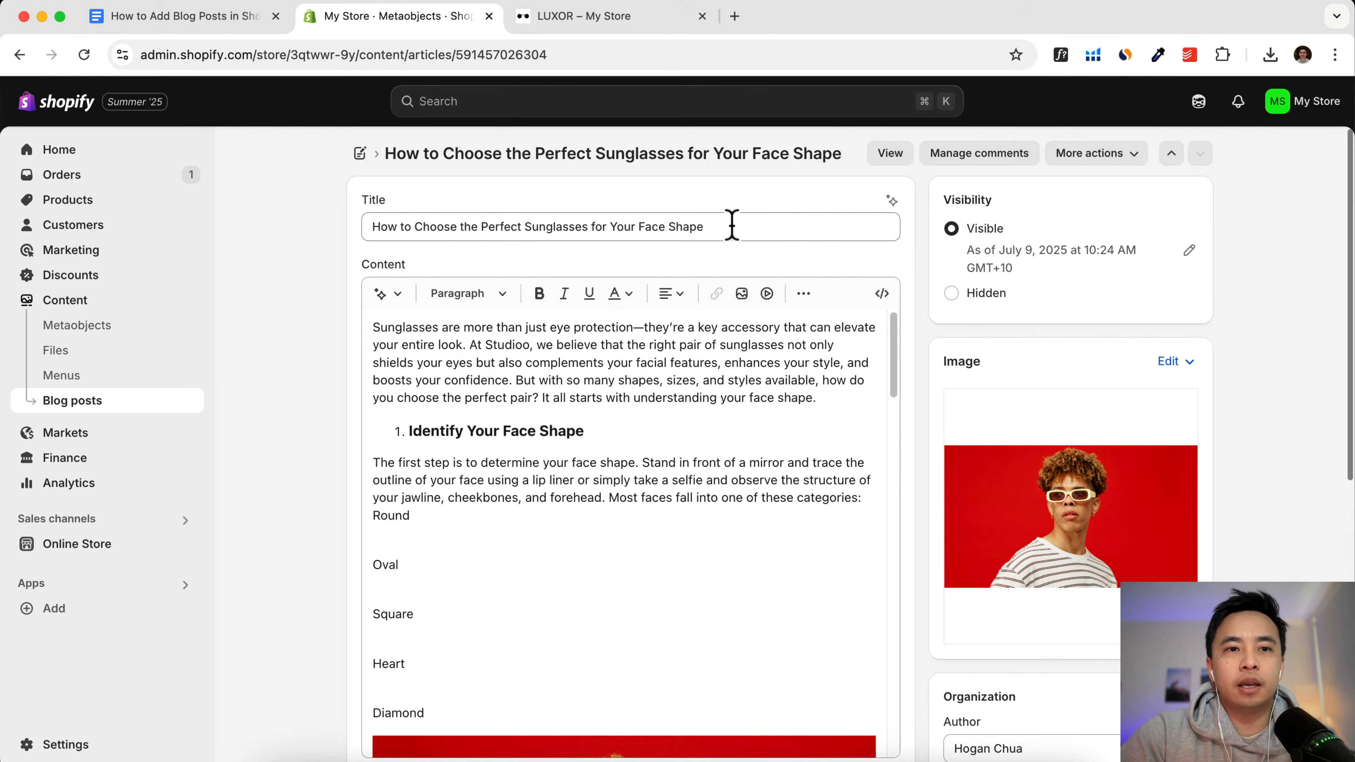
Step: View the published blog post on the storefront and look through it from title to final tips
{"action": "left_click", "coordinate": [890, 155]}
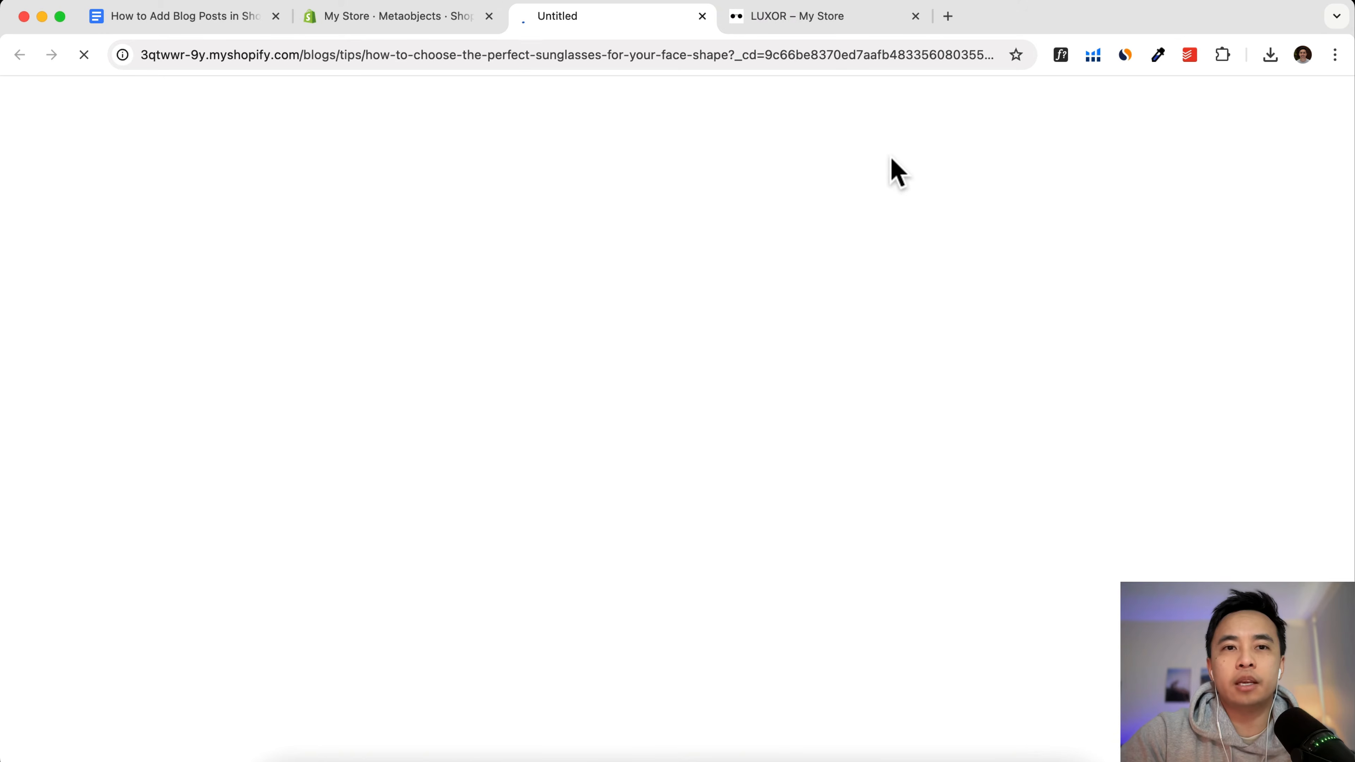
{"action": "scroll", "coordinate": [849, 312], "scroll_direction": "down", "scroll_amount": 10}
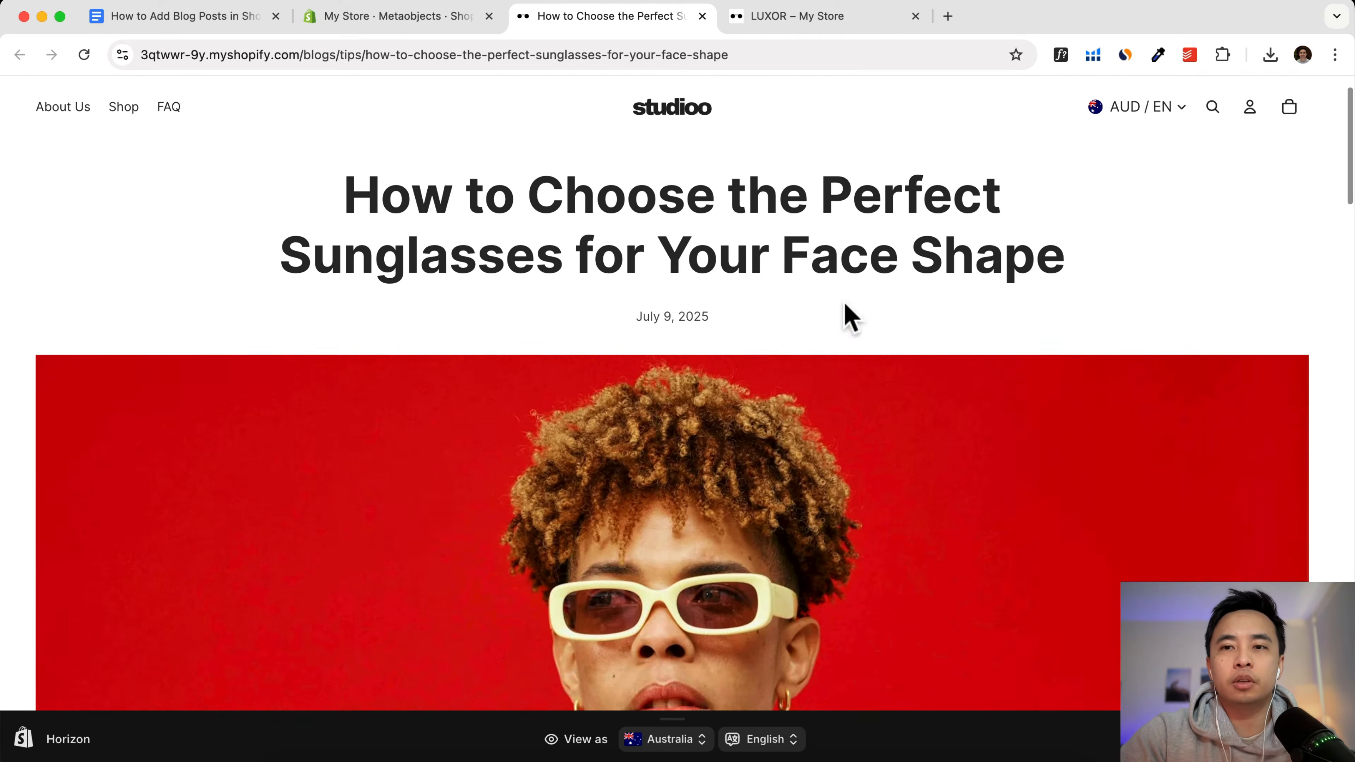
{"action": "scroll", "coordinate": [844, 298], "scroll_direction": "down", "scroll_amount": 20}
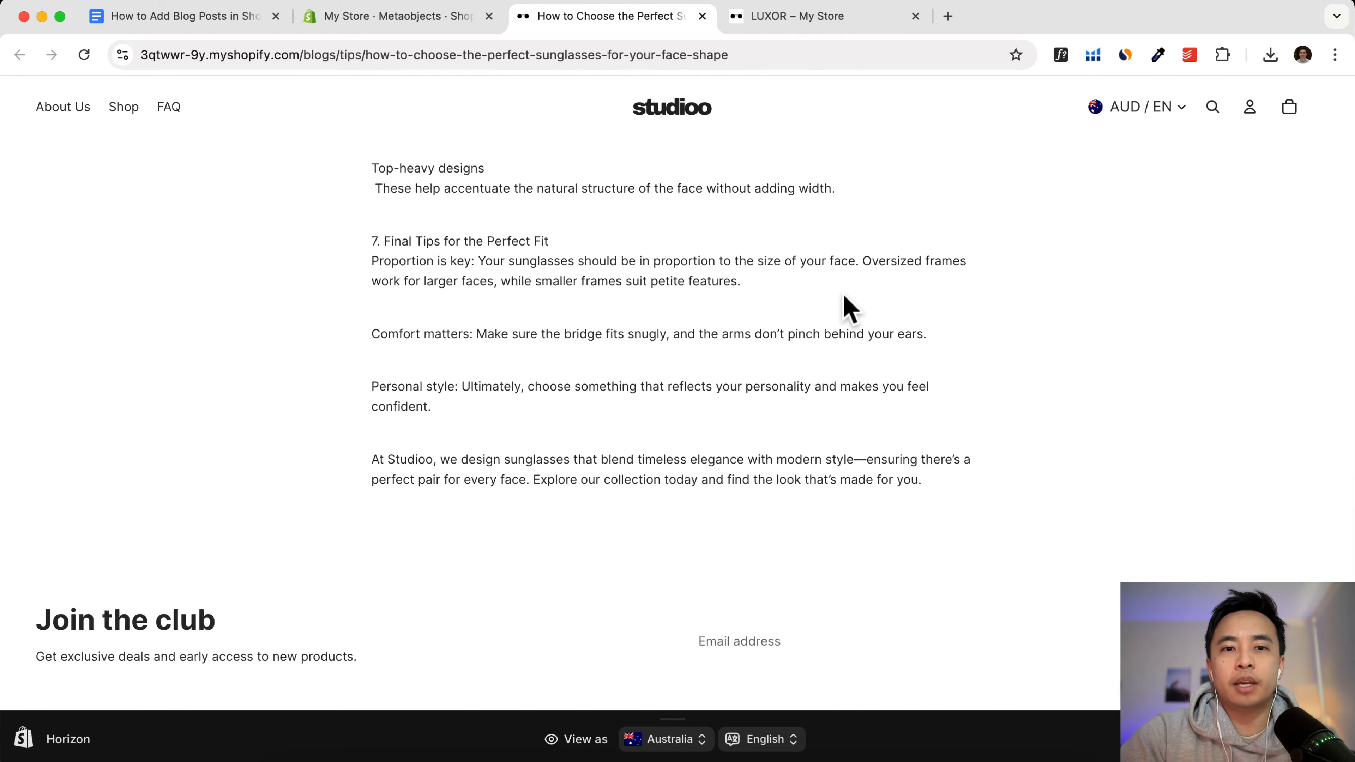
{"action": "scroll", "coordinate": [845, 304], "scroll_direction": "up", "scroll_amount": 20}
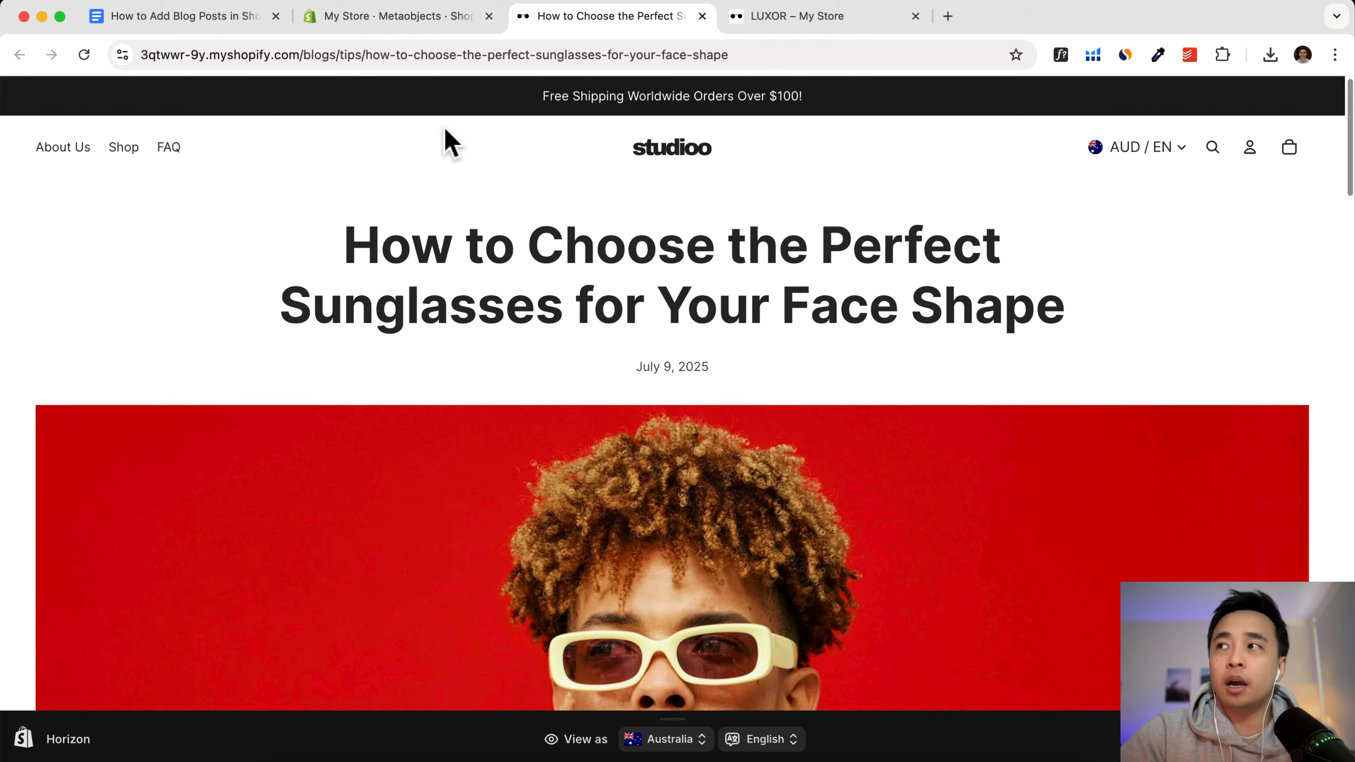
Step: Return to the Shopify admin and examine the online store's current theme and the Dawn theme in the library
{"action": "left_click", "coordinate": [415, 17]}
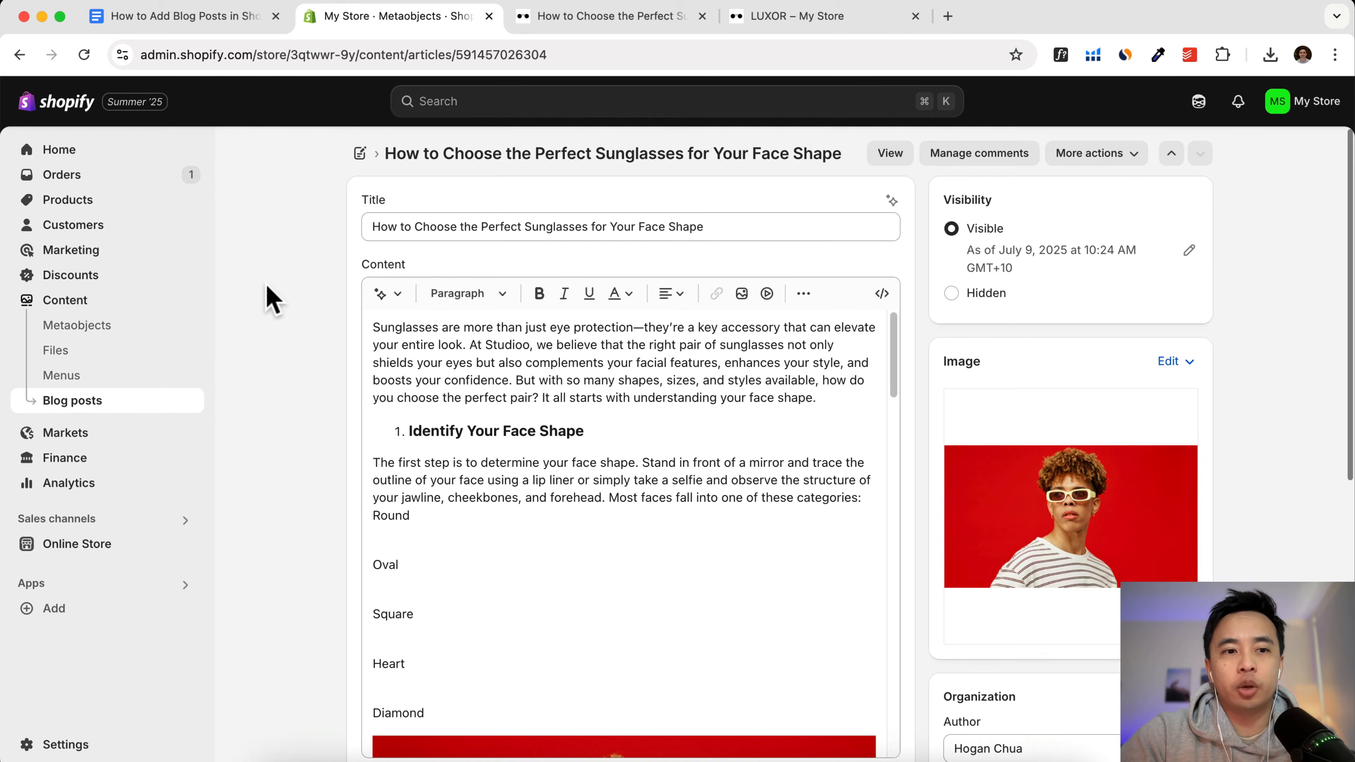
{"action": "left_click", "coordinate": [112, 545]}
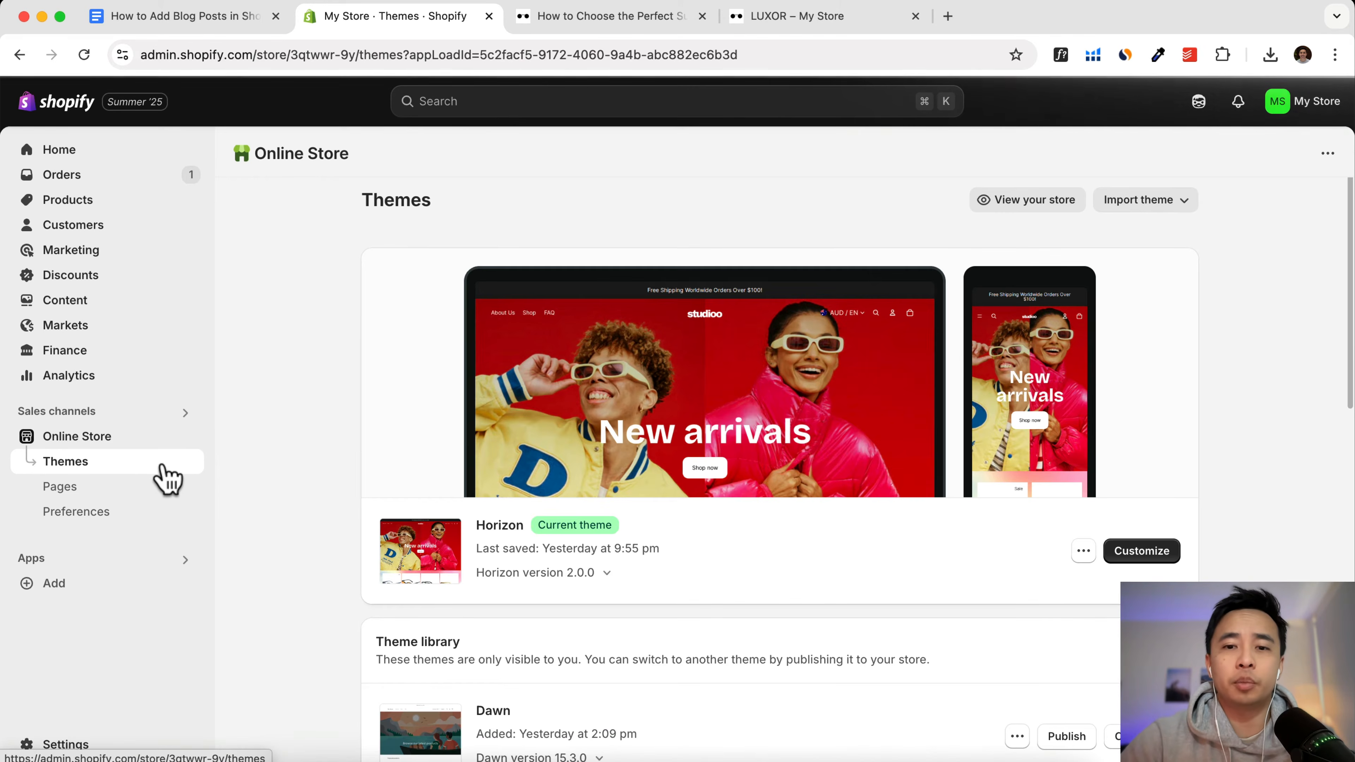
{"action": "scroll", "coordinate": [480, 593], "scroll_direction": "down", "scroll_amount": 3}
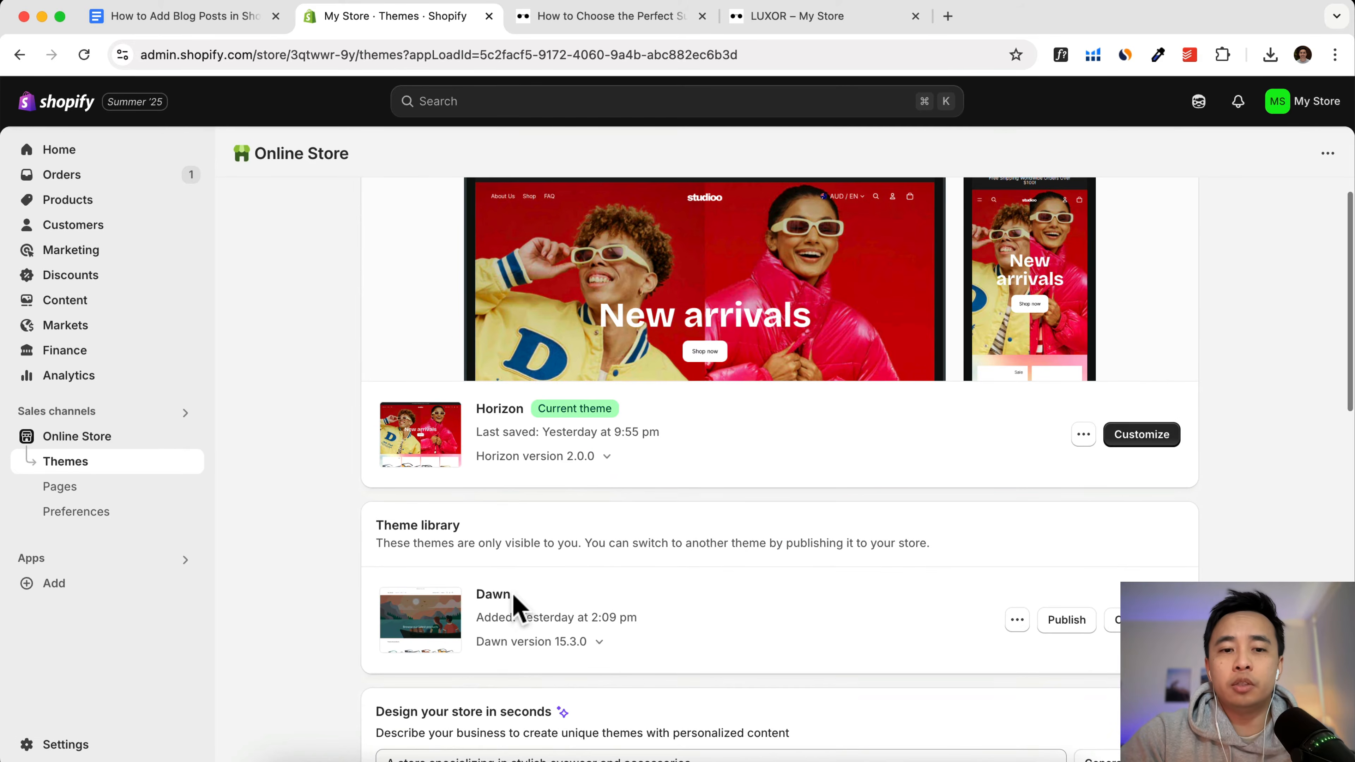
{"action": "left_click_drag", "start_coordinate": [513, 596], "coordinate": [482, 593]}
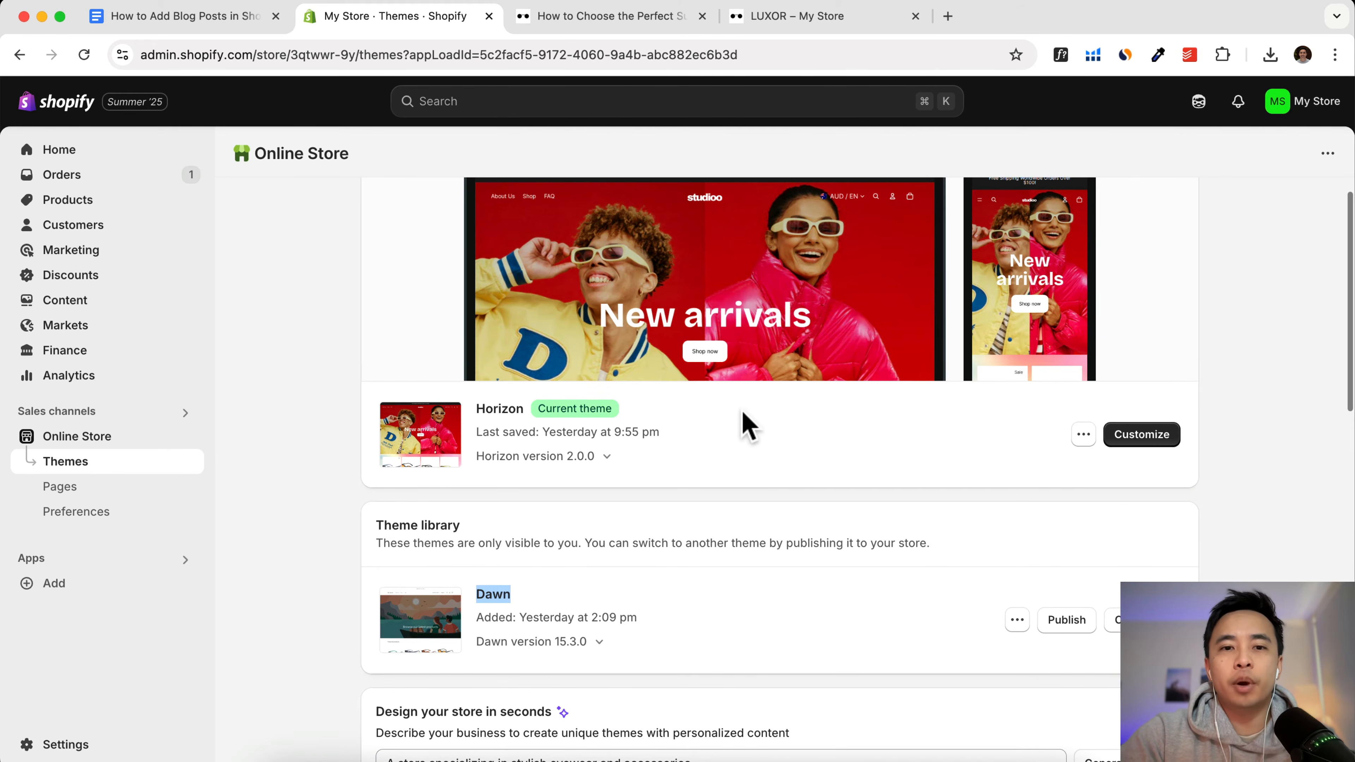
Step: Review the live blog post's layout, images and text on the storefront again
{"action": "left_click", "coordinate": [614, 16]}
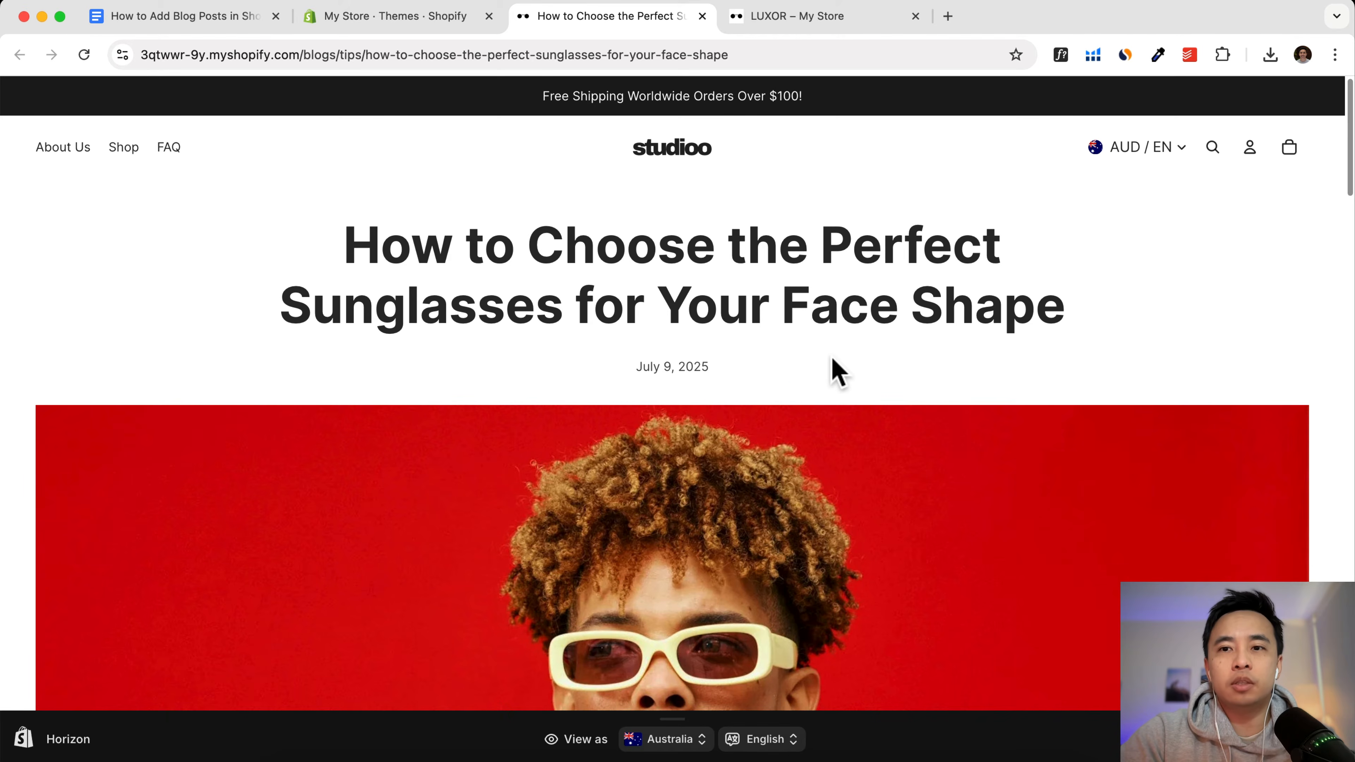
{"action": "scroll", "coordinate": [834, 373], "scroll_direction": "down", "scroll_amount": 20}
{"action": "scroll", "coordinate": [831, 378], "scroll_direction": "up", "scroll_amount": 15}
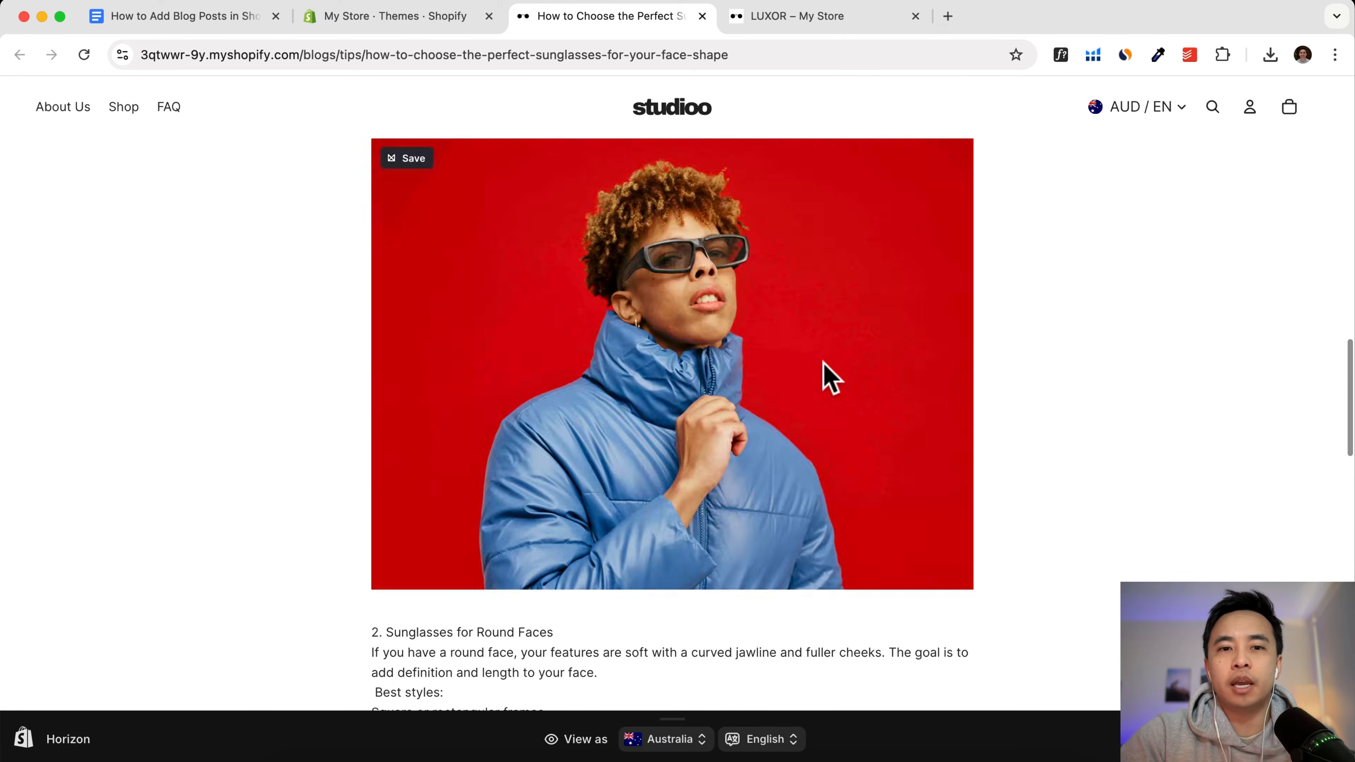
{"action": "scroll", "coordinate": [829, 376], "scroll_direction": "up", "scroll_amount": 10}
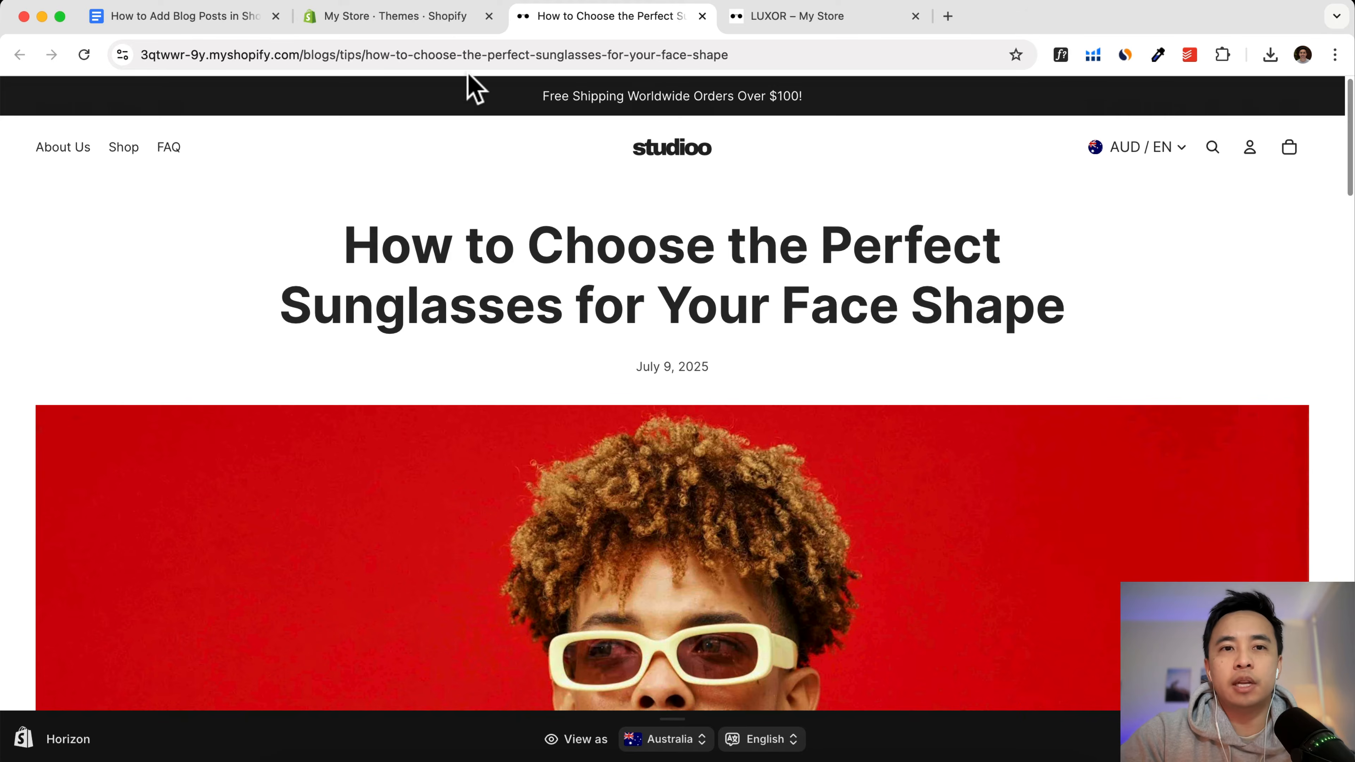
Step: Add a new page titled "Blog" in the Shopify admin's online store pages, leaving its content empty
{"action": "left_click", "coordinate": [443, 17]}
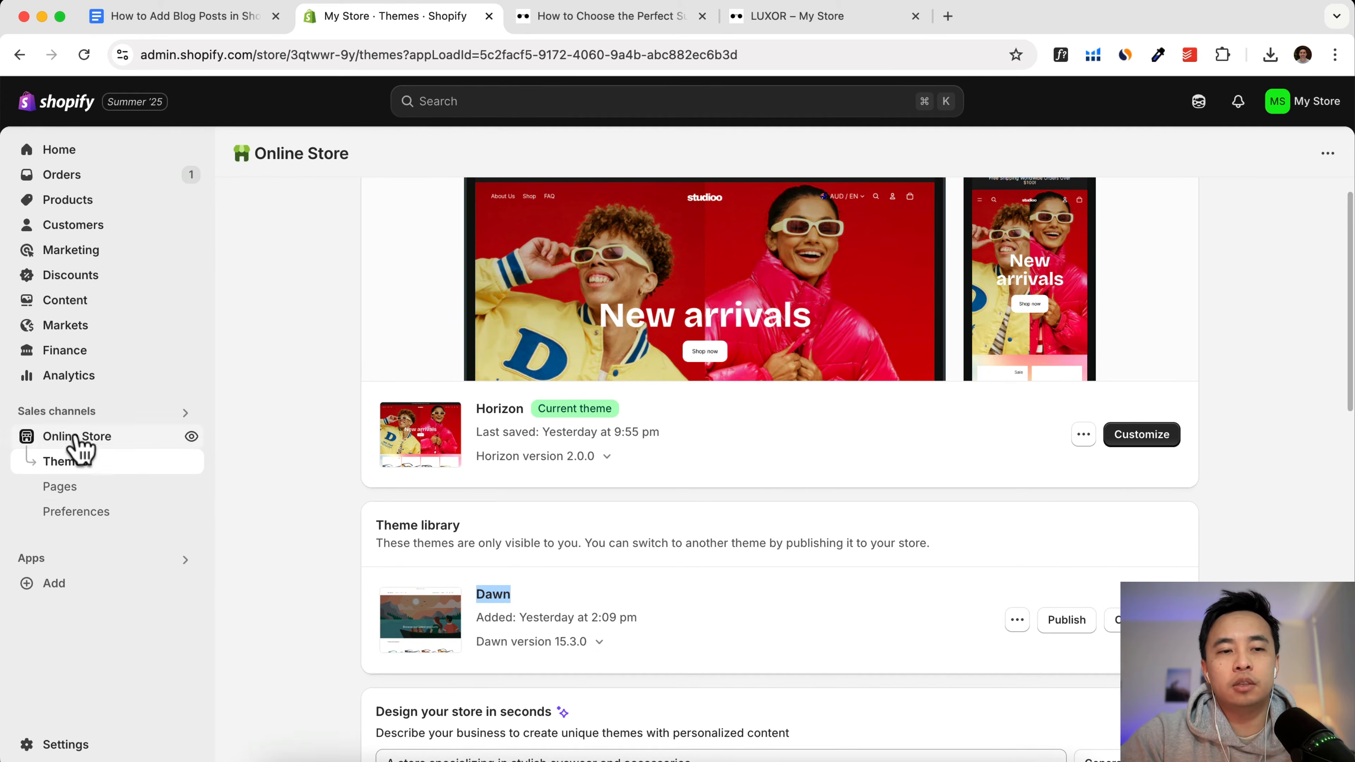
{"action": "left_click", "coordinate": [63, 492]}
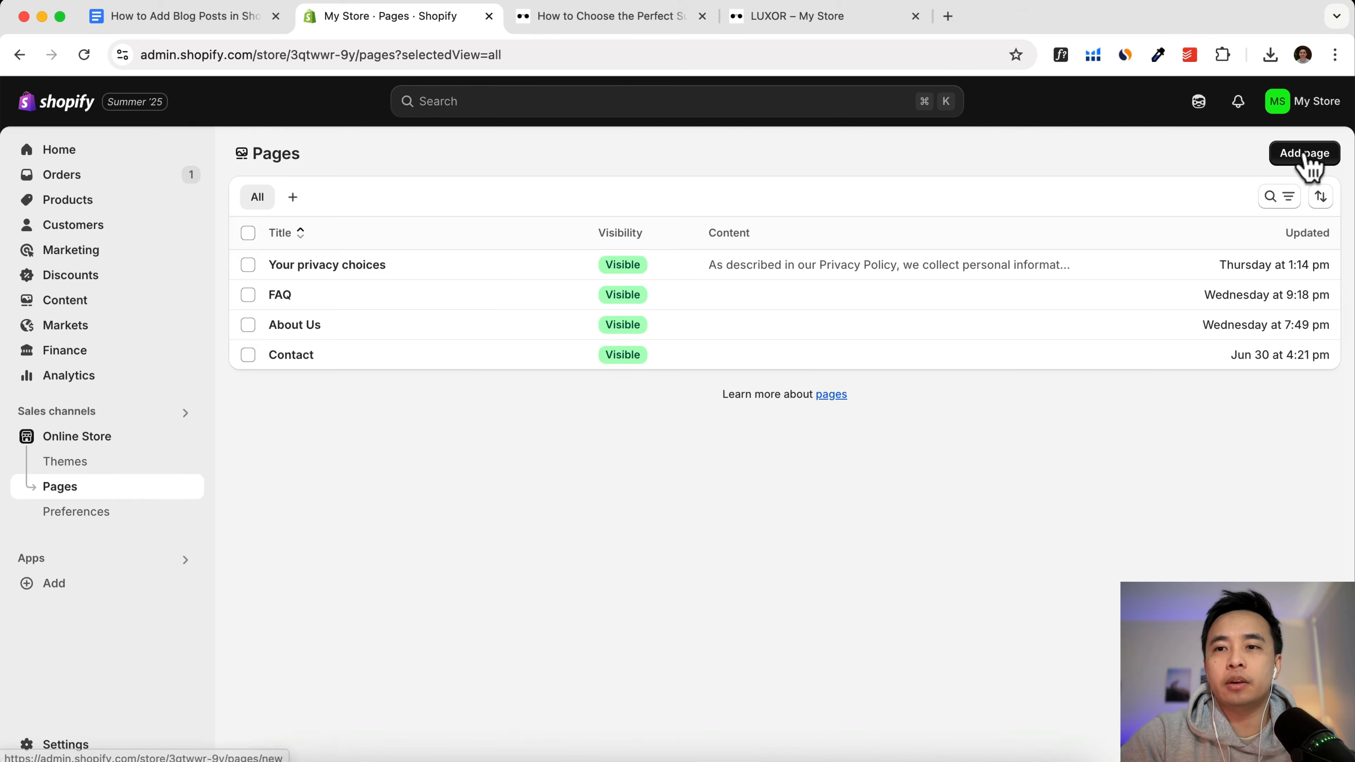
{"action": "left_click", "coordinate": [1321, 160]}
{"action": "left_click", "coordinate": [481, 228]}
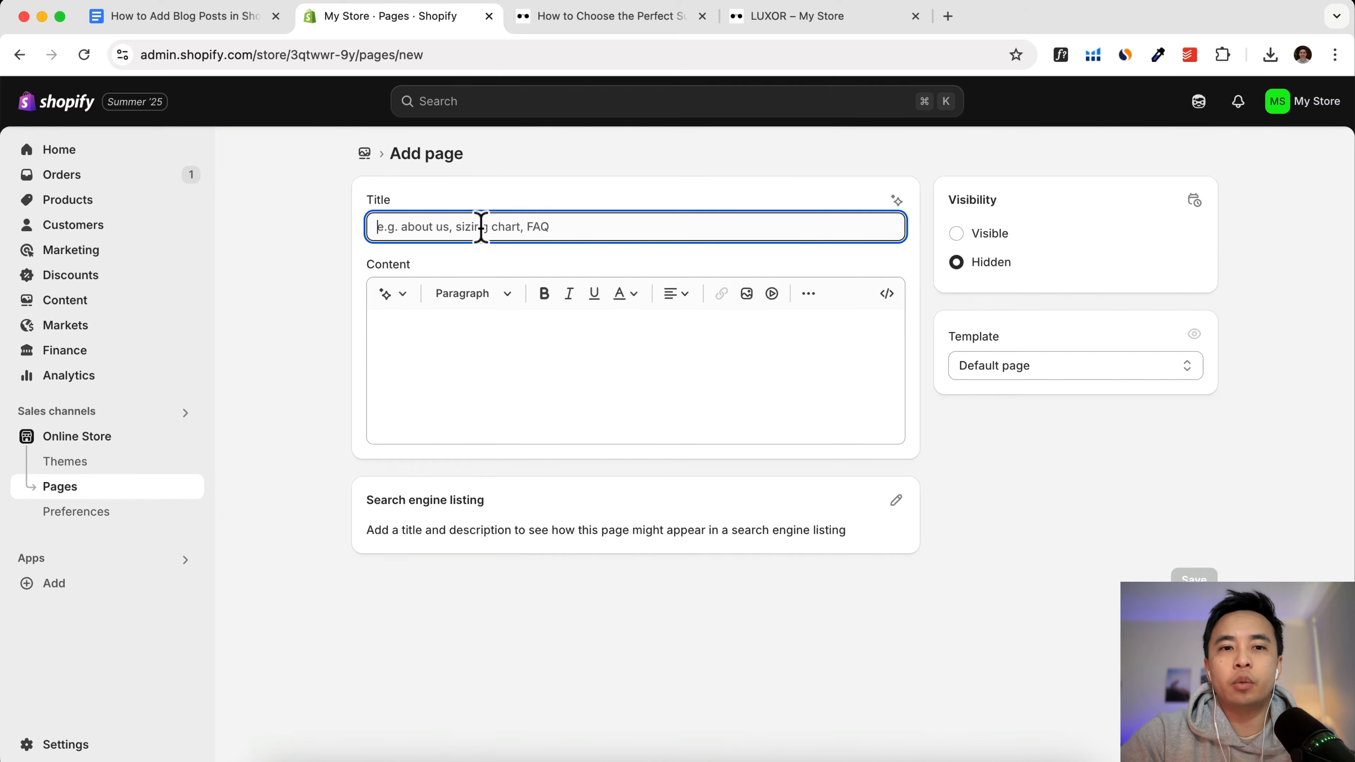
{"action": "type", "text": "Blog"}
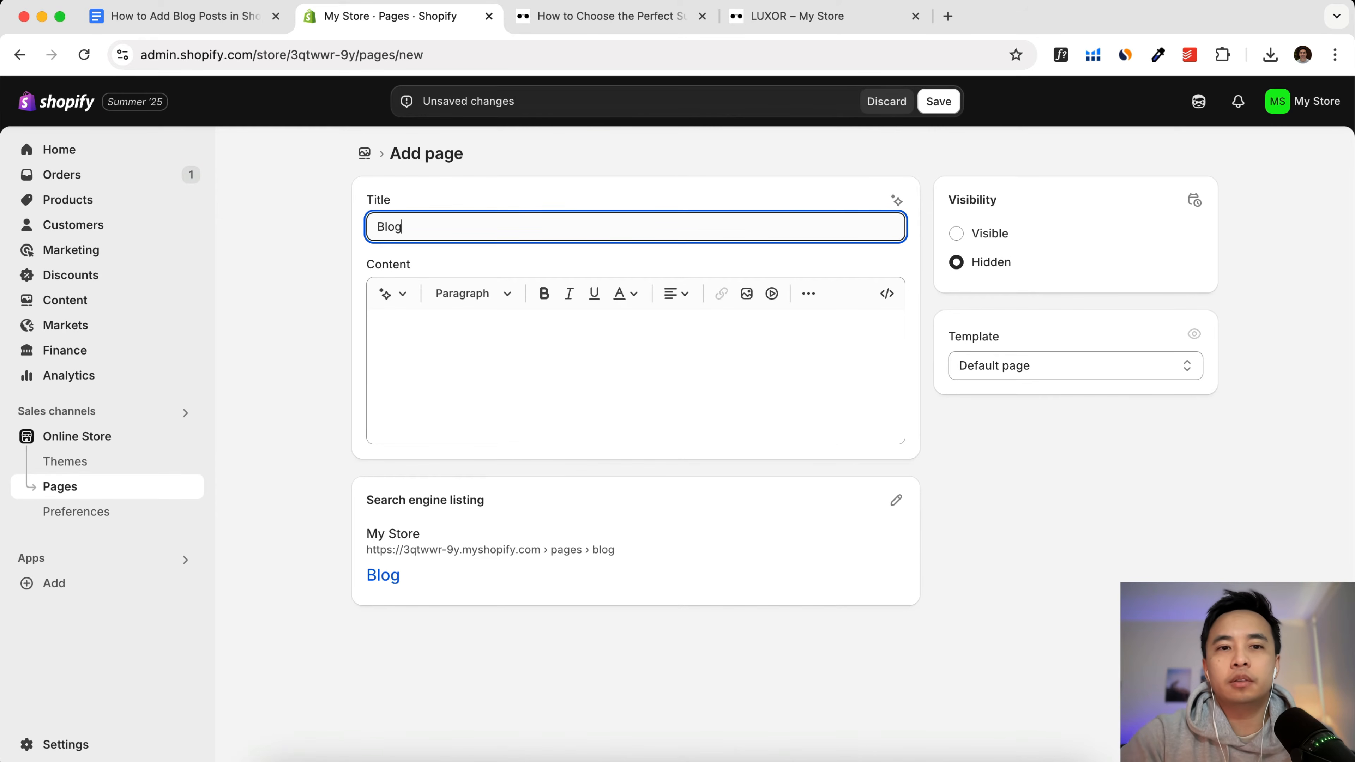
{"action": "left_click", "coordinate": [443, 333]}
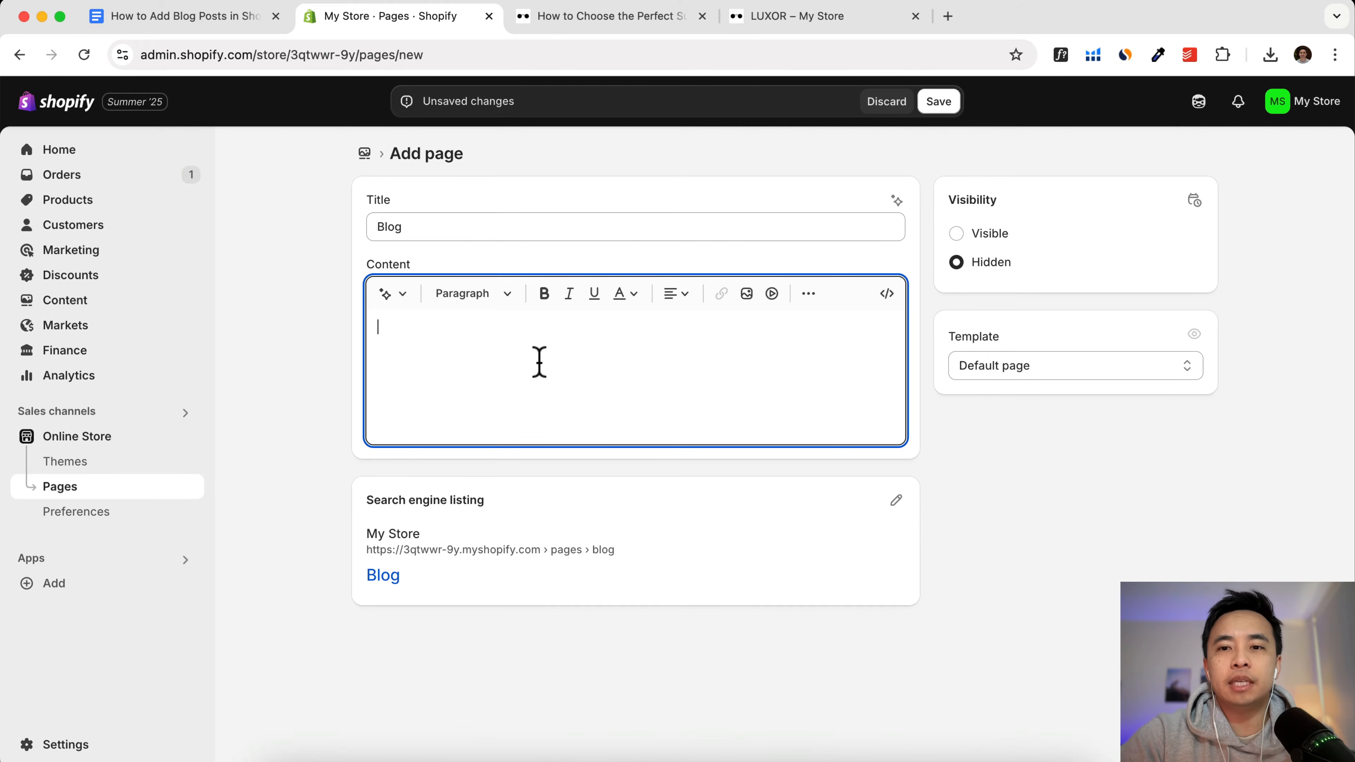
Step: Make the Blog page visible, keep the Default page template, and save it
{"action": "left_click", "coordinate": [955, 232]}
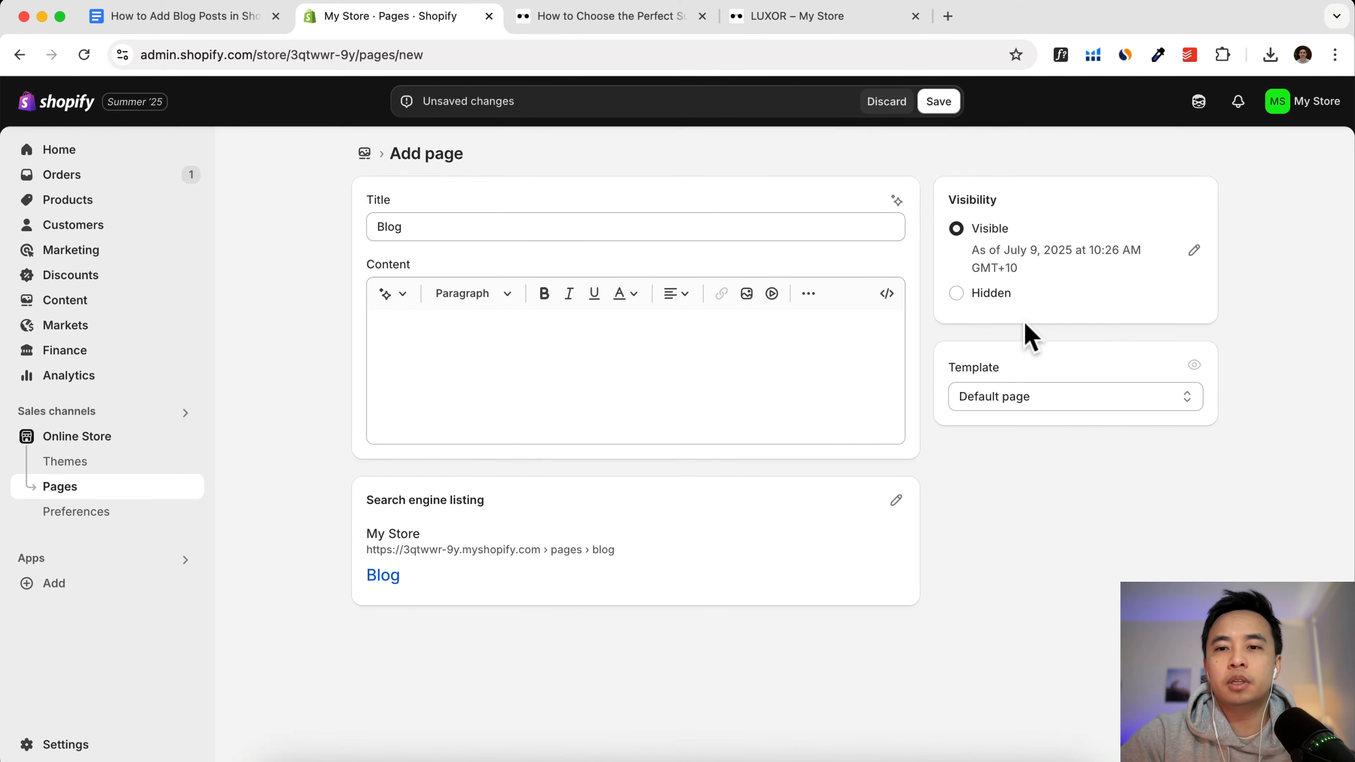
{"action": "left_click_drag", "start_coordinate": [1004, 368], "coordinate": [922, 365]}
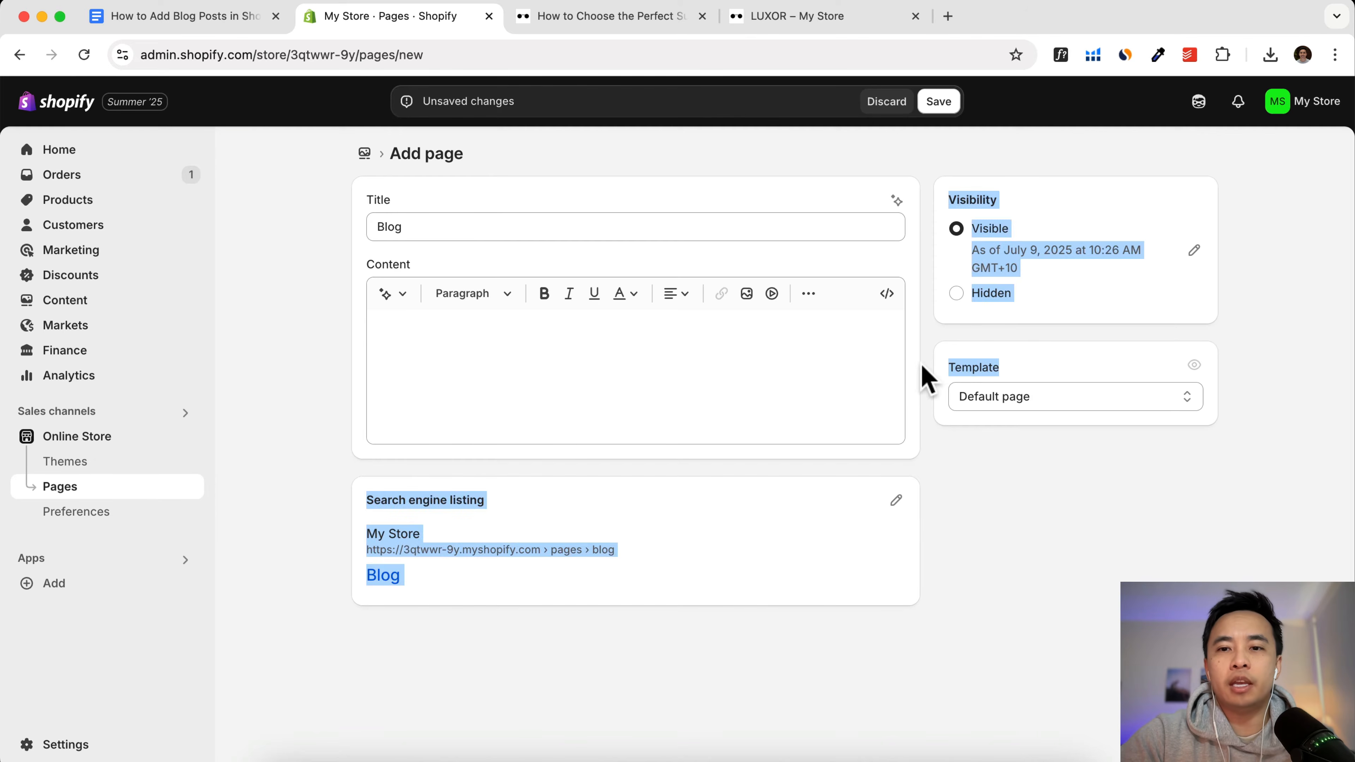
{"action": "left_click", "coordinate": [995, 363]}
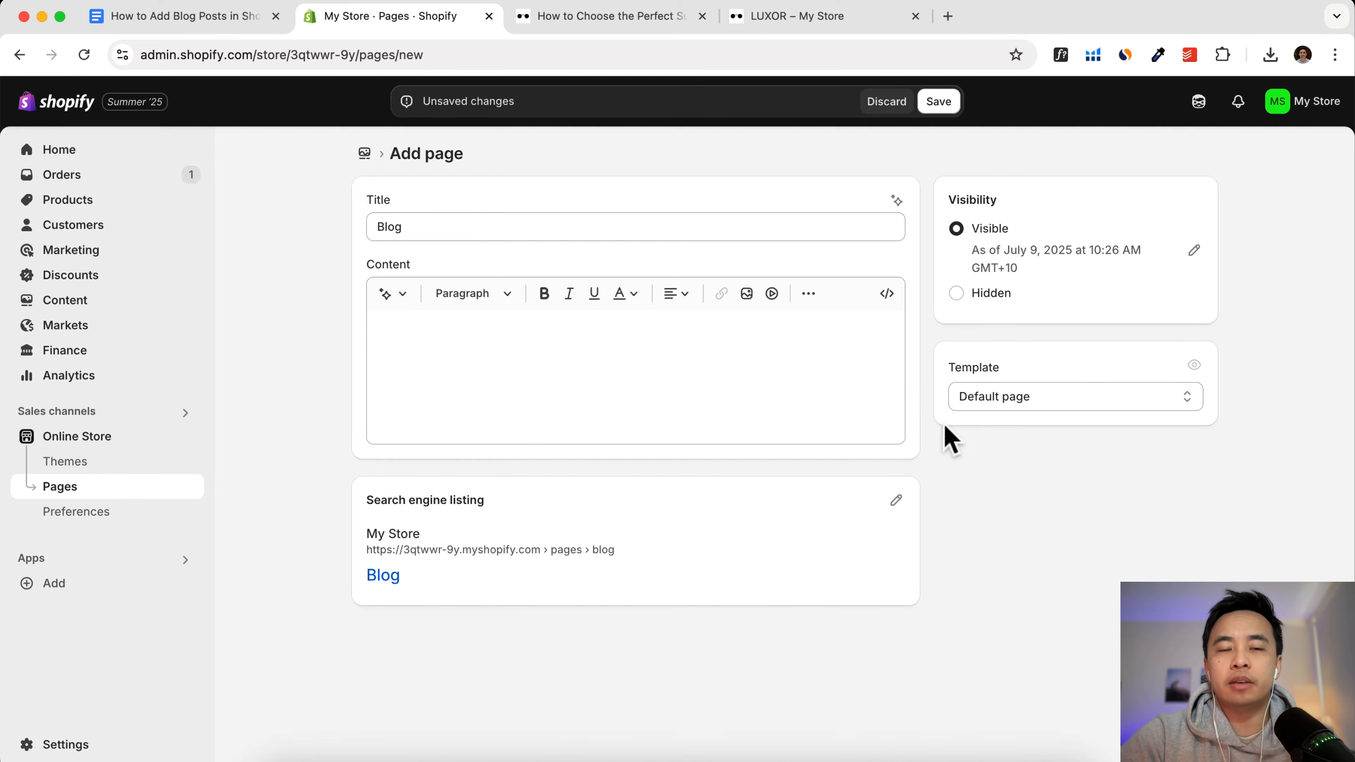
{"action": "left_click", "coordinate": [949, 103]}
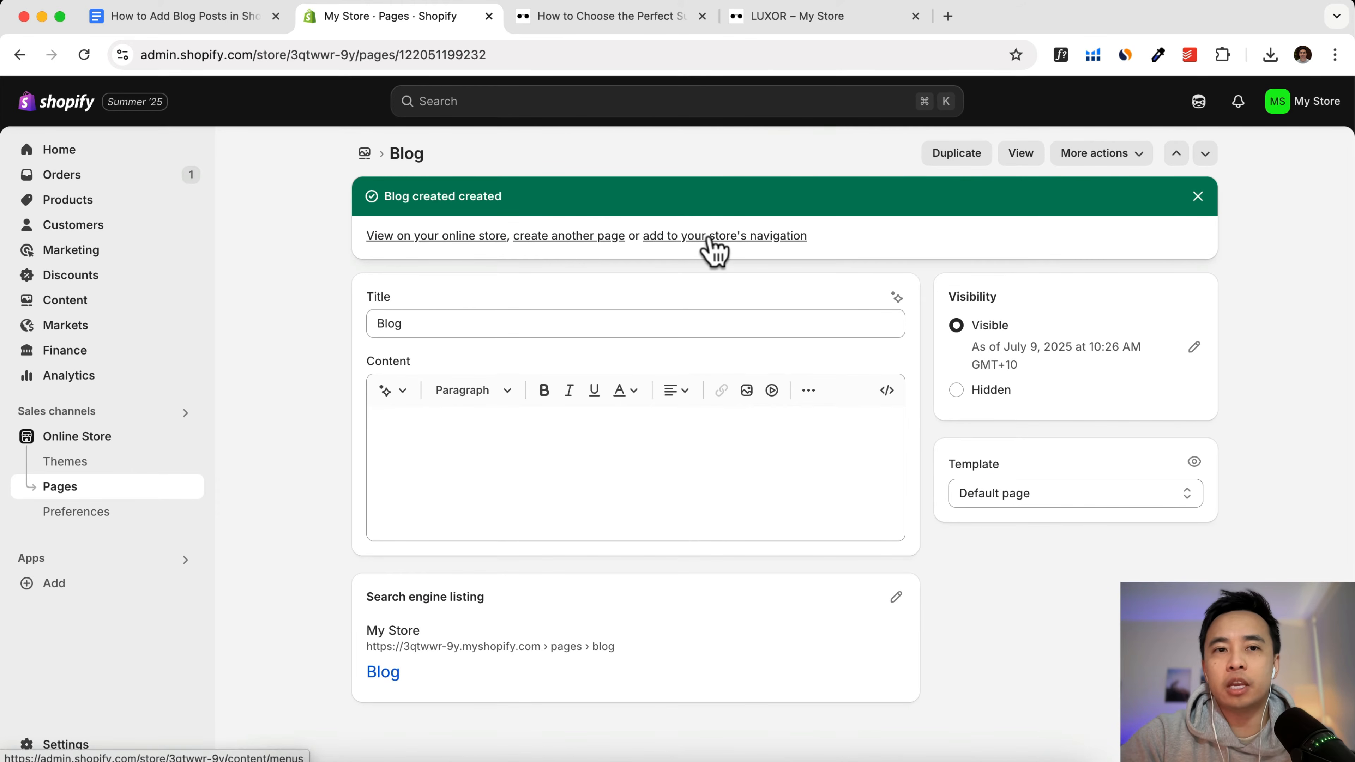
Step: Look over the storefront's header navigation and scroll through the live blog post
{"action": "left_click", "coordinate": [598, 22]}
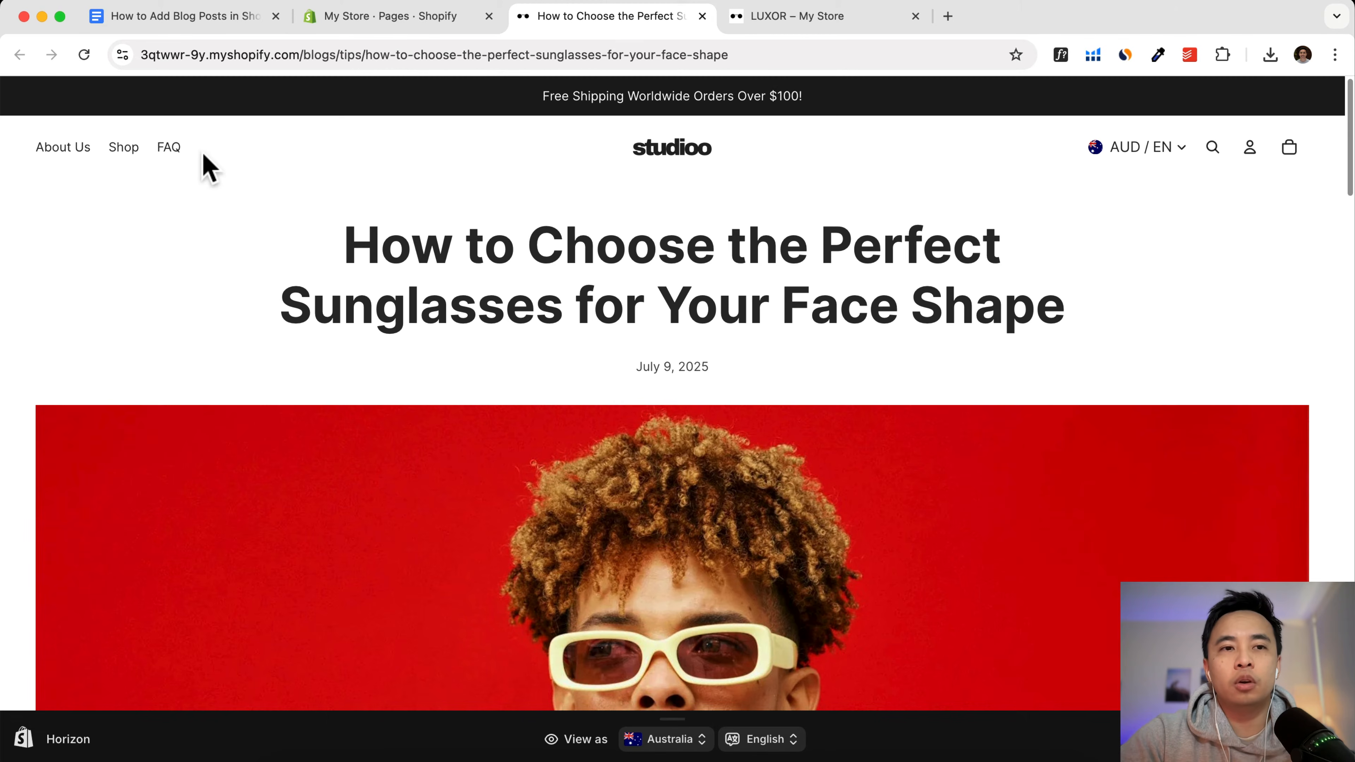
{"action": "scroll", "coordinate": [240, 178], "scroll_direction": "down", "scroll_amount": 20}
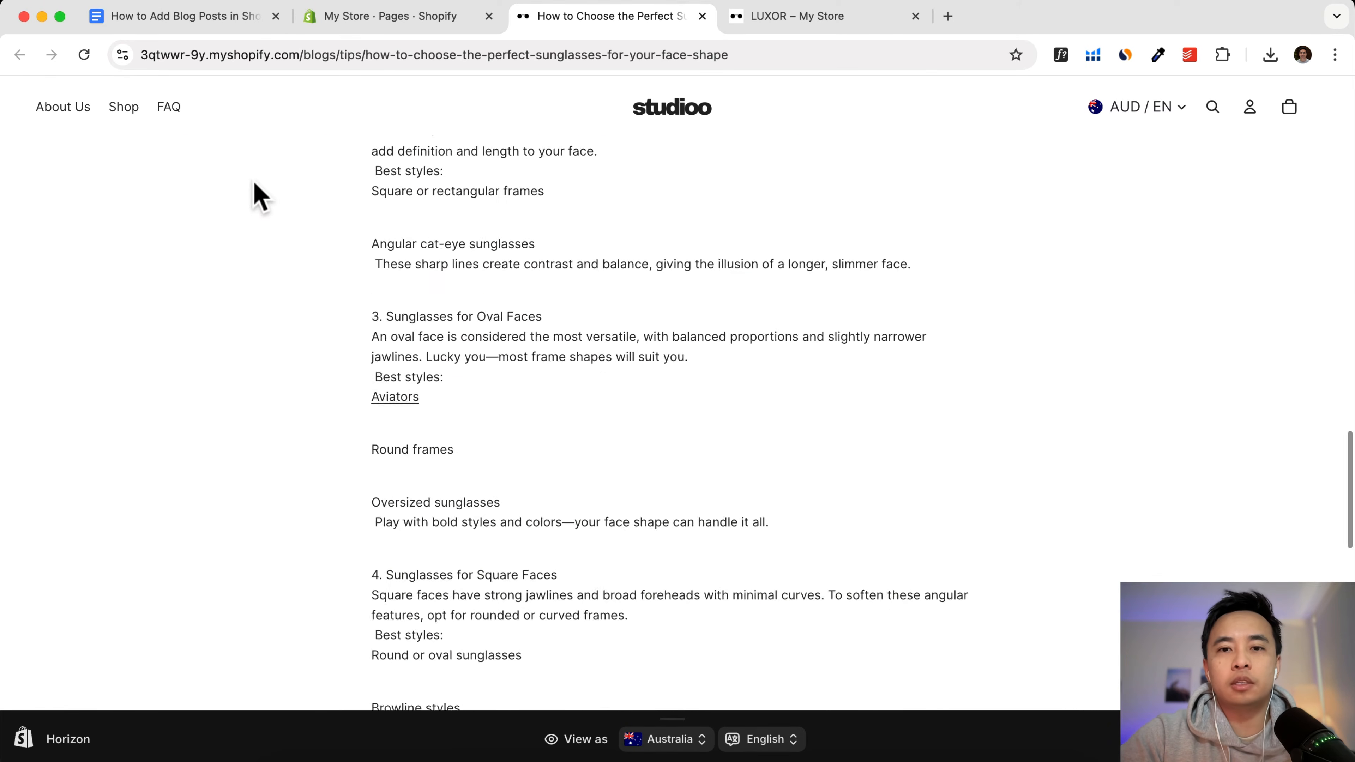
{"action": "scroll", "coordinate": [302, 517], "scroll_direction": "up", "scroll_amount": 20}
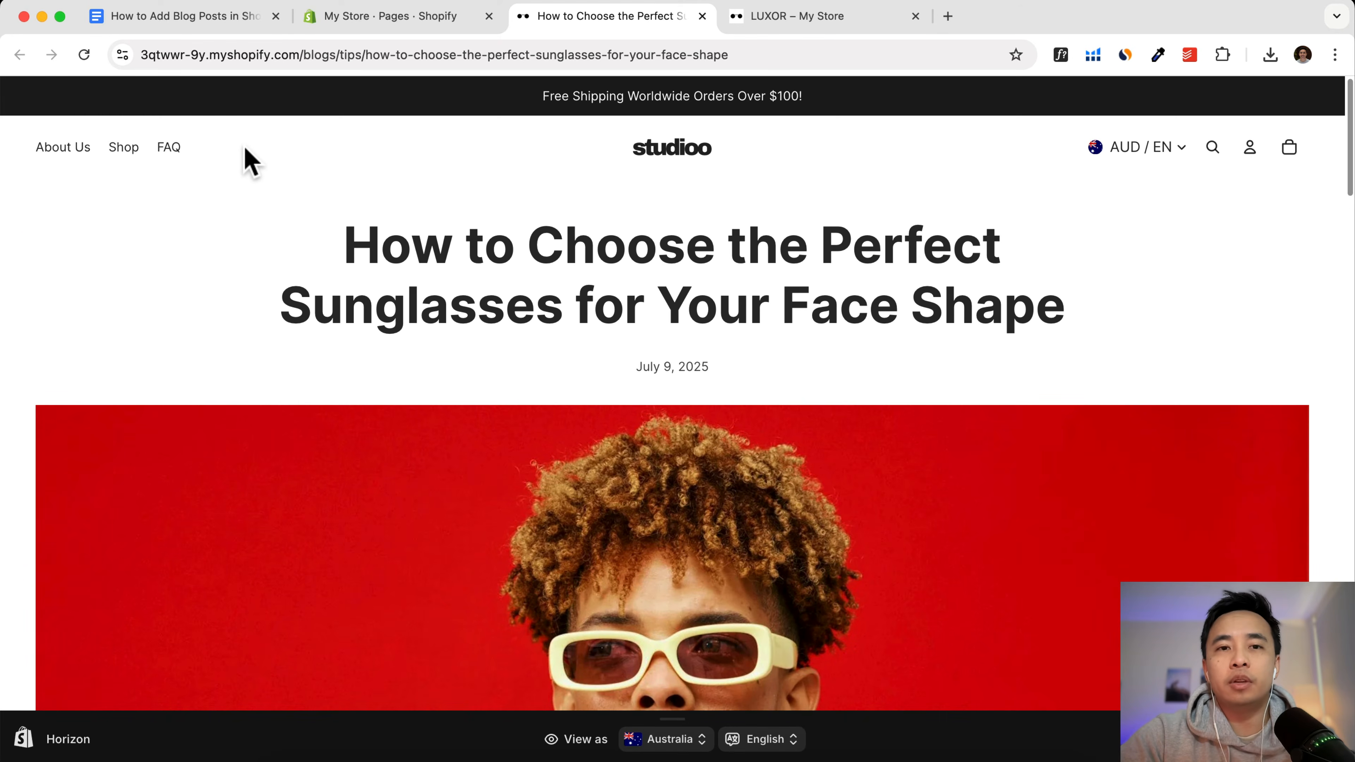
Step: Open the list of store menus in the Shopify admin and compare the main menu with the storefront header
{"action": "left_click", "coordinate": [416, 21]}
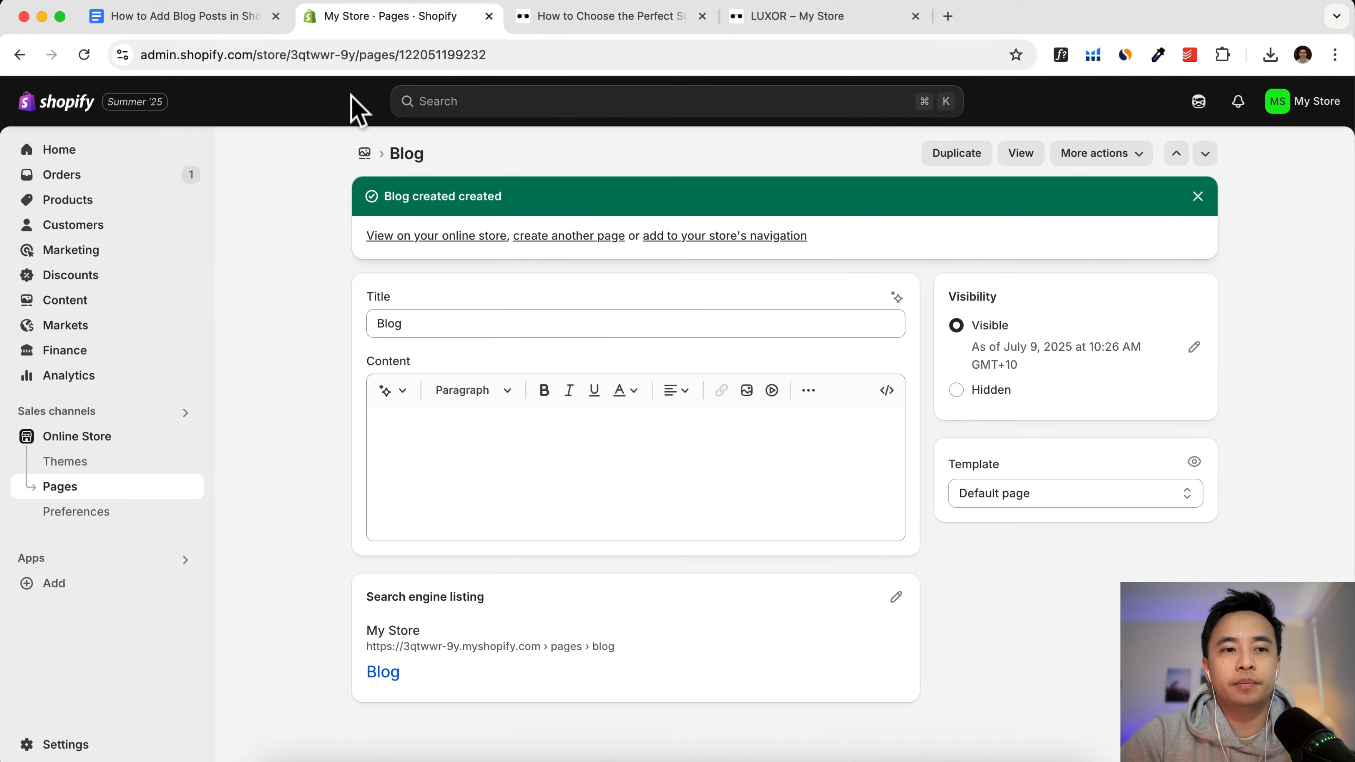
{"action": "left_click", "coordinate": [67, 302]}
{"action": "left_click", "coordinate": [62, 375]}
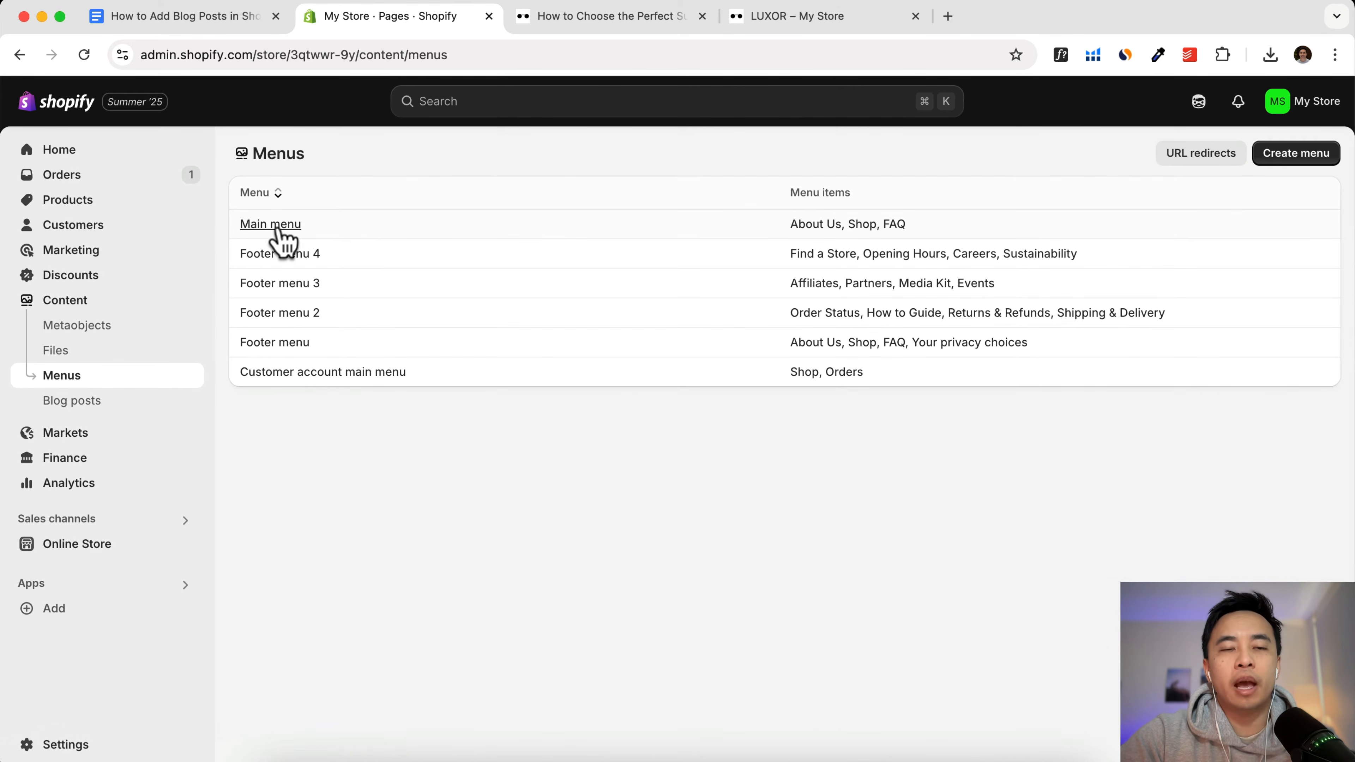
{"action": "left_click", "coordinate": [562, 19]}
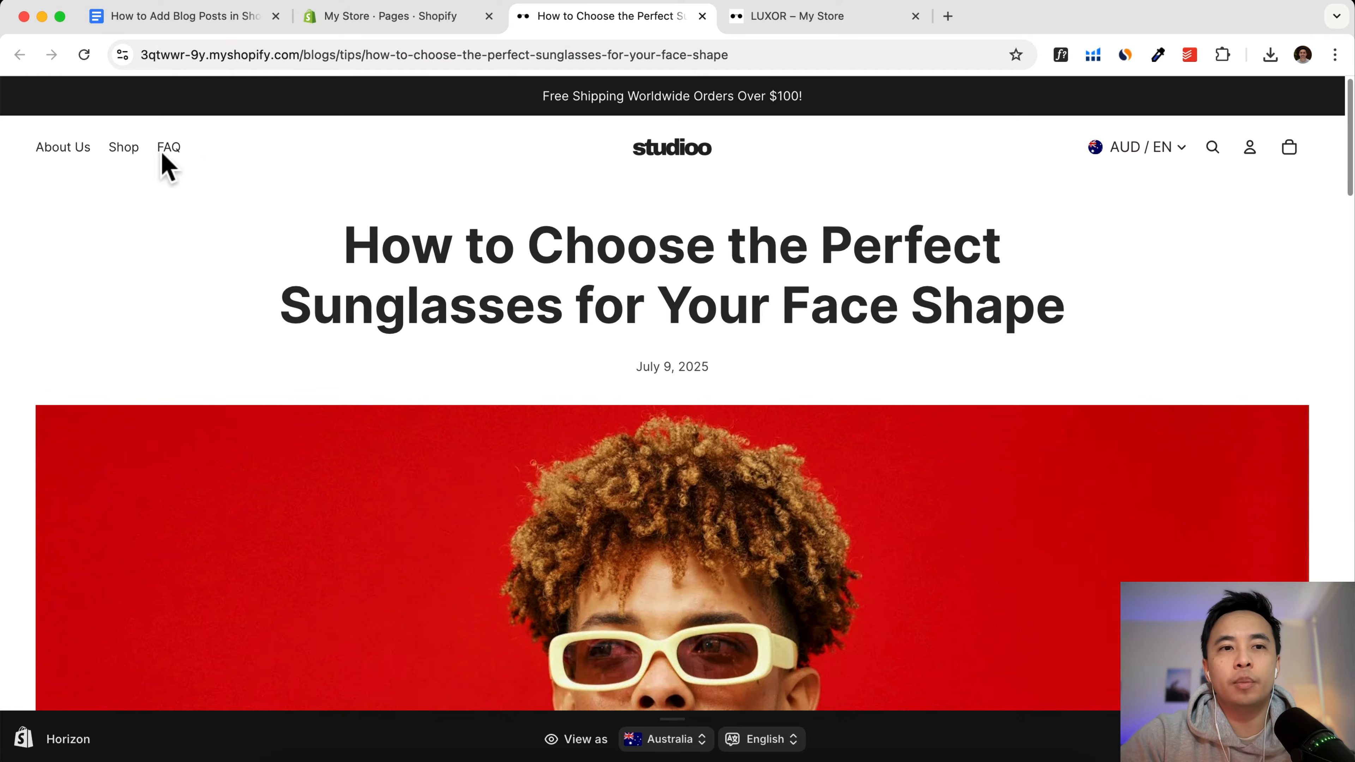
{"action": "left_click", "coordinate": [424, 19]}
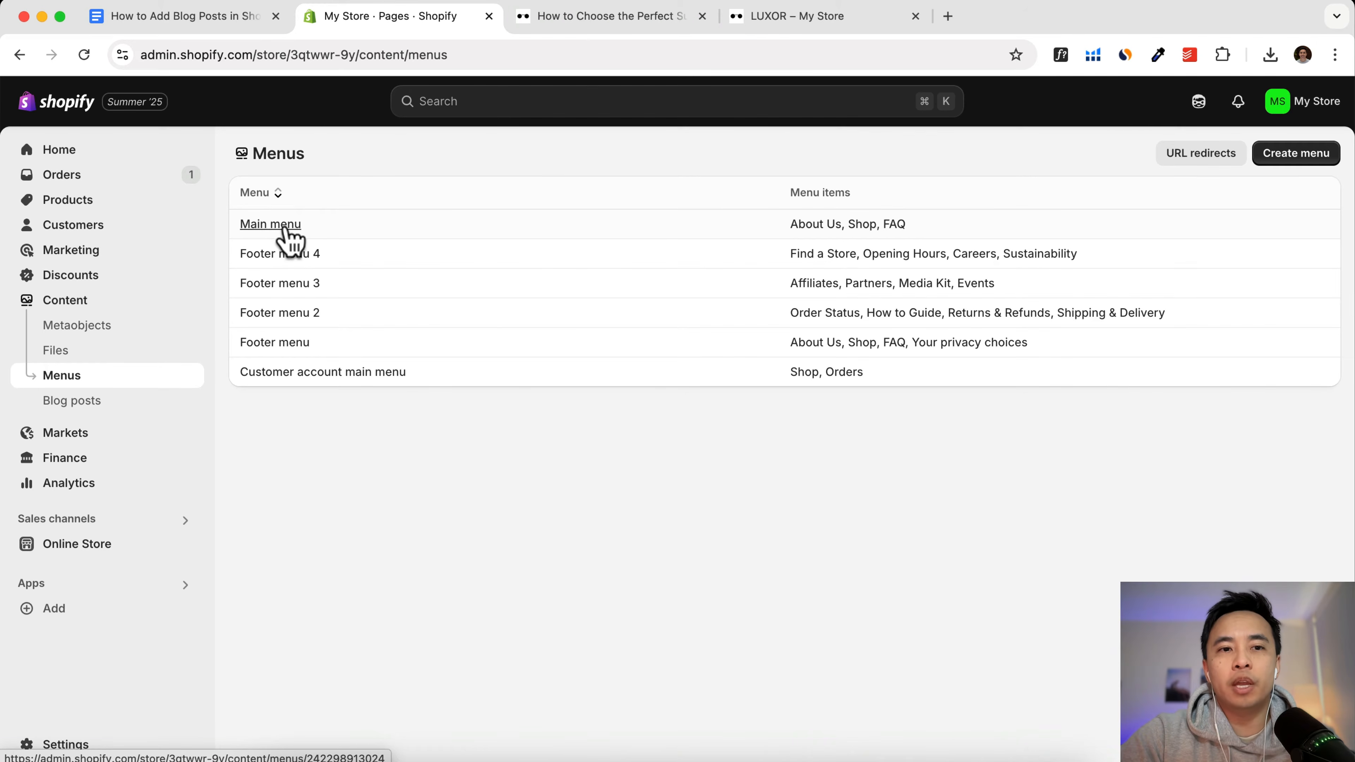
Step: Add an item labelled "Blog" to the Main menu, link it to the Blog page, and save the menu
{"action": "left_click", "coordinate": [270, 226]}
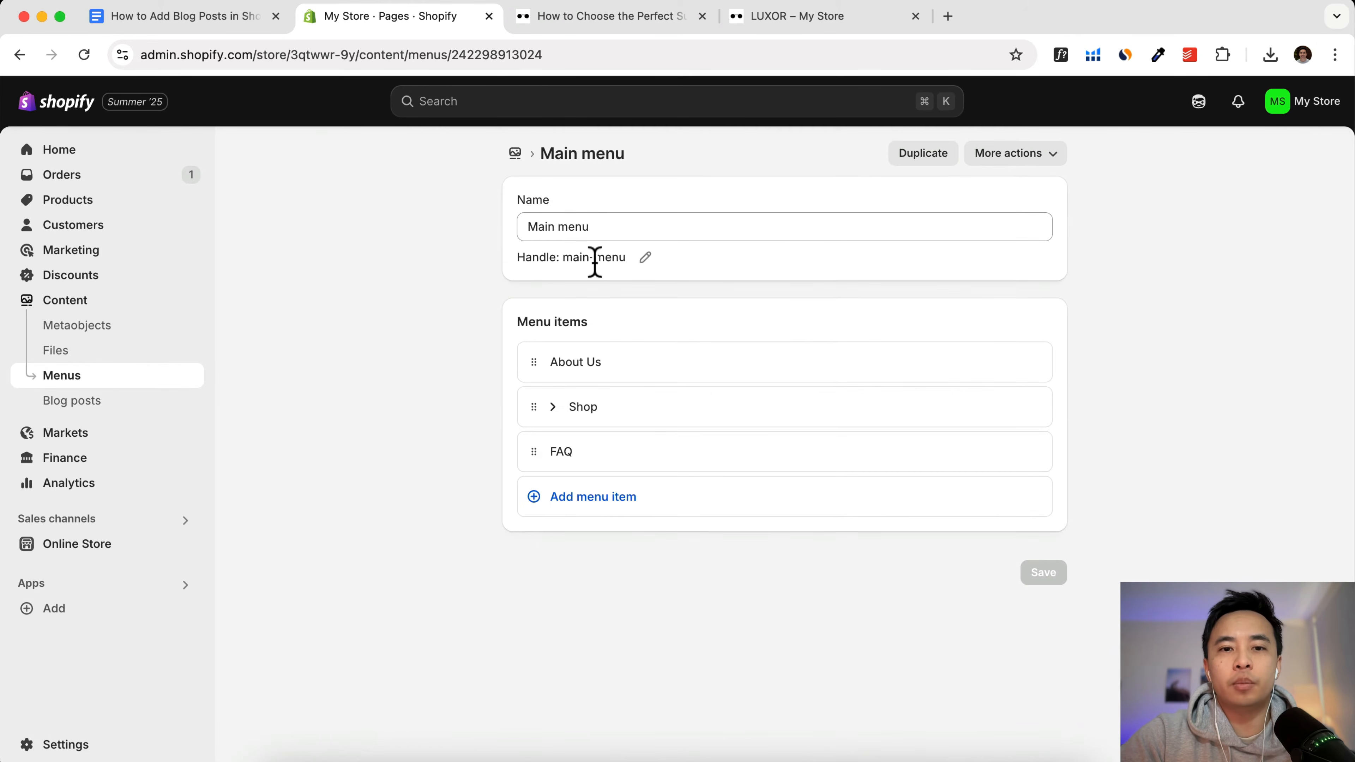
{"action": "left_click", "coordinate": [535, 499]}
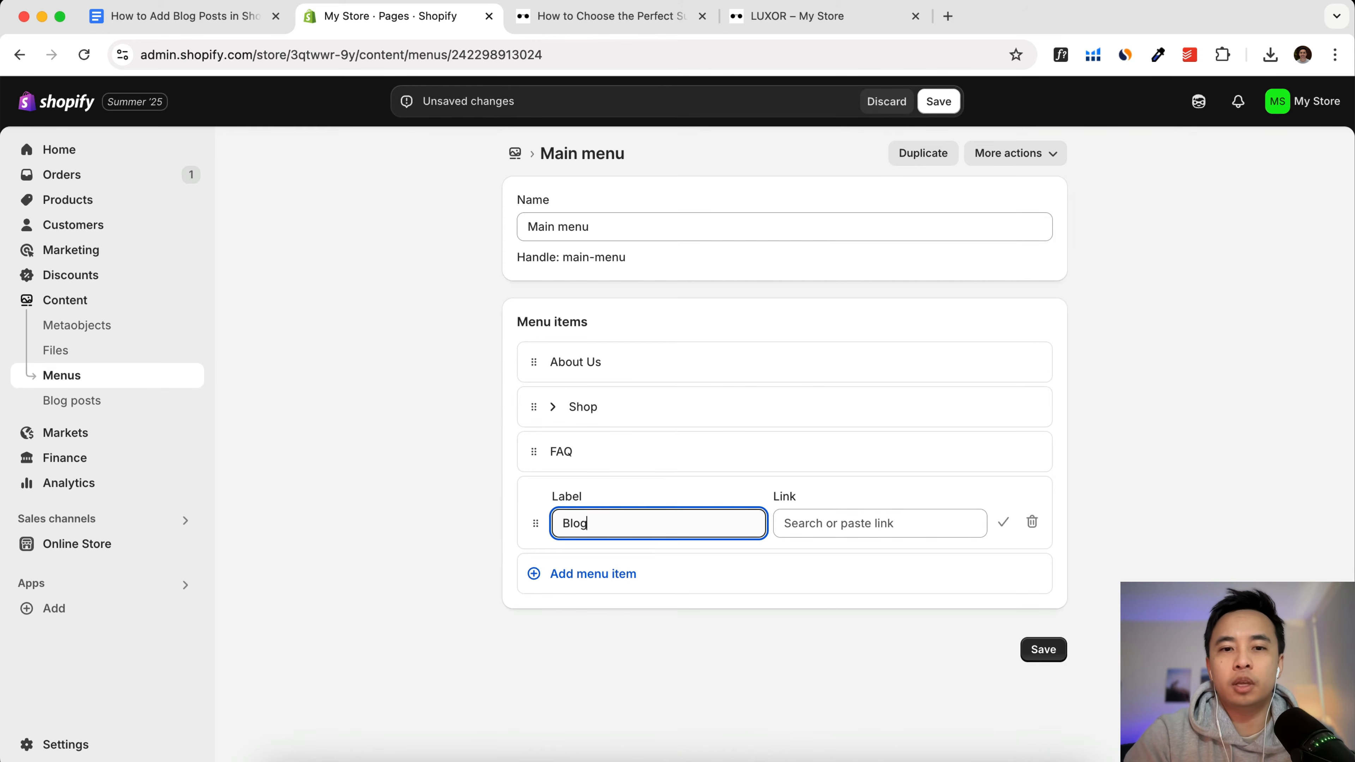
{"action": "left_click", "coordinate": [834, 522]}
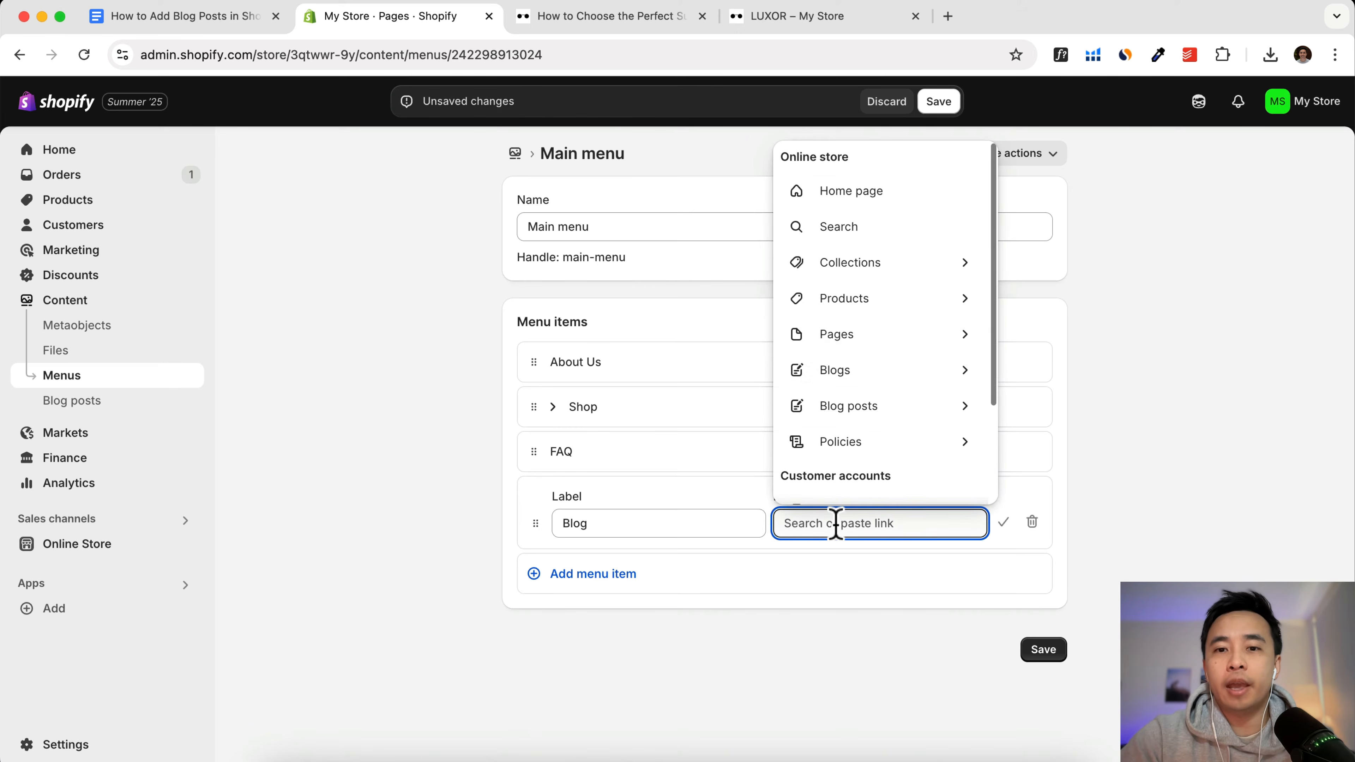
{"action": "left_click", "coordinate": [870, 347]}
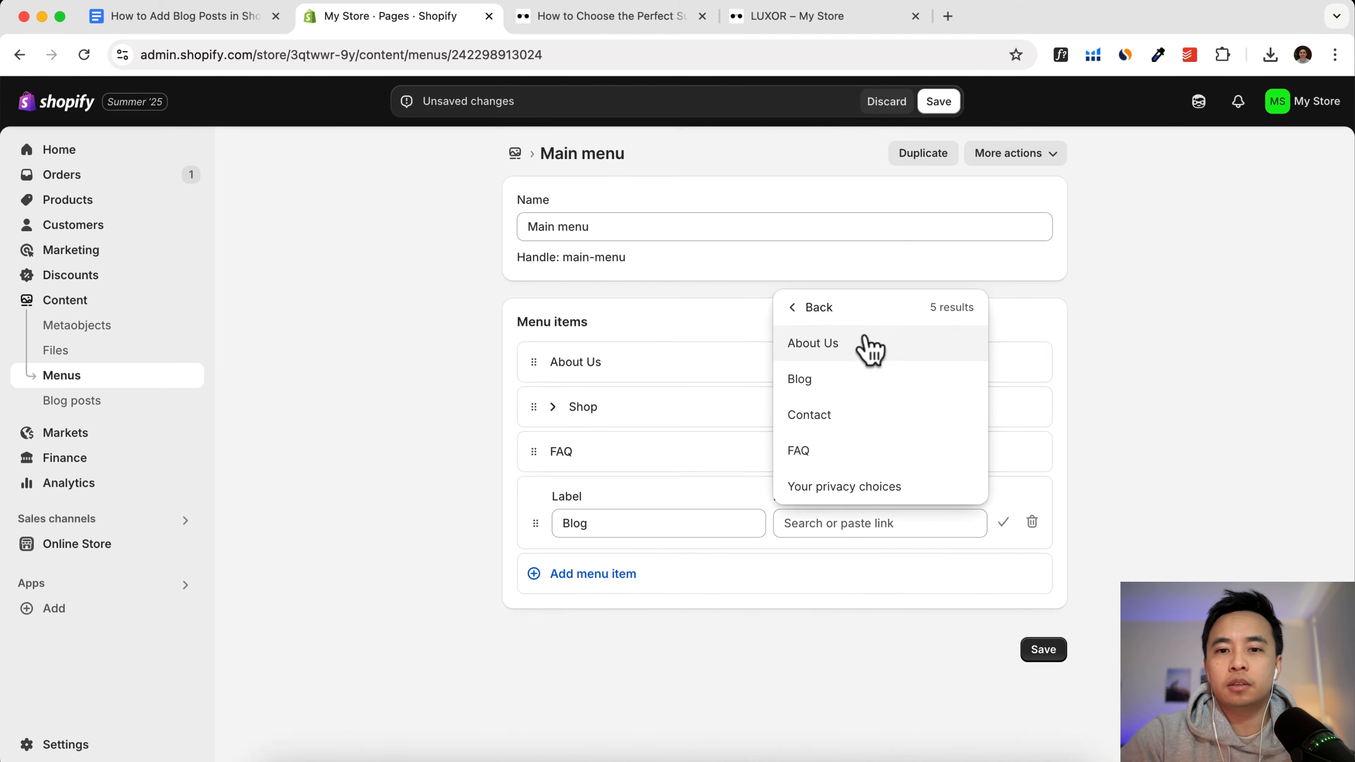
{"action": "left_click", "coordinate": [848, 380]}
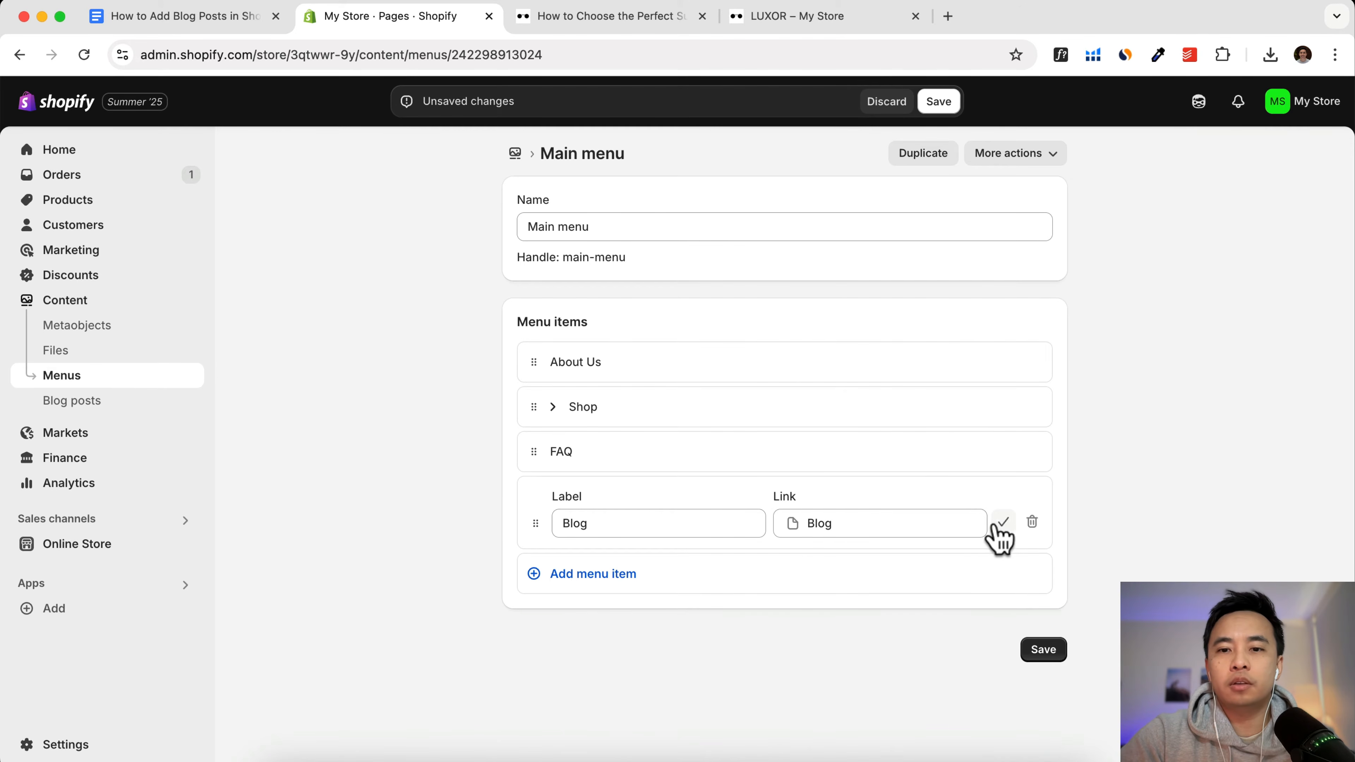
{"action": "left_click", "coordinate": [1003, 523]}
{"action": "left_click", "coordinate": [1043, 617]}
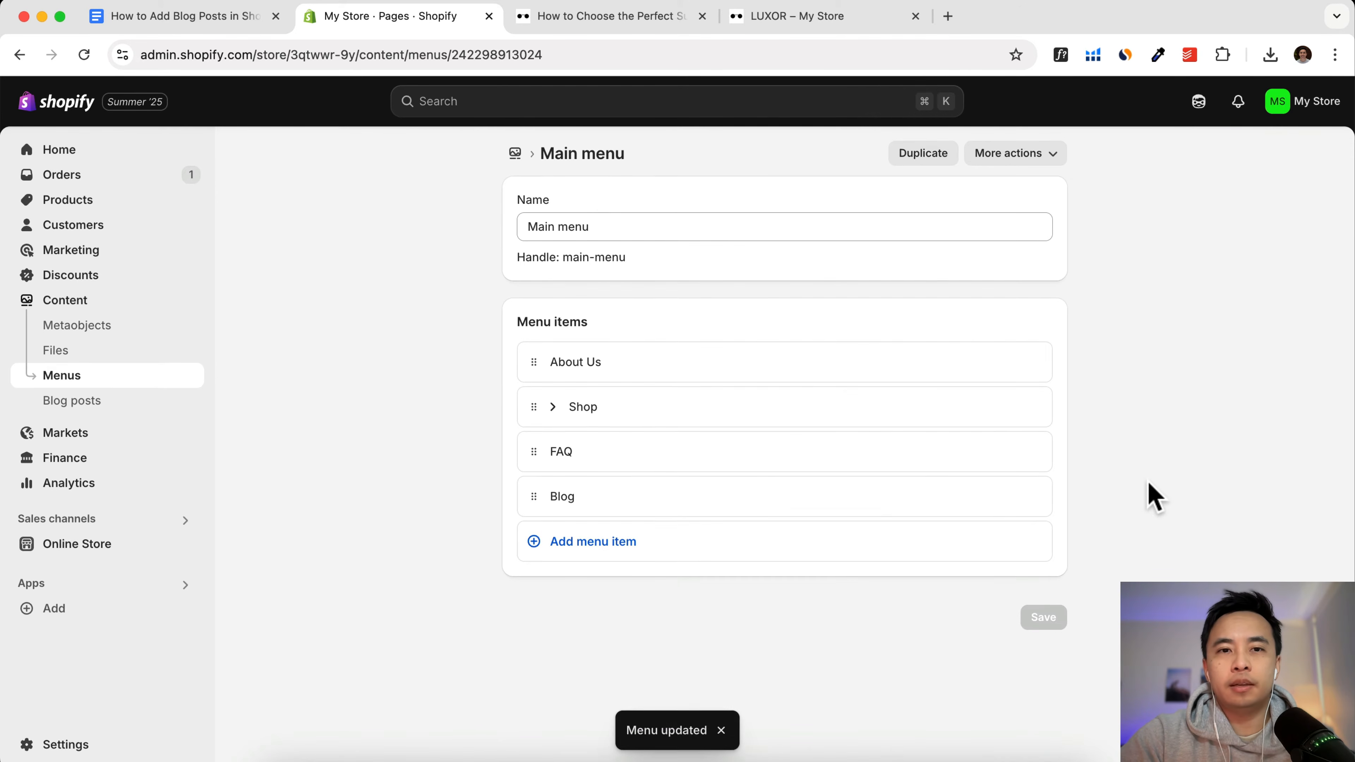
Step: Remove the "Your privacy choices" item from the Footer menu
{"action": "left_click", "coordinate": [515, 155]}
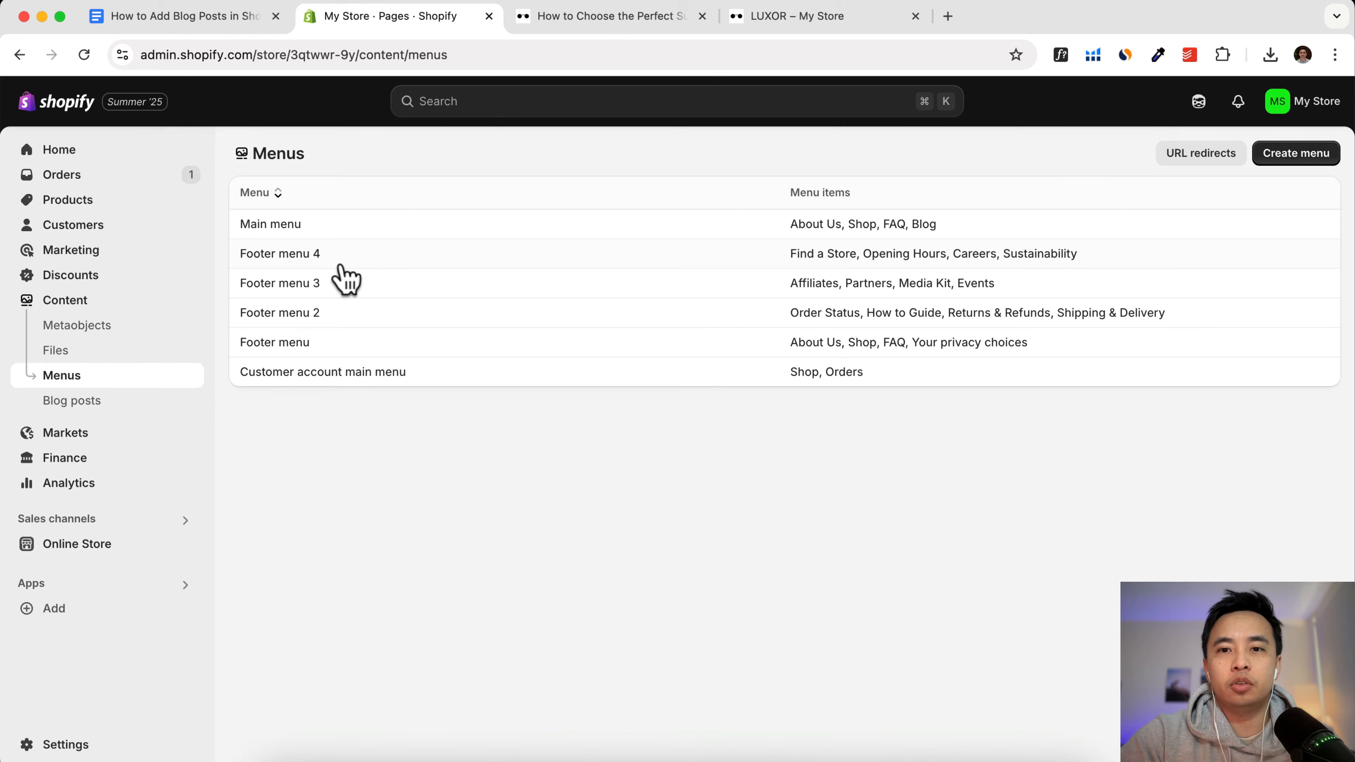
{"action": "left_click", "coordinate": [288, 345]}
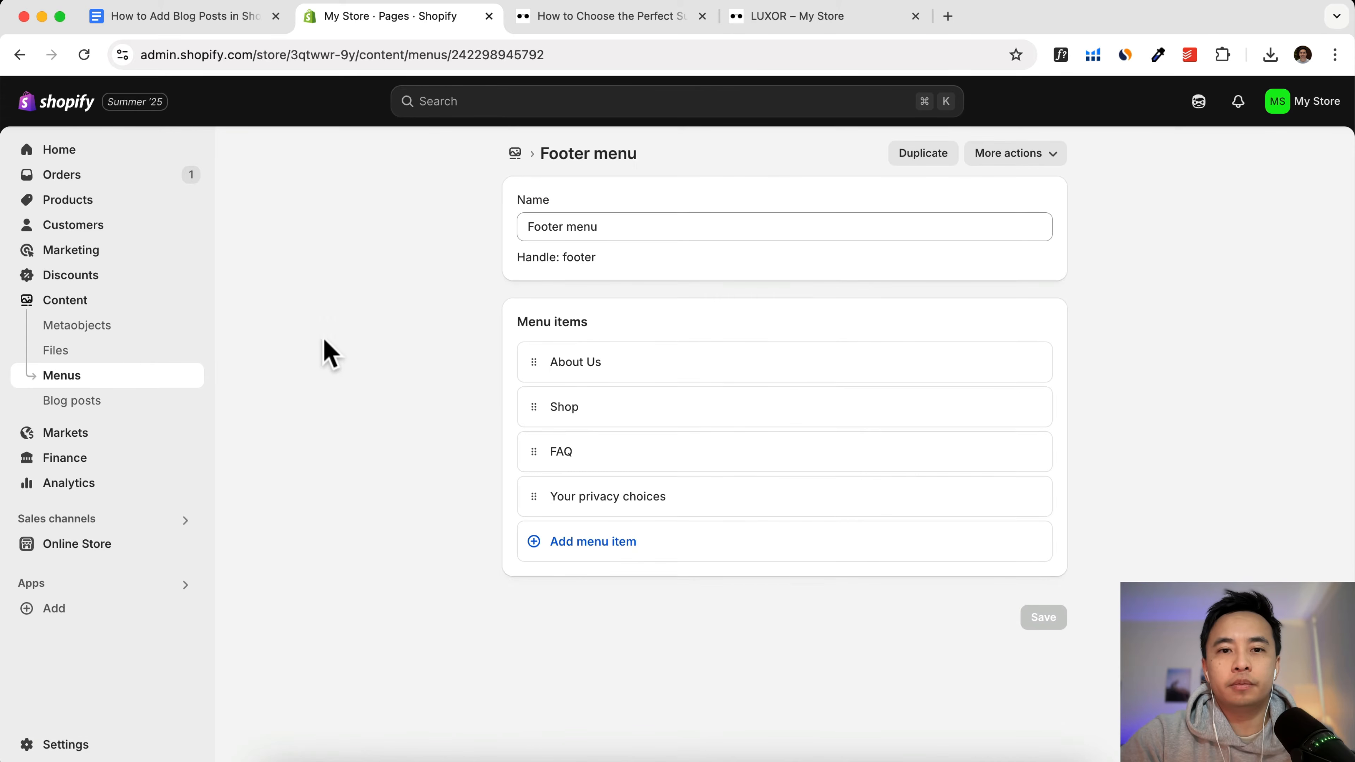
{"action": "left_click", "coordinate": [1031, 497]}
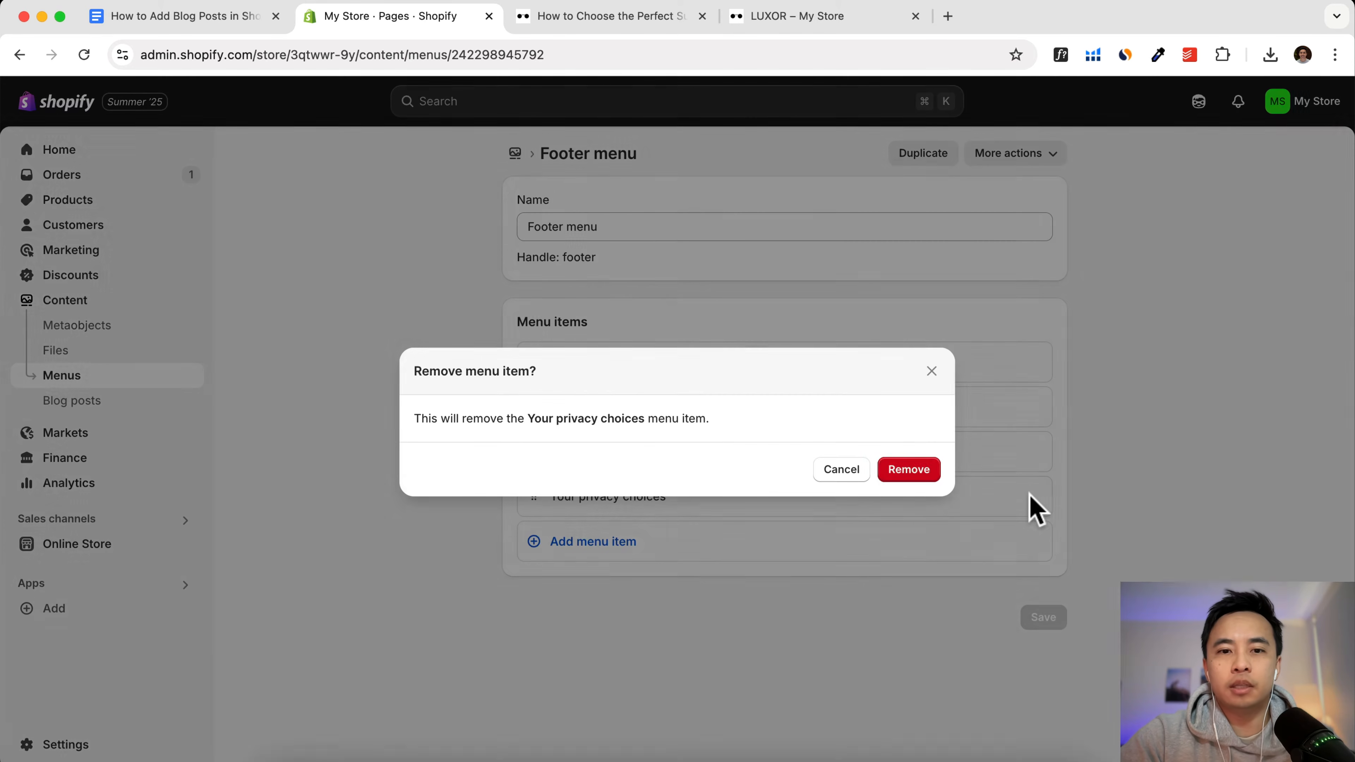
{"action": "left_click", "coordinate": [905, 470]}
Step: Add an item labelled "Blog" to the Footer menu, link it to the Blog page, and save the menu
{"action": "left_click", "coordinate": [534, 498]}
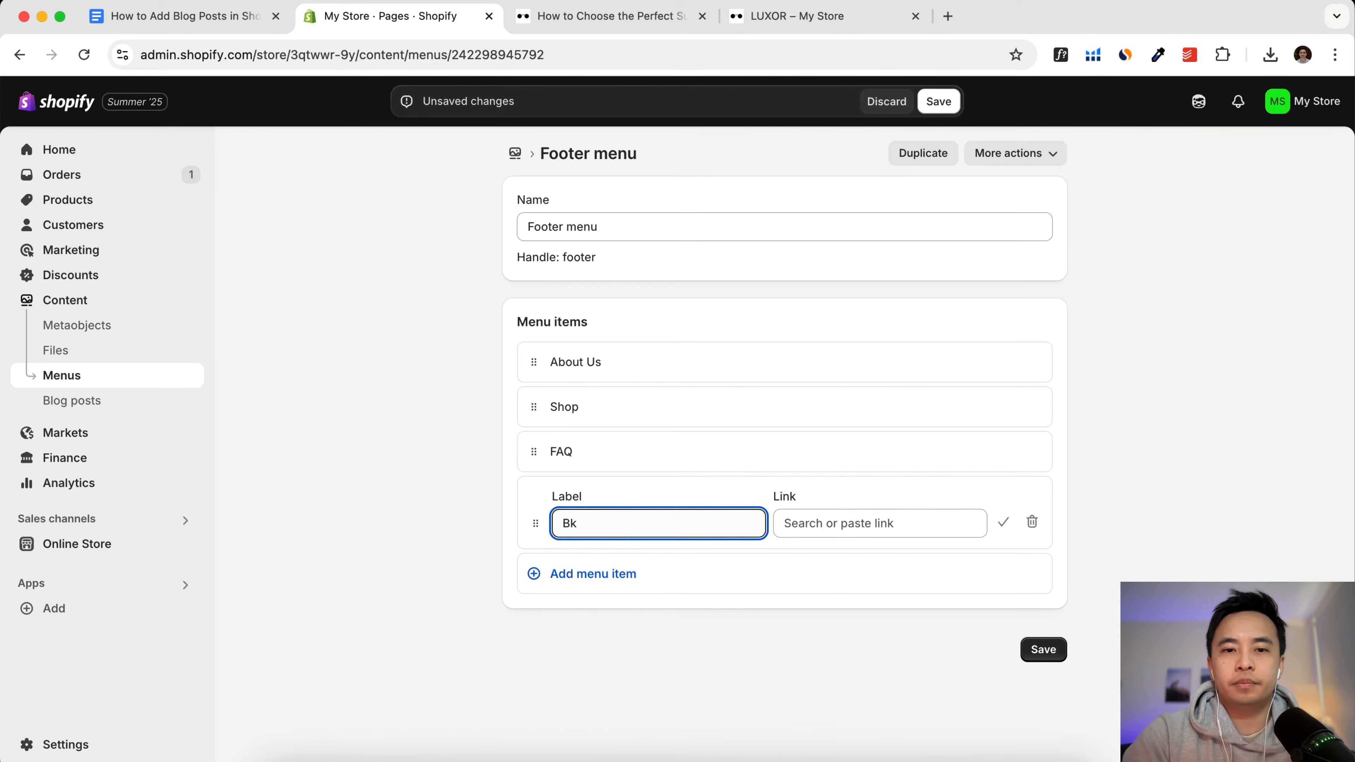
{"action": "left_click", "coordinate": [911, 526]}
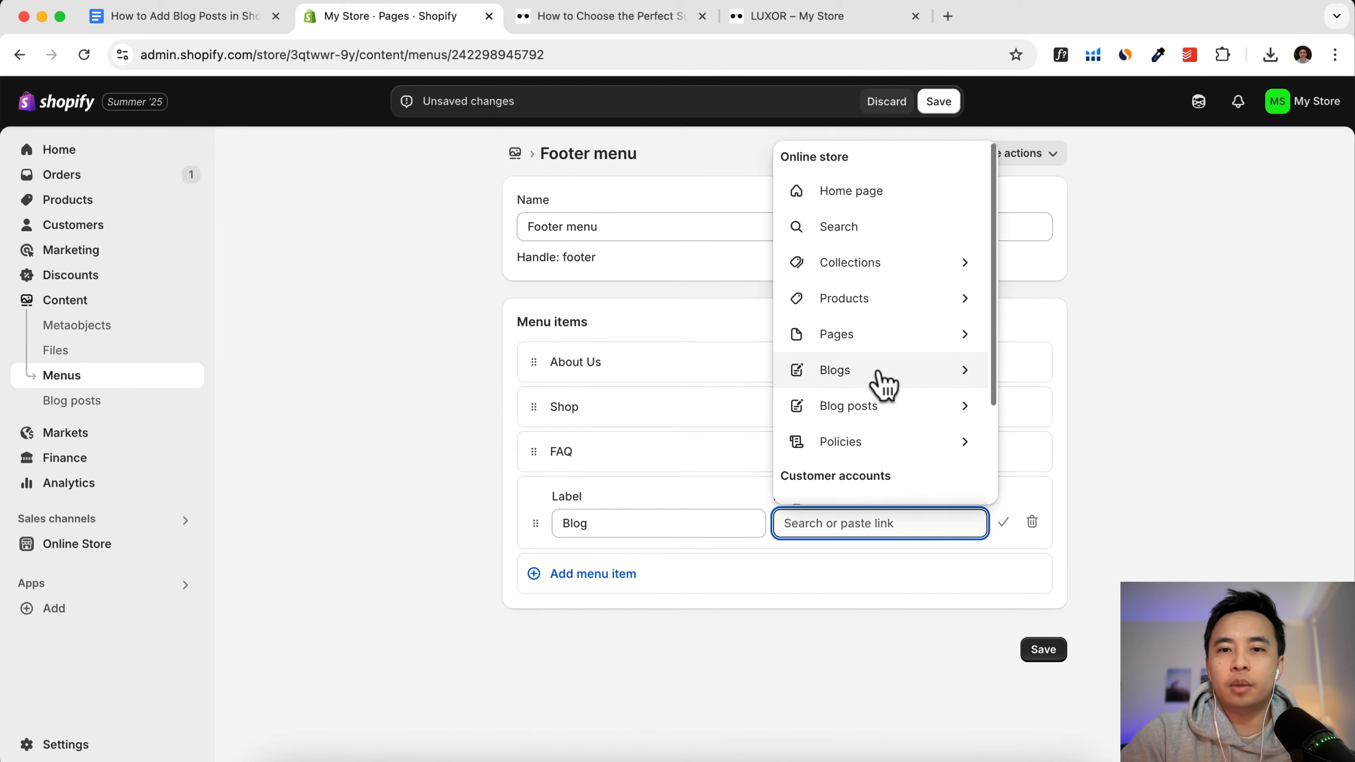
{"action": "left_click", "coordinate": [883, 347]}
{"action": "left_click", "coordinate": [853, 382]}
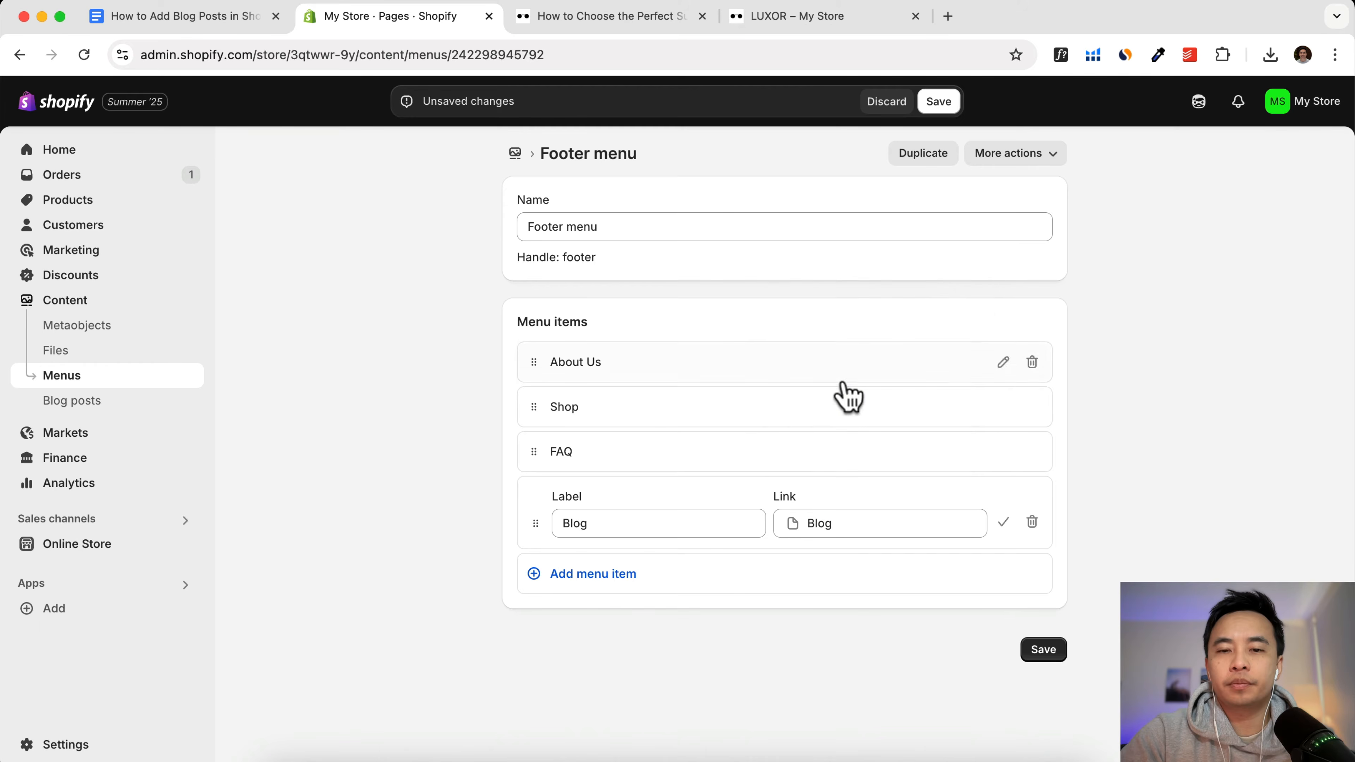
{"action": "left_click", "coordinate": [1003, 522]}
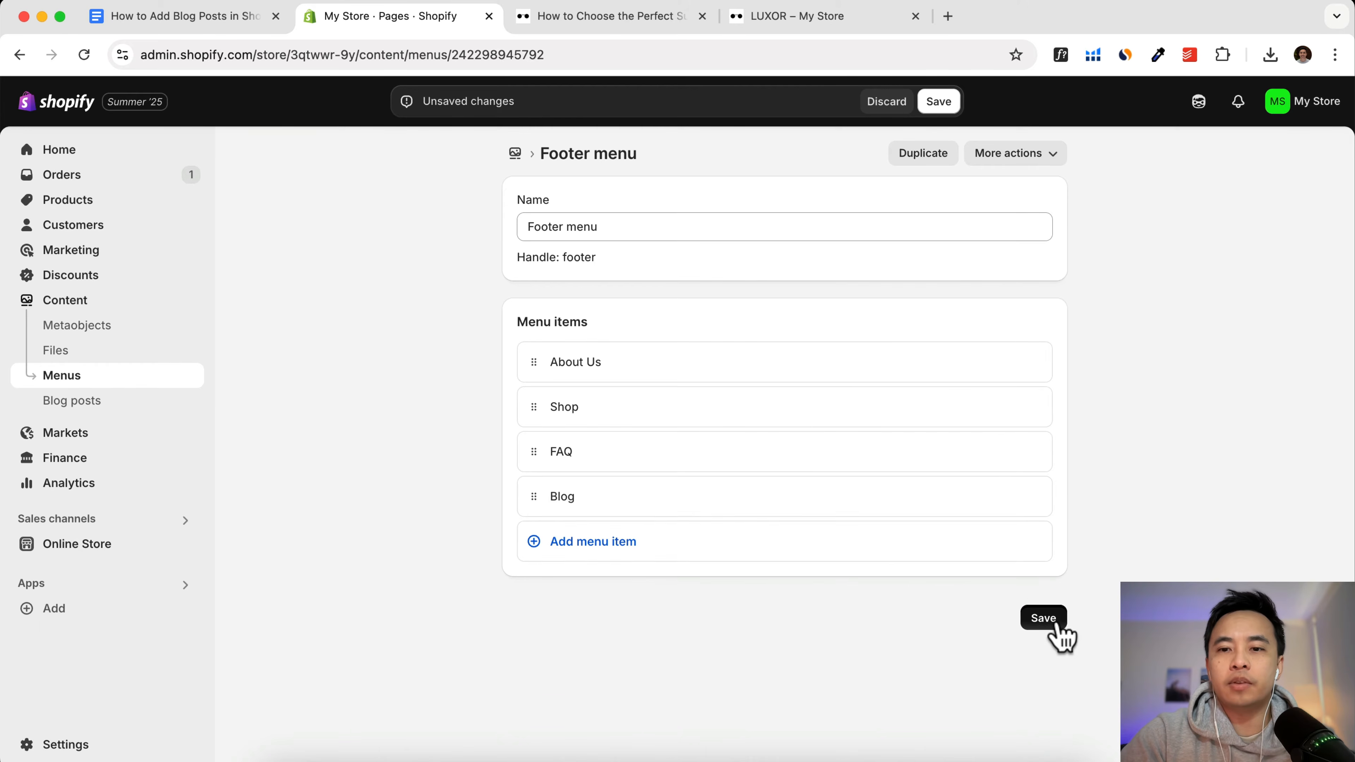
{"action": "left_click", "coordinate": [1045, 617]}
Step: Reload the storefront blog post and check the Blog link in the header and footer navigation
{"action": "left_click", "coordinate": [656, 16]}
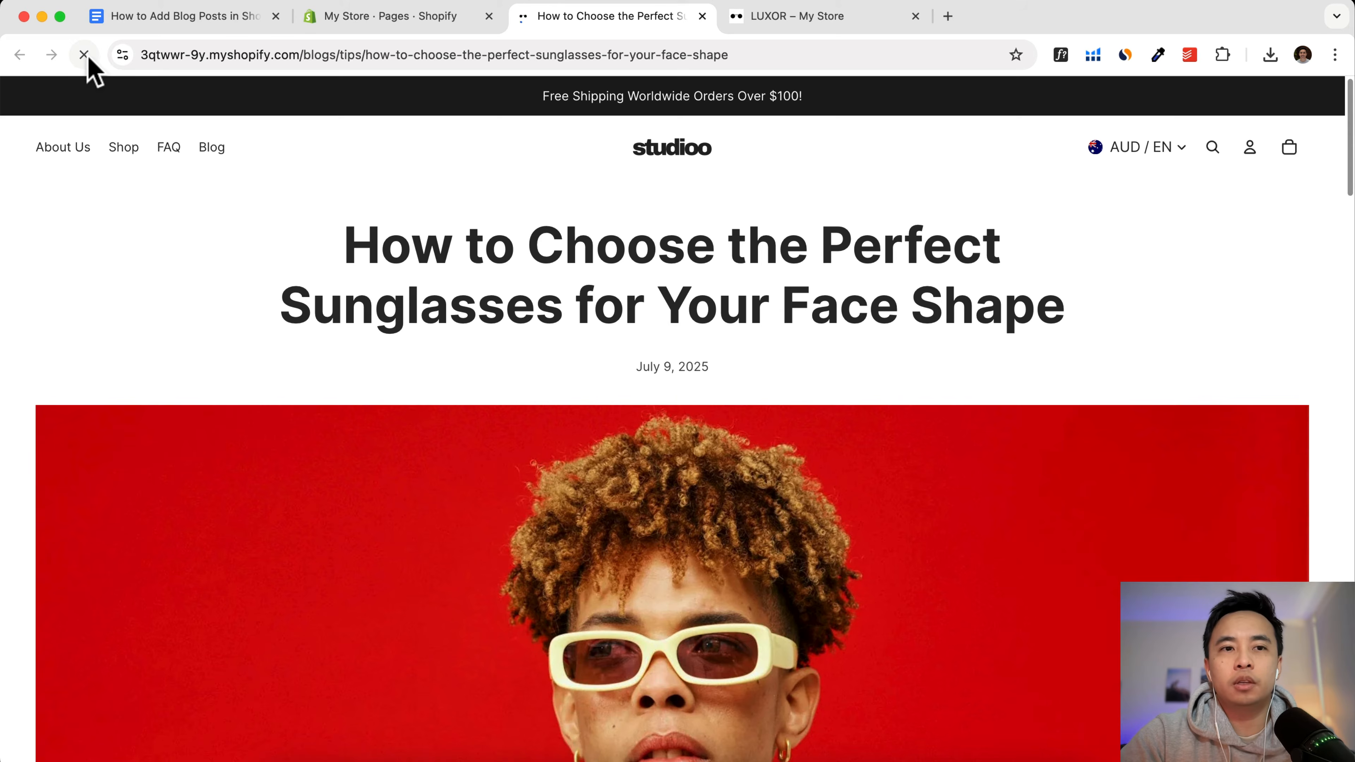
{"action": "scroll", "coordinate": [315, 317], "scroll_direction": "down", "scroll_amount": 20}
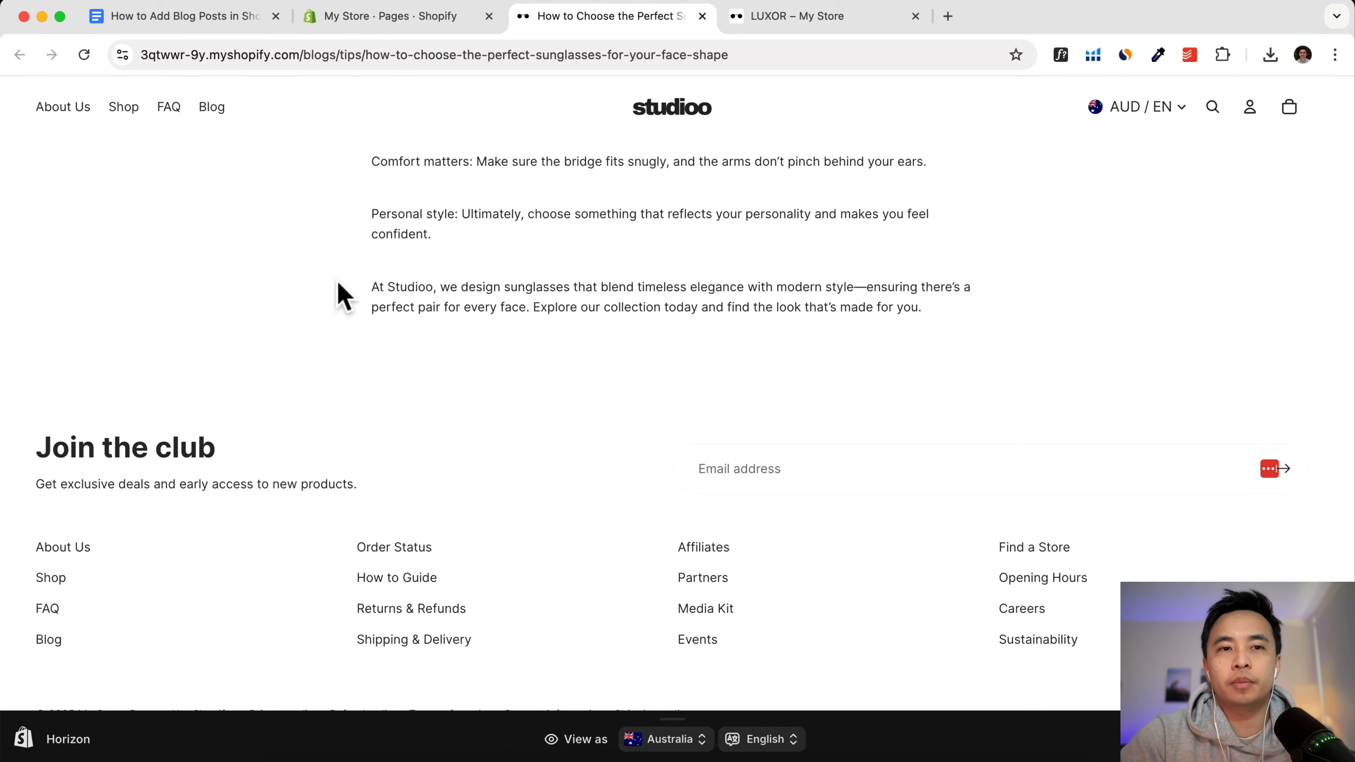
{"action": "scroll", "coordinate": [352, 283], "scroll_direction": "up", "scroll_amount": 20}
Step: In the Main menu, add an item linked to the Tips blog, nest it under the Blog item, and save the menu
{"action": "left_click", "coordinate": [373, 15]}
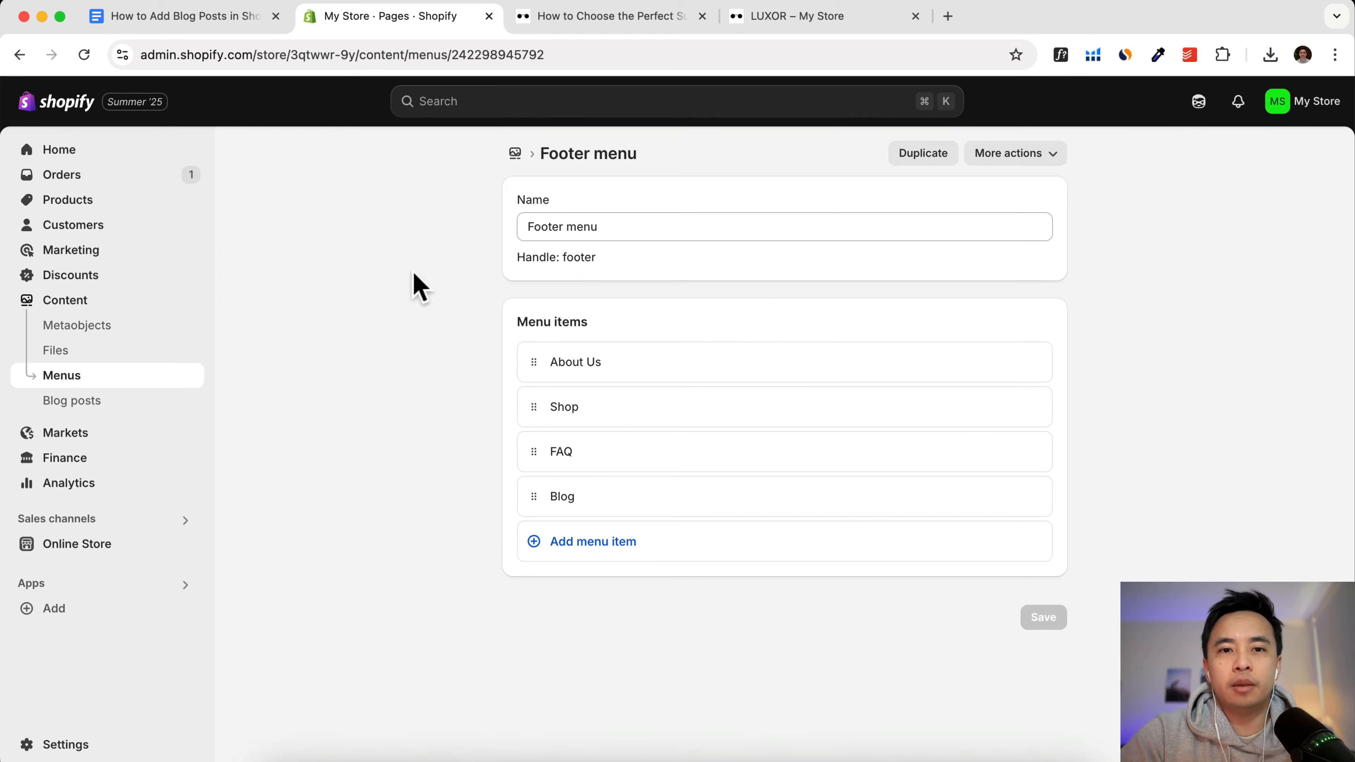
{"action": "left_click", "coordinate": [515, 157]}
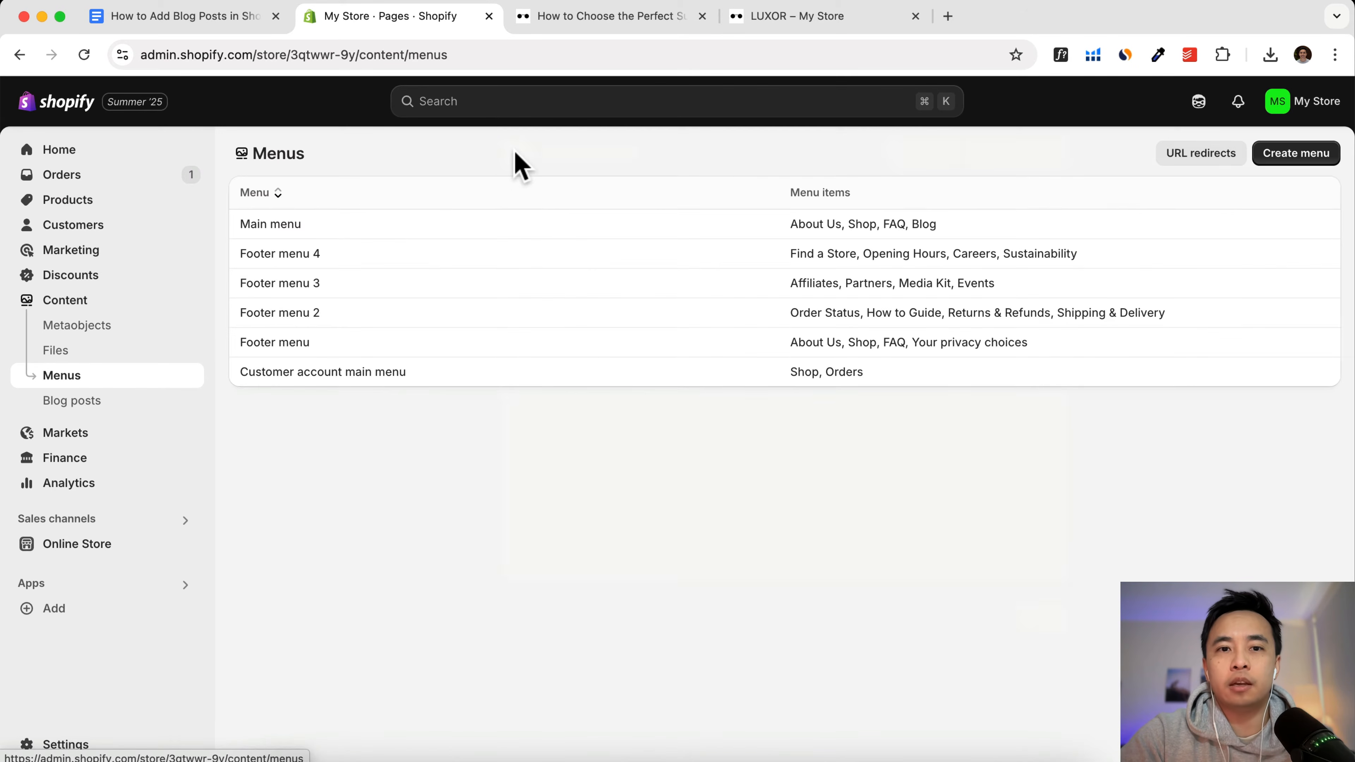
{"action": "left_click", "coordinate": [277, 227]}
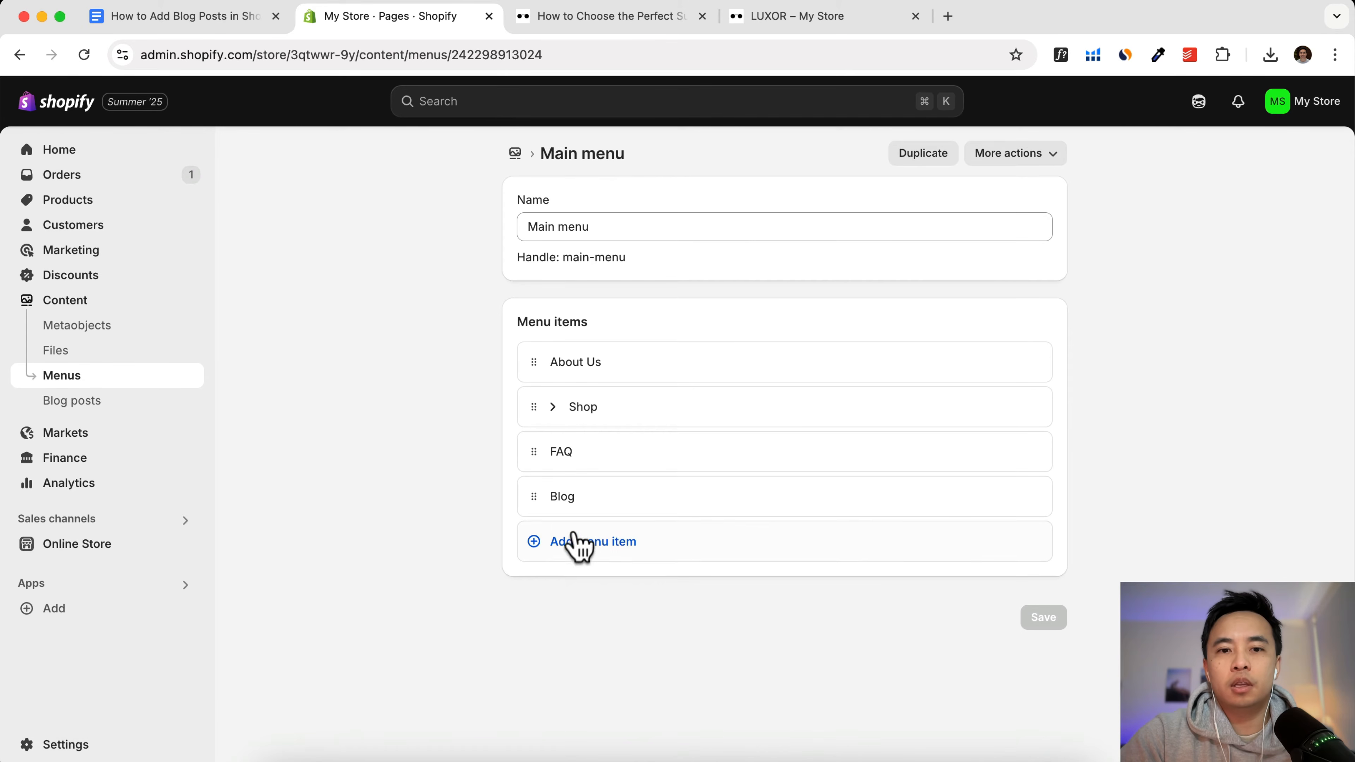
{"action": "left_click", "coordinate": [540, 544]}
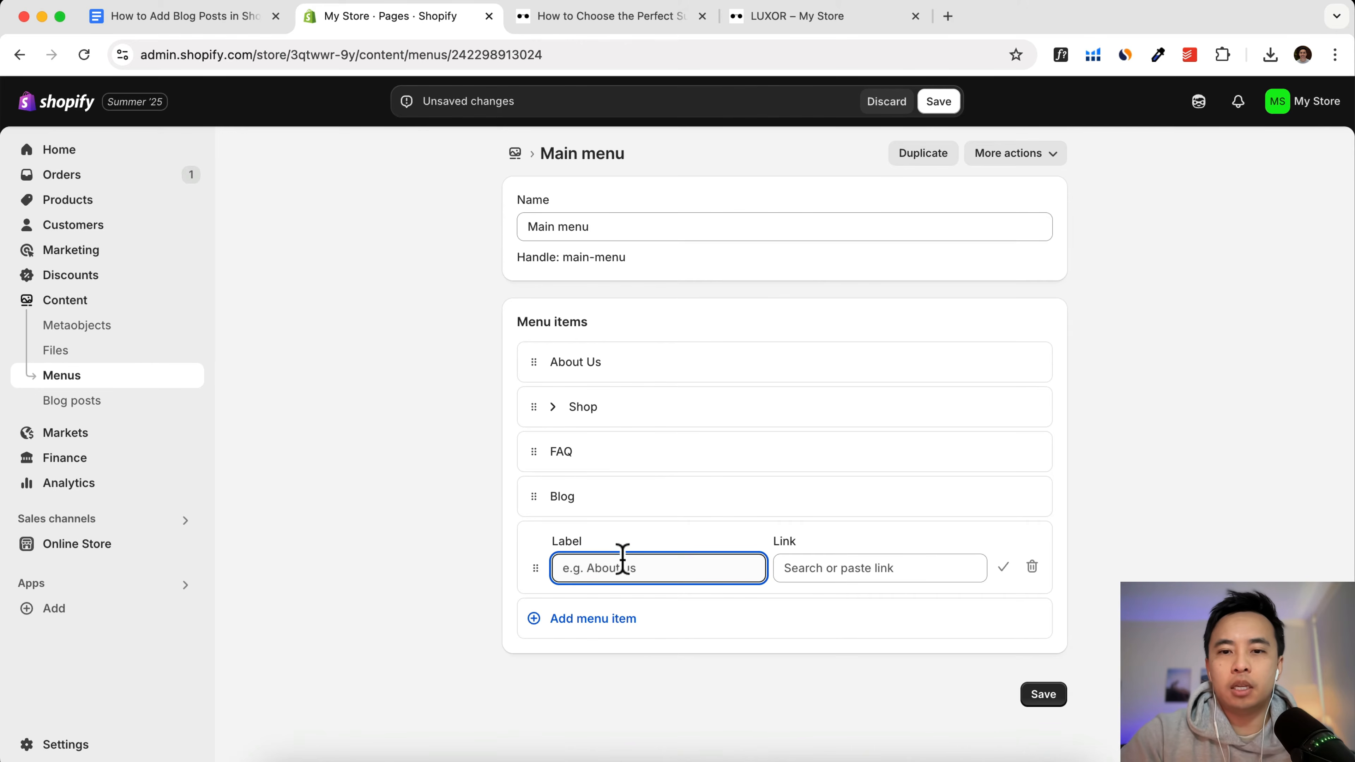
{"action": "left_click", "coordinate": [810, 563]}
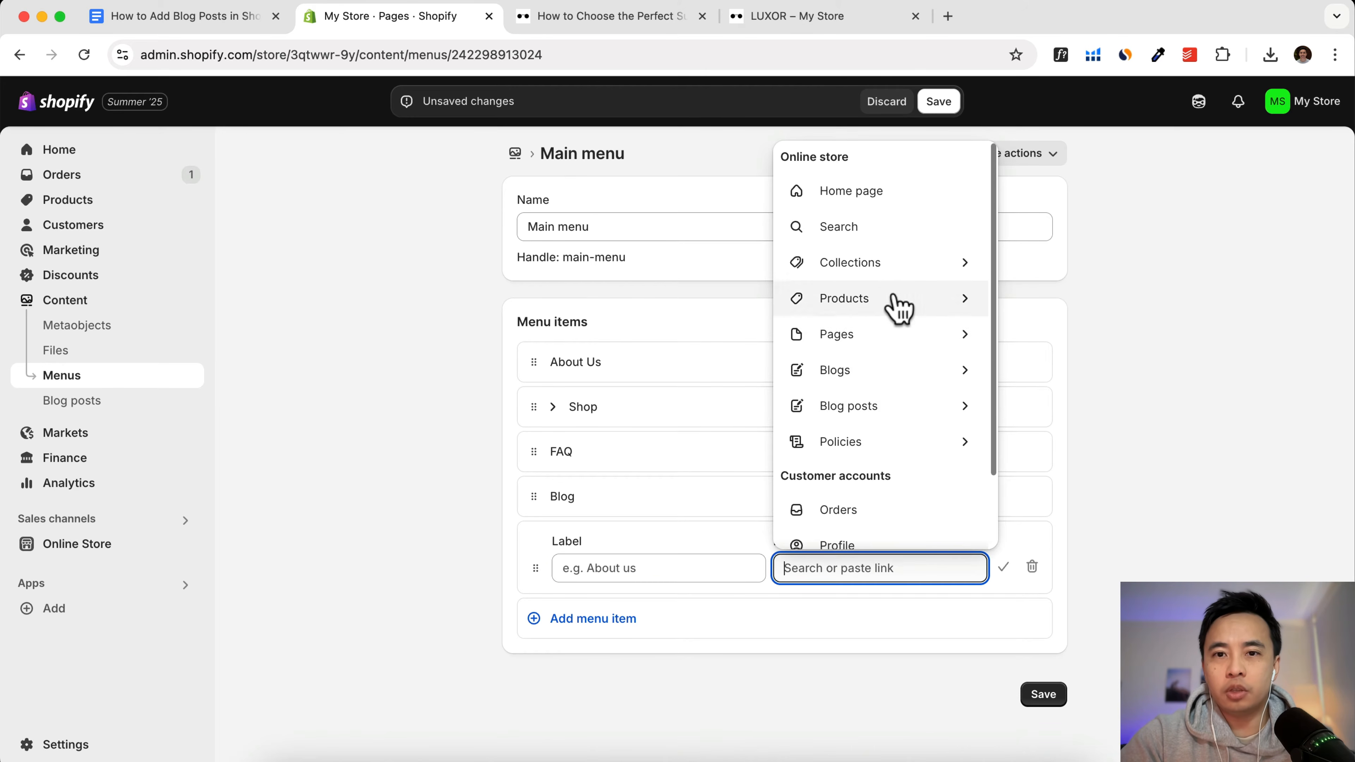
{"action": "scroll", "coordinate": [907, 342], "scroll_direction": "down", "scroll_amount": 2}
{"action": "scroll", "coordinate": [898, 363], "scroll_direction": "up", "scroll_amount": 2}
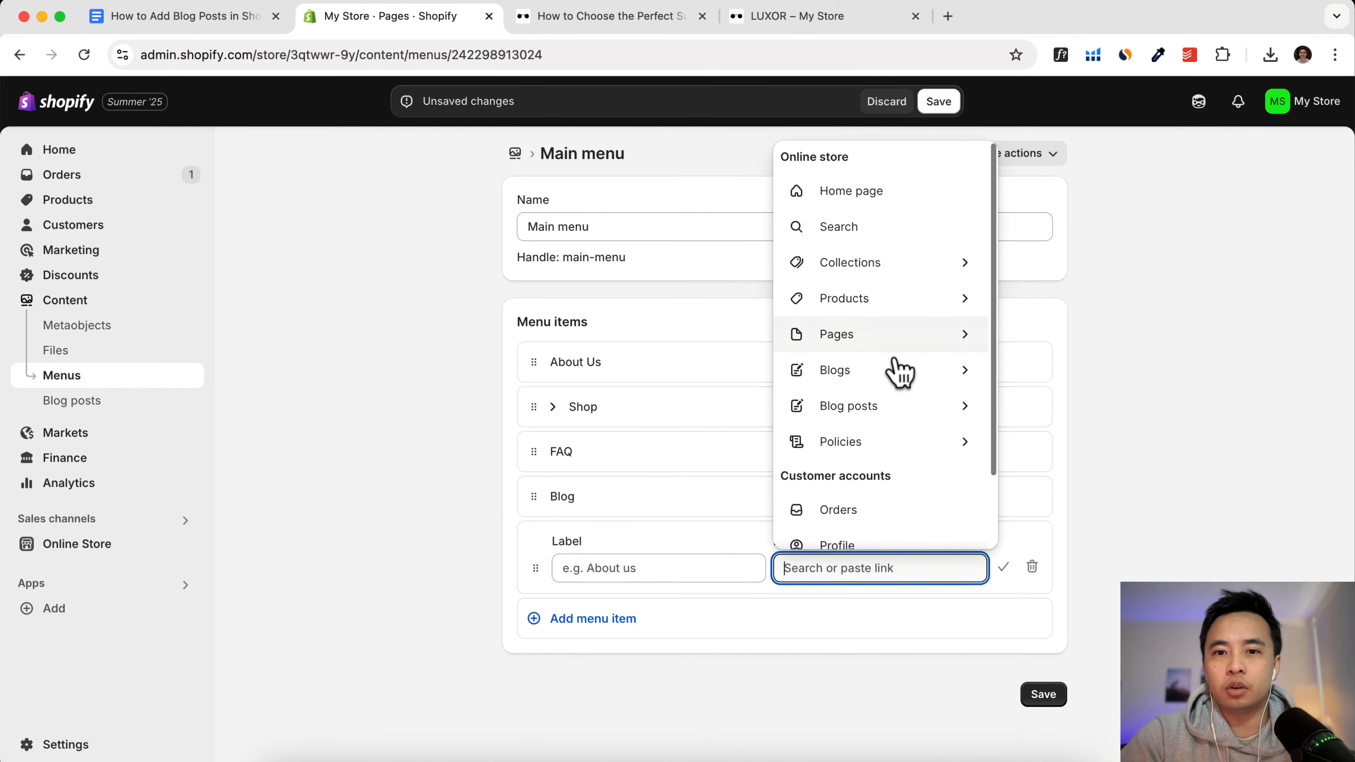
{"action": "left_click", "coordinate": [880, 383]}
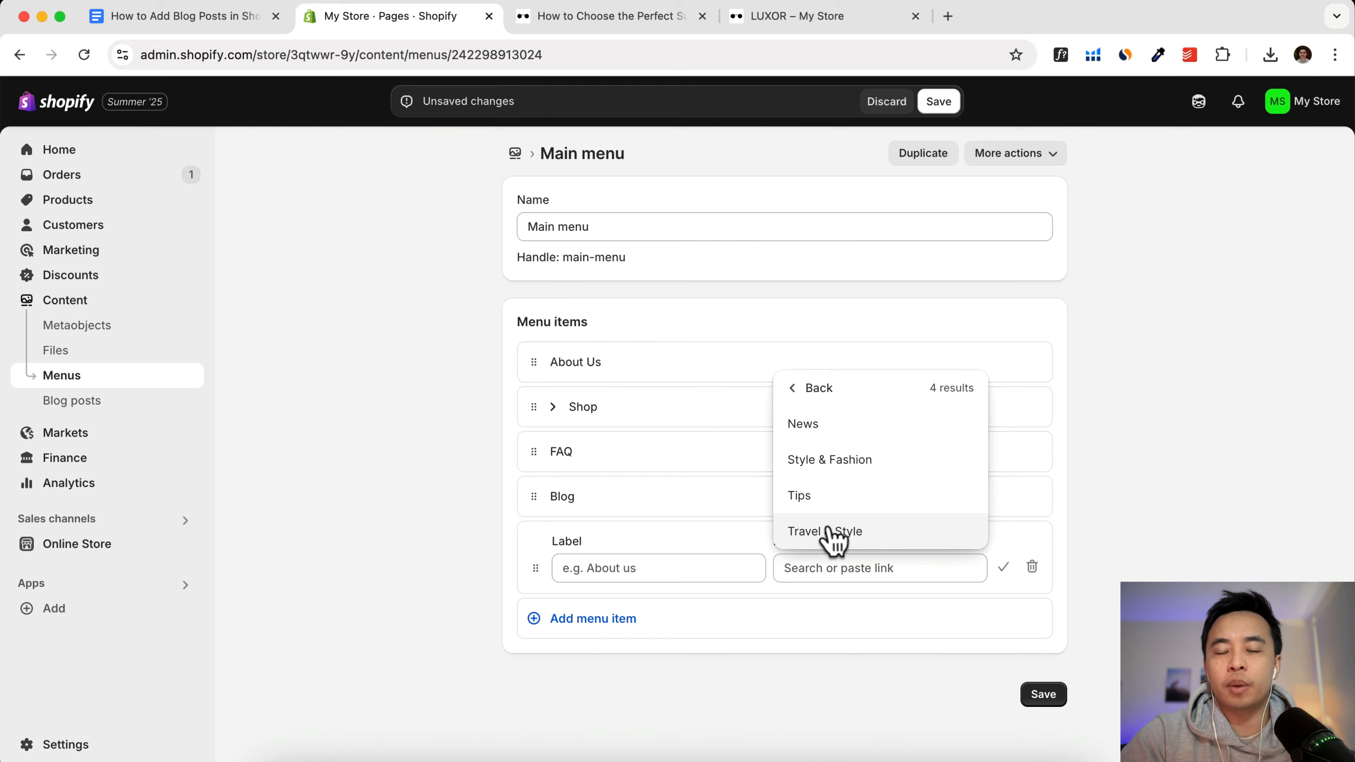
{"action": "left_click", "coordinate": [830, 510]}
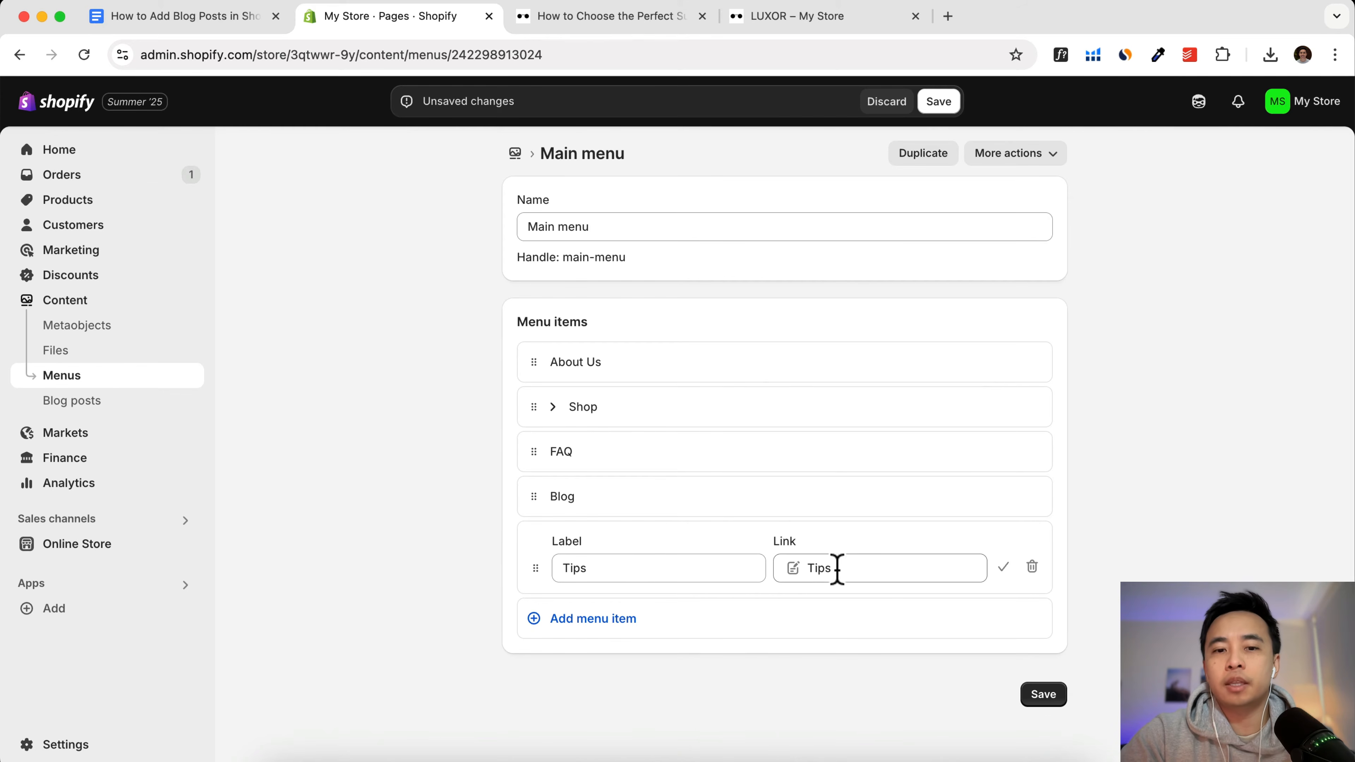
{"action": "left_click", "coordinate": [1004, 567]}
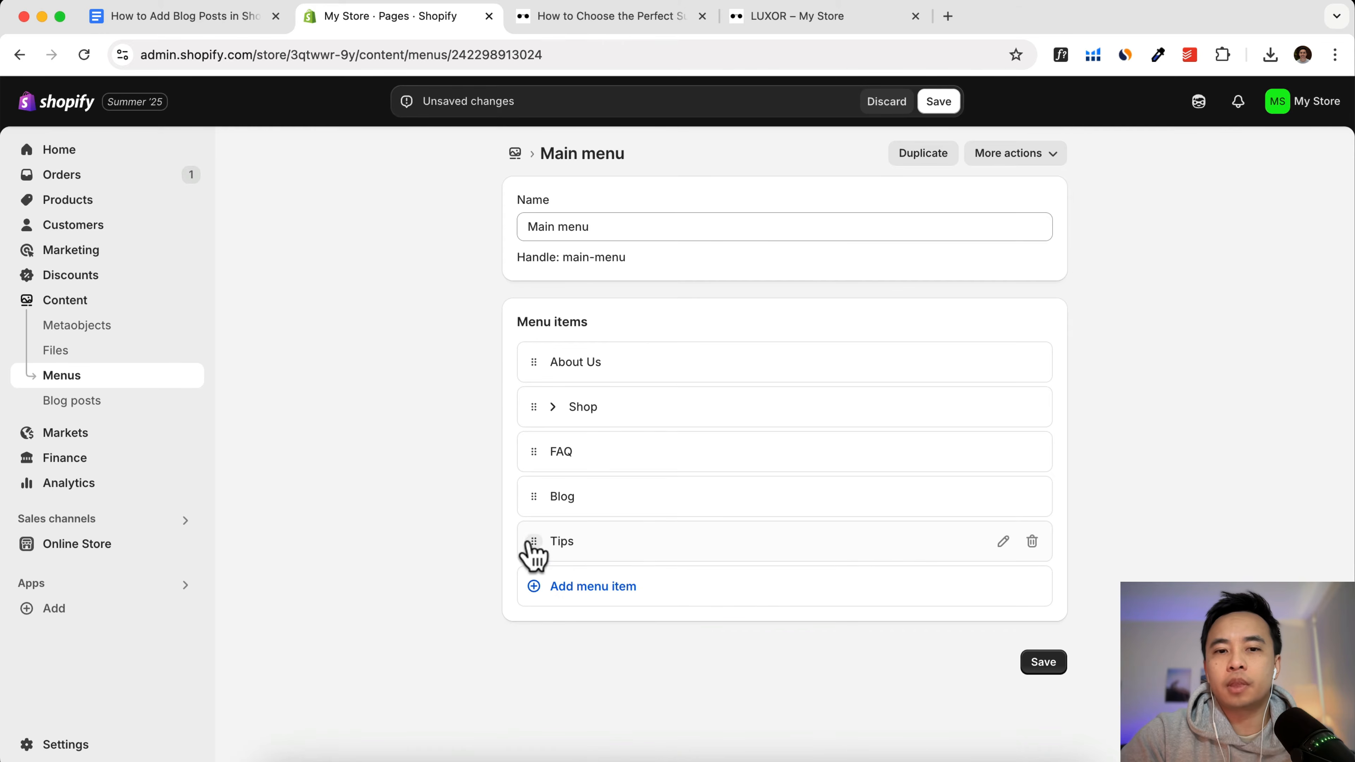
{"action": "left_click_drag", "start_coordinate": [534, 542], "coordinate": [582, 531]}
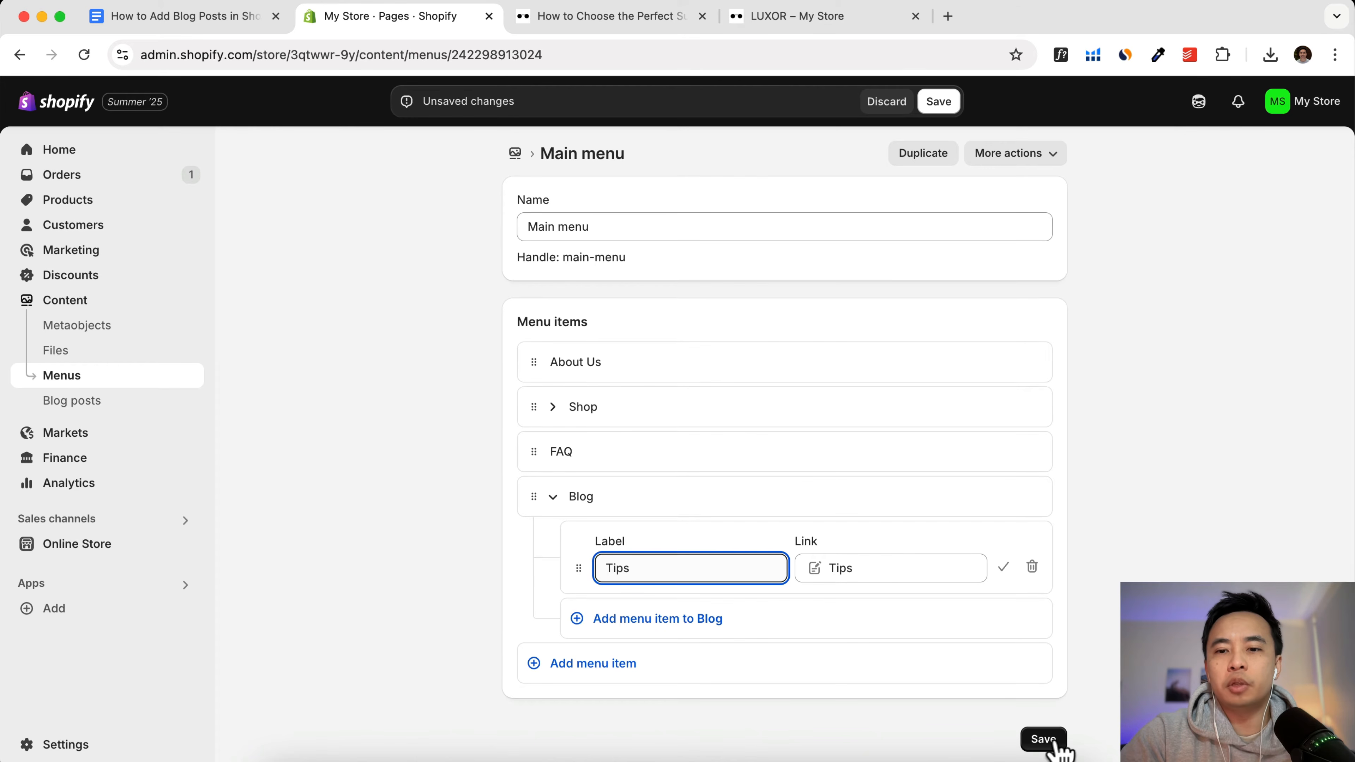
{"action": "left_click", "coordinate": [1043, 739]}
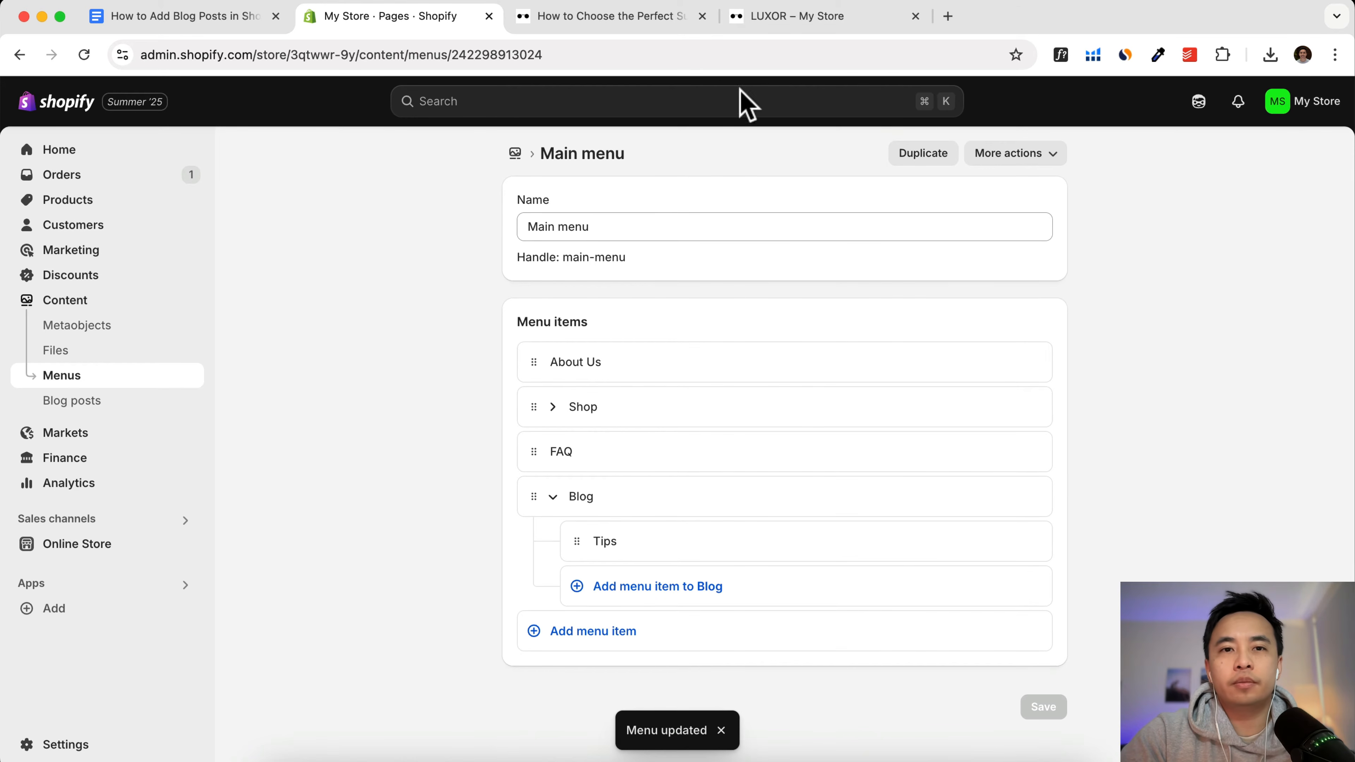
Step: Reload the storefront blog post, open the Tips blog nested under Blog in the header navigation, and look through its posts
{"action": "left_click", "coordinate": [614, 19]}
{"action": "left_click", "coordinate": [92, 53]}
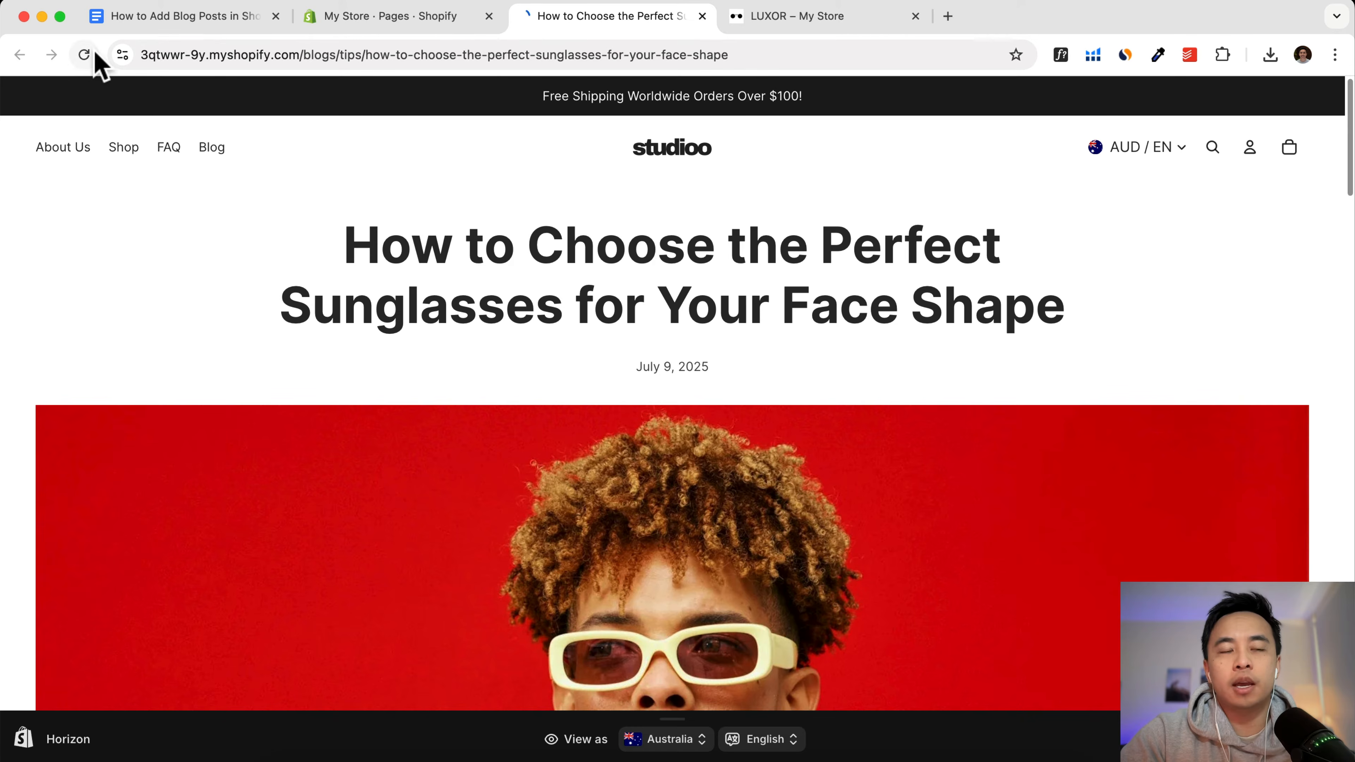
{"action": "mouse_move", "coordinate": [210, 155]}
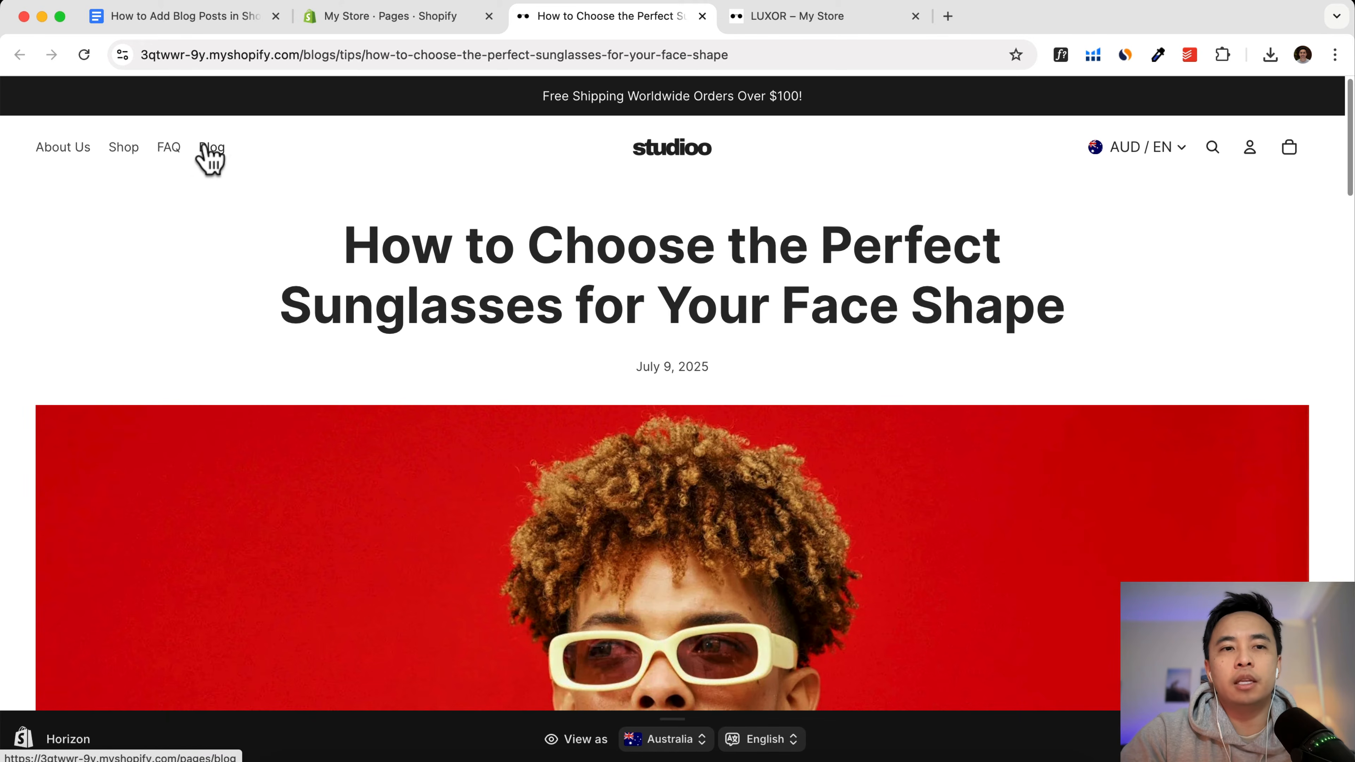
{"action": "left_click", "coordinate": [60, 211]}
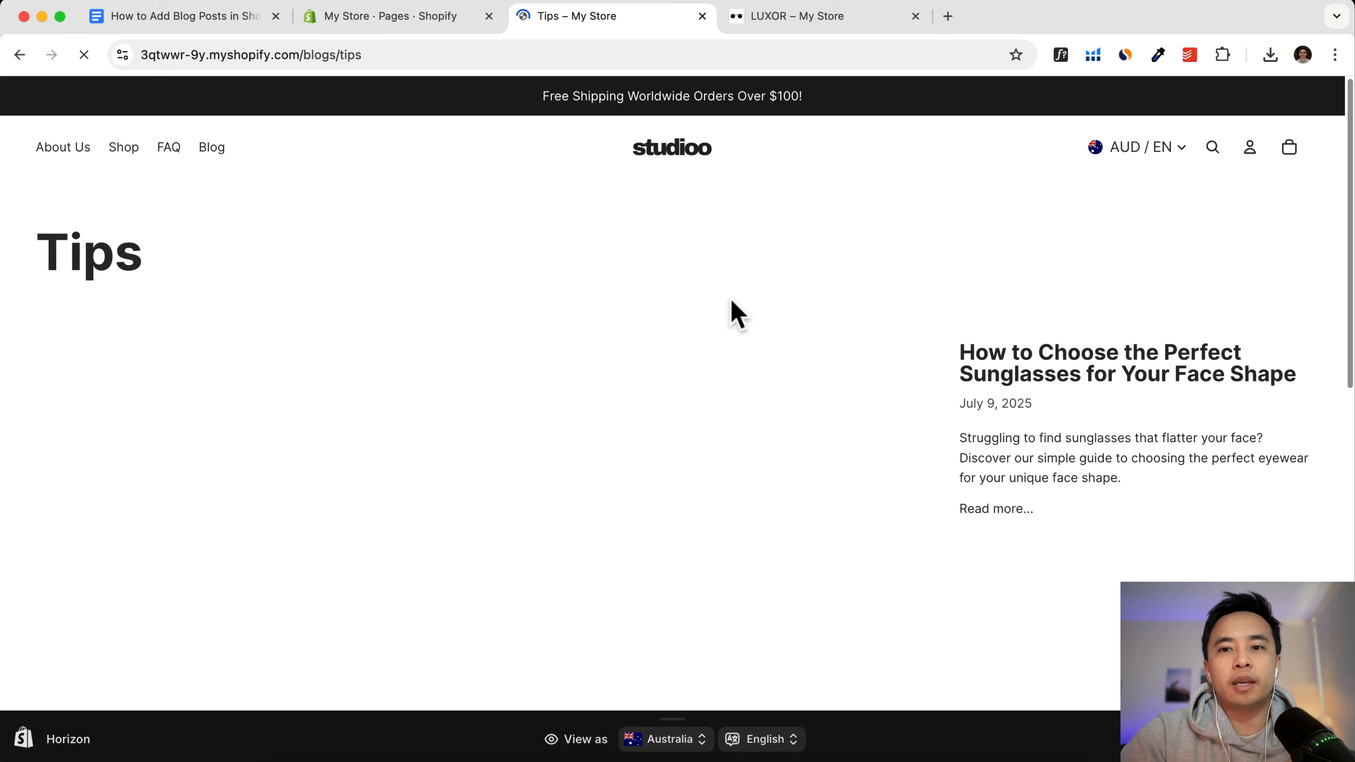
{"action": "scroll", "coordinate": [741, 363], "scroll_direction": "down", "scroll_amount": 10}
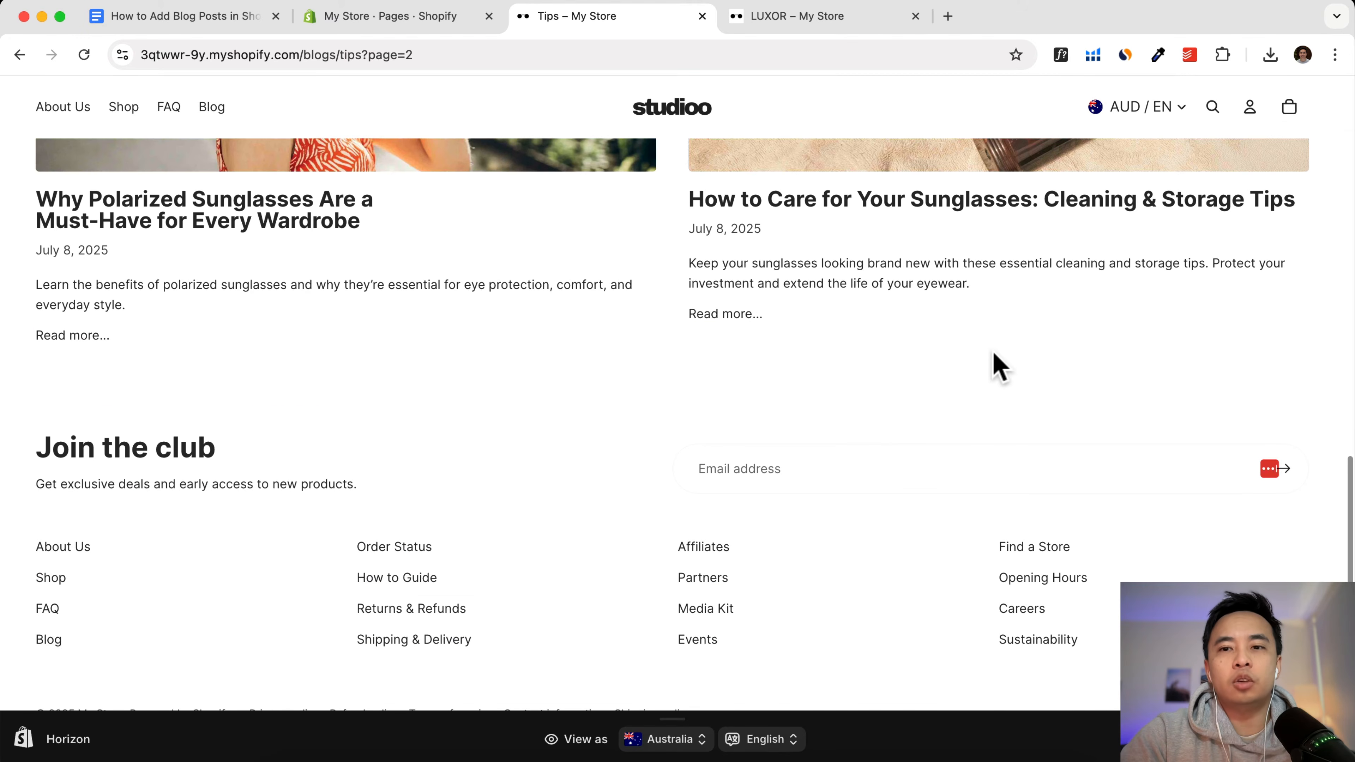
{"action": "scroll", "coordinate": [992, 363], "scroll_direction": "up", "scroll_amount": 10}
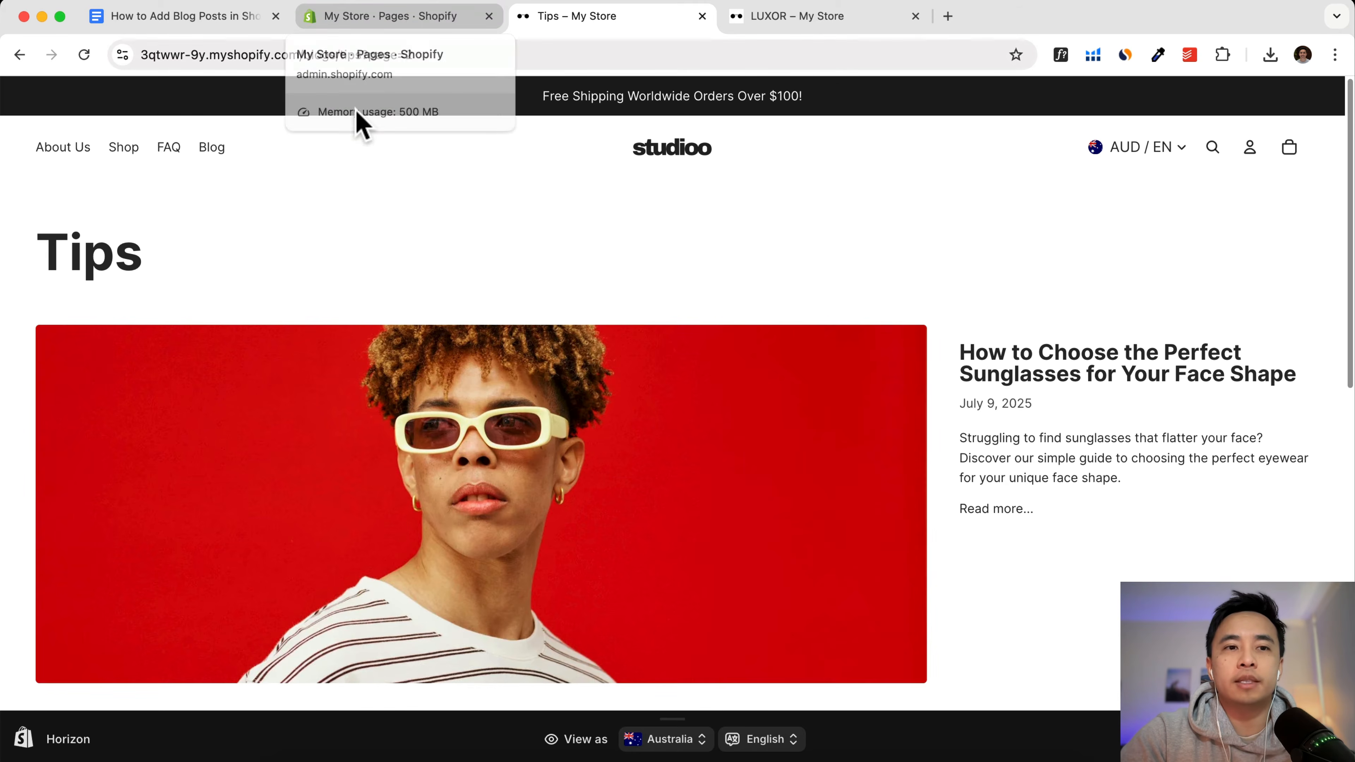
Step: Open the storefront's Blog page from the header navigation and examine its content down to the footer
{"action": "left_click", "coordinate": [210, 152]}
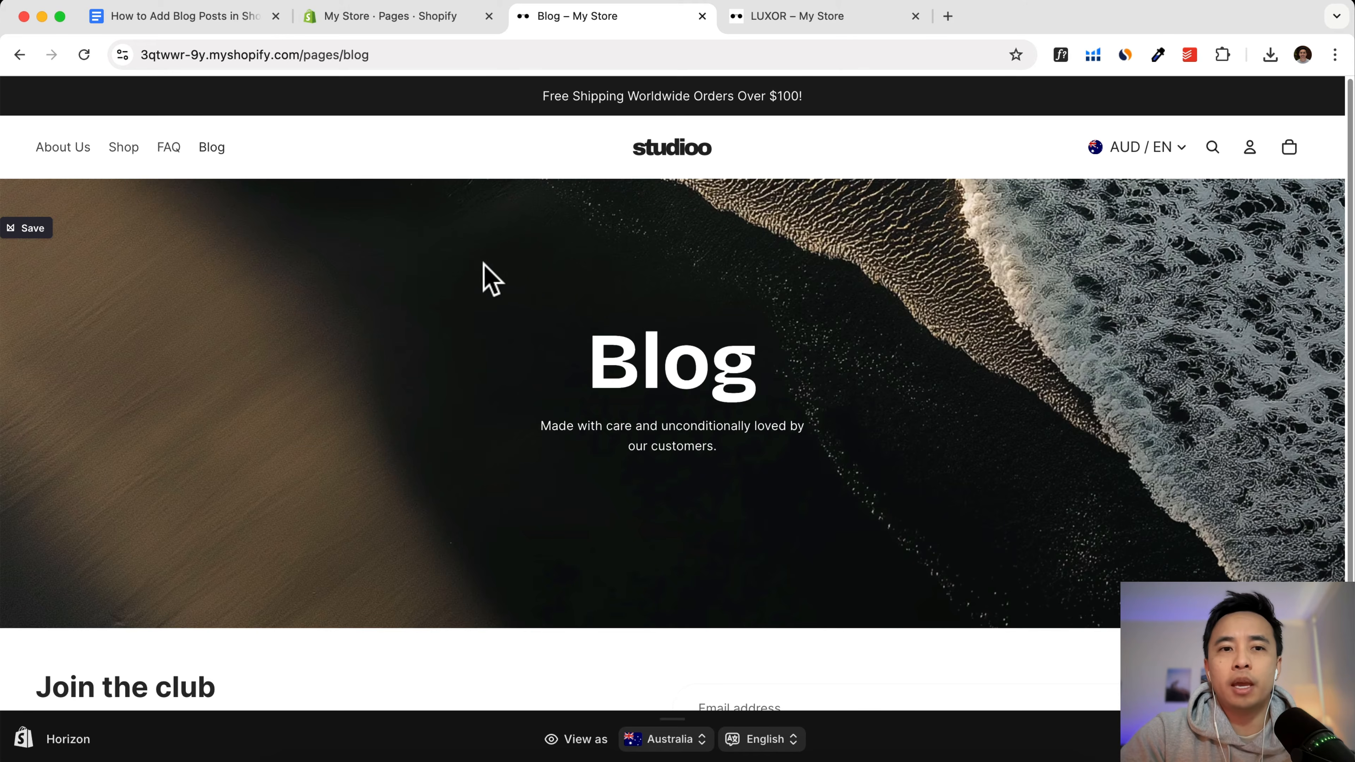
{"action": "scroll", "coordinate": [587, 288], "scroll_direction": "down", "scroll_amount": 5}
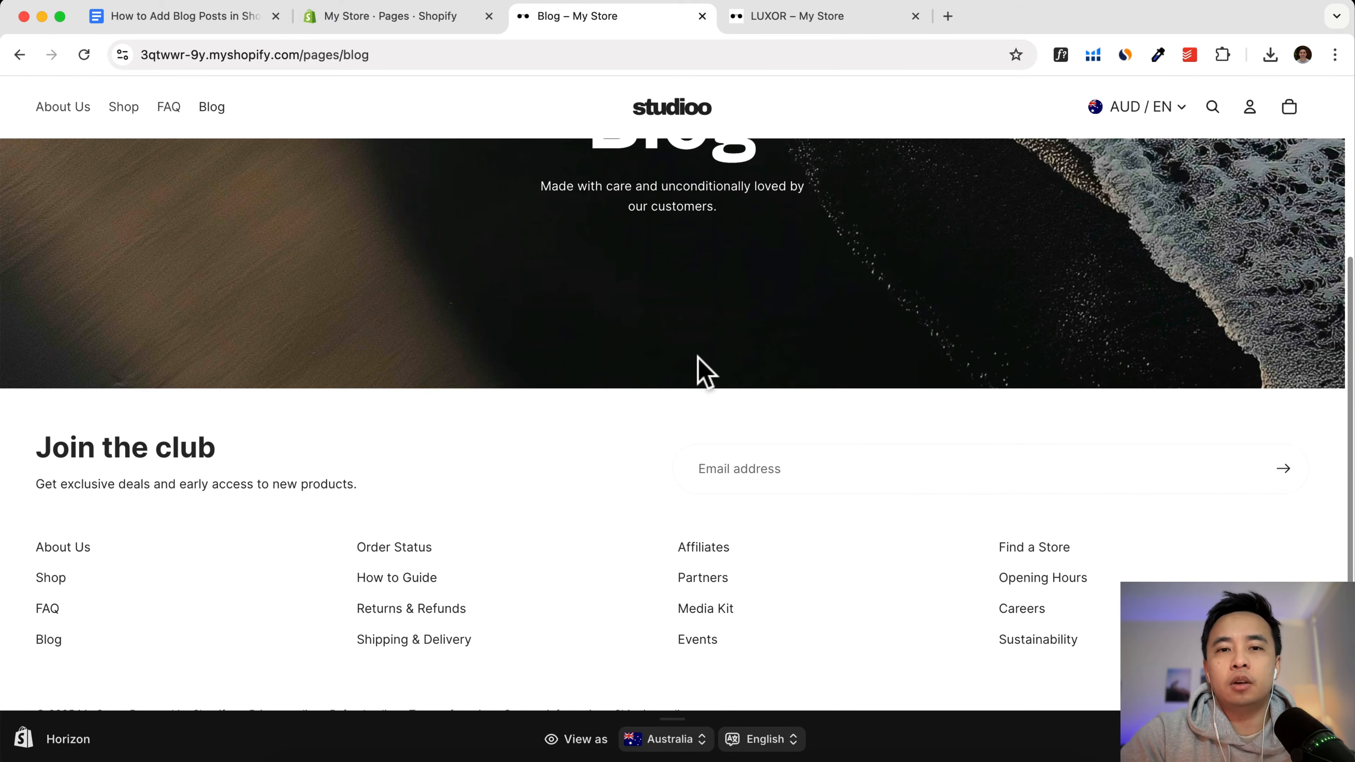
{"action": "scroll", "coordinate": [704, 373], "scroll_direction": "up", "scroll_amount": 5}
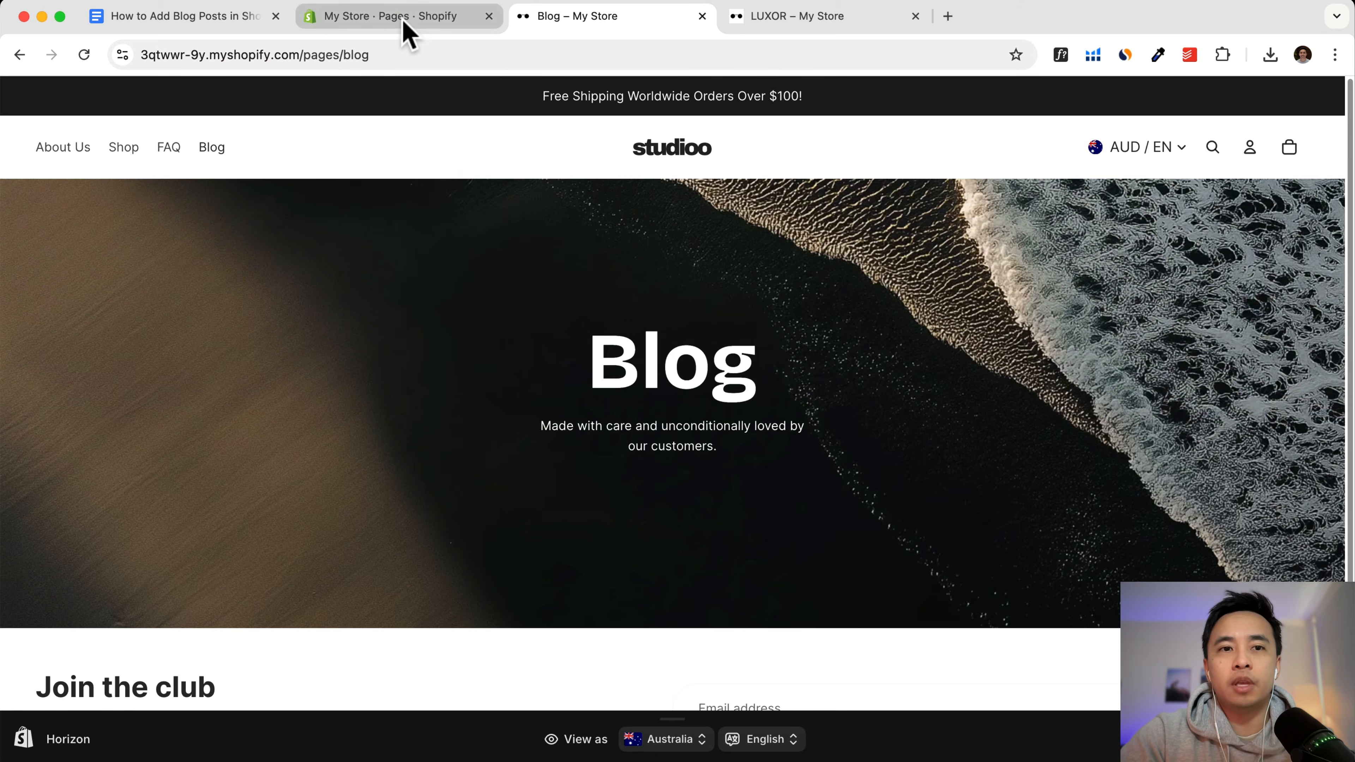
Step: Back in the Shopify admin, customize the Horizon theme and create a page template named "Blog" based on the Default page
{"action": "left_click", "coordinate": [389, 23]}
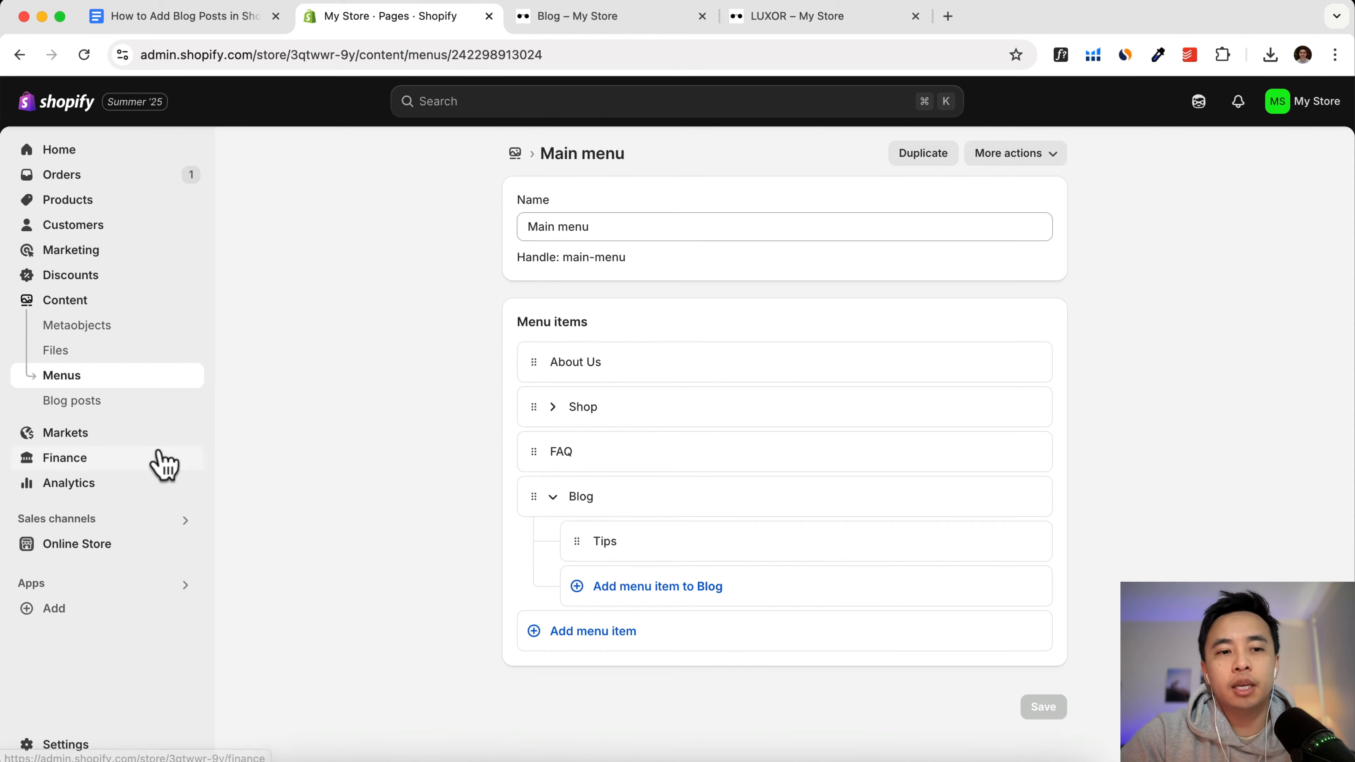
{"action": "left_click", "coordinate": [87, 547]}
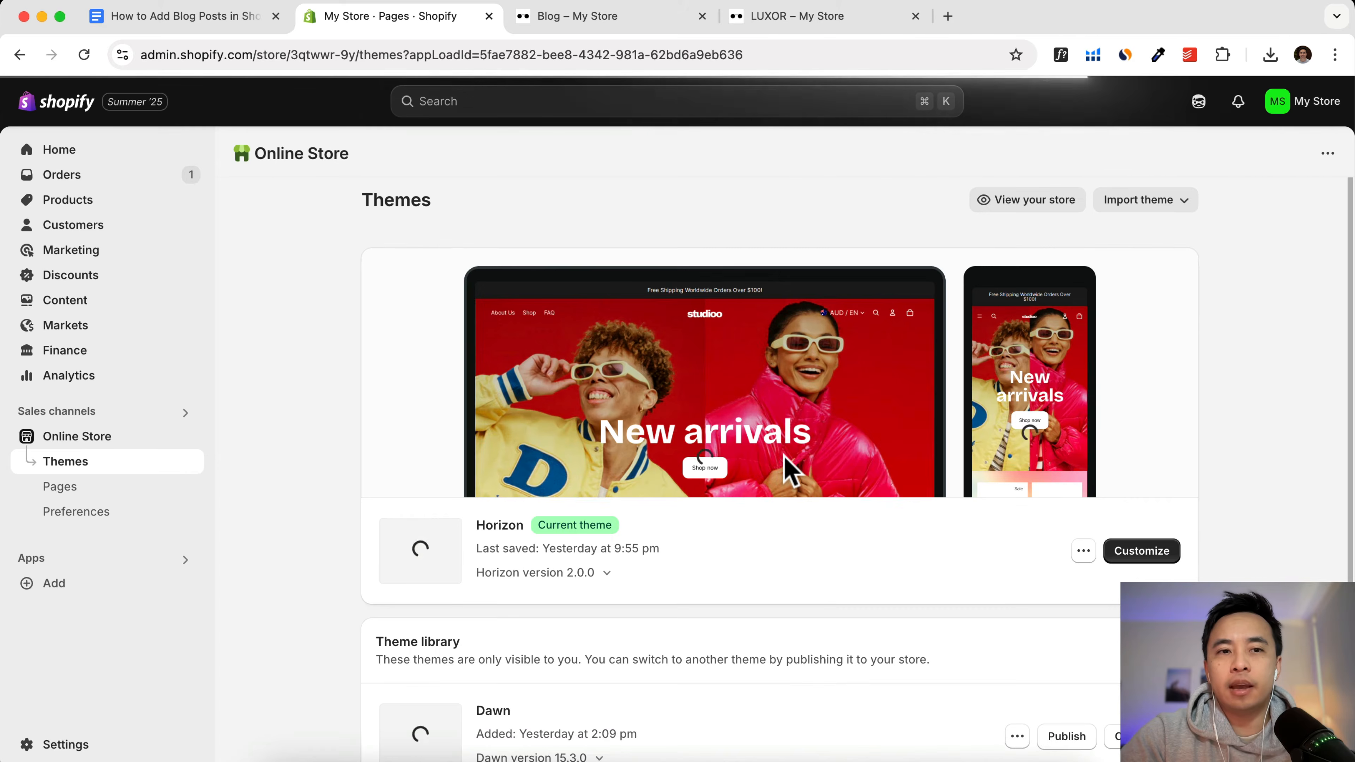
{"action": "left_click", "coordinate": [1114, 612]}
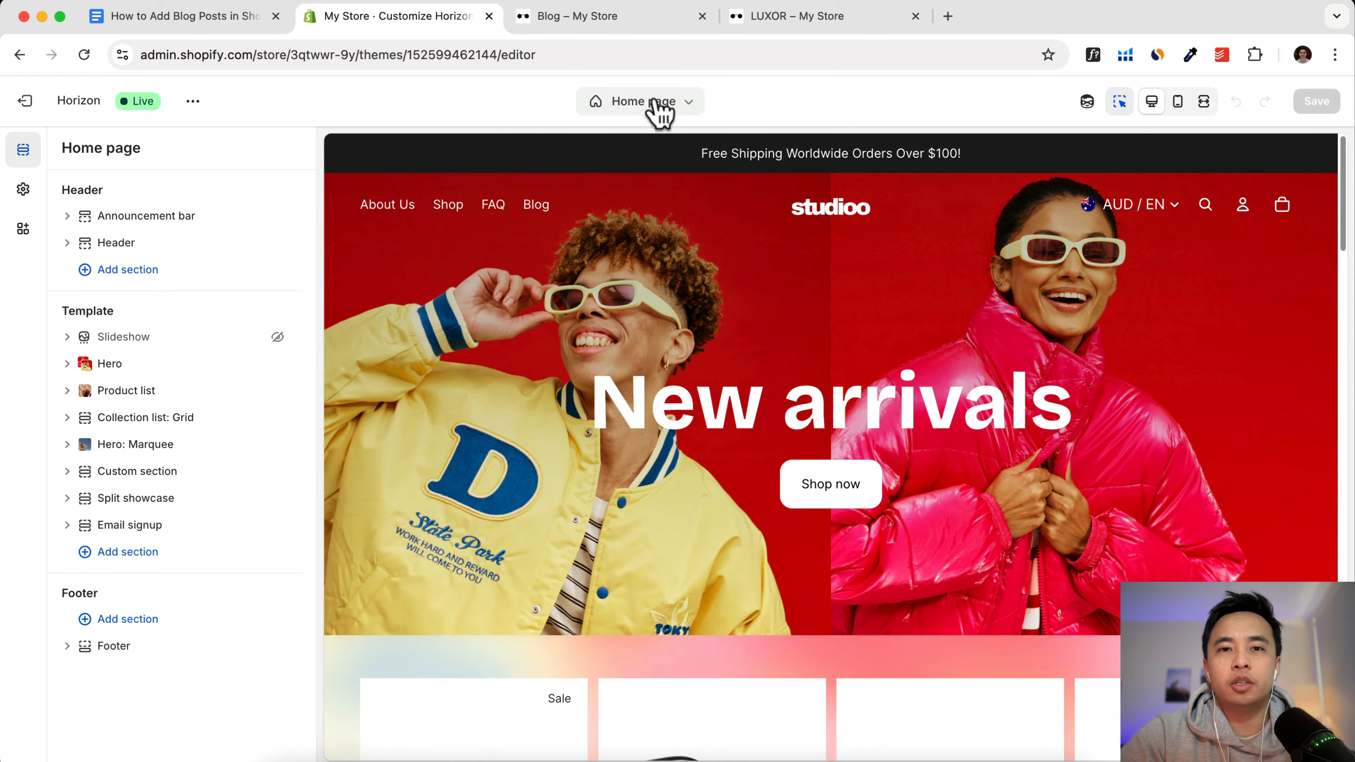
{"action": "left_click", "coordinate": [681, 103]}
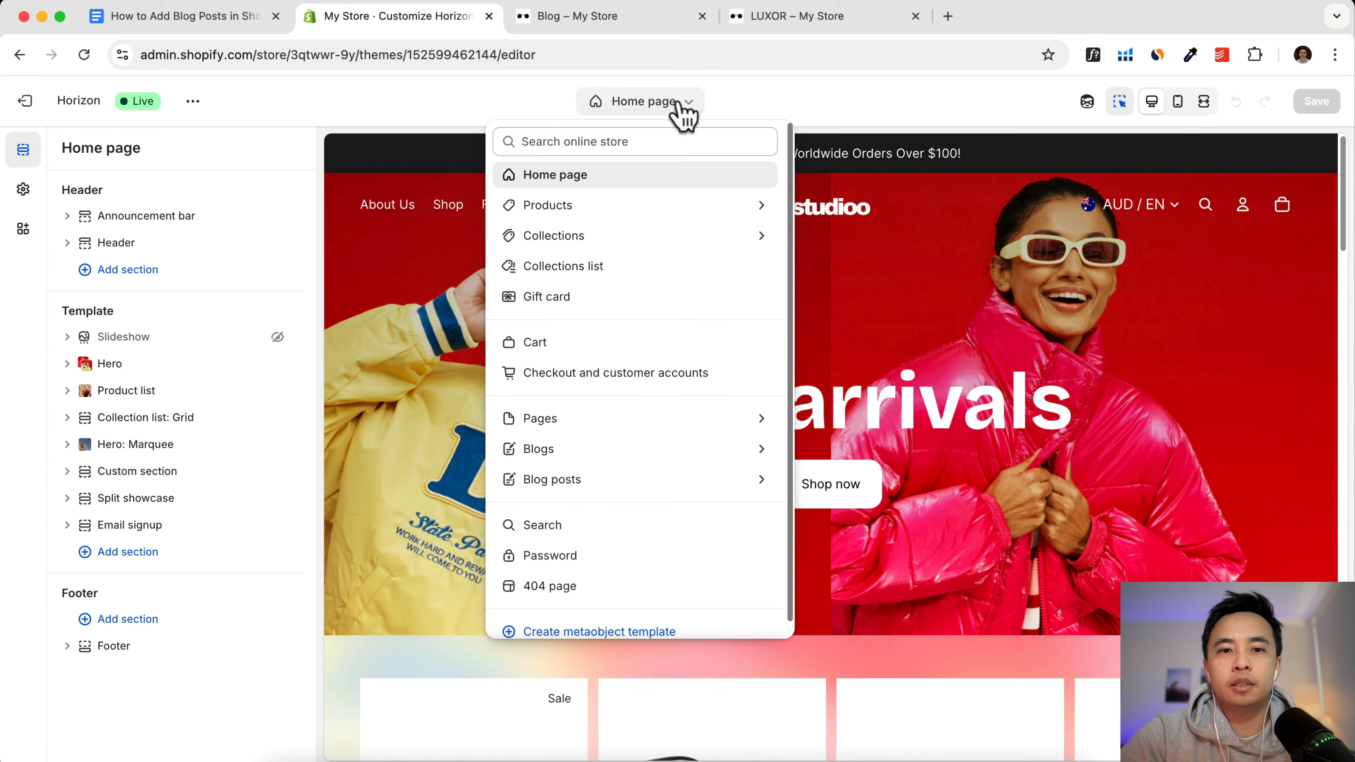
{"action": "left_click", "coordinate": [654, 425]}
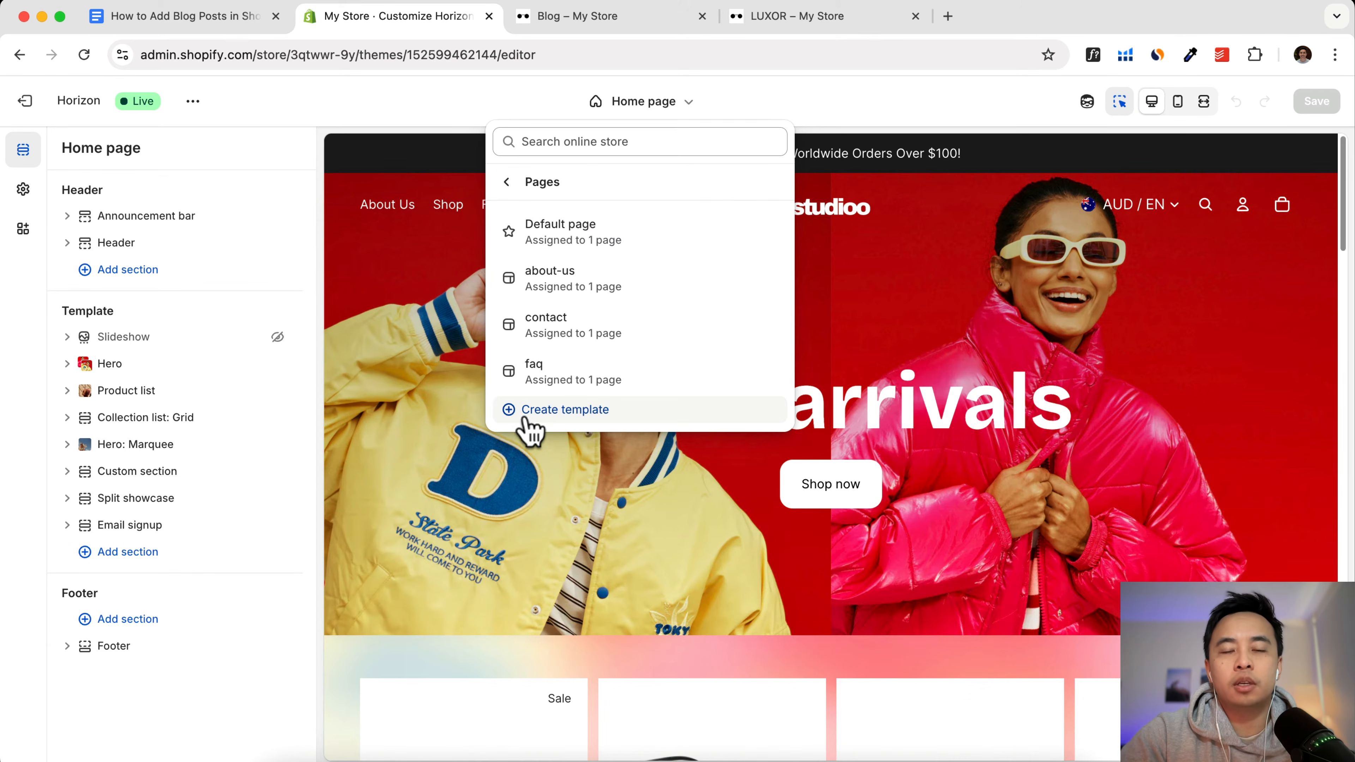
{"action": "left_click", "coordinate": [513, 413]}
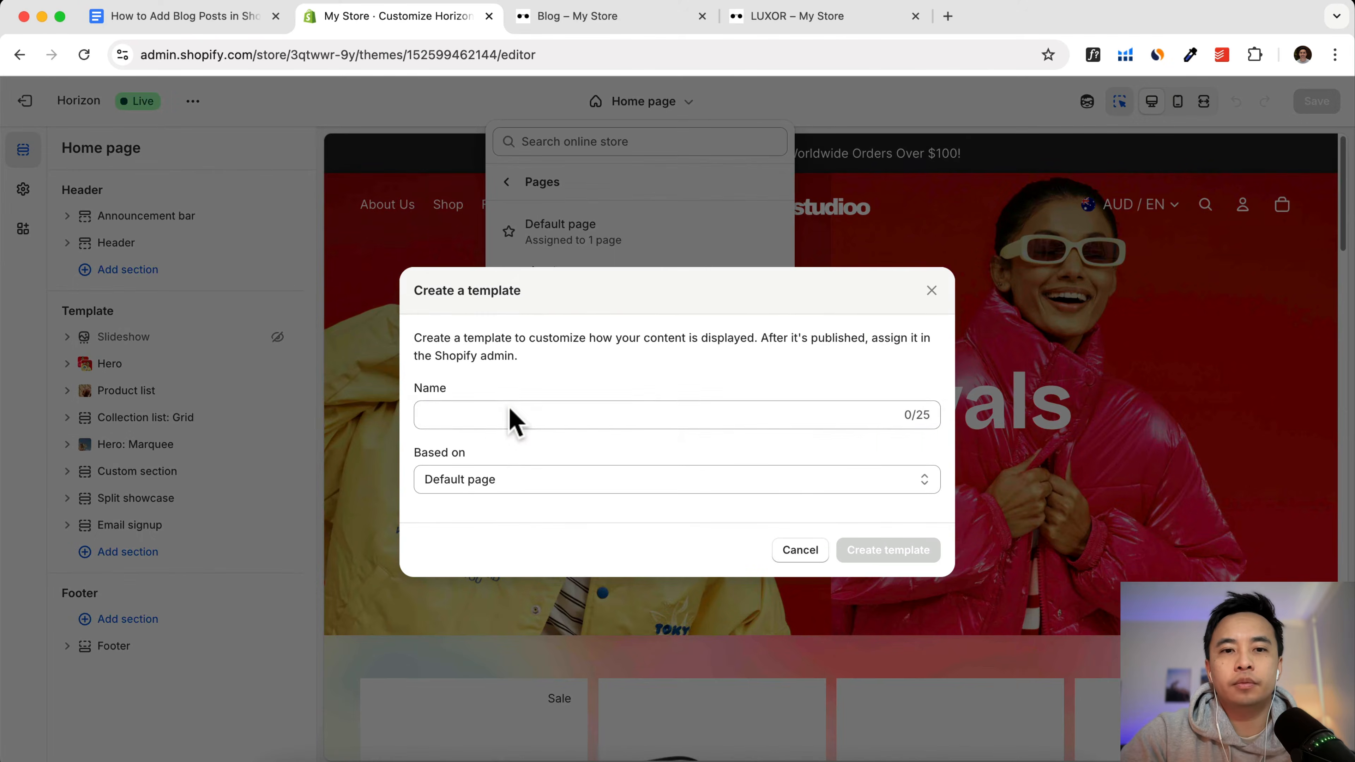
{"action": "left_click", "coordinate": [518, 411]}
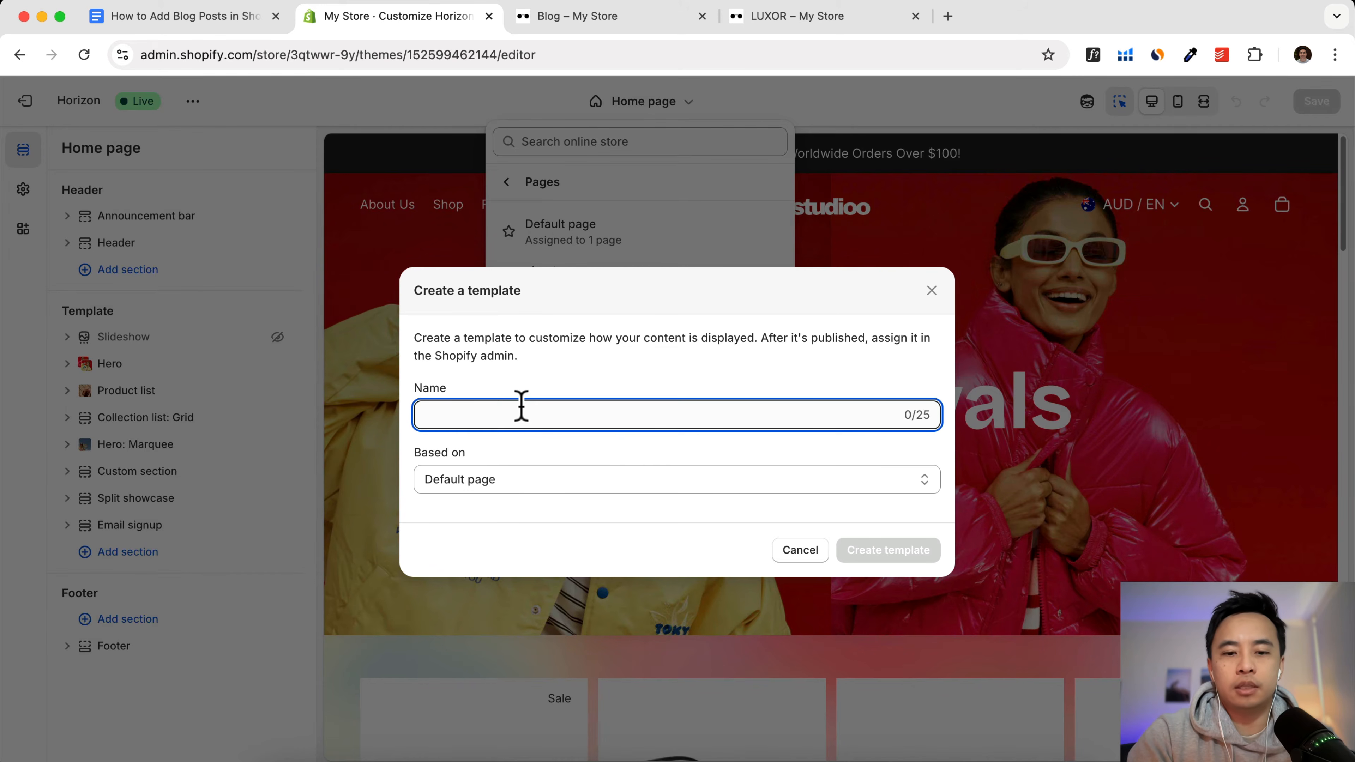
{"action": "type", "text": "Blog"}
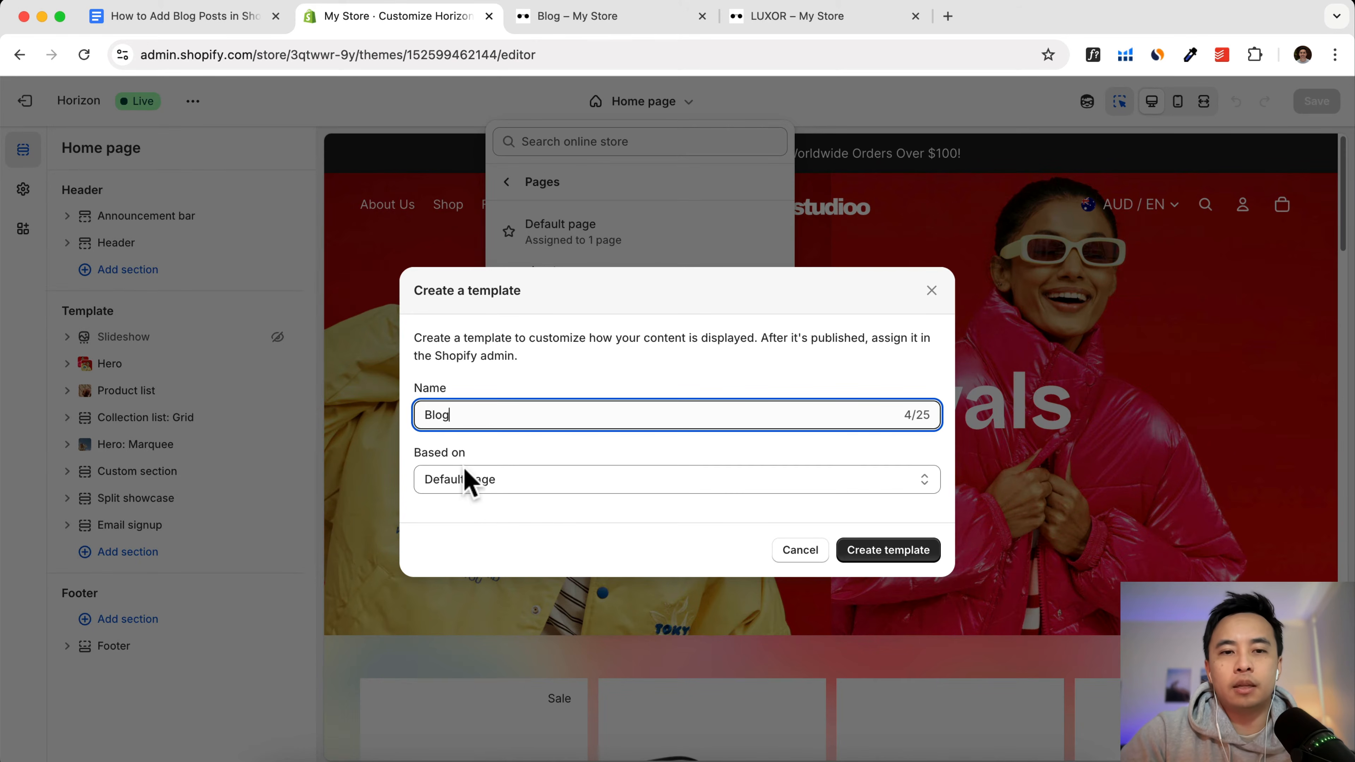
{"action": "left_click_drag", "start_coordinate": [469, 455], "coordinate": [420, 455]}
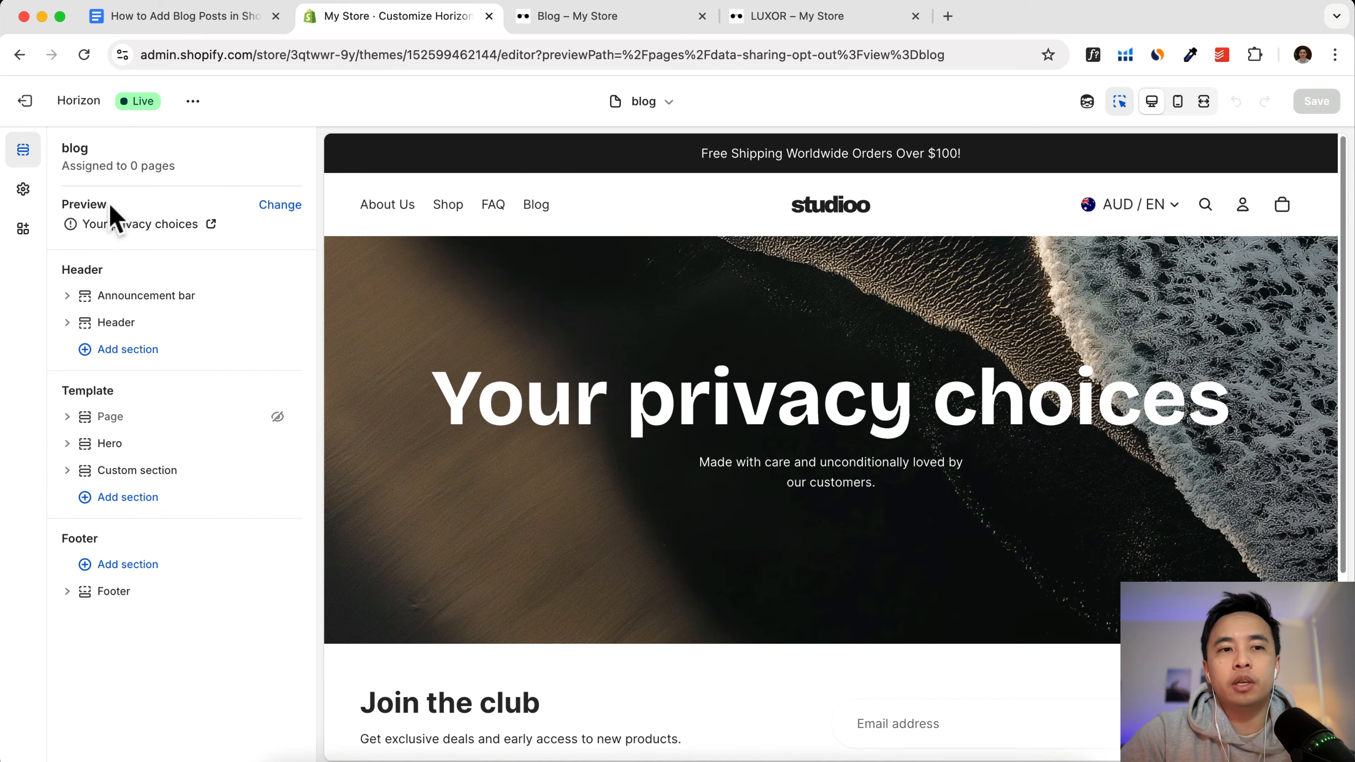
Step: Change the blog template's preview page to Blog
{"action": "left_click_drag", "start_coordinate": [109, 205], "coordinate": [72, 203]}
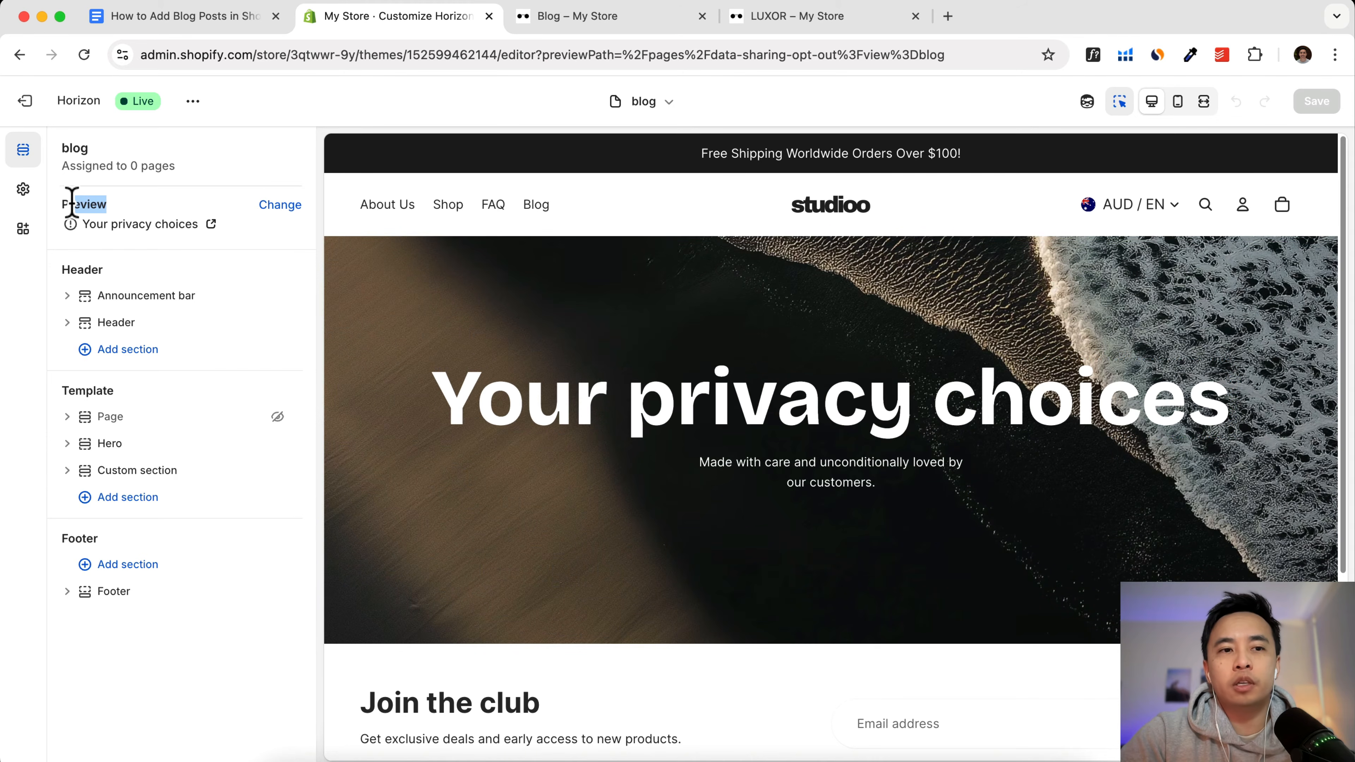
{"action": "left_click", "coordinate": [276, 207]}
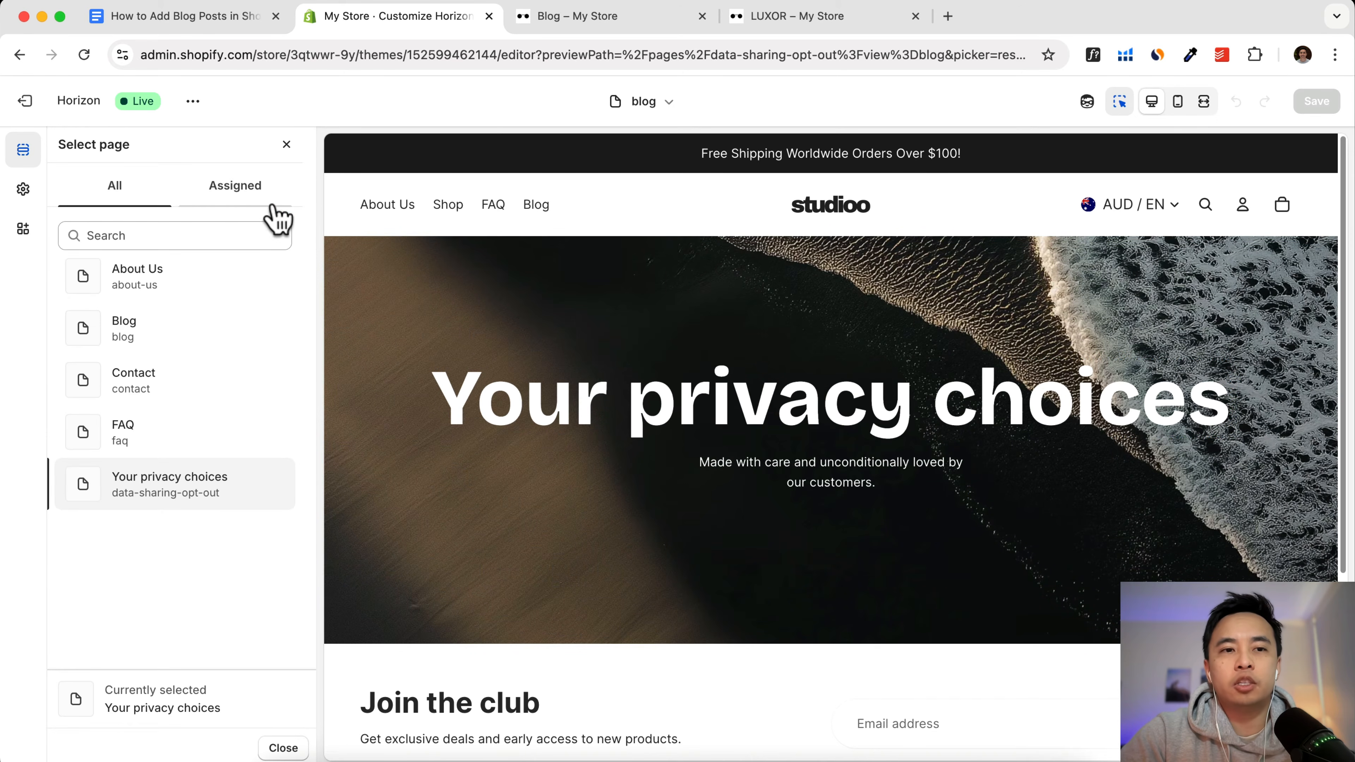
{"action": "left_click", "coordinate": [126, 328]}
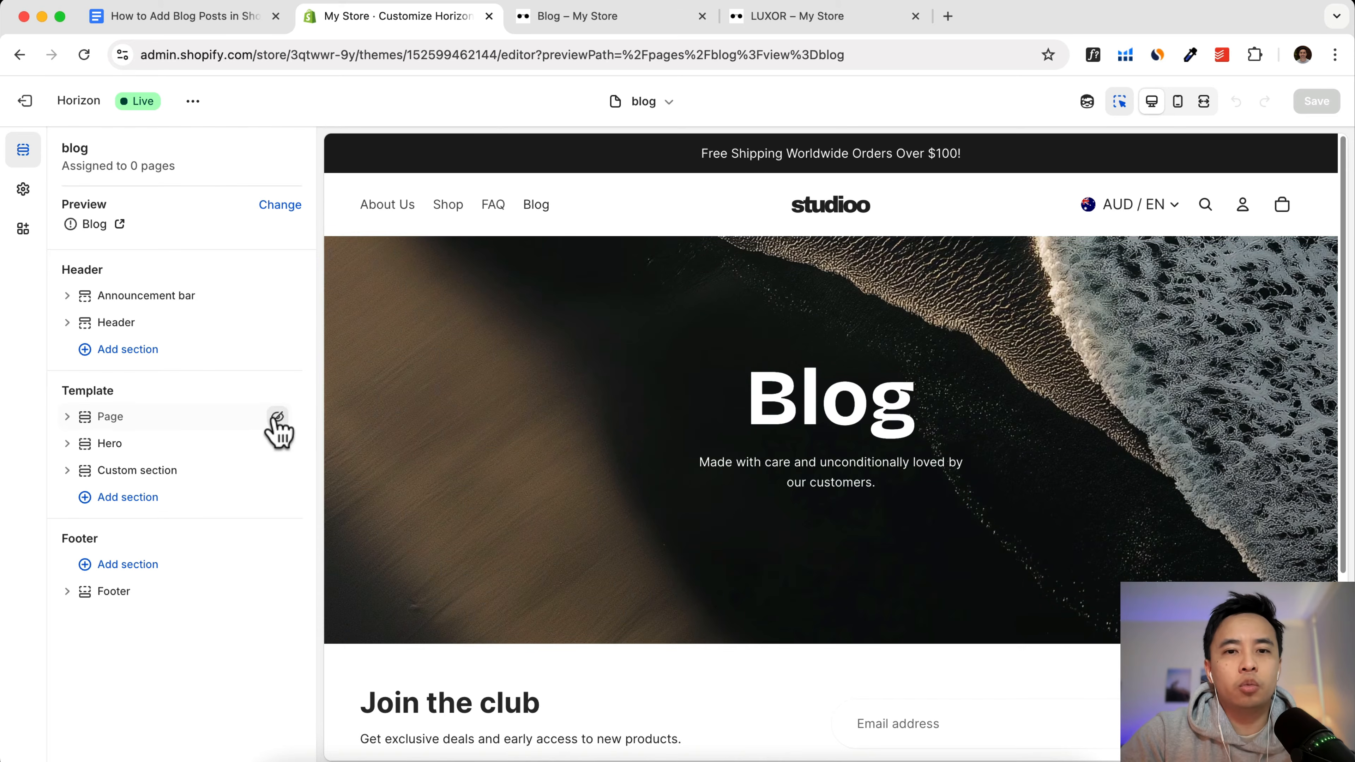
Step: Remove the Hero and Custom section from the blog template
{"action": "left_click", "coordinate": [469, 408]}
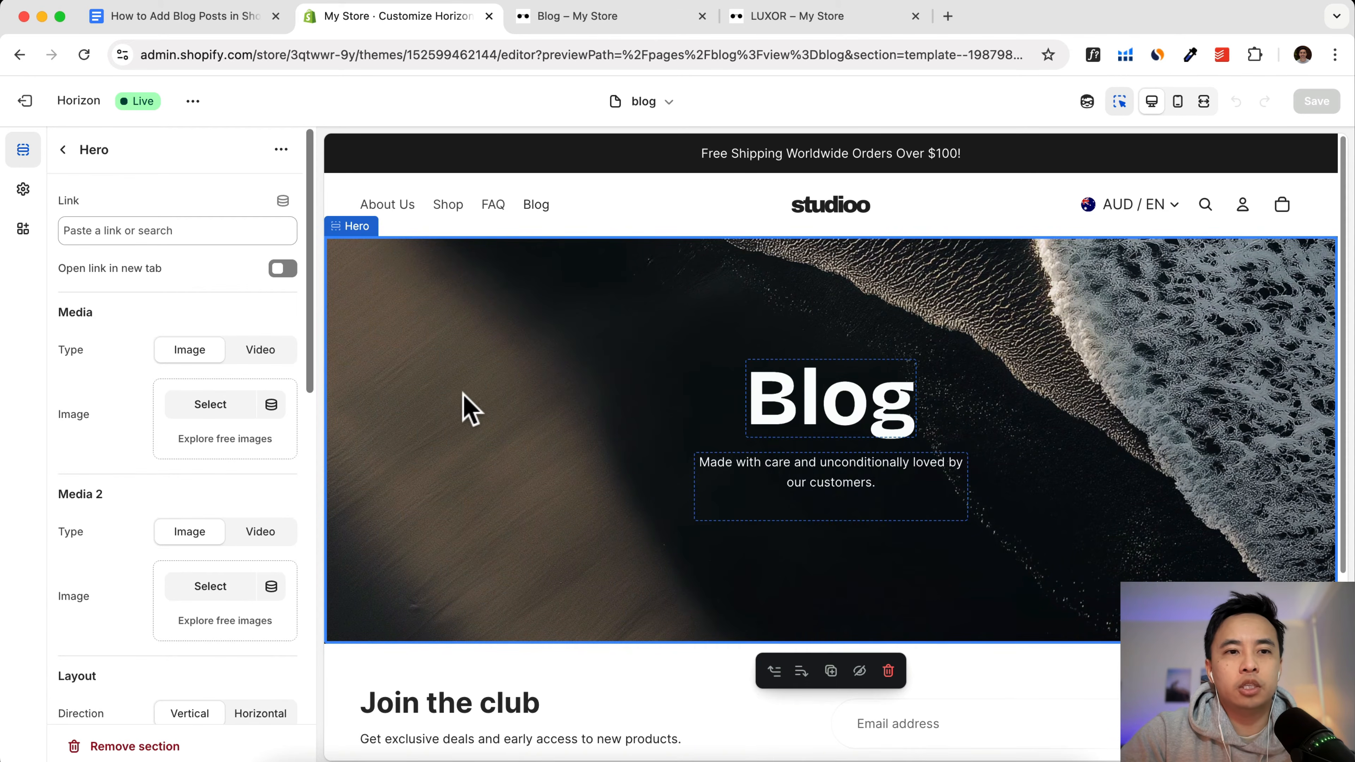
{"action": "left_click", "coordinate": [64, 151]}
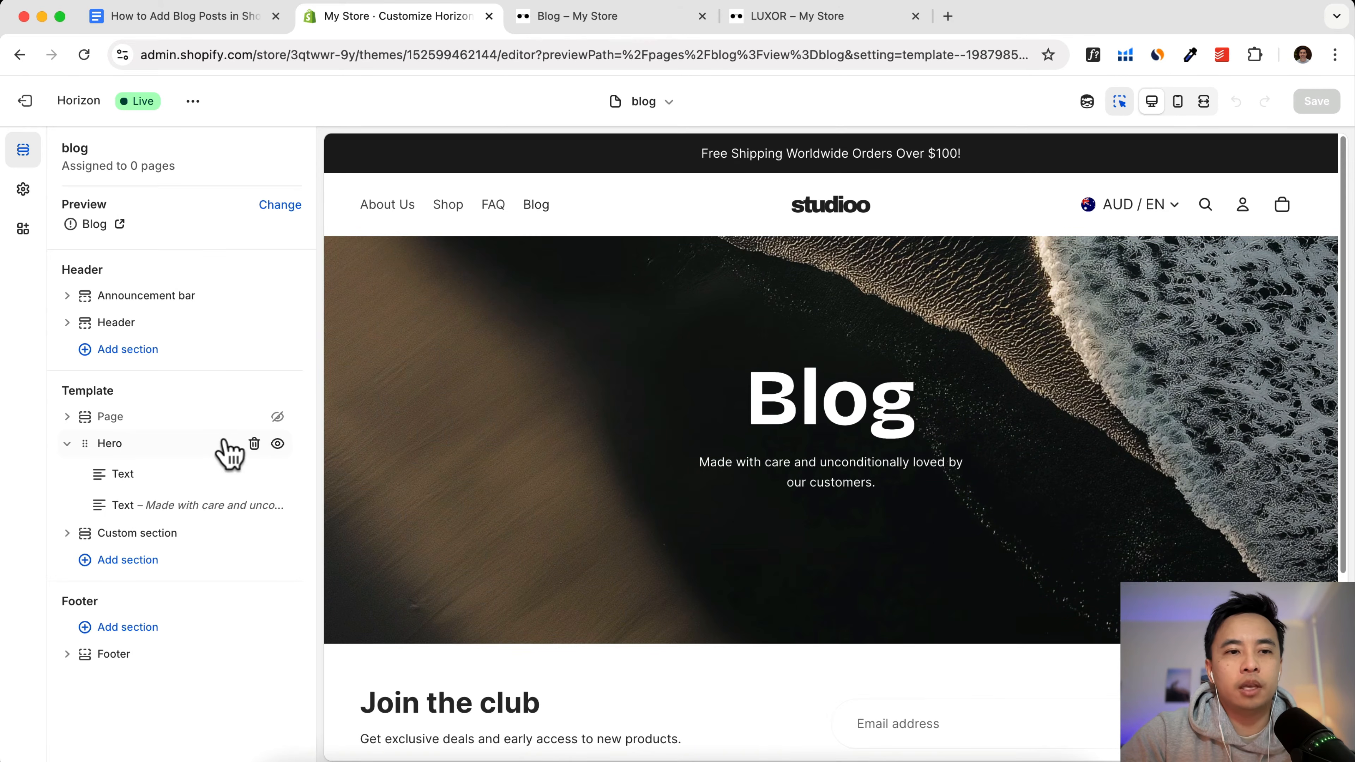
{"action": "left_click", "coordinate": [254, 444]}
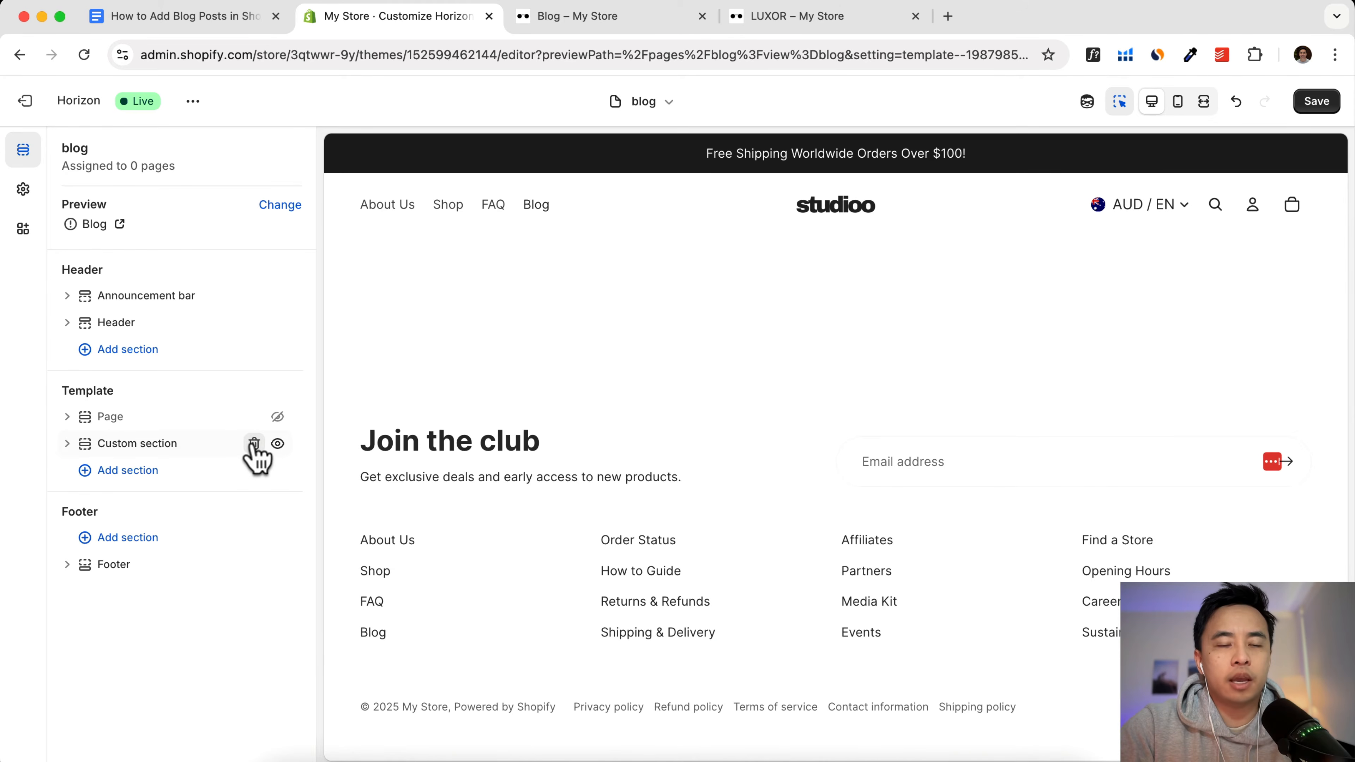
{"action": "left_click", "coordinate": [254, 443]}
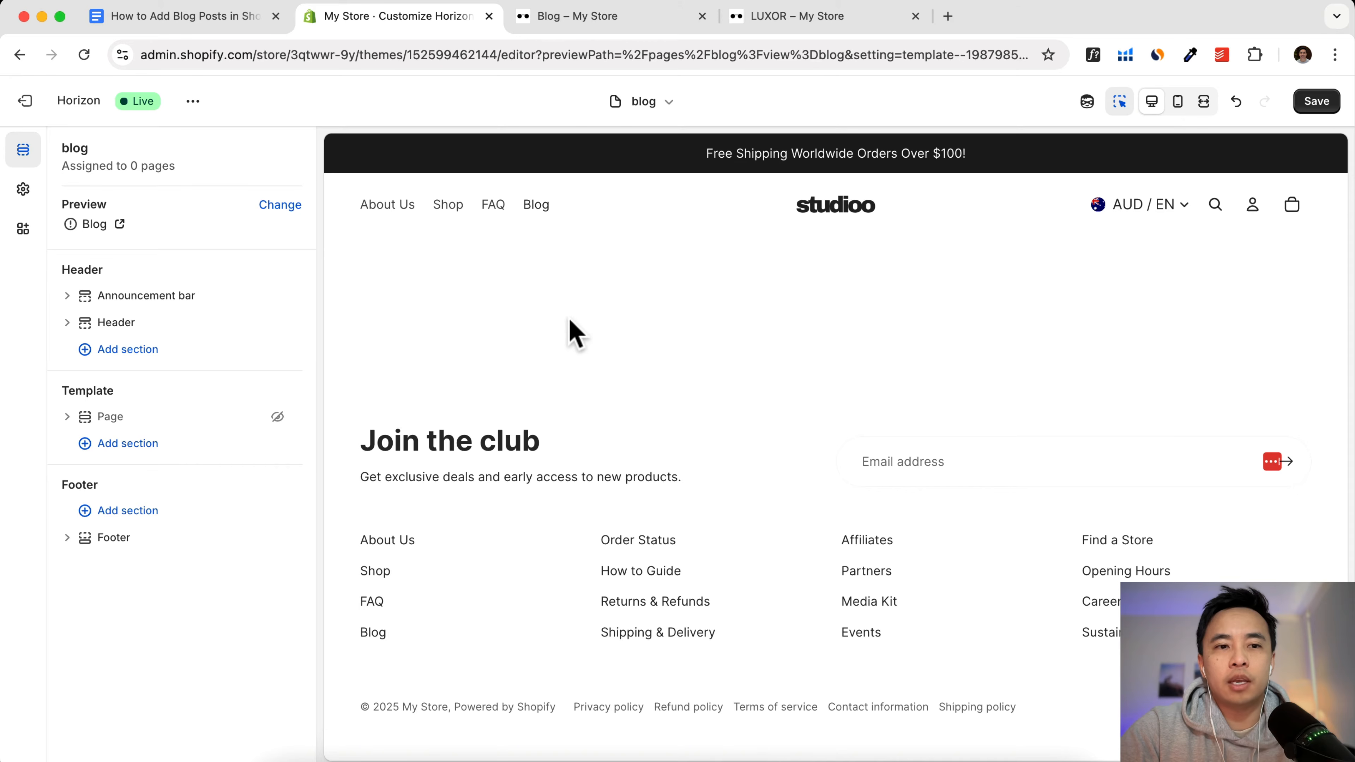
Step: Add a Hero section to the blog template and replace its "New arrivals" heading with the page's dynamic Title
{"action": "left_click", "coordinate": [87, 448]}
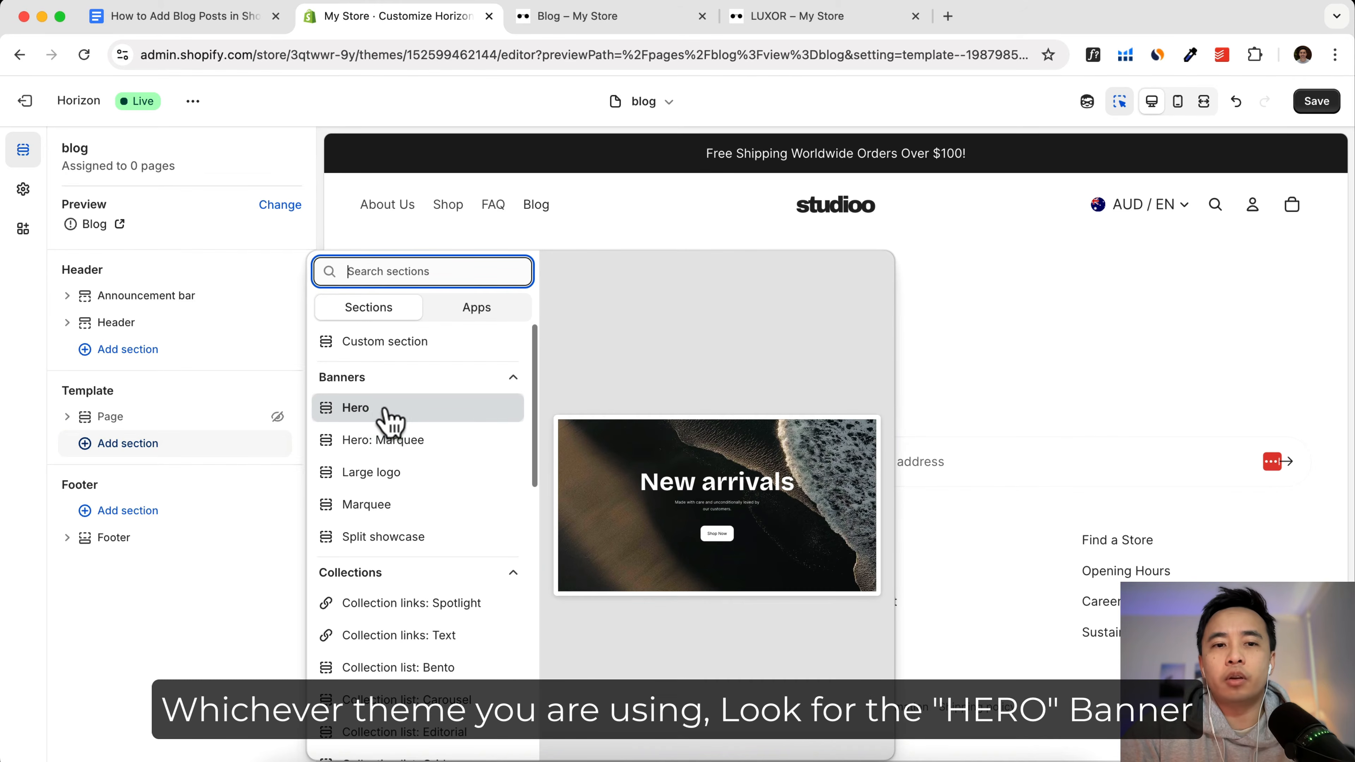
{"action": "left_click", "coordinate": [384, 419]}
{"action": "left_click", "coordinate": [1002, 397]}
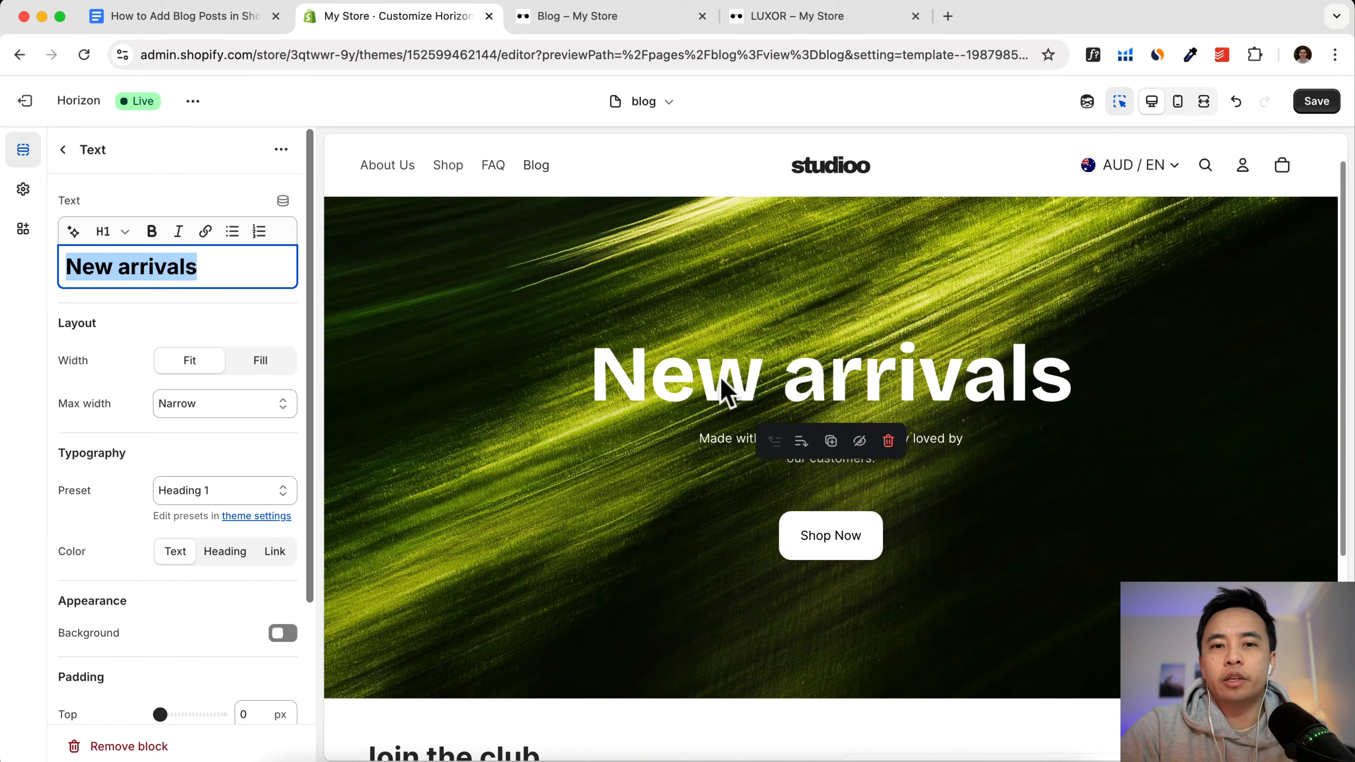
{"action": "left_click_drag", "start_coordinate": [202, 267], "coordinate": [58, 265]}
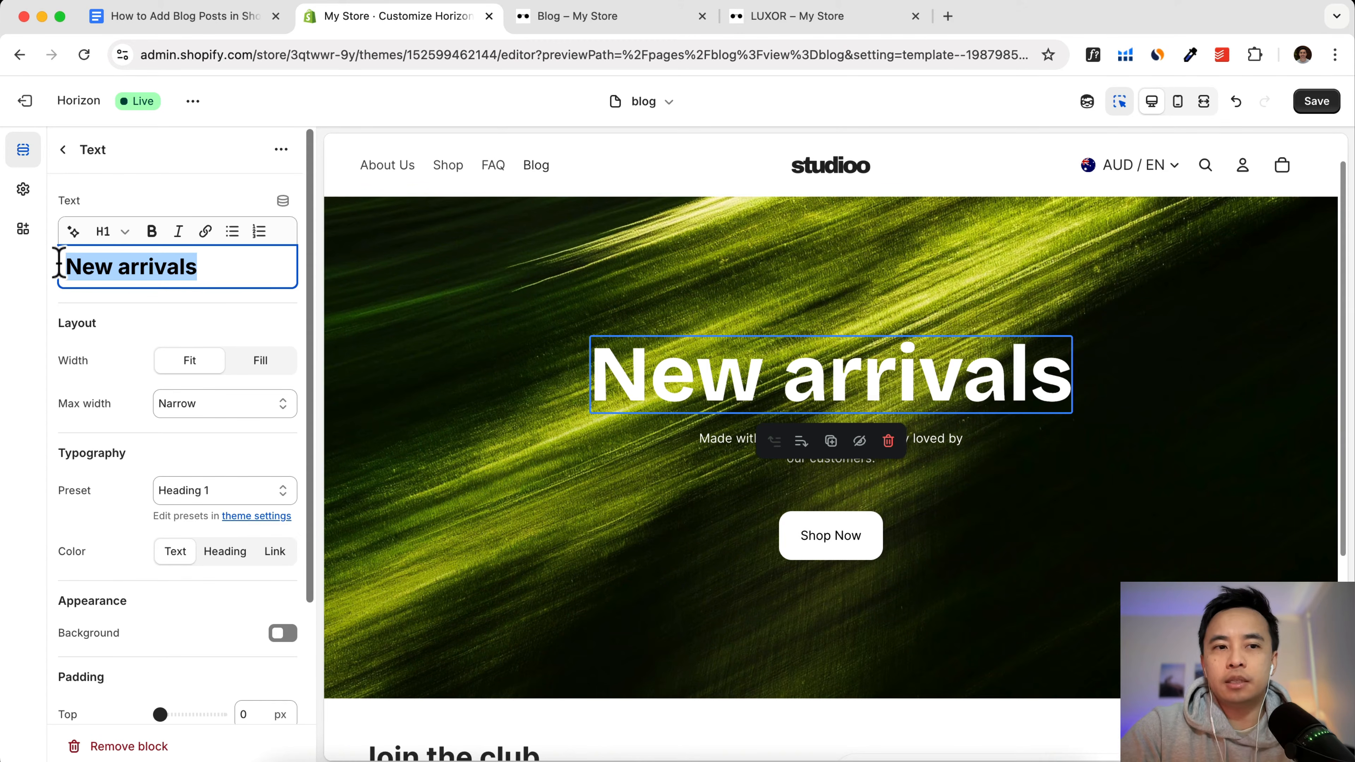
{"action": "key", "text": "BackSpace"}
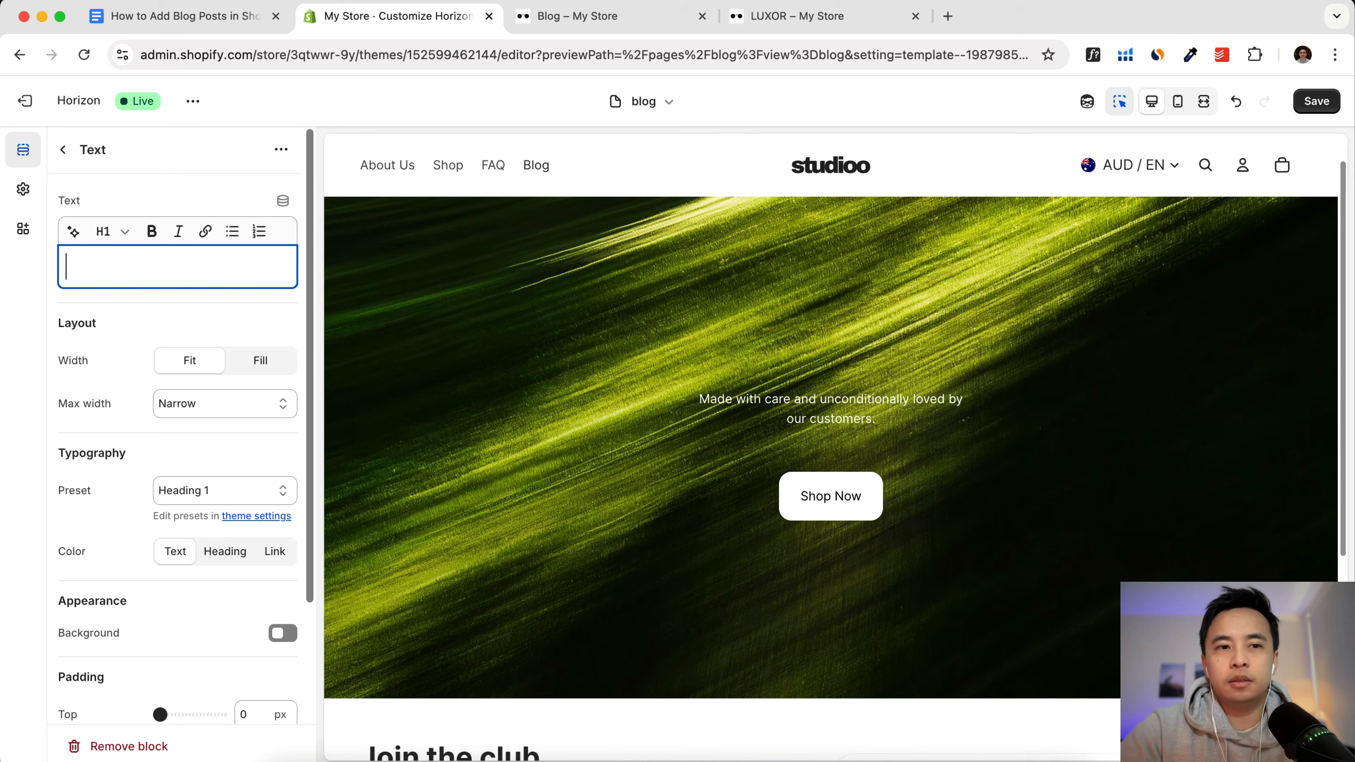
{"action": "left_click", "coordinate": [283, 200]}
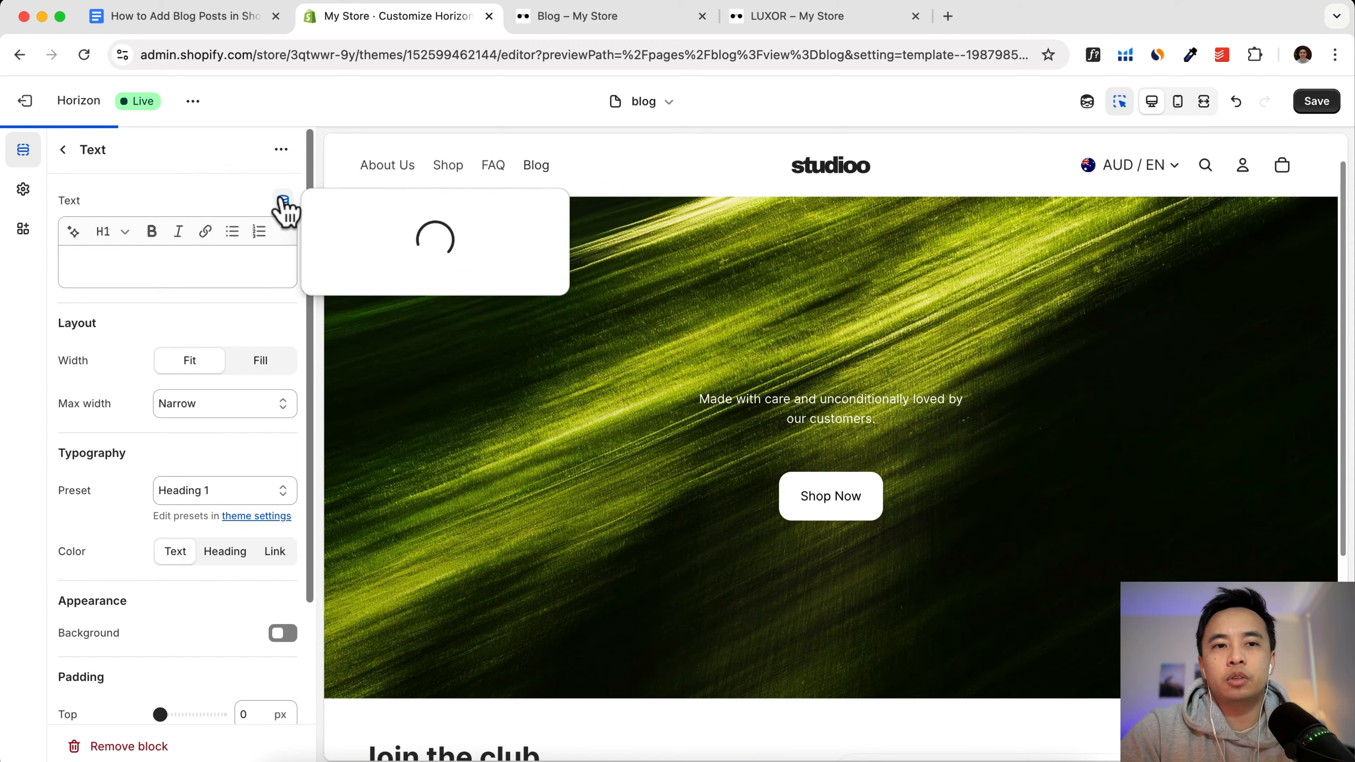
{"action": "left_click", "coordinate": [349, 291]}
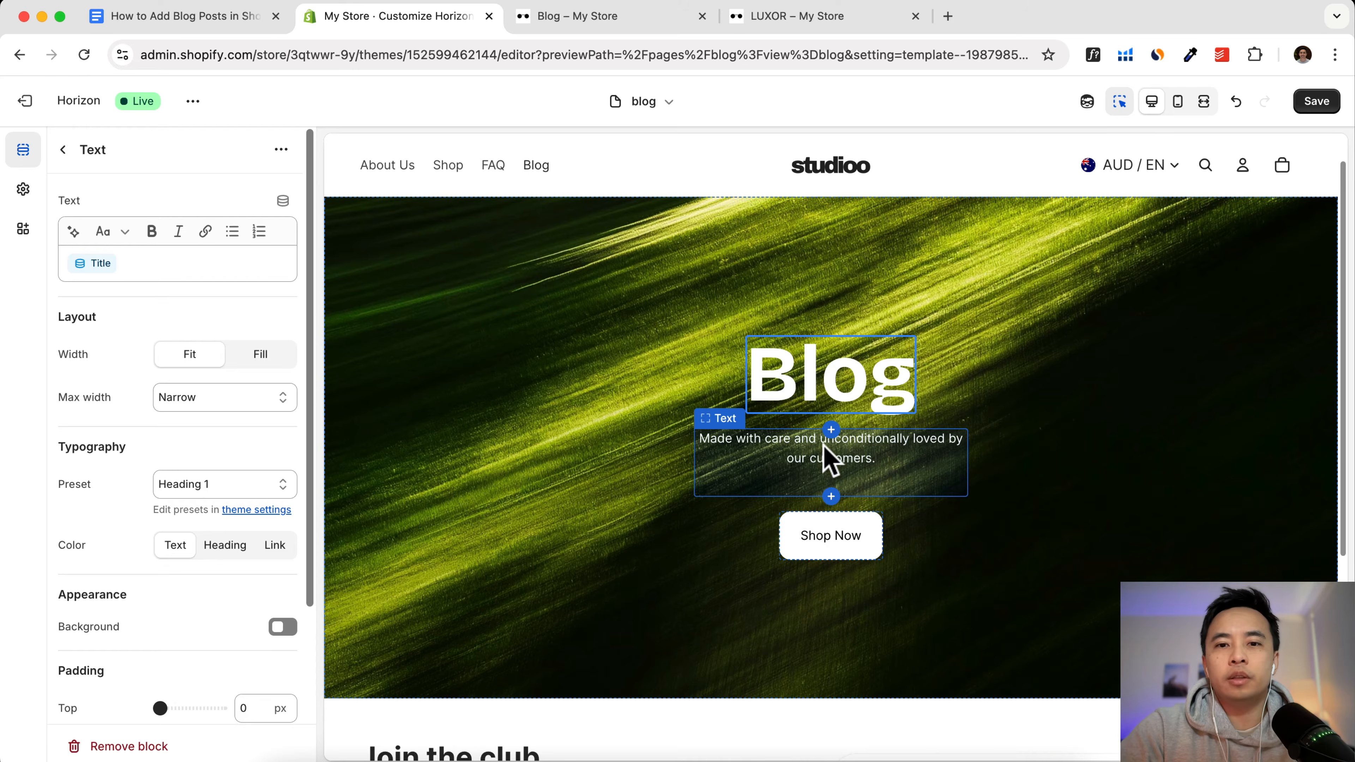
Step: Replace the Hero's text below the heading with "Latest News and Tips"
{"action": "left_click", "coordinate": [826, 460]}
{"action": "left_click_drag", "start_coordinate": [90, 270], "coordinate": [22, 258]}
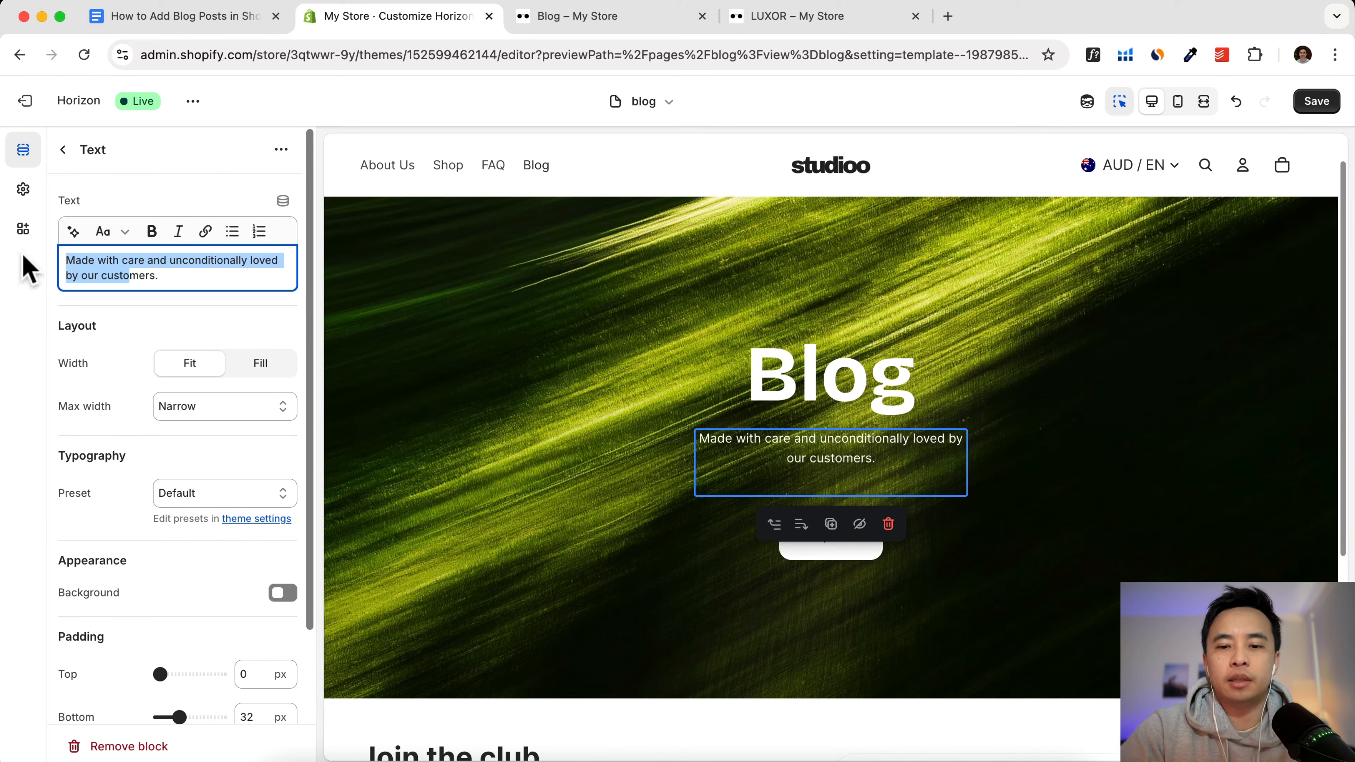
{"action": "left_click_drag", "start_coordinate": [172, 271], "coordinate": [27, 260]}
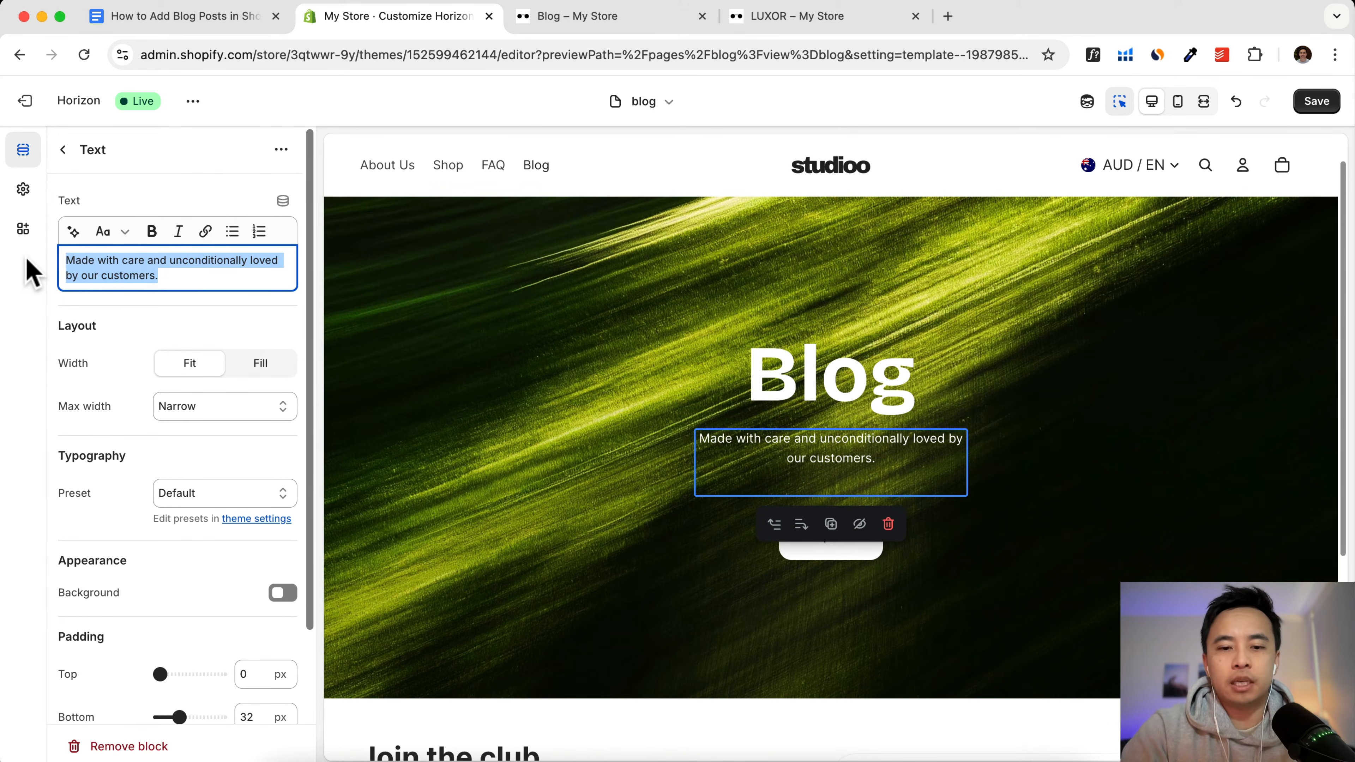
{"action": "type", "text": "Latest News"}
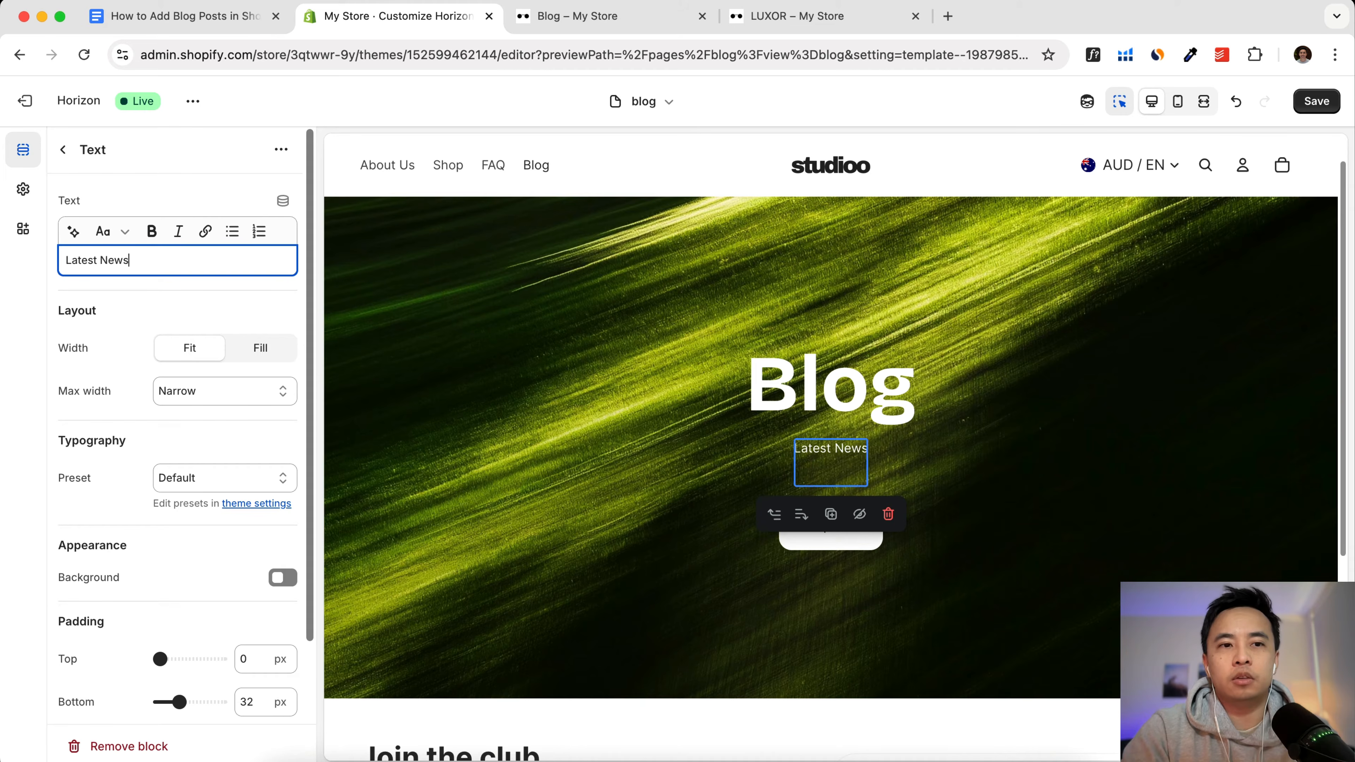
{"action": "type", "text": " and "}
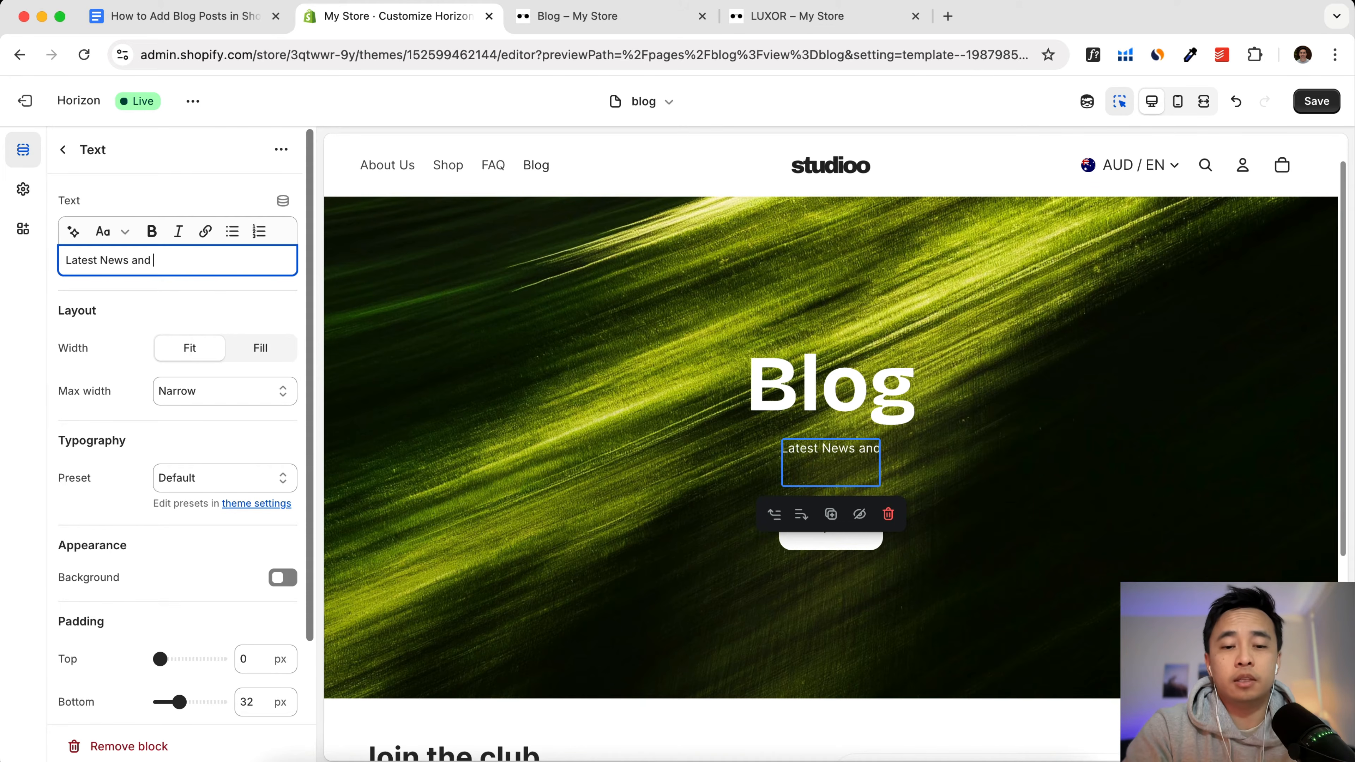
{"action": "type", "text": "Tips"}
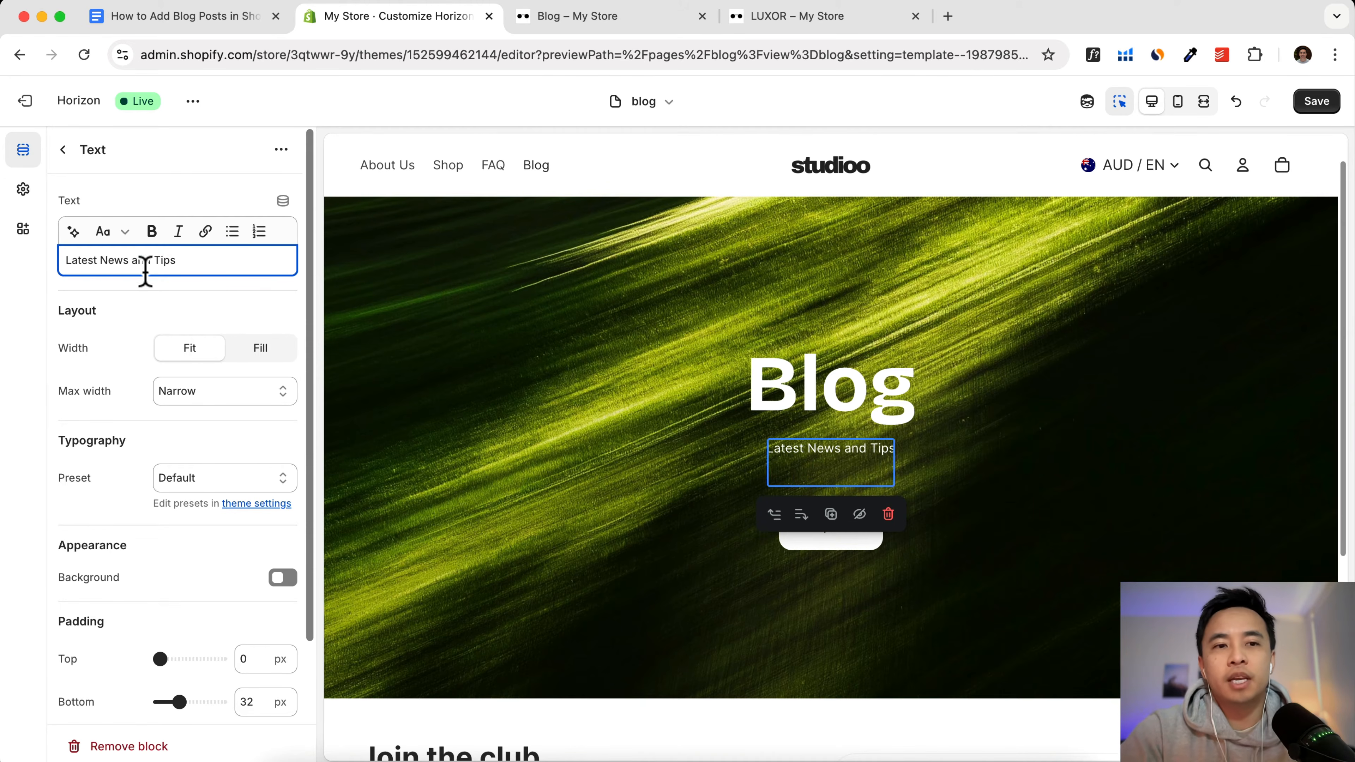
Step: Set the "Latest News and Tips" text to the Custom typography preset with a size of 20px
{"action": "left_click_drag", "start_coordinate": [190, 260], "coordinate": [16, 267]}
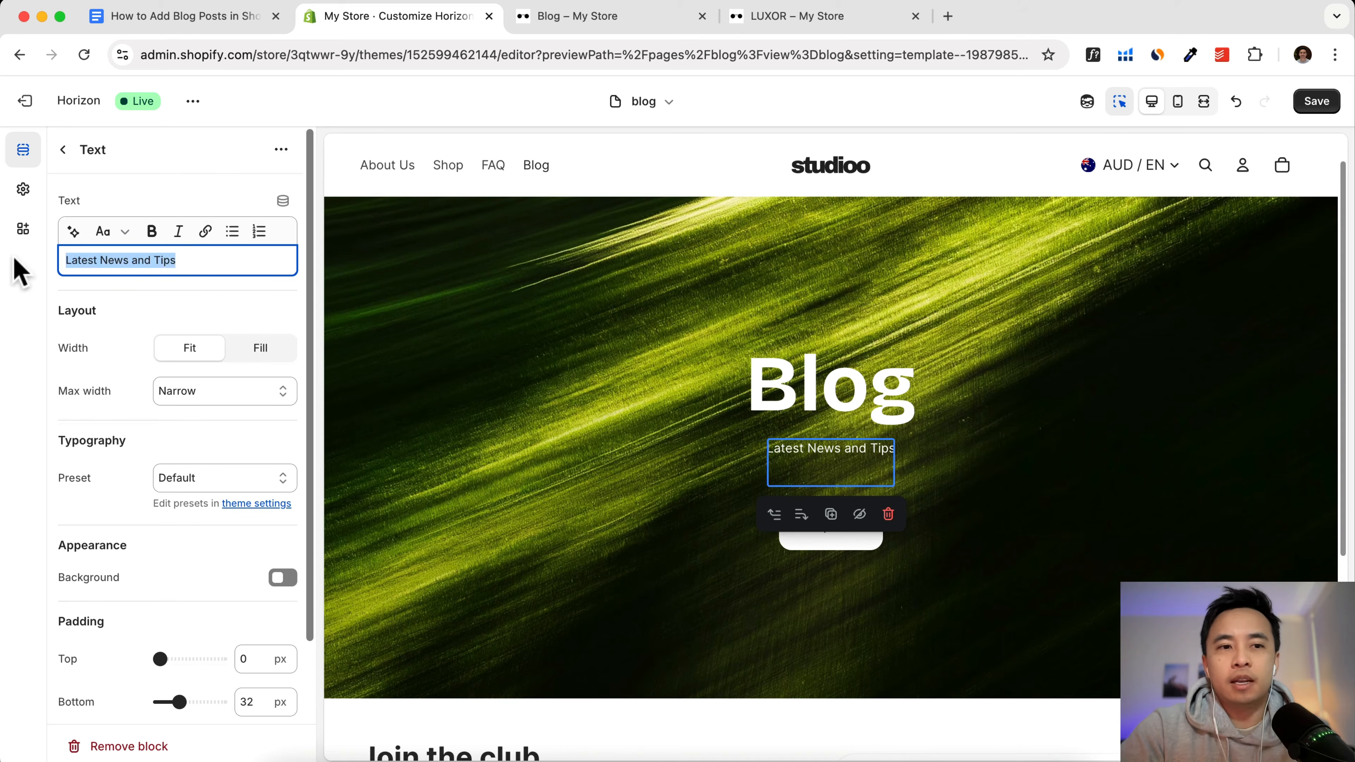
{"action": "left_click", "coordinate": [191, 480]}
{"action": "left_click", "coordinate": [203, 636]}
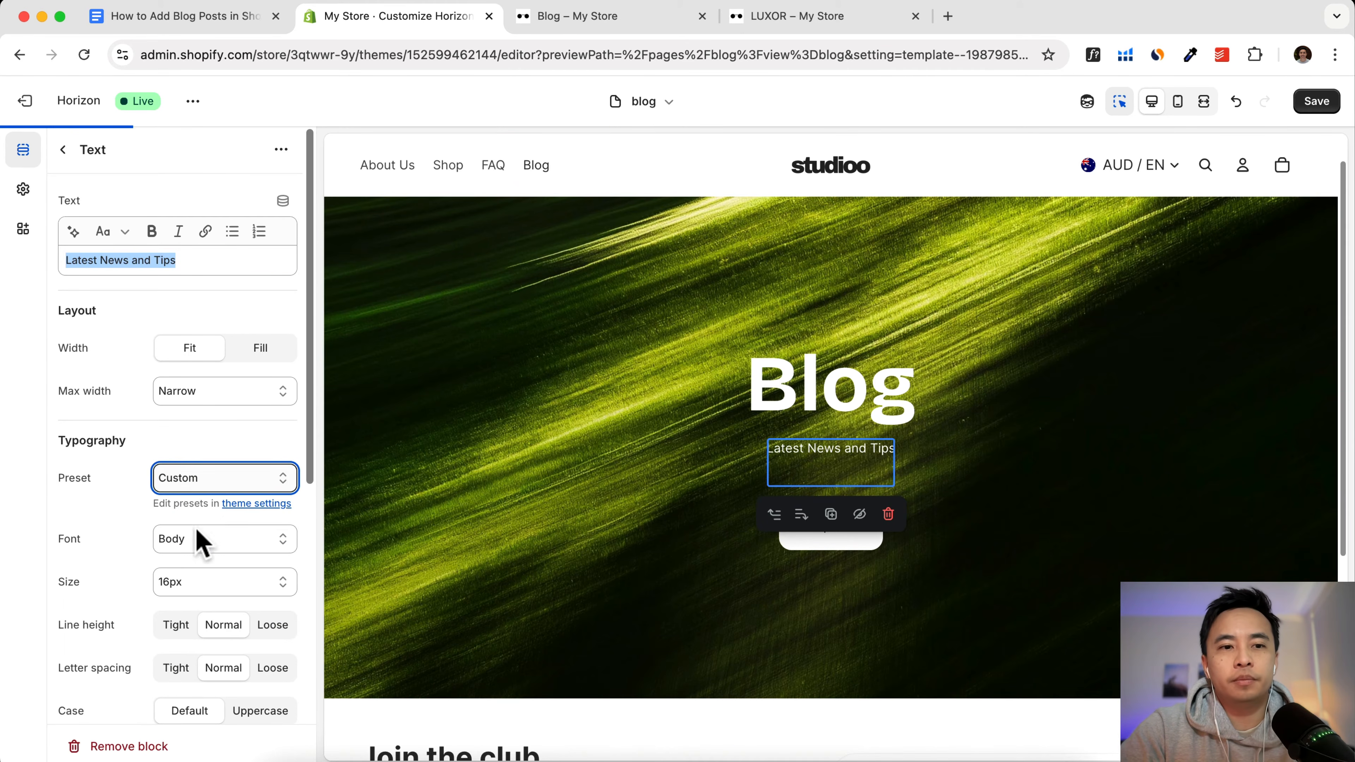
{"action": "scroll", "coordinate": [200, 542], "scroll_direction": "down", "scroll_amount": 6}
{"action": "left_click", "coordinate": [195, 272]}
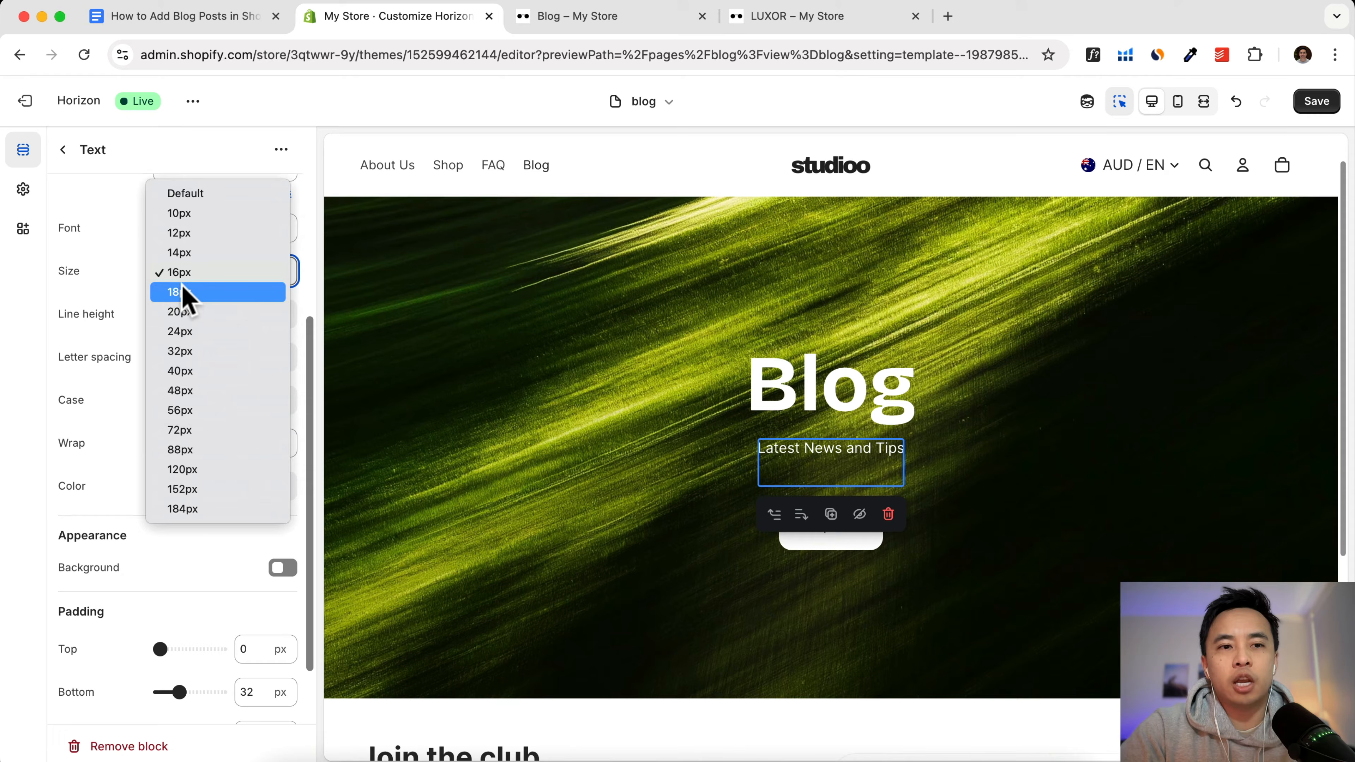
{"action": "left_click", "coordinate": [176, 315]}
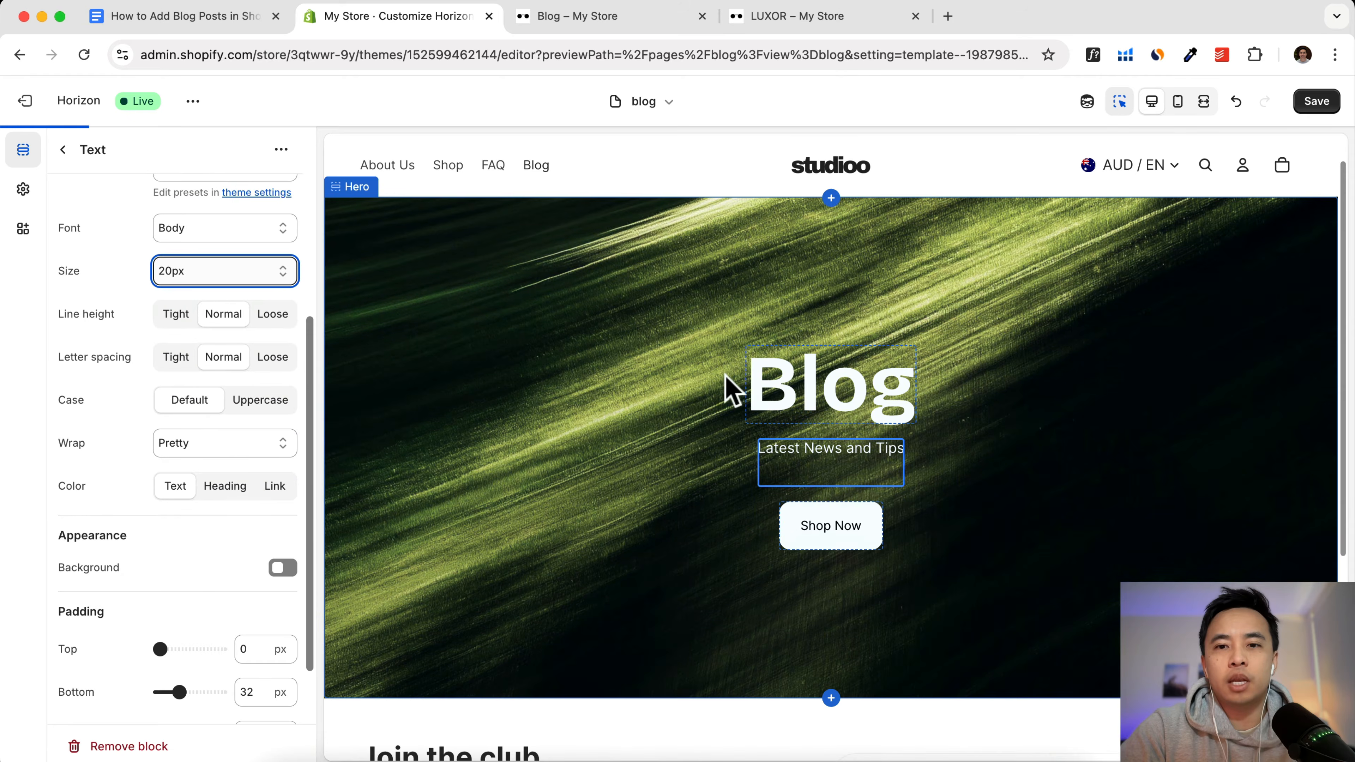
Step: Remove the Shop Now button from the Hero and set the section's height to Small
{"action": "left_click", "coordinate": [860, 527]}
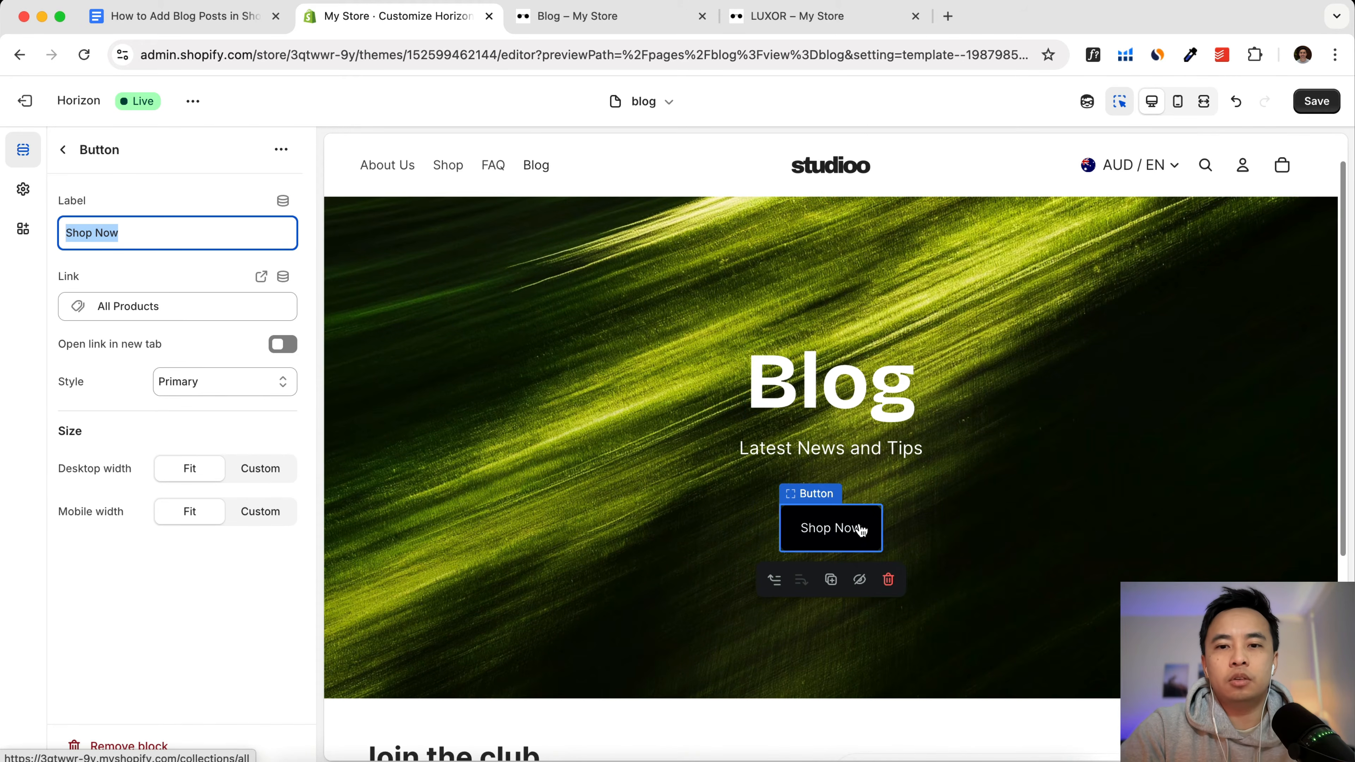
{"action": "left_click", "coordinate": [888, 581]}
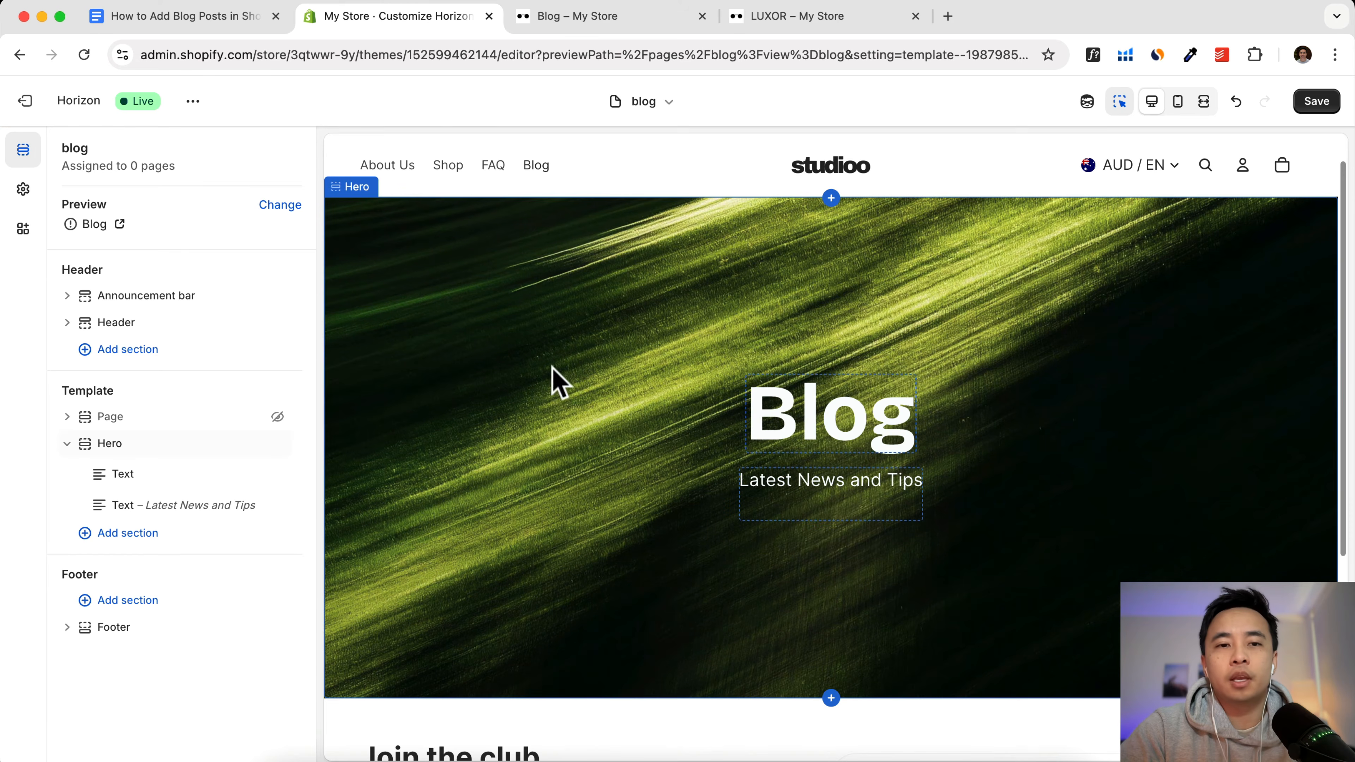
{"action": "left_click", "coordinate": [569, 285]}
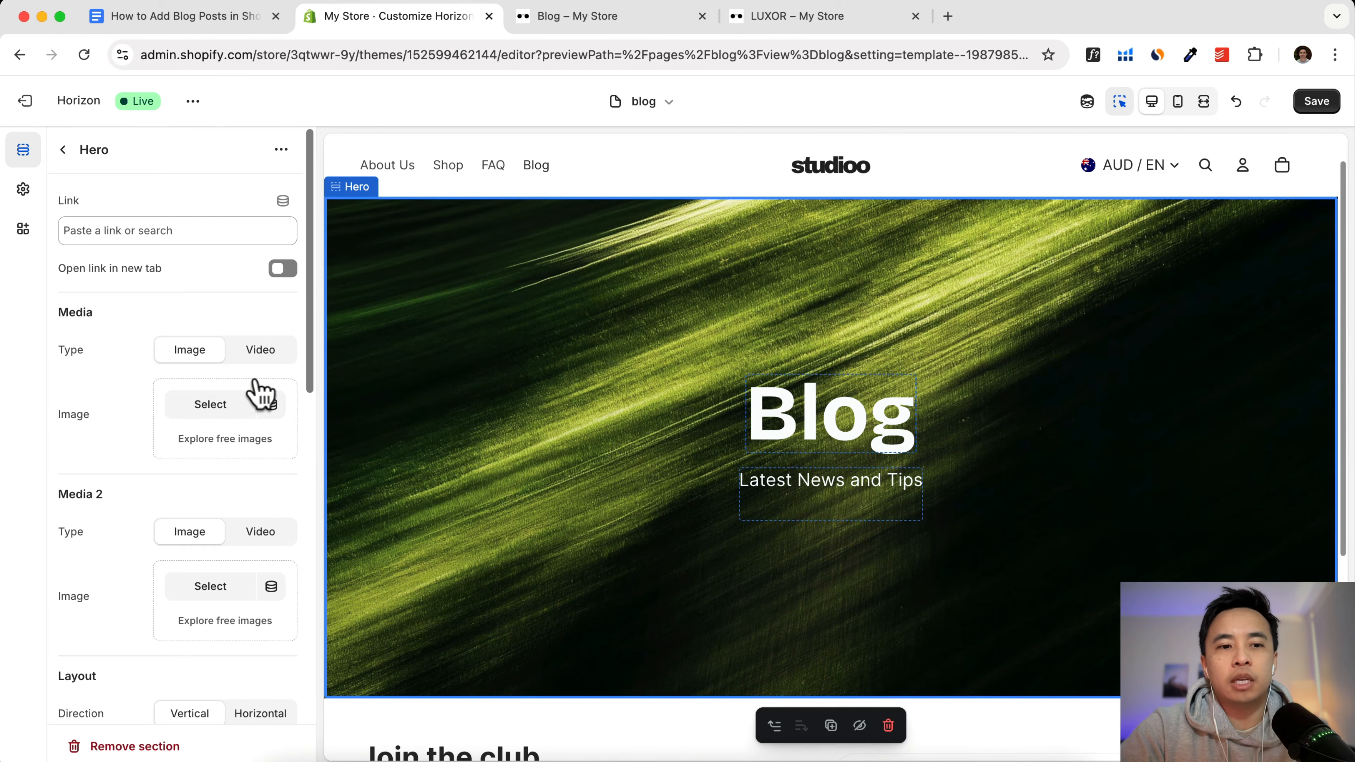
{"action": "scroll", "coordinate": [203, 409], "scroll_direction": "down", "scroll_amount": 10}
{"action": "scroll", "coordinate": [207, 410], "scroll_direction": "down", "scroll_amount": 1}
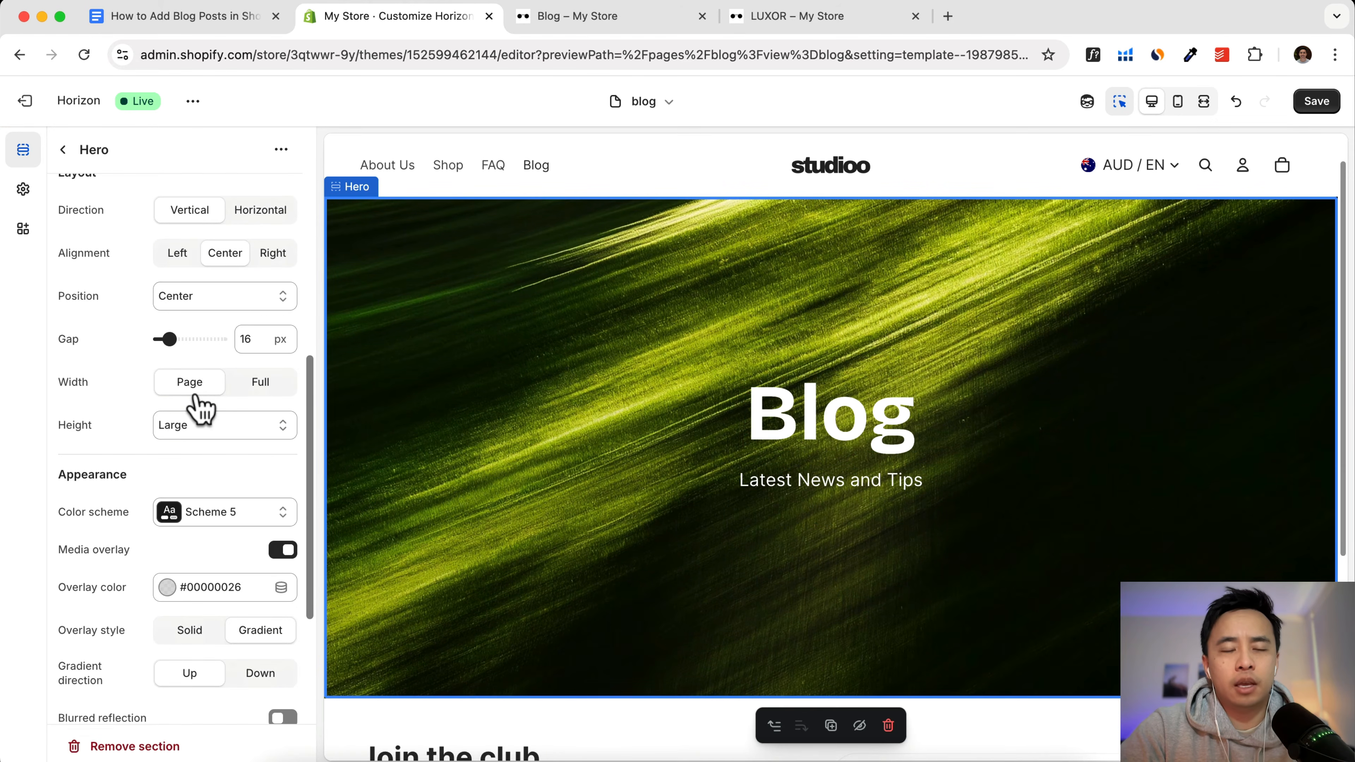
{"action": "left_click_drag", "start_coordinate": [93, 425], "coordinate": [43, 426]}
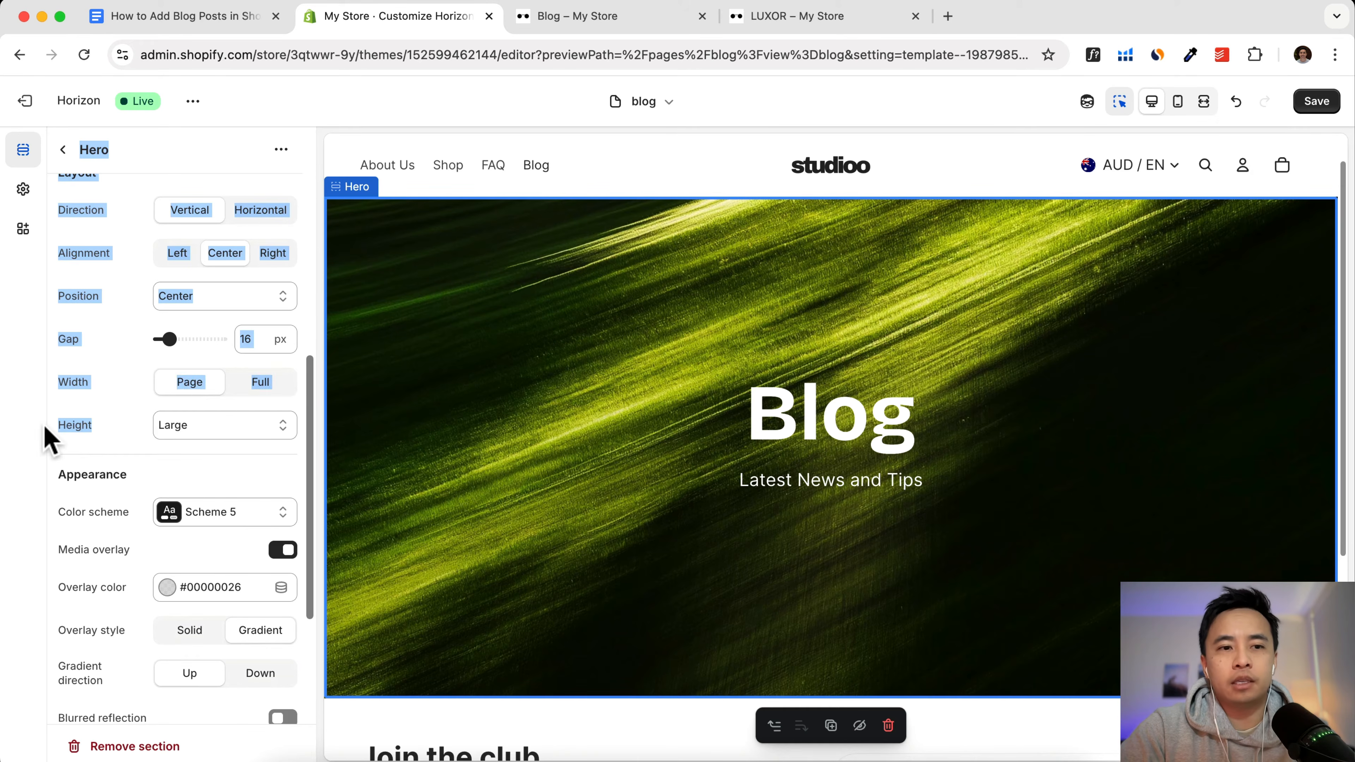
{"action": "left_click", "coordinate": [202, 432]}
{"action": "left_click", "coordinate": [204, 407]}
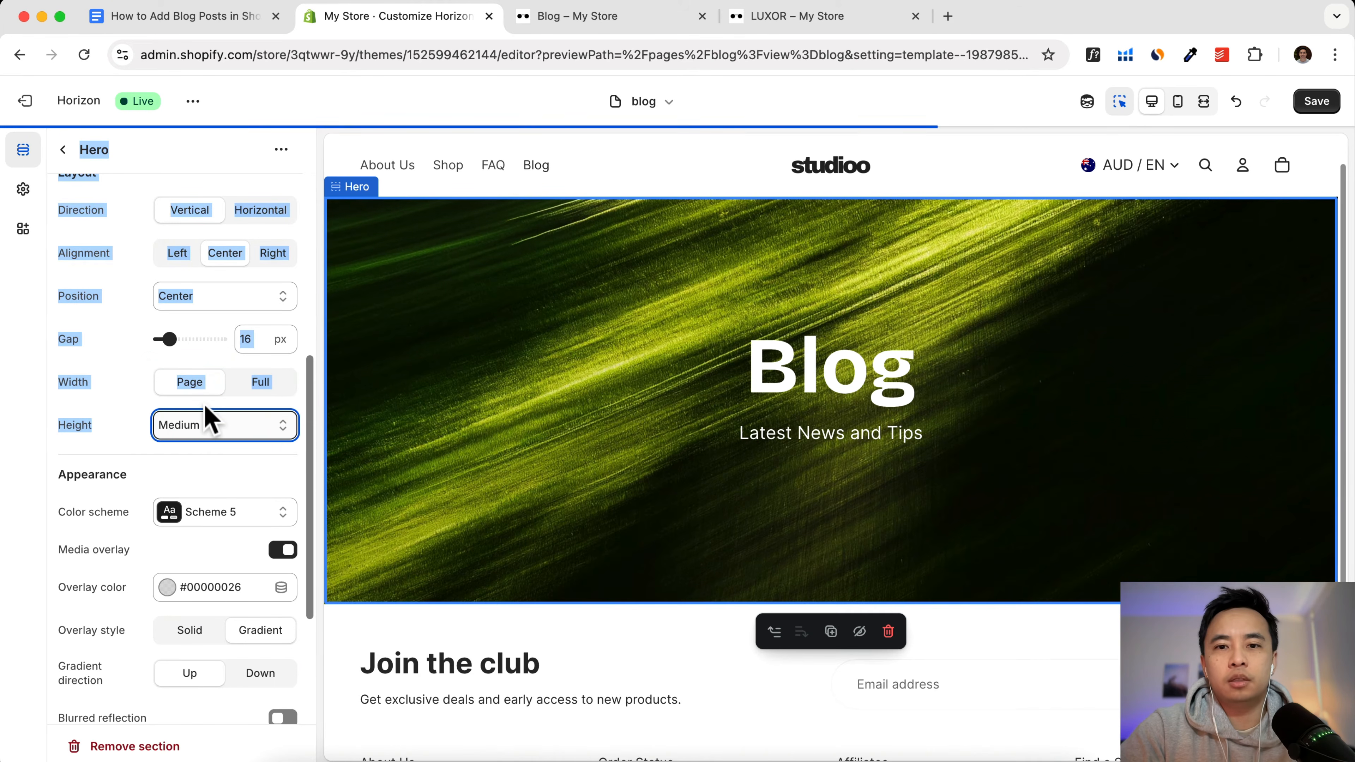
{"action": "left_click", "coordinate": [204, 421]}
{"action": "left_click", "coordinate": [203, 404]}
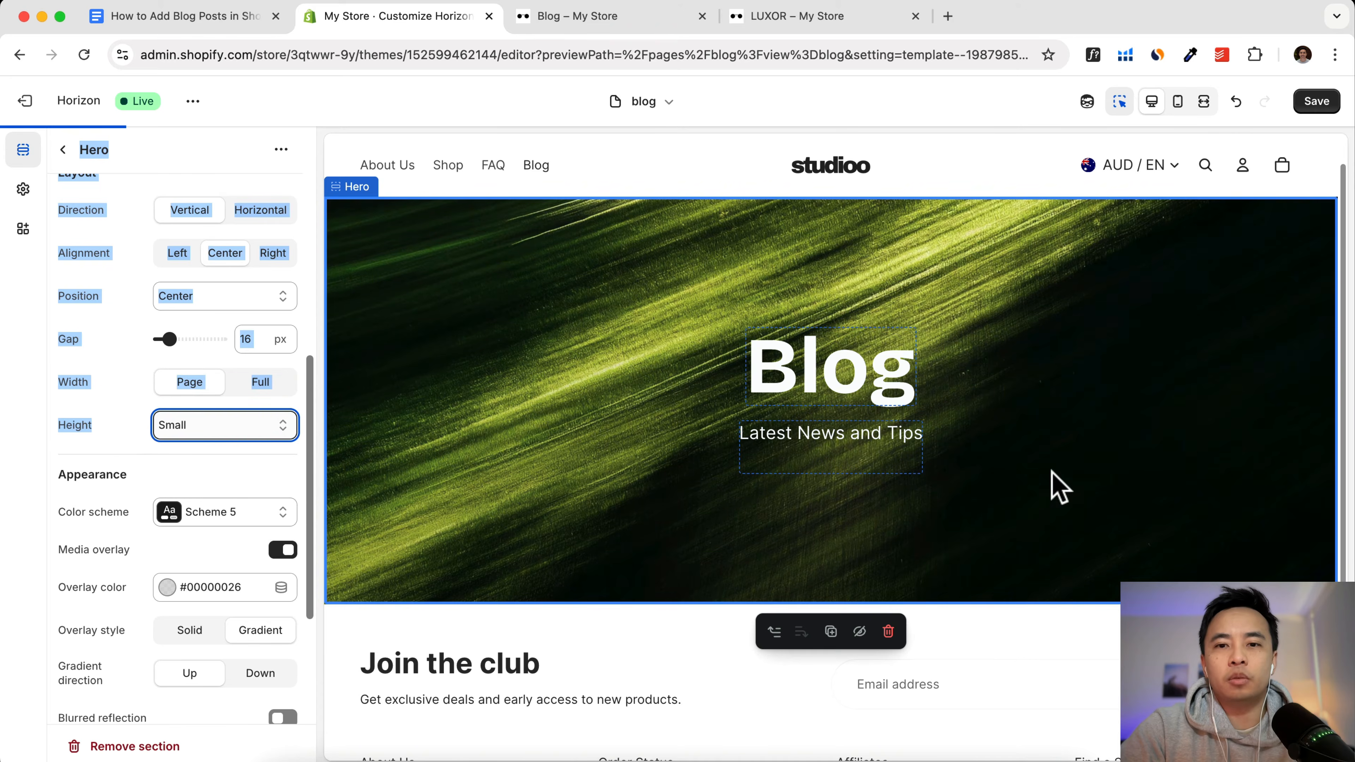
{"action": "left_click", "coordinate": [542, 321]}
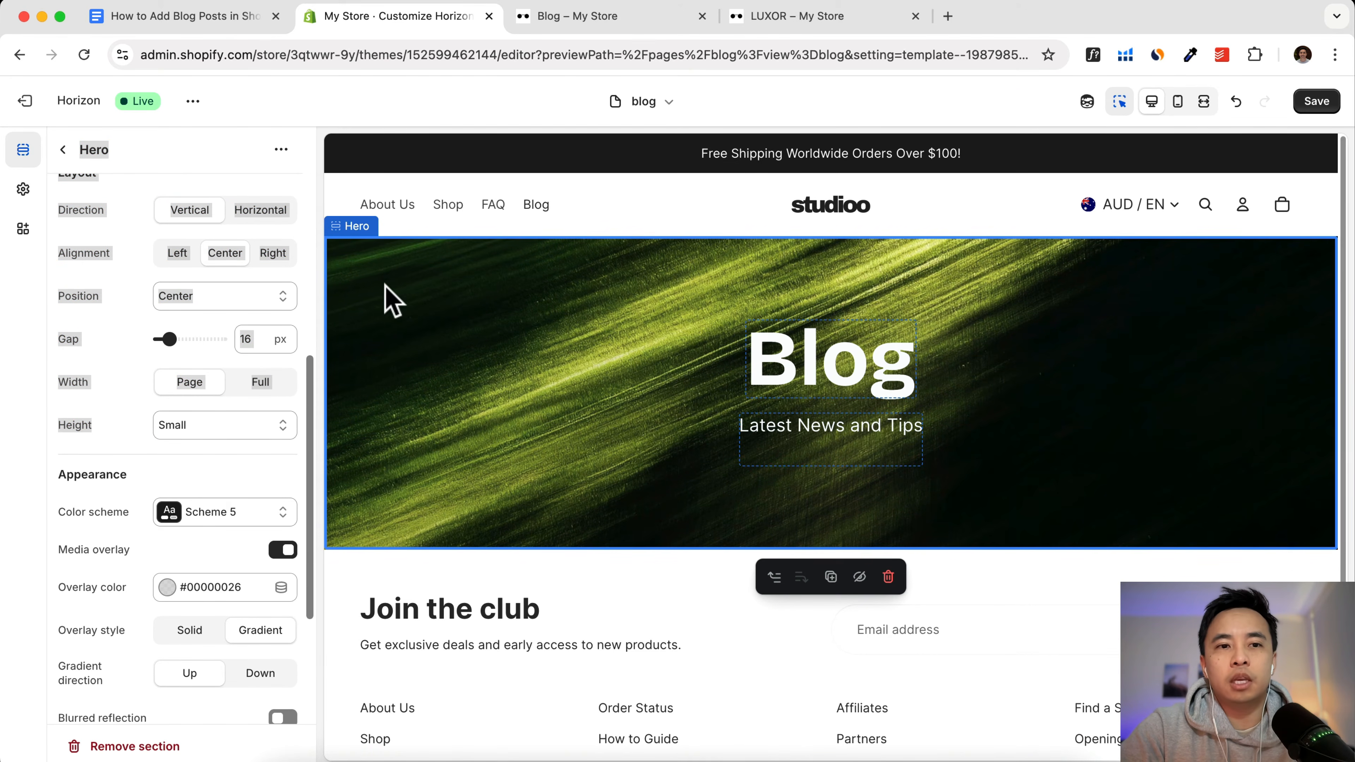
Step: Save the blog template and return to its list of sections
{"action": "scroll", "coordinate": [221, 347], "scroll_direction": "up", "scroll_amount": 10}
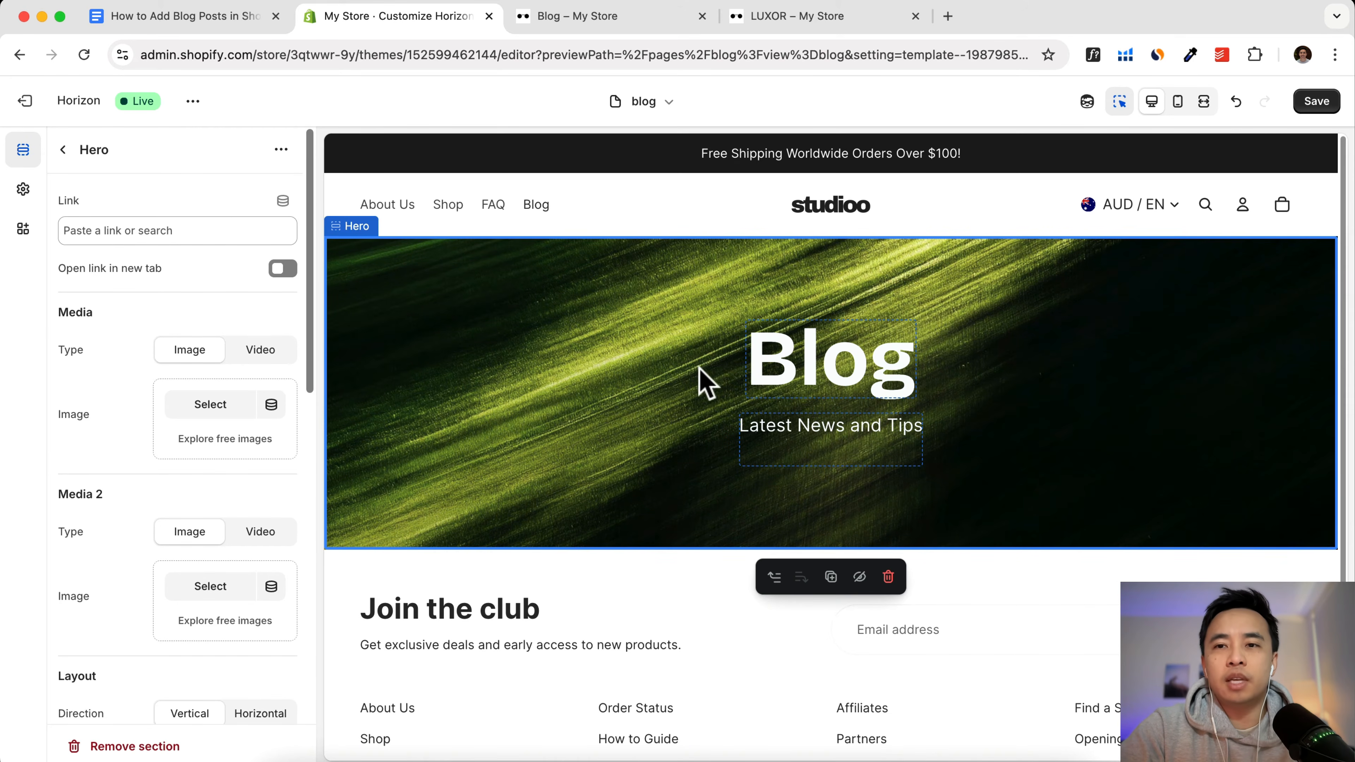
{"action": "left_click", "coordinate": [1326, 103]}
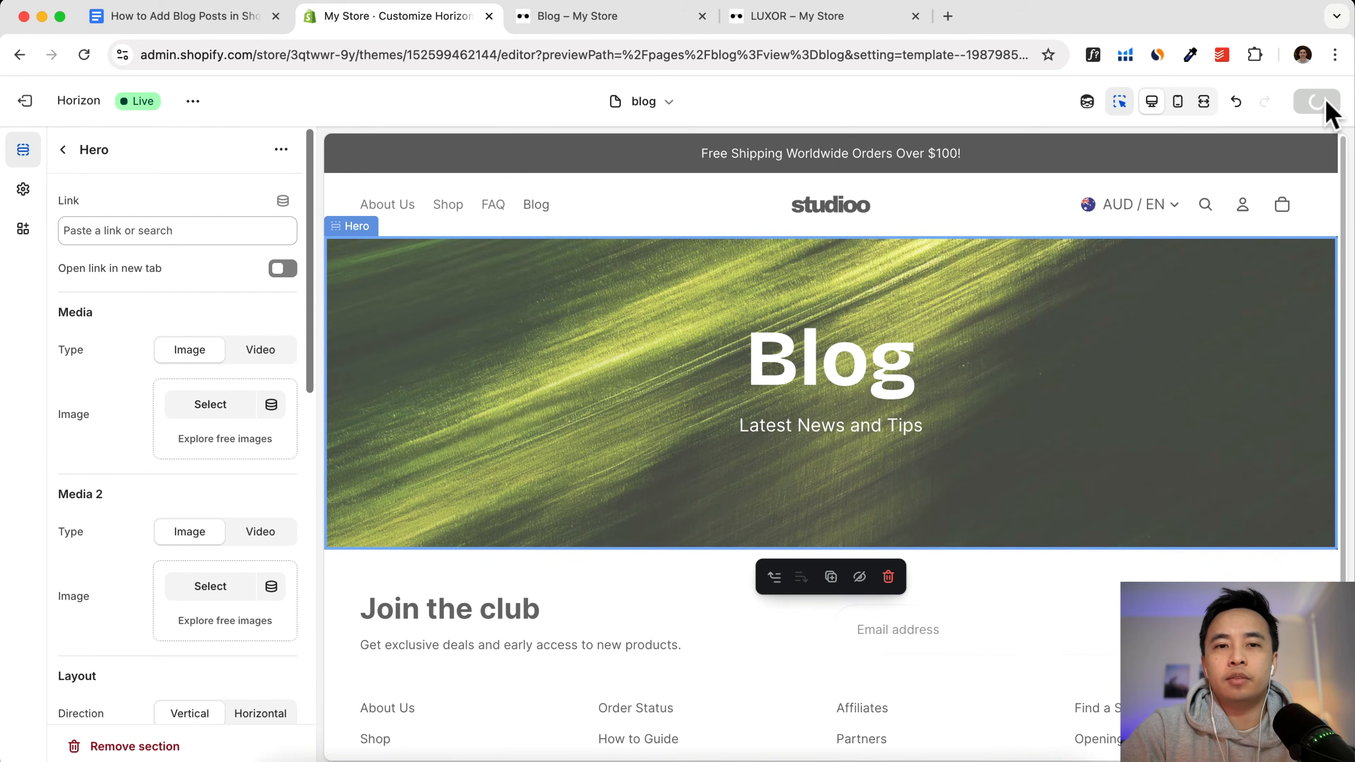
{"action": "left_click", "coordinate": [63, 150]}
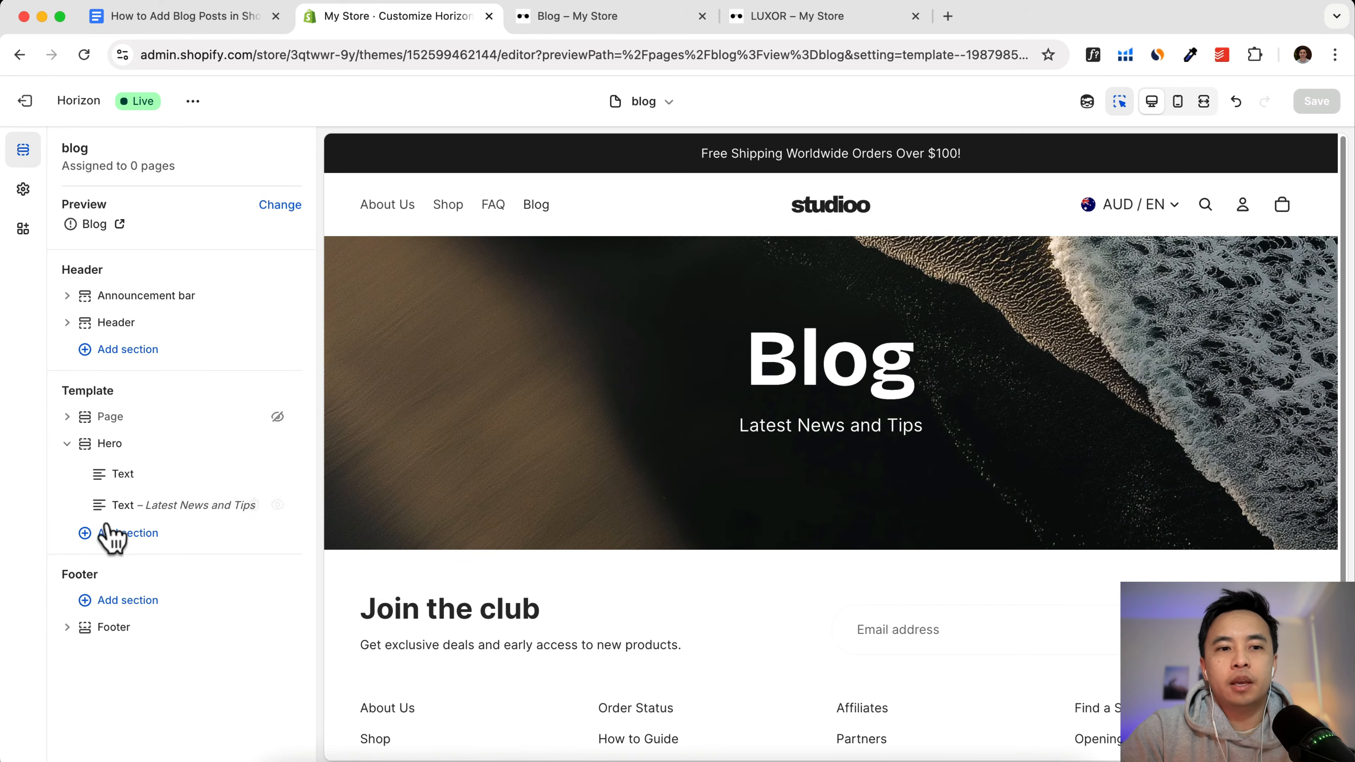
Step: Check the Dawn theme's available sections for Blog posts, and add a Custom section below the Hero in Horizon's blog template
{"action": "left_click", "coordinate": [85, 533]}
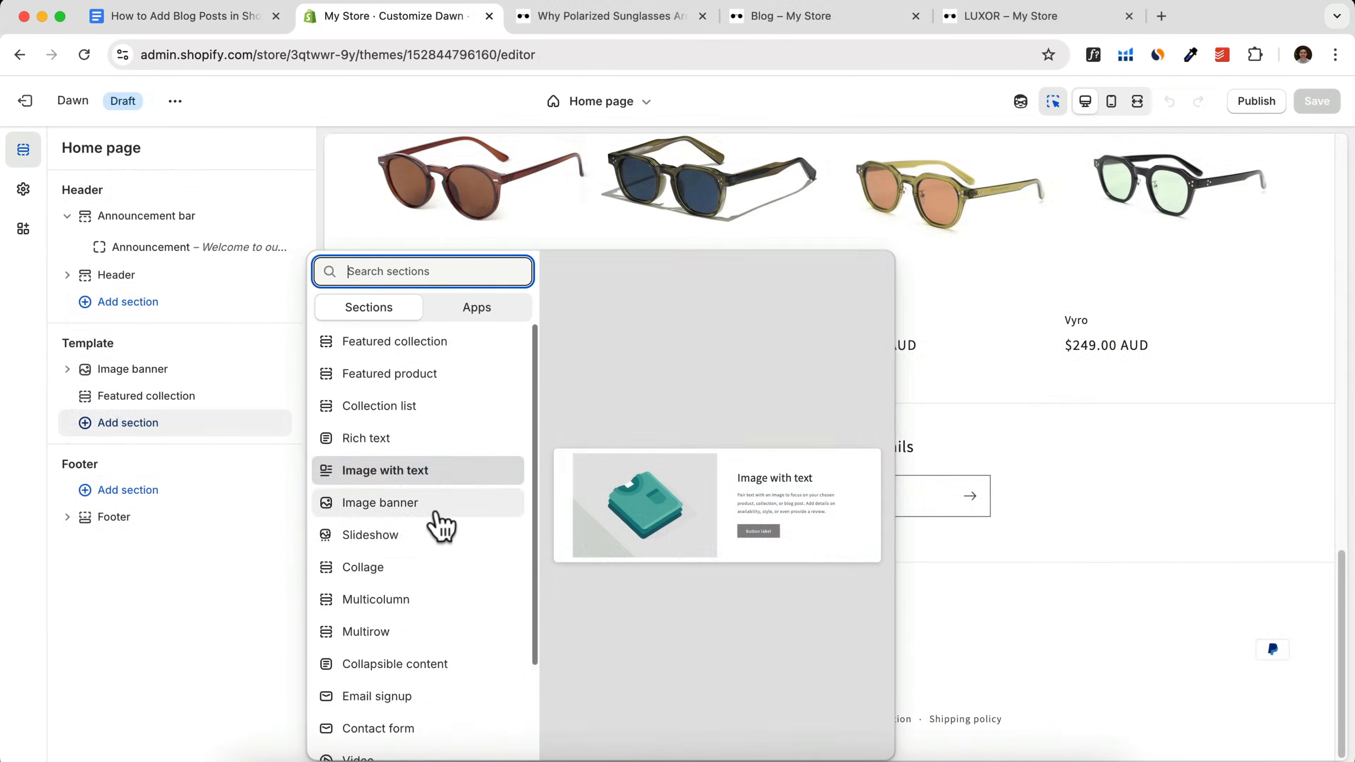
{"action": "scroll", "coordinate": [434, 534], "scroll_direction": "down", "scroll_amount": 3}
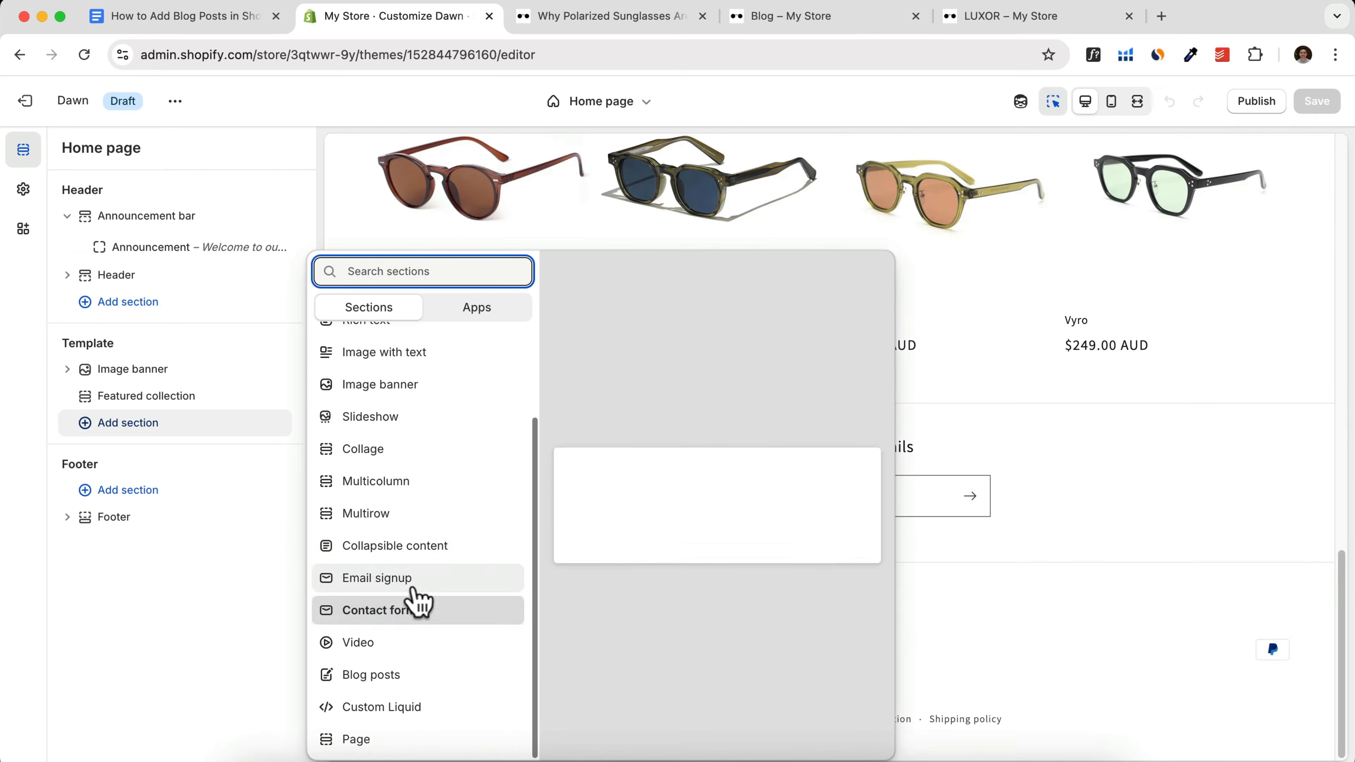
{"action": "left_click", "coordinate": [380, 675]}
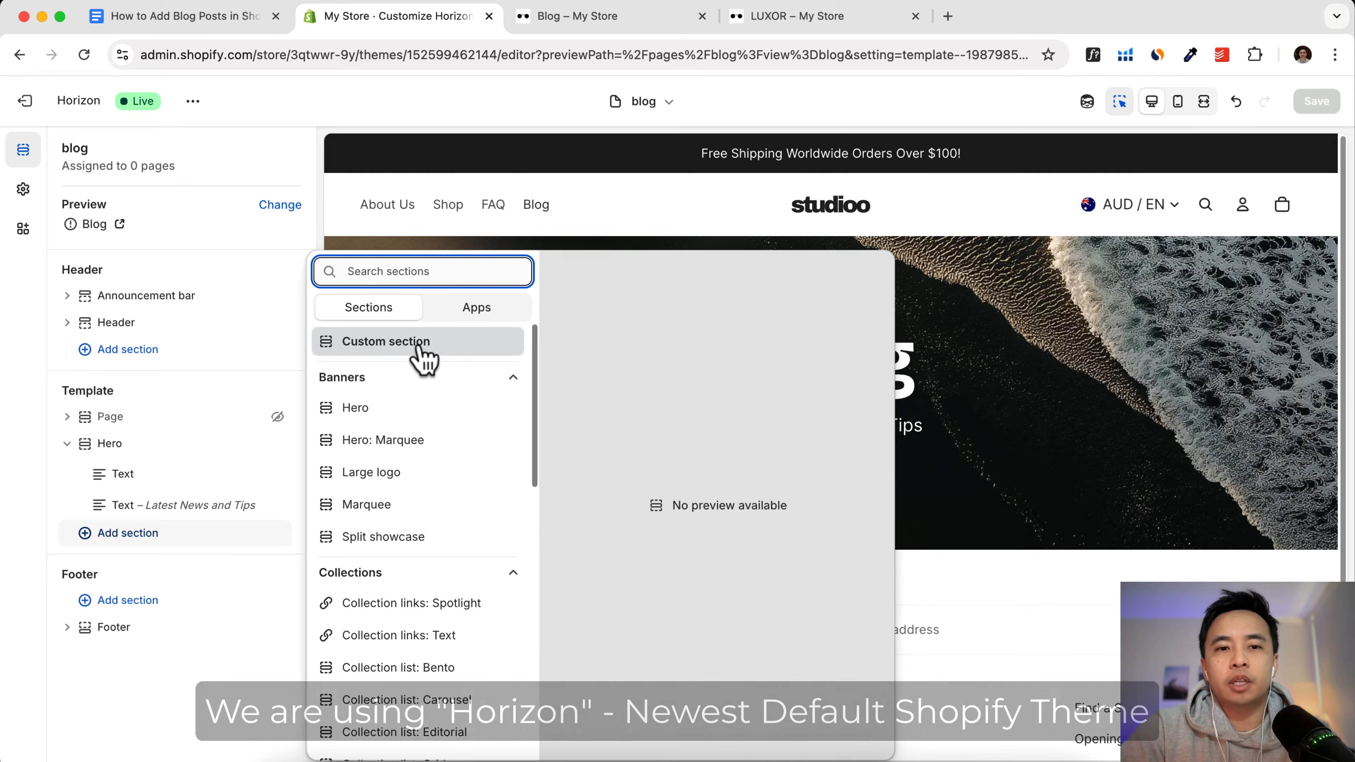
{"action": "key", "text": "Escape"}
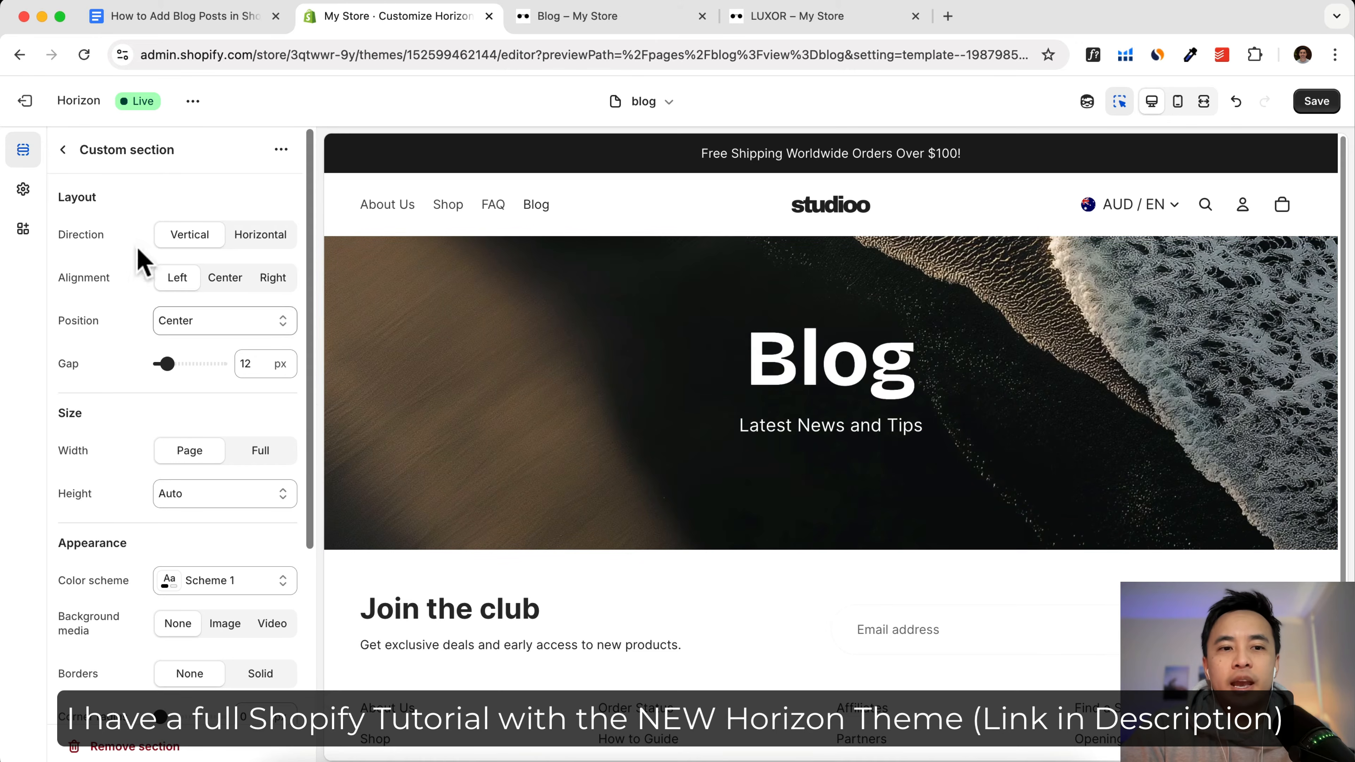
{"action": "left_click", "coordinate": [62, 150]}
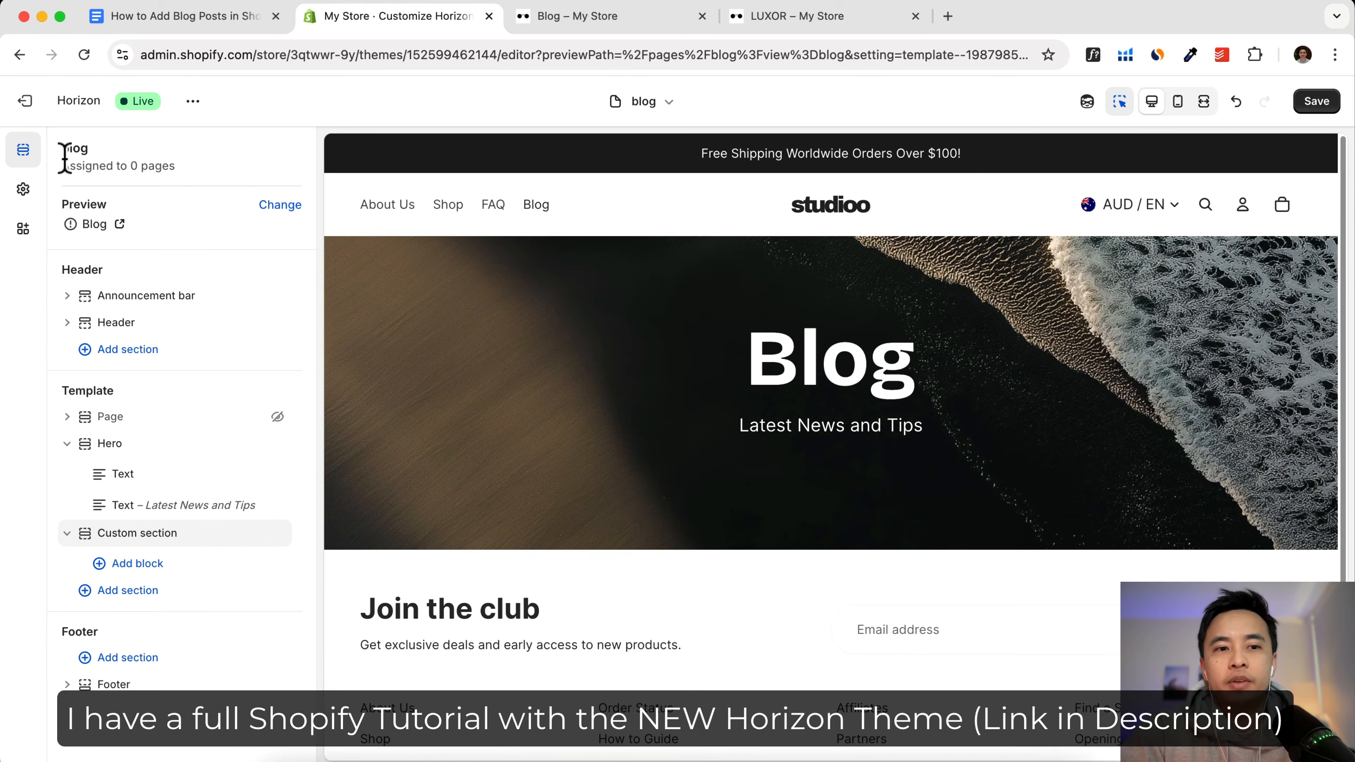
Step: Generate a Custom section block from the prompt "create a 3 grid blog post display. Allow for individual post selection. and also allow for category selection"
{"action": "left_click", "coordinate": [102, 567]}
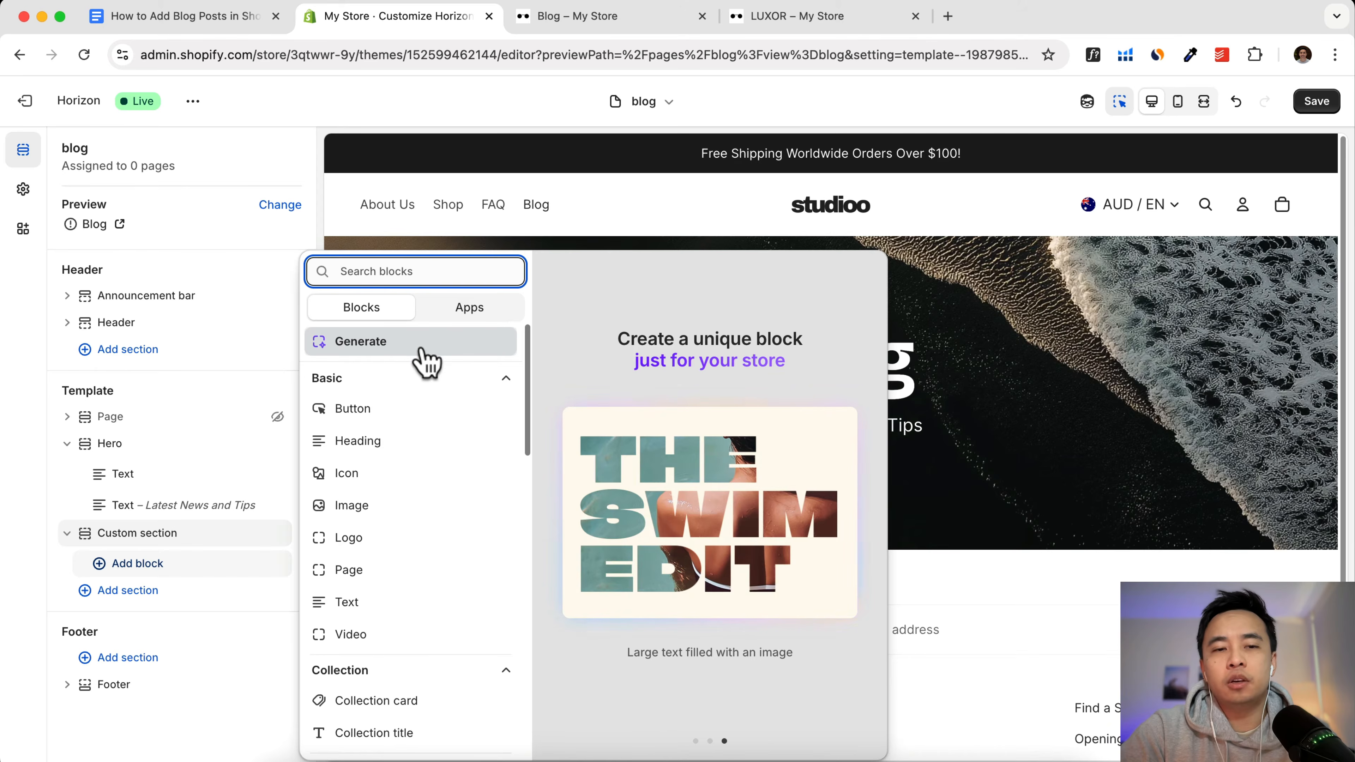
{"action": "left_click", "coordinate": [362, 346]}
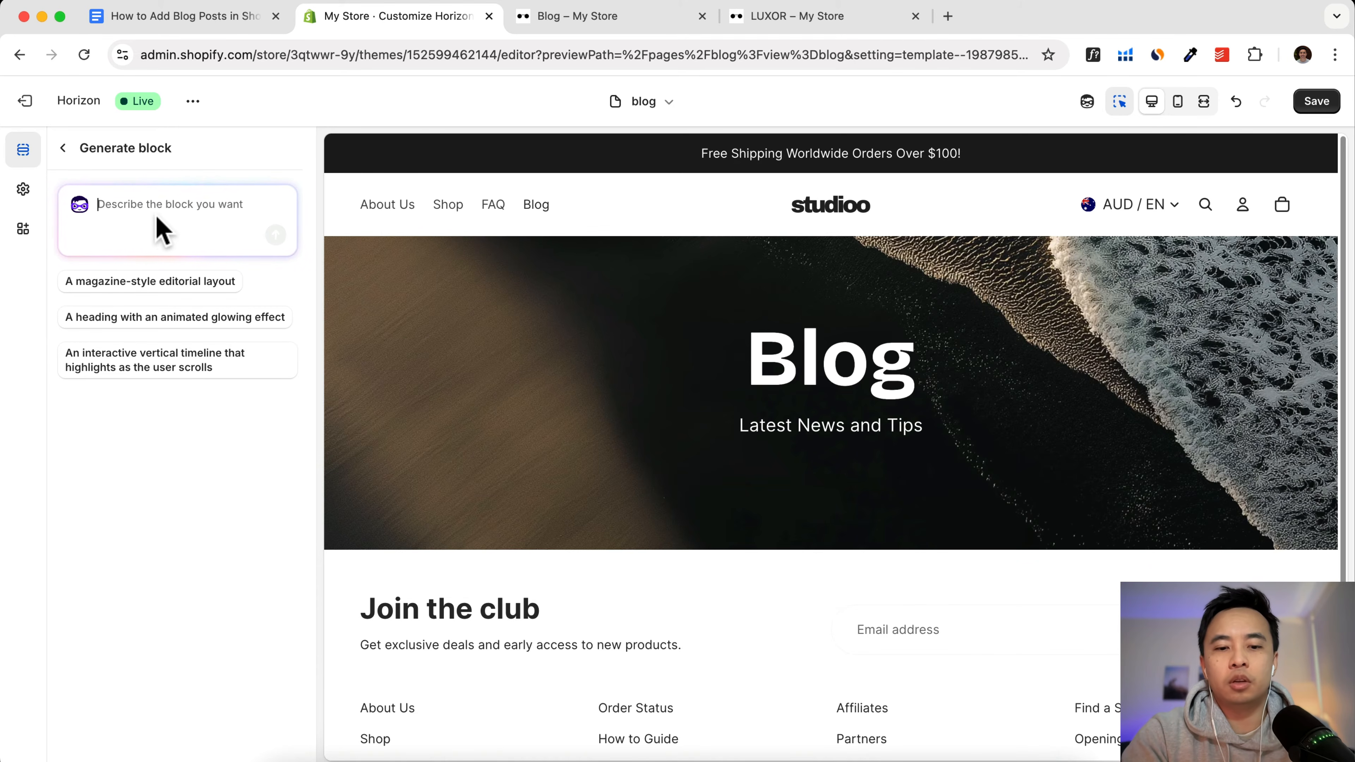
{"action": "type", "text": "c"}
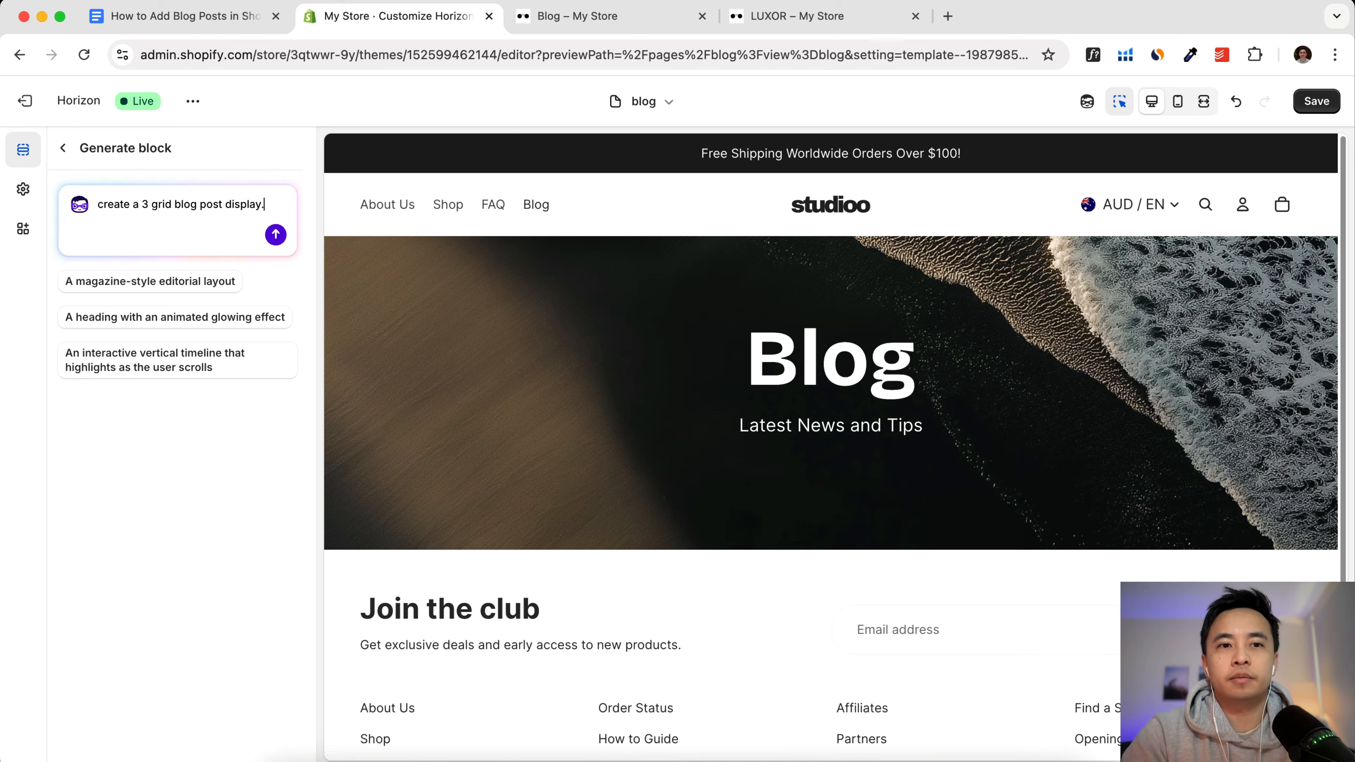
{"action": "type", "text": "llow for individual post selection."}
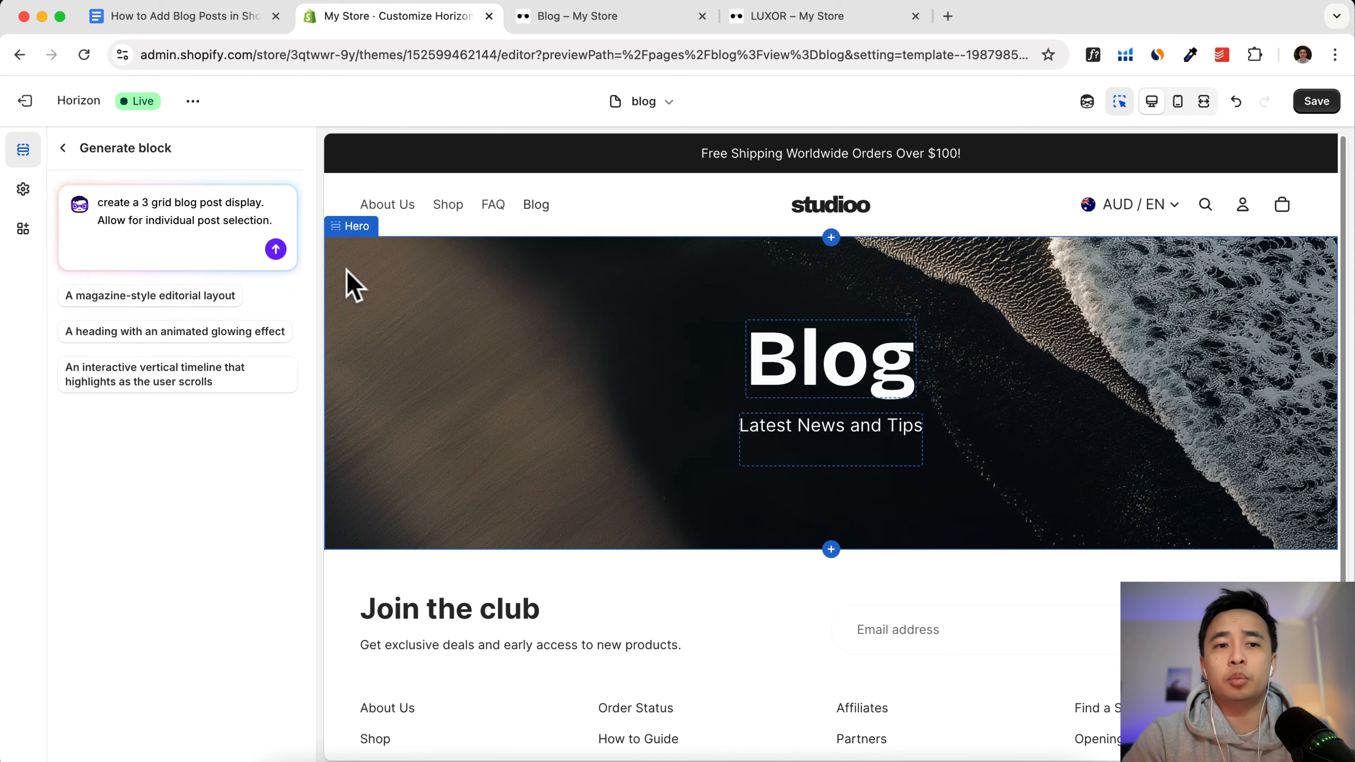
{"action": "type", "text": "nd also allow for category selection"}
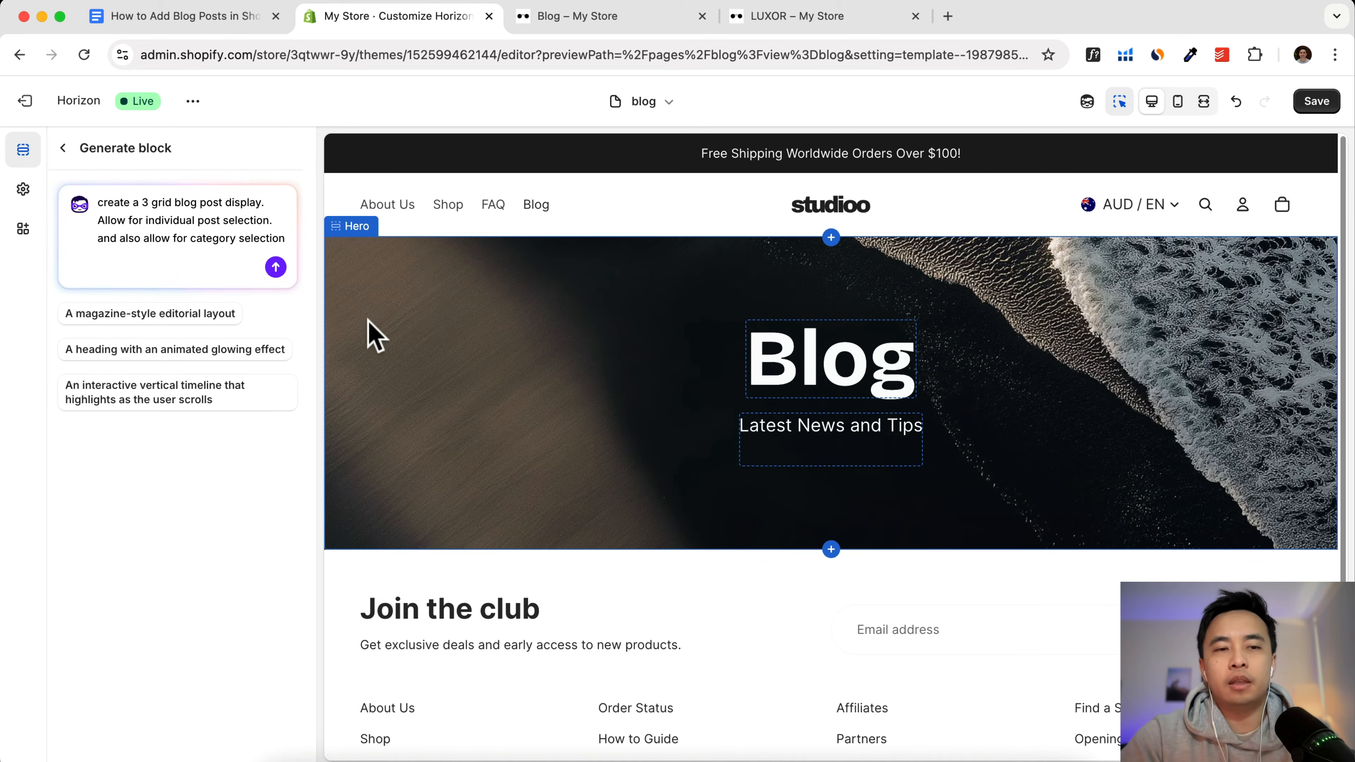
{"action": "left_click", "coordinate": [276, 267]}
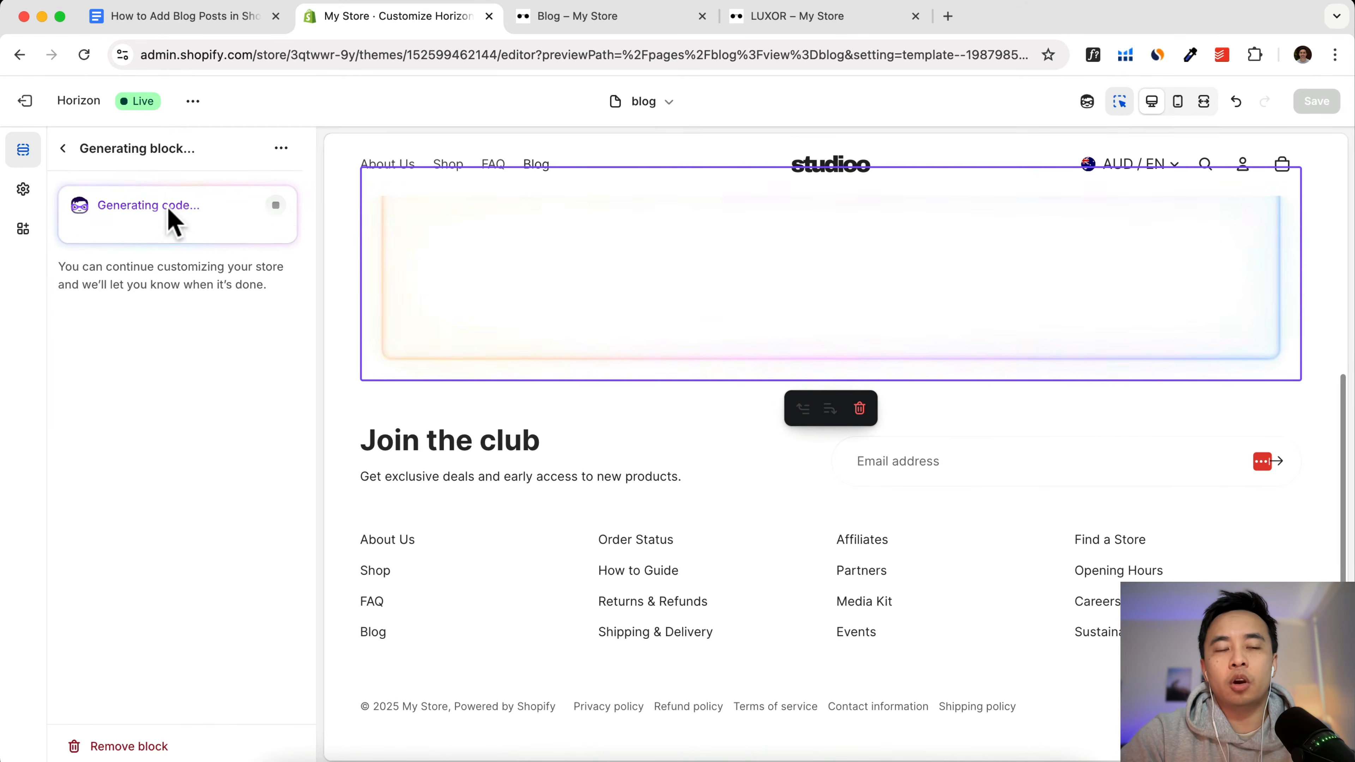
Step: Examine the generated blog post block in the preview and its content and post selection settings
{"action": "scroll", "coordinate": [609, 283], "scroll_direction": "up", "scroll_amount": 3}
{"action": "scroll", "coordinate": [608, 283], "scroll_direction": "up", "scroll_amount": 2}
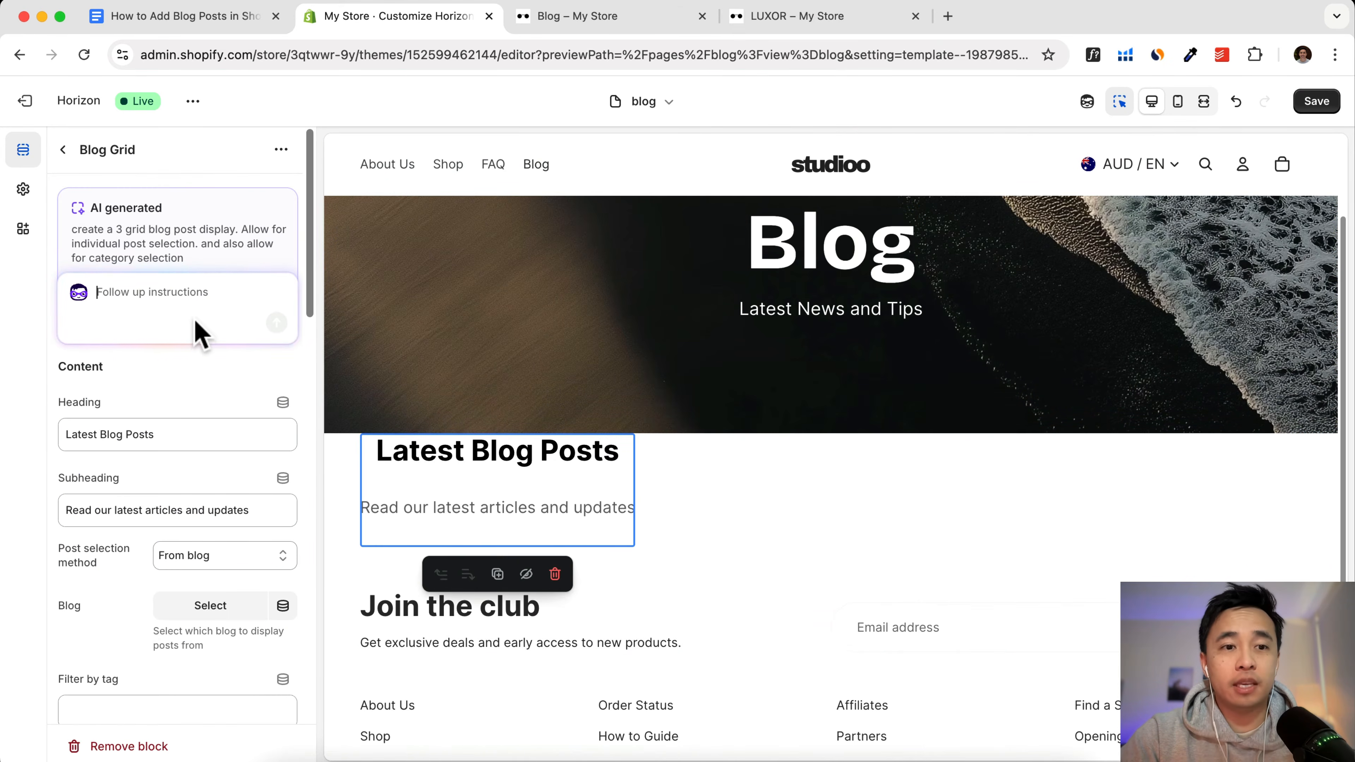
{"action": "scroll", "coordinate": [199, 327], "scroll_direction": "down", "scroll_amount": 15}
{"action": "scroll", "coordinate": [200, 325], "scroll_direction": "up", "scroll_amount": 15}
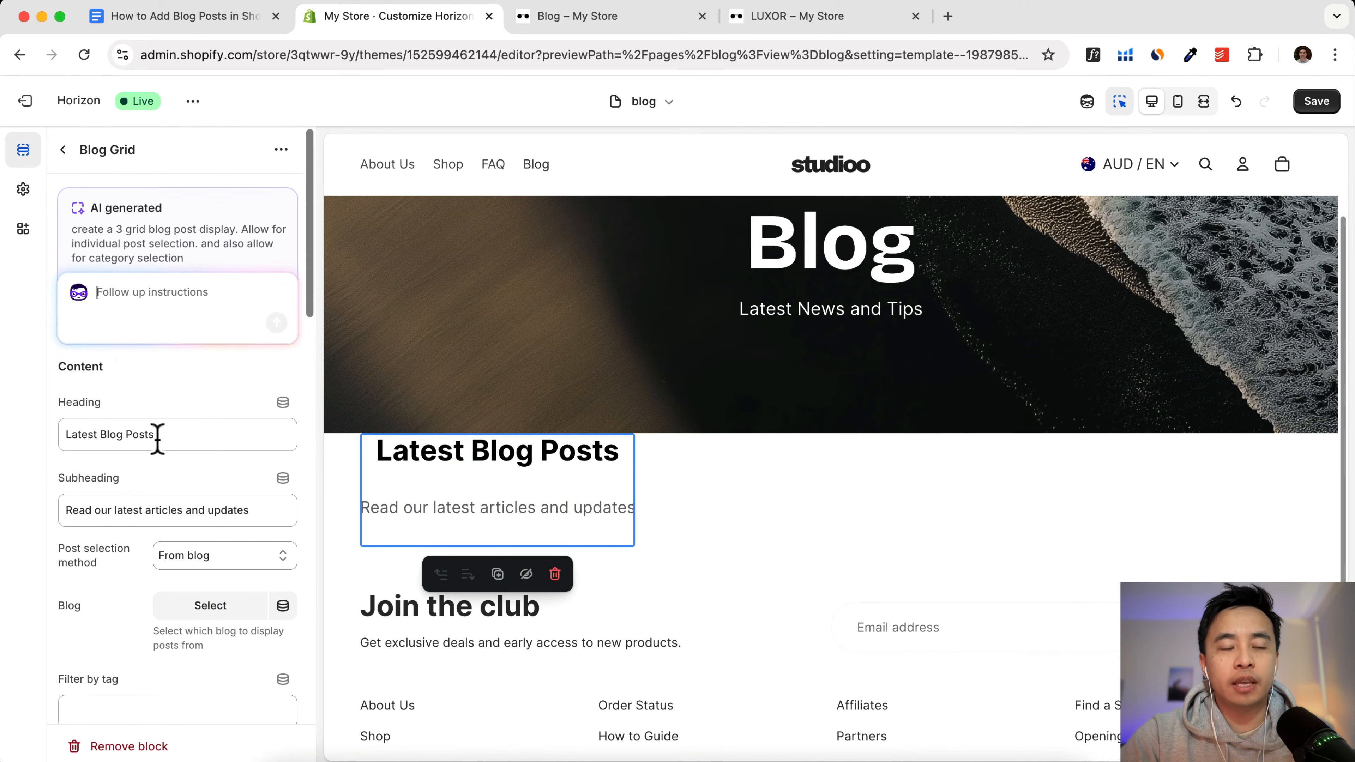
{"action": "scroll", "coordinate": [153, 408], "scroll_direction": "down", "scroll_amount": 5}
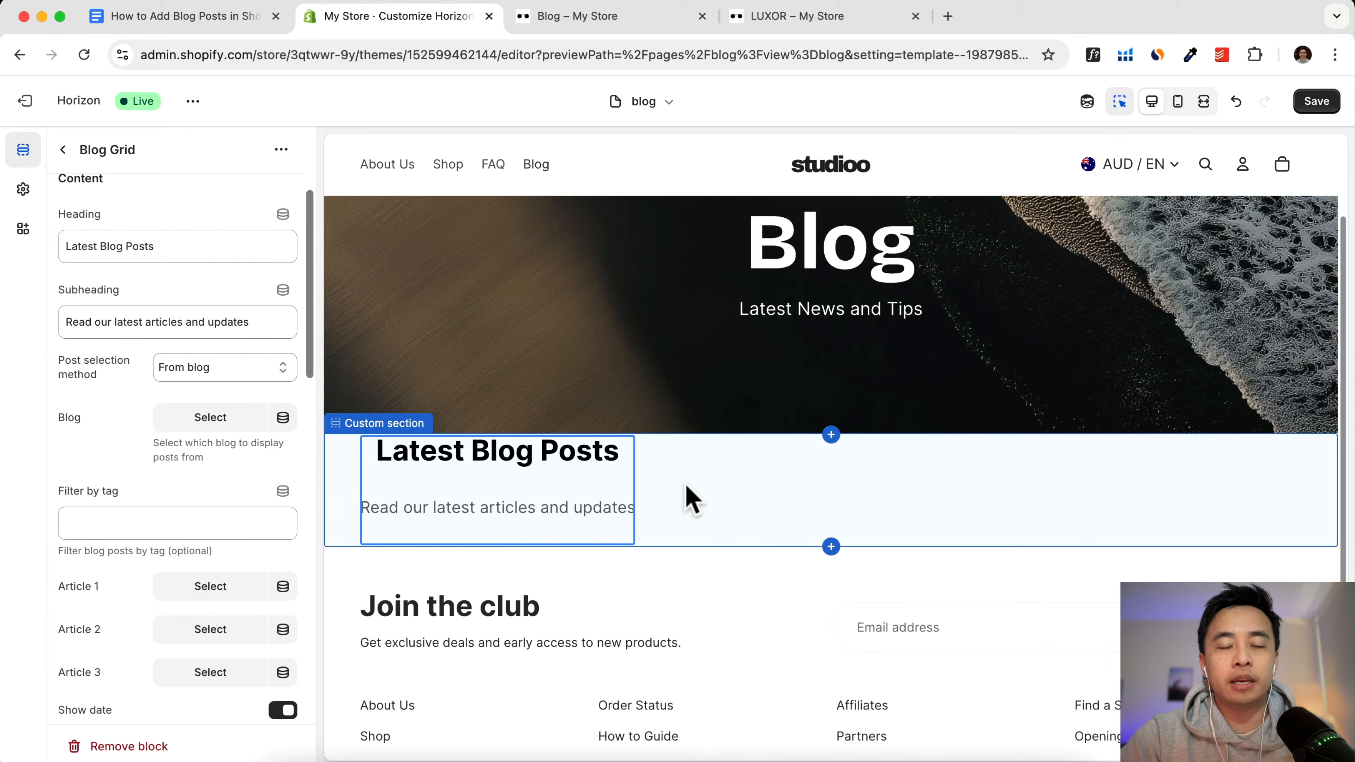
Step: Clear the heading text of the Blog Grid block
{"action": "scroll", "coordinate": [233, 348], "scroll_direction": "up", "scroll_amount": 5}
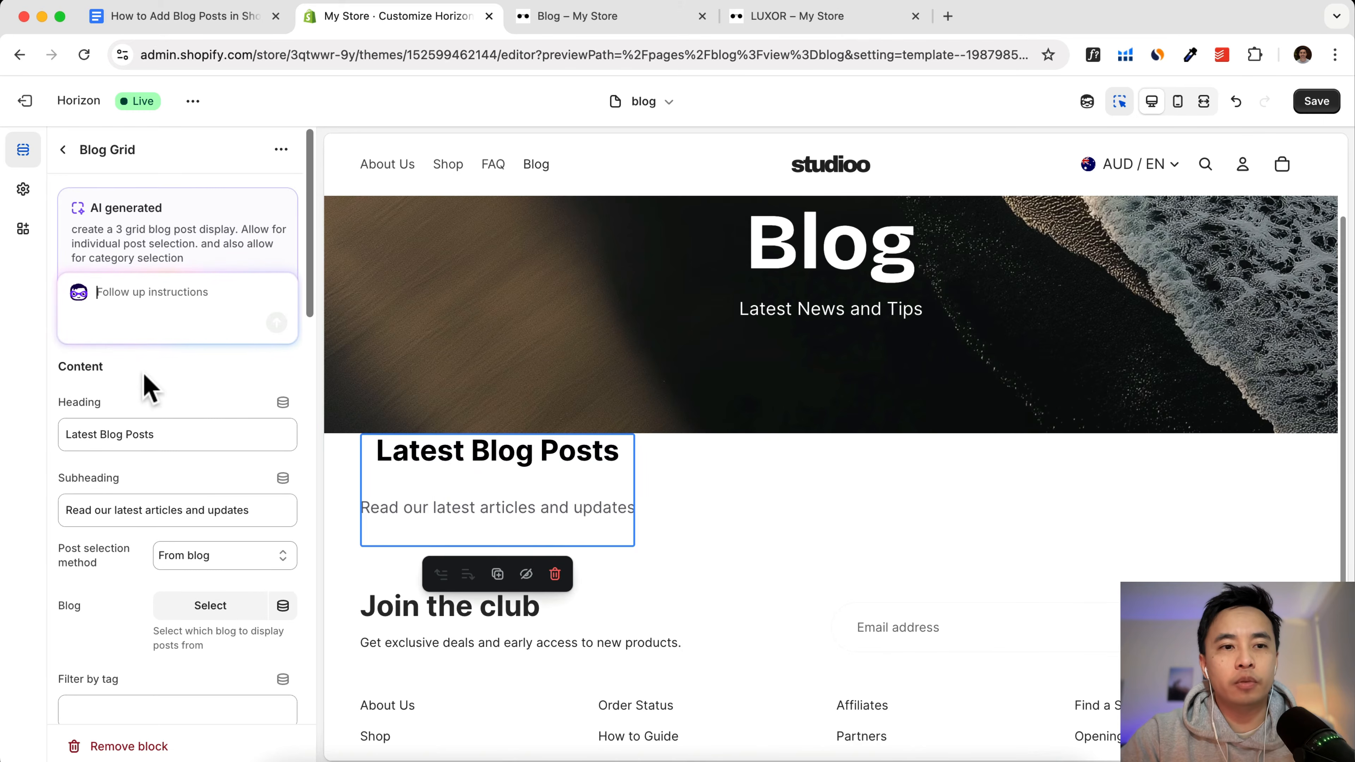
{"action": "left_click_drag", "start_coordinate": [80, 403], "coordinate": [36, 438]}
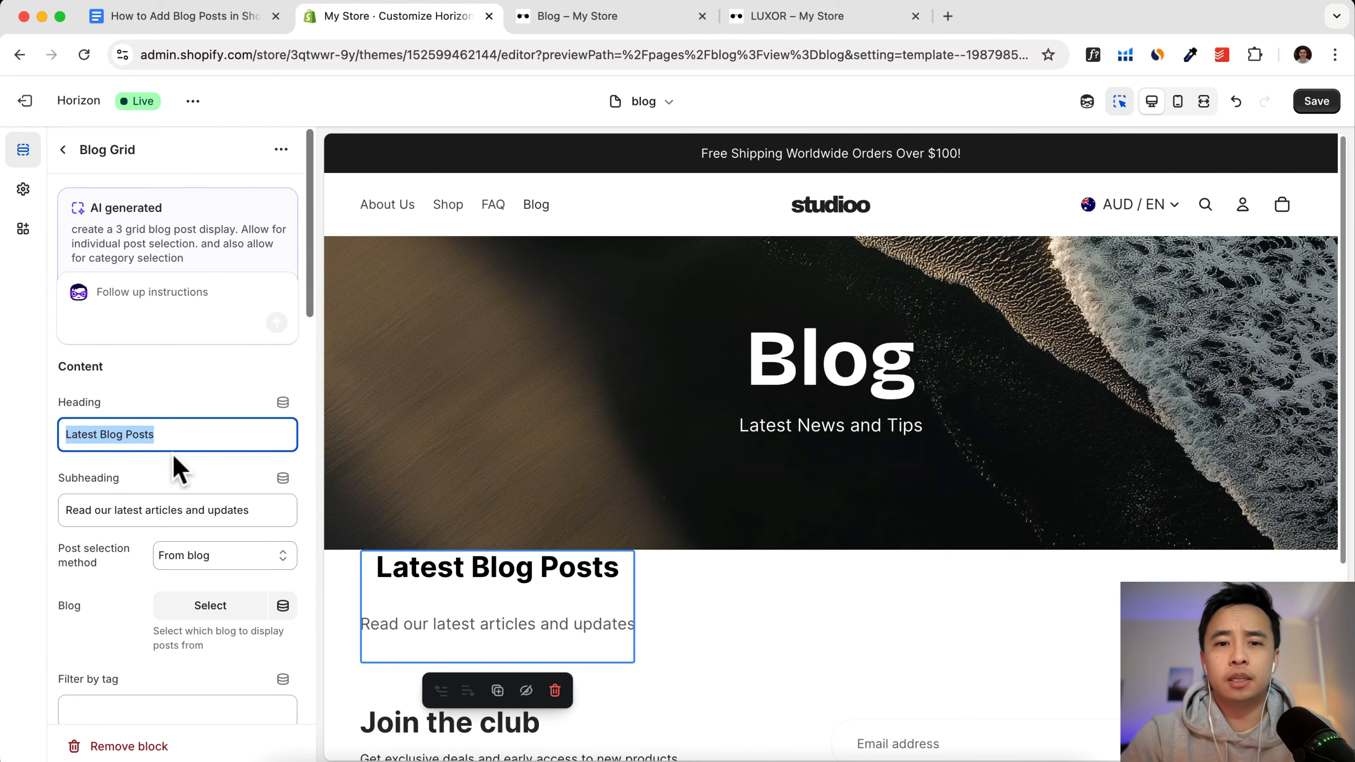
{"action": "key", "text": "BackSpace"}
Step: Replace the hero text below "Blog" with the Blog Grid's subheading, "Read our latest articles and updates", and clear that subheading from the grid
{"action": "left_click_drag", "start_coordinate": [244, 507], "coordinate": [63, 512]}
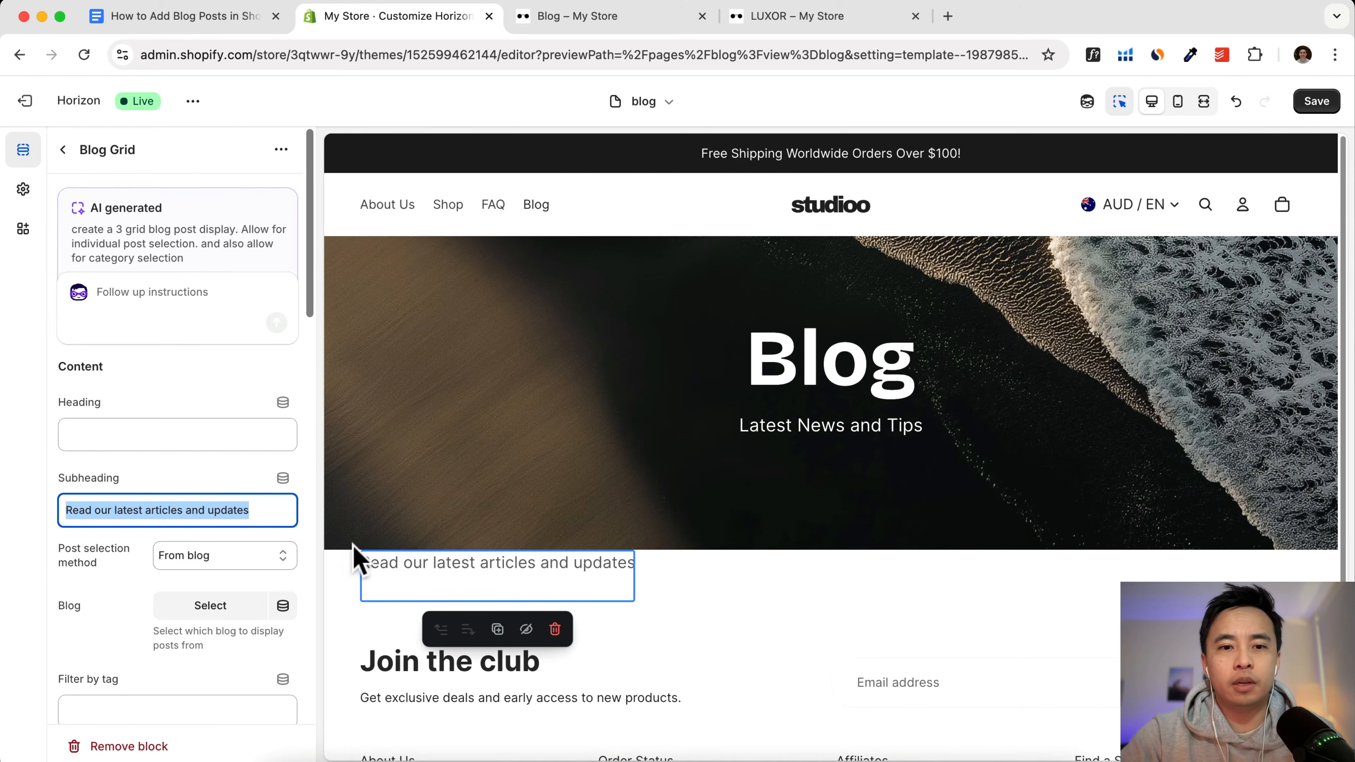
{"action": "right_click", "coordinate": [198, 514]}
{"action": "left_click", "coordinate": [257, 306]}
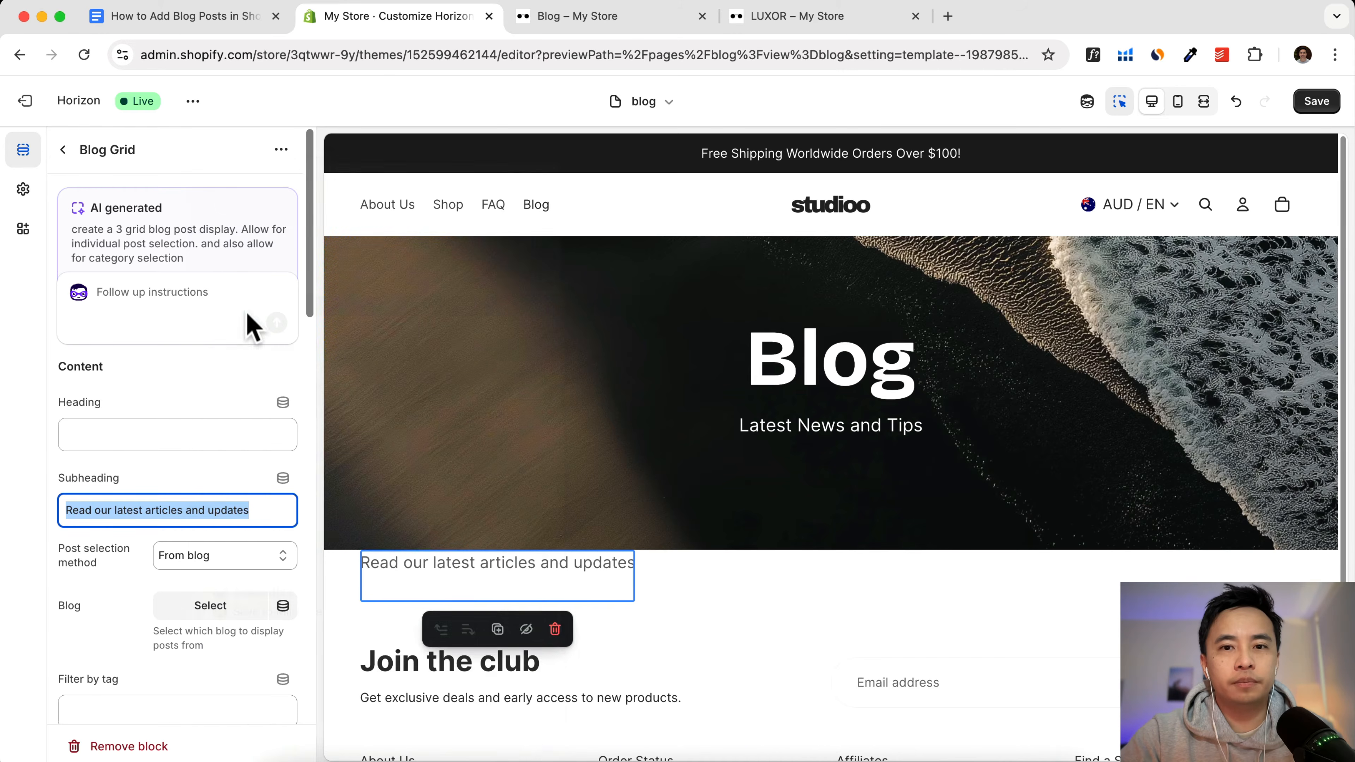
{"action": "left_click", "coordinate": [854, 427]}
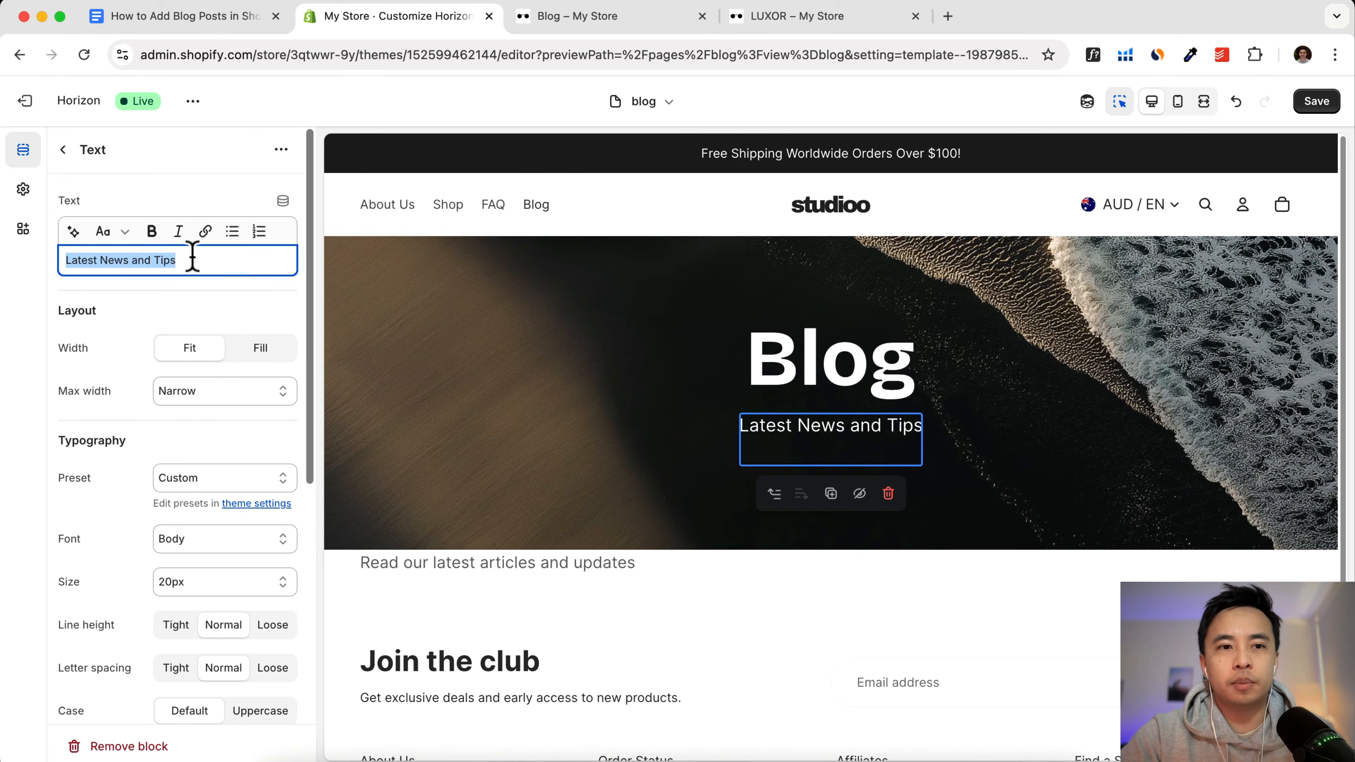
{"action": "key", "text": "super+v"}
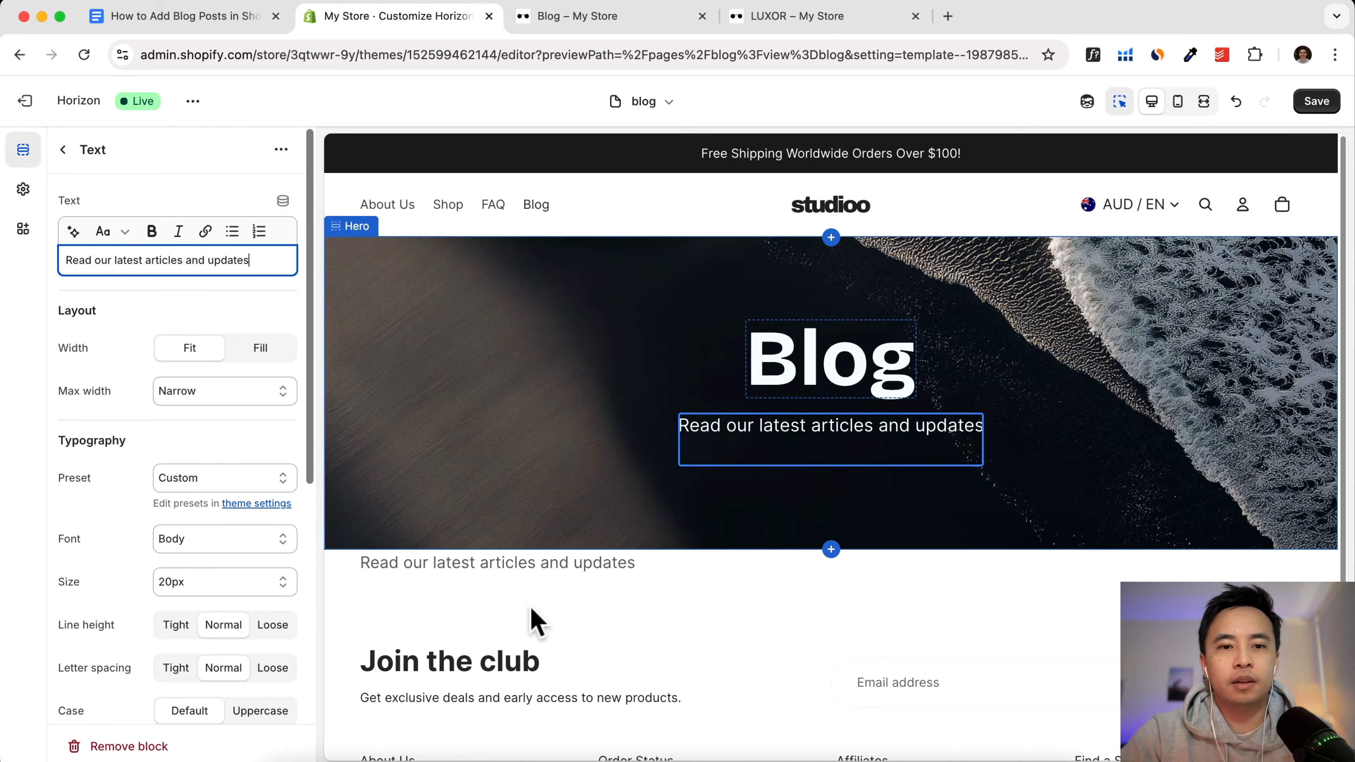
{"action": "left_click", "coordinate": [548, 578]}
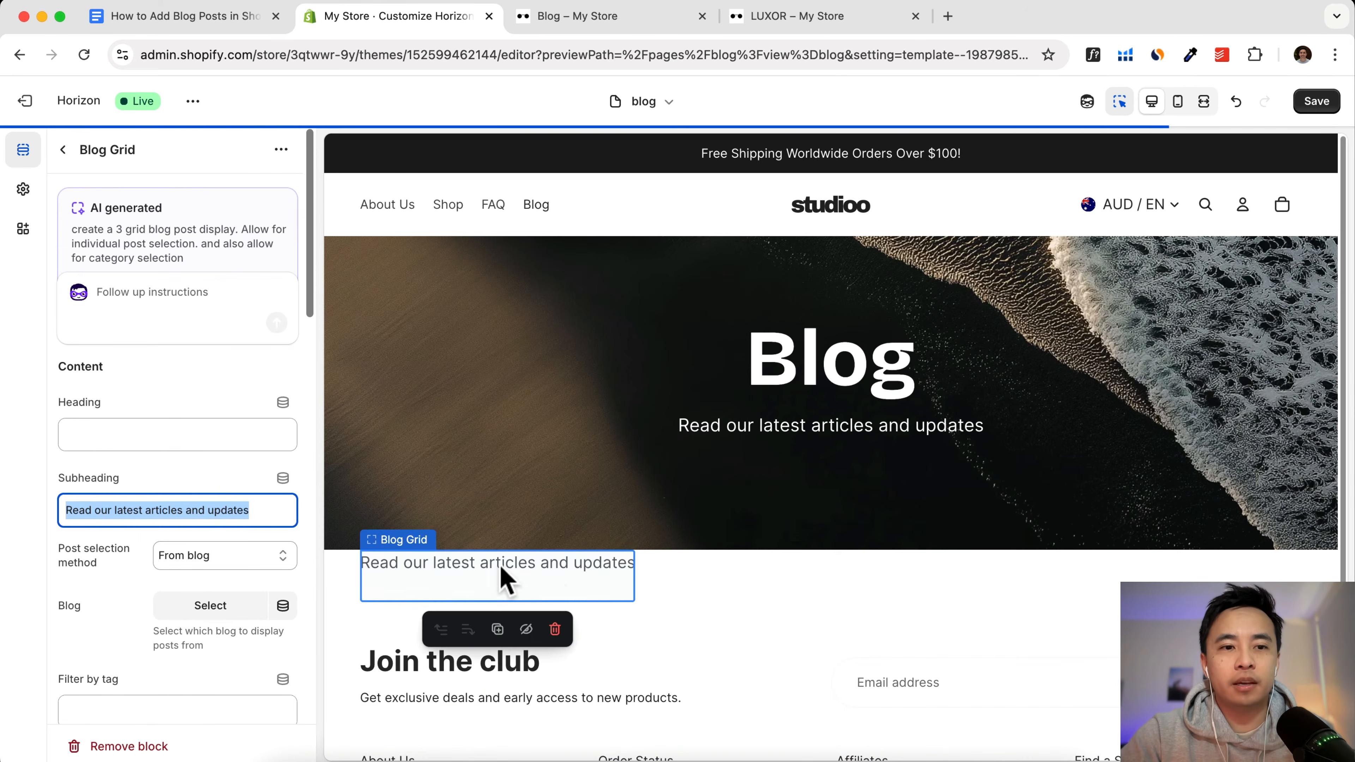
{"action": "key", "text": "BackSpace"}
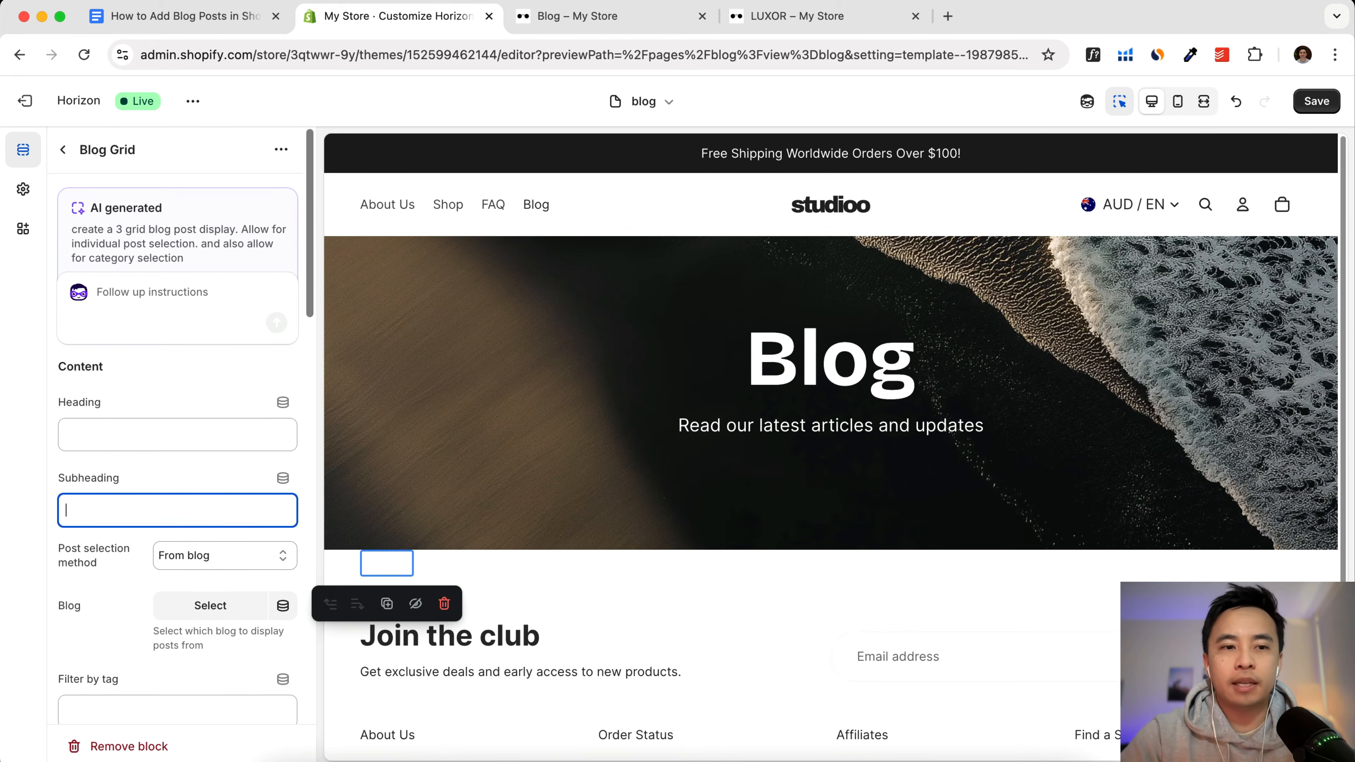
{"action": "scroll", "coordinate": [157, 555], "scroll_direction": "down", "scroll_amount": 5}
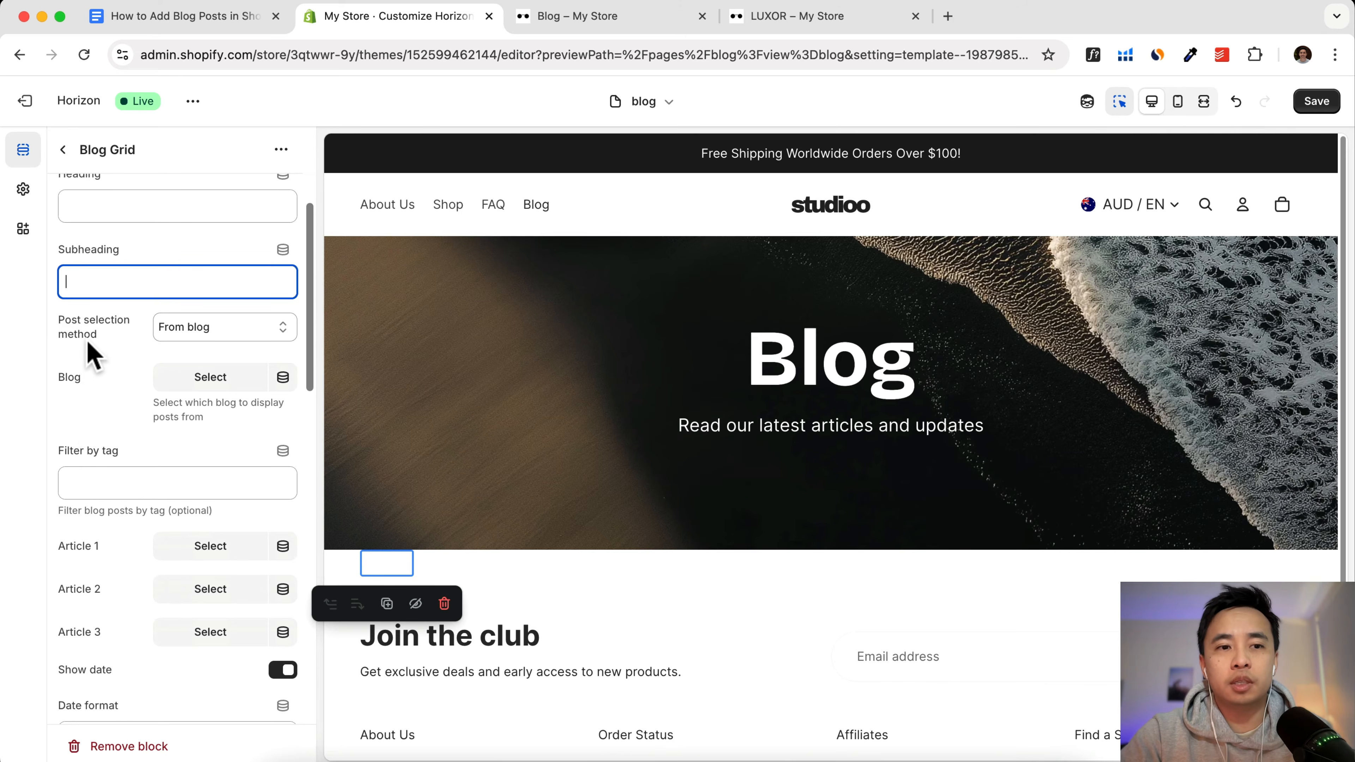
{"action": "left_click", "coordinate": [190, 328]}
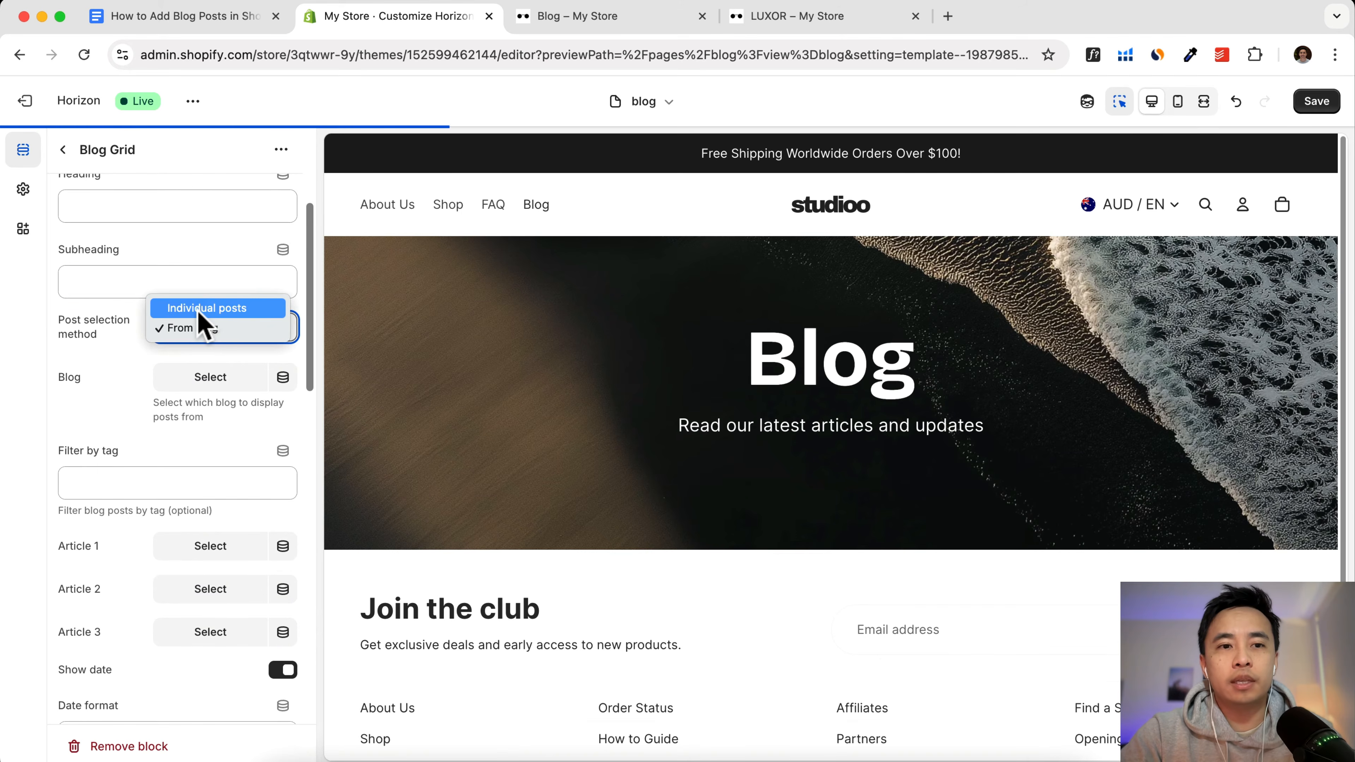
{"action": "left_click", "coordinate": [201, 309]}
{"action": "left_click", "coordinate": [200, 324]}
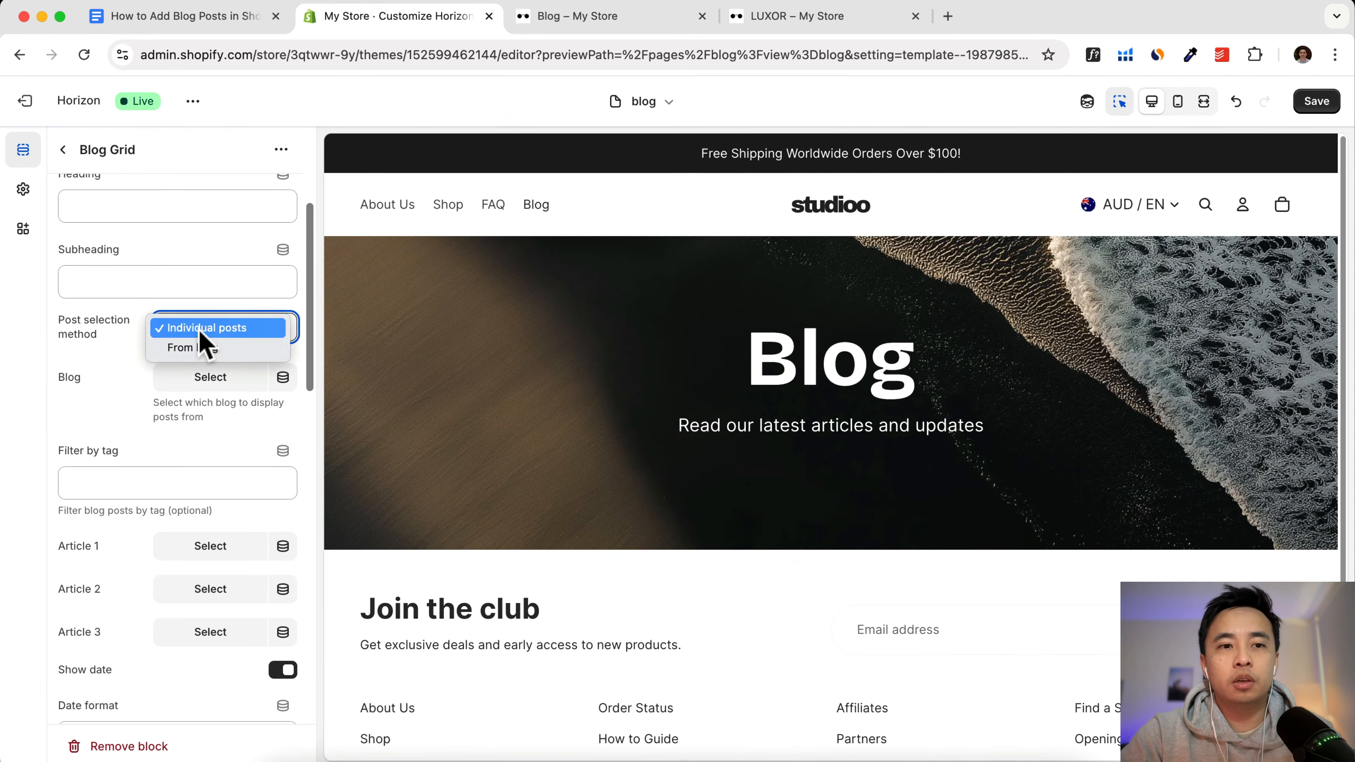
{"action": "left_click", "coordinate": [205, 350]}
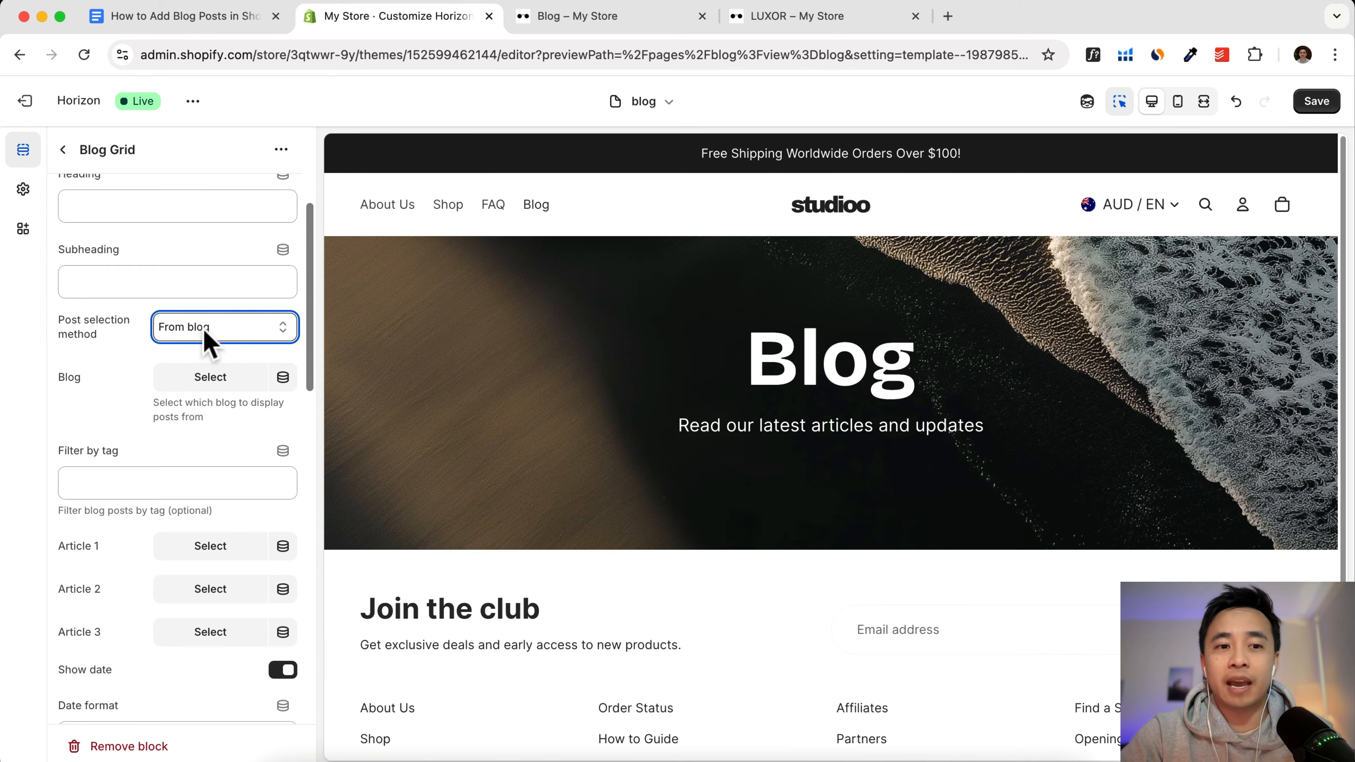
{"action": "left_click", "coordinate": [205, 332]}
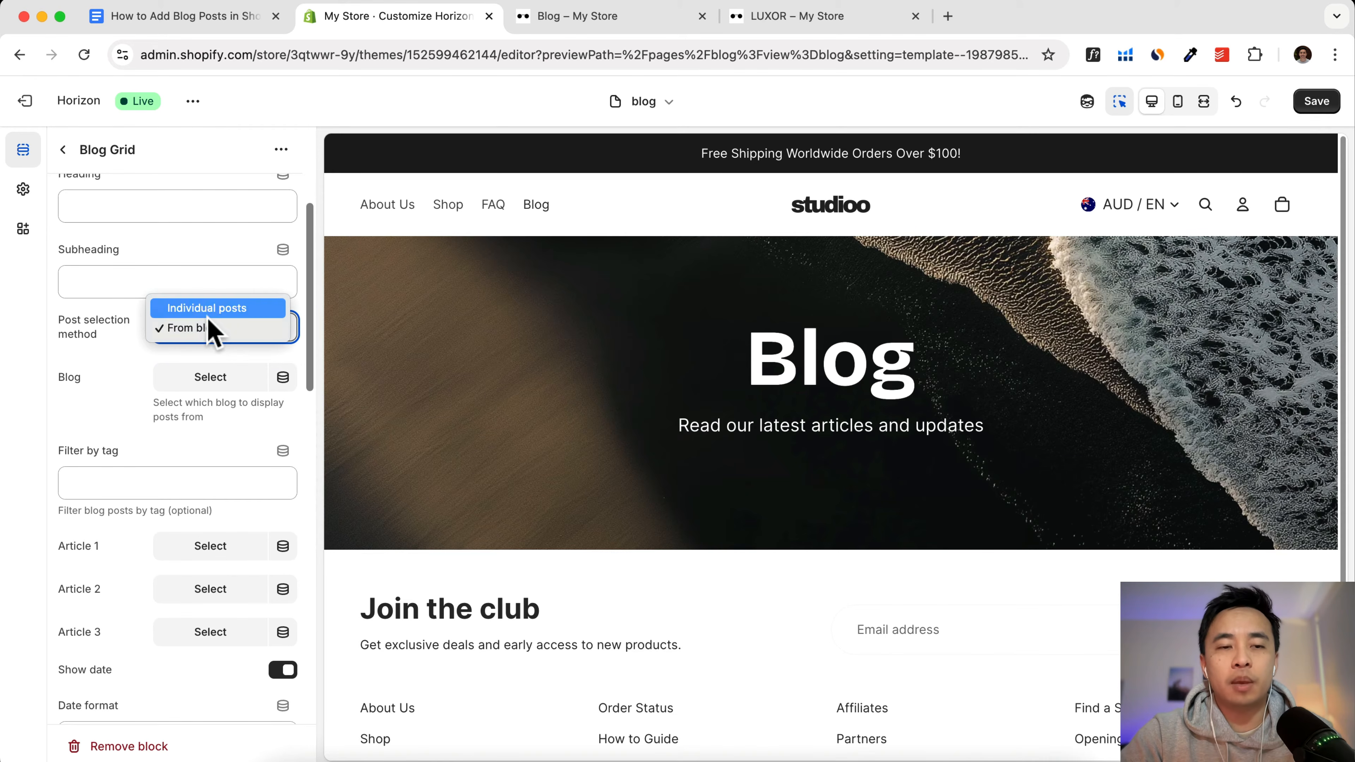
{"action": "left_click", "coordinate": [206, 328]}
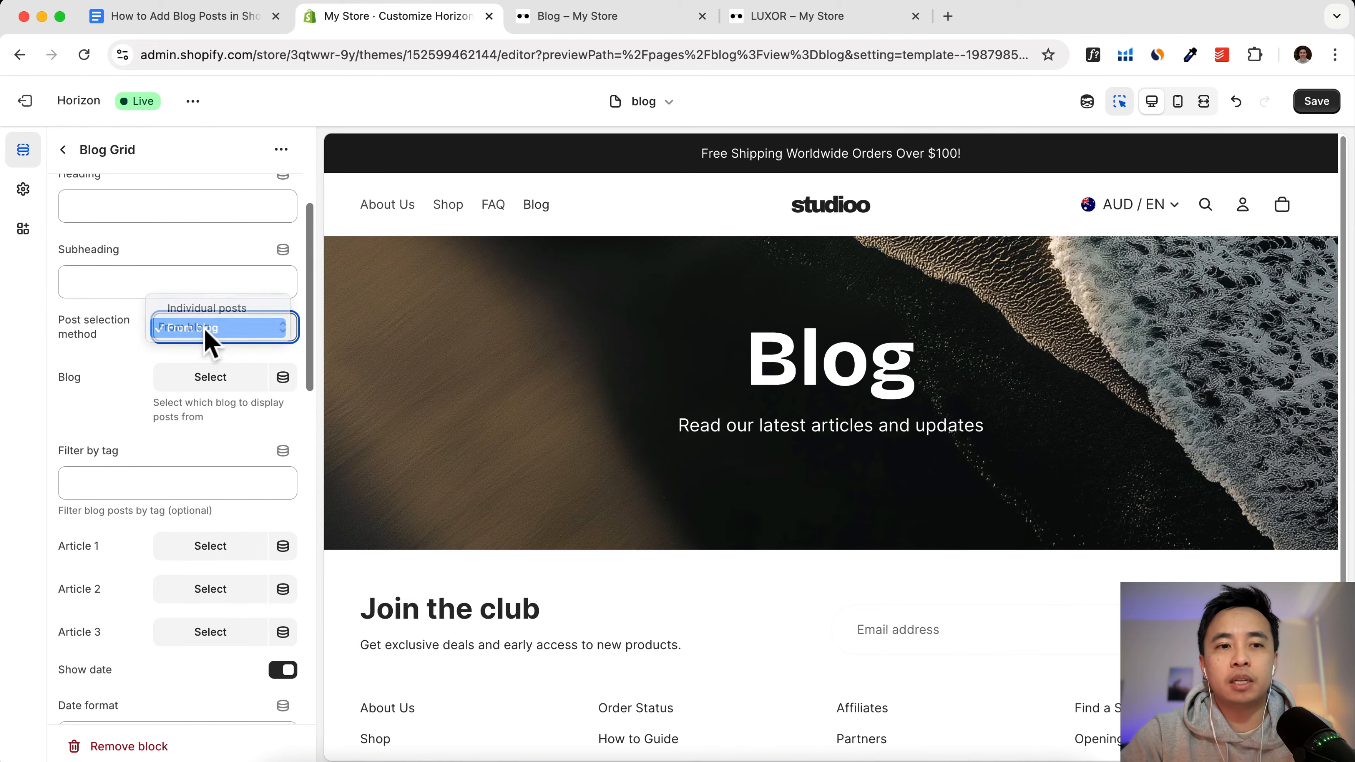
Step: Set Travel & Style as the blog whose posts the Blog Grid displays
{"action": "left_click", "coordinate": [178, 381]}
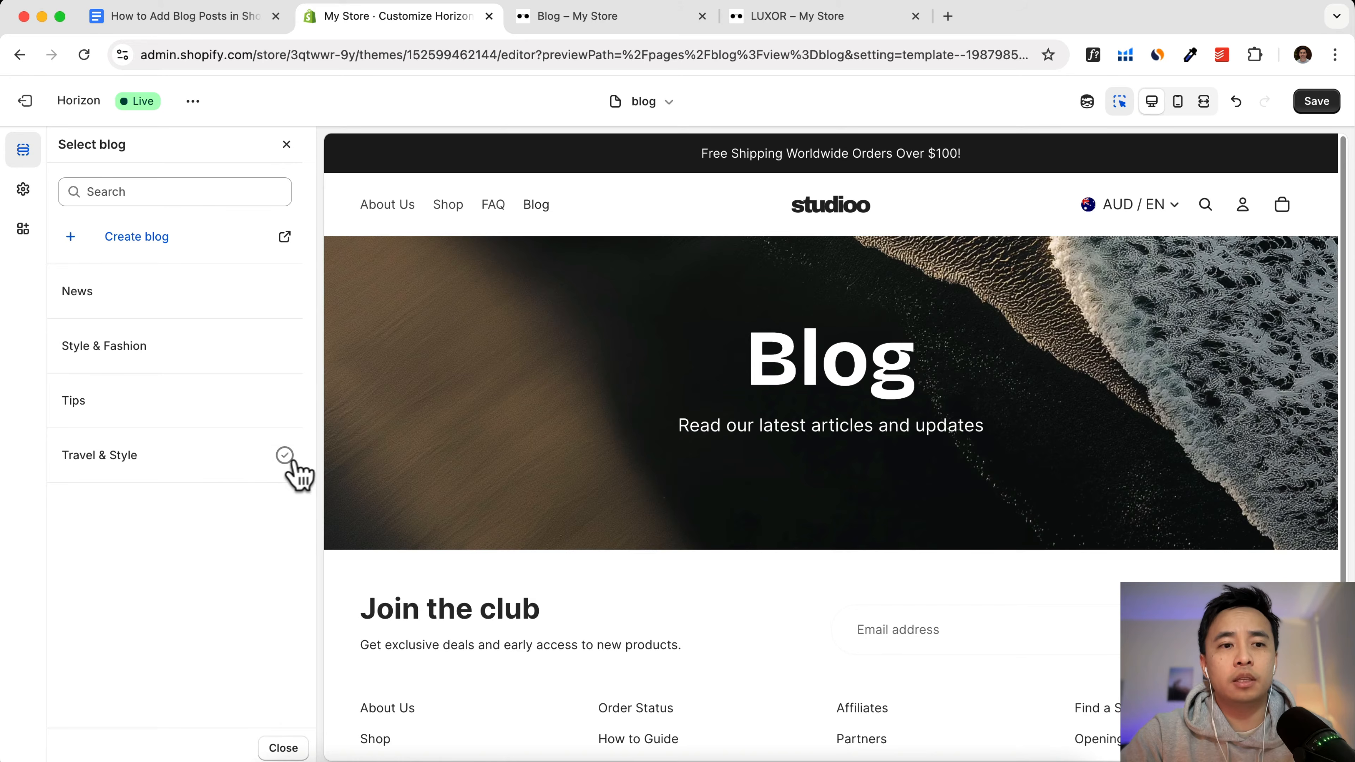
{"action": "left_click", "coordinate": [271, 459]}
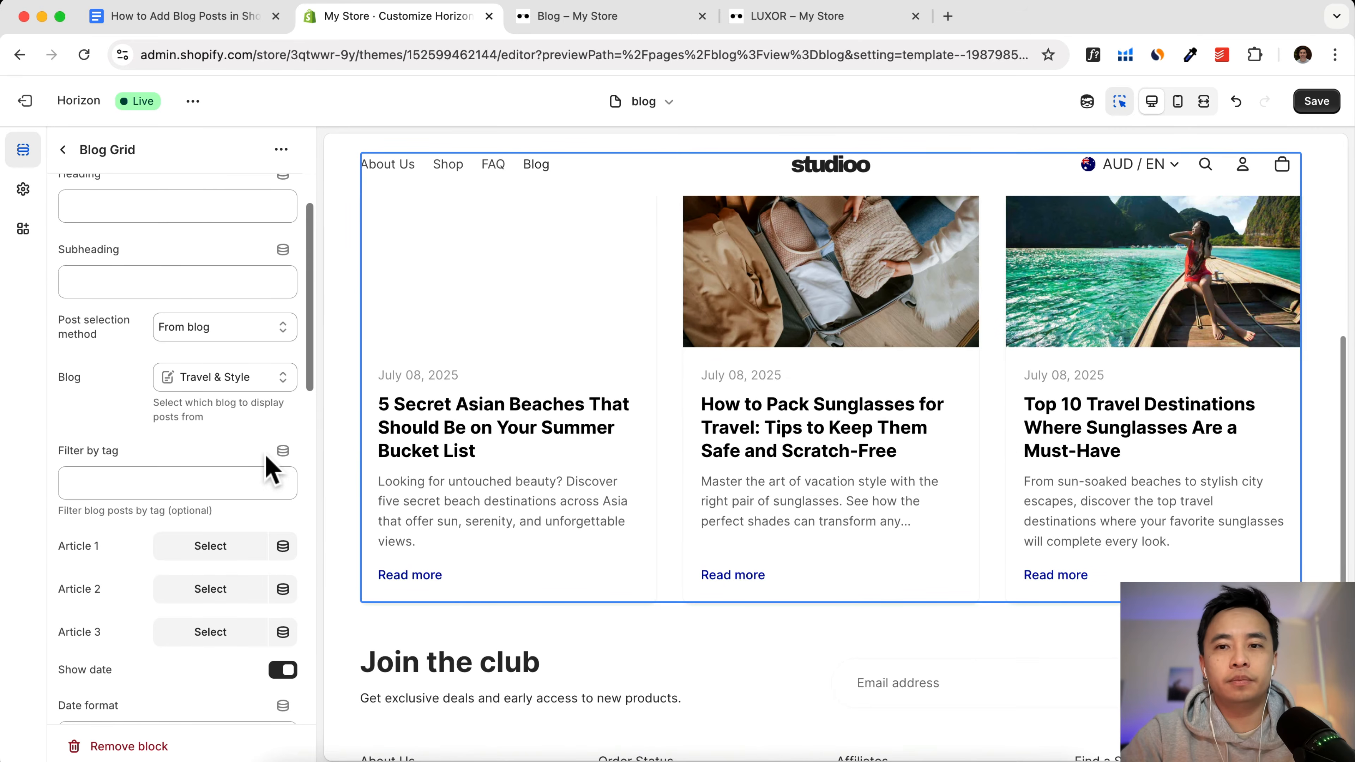
{"action": "scroll", "coordinate": [690, 536], "scroll_direction": "up", "scroll_amount": 2}
{"action": "scroll", "coordinate": [1036, 484], "scroll_direction": "up", "scroll_amount": 3}
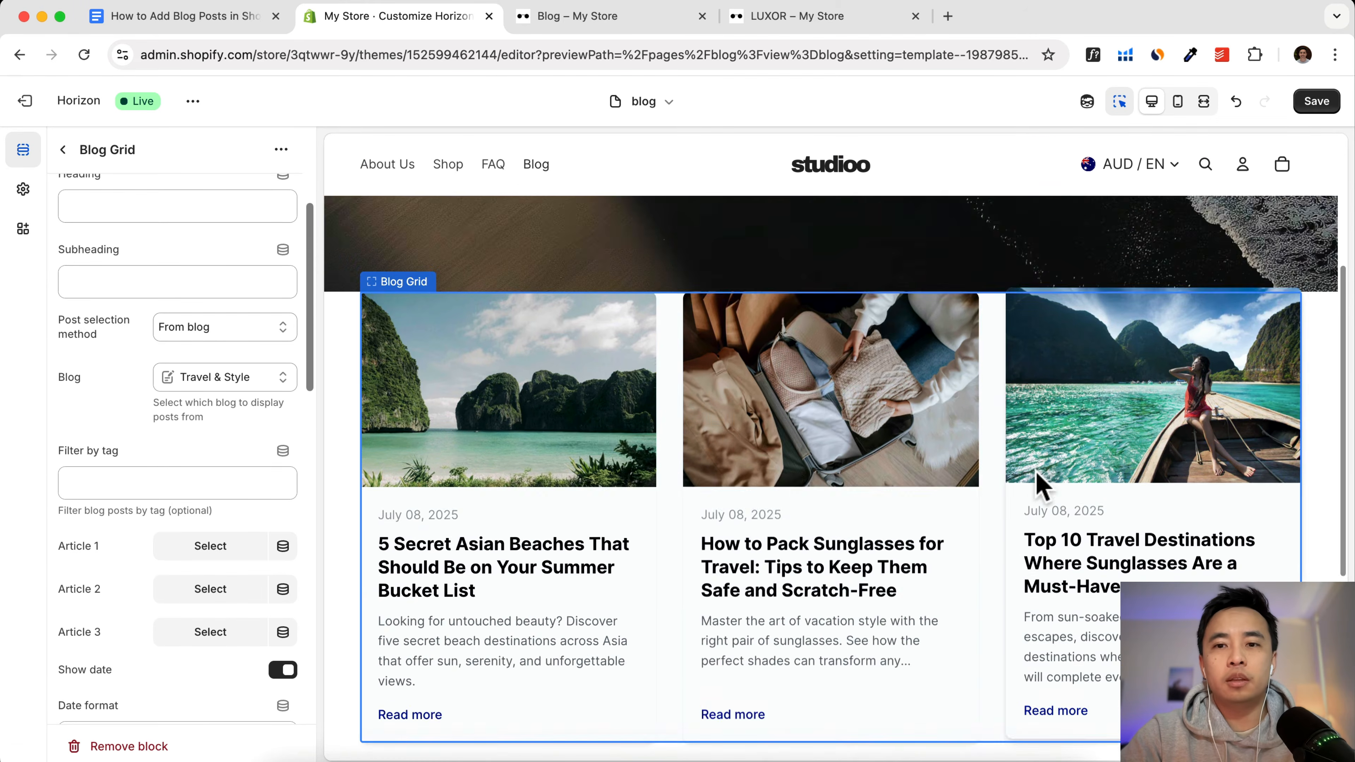
{"action": "scroll", "coordinate": [712, 527], "scroll_direction": "down", "scroll_amount": 5}
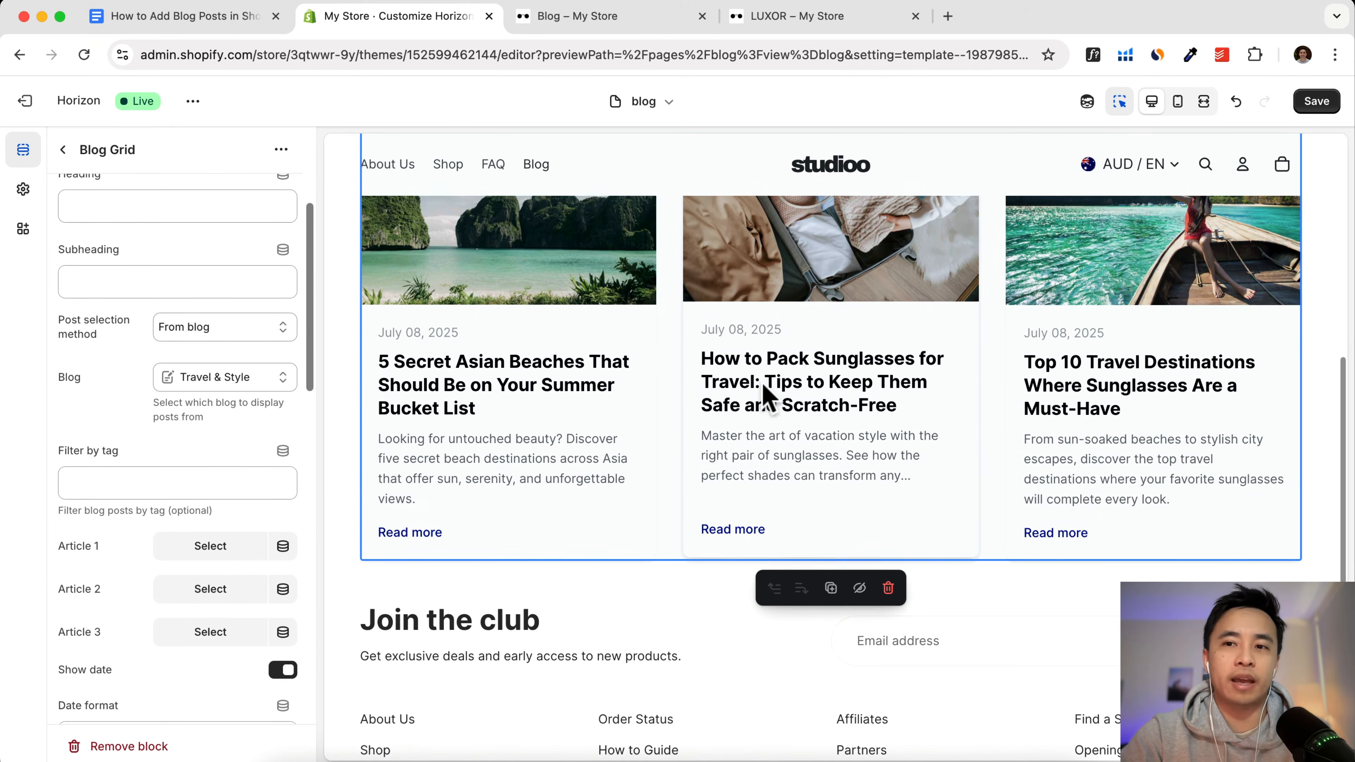
{"action": "scroll", "coordinate": [768, 400], "scroll_direction": "up", "scroll_amount": 3}
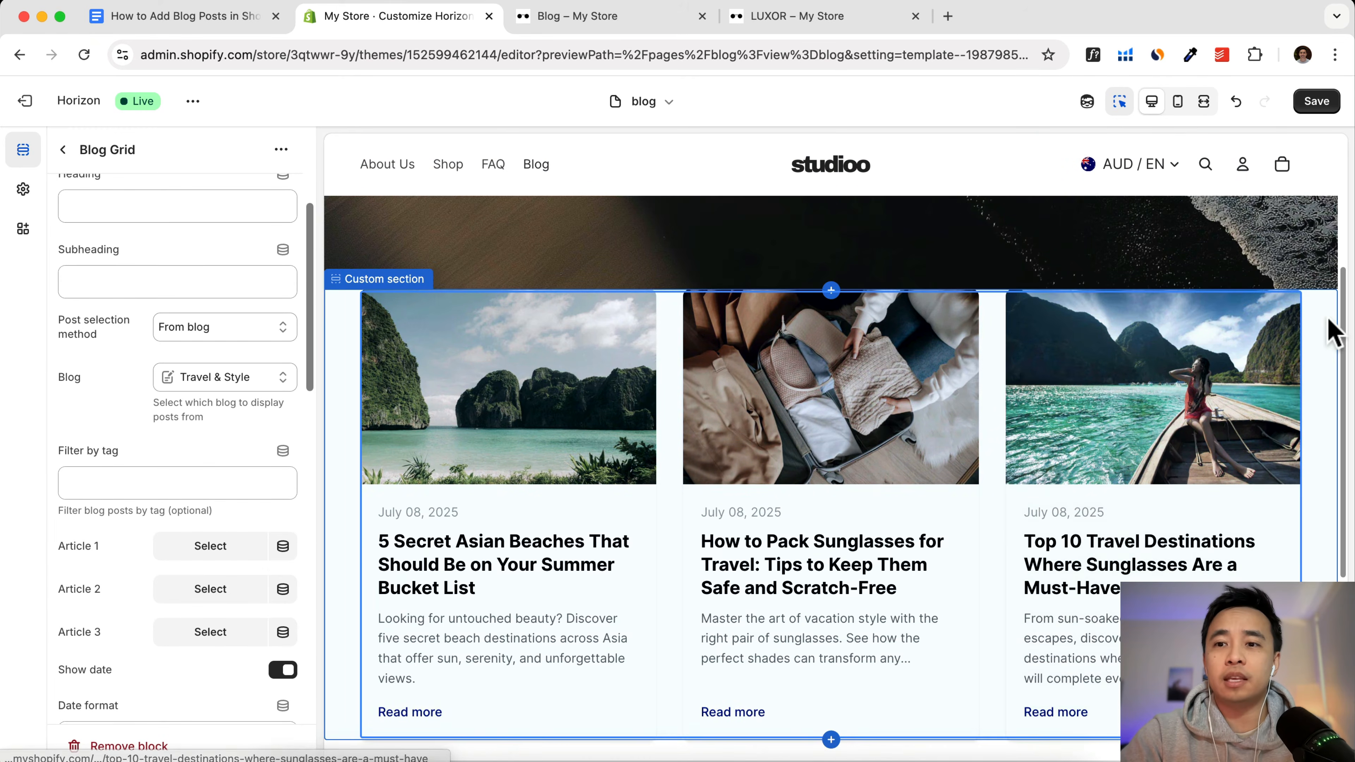
{"action": "scroll", "coordinate": [640, 427], "scroll_direction": "down", "scroll_amount": 5}
{"action": "scroll", "coordinate": [427, 427], "scroll_direction": "up", "scroll_amount": 2}
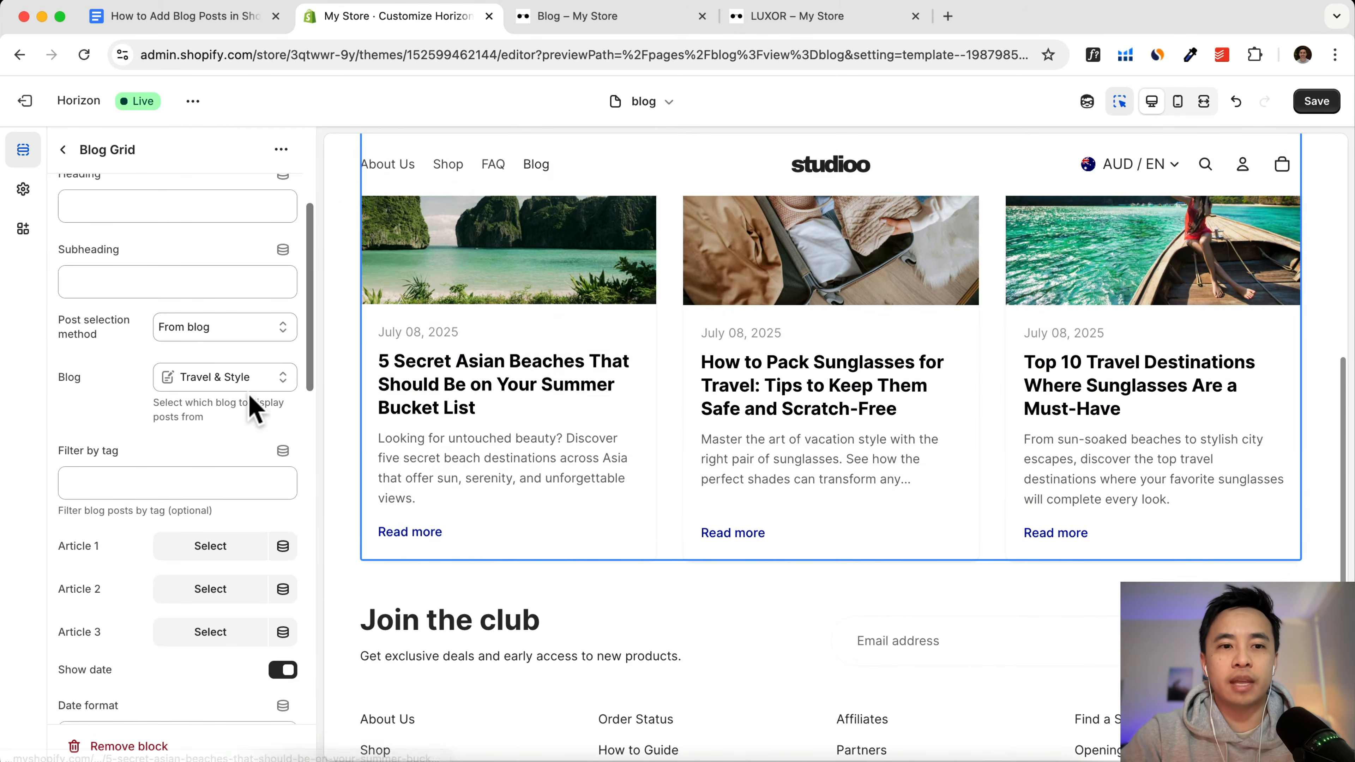
Step: Review the Blog Grid's article, date, excerpt, layout, color and typography settings and its appearance beneath the hero
{"action": "scroll", "coordinate": [224, 416], "scroll_direction": "down", "scroll_amount": 3}
{"action": "left_click_drag", "start_coordinate": [61, 344], "coordinate": [192, 330]}
{"action": "left_click_drag", "start_coordinate": [85, 365], "coordinate": [69, 370]}
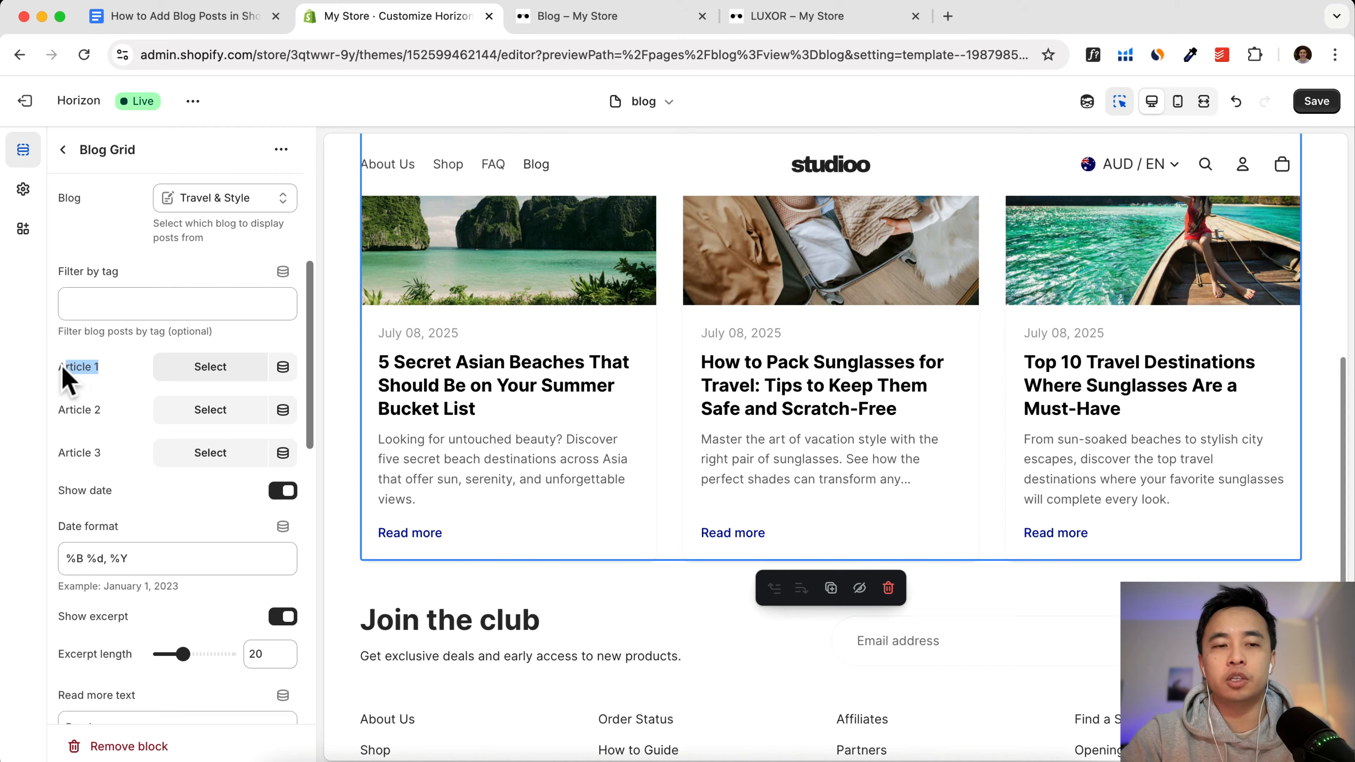
{"action": "scroll", "coordinate": [115, 453], "scroll_direction": "down", "scroll_amount": 10}
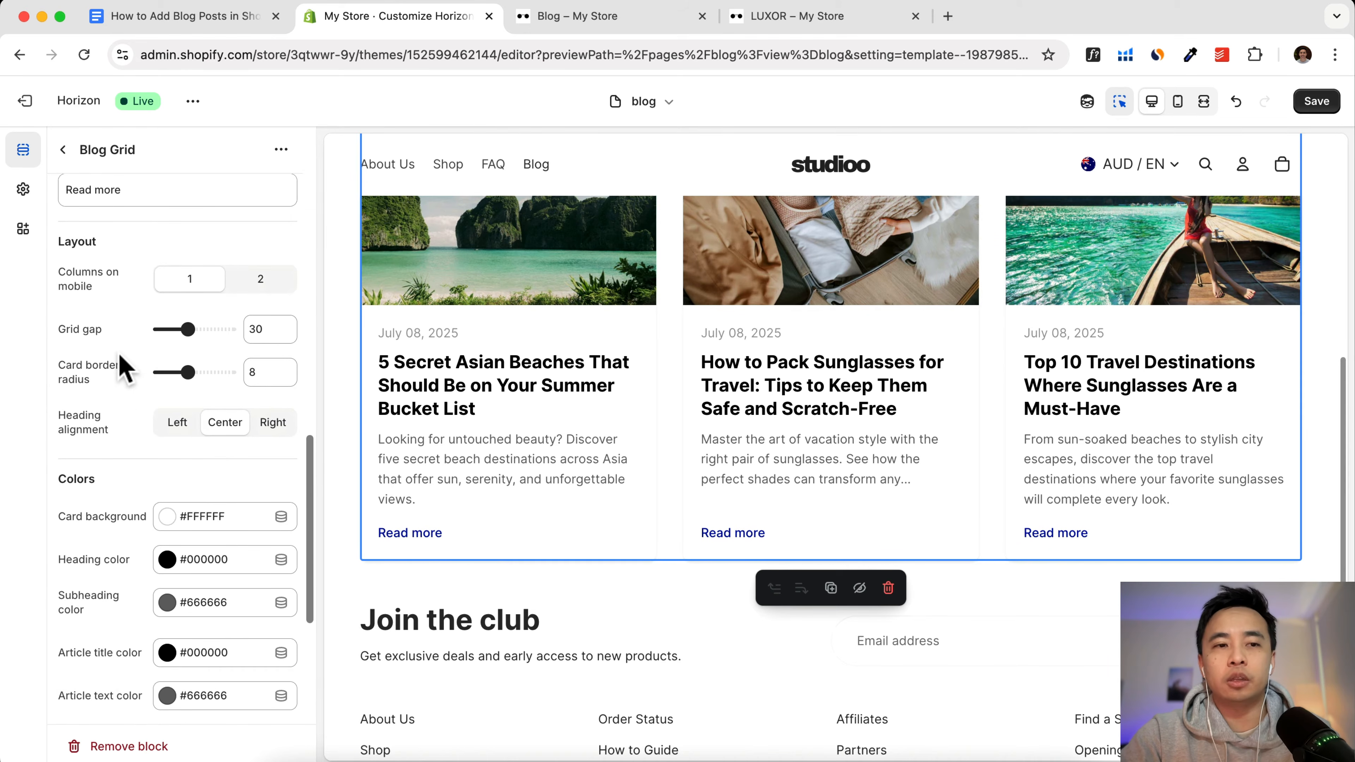
{"action": "scroll", "coordinate": [139, 438], "scroll_direction": "down", "scroll_amount": 5}
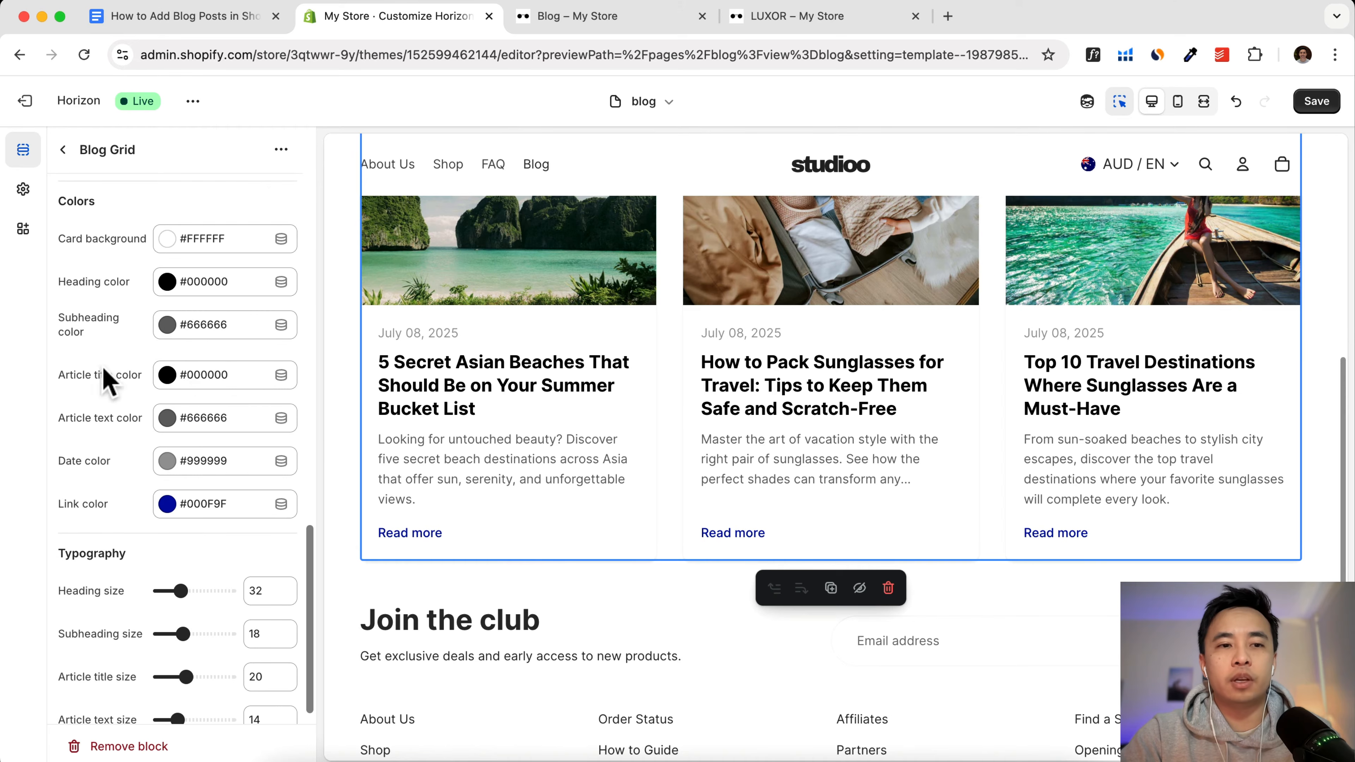
{"action": "scroll", "coordinate": [181, 504], "scroll_direction": "down", "scroll_amount": 1}
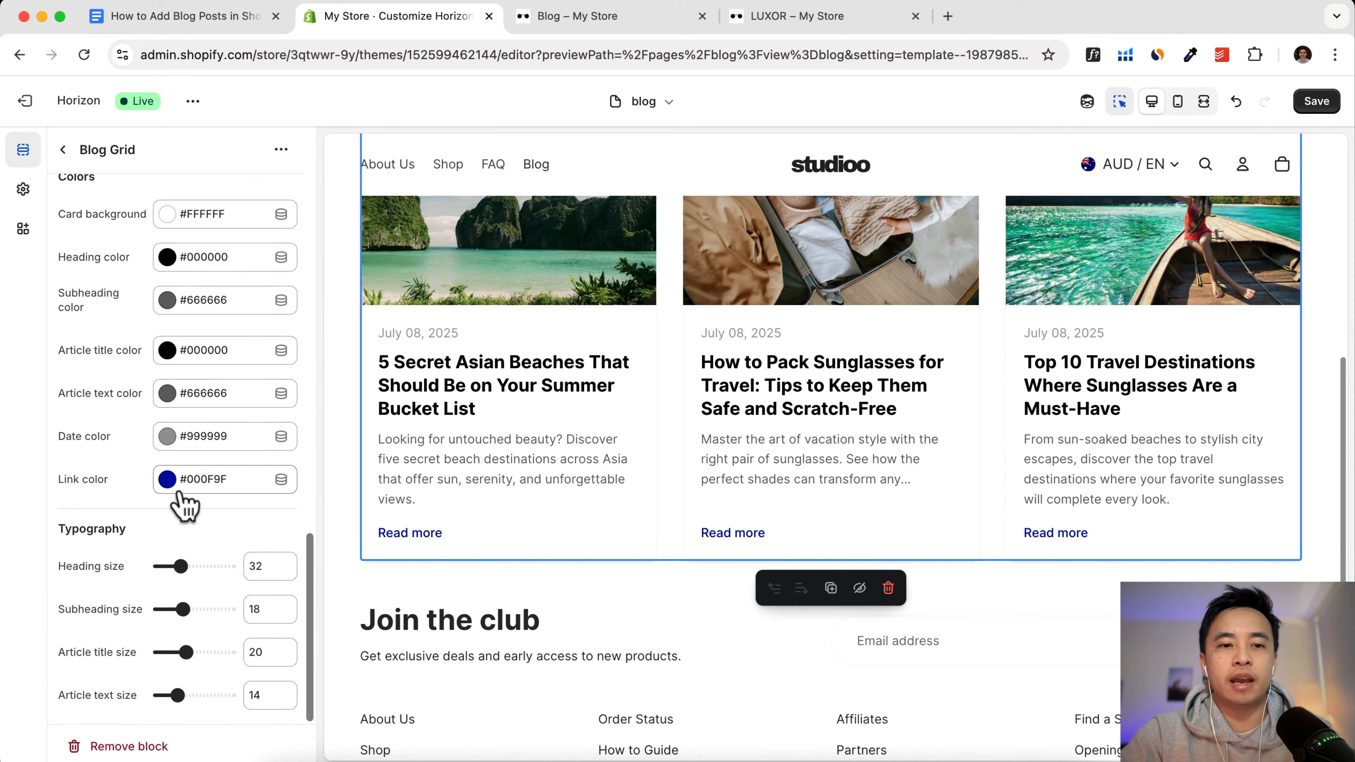
{"action": "scroll", "coordinate": [182, 504], "scroll_direction": "up", "scroll_amount": 20}
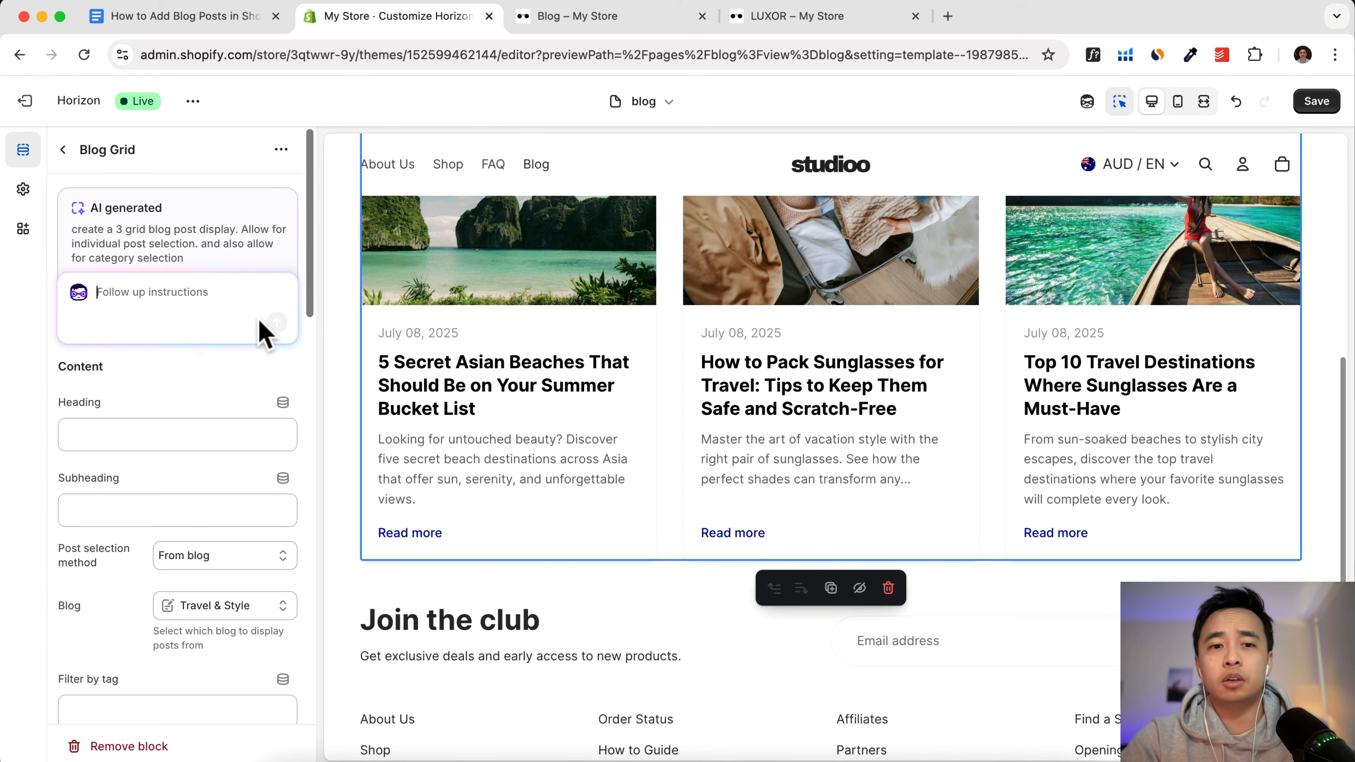
{"action": "scroll", "coordinate": [282, 445], "scroll_direction": "down", "scroll_amount": 8}
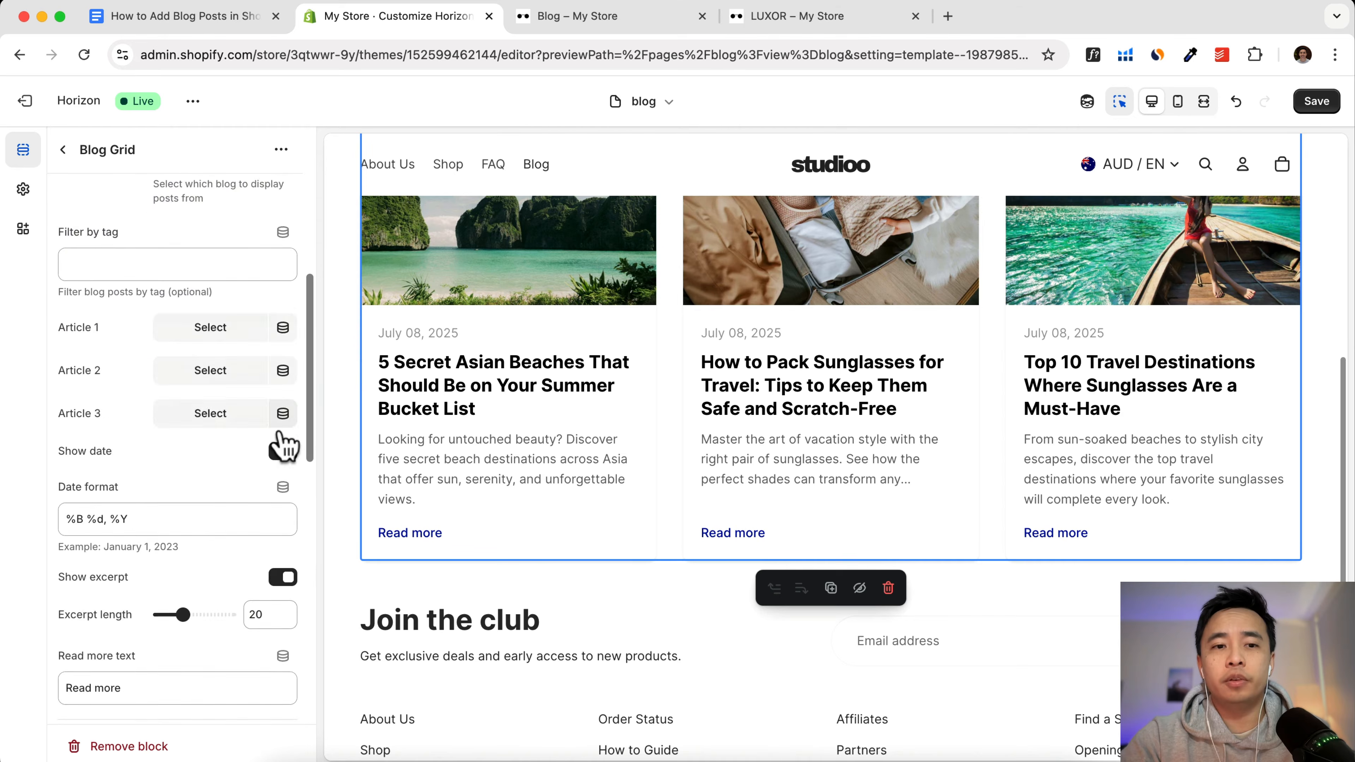
{"action": "scroll", "coordinate": [283, 446], "scroll_direction": "down", "scroll_amount": 10}
{"action": "scroll", "coordinate": [599, 500], "scroll_direction": "up", "scroll_amount": 7}
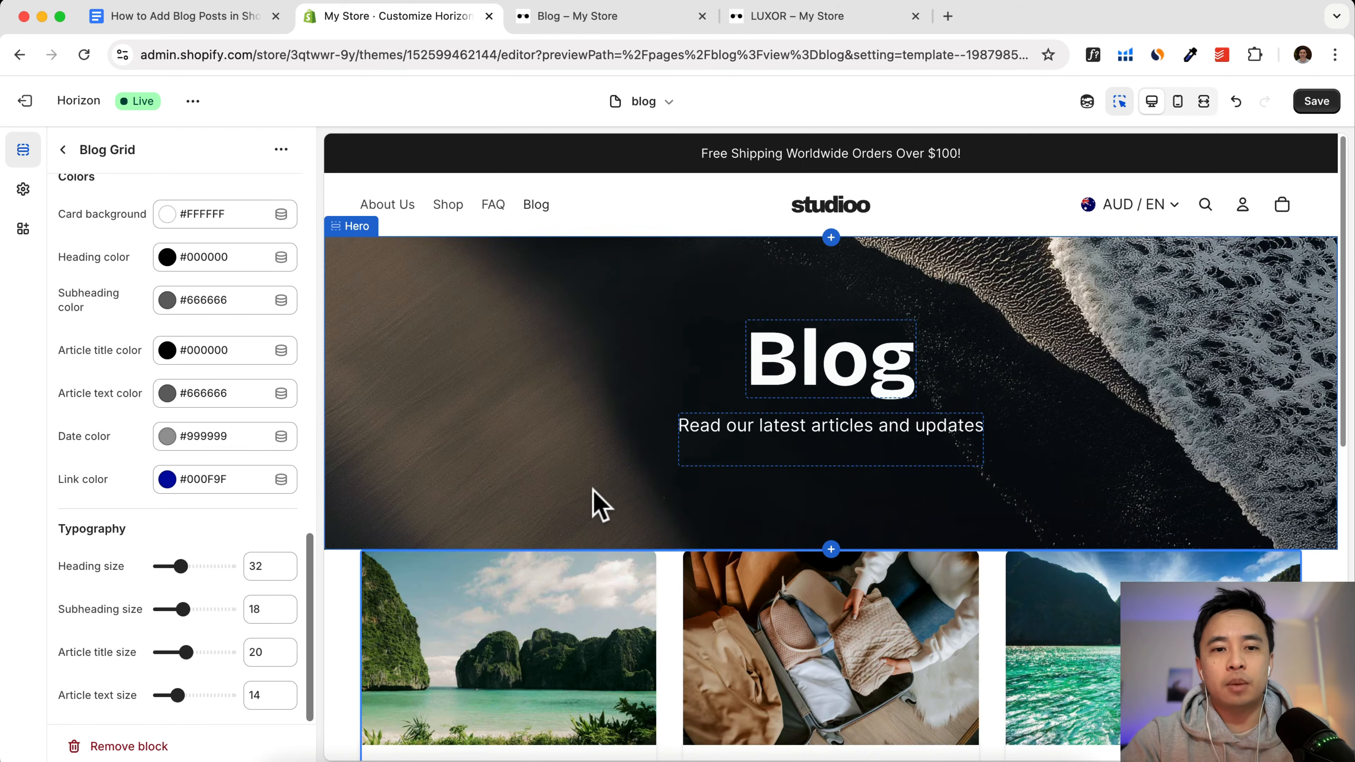
Step: Set the top and bottom padding of the custom section around the Blog Grid to 50 px each
{"action": "scroll", "coordinate": [599, 499], "scroll_direction": "down", "scroll_amount": 7}
{"action": "left_click", "coordinate": [344, 323]}
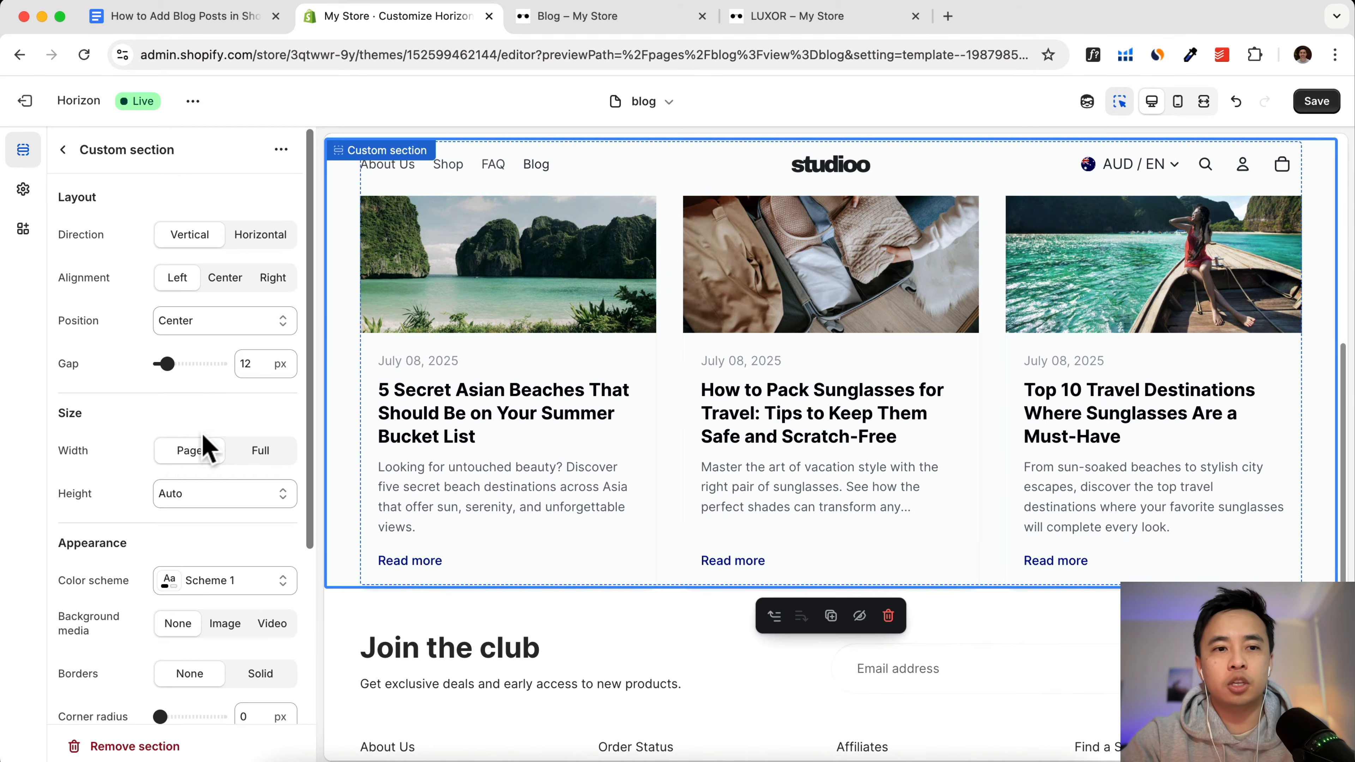
{"action": "scroll", "coordinate": [182, 595], "scroll_direction": "down", "scroll_amount": 5}
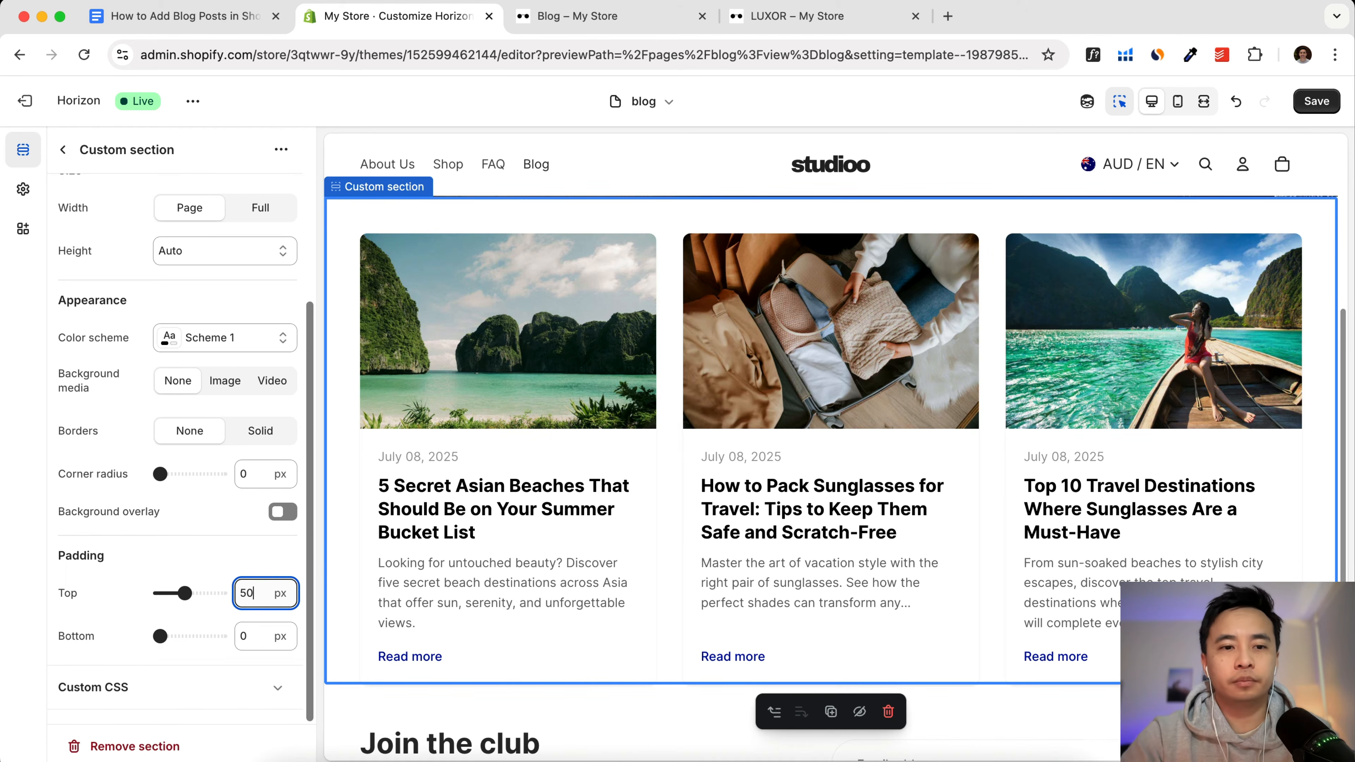
{"action": "left_click", "coordinate": [233, 555]}
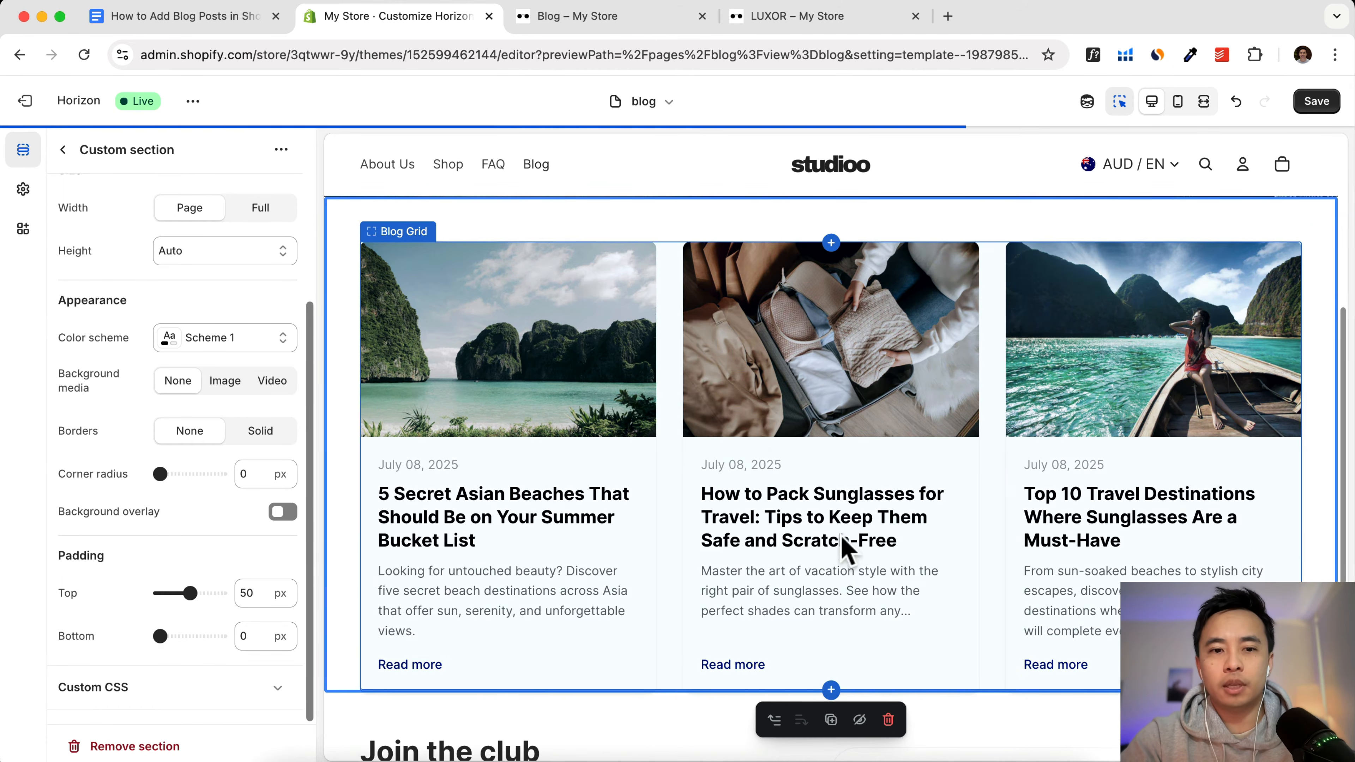
{"action": "left_click", "coordinate": [250, 637]}
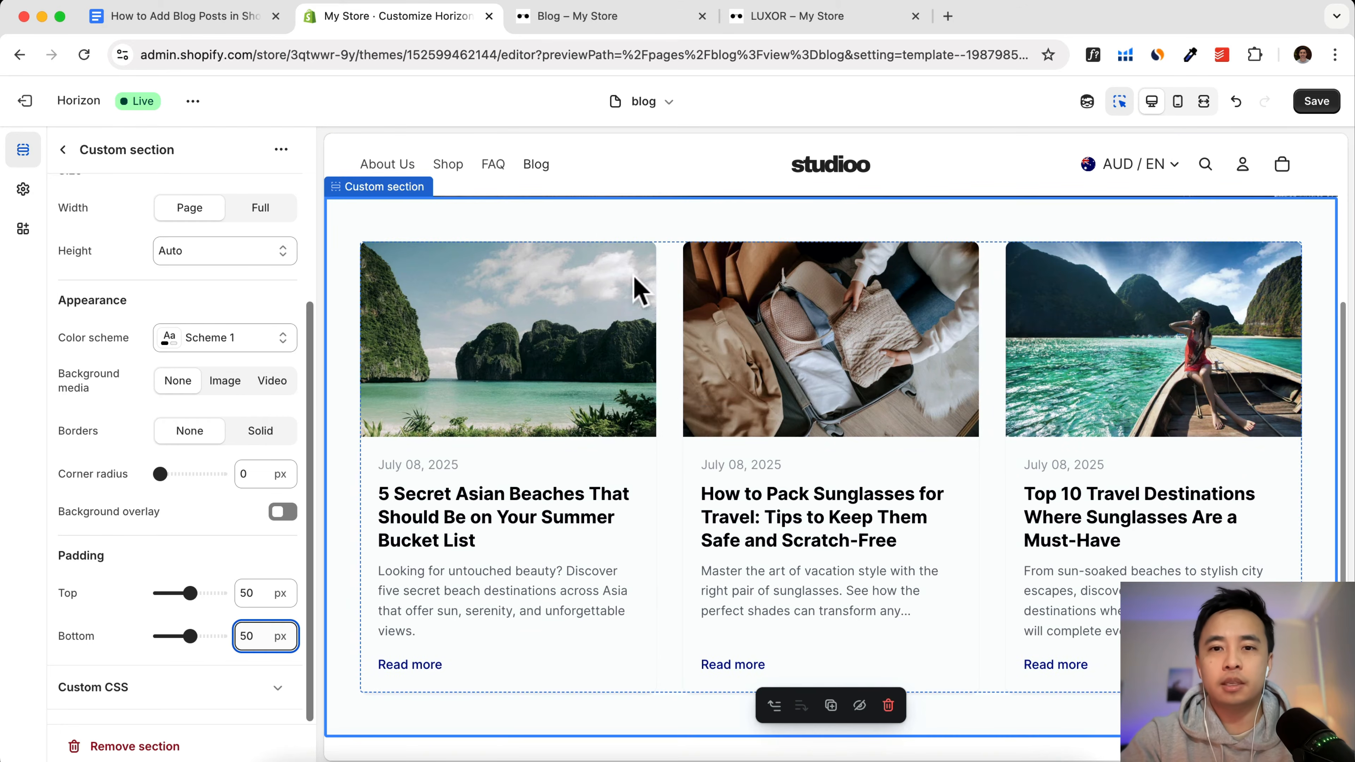
Step: Duplicate the custom section containing the Blog Grid and open the settings of the grid in the copy
{"action": "scroll", "coordinate": [883, 499], "scroll_direction": "down", "scroll_amount": 5}
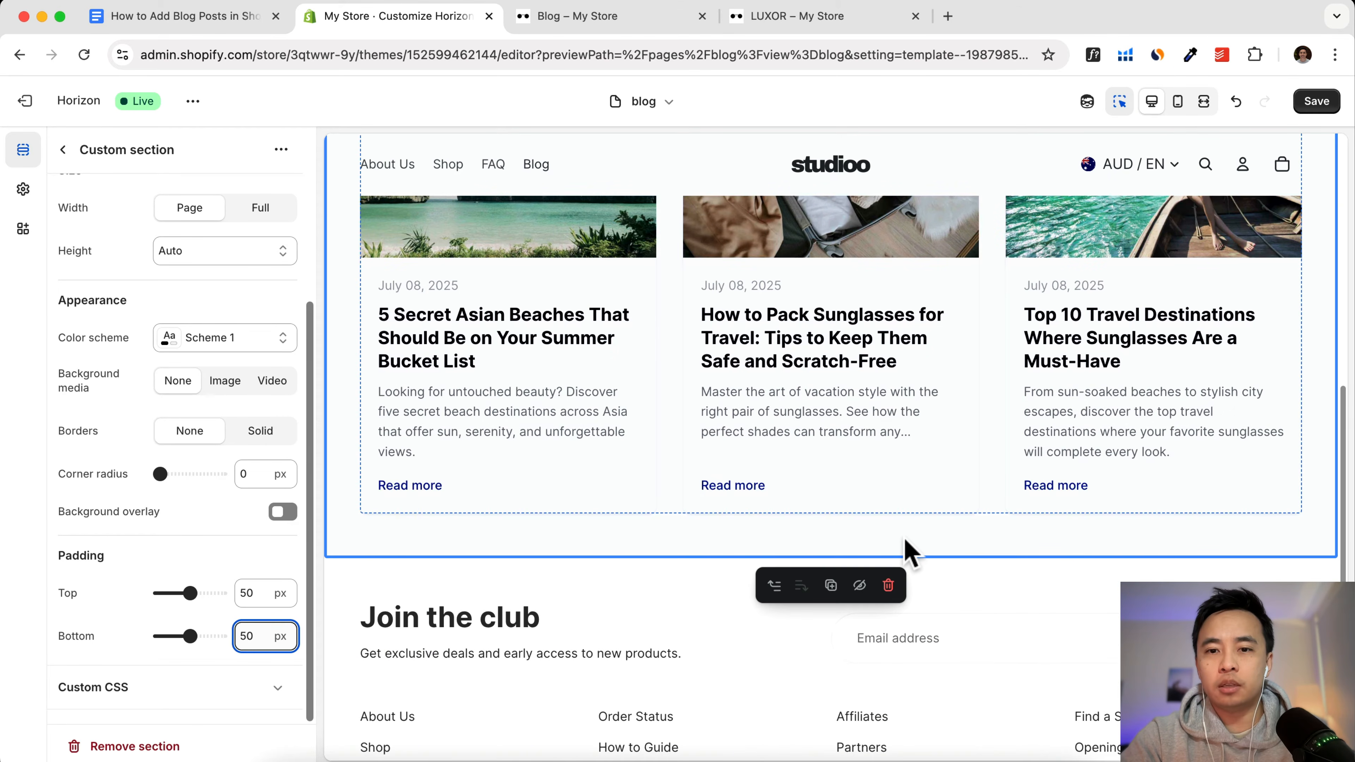
{"action": "left_click", "coordinate": [831, 586]}
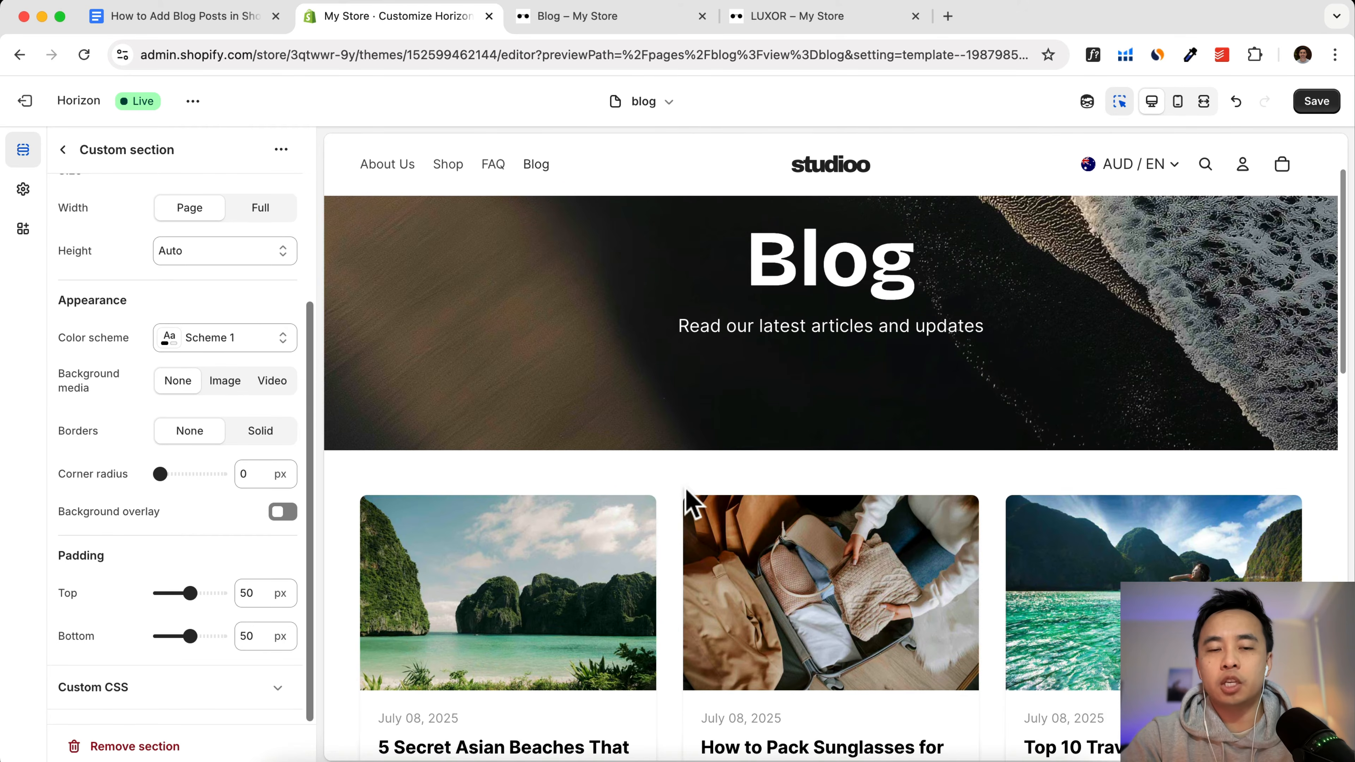
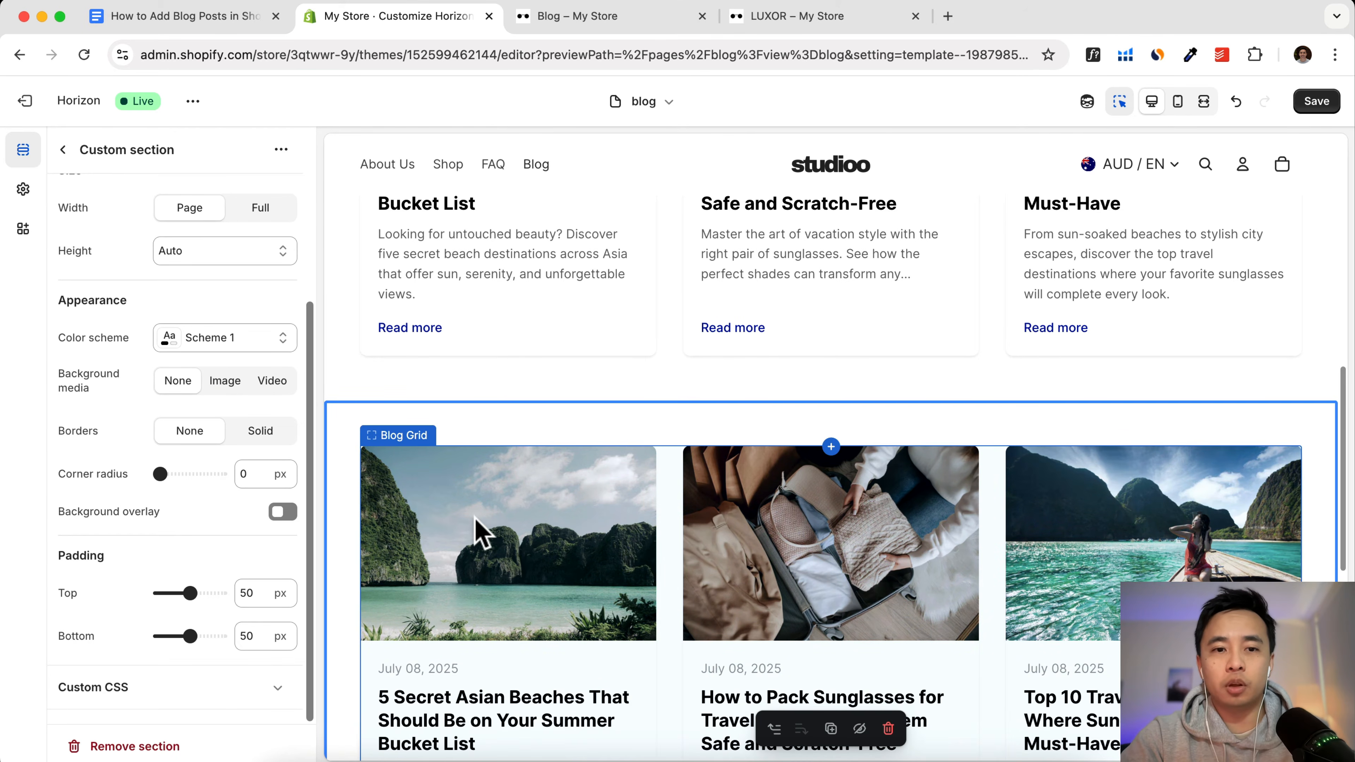
{"action": "left_click", "coordinate": [477, 531]}
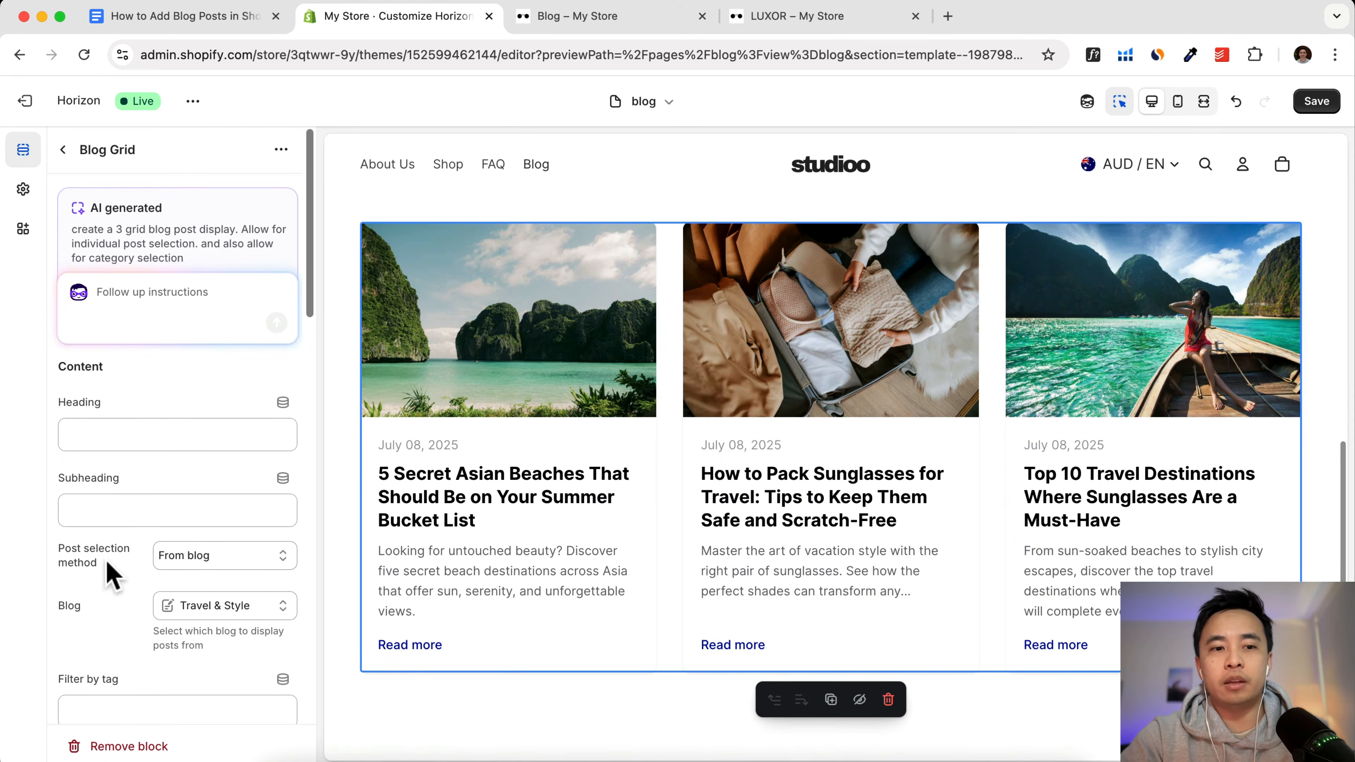
Step: Replace the blog shown in the duplicated Blog Grid with Tips and save the template
{"action": "left_click", "coordinate": [201, 608]}
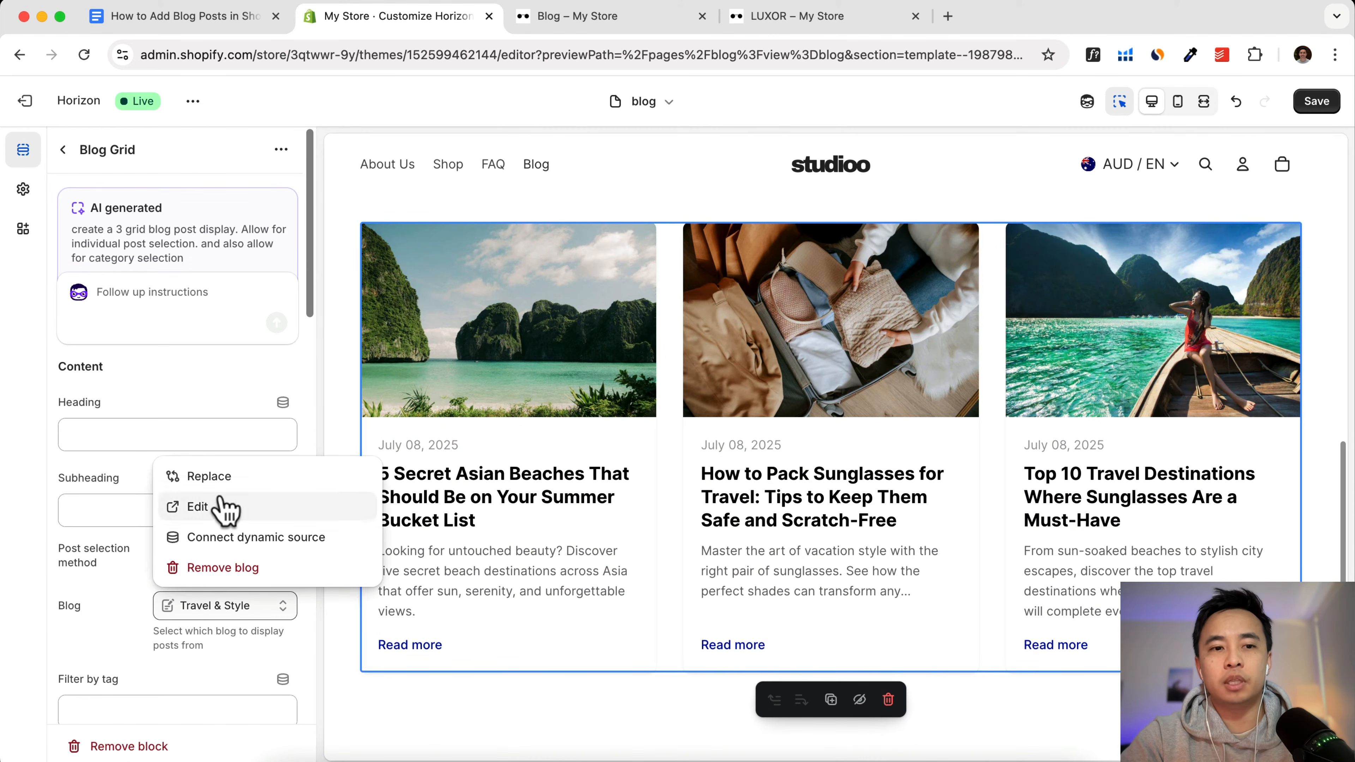
{"action": "left_click", "coordinate": [224, 477]}
{"action": "left_click", "coordinate": [122, 405]}
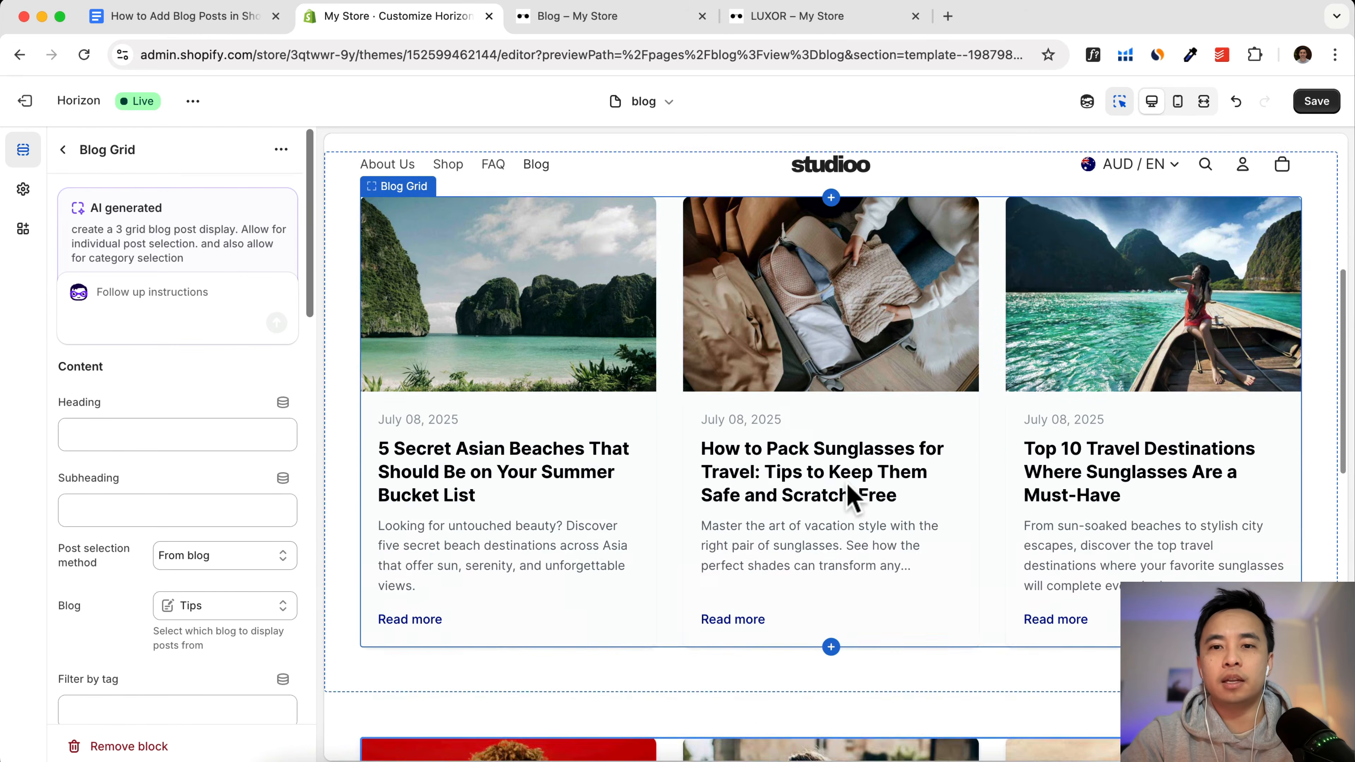
{"action": "left_click", "coordinate": [1311, 101]}
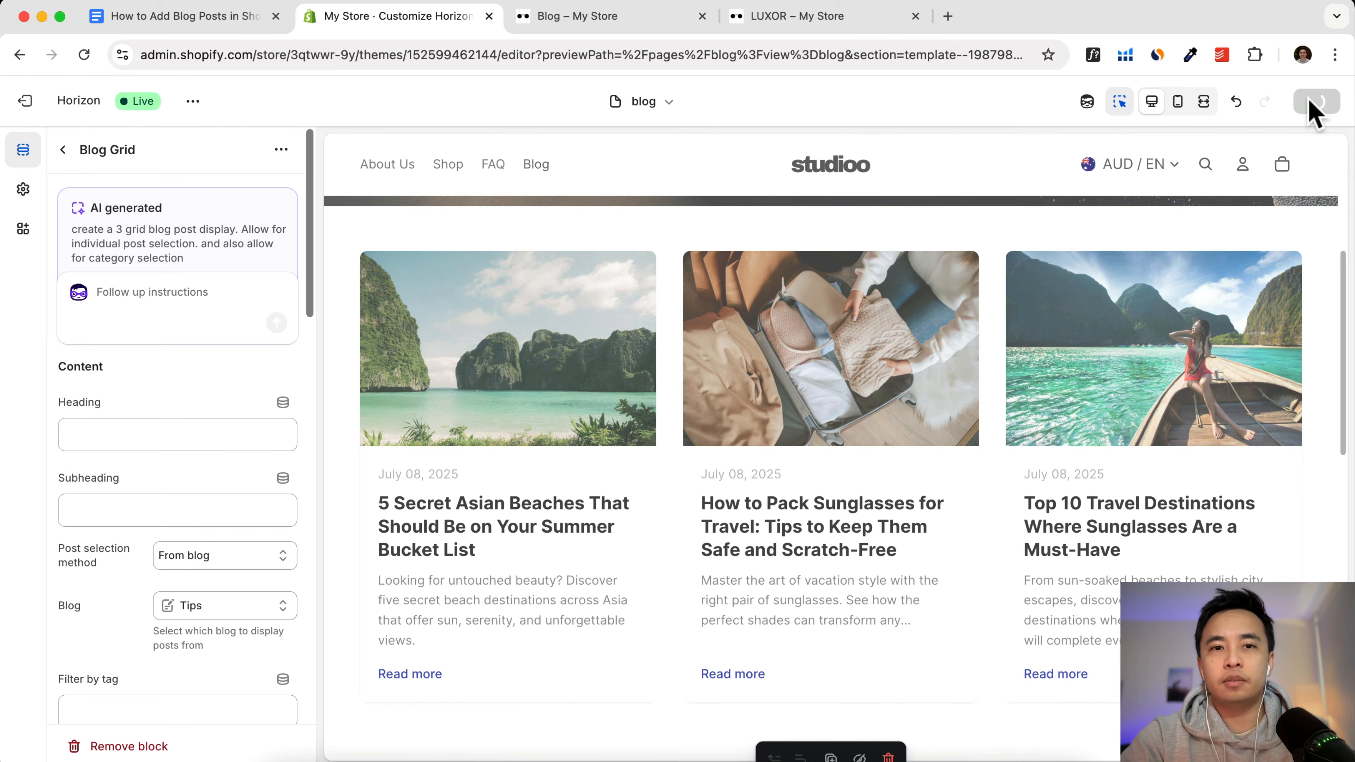
Step: Preview the blog template in mobile view from the hero down to the footer
{"action": "left_click", "coordinate": [1178, 104]}
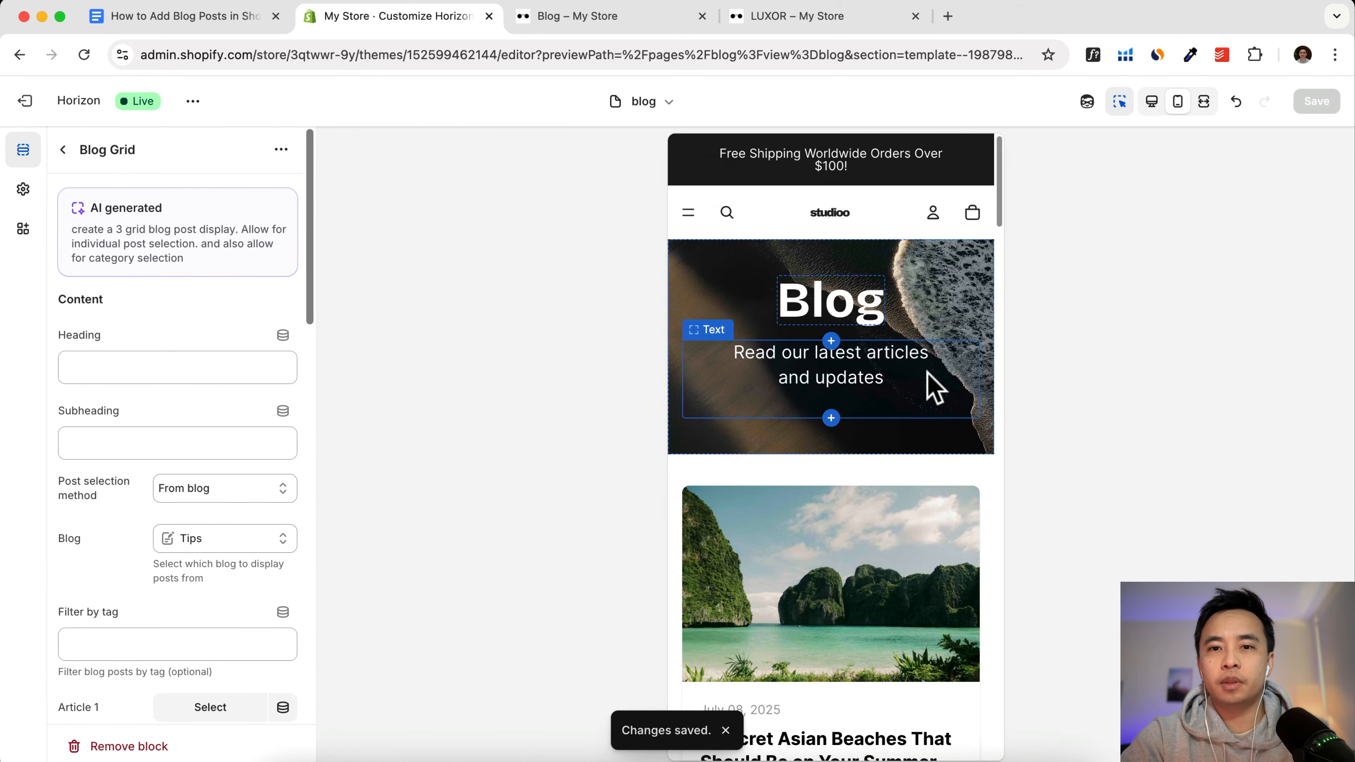
{"action": "scroll", "coordinate": [935, 387], "scroll_direction": "down", "scroll_amount": 15}
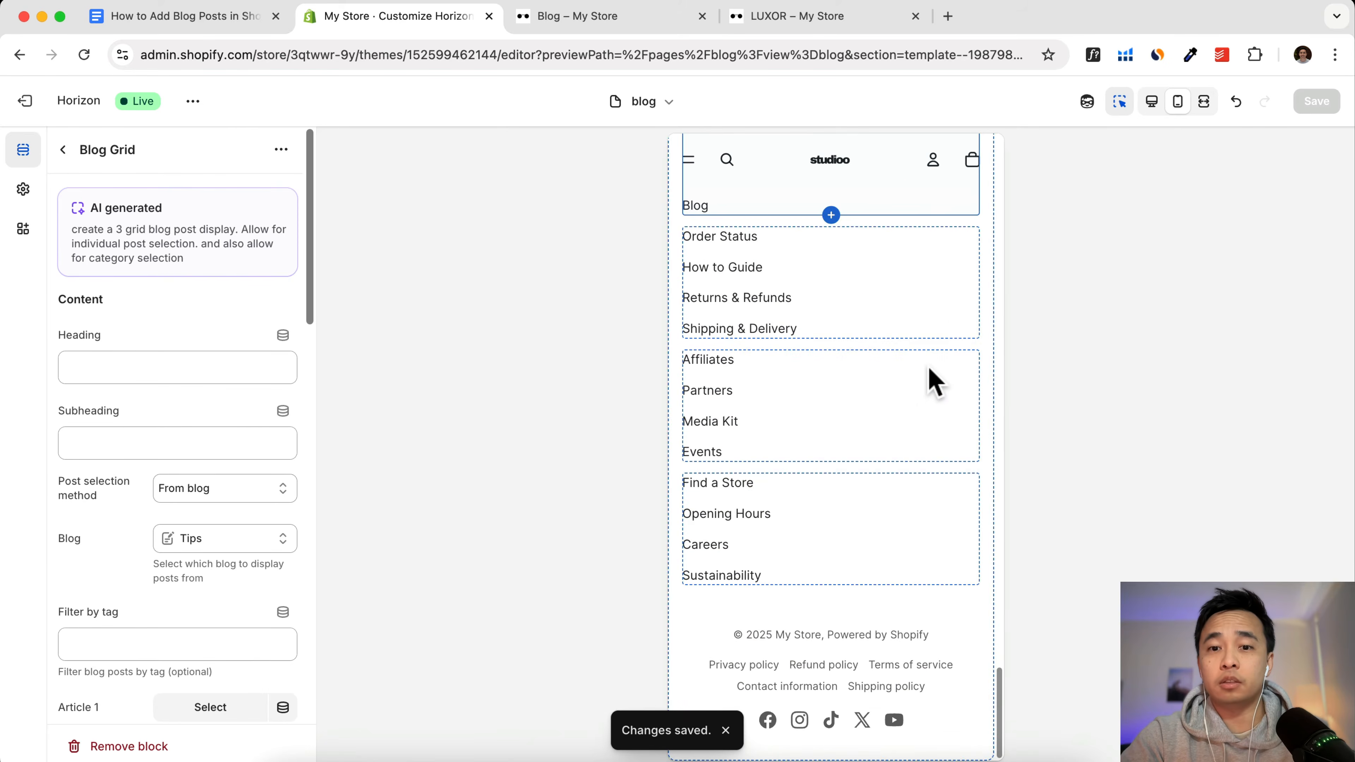
{"action": "scroll", "coordinate": [931, 384], "scroll_direction": "up", "scroll_amount": 8}
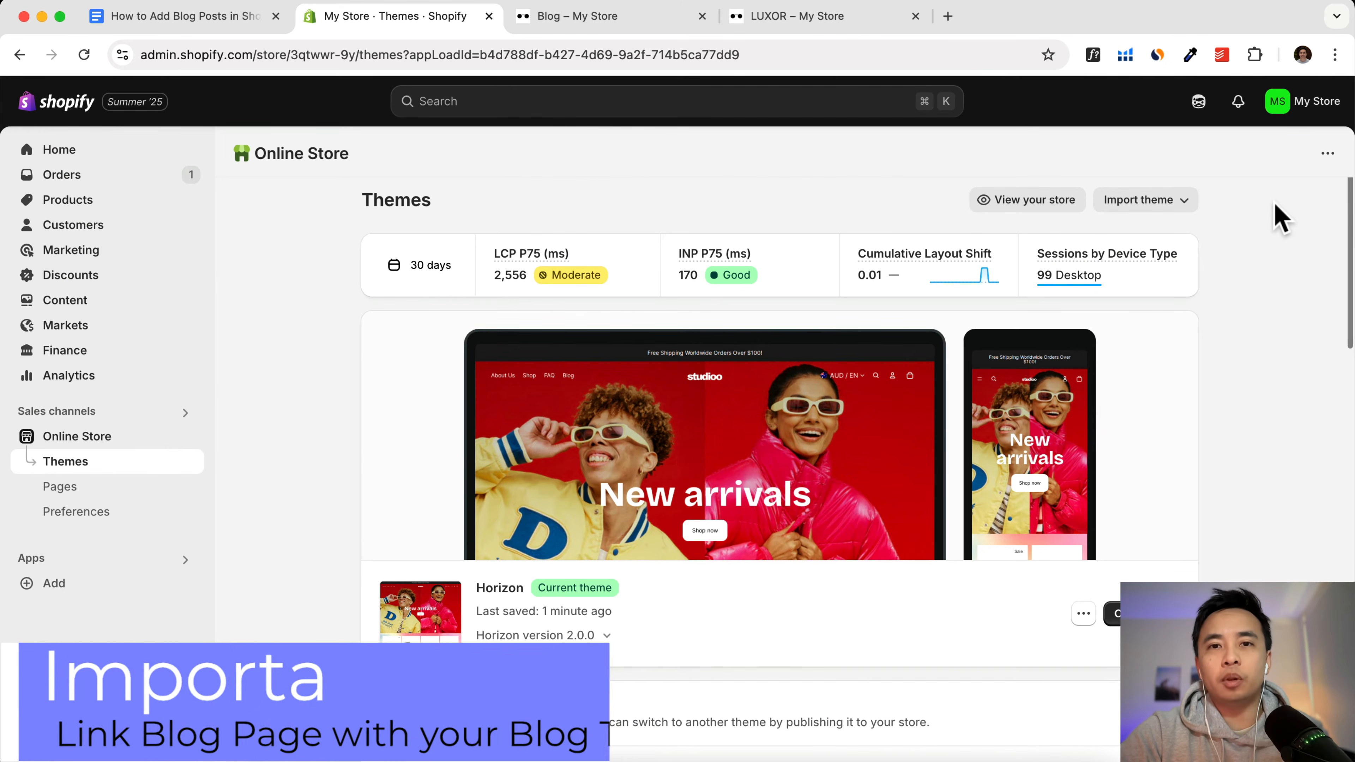
Step: Open the store's Blog page for editing, assign it the blog template and save the page
{"action": "left_click", "coordinate": [60, 488]}
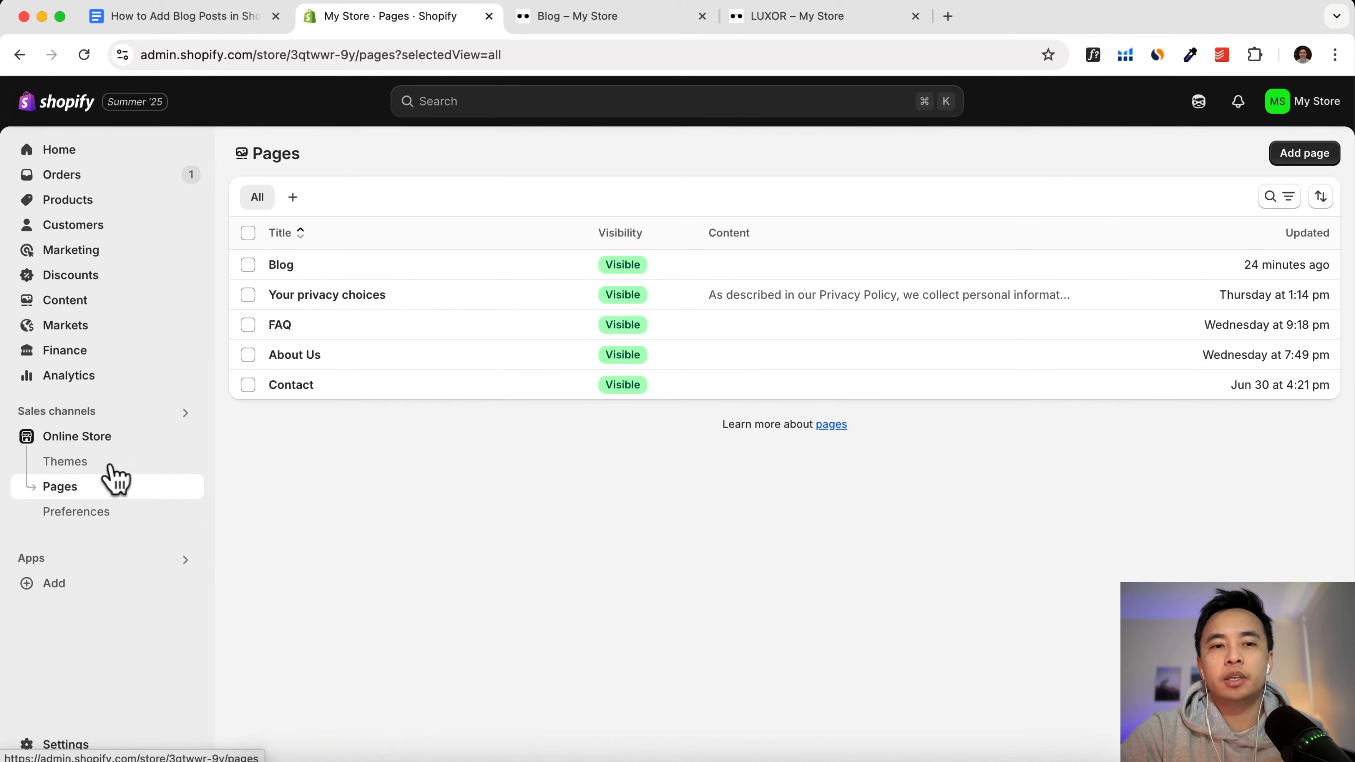
{"action": "left_click", "coordinate": [279, 267]}
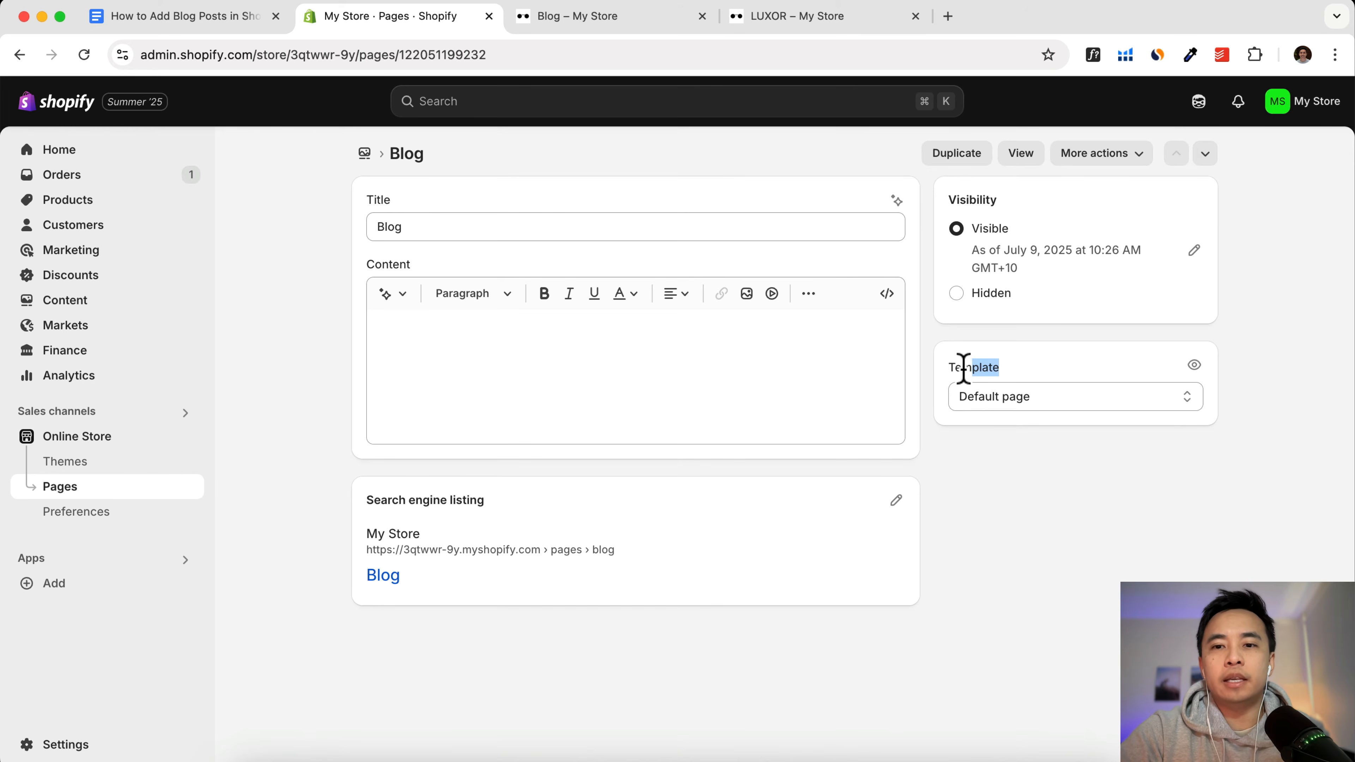
{"action": "left_click", "coordinate": [992, 398]}
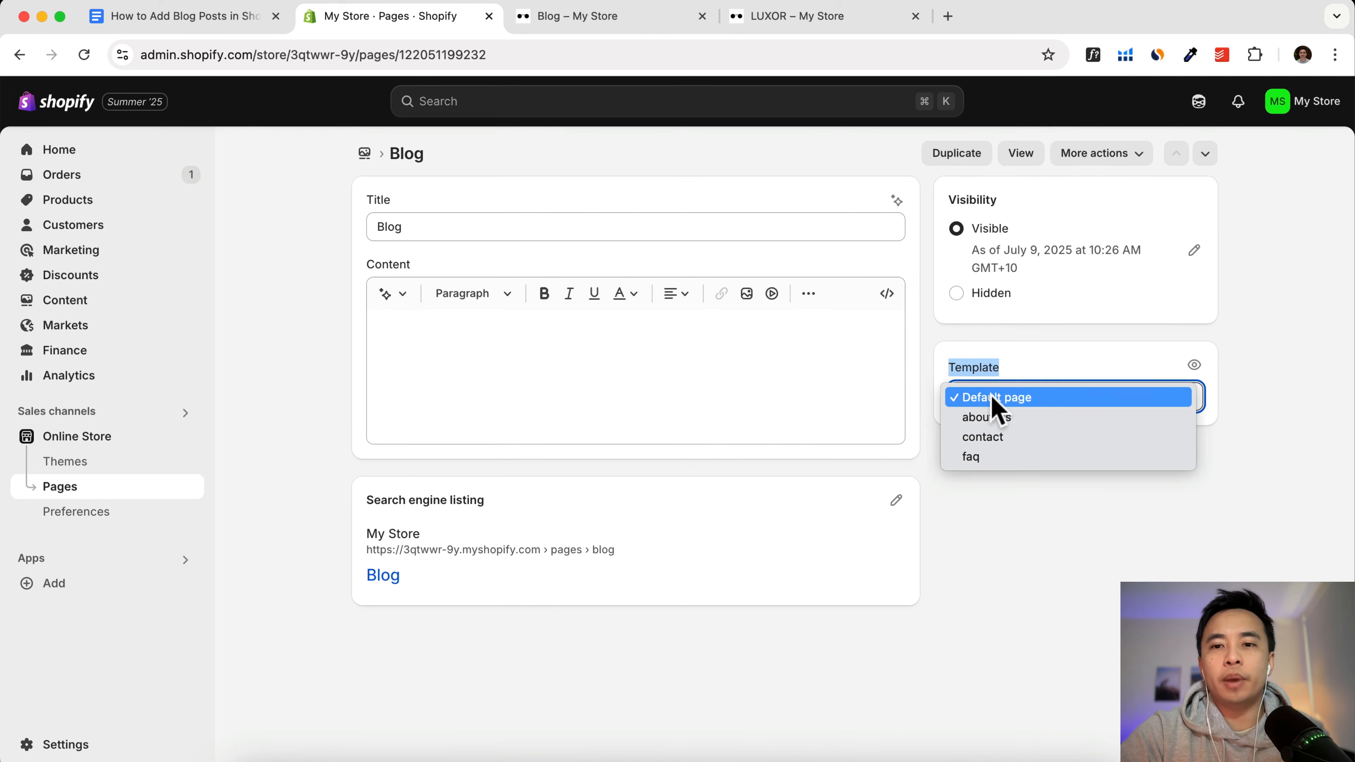
{"action": "left_click", "coordinate": [1052, 364]}
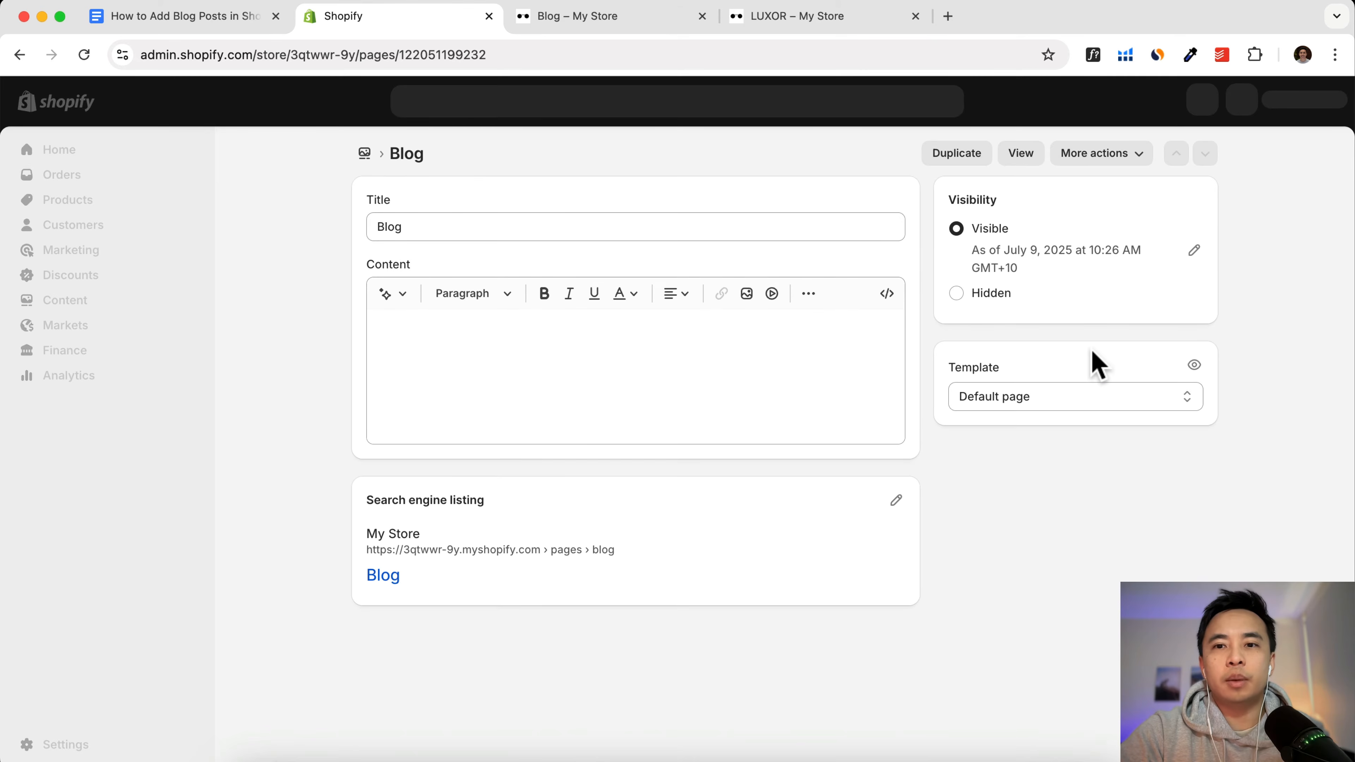
{"action": "left_click", "coordinate": [1070, 398]}
{"action": "left_click", "coordinate": [1030, 437]}
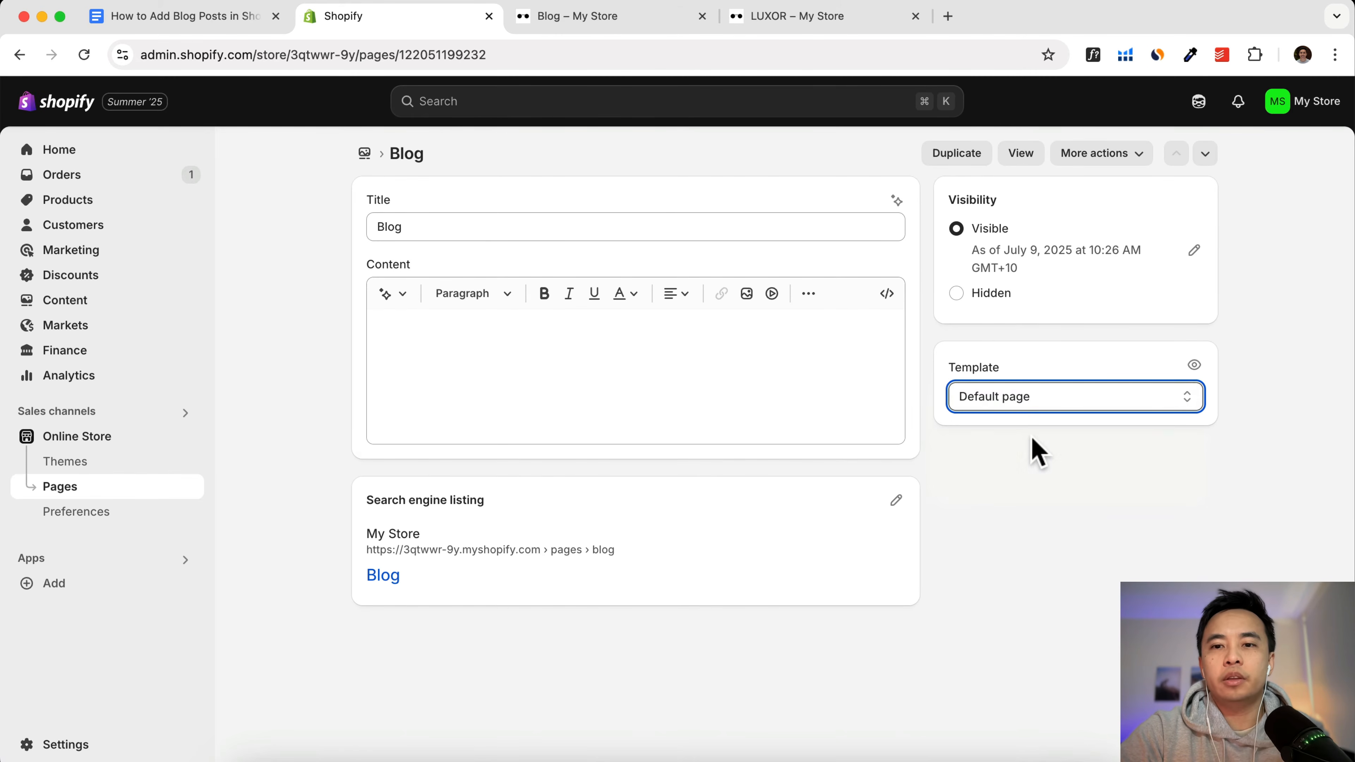
{"action": "key", "text": "super+s"}
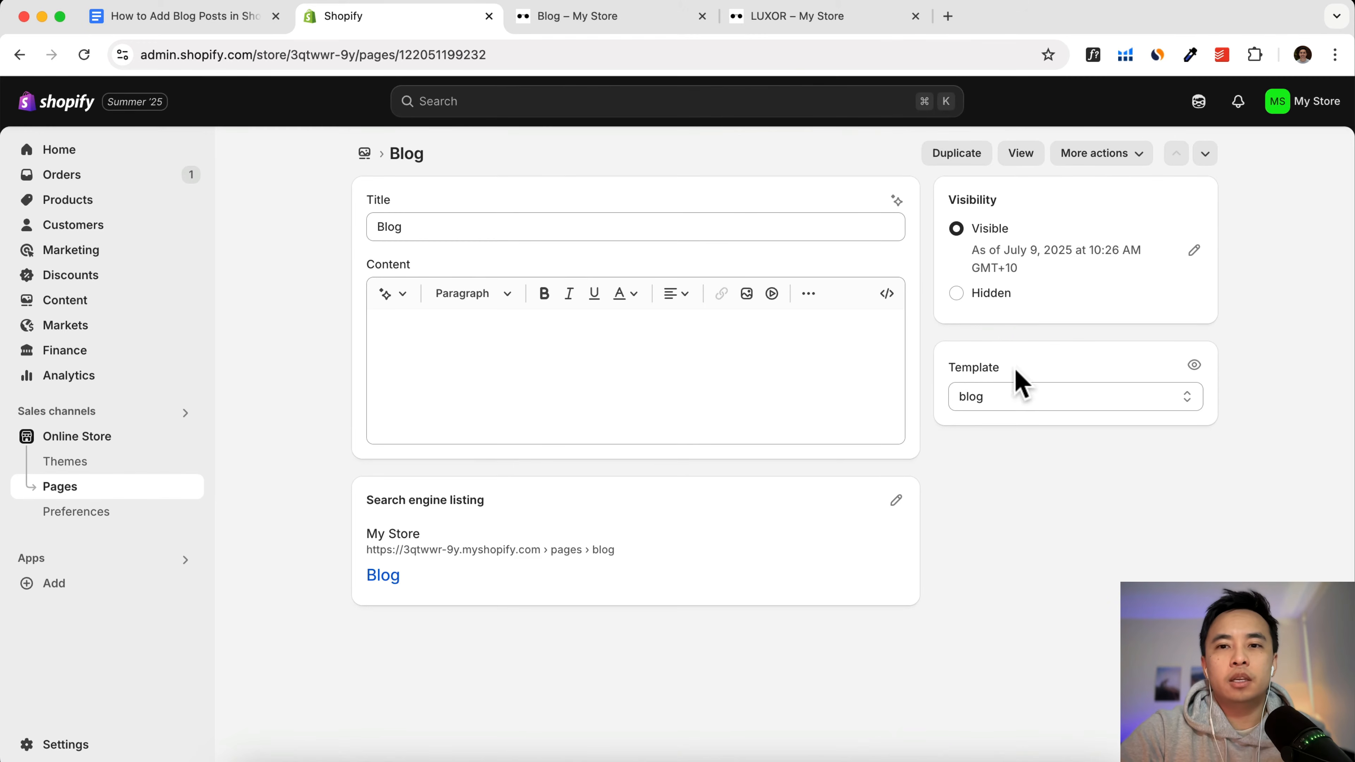
Step: View the published Blog page and examine its hero and both three-post grids
{"action": "left_click", "coordinate": [1020, 154]}
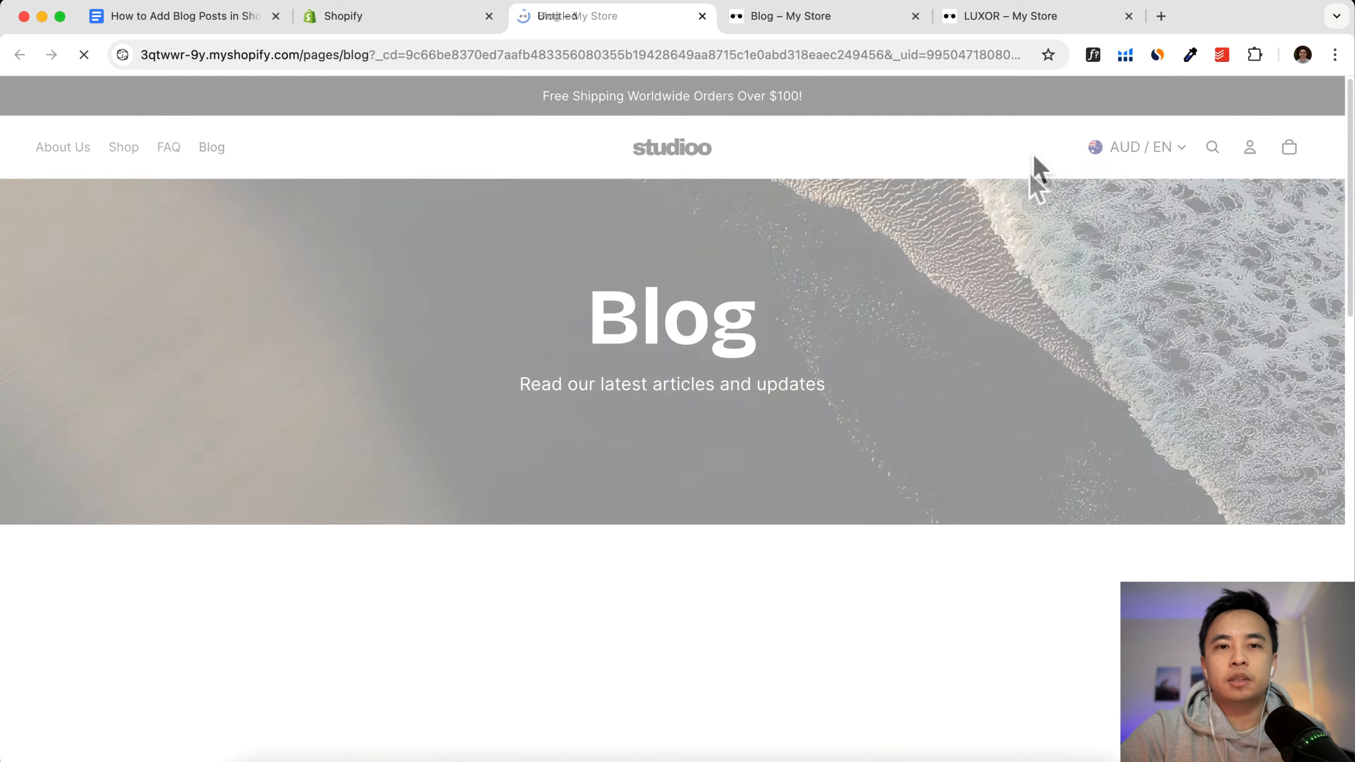
{"action": "scroll", "coordinate": [703, 323], "scroll_direction": "down", "scroll_amount": 15}
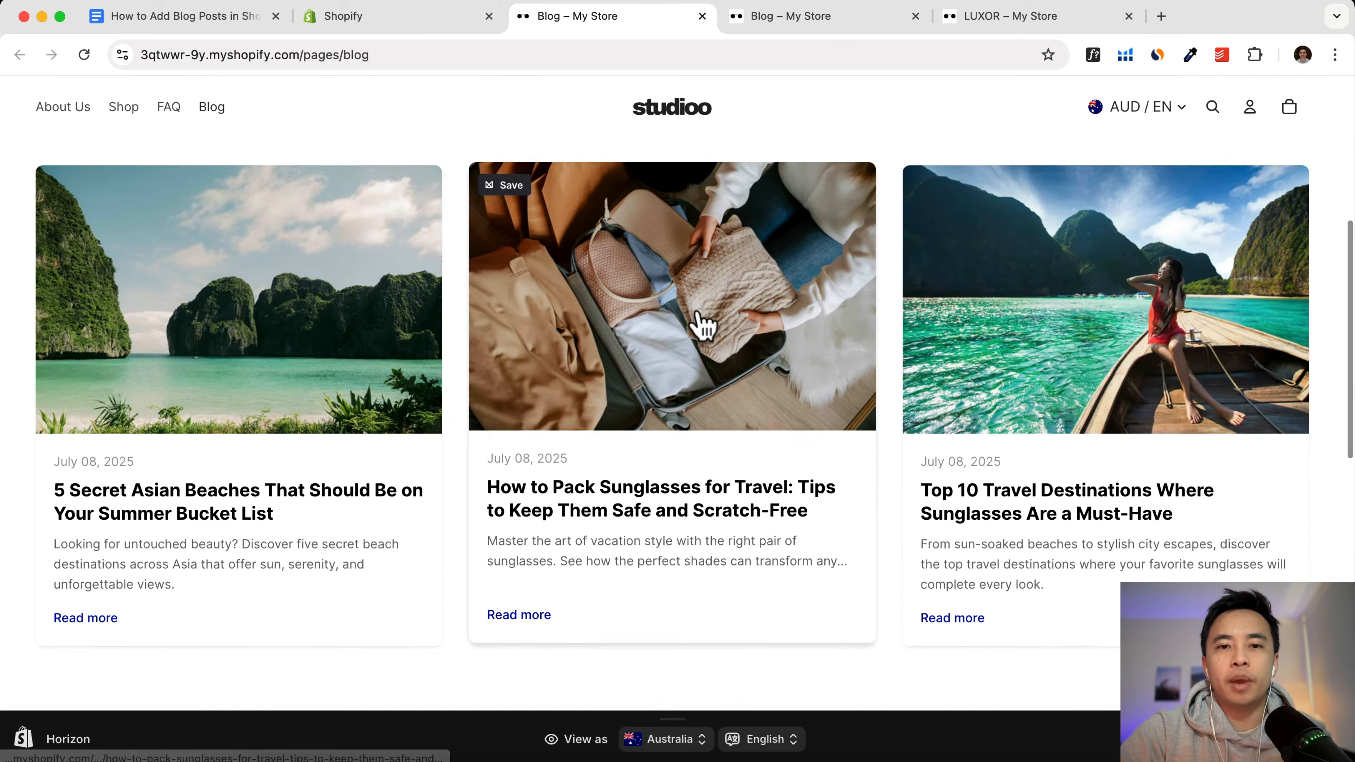
{"action": "scroll", "coordinate": [702, 324], "scroll_direction": "down", "scroll_amount": 5}
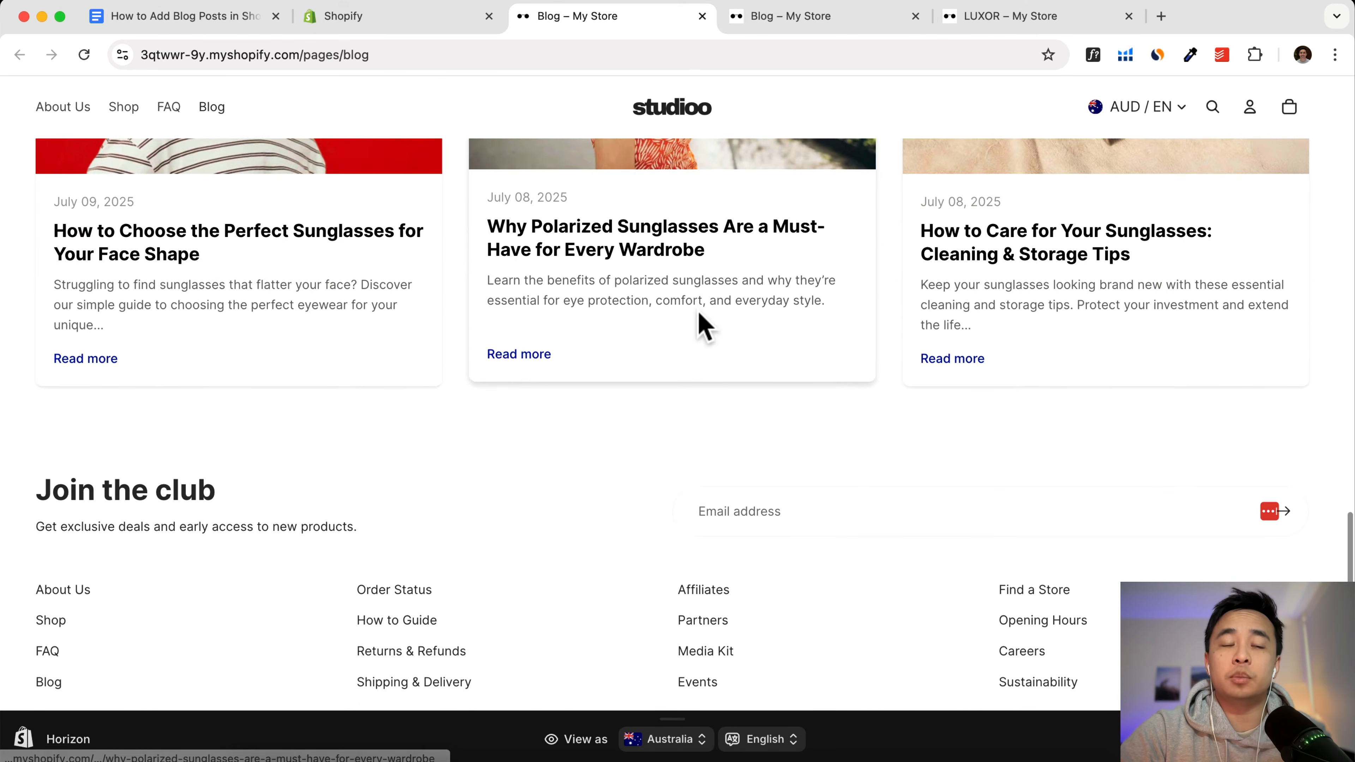
{"action": "scroll", "coordinate": [698, 325], "scroll_direction": "up", "scroll_amount": 20}
{"action": "scroll", "coordinate": [520, 293], "scroll_direction": "down", "scroll_amount": 8}
{"action": "scroll", "coordinate": [283, 365], "scroll_direction": "down", "scroll_amount": 2}
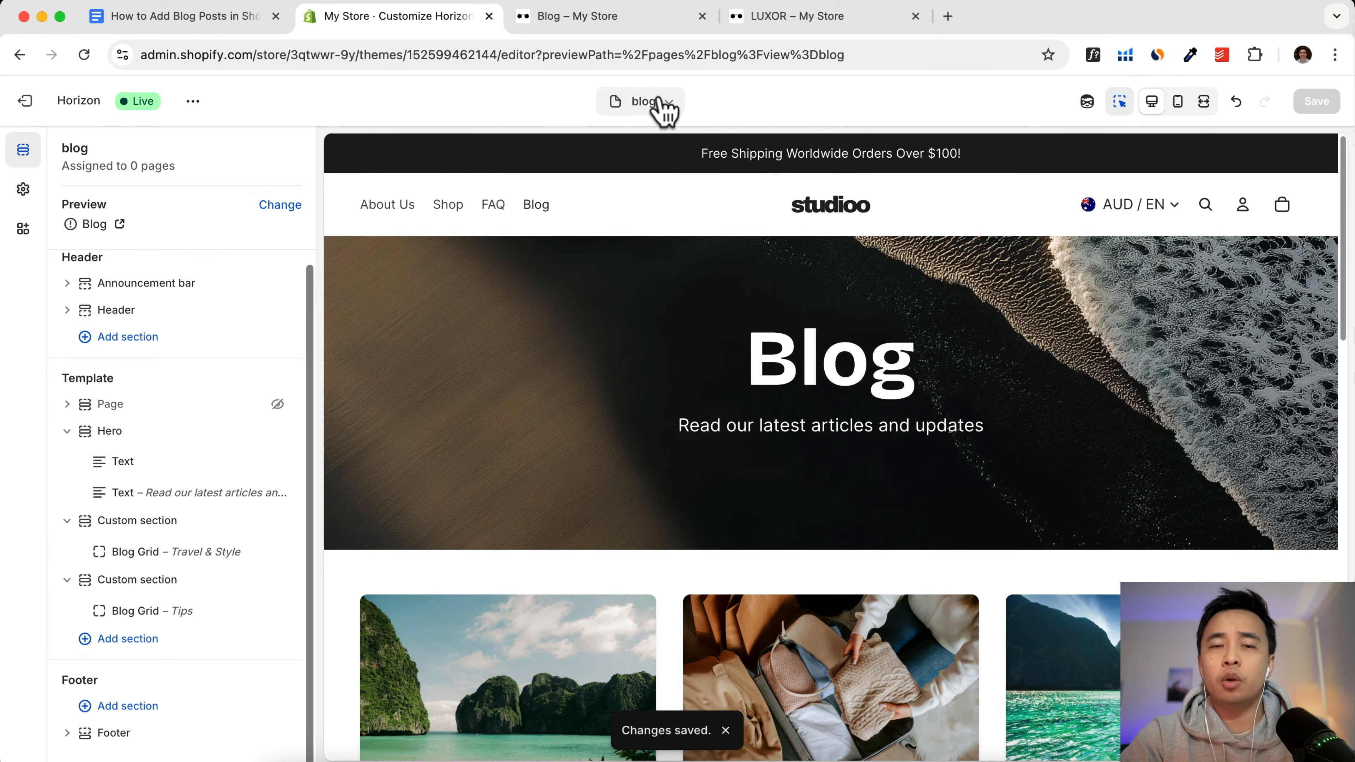
Step: Switch the theme editor to the Home page template and review its sections down to the footer
{"action": "left_click", "coordinate": [661, 107]}
{"action": "left_click", "coordinate": [595, 176]}
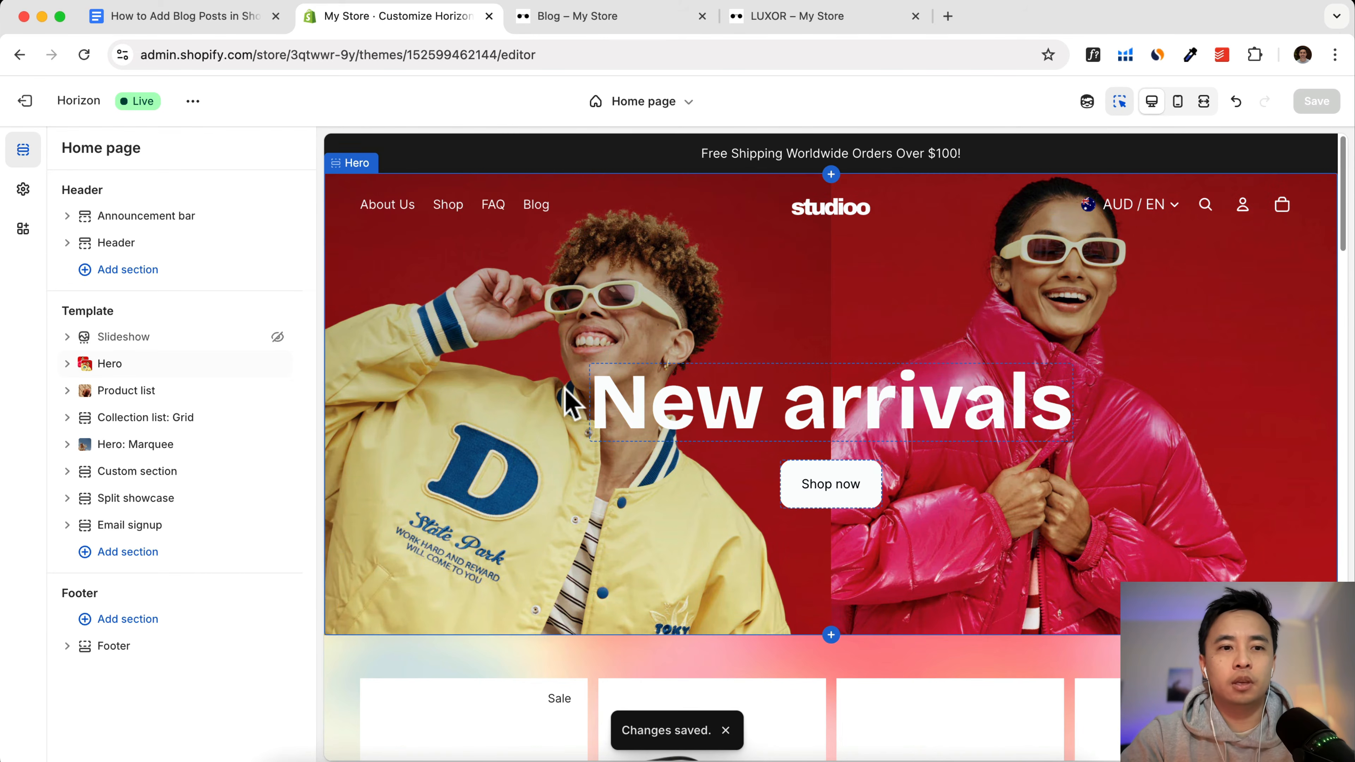
{"action": "scroll", "coordinate": [783, 434], "scroll_direction": "down", "scroll_amount": 15}
{"action": "scroll", "coordinate": [782, 433], "scroll_direction": "up", "scroll_amount": 8}
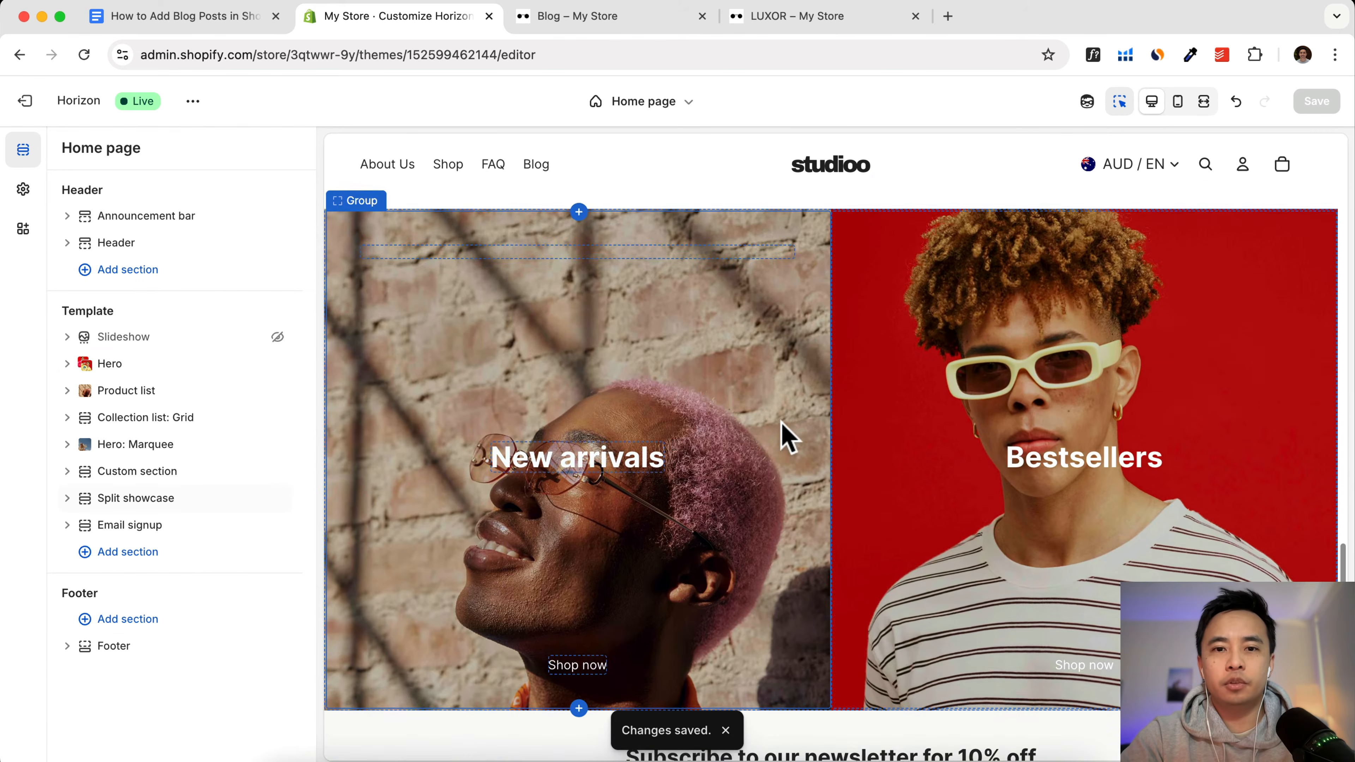
{"action": "scroll", "coordinate": [787, 435], "scroll_direction": "down", "scroll_amount": 3}
{"action": "scroll", "coordinate": [789, 427], "scroll_direction": "down", "scroll_amount": 5}
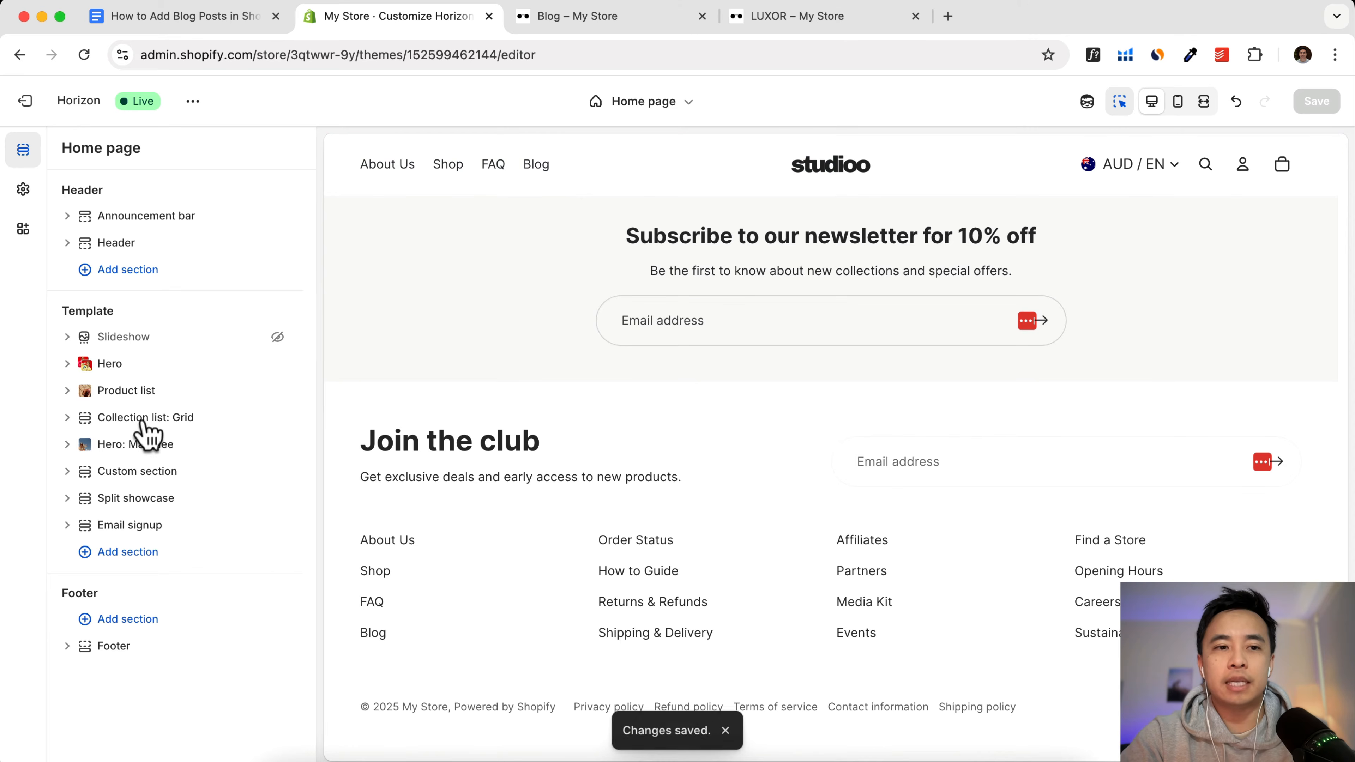
Step: Add a custom section below Email signup on the home page and insert the AI-generated Blog Grid block in it
{"action": "left_click", "coordinate": [85, 552]}
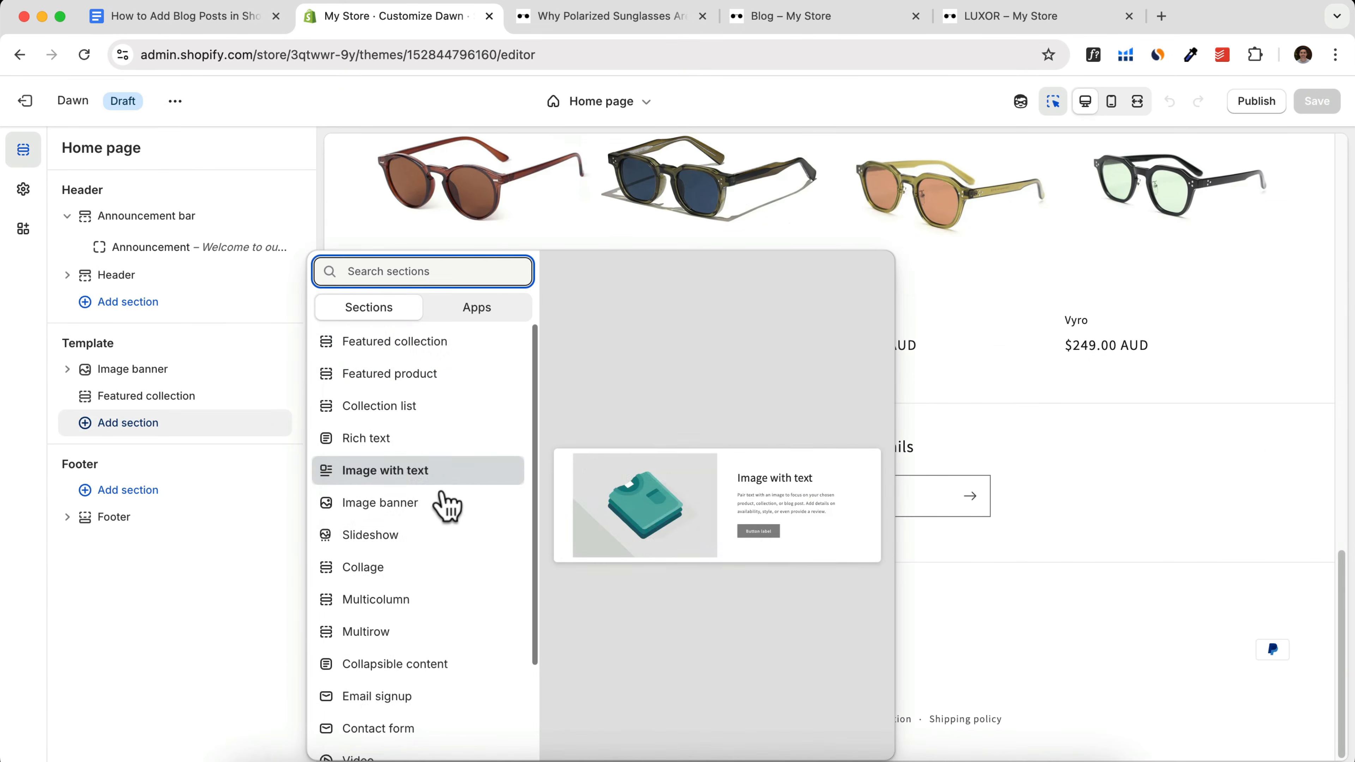
{"action": "scroll", "coordinate": [440, 528], "scroll_direction": "down", "scroll_amount": 3}
{"action": "left_click", "coordinate": [386, 679]}
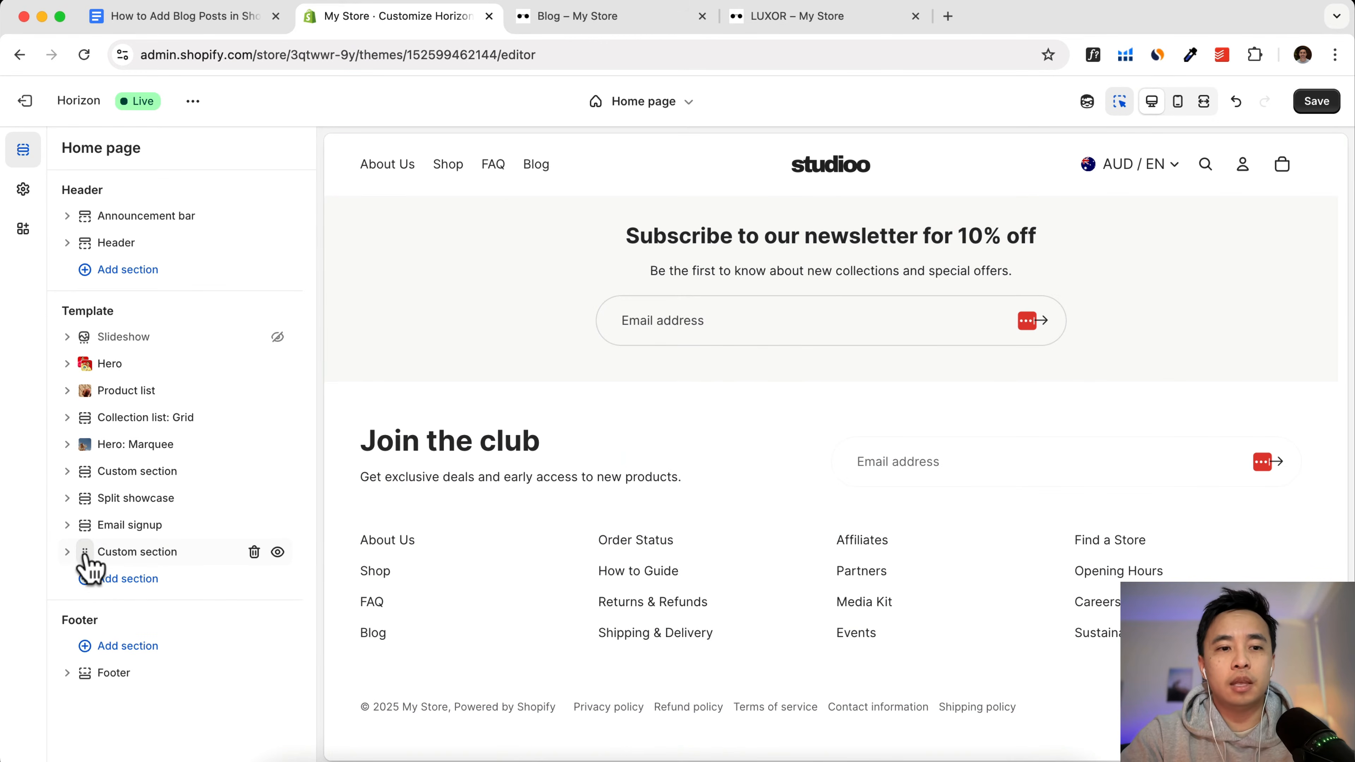
{"action": "left_click", "coordinate": [67, 553]}
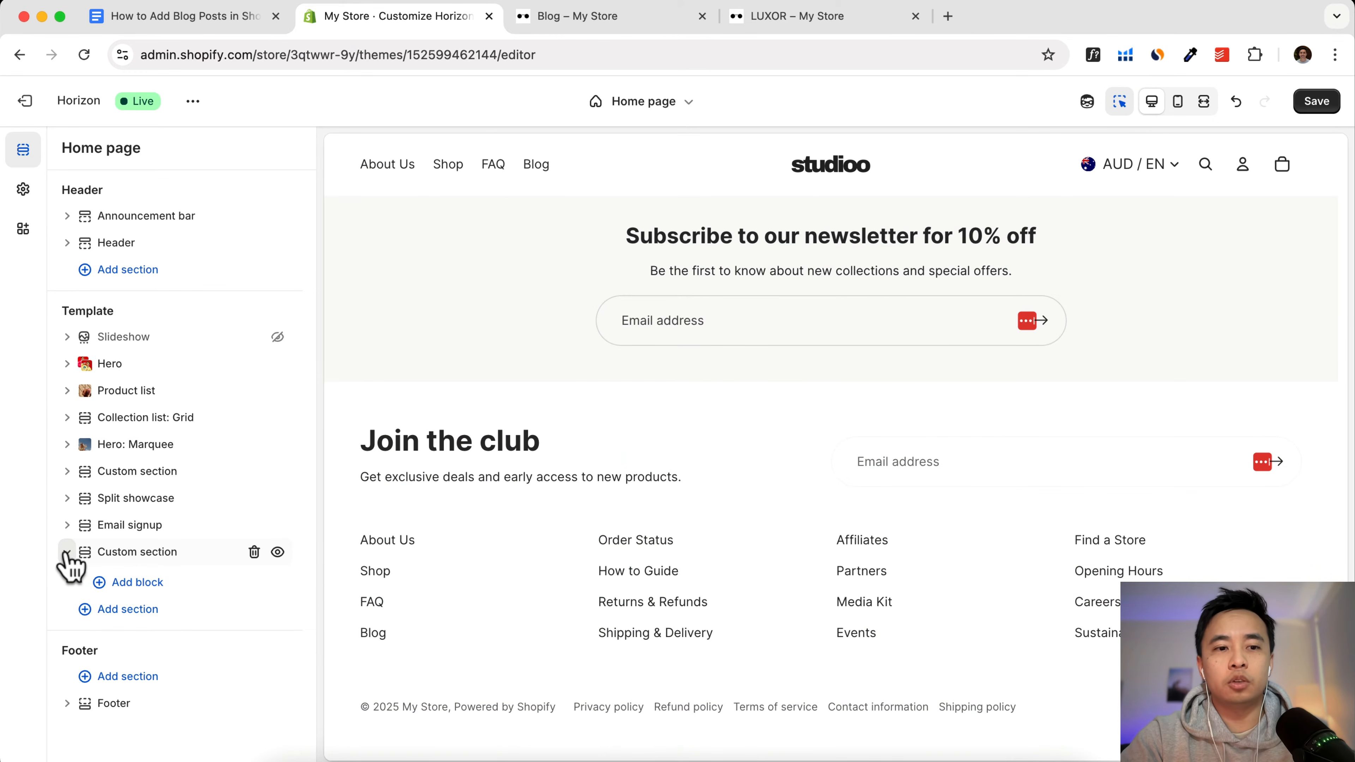
{"action": "left_click", "coordinate": [102, 586]}
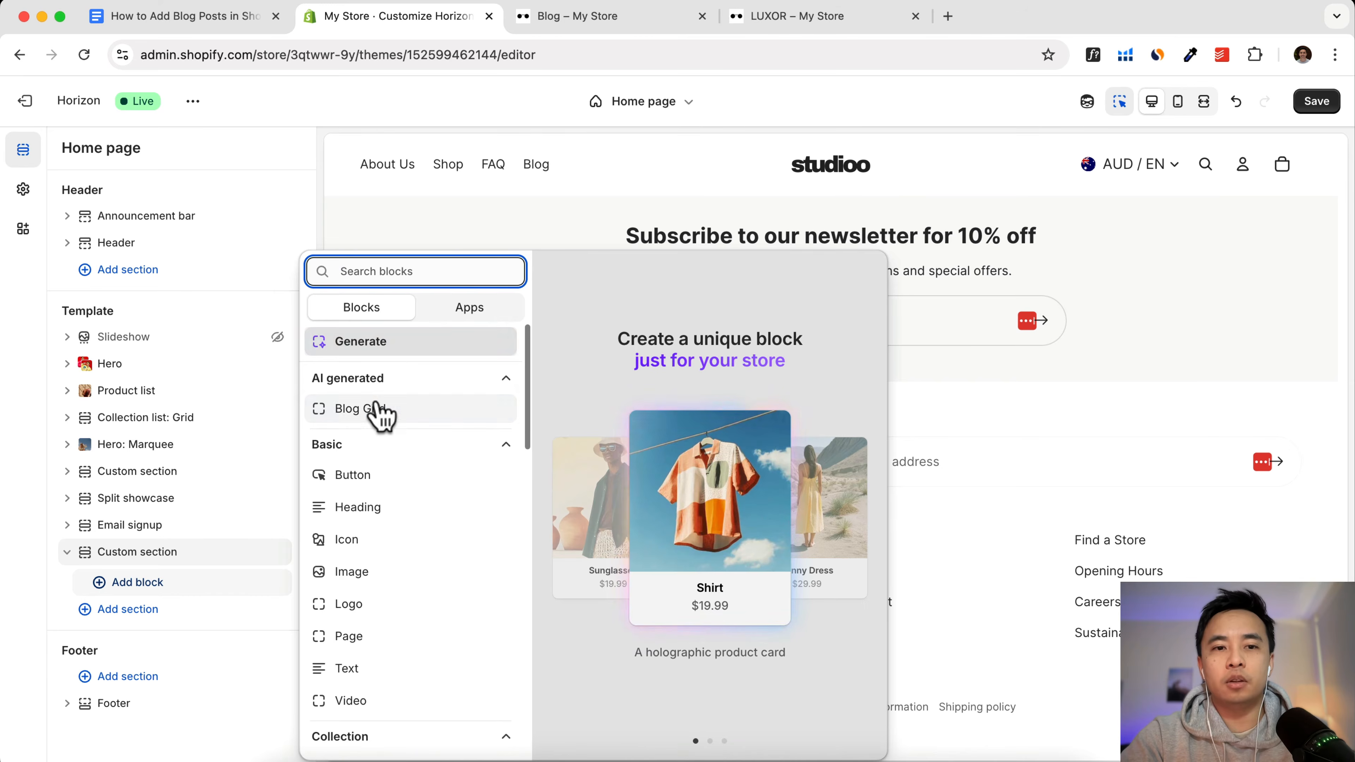
{"action": "left_click", "coordinate": [372, 412]}
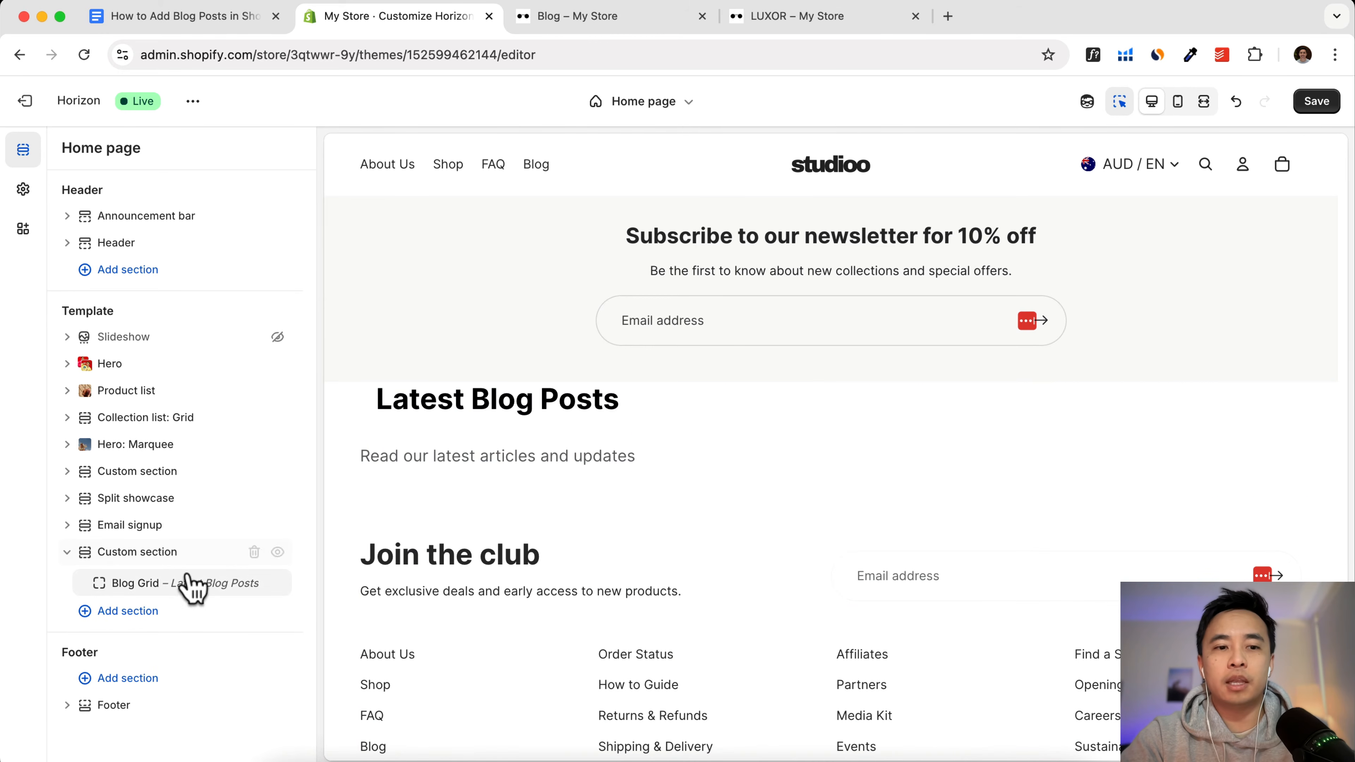
Step: Set the post selection method of the home page's Blog Grid to Individual posts
{"action": "left_click", "coordinate": [528, 437]}
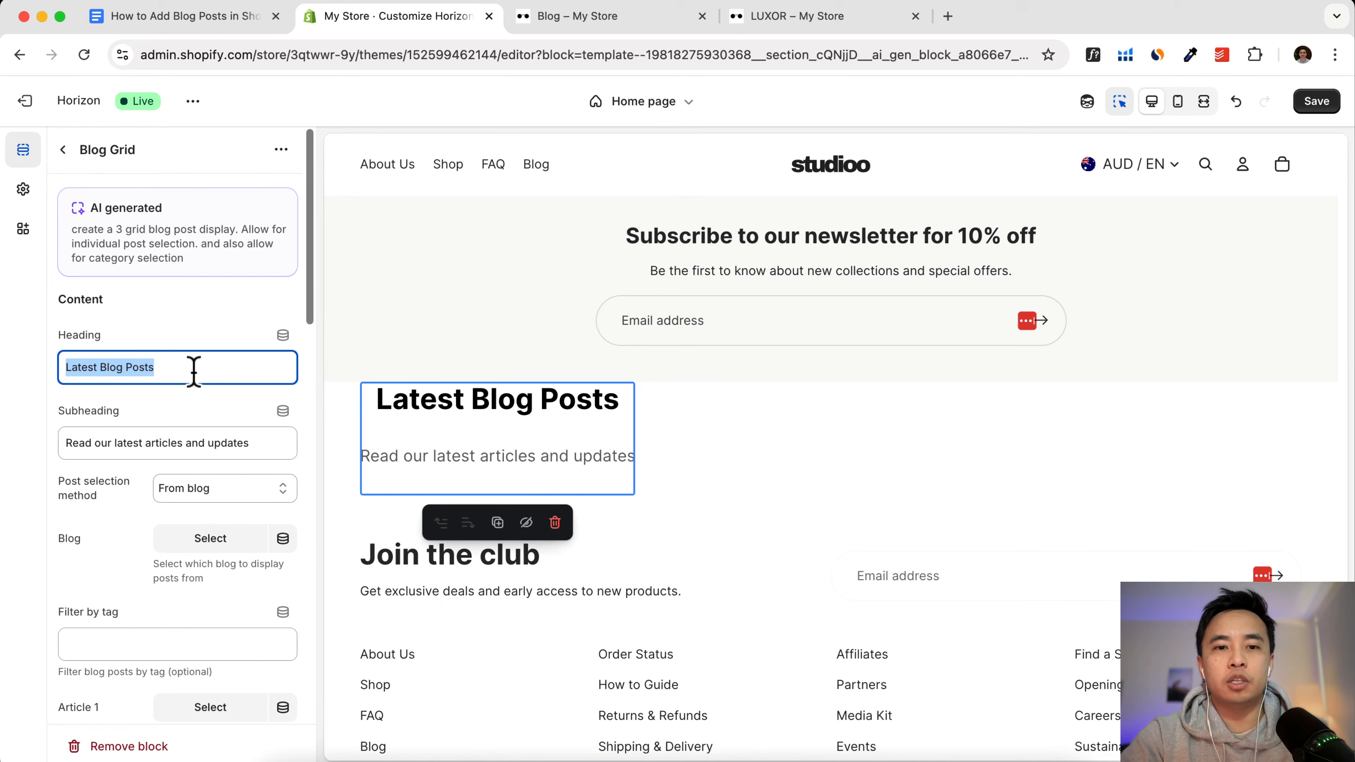
{"action": "scroll", "coordinate": [219, 480], "scroll_direction": "down", "scroll_amount": 5}
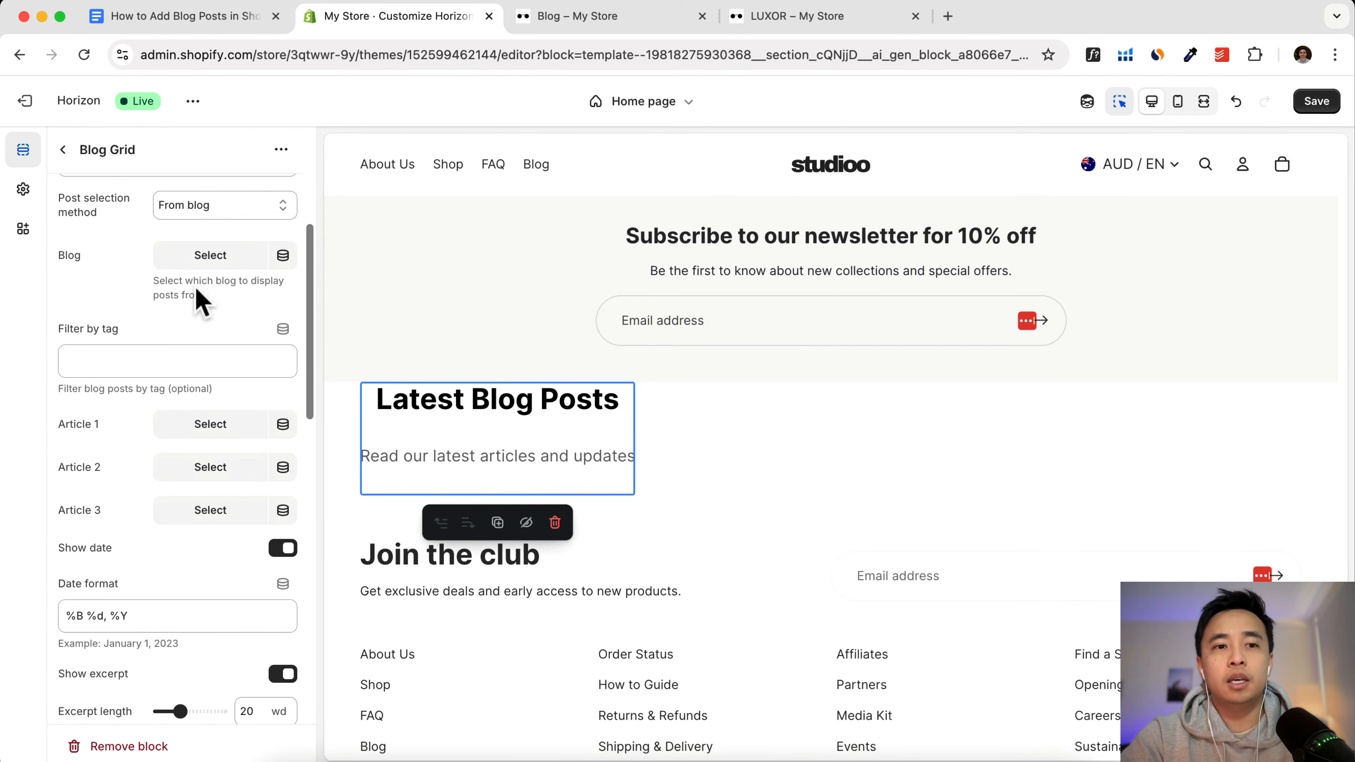
{"action": "scroll", "coordinate": [186, 285], "scroll_direction": "up", "scroll_amount": 2}
{"action": "scroll", "coordinate": [186, 287], "scroll_direction": "up", "scroll_amount": 2}
{"action": "left_click_drag", "start_coordinate": [123, 396], "coordinate": [42, 377]}
{"action": "left_click", "coordinate": [167, 383]}
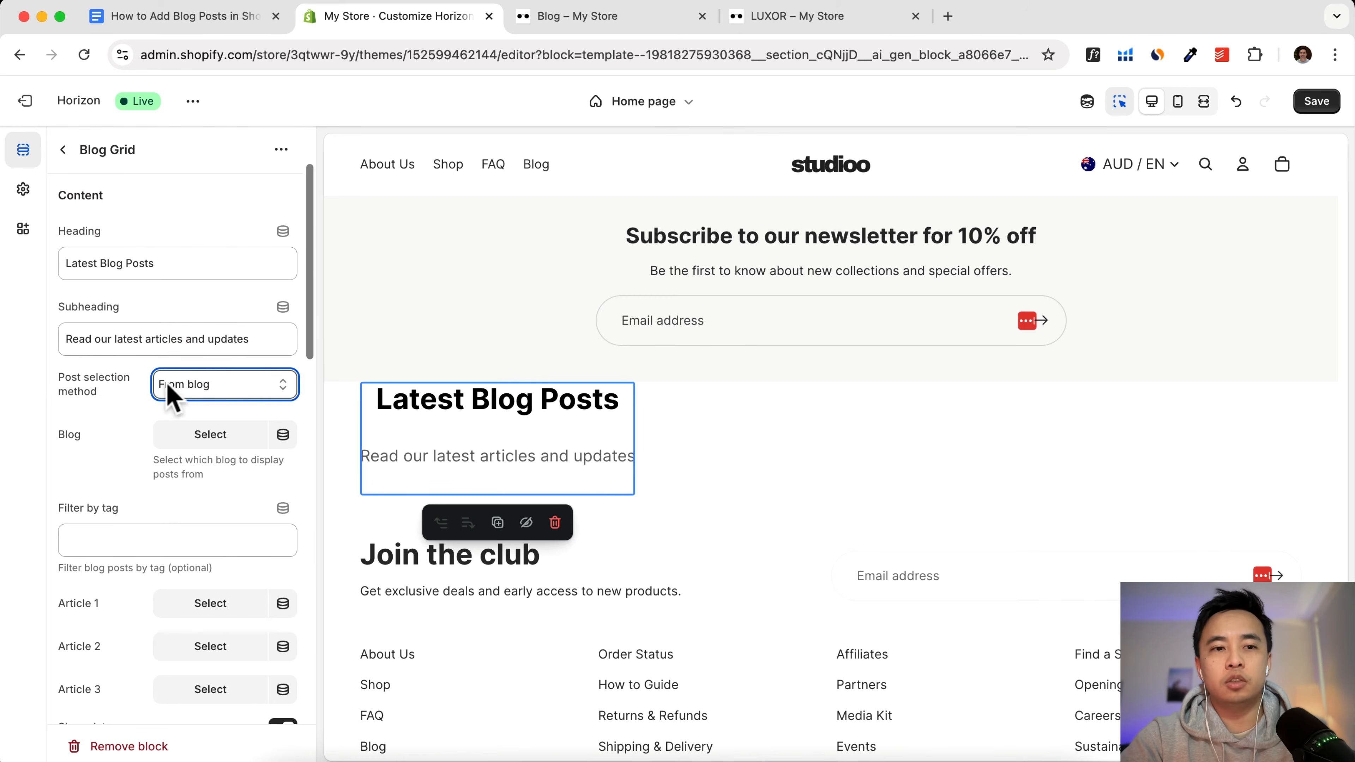
{"action": "left_click", "coordinate": [179, 394]}
{"action": "left_click", "coordinate": [200, 364]}
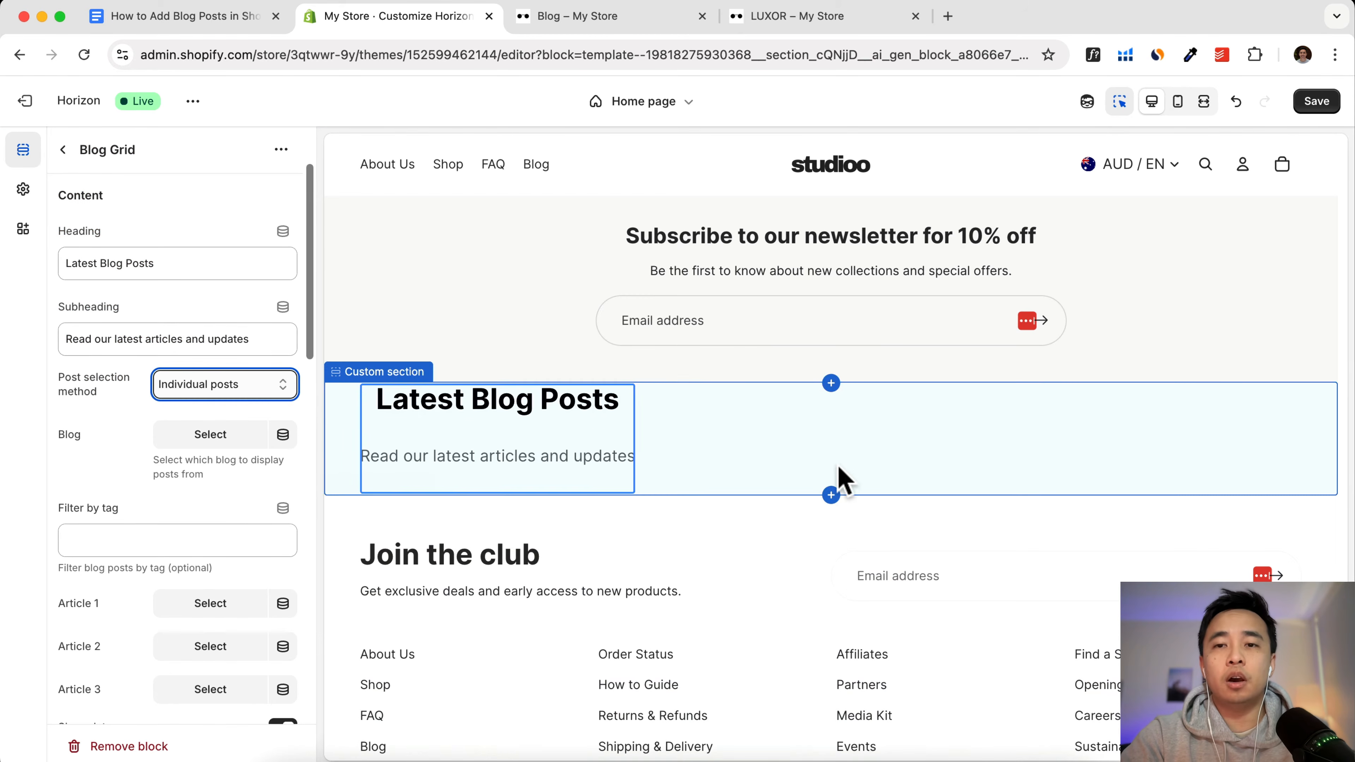
Step: Assign the 5 Secret Asian Beaches, How to Choose the Perfect Sunglasses and Why Polarized Sunglasses posts to Article 1, 2 and 3 of the grid
{"action": "scroll", "coordinate": [190, 484], "scroll_direction": "down", "scroll_amount": 5}
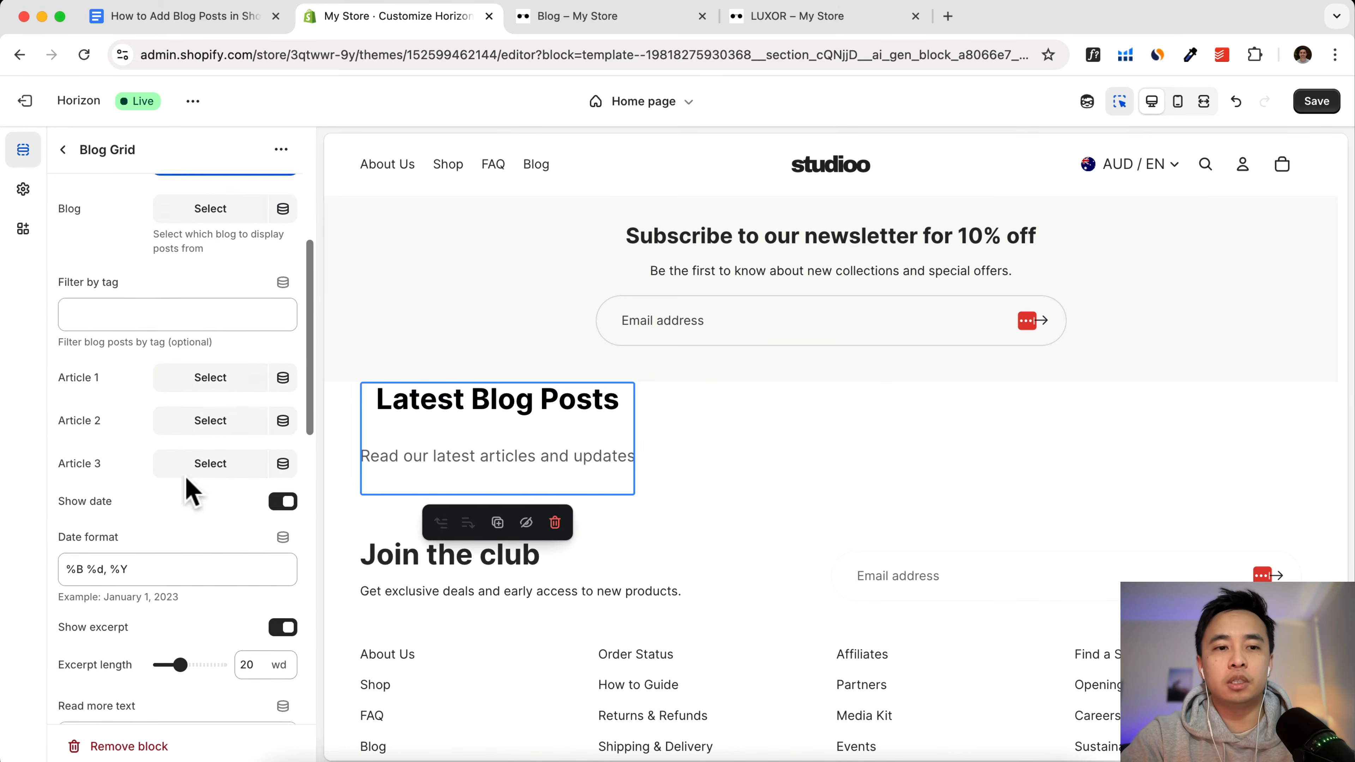
{"action": "left_click", "coordinate": [221, 372]}
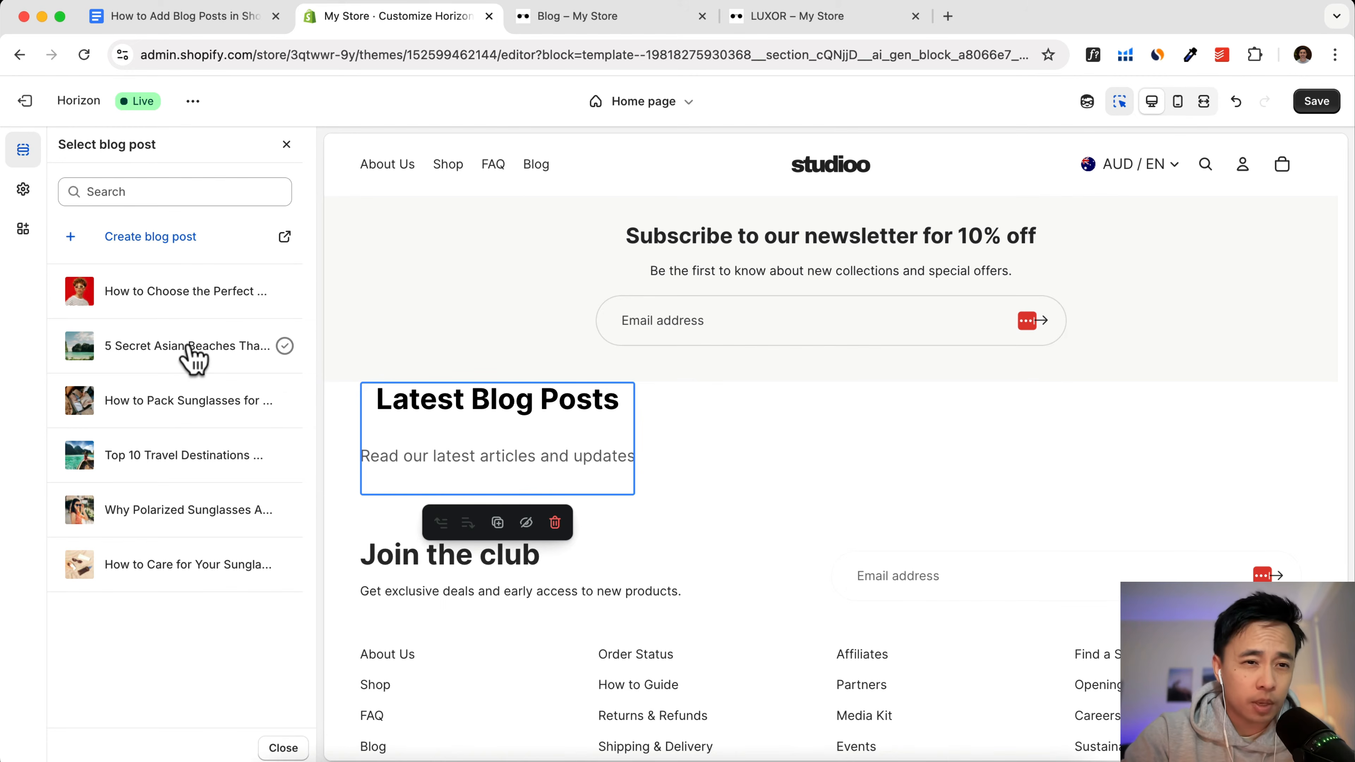
{"action": "left_click", "coordinate": [192, 350]}
{"action": "left_click", "coordinate": [196, 419]}
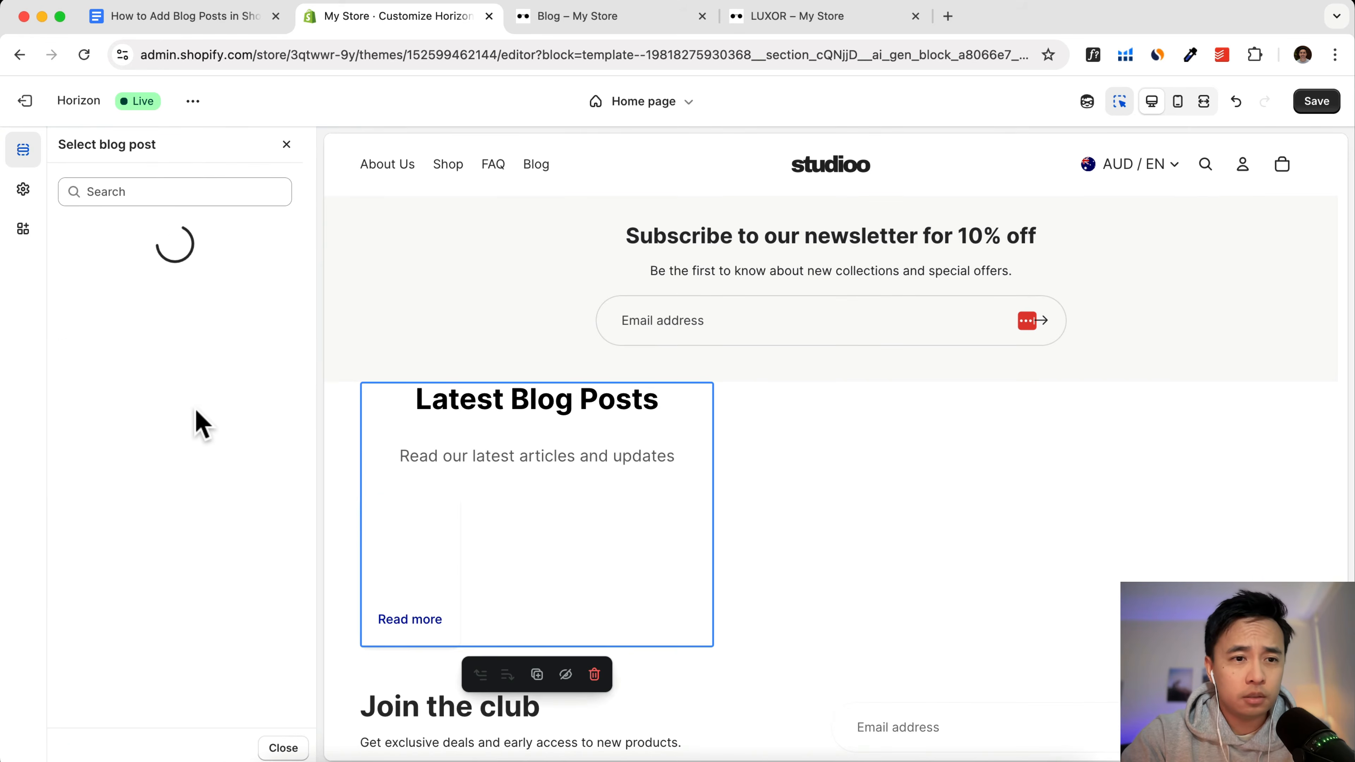
{"action": "left_click", "coordinate": [181, 302]}
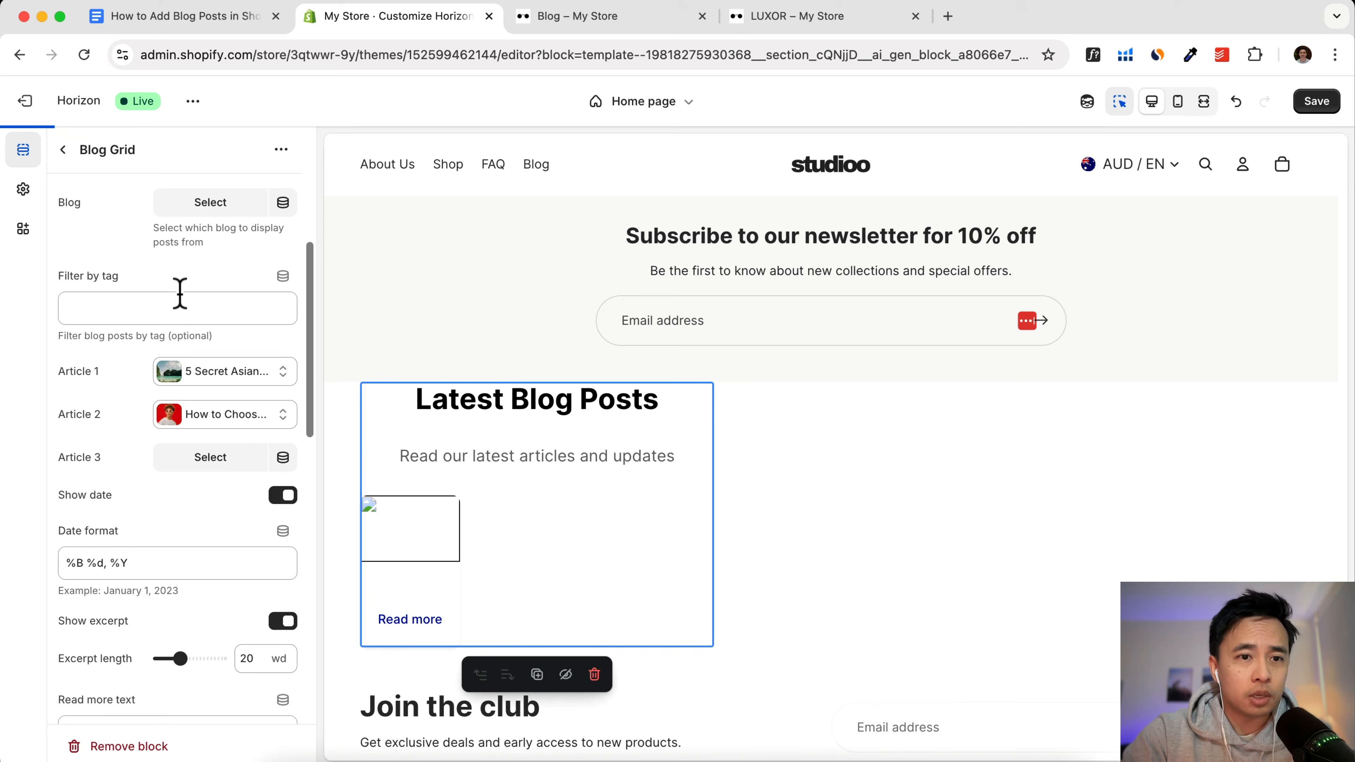
{"action": "left_click", "coordinate": [202, 469]}
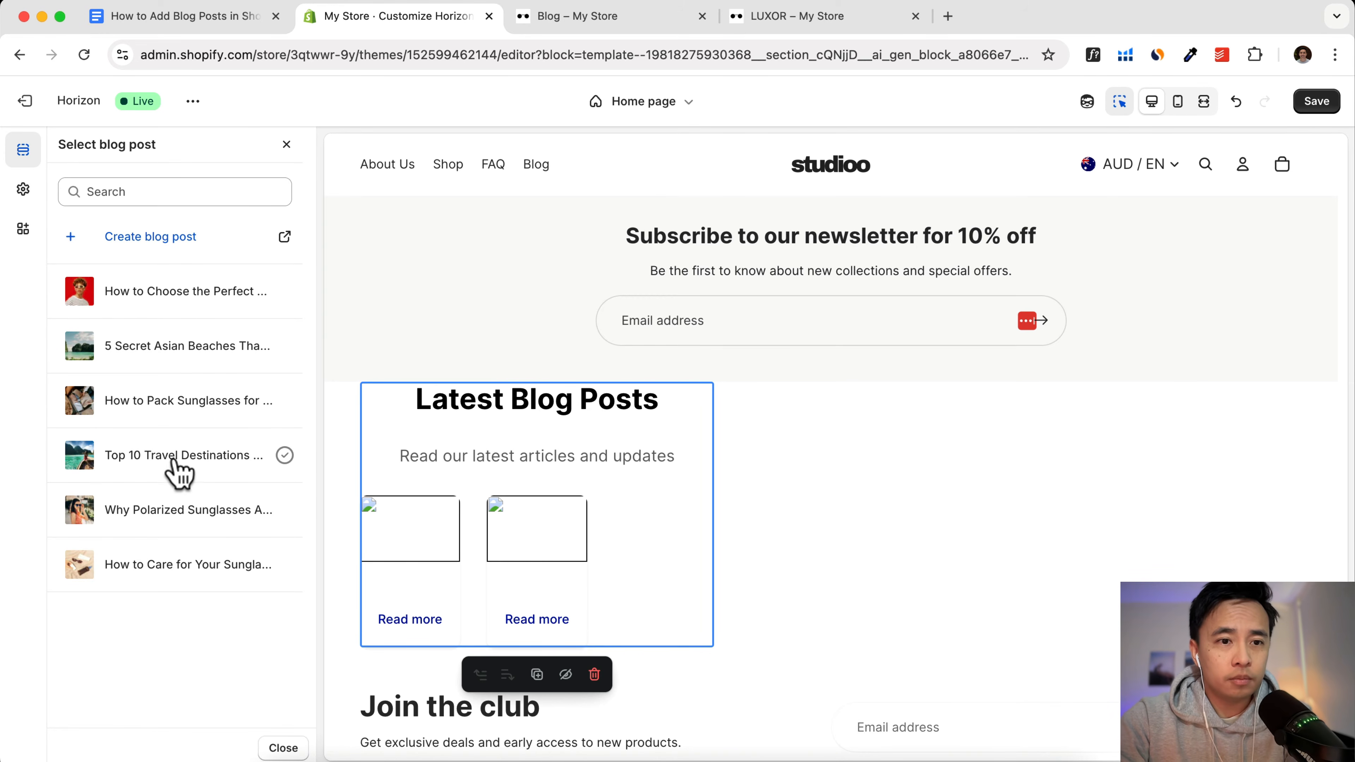
{"action": "left_click", "coordinate": [179, 499]}
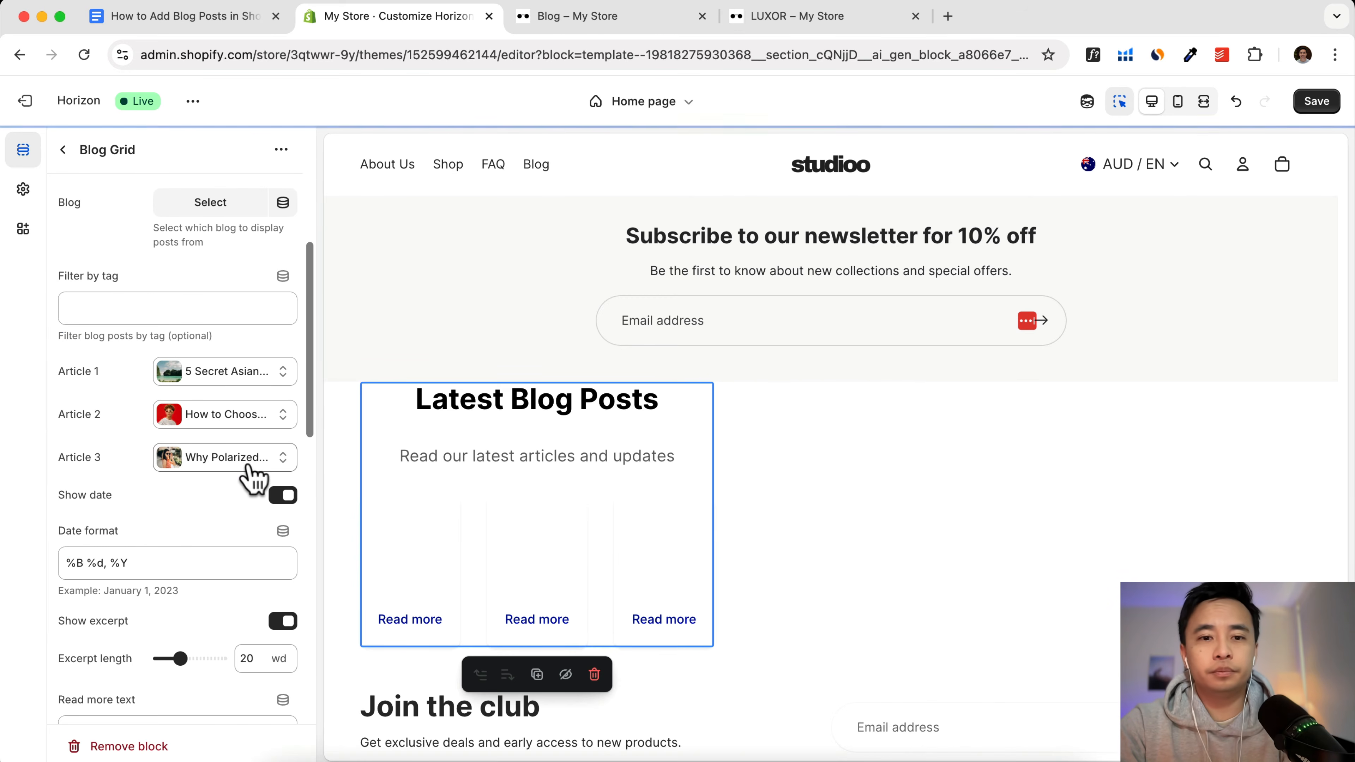
{"action": "scroll", "coordinate": [683, 542], "scroll_direction": "down", "scroll_amount": 5}
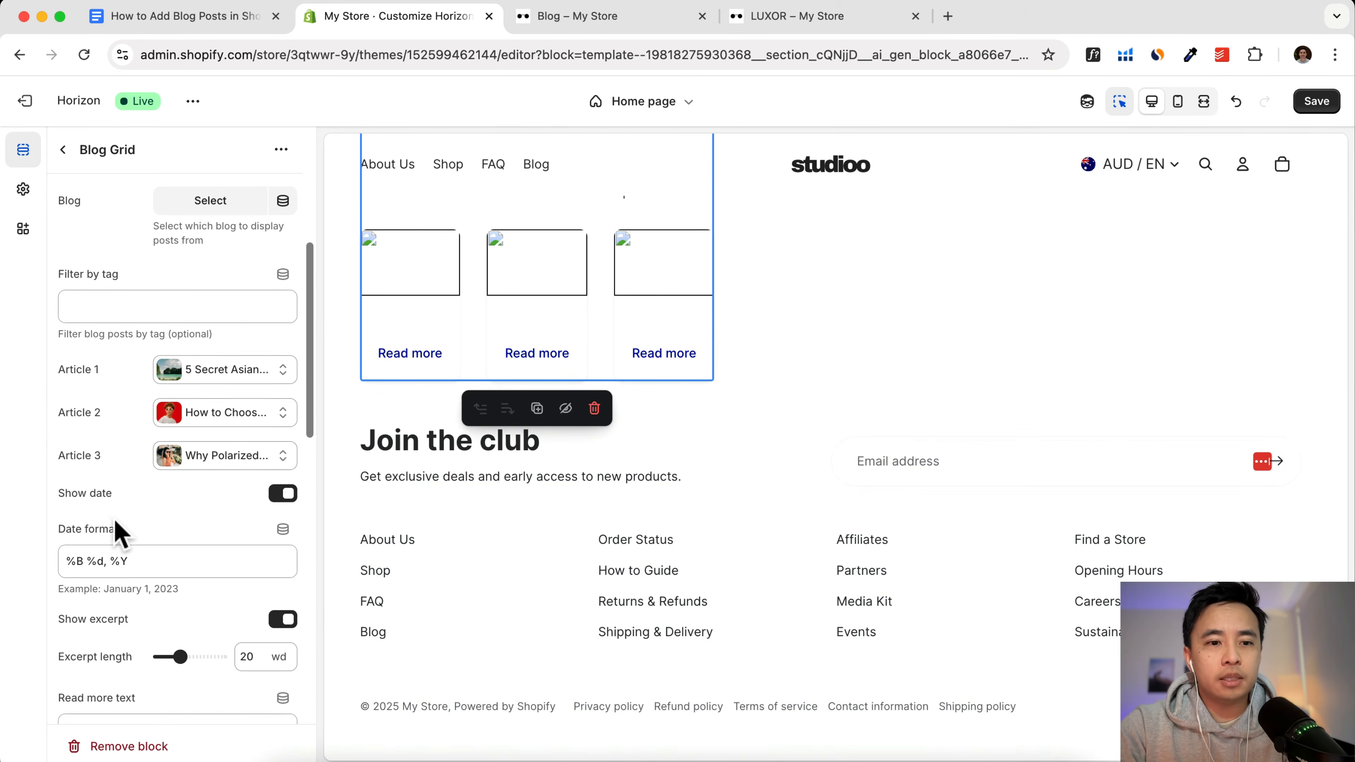
Step: Examine the Blog Grid block's content, layout, color and typography settings against its home page preview
{"action": "scroll", "coordinate": [118, 531], "scroll_direction": "down", "scroll_amount": 6}
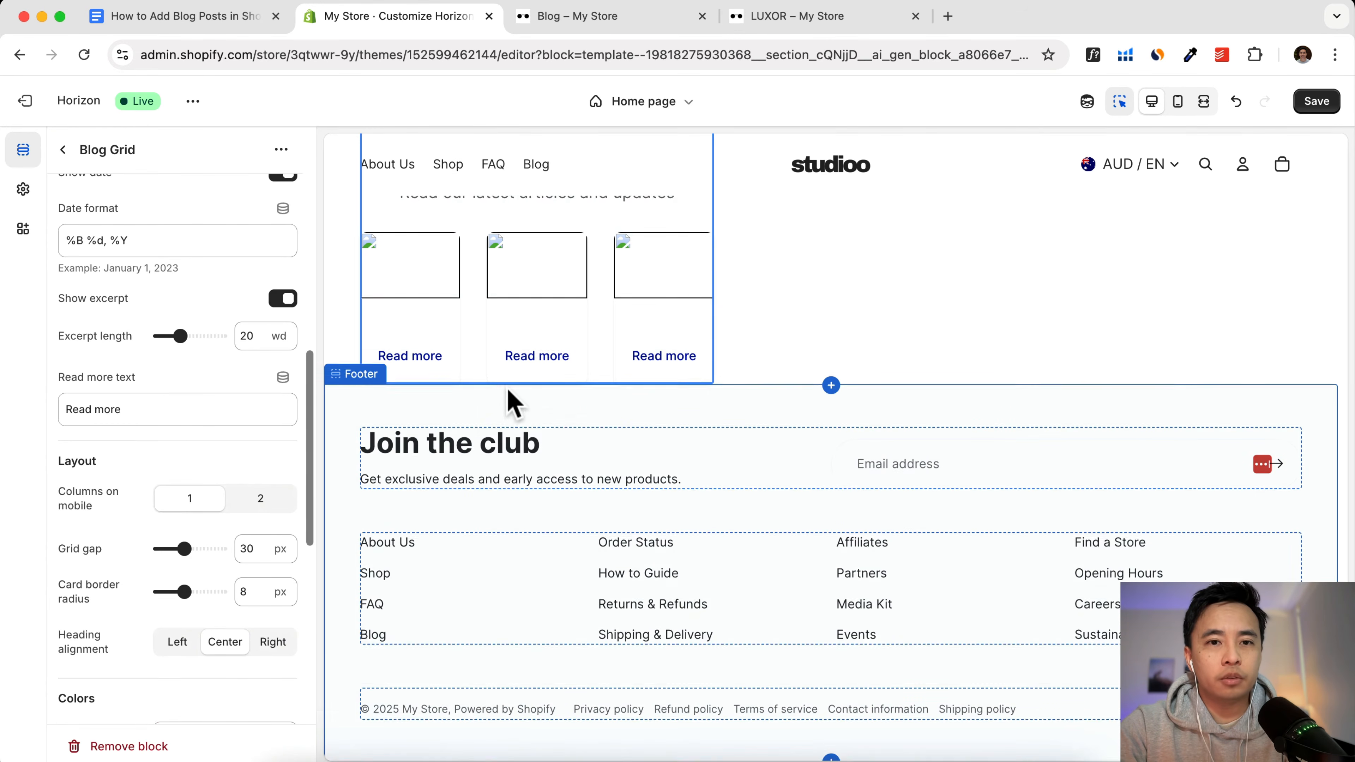
{"action": "scroll", "coordinate": [514, 399], "scroll_direction": "up", "scroll_amount": 3}
{"action": "scroll", "coordinate": [243, 413], "scroll_direction": "up", "scroll_amount": 4}
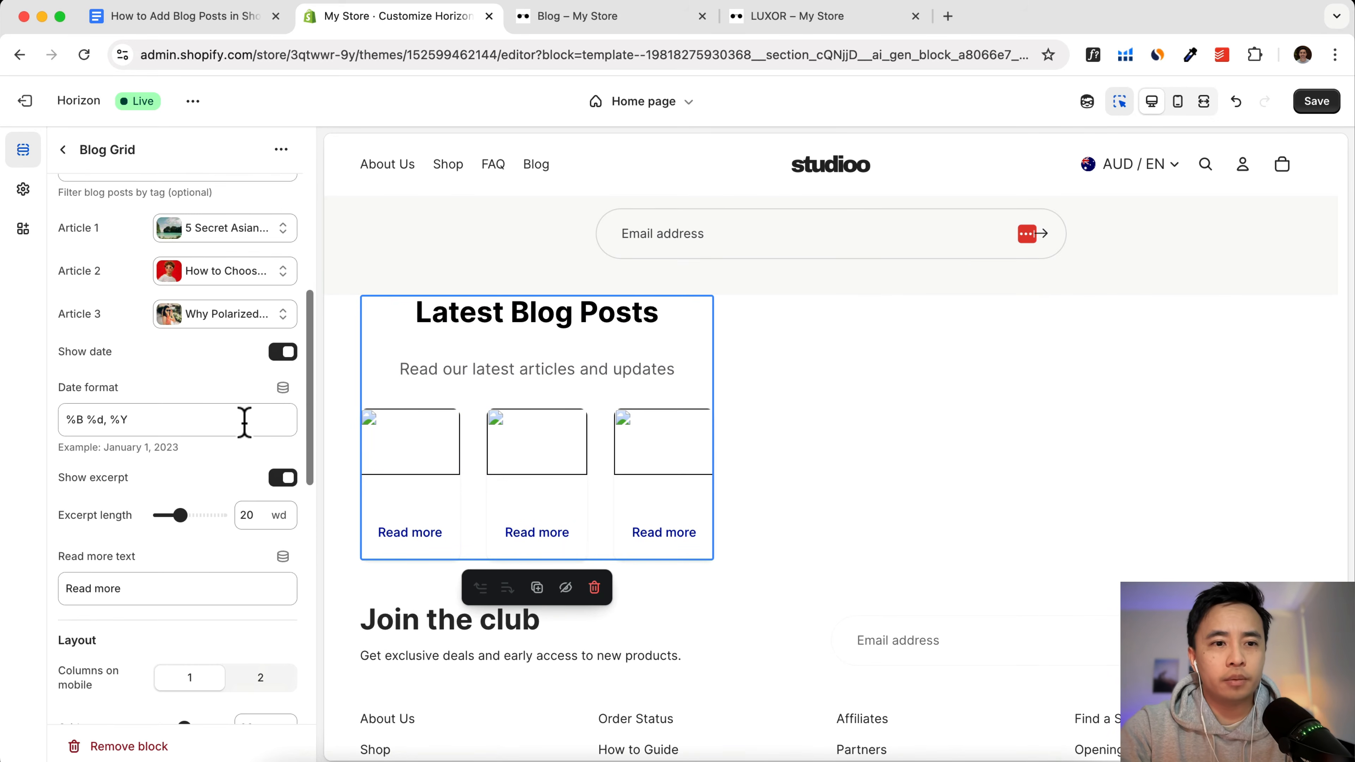
{"action": "scroll", "coordinate": [520, 470], "scroll_direction": "up", "scroll_amount": 6}
{"action": "scroll", "coordinate": [206, 424], "scroll_direction": "up", "scroll_amount": 5}
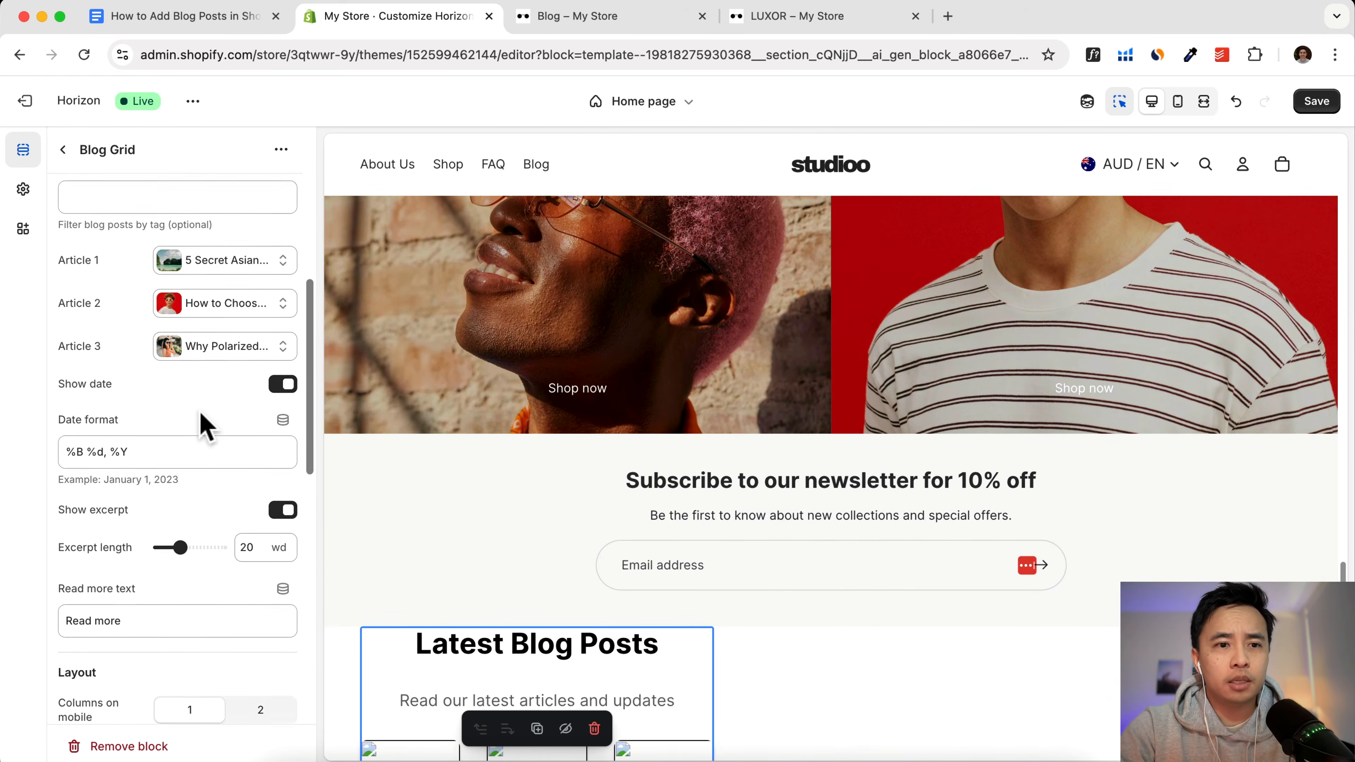
{"action": "scroll", "coordinate": [206, 424], "scroll_direction": "down", "scroll_amount": 15}
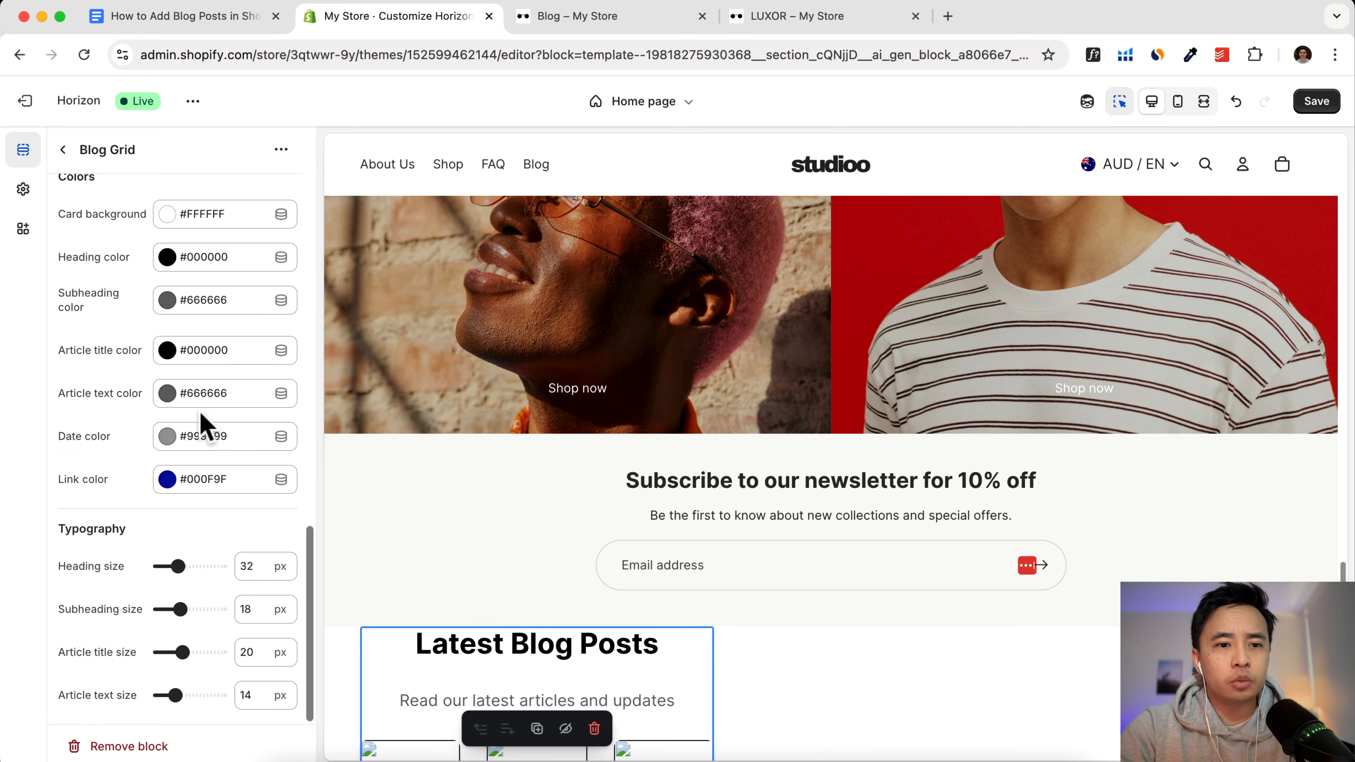
{"action": "scroll", "coordinate": [201, 413], "scroll_direction": "up", "scroll_amount": 18}
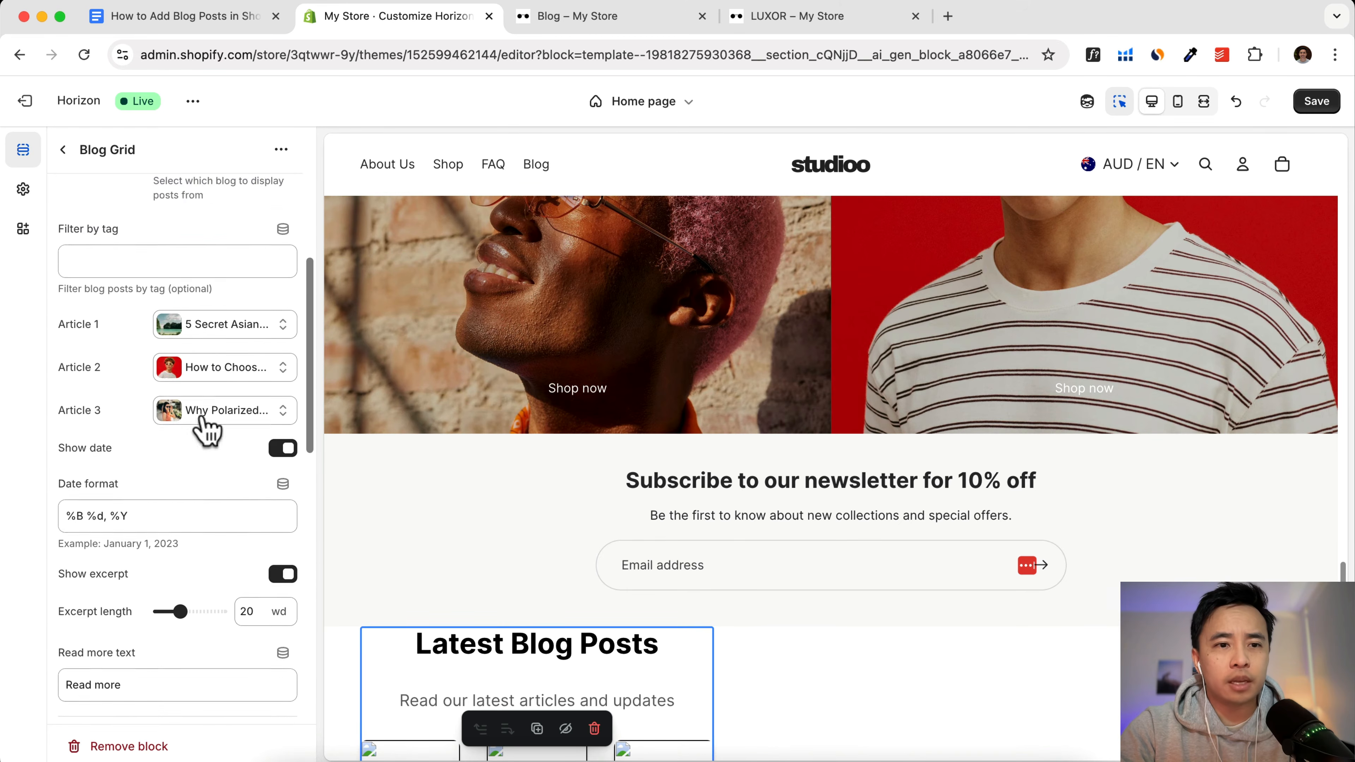
{"action": "scroll", "coordinate": [671, 585], "scroll_direction": "down", "scroll_amount": 9}
{"action": "scroll", "coordinate": [617, 560], "scroll_direction": "up", "scroll_amount": 6}
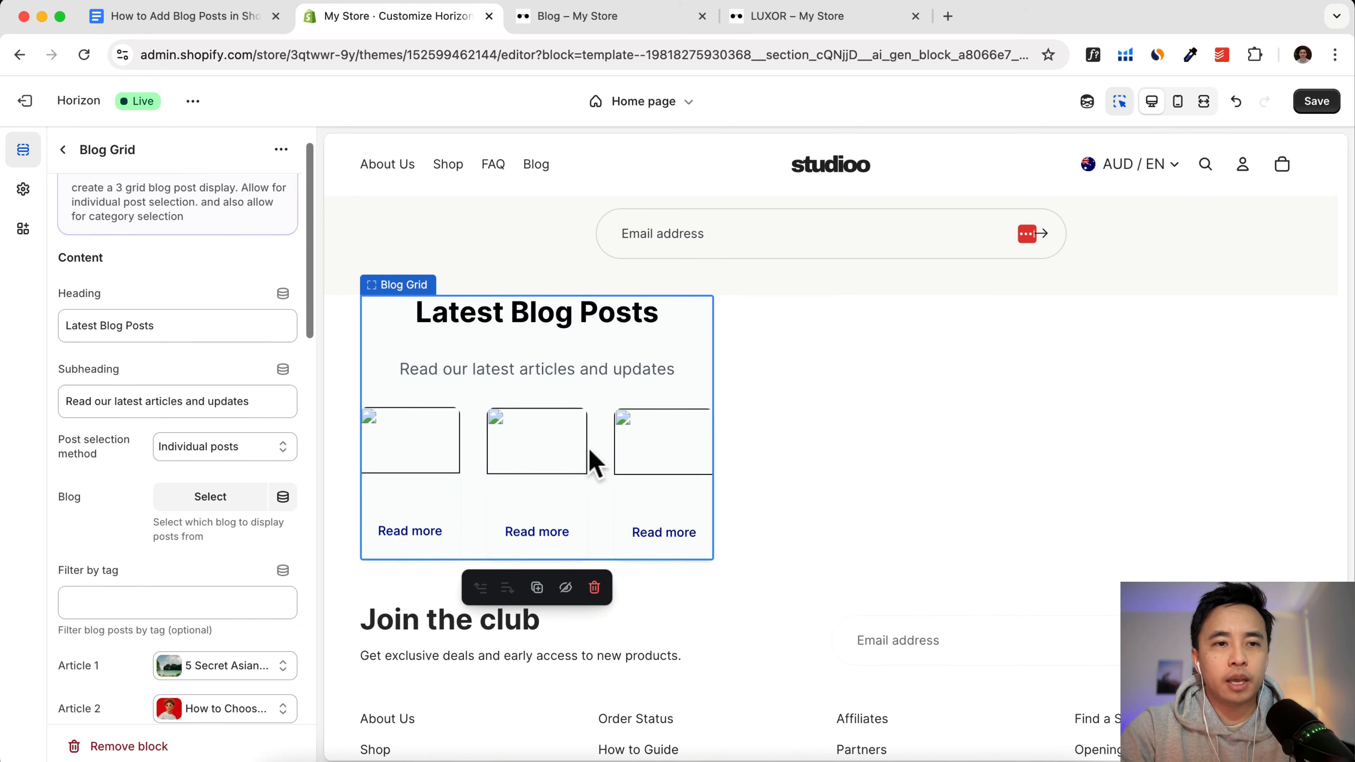
Step: Try the From blog post selection method on the Blog Grid and return it to Individual posts
{"action": "left_click", "coordinate": [227, 458]}
{"action": "left_click", "coordinate": [221, 472]}
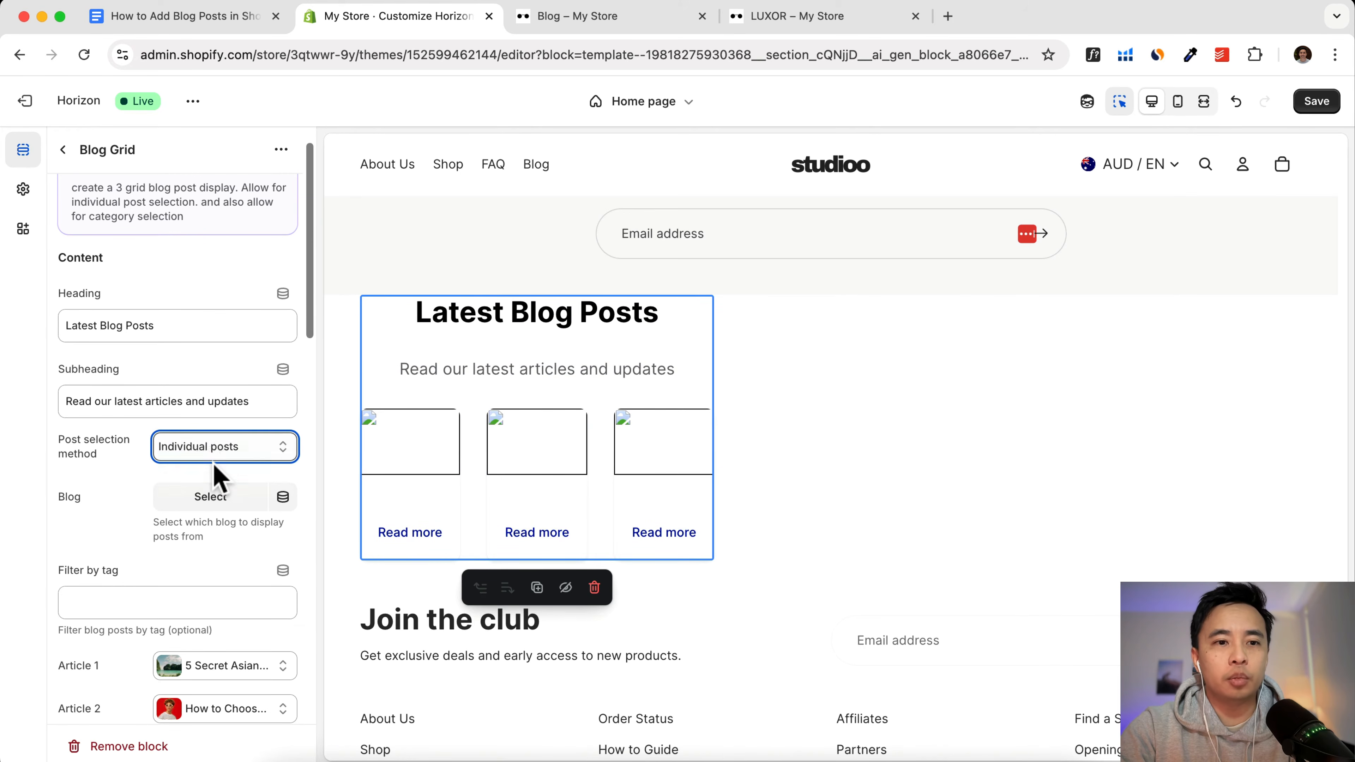
{"action": "left_click", "coordinate": [224, 454]}
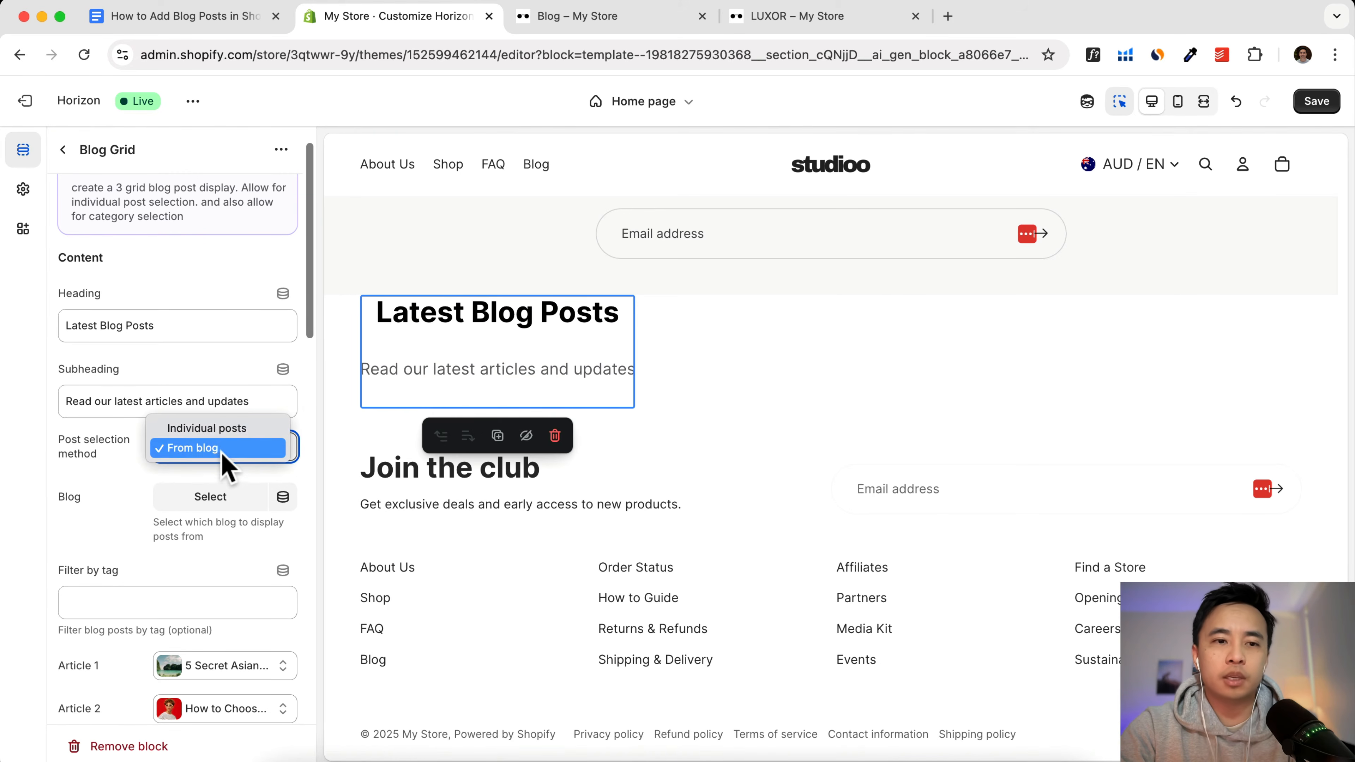
{"action": "left_click", "coordinate": [227, 429]}
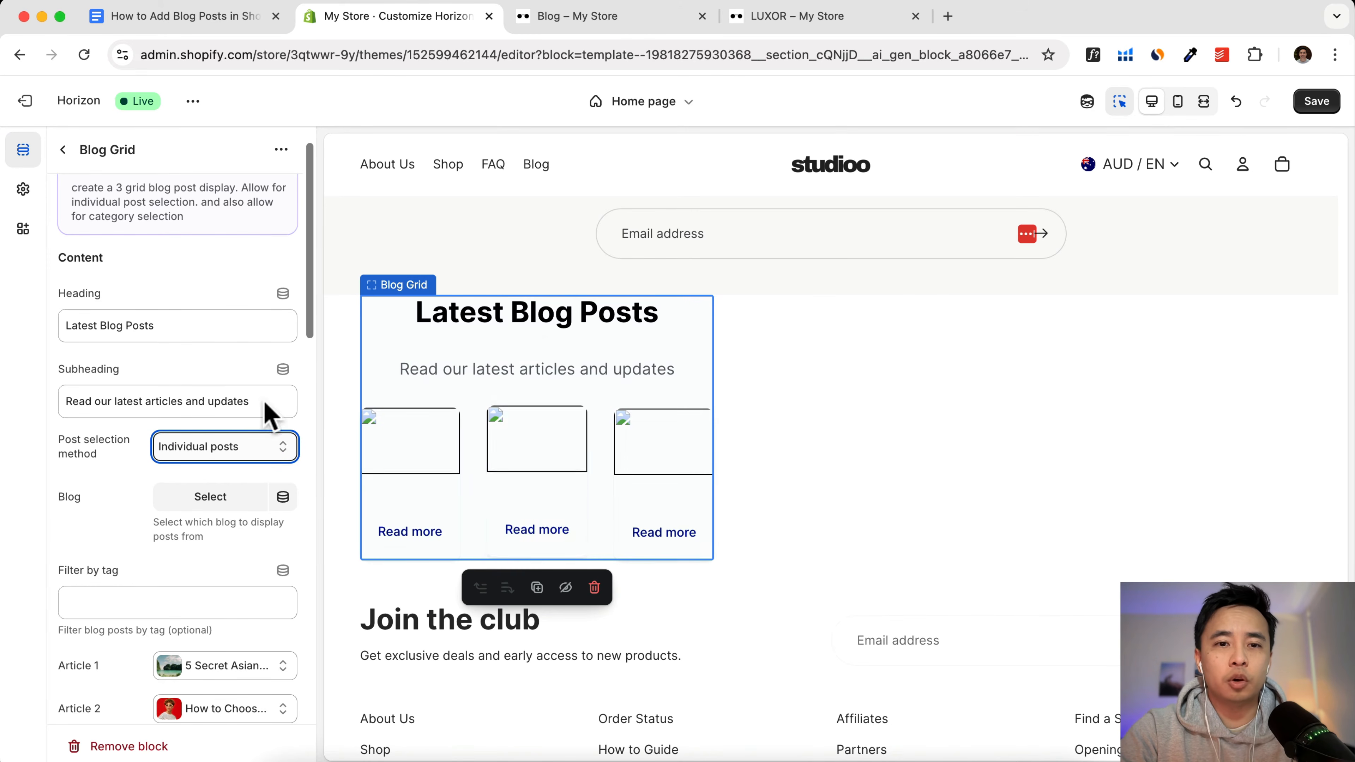
{"action": "scroll", "coordinate": [256, 406], "scroll_direction": "up", "scroll_amount": 1}
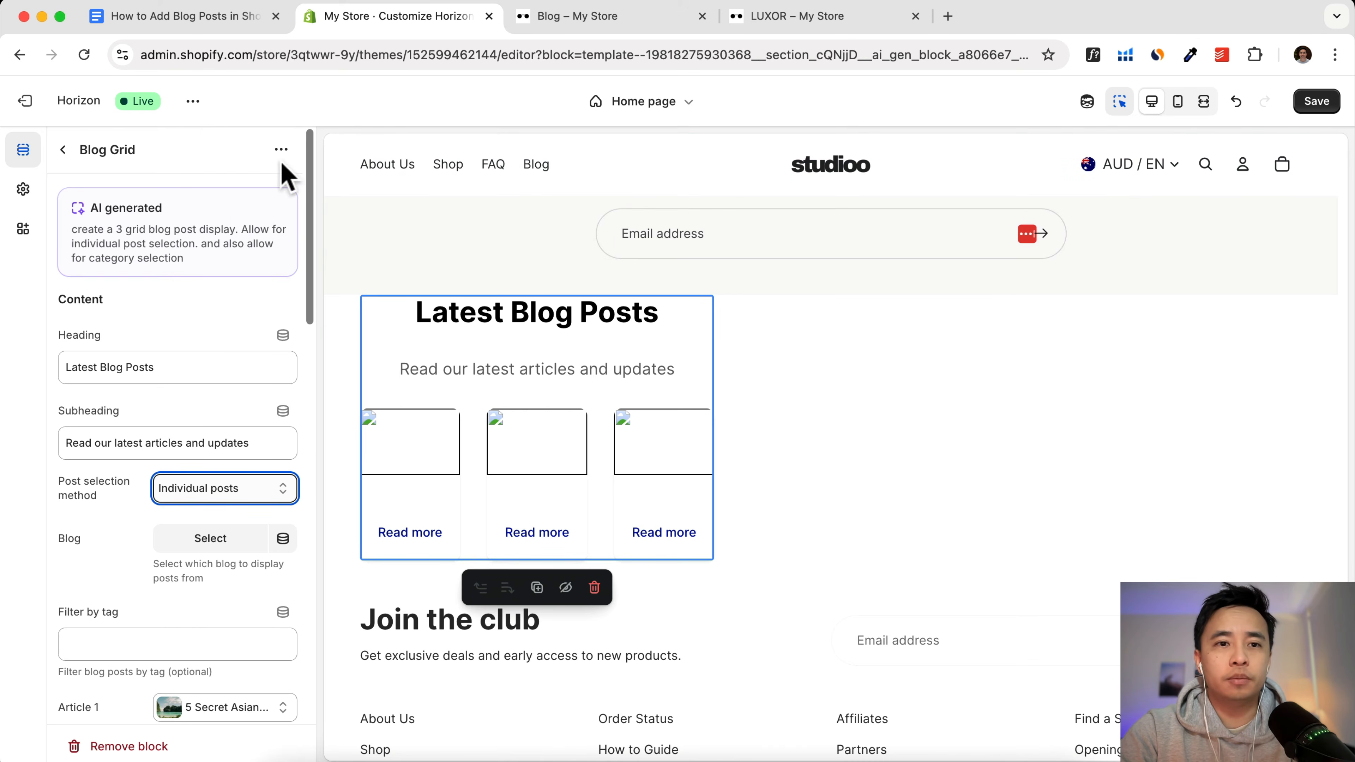
Step: Replace the Blog Grid block with an AI-generated 3-grid blog layout allowing individual post selection, category select, and featured image width or height selection
{"action": "left_click", "coordinate": [62, 151]}
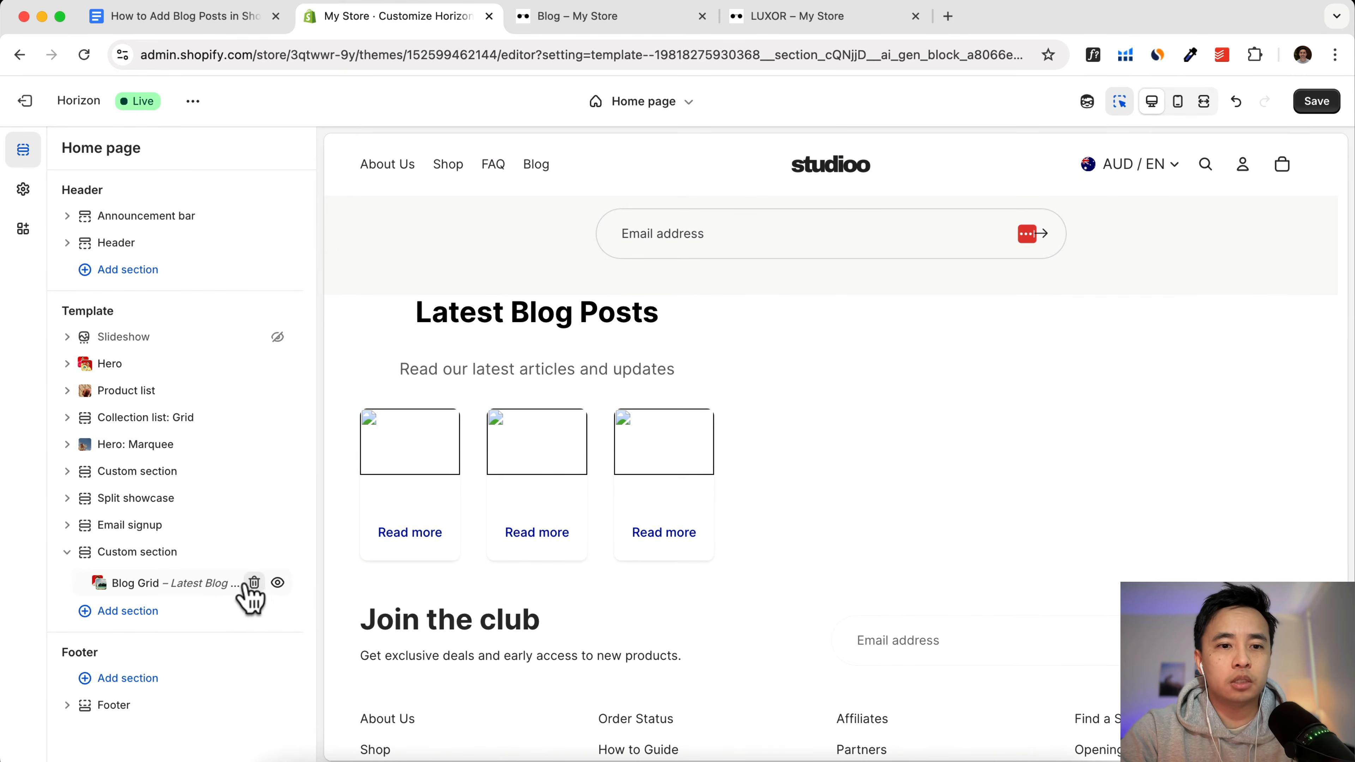
{"action": "left_click", "coordinate": [254, 582]}
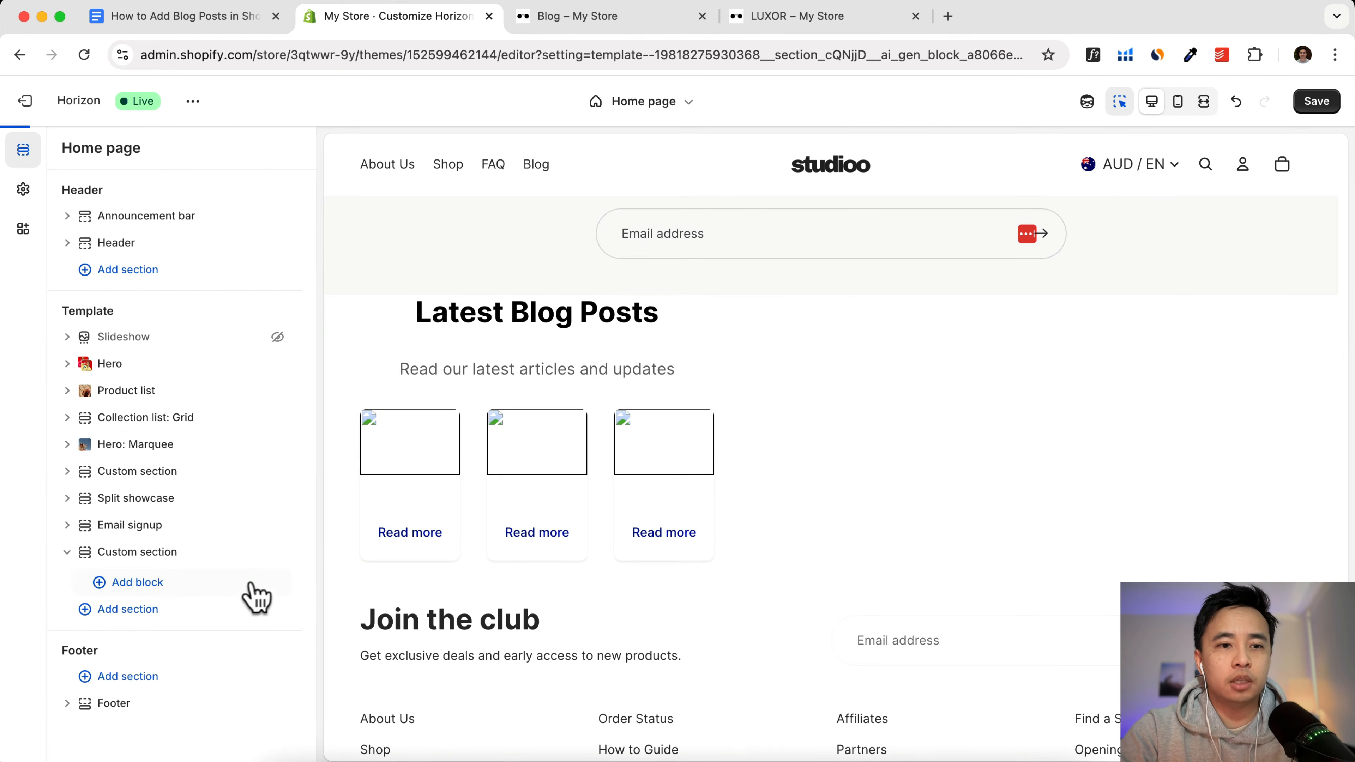
{"action": "left_click", "coordinate": [100, 584]}
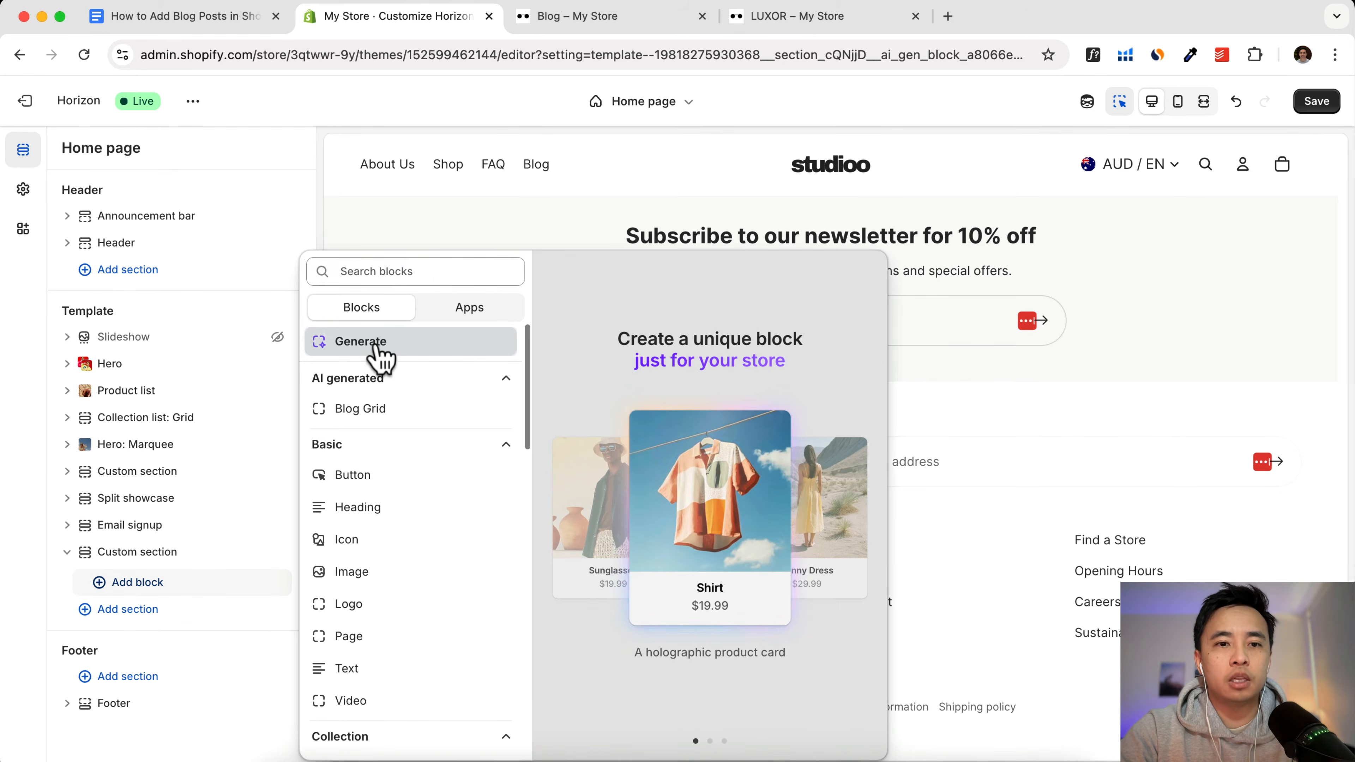
{"action": "left_click", "coordinate": [371, 349]}
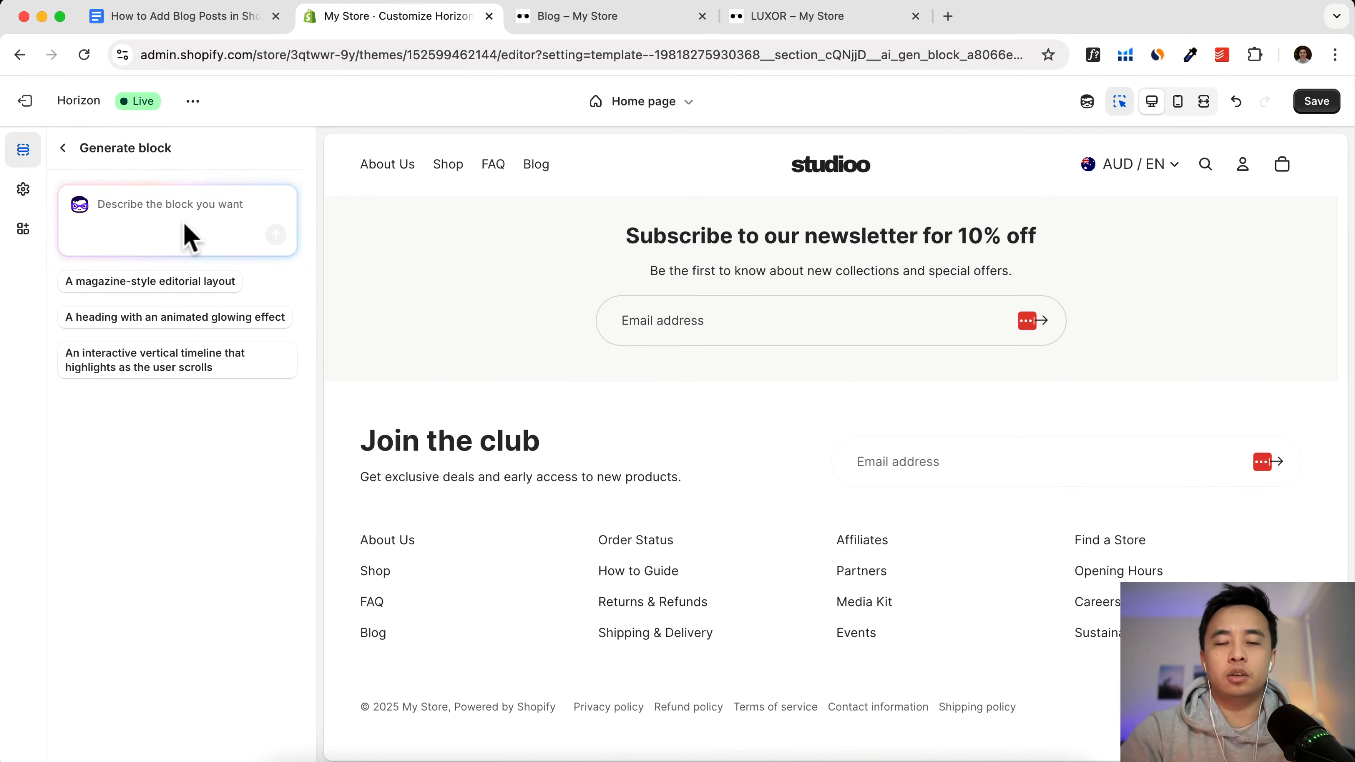
{"action": "type", "text": "Create a 3 grid blog layout. allow for individual blog post selection. And allow for category select. Also allow for featured image size selection for width or height"}
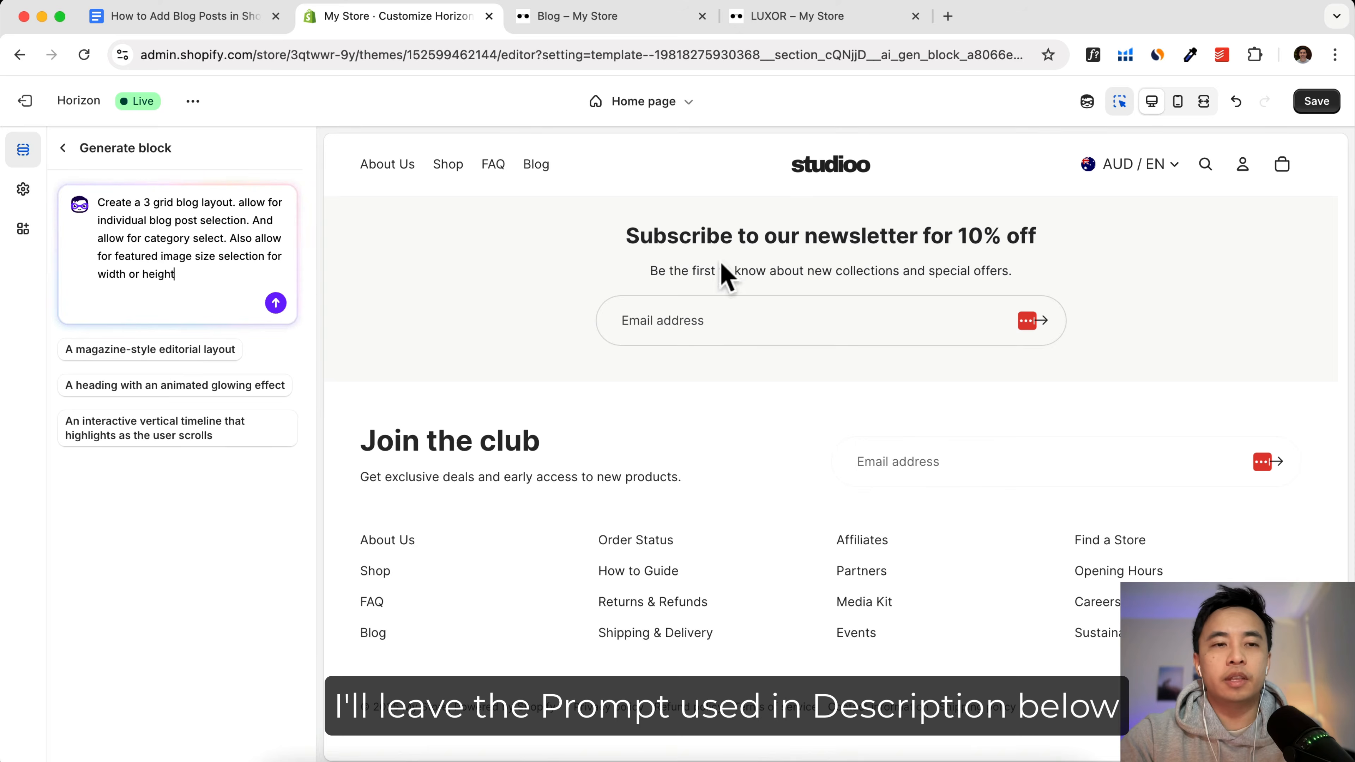
{"action": "left_click_drag", "start_coordinate": [193, 271], "coordinate": [239, 239]}
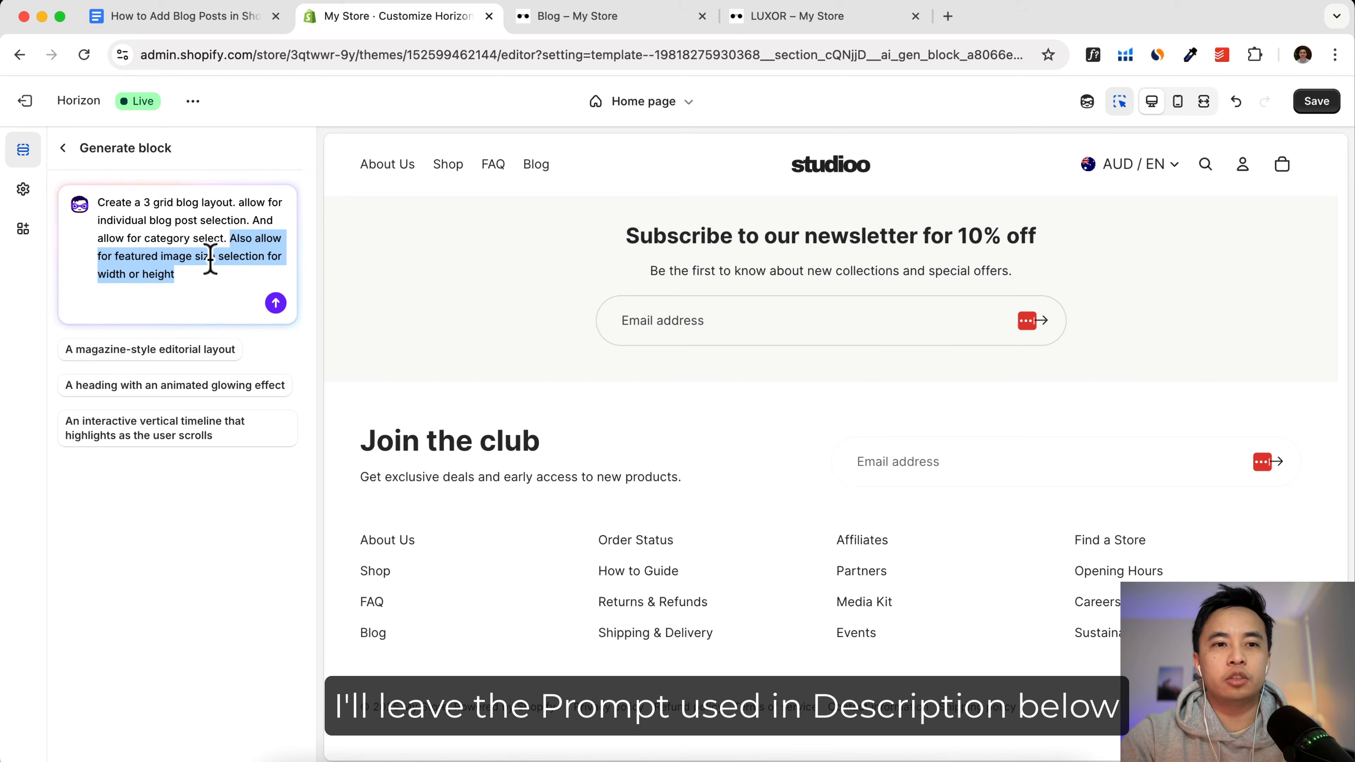
{"action": "left_click_drag", "start_coordinate": [114, 257], "coordinate": [240, 255]}
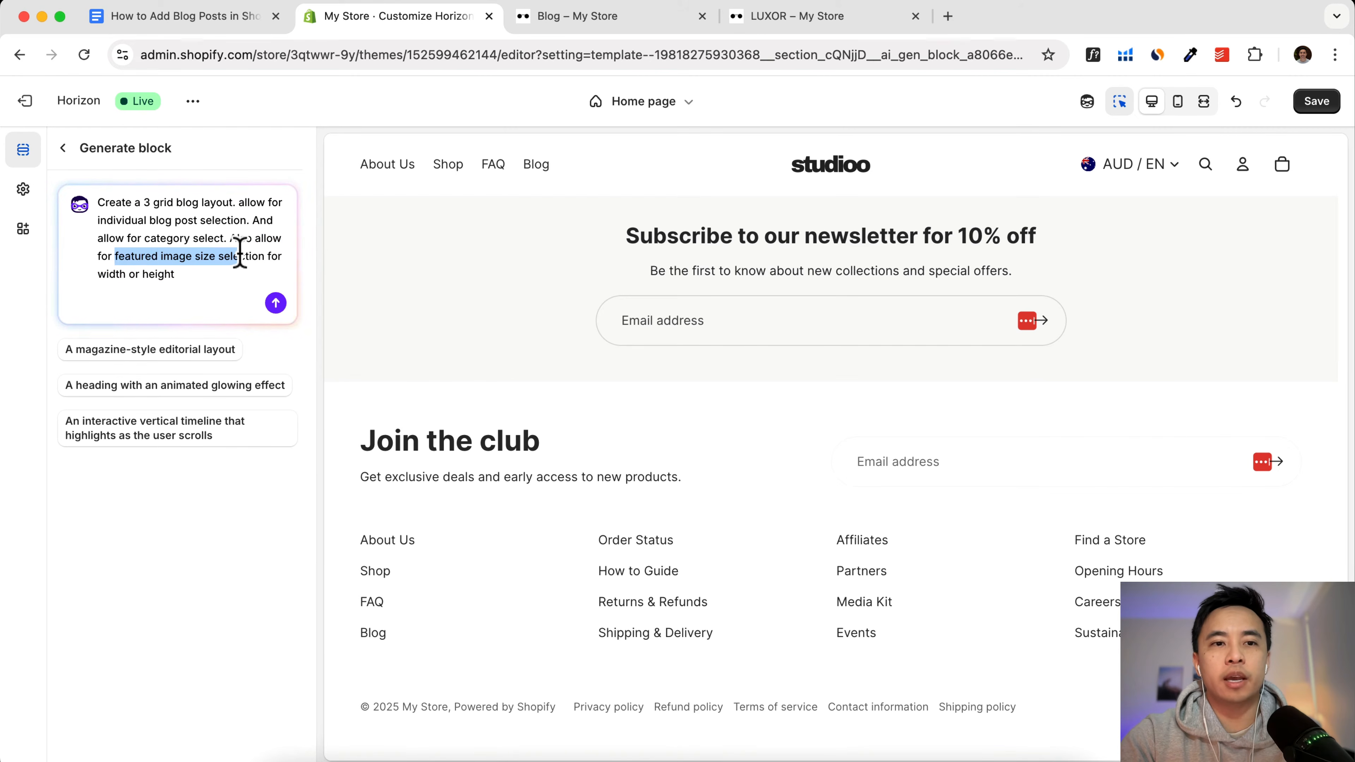
{"action": "left_click", "coordinate": [276, 303]}
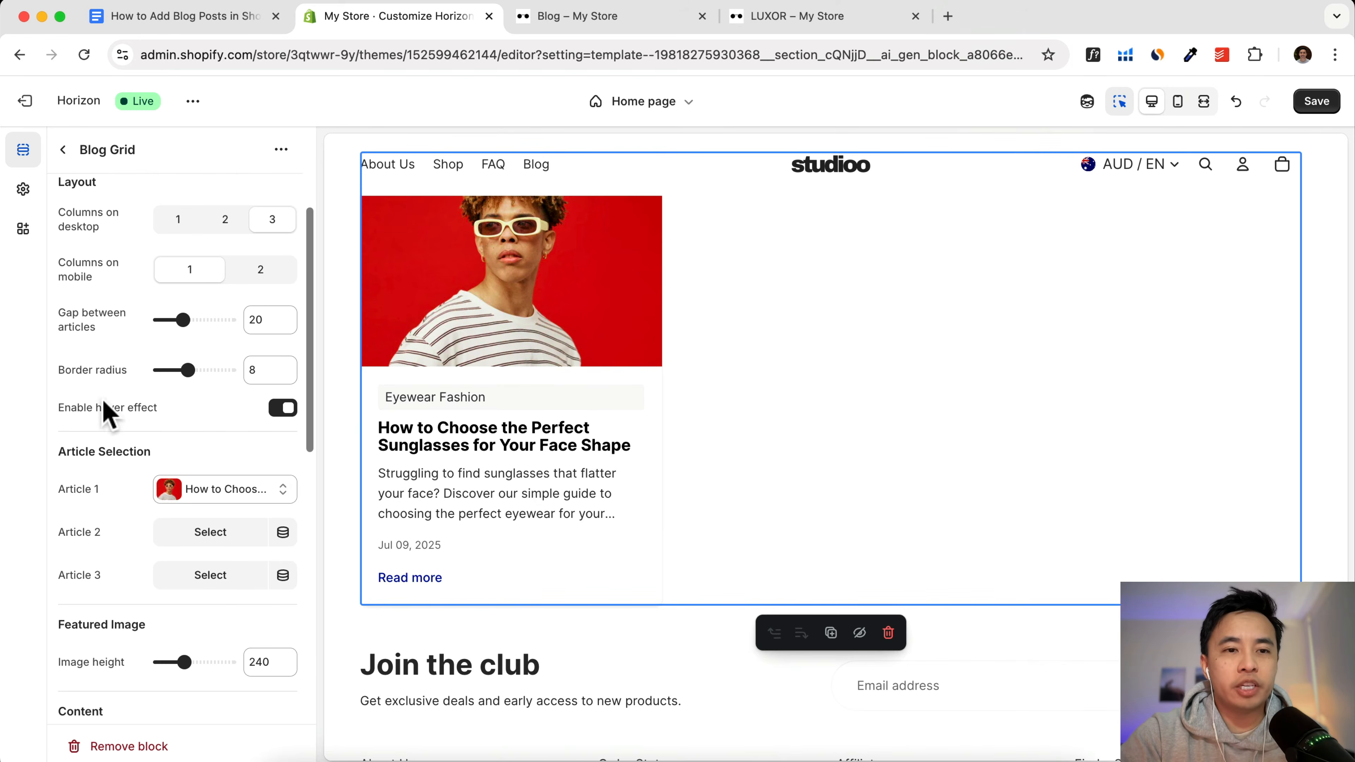
Step: Assign the 5 Secret Asian Beaches post to Article 2 and the Why Polarized Sunglasses post to Article 3 of the new grid
{"action": "left_click", "coordinate": [212, 540]}
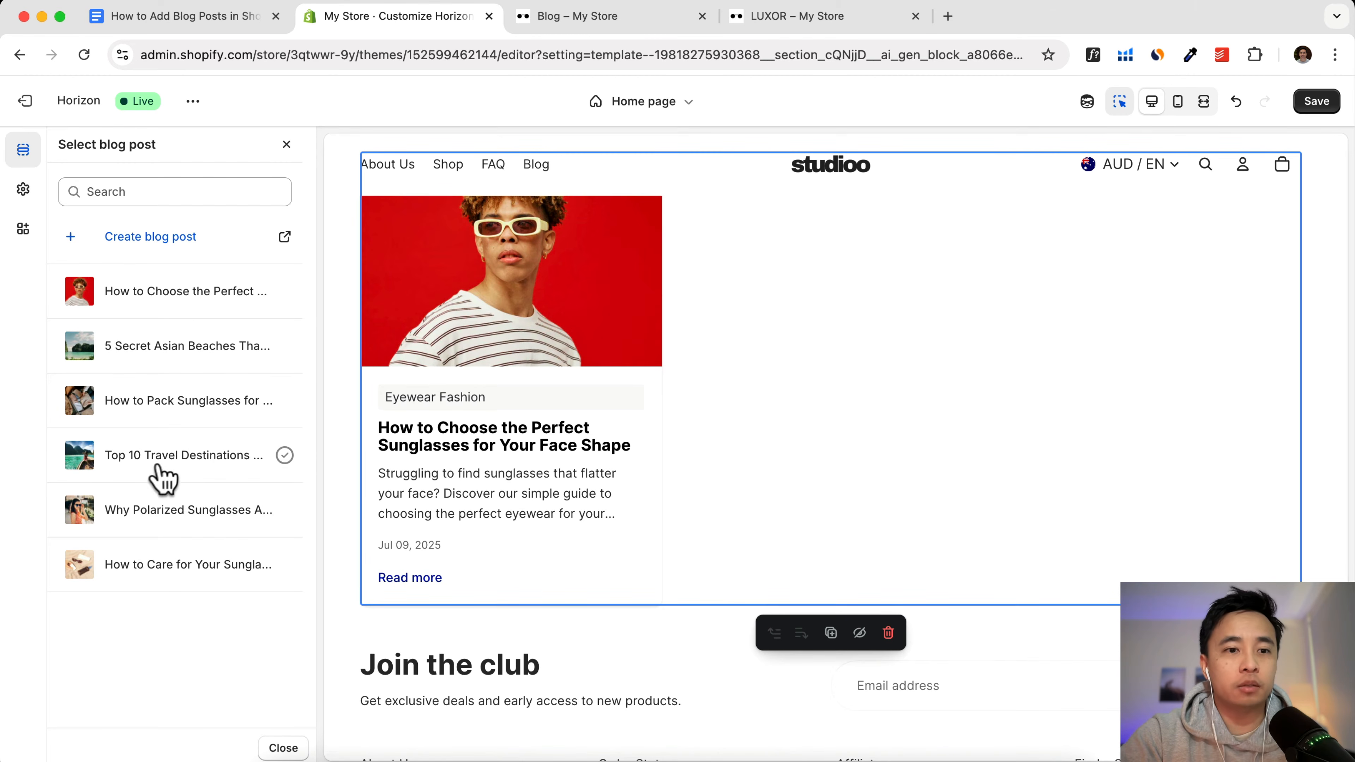
{"action": "left_click", "coordinate": [178, 349]}
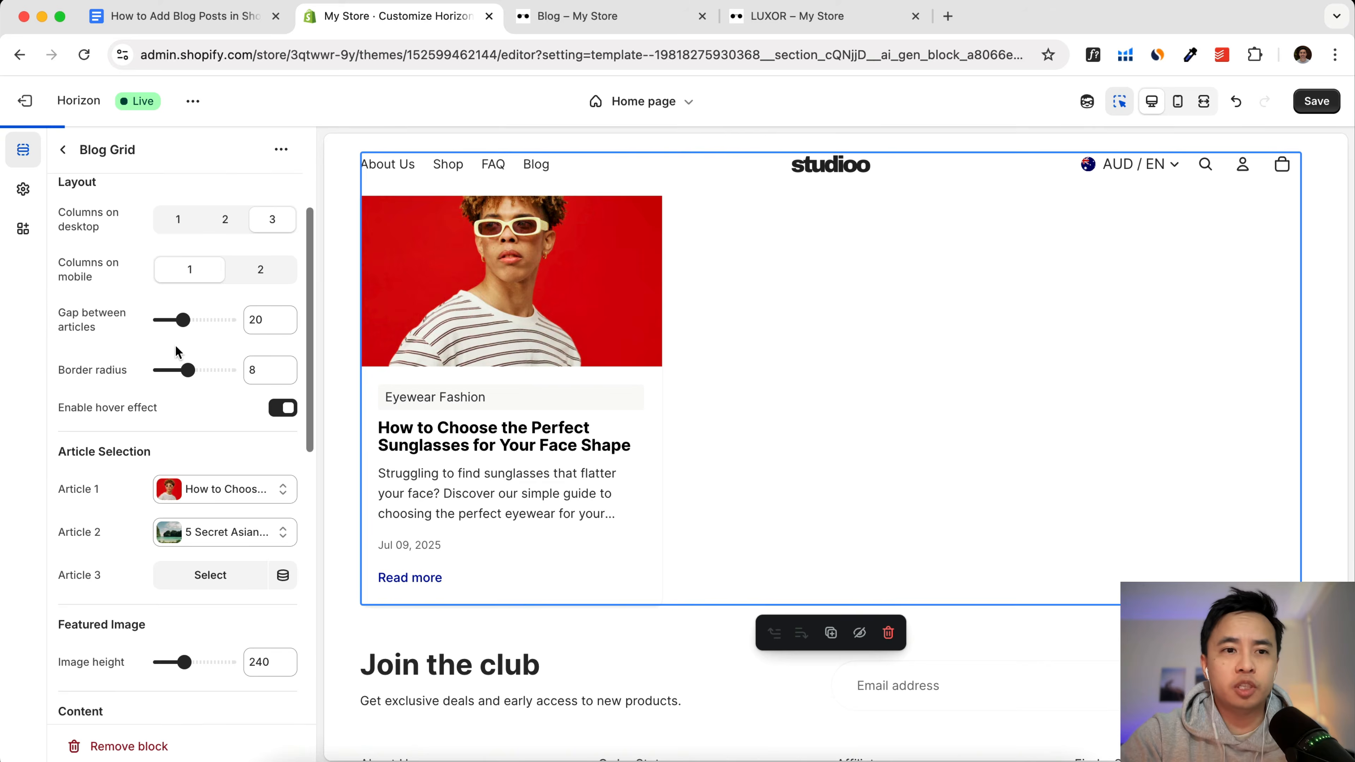
{"action": "left_click", "coordinate": [210, 584]}
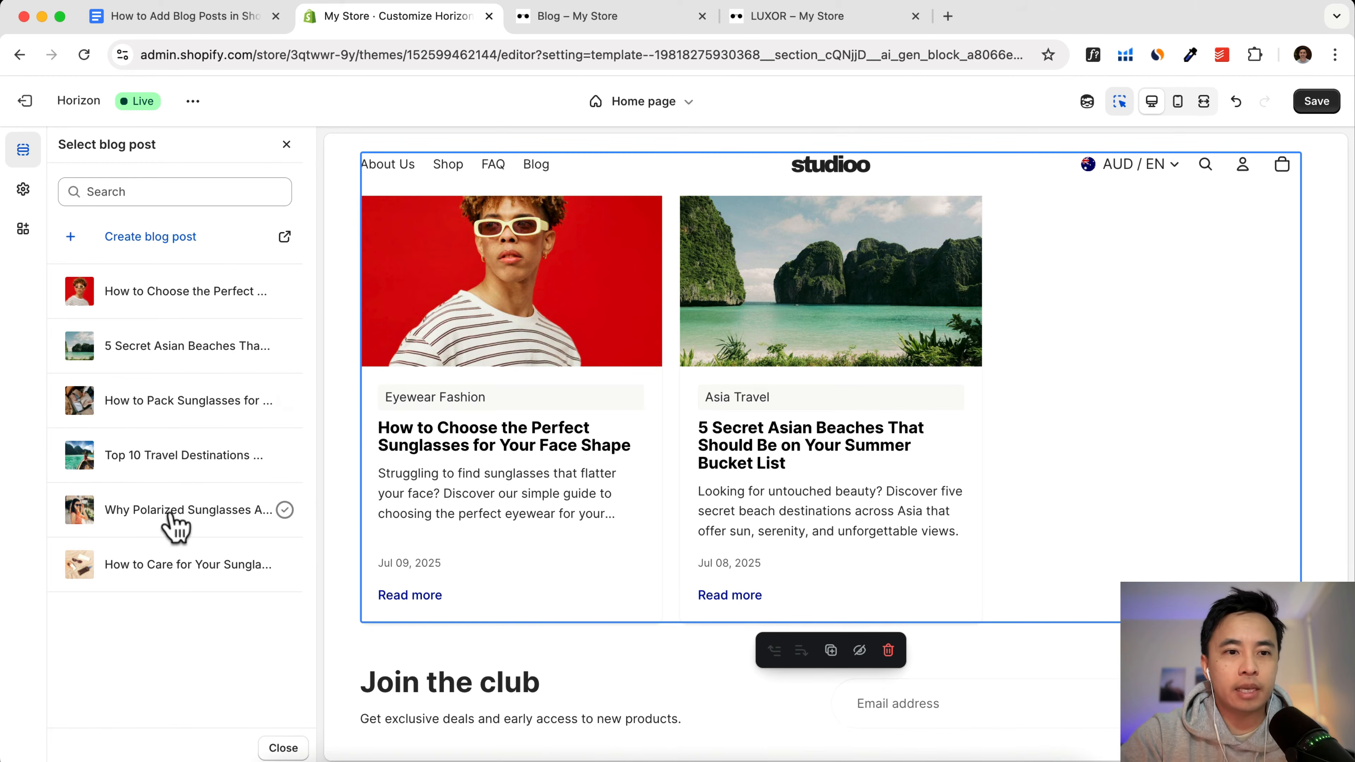
{"action": "left_click", "coordinate": [167, 513]}
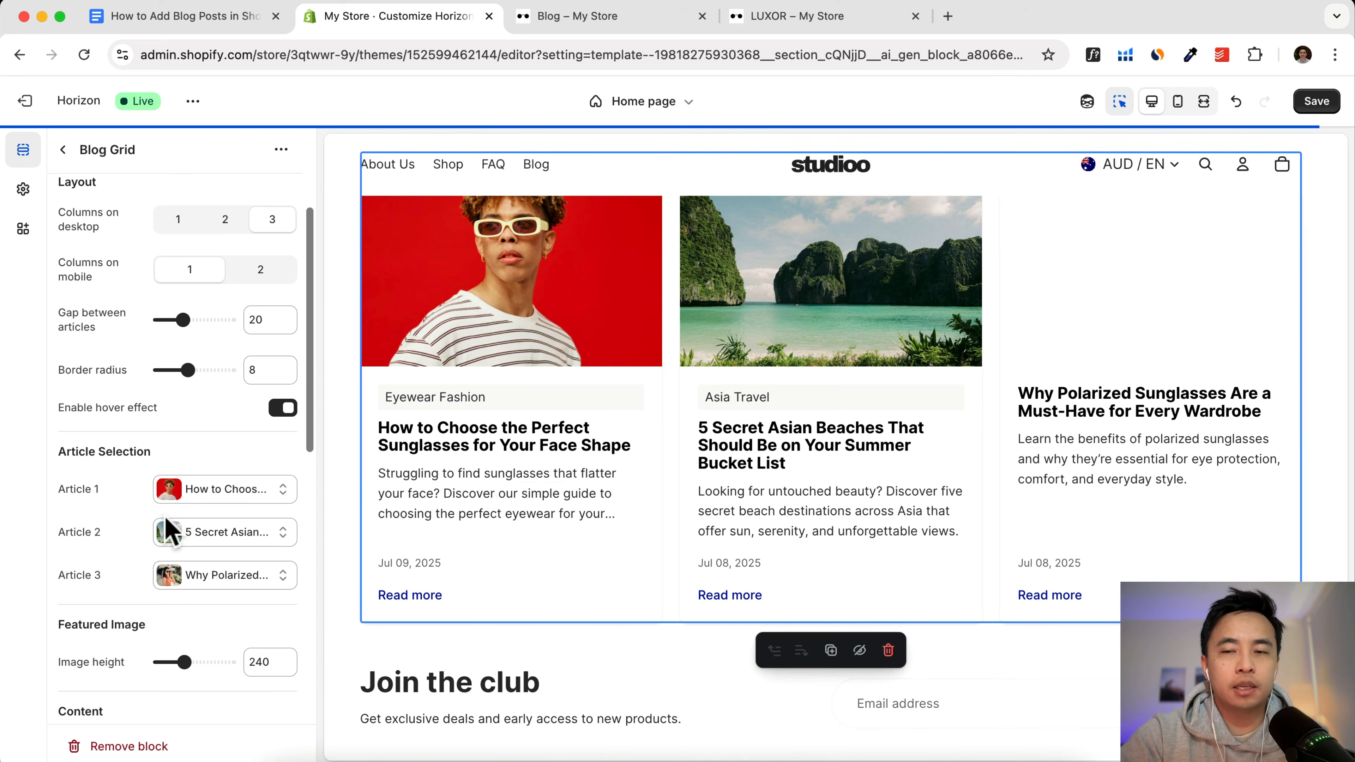
Step: Turn off Show first tag for the new Blog Grid and review its remaining layout, content and color settings
{"action": "scroll", "coordinate": [206, 593], "scroll_direction": "down", "scroll_amount": 3}
{"action": "scroll", "coordinate": [209, 593], "scroll_direction": "down", "scroll_amount": 2}
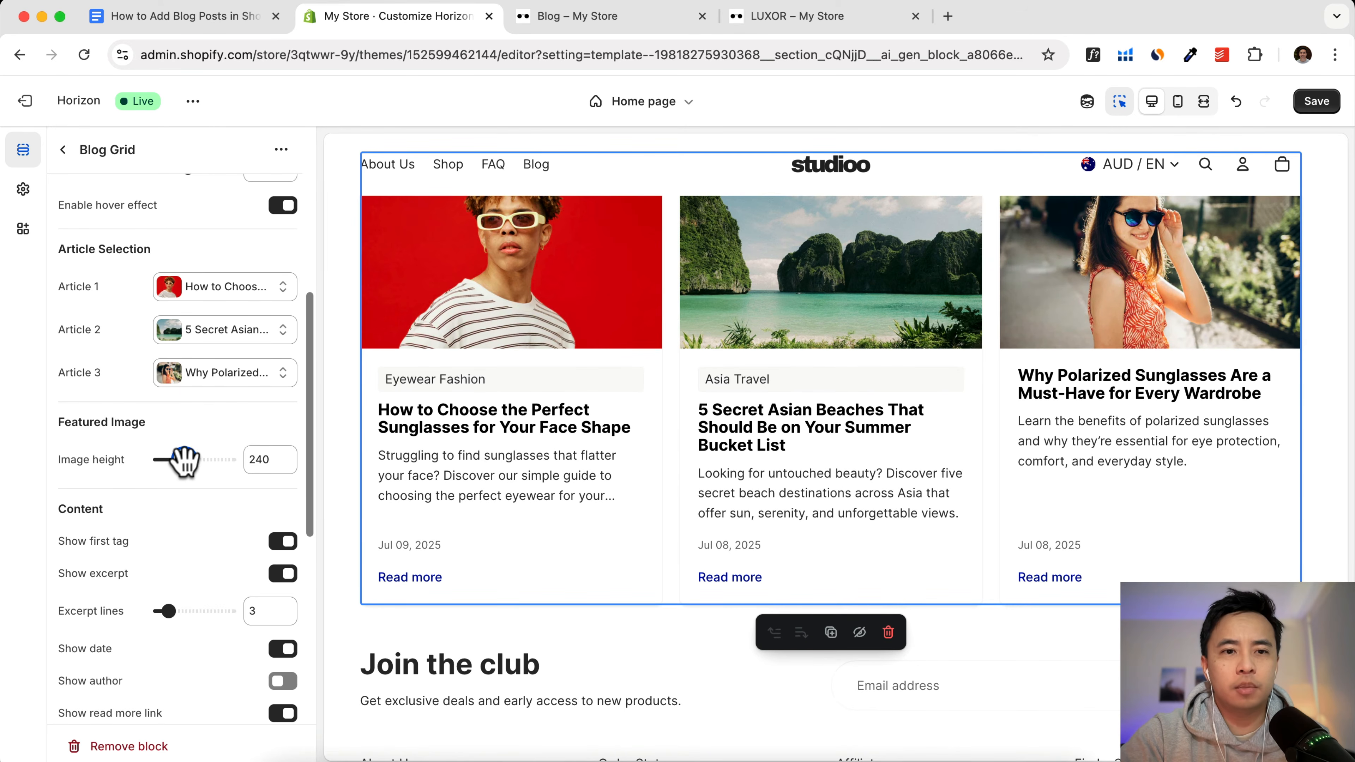
{"action": "scroll", "coordinate": [190, 539], "scroll_direction": "down", "scroll_amount": 4}
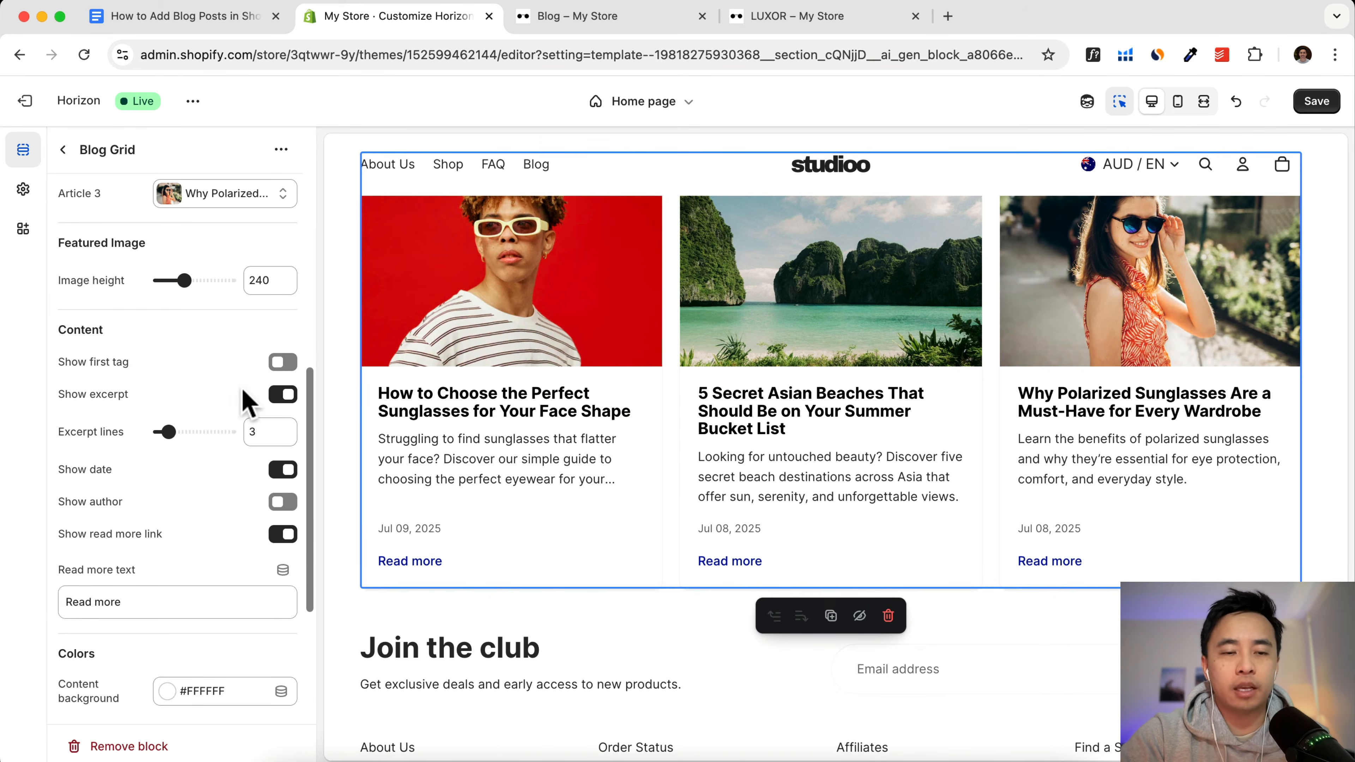
{"action": "scroll", "coordinate": [136, 466], "scroll_direction": "down", "scroll_amount": 5}
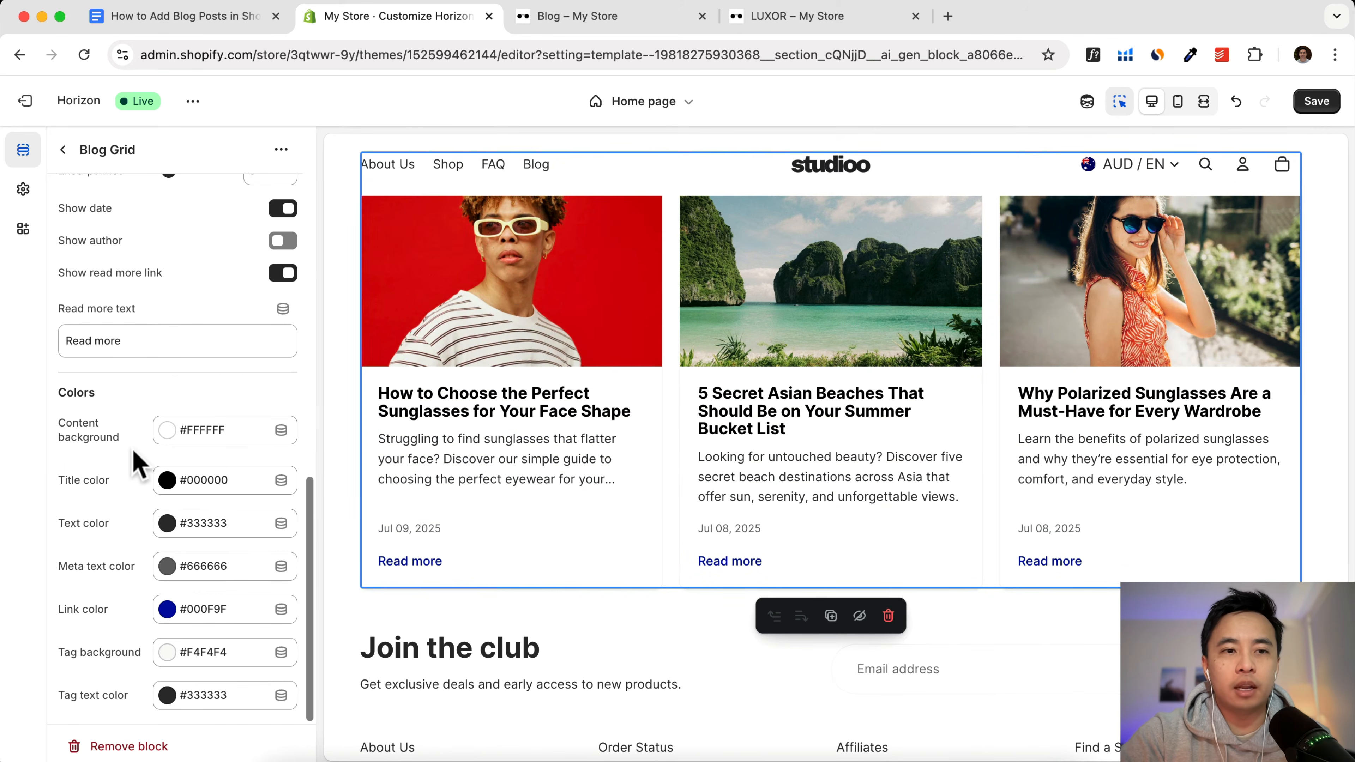
{"action": "scroll", "coordinate": [128, 453], "scroll_direction": "up", "scroll_amount": 15}
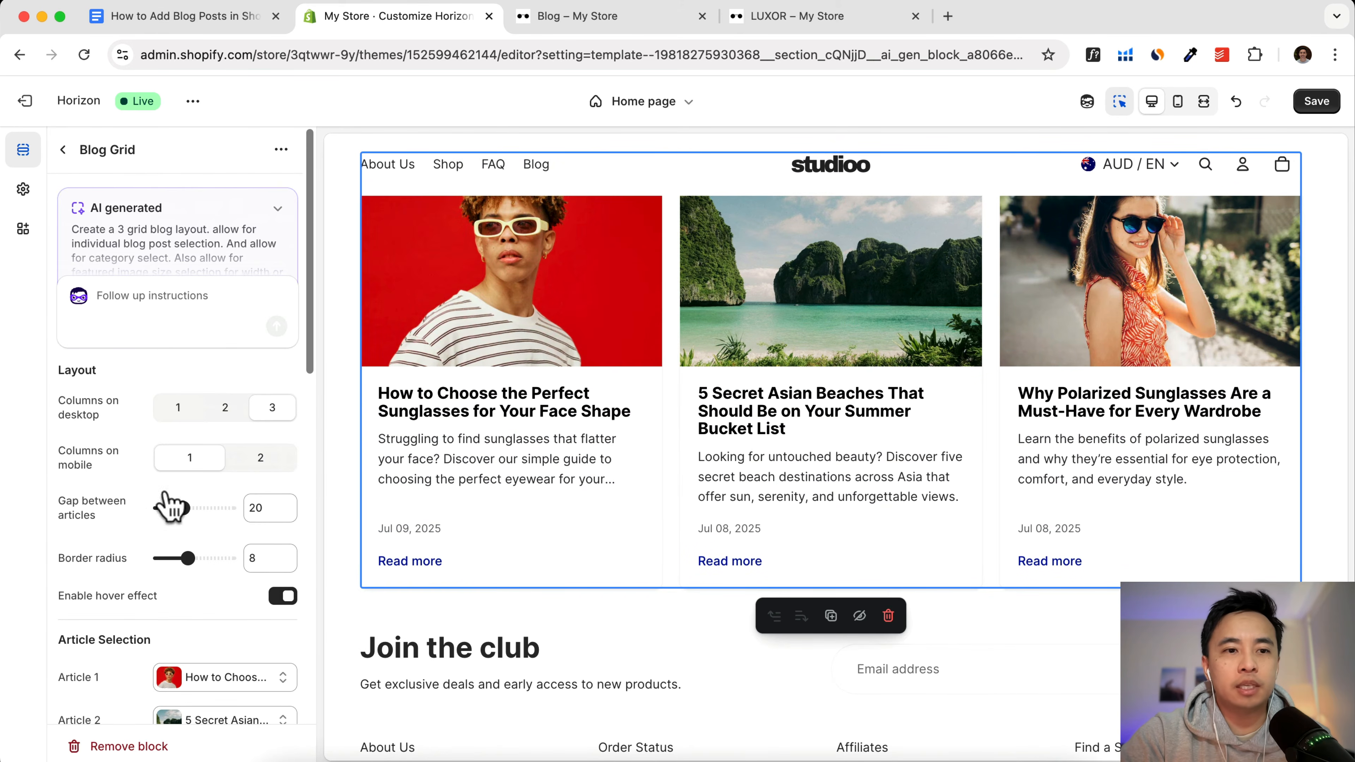
{"action": "scroll", "coordinate": [133, 523], "scroll_direction": "down", "scroll_amount": 4}
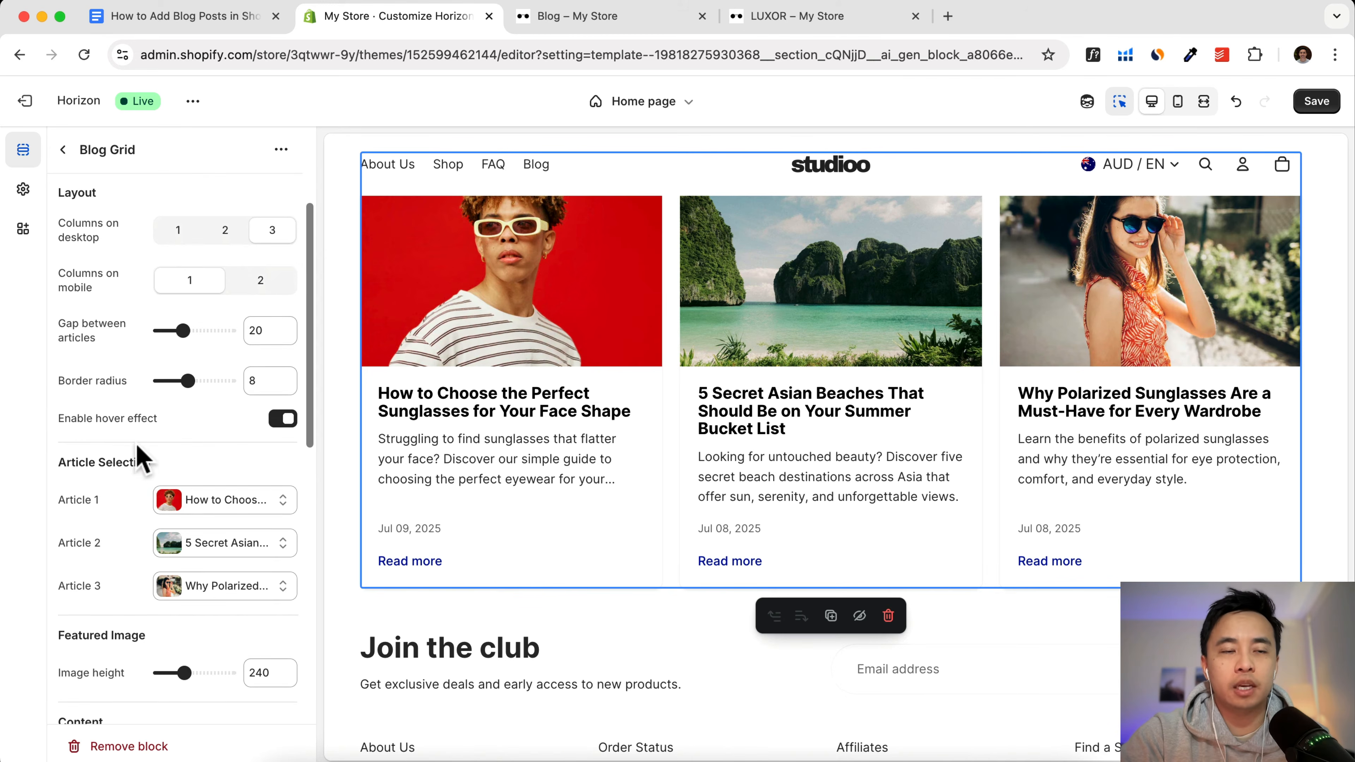
{"action": "scroll", "coordinate": [125, 400], "scroll_direction": "up", "scroll_amount": 4}
{"action": "left_click", "coordinate": [106, 324]}
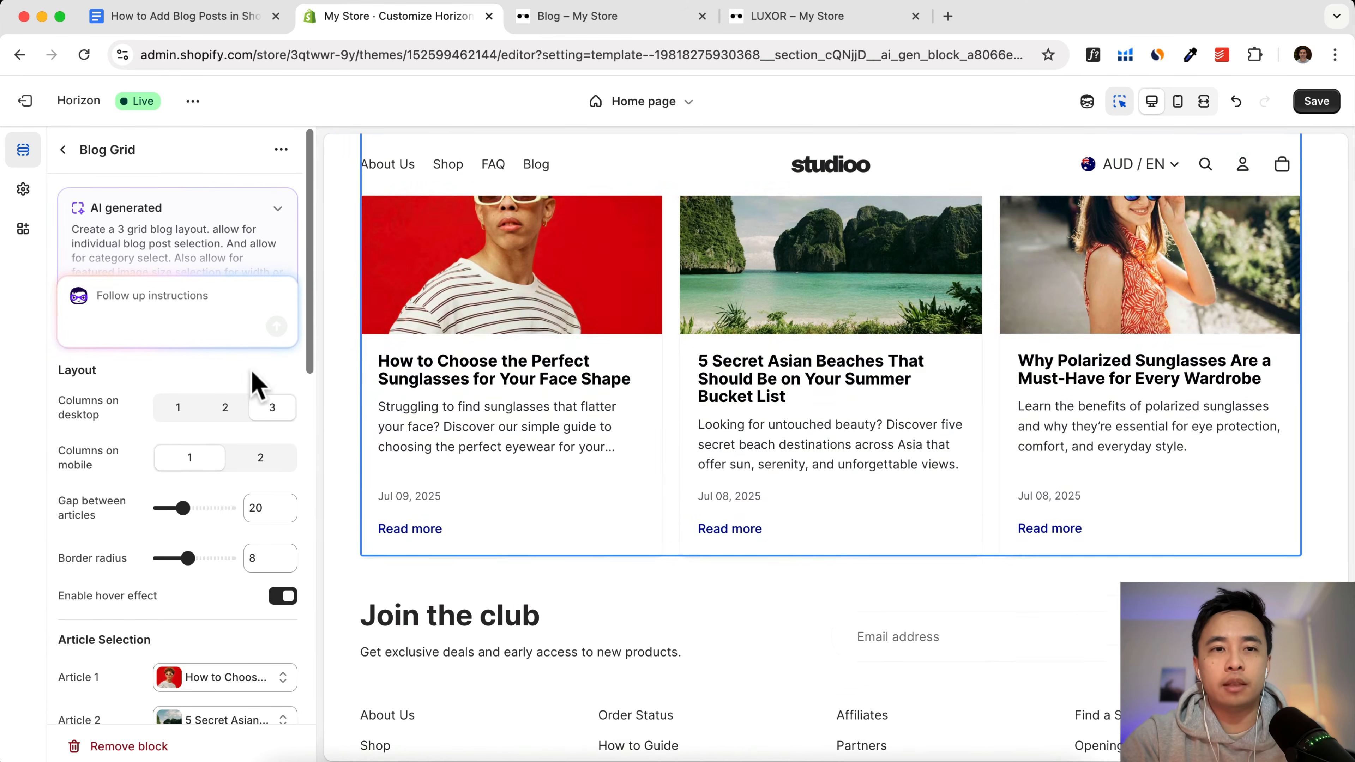
Step: Set the top and bottom padding of the custom section containing the Blog Grid to 50 px each
{"action": "left_click", "coordinate": [329, 269]}
{"action": "scroll", "coordinate": [268, 403], "scroll_direction": "down", "scroll_amount": 5}
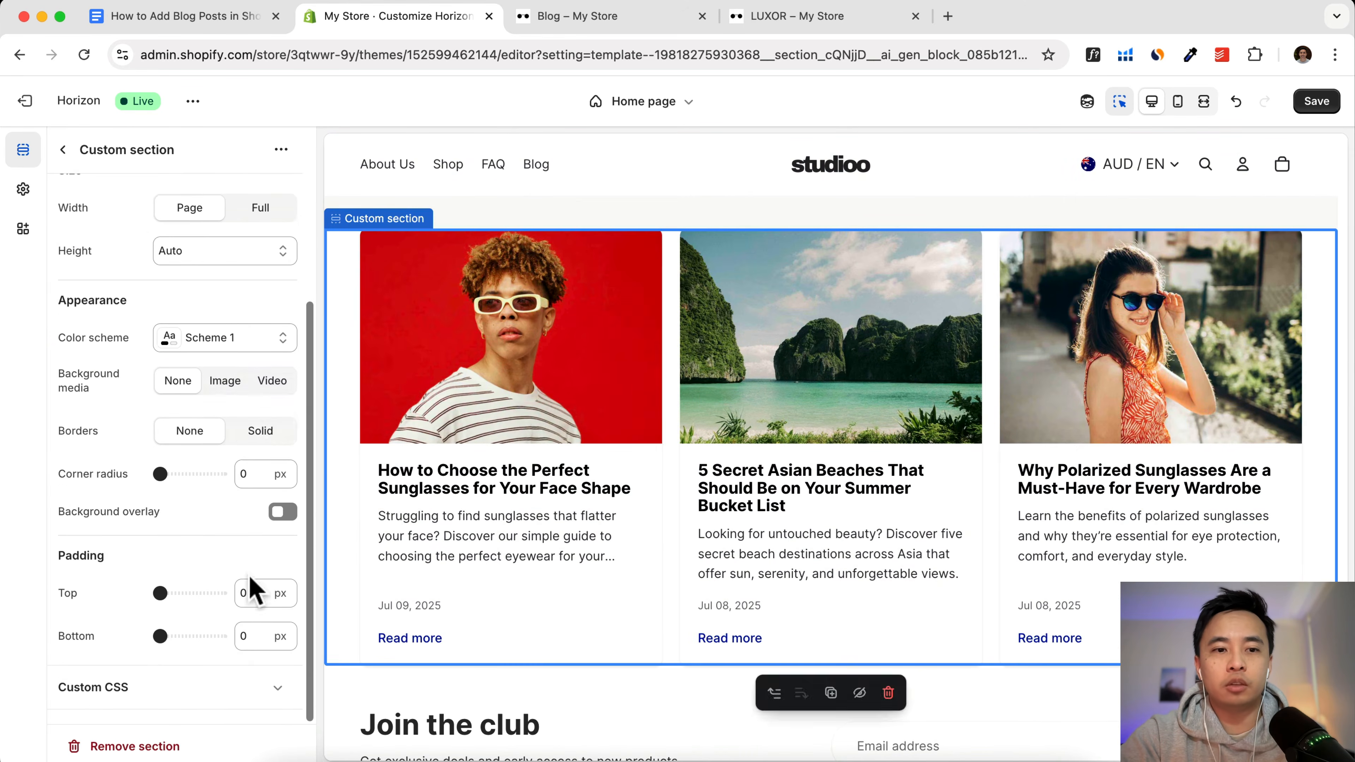
{"action": "left_click_drag", "start_coordinate": [166, 594], "coordinate": [230, 590]}
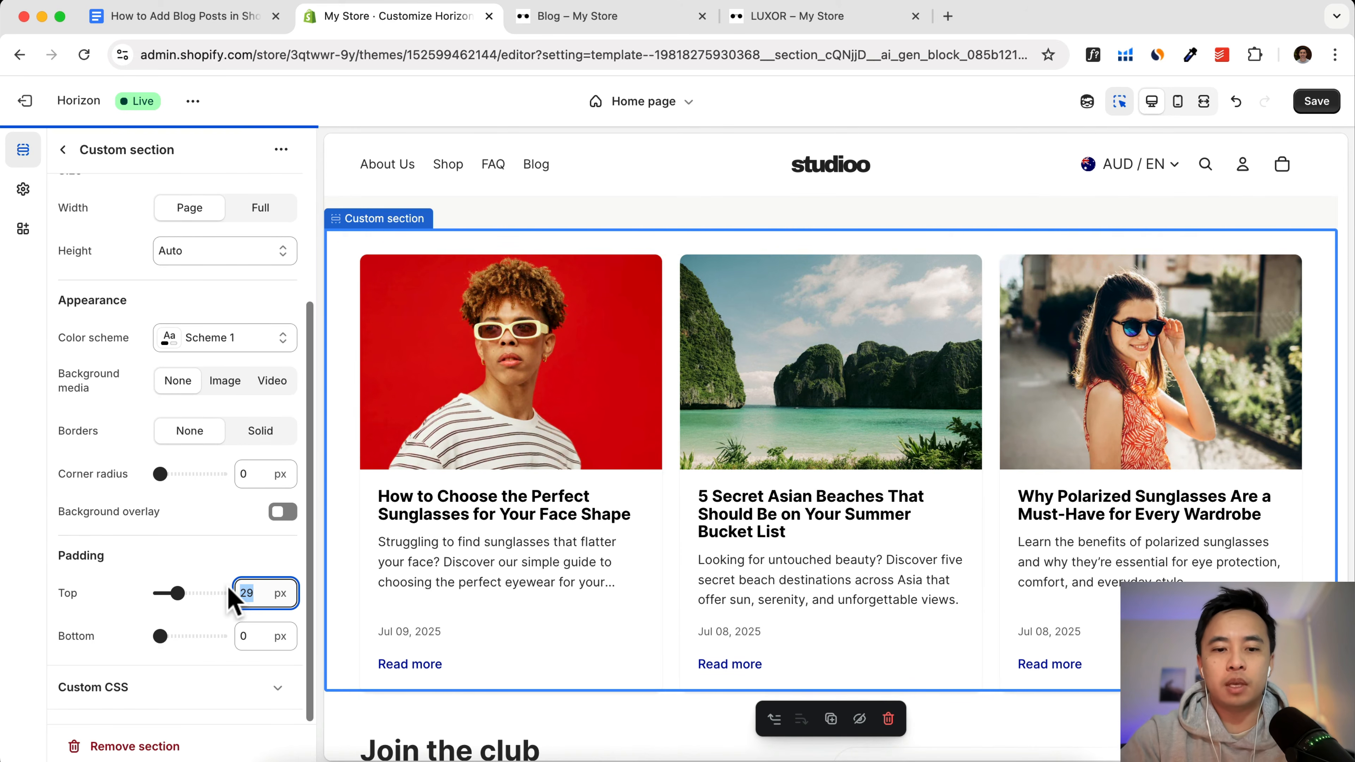
{"action": "type", "text": "50"}
{"action": "left_click", "coordinate": [255, 636]}
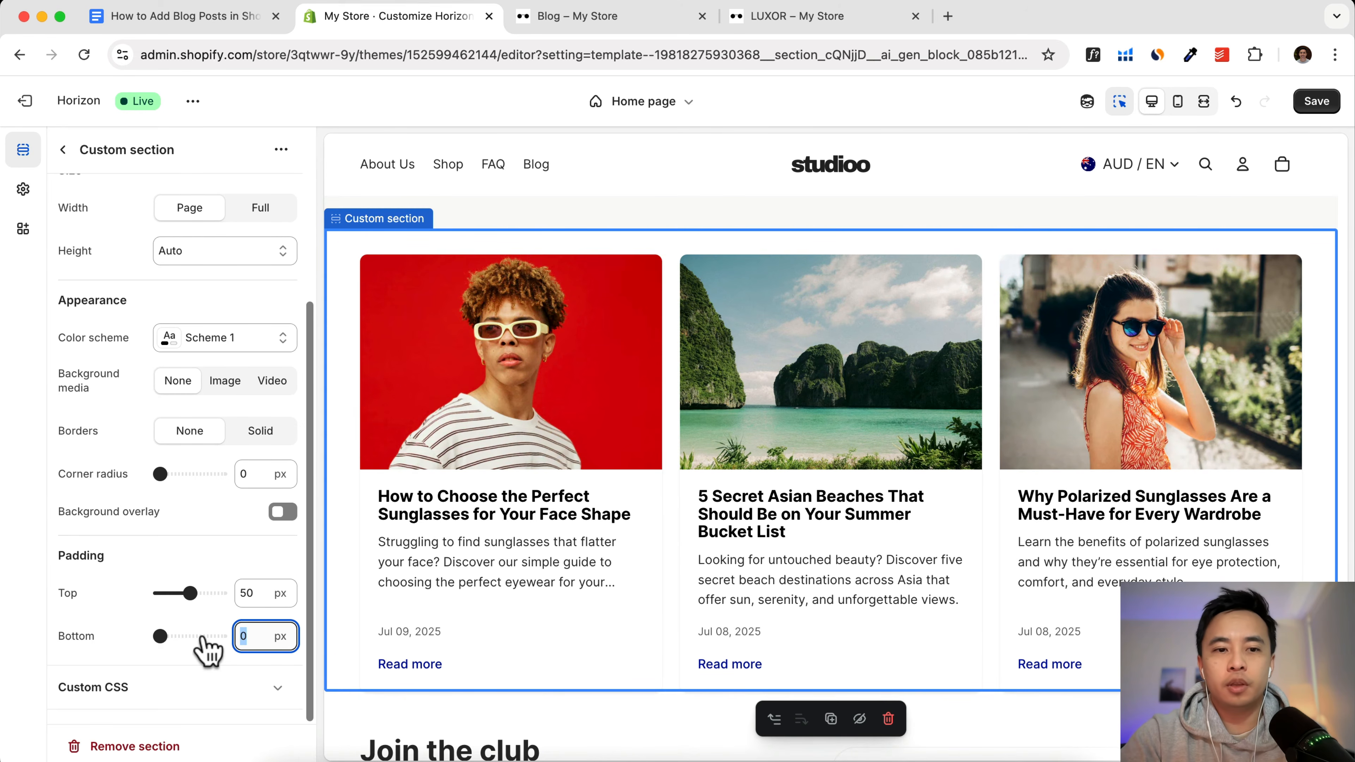
{"action": "type", "text": "50"}
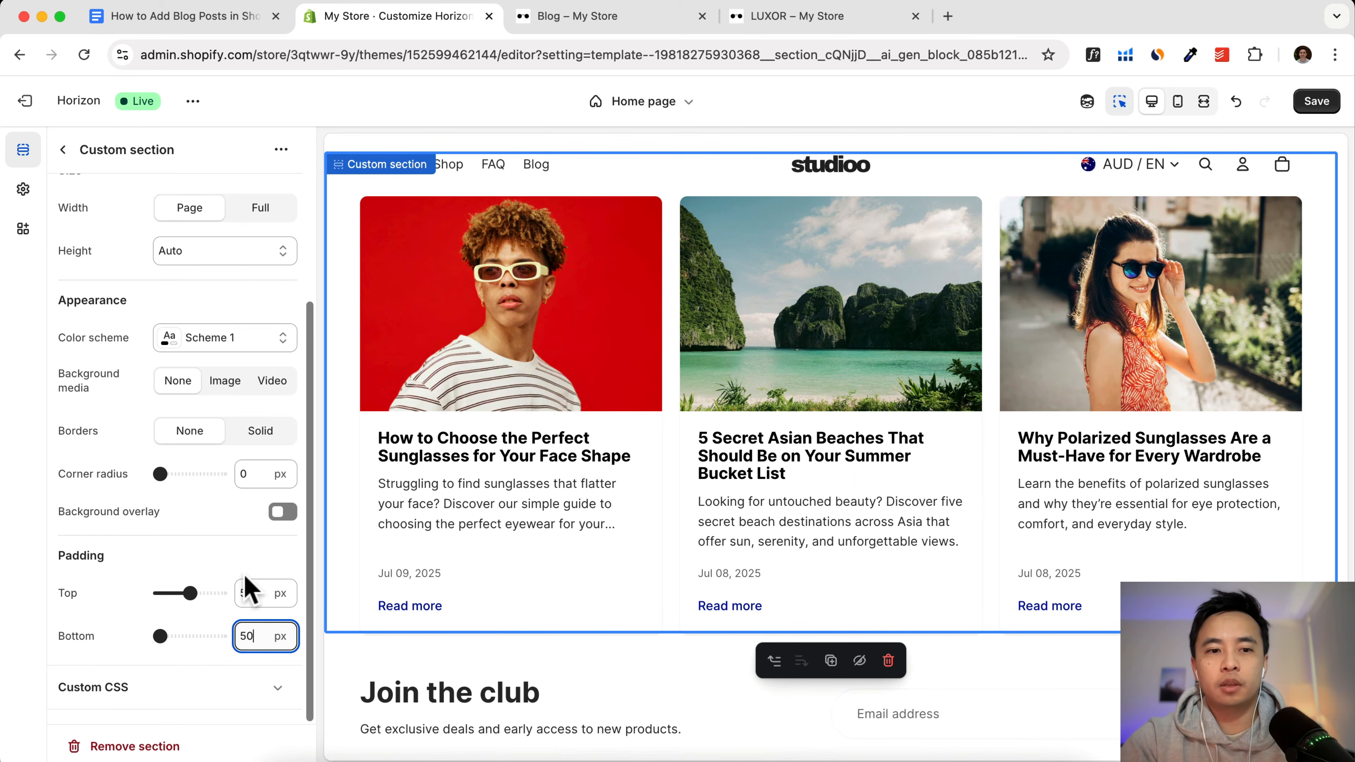
{"action": "left_click", "coordinate": [216, 667]}
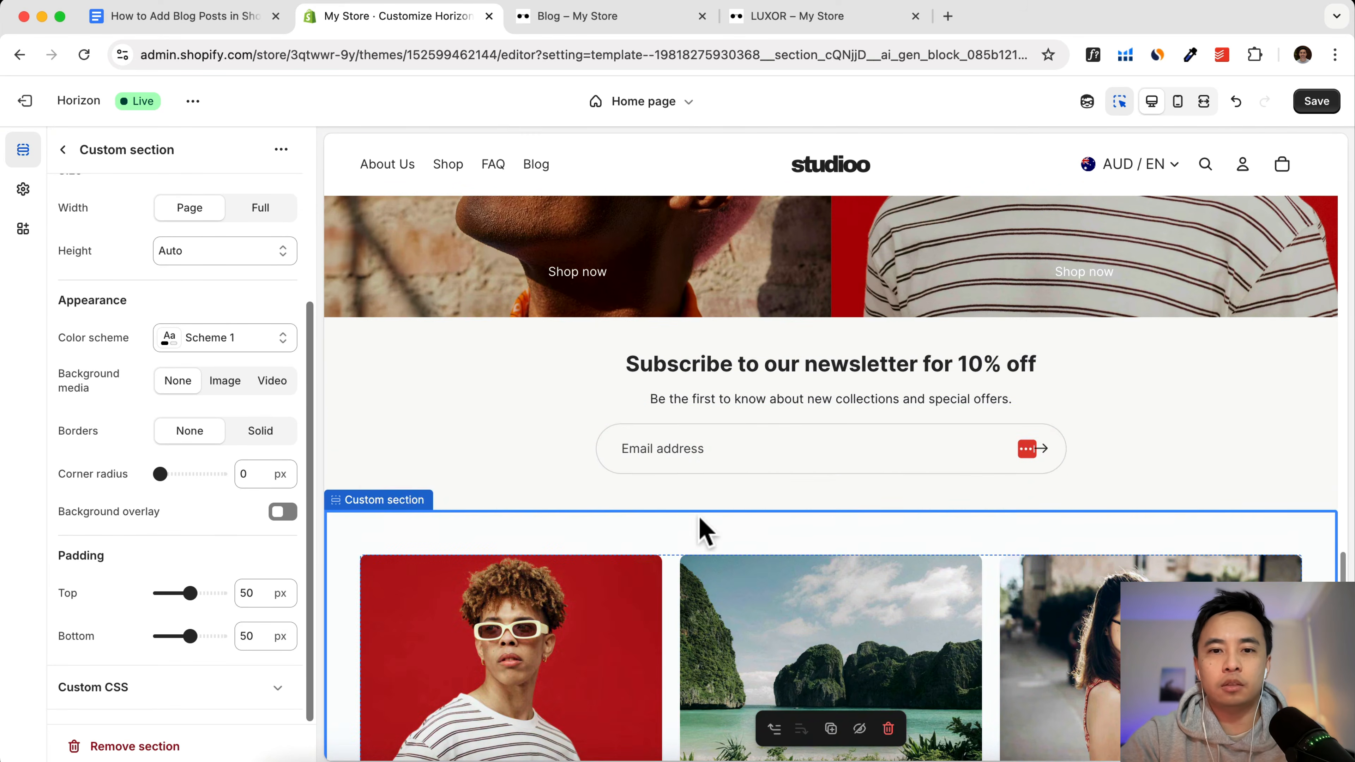
Step: Move the custom section with the Blog Grid above the Email signup section on the home page
{"action": "left_click", "coordinate": [64, 150]}
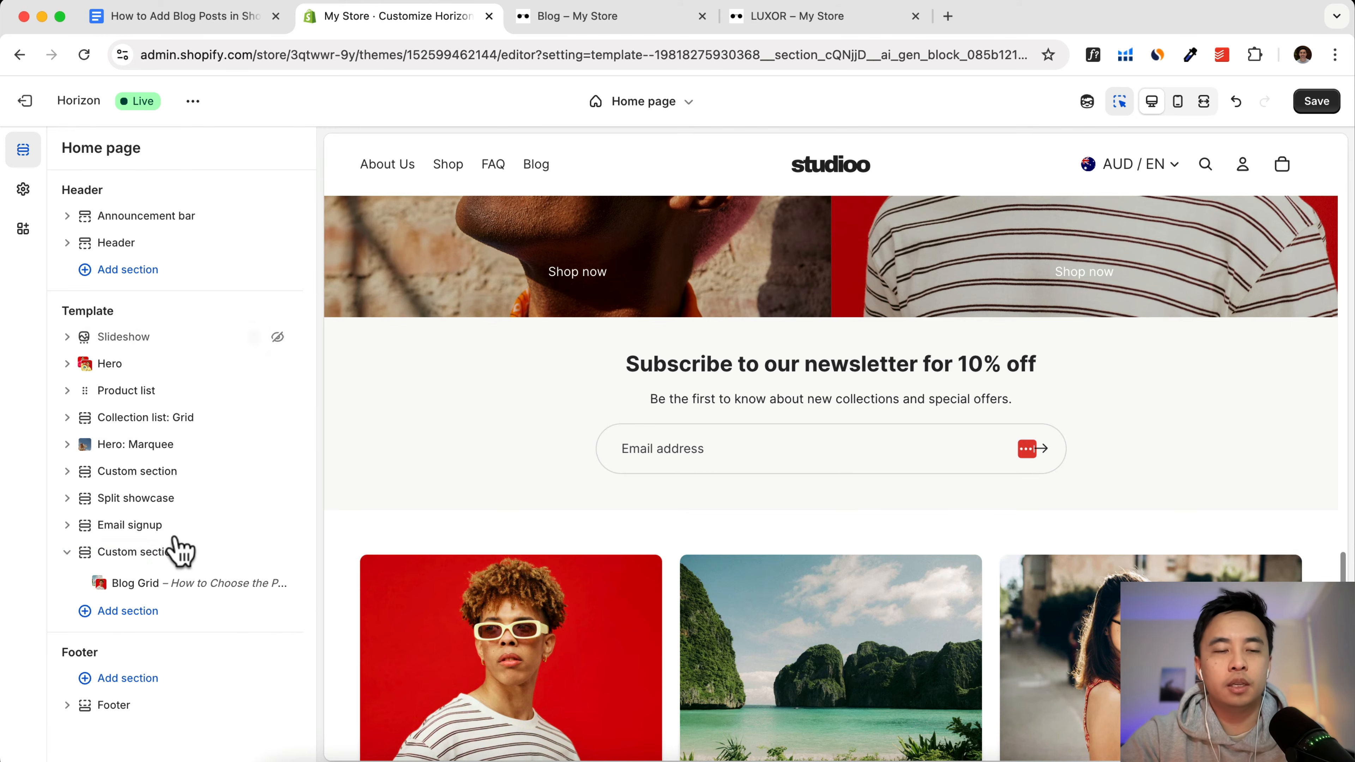
{"action": "left_click_drag", "start_coordinate": [82, 555], "coordinate": [85, 514]}
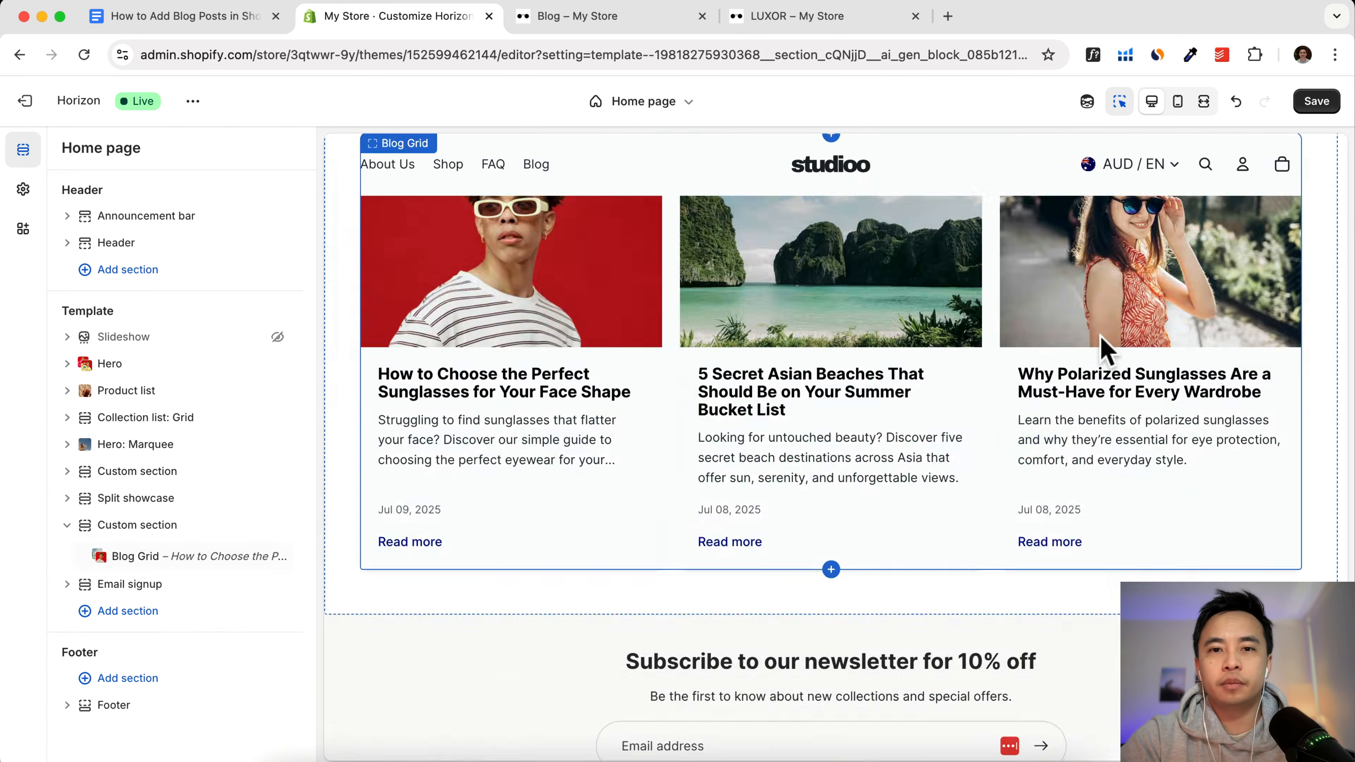
Step: Check the settings of the custom section and its Blog Grid on the home page and save the changes
{"action": "scroll", "coordinate": [1093, 340], "scroll_direction": "up", "scroll_amount": 4}
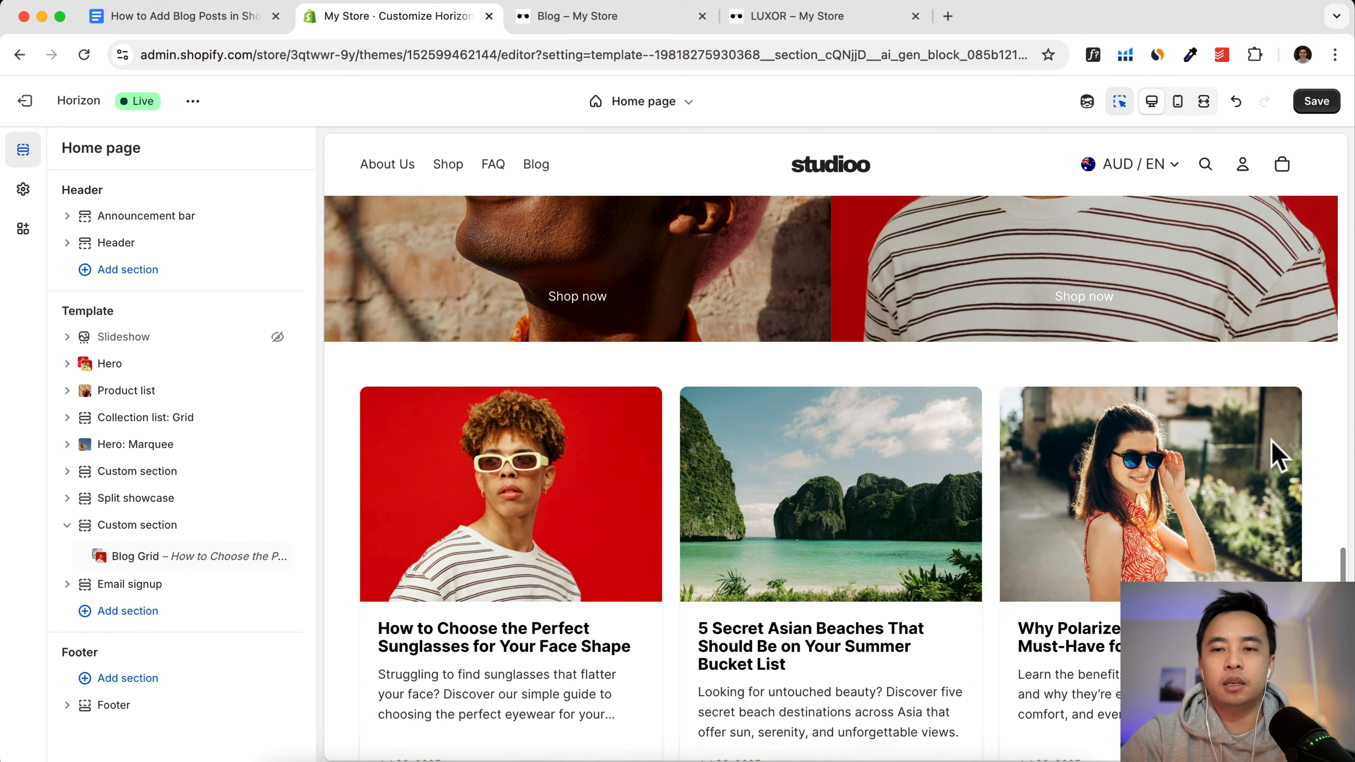
{"action": "scroll", "coordinate": [1120, 459], "scroll_direction": "up", "scroll_amount": 3}
{"action": "left_click", "coordinate": [715, 555]}
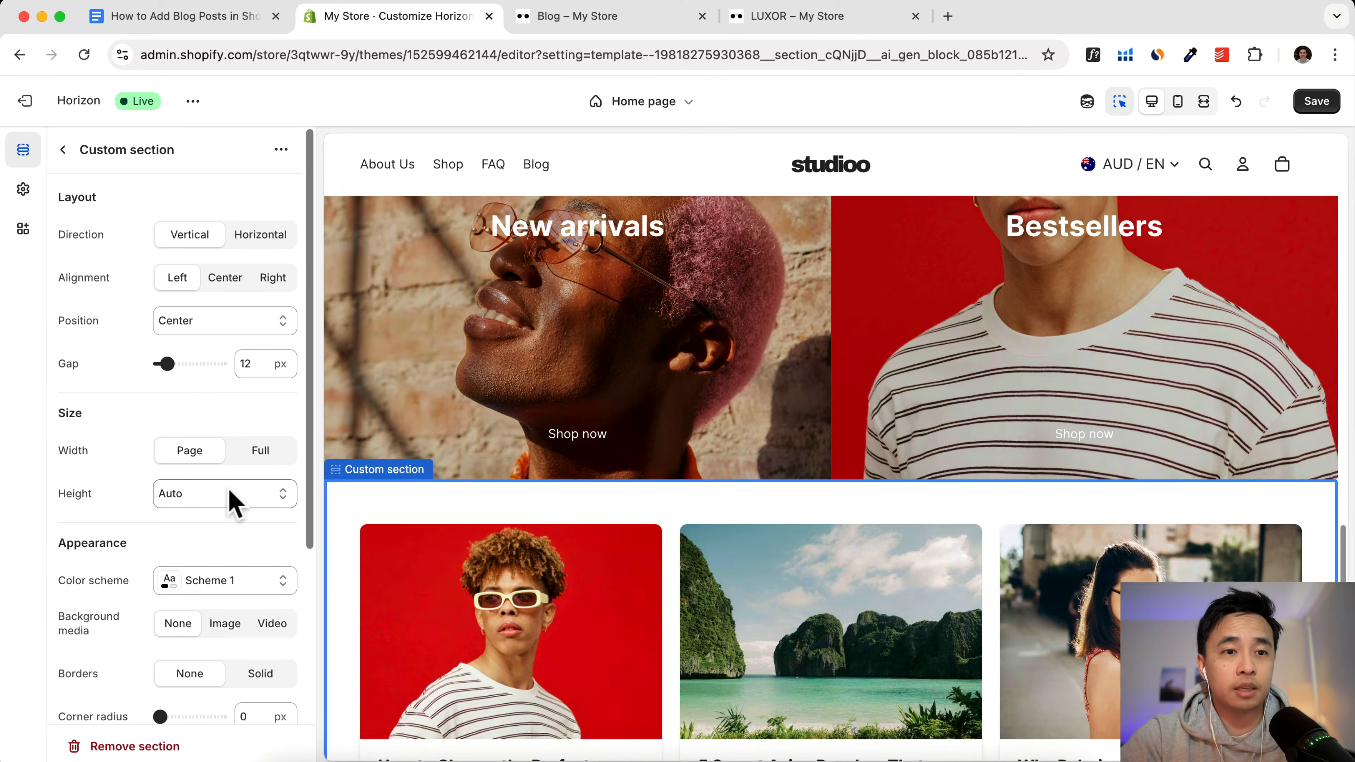
{"action": "scroll", "coordinate": [144, 411], "scroll_direction": "down", "scroll_amount": 5}
{"action": "scroll", "coordinate": [192, 392], "scroll_direction": "up", "scroll_amount": 5}
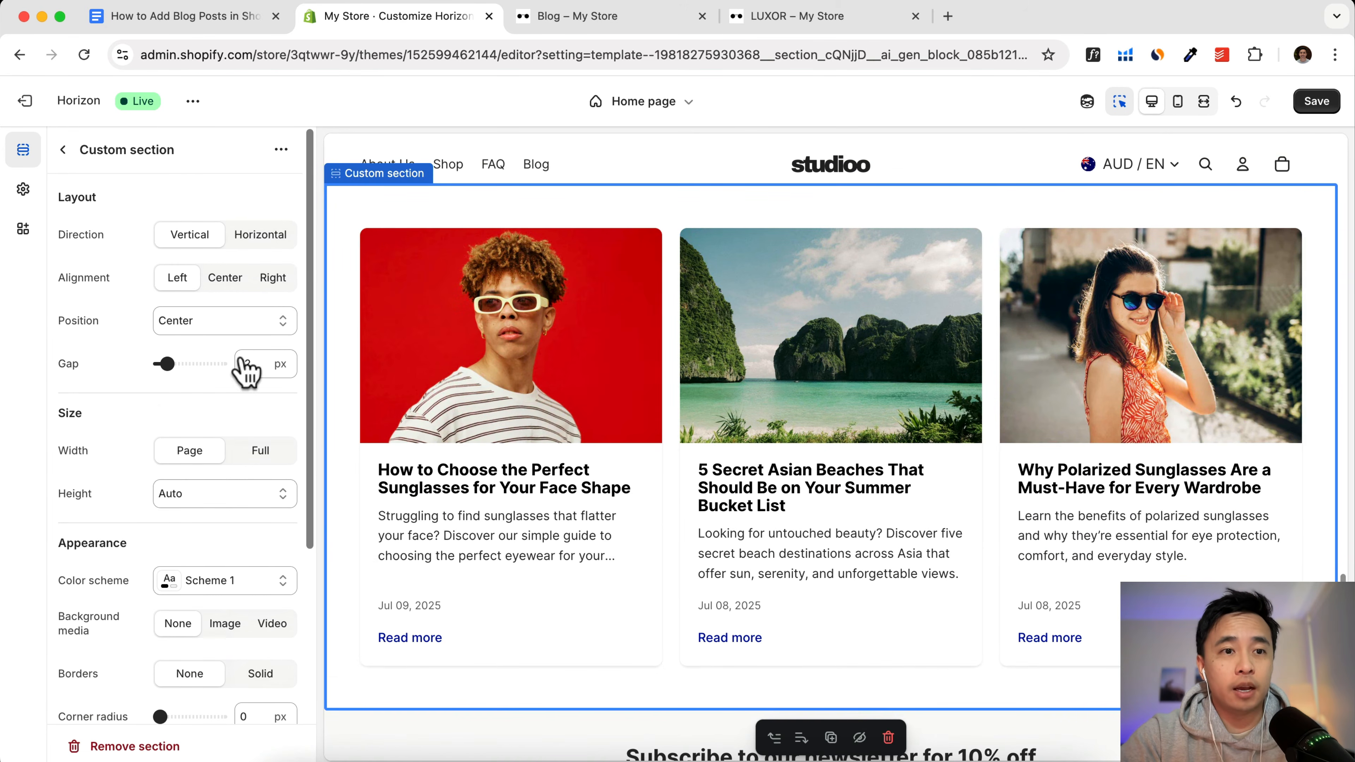
{"action": "left_click", "coordinate": [619, 507]}
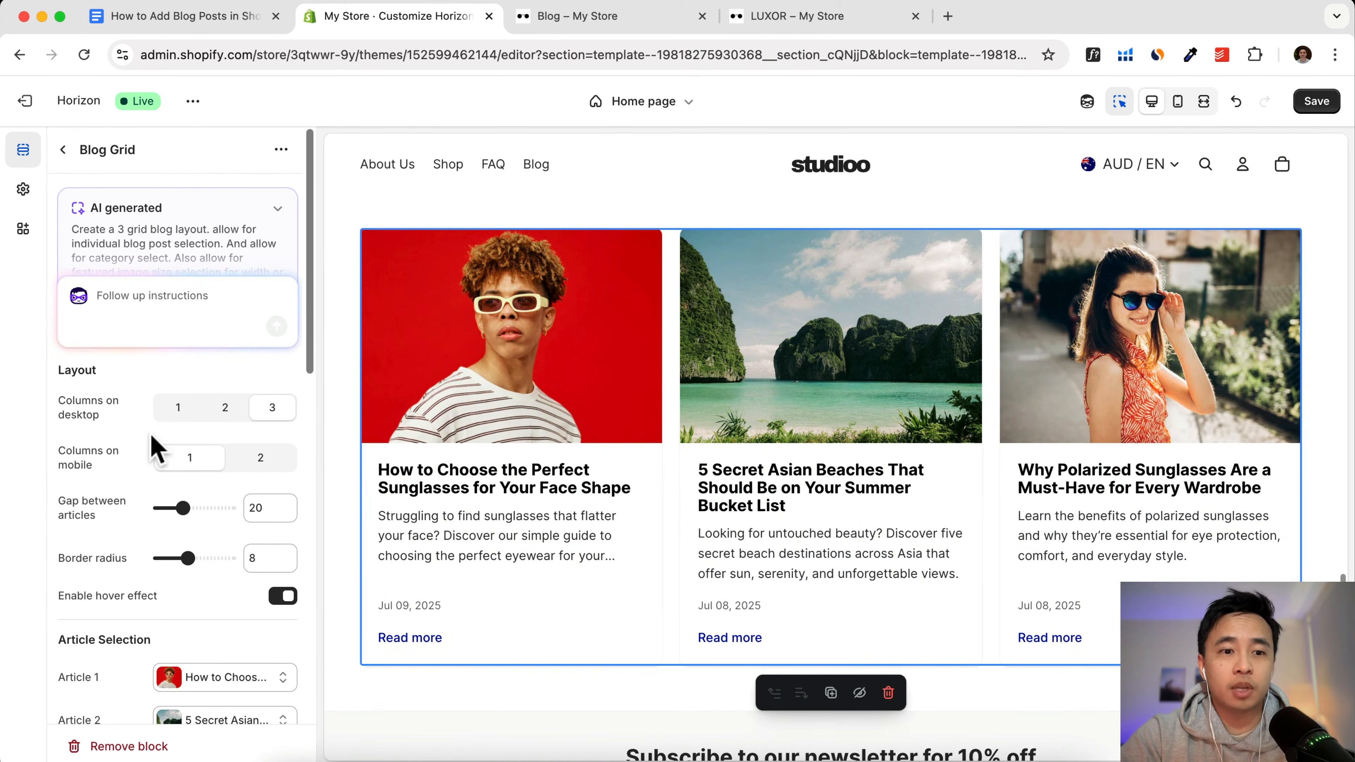
{"action": "scroll", "coordinate": [152, 443], "scroll_direction": "down", "scroll_amount": 6}
{"action": "scroll", "coordinate": [151, 443], "scroll_direction": "down", "scroll_amount": 10}
{"action": "scroll", "coordinate": [151, 442], "scroll_direction": "up", "scroll_amount": 15}
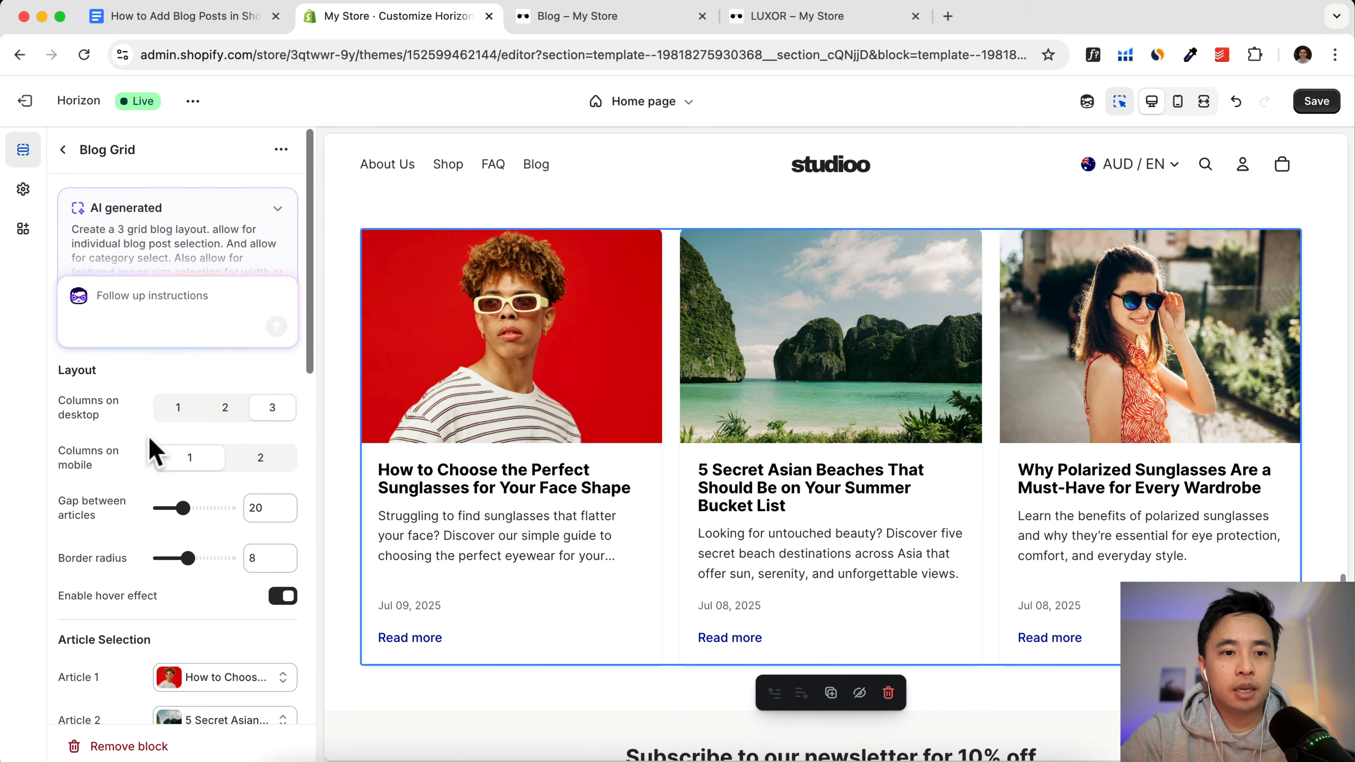
{"action": "scroll", "coordinate": [151, 443], "scroll_direction": "down", "scroll_amount": 8}
{"action": "scroll", "coordinate": [144, 395], "scroll_direction": "up", "scroll_amount": 6}
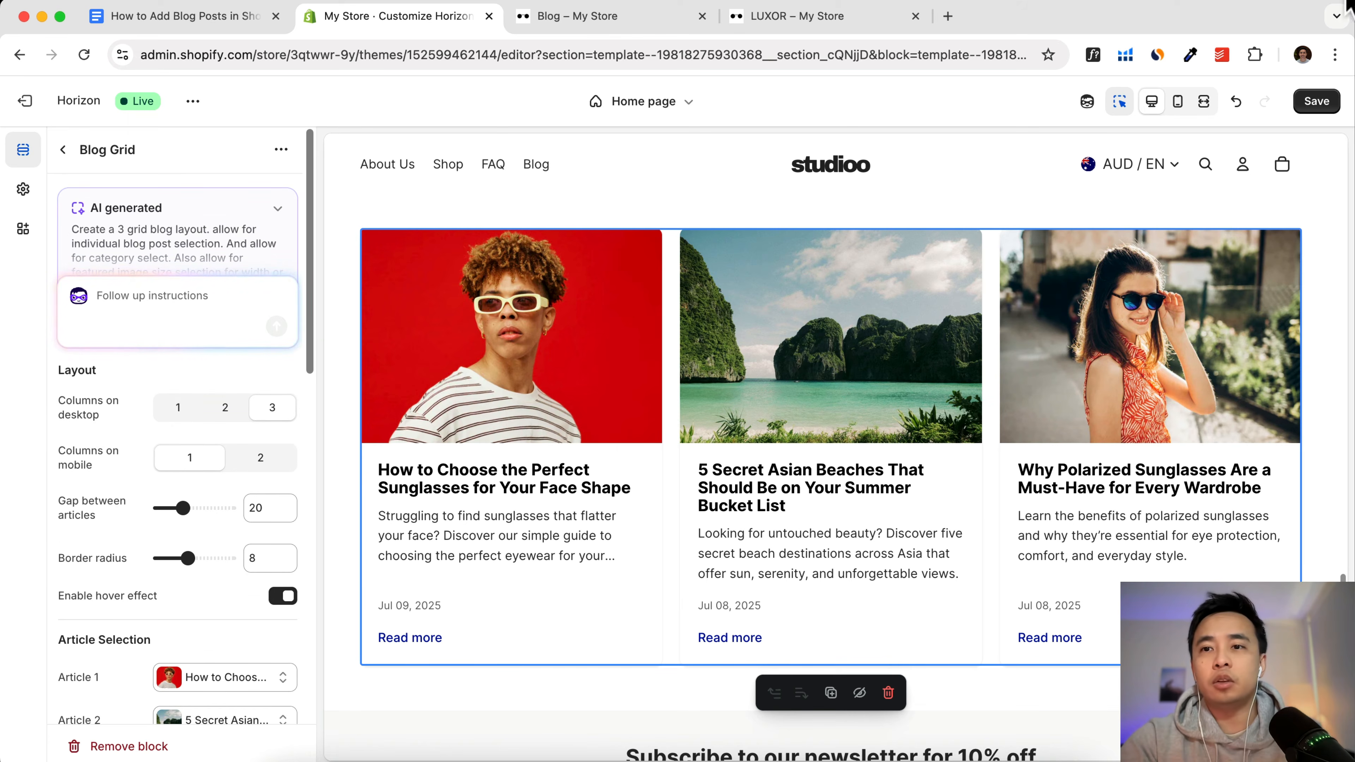
{"action": "left_click", "coordinate": [1316, 100]}
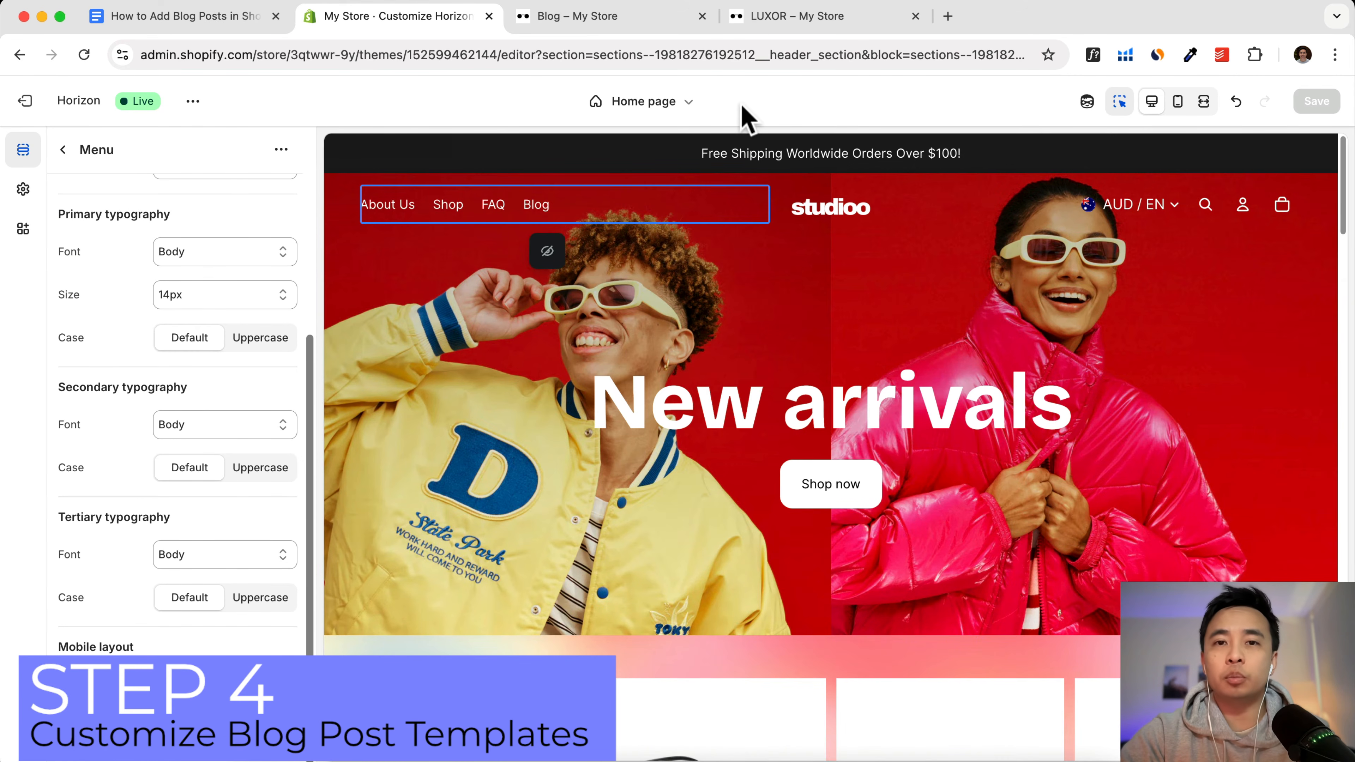
Step: Open the Default blog post template and look over its title, featured image and content in the preview
{"action": "left_click", "coordinate": [643, 101]}
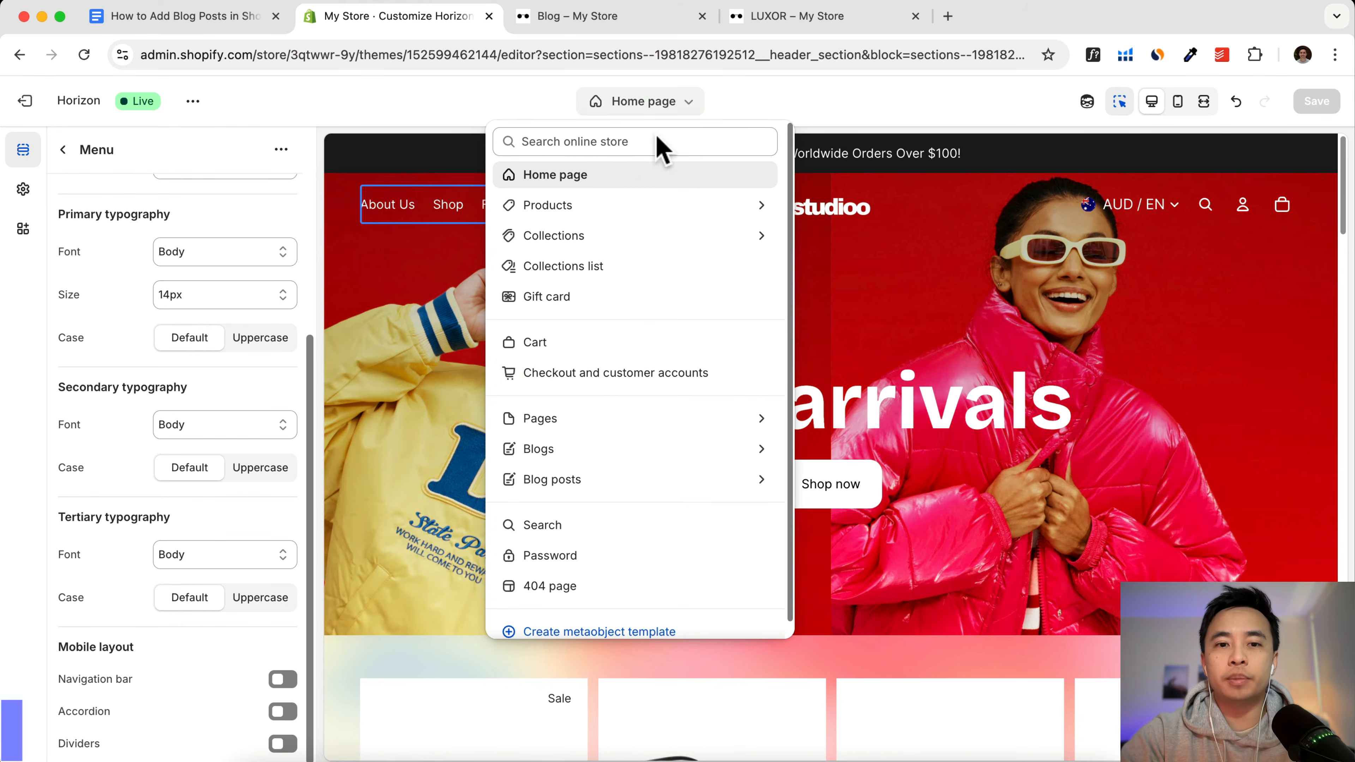
{"action": "left_click", "coordinate": [533, 482]}
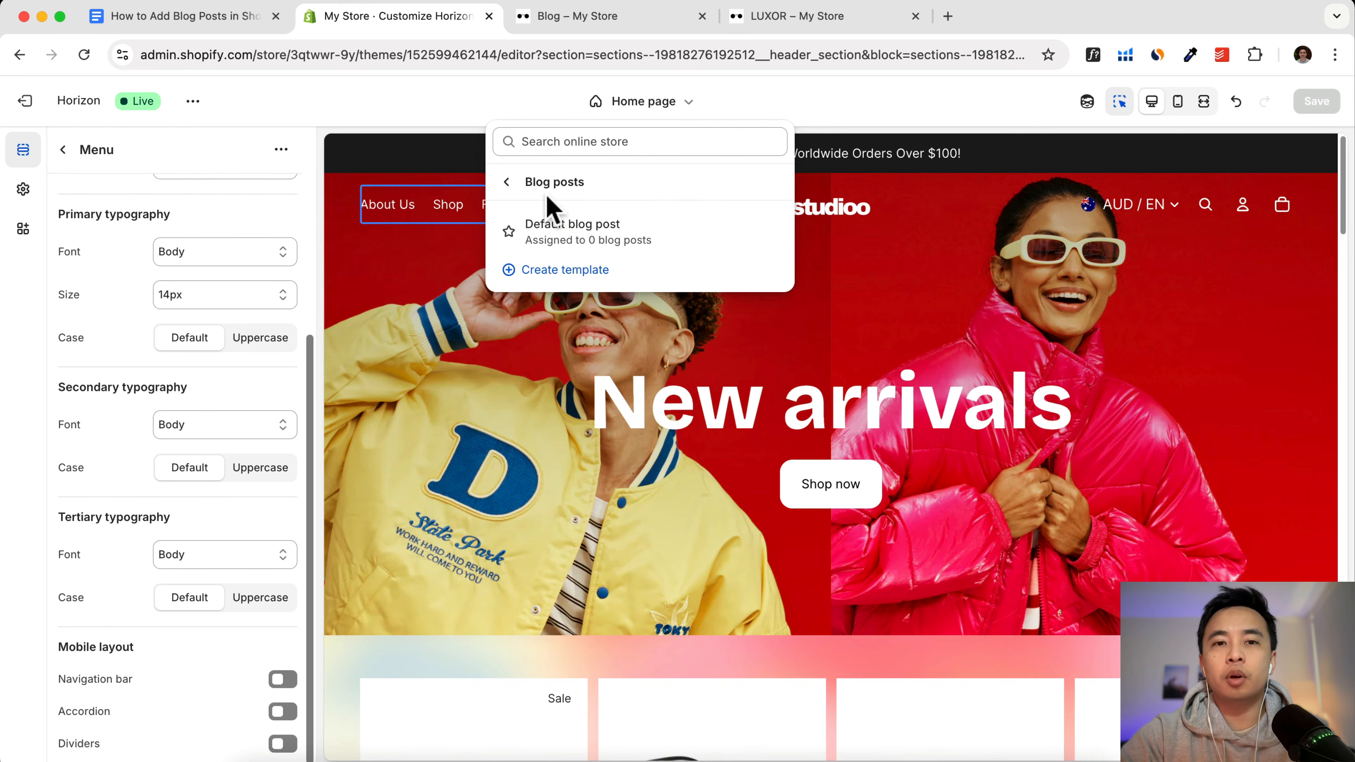
{"action": "left_click", "coordinate": [592, 244]}
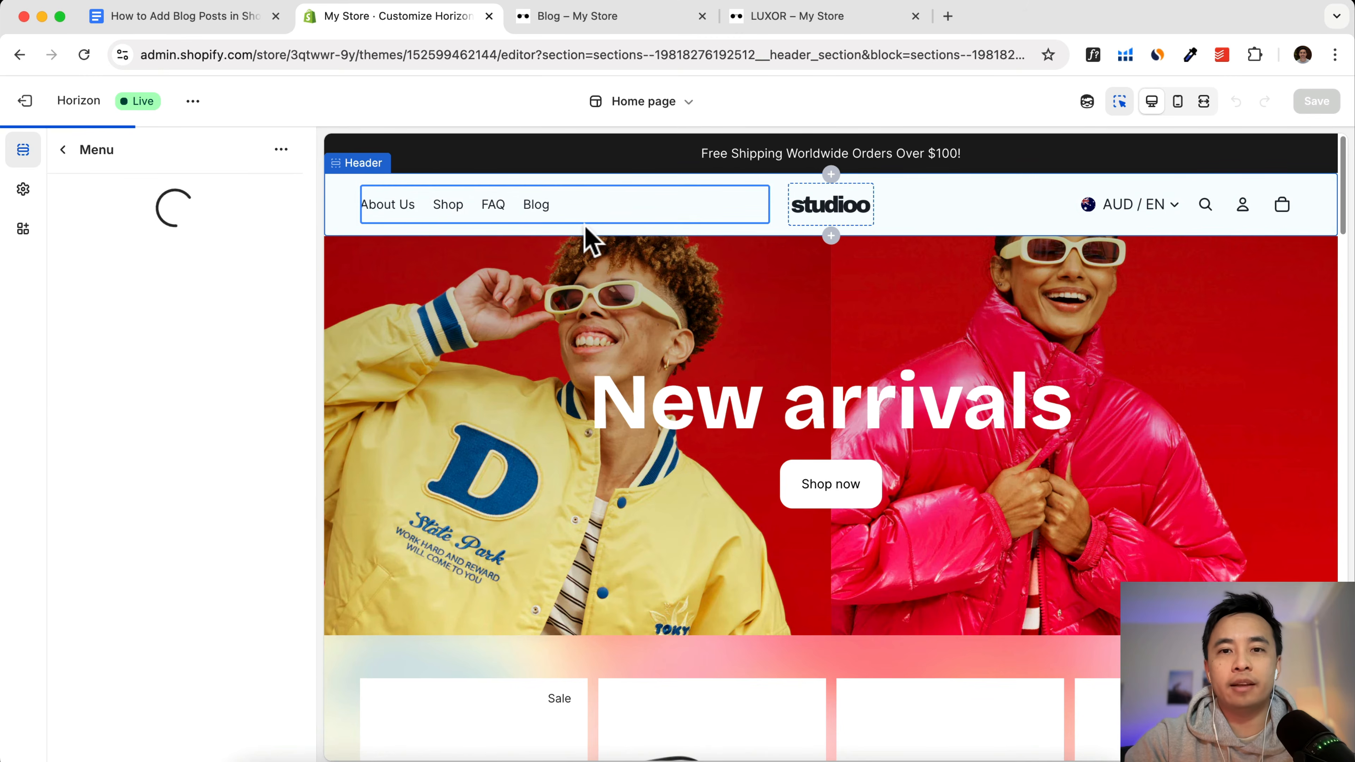
{"action": "scroll", "coordinate": [892, 382], "scroll_direction": "down", "scroll_amount": 5}
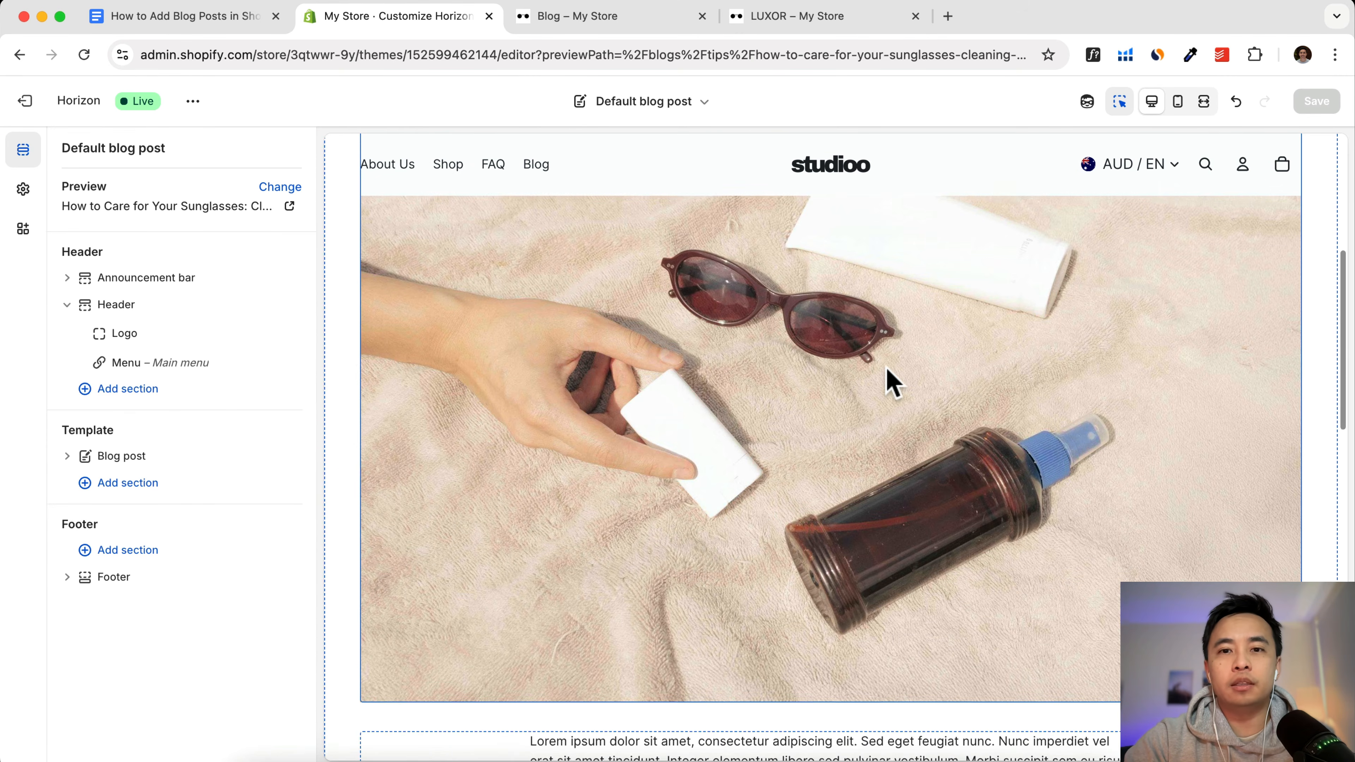
{"action": "scroll", "coordinate": [892, 382], "scroll_direction": "down", "scroll_amount": 10}
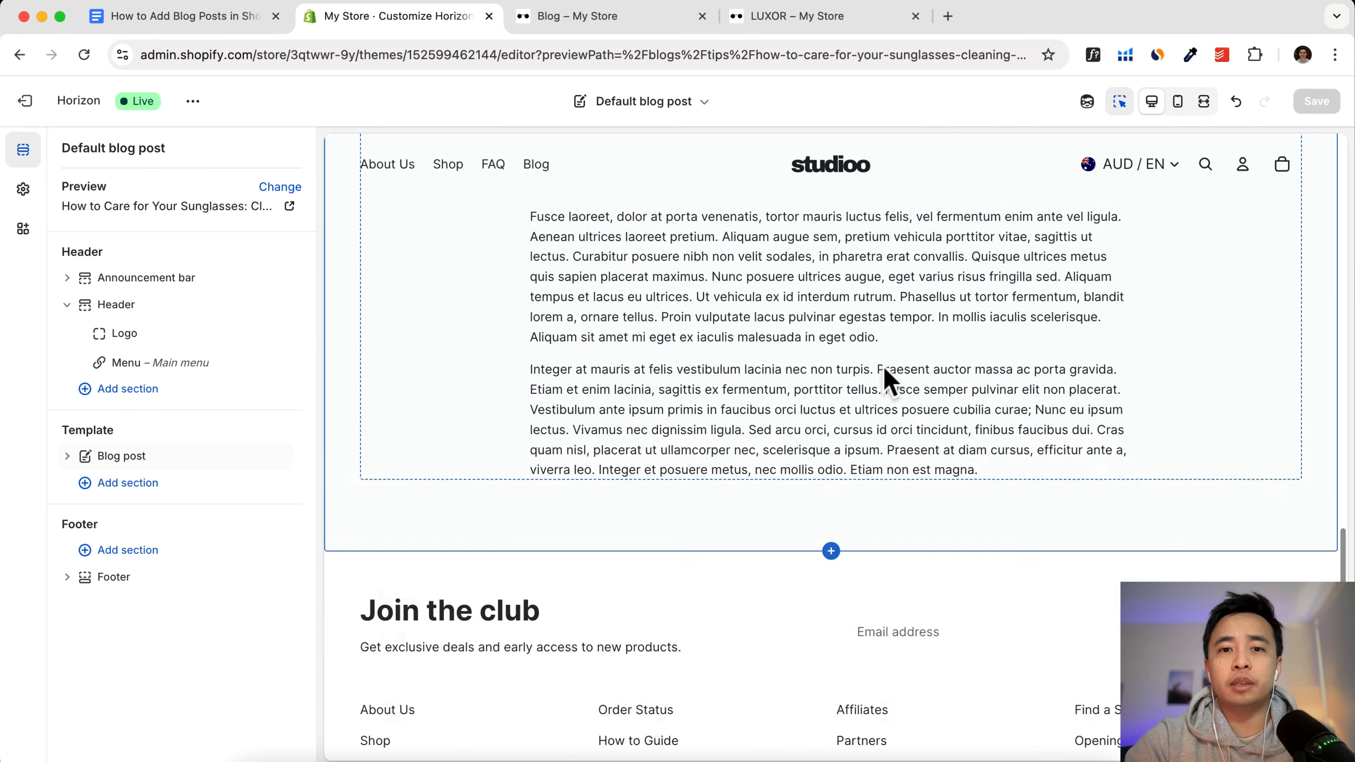
{"action": "scroll", "coordinate": [892, 382], "scroll_direction": "up", "scroll_amount": 10}
{"action": "scroll", "coordinate": [892, 382], "scroll_direction": "down", "scroll_amount": 3}
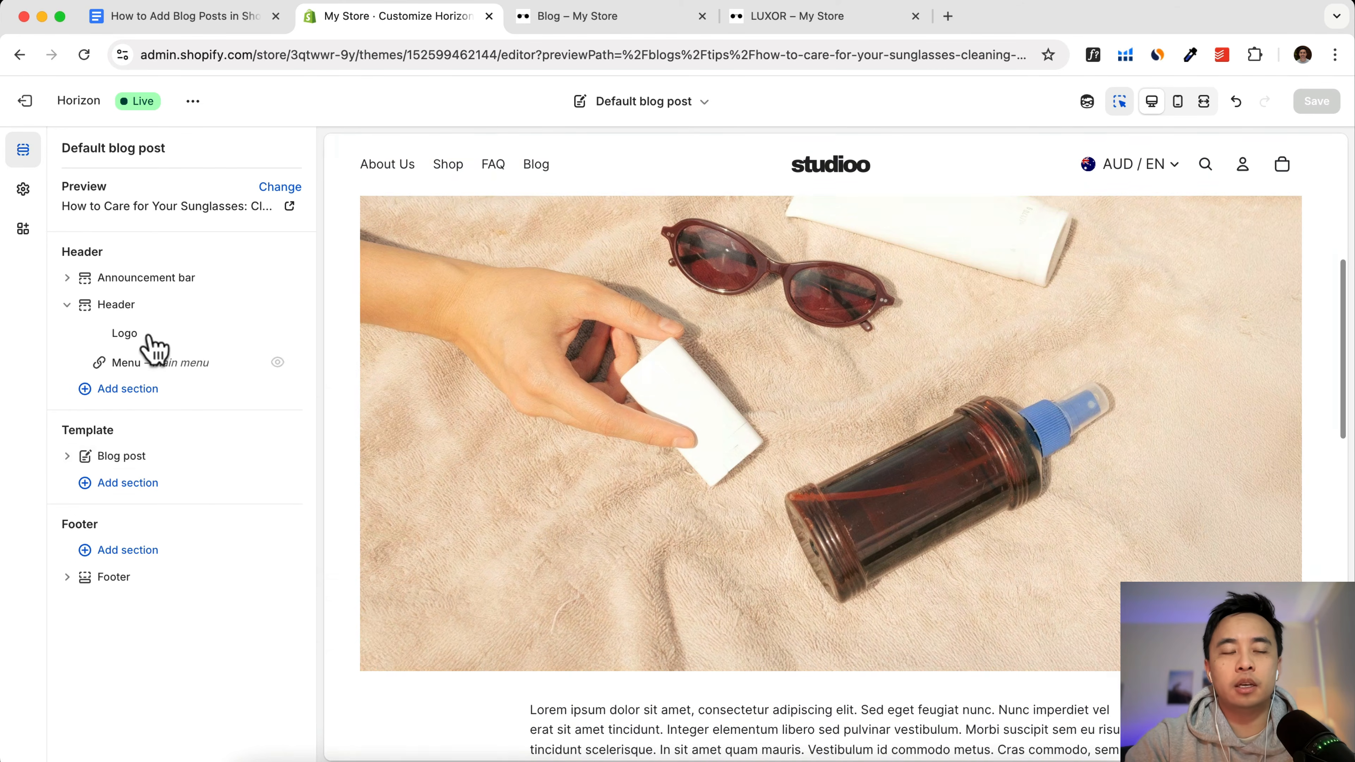
{"action": "scroll", "coordinate": [586, 416], "scroll_direction": "up", "scroll_amount": 3}
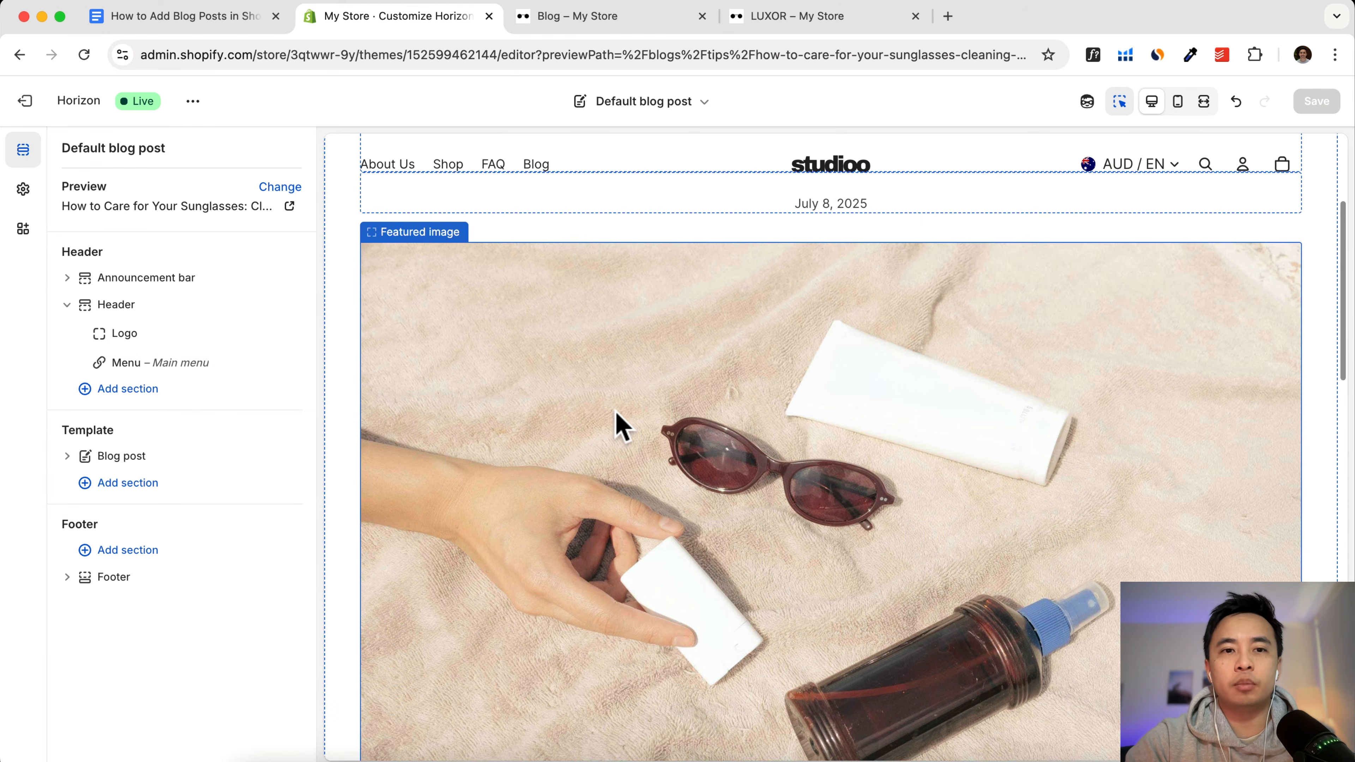
Step: Hide the Featured image block in the Blog post section and check the post preview without it
{"action": "left_click", "coordinate": [619, 421]}
{"action": "left_click", "coordinate": [62, 104]}
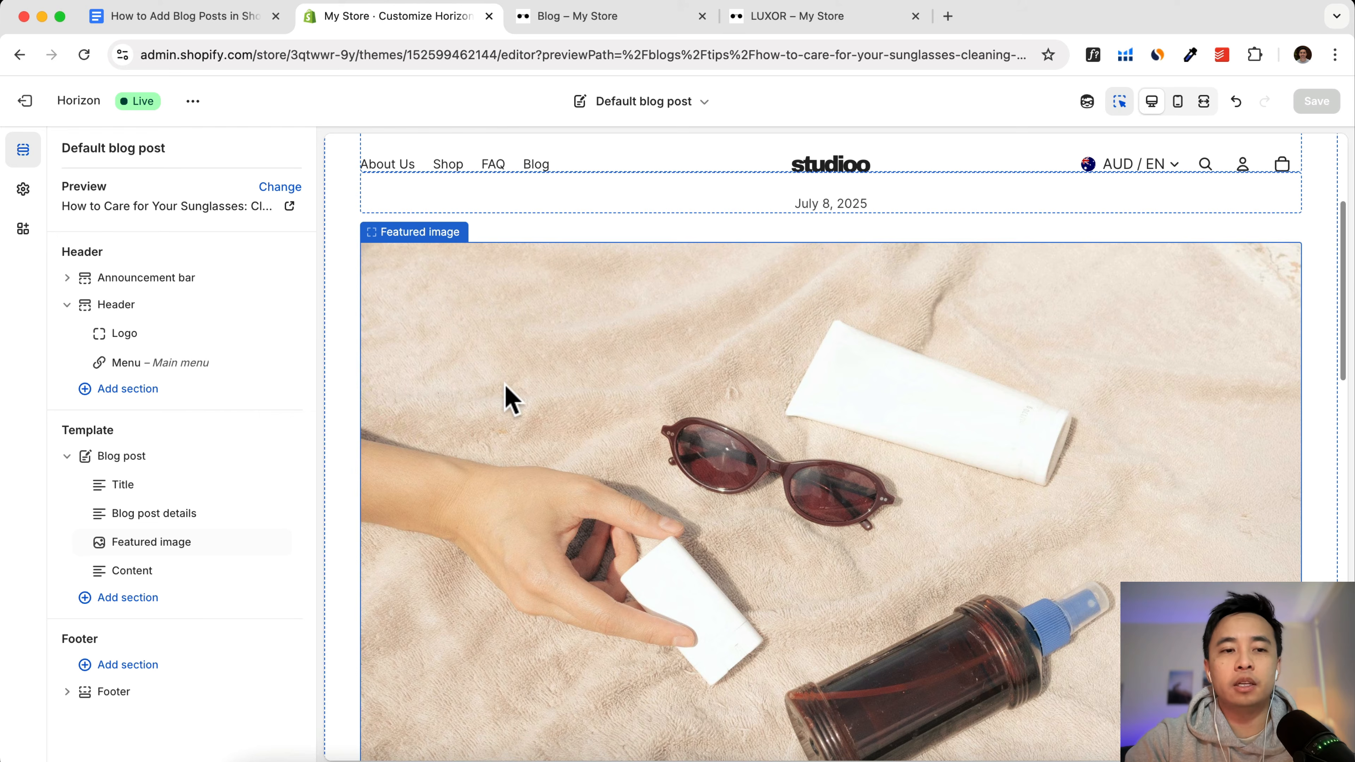
{"action": "left_click", "coordinate": [276, 541]}
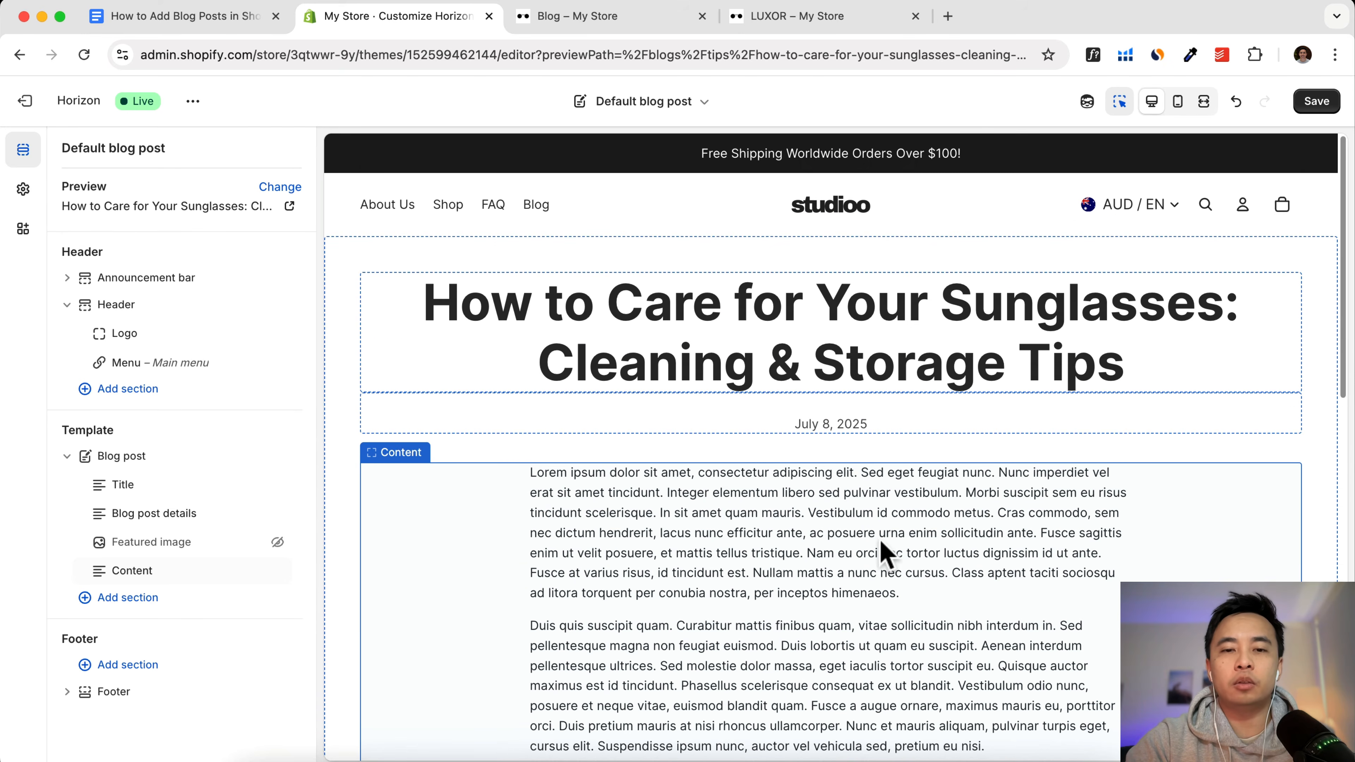
{"action": "scroll", "coordinate": [880, 553], "scroll_direction": "down", "scroll_amount": 5}
{"action": "scroll", "coordinate": [832, 521], "scroll_direction": "down", "scroll_amount": 5}
{"action": "scroll", "coordinate": [826, 514], "scroll_direction": "up", "scroll_amount": 10}
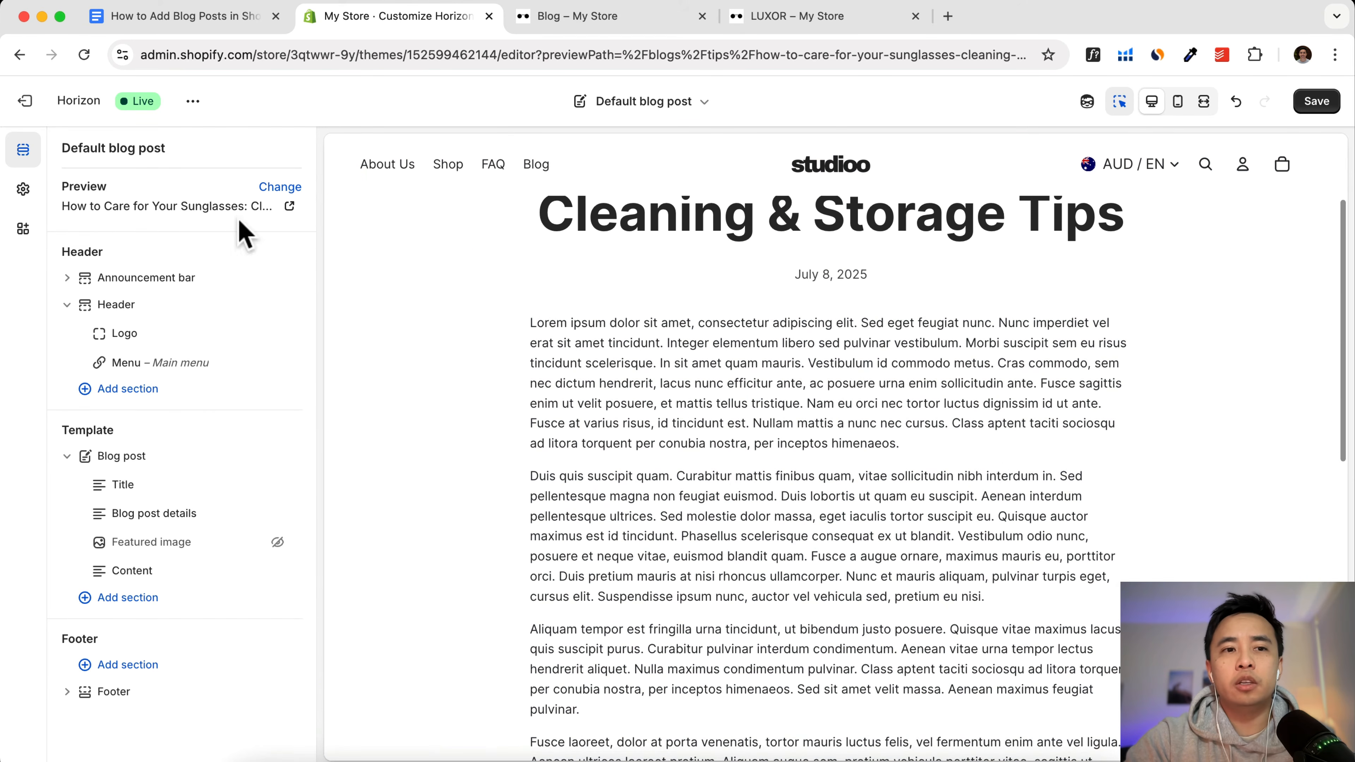
Step: Change the previewed post to How to Choose the Perfect Sunglasses and look through its full content
{"action": "left_click", "coordinate": [280, 186]}
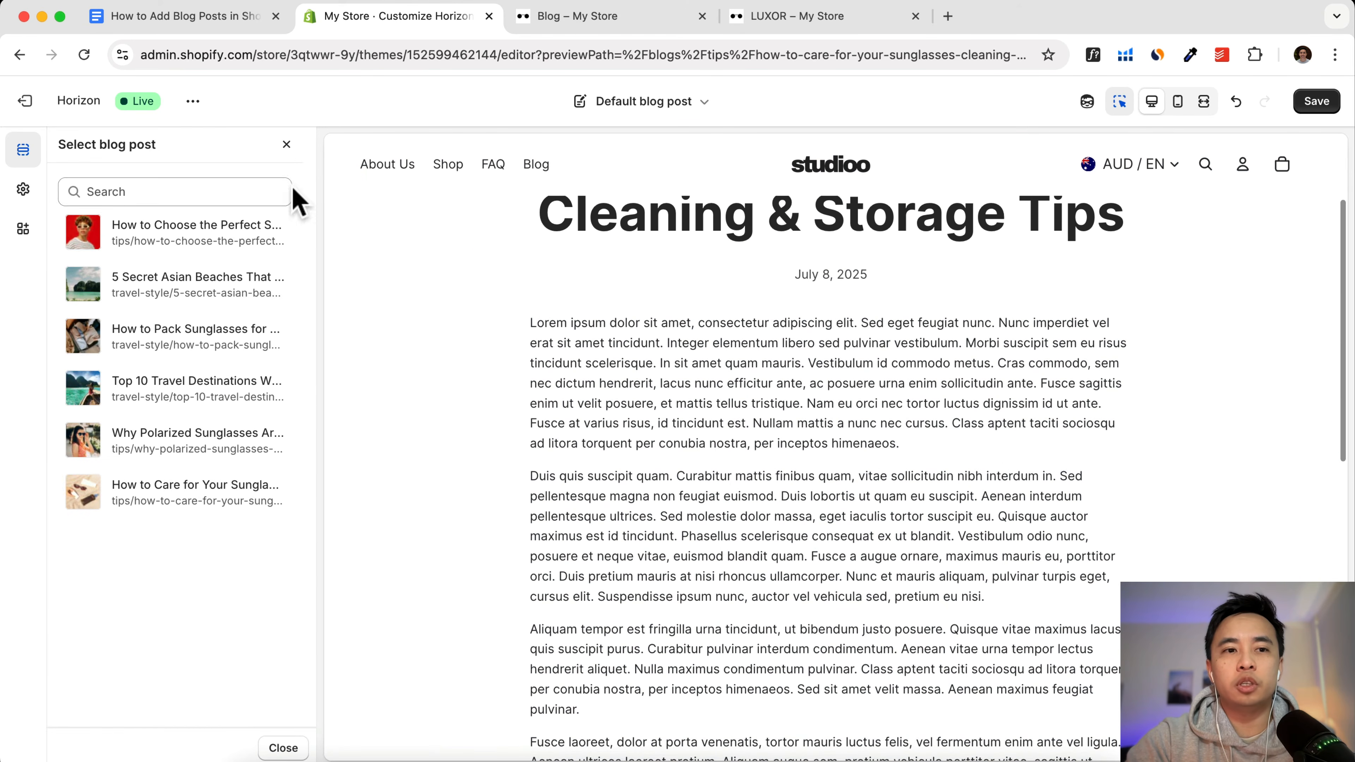
{"action": "left_click", "coordinate": [170, 235]}
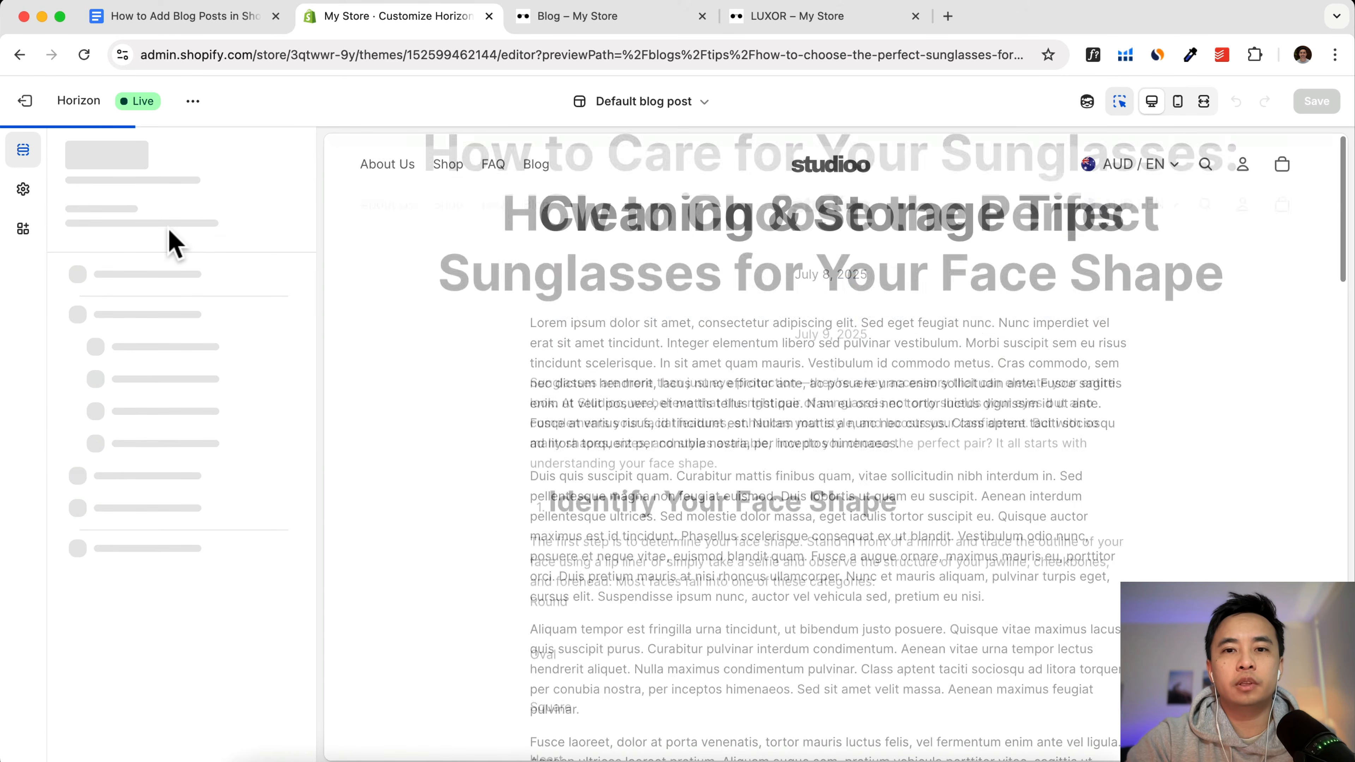
{"action": "scroll", "coordinate": [885, 384], "scroll_direction": "down", "scroll_amount": 20}
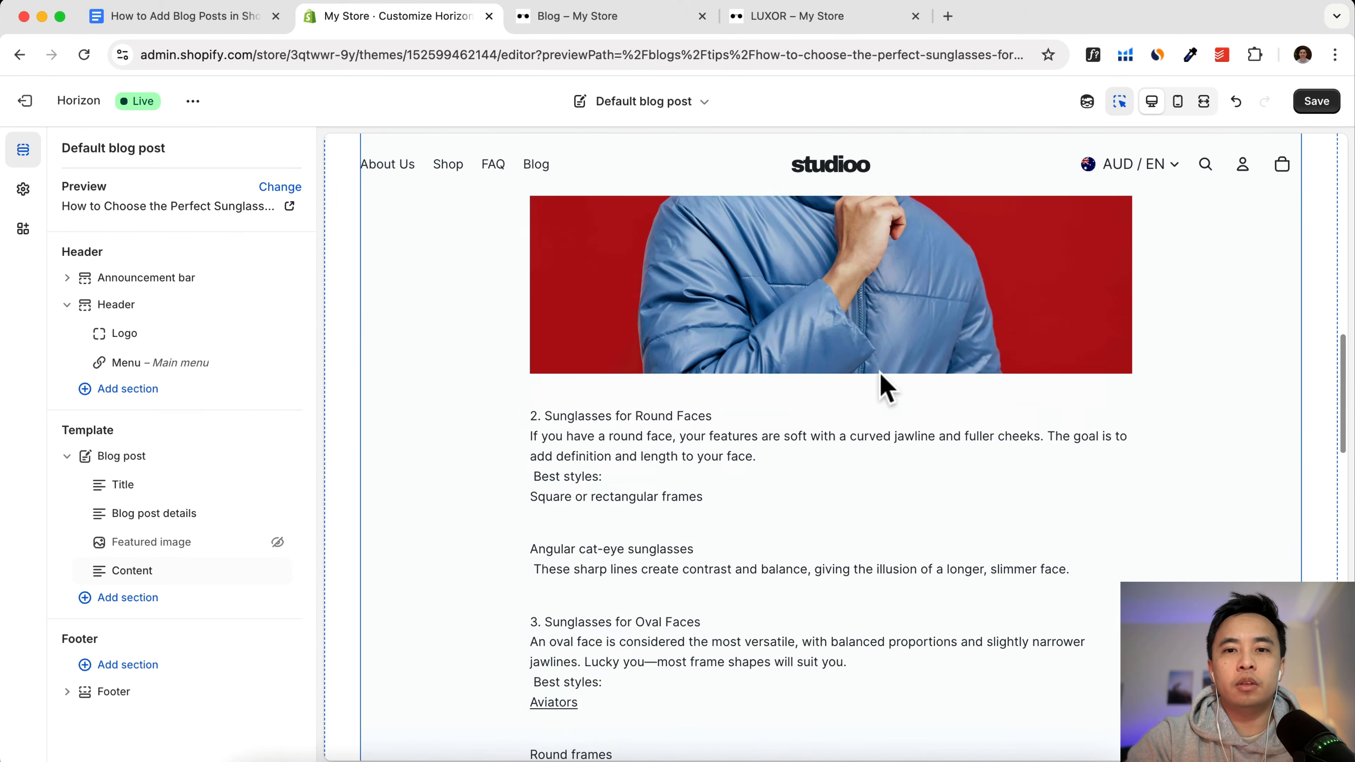
{"action": "scroll", "coordinate": [886, 385], "scroll_direction": "down", "scroll_amount": 4}
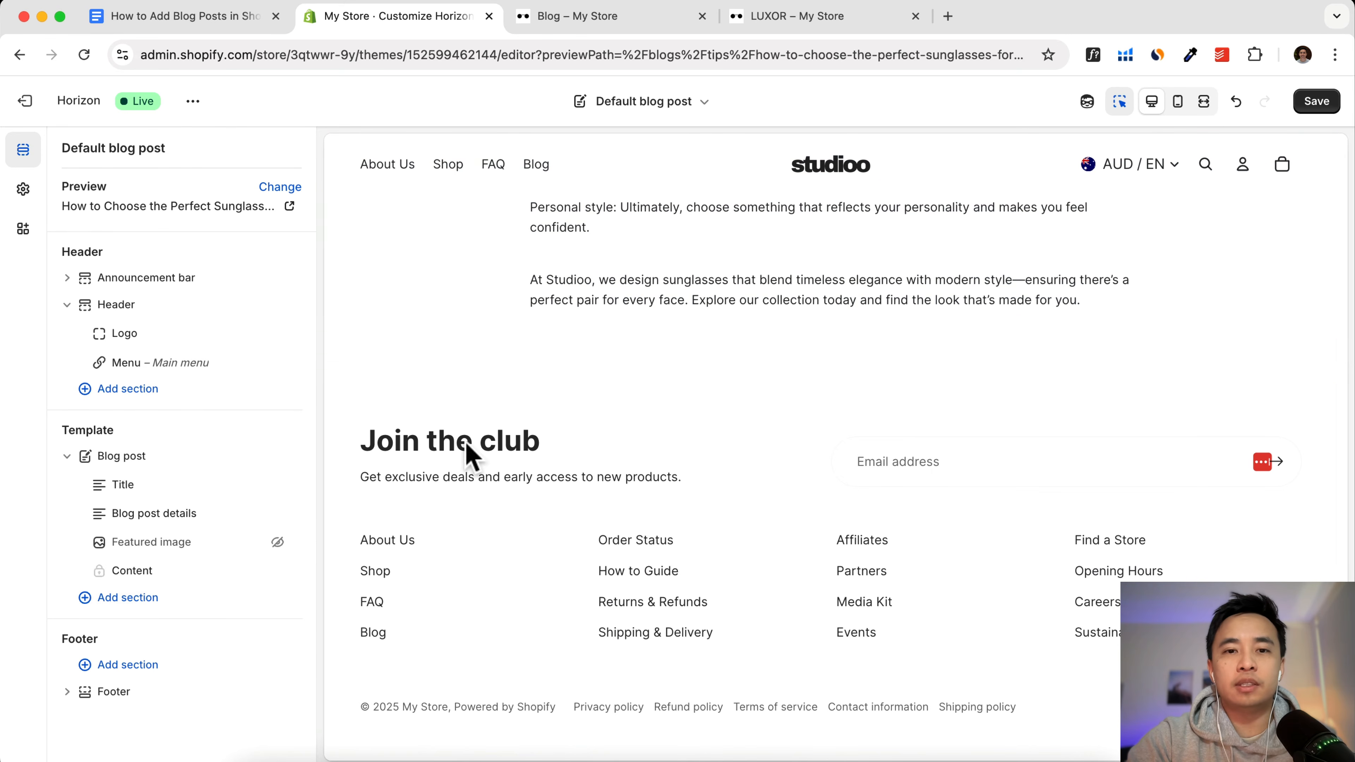
{"action": "scroll", "coordinate": [589, 342], "scroll_direction": "up", "scroll_amount": 15}
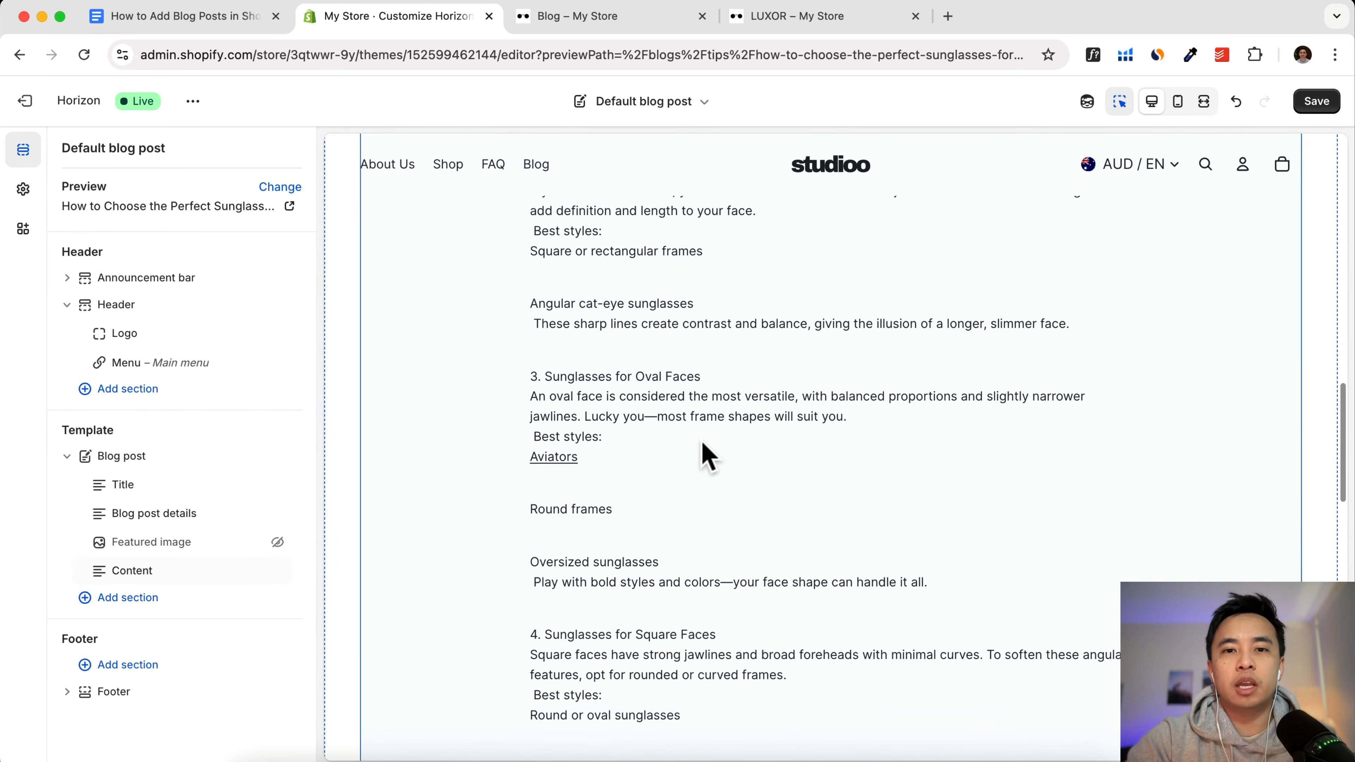
{"action": "scroll", "coordinate": [709, 456], "scroll_direction": "up", "scroll_amount": 10}
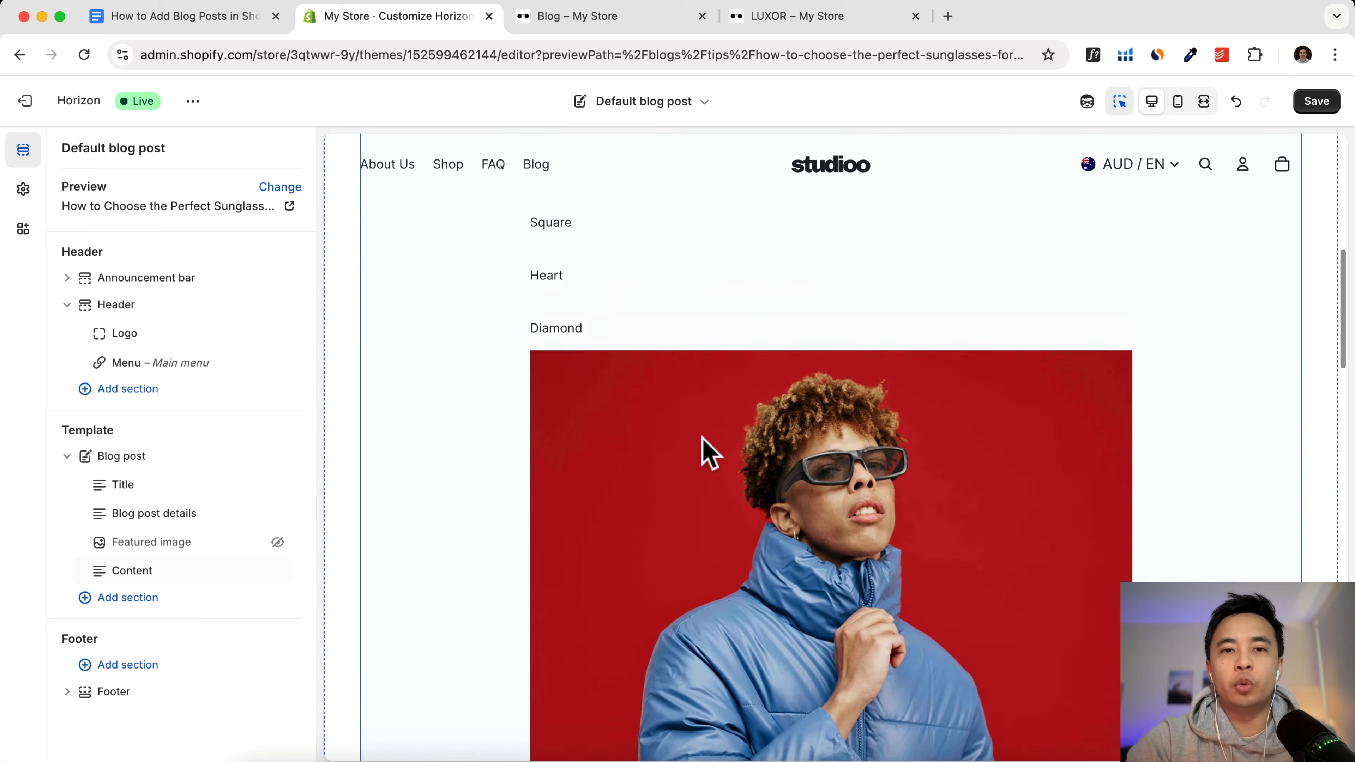
{"action": "scroll", "coordinate": [708, 456], "scroll_direction": "up", "scroll_amount": 6}
{"action": "scroll", "coordinate": [800, 553], "scroll_direction": "down", "scroll_amount": 5}
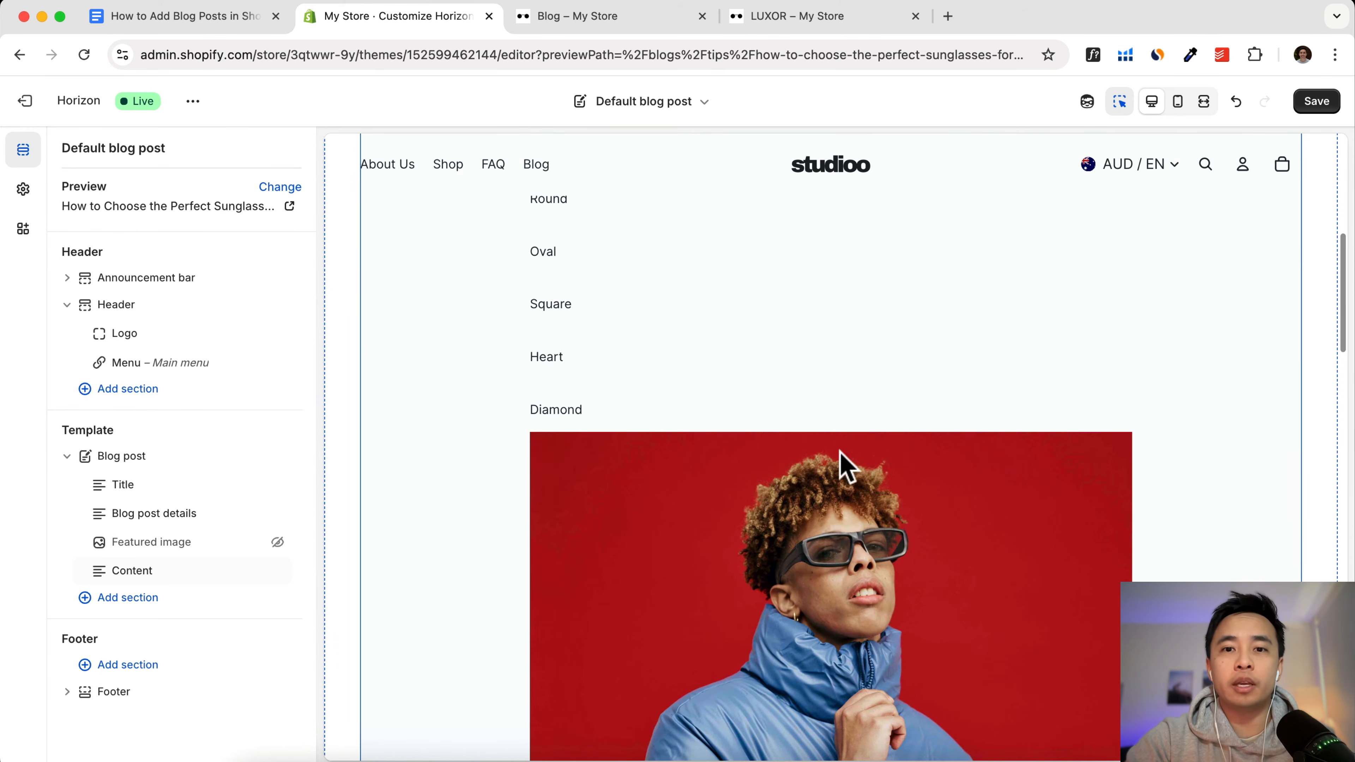
Step: Add a Product list: Grid section below the Blog post section of the template
{"action": "left_click", "coordinate": [93, 613]}
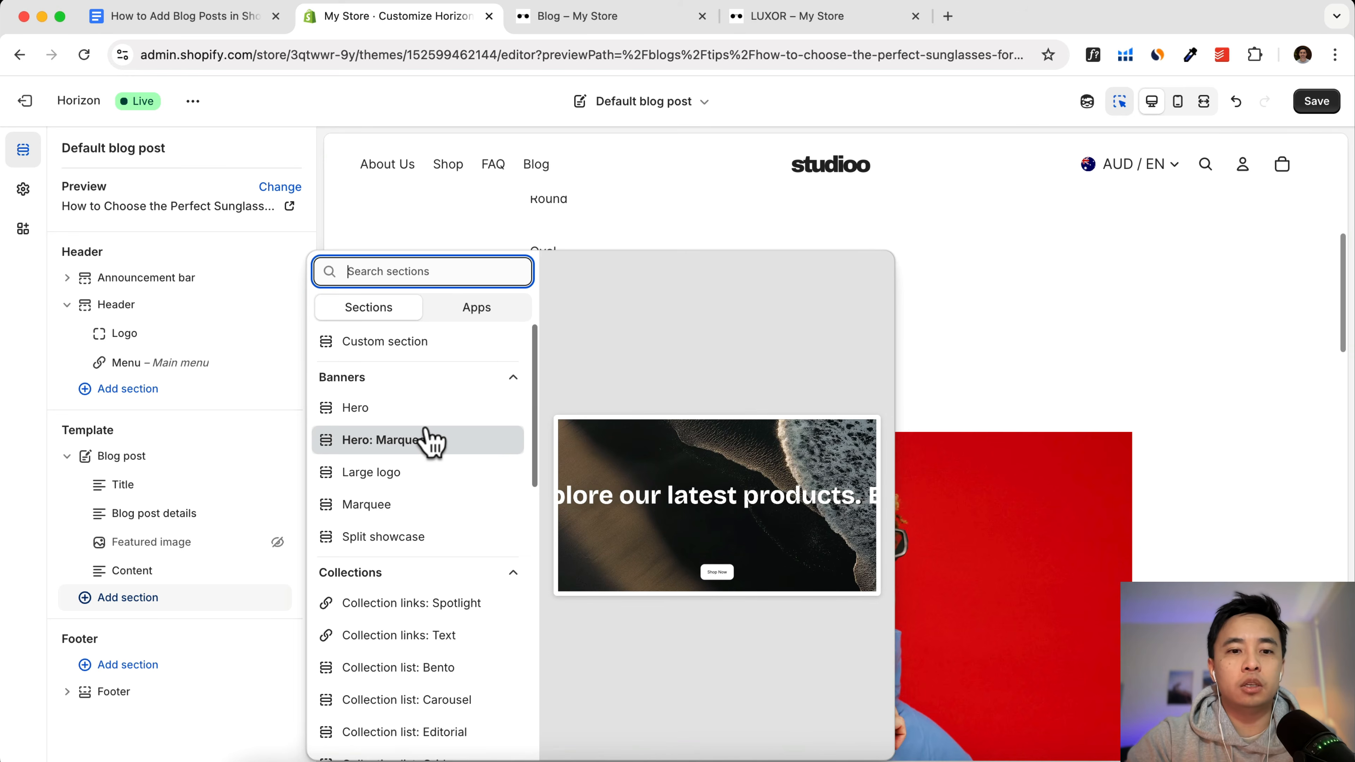
{"action": "scroll", "coordinate": [459, 469], "scroll_direction": "down", "scroll_amount": 10}
{"action": "scroll", "coordinate": [472, 480], "scroll_direction": "down", "scroll_amount": 3}
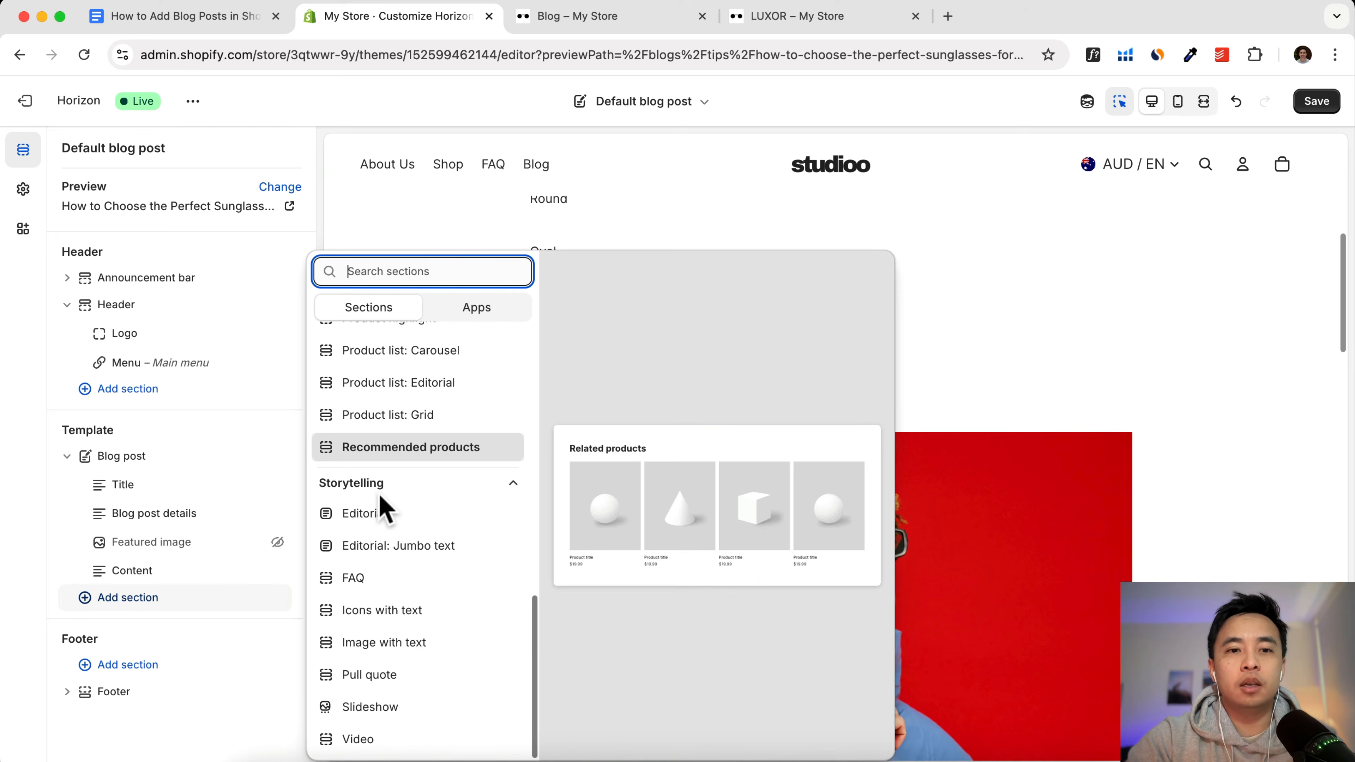
{"action": "scroll", "coordinate": [395, 512], "scroll_direction": "up", "scroll_amount": 3}
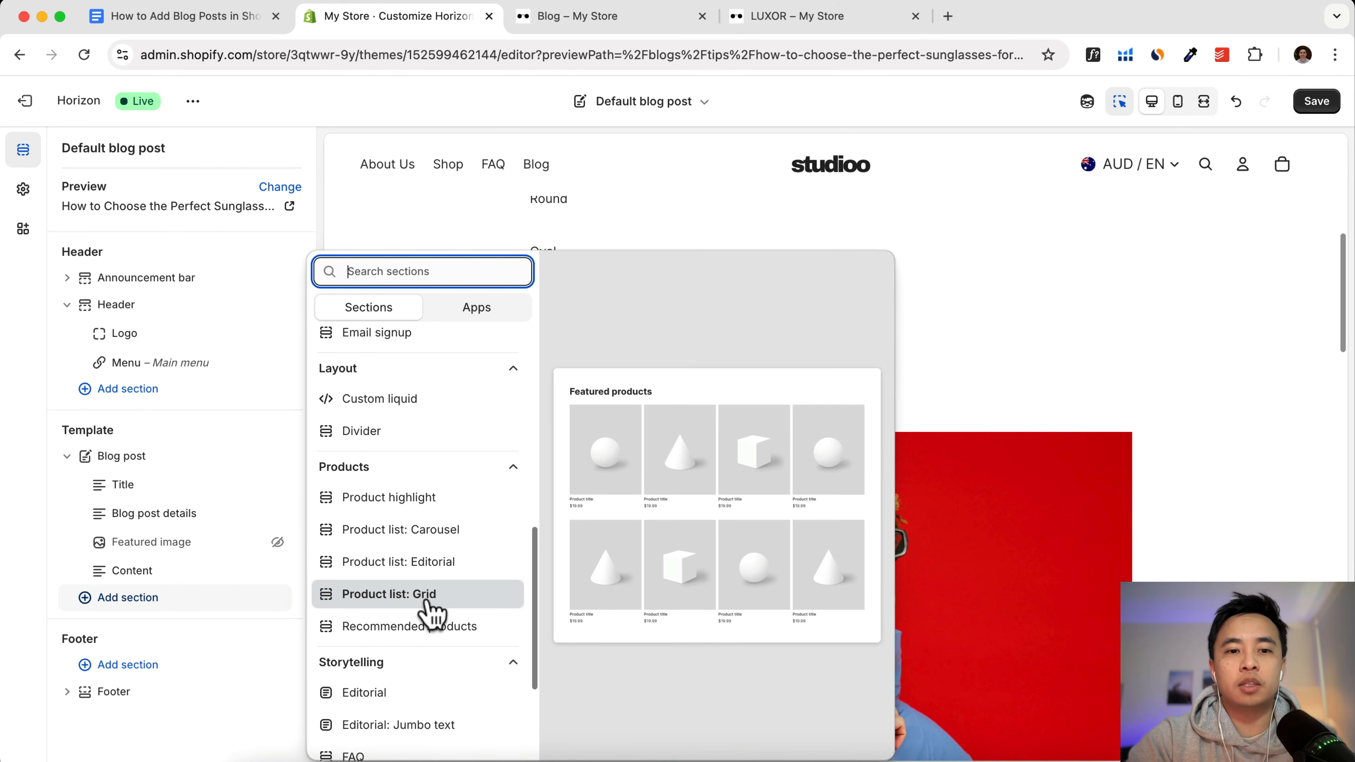
{"action": "left_click", "coordinate": [409, 598]}
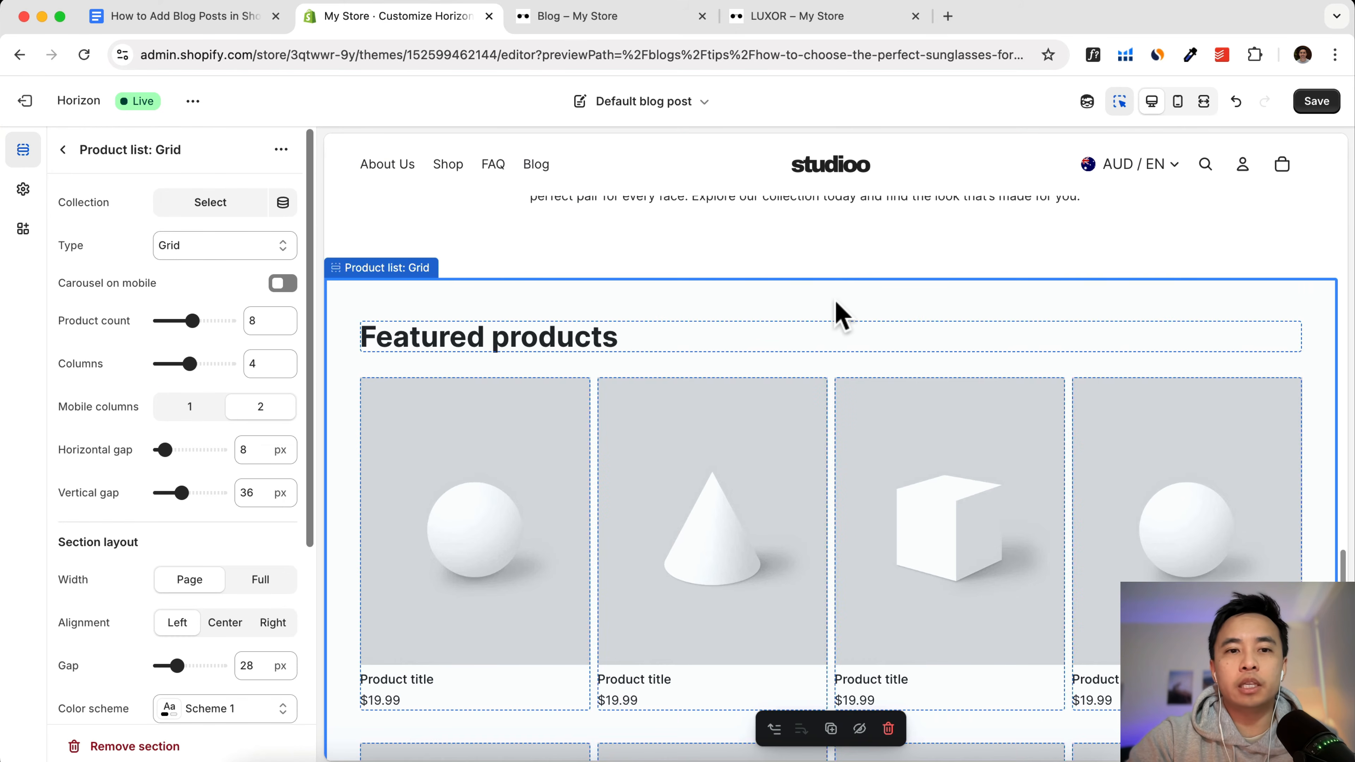
Step: Assign the Mens Collection to the product grid and set its product count to 4
{"action": "left_click", "coordinate": [217, 204]}
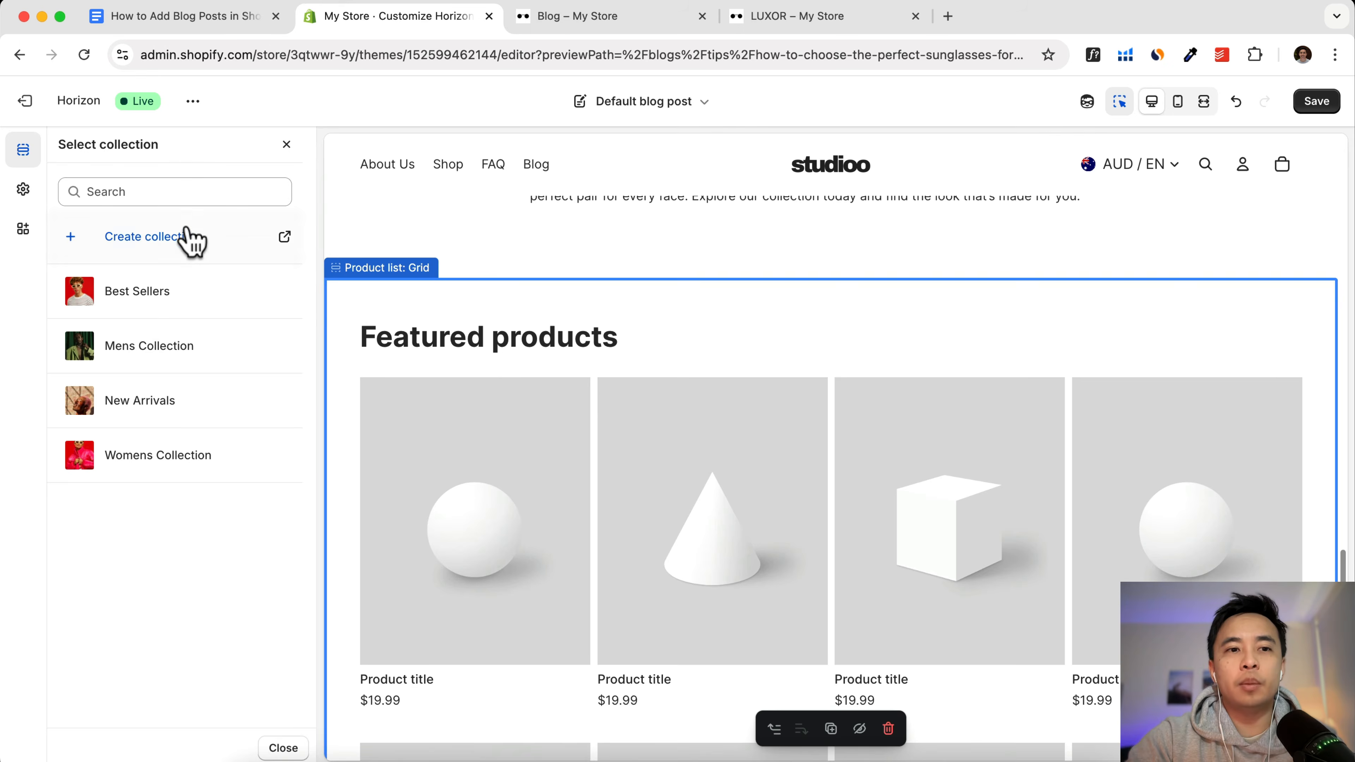
{"action": "left_click", "coordinate": [127, 343]}
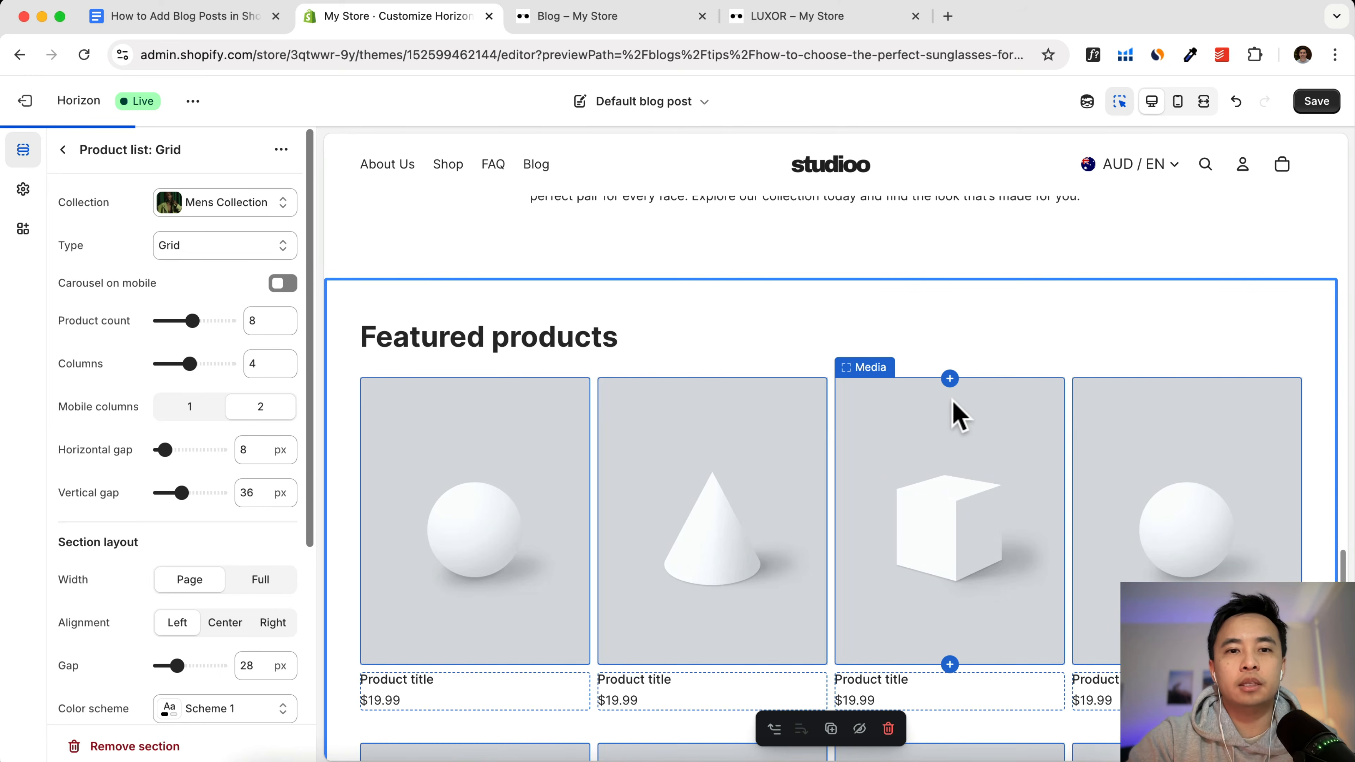
{"action": "scroll", "coordinate": [1181, 521], "scroll_direction": "down", "scroll_amount": 5}
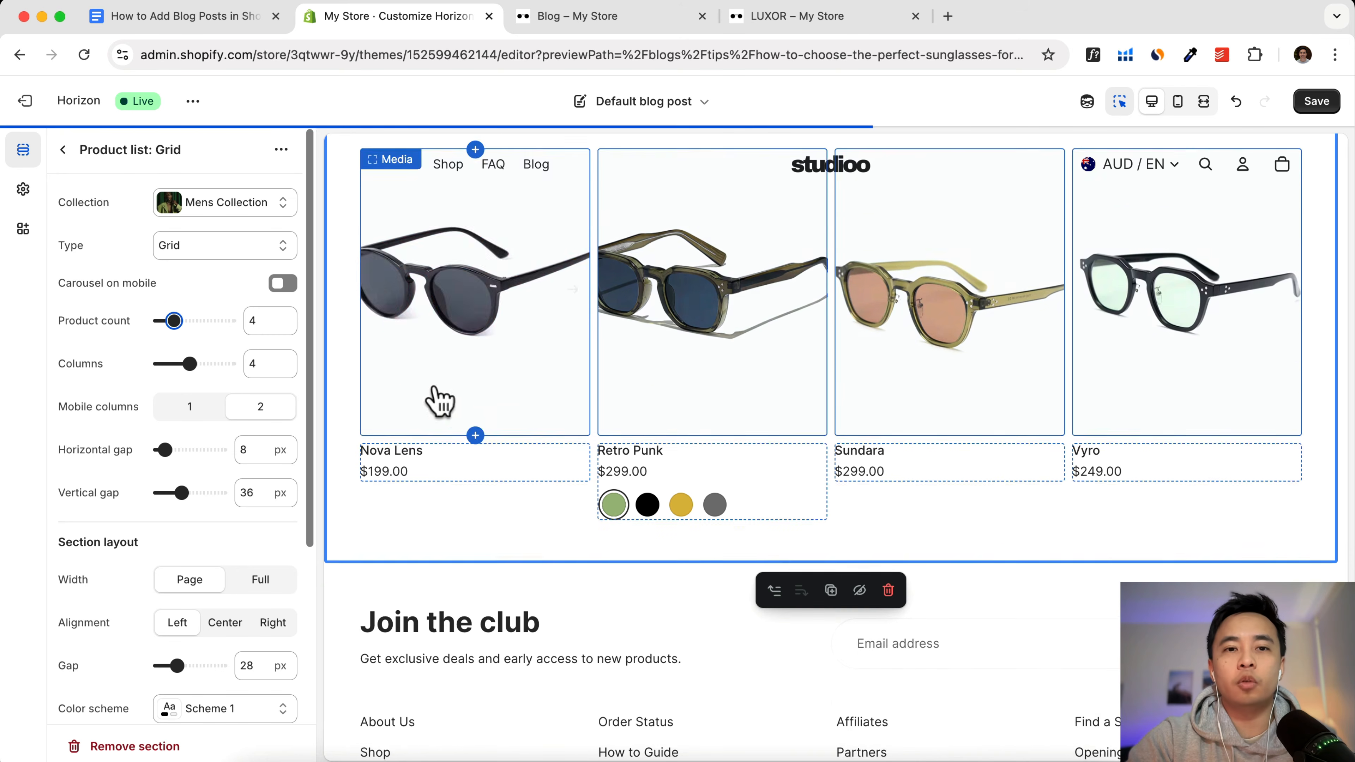
{"action": "scroll", "coordinate": [726, 424], "scroll_direction": "up", "scroll_amount": 6}
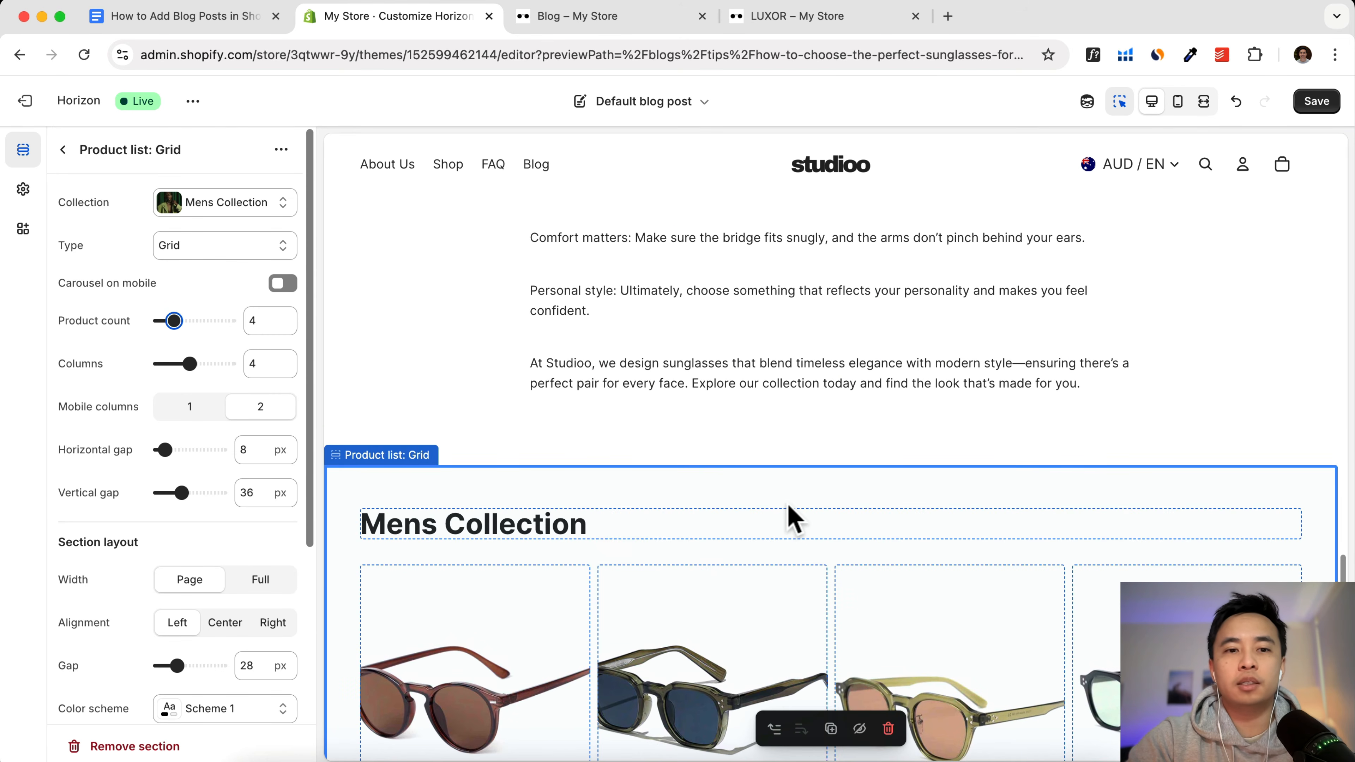
Step: Check the article together with the product grid below it and save the blog post template
{"action": "scroll", "coordinate": [795, 420], "scroll_direction": "up", "scroll_amount": 3}
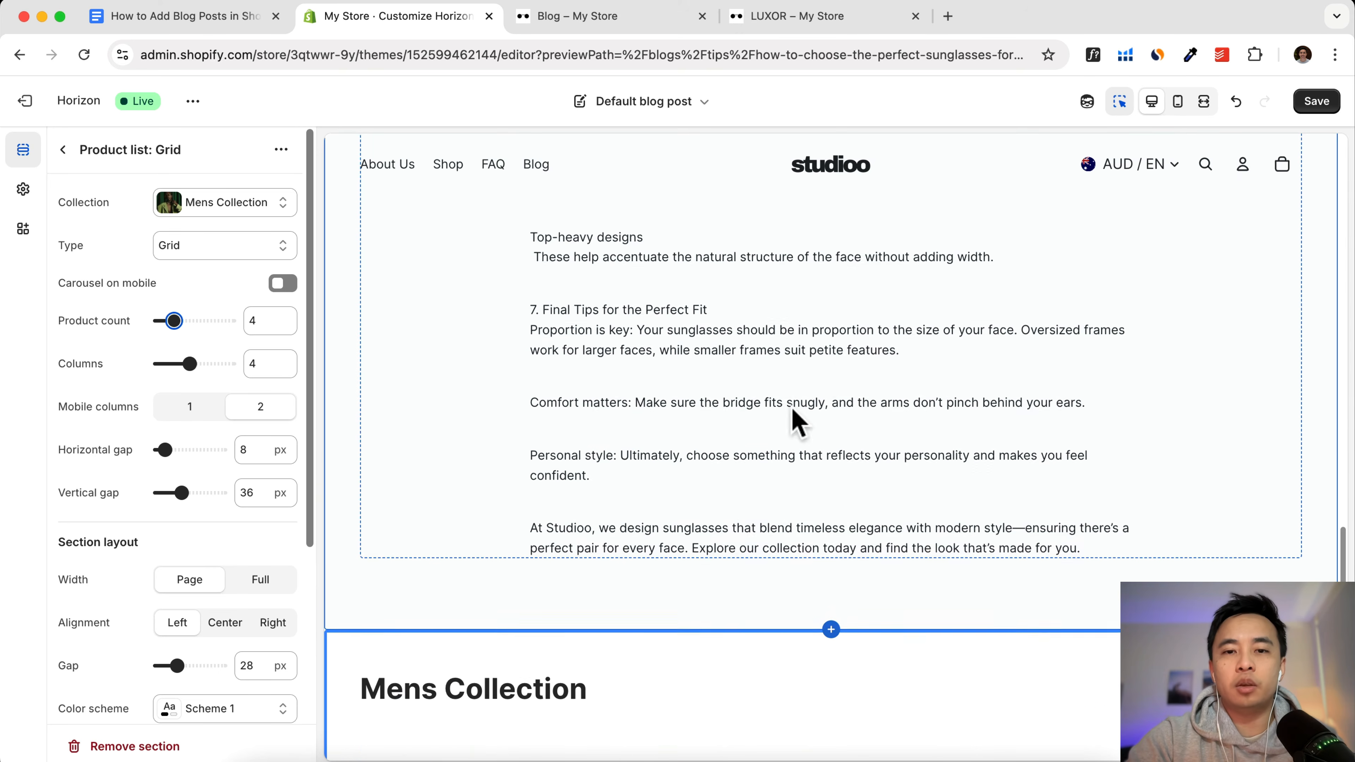
{"action": "scroll", "coordinate": [850, 590], "scroll_direction": "down", "scroll_amount": 10}
{"action": "scroll", "coordinate": [892, 487], "scroll_direction": "up", "scroll_amount": 8}
{"action": "scroll", "coordinate": [888, 491], "scroll_direction": "up", "scroll_amount": 15}
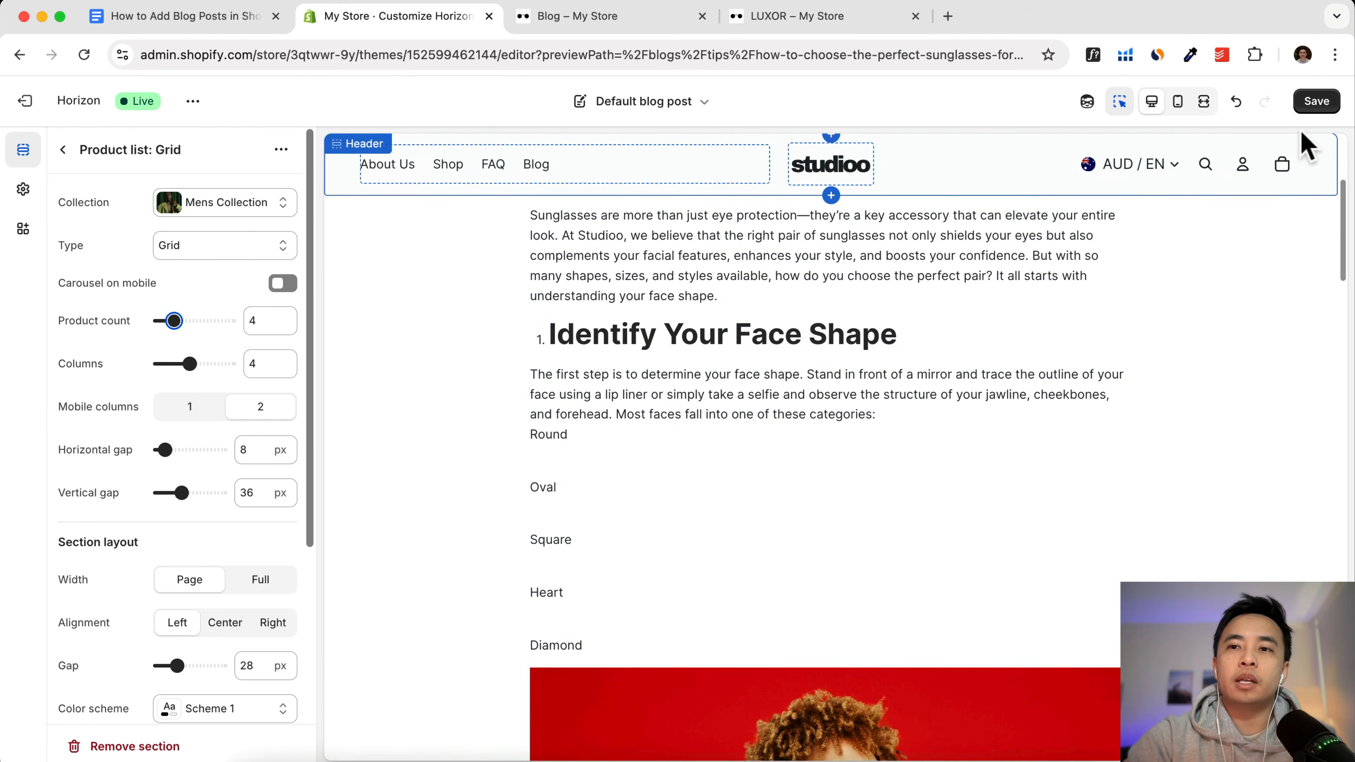
{"action": "left_click", "coordinate": [1315, 106]}
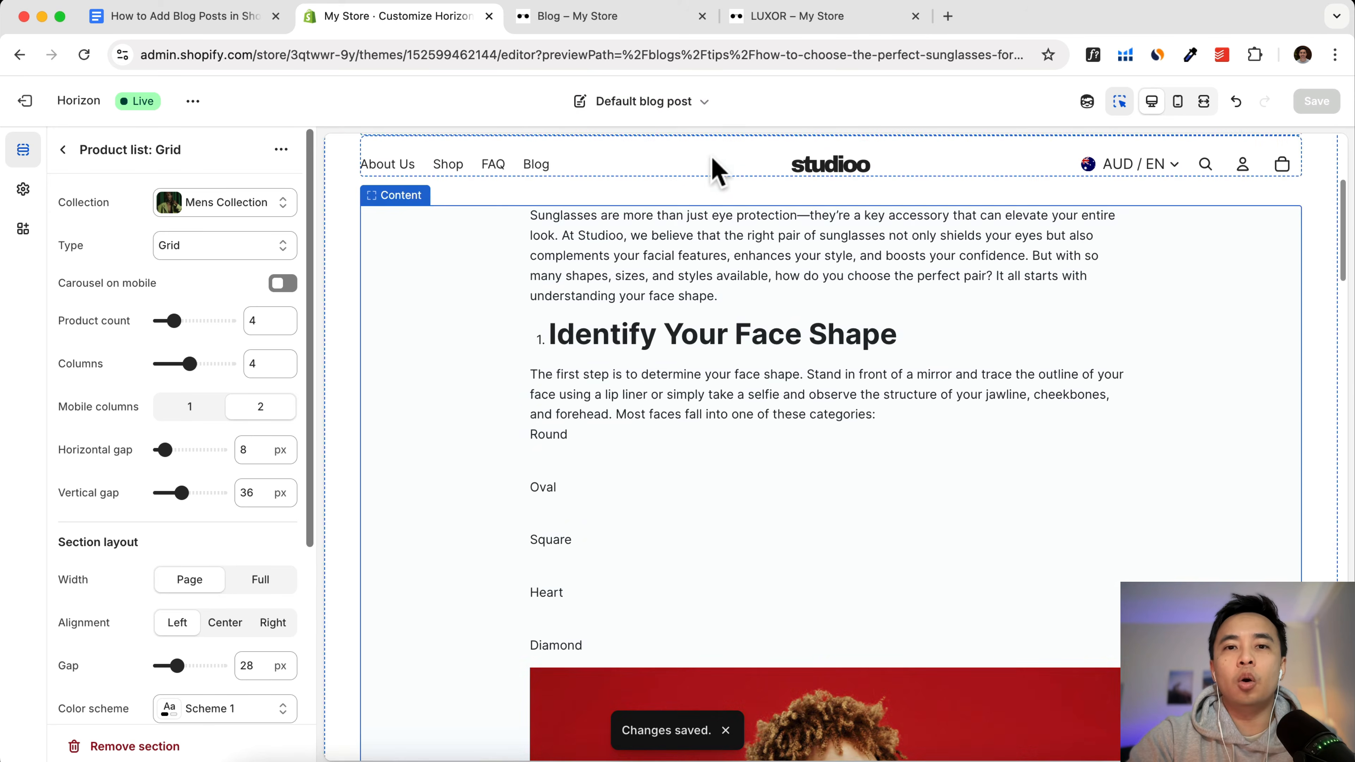
Step: Create a blog post template named Mens Glasses based on the Default blog post template
{"action": "scroll", "coordinate": [800, 533], "scroll_direction": "down", "scroll_amount": 10}
{"action": "scroll", "coordinate": [803, 539], "scroll_direction": "down", "scroll_amount": 15}
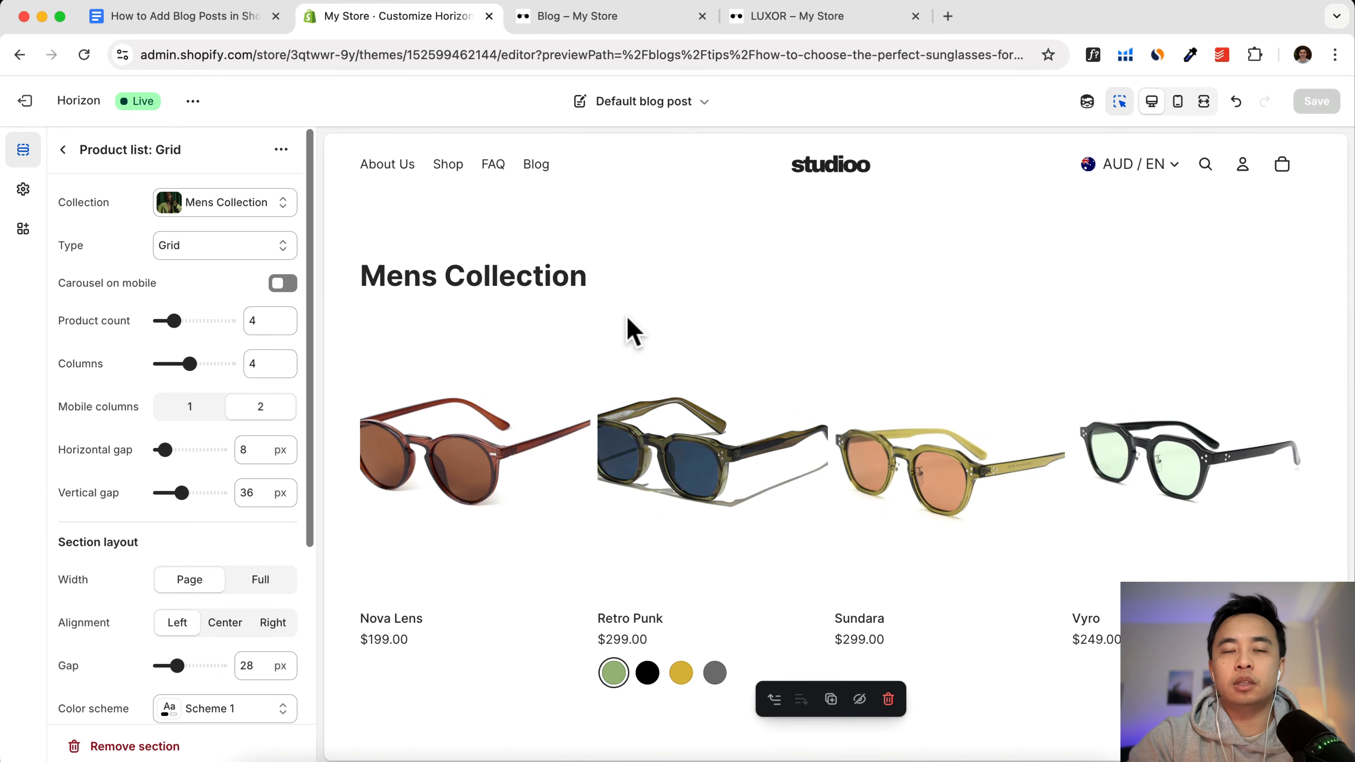
{"action": "left_click", "coordinate": [667, 104]}
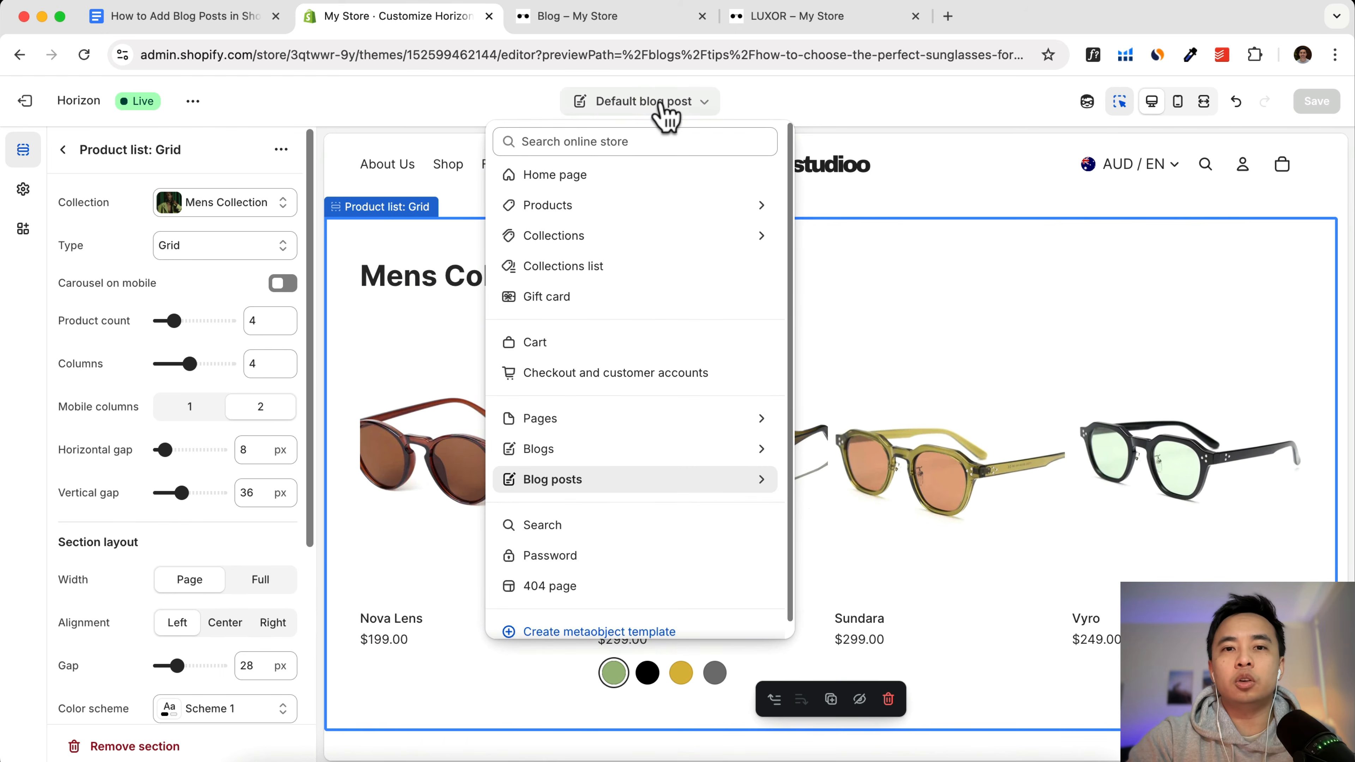
{"action": "left_click", "coordinate": [601, 483]}
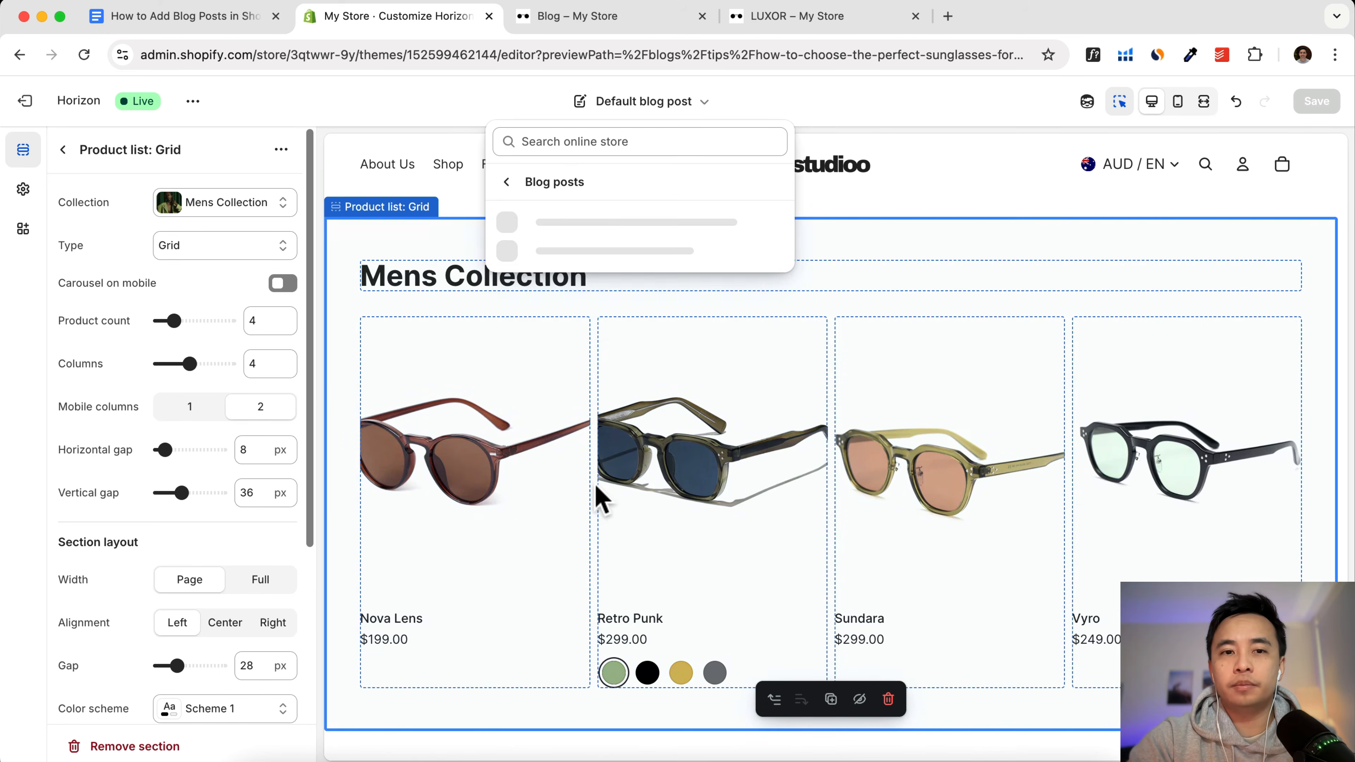
{"action": "left_click", "coordinate": [557, 271]}
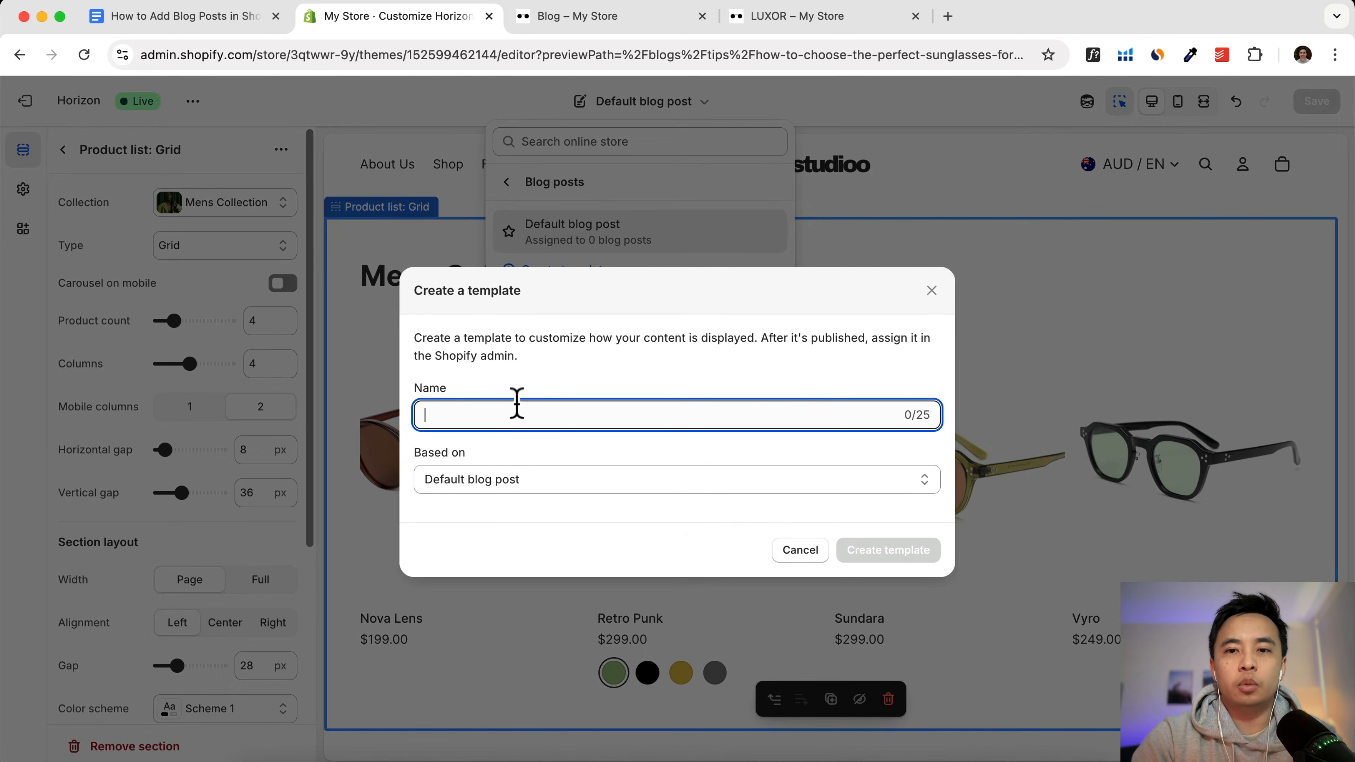
{"action": "type", "text": "Mens Glasses"}
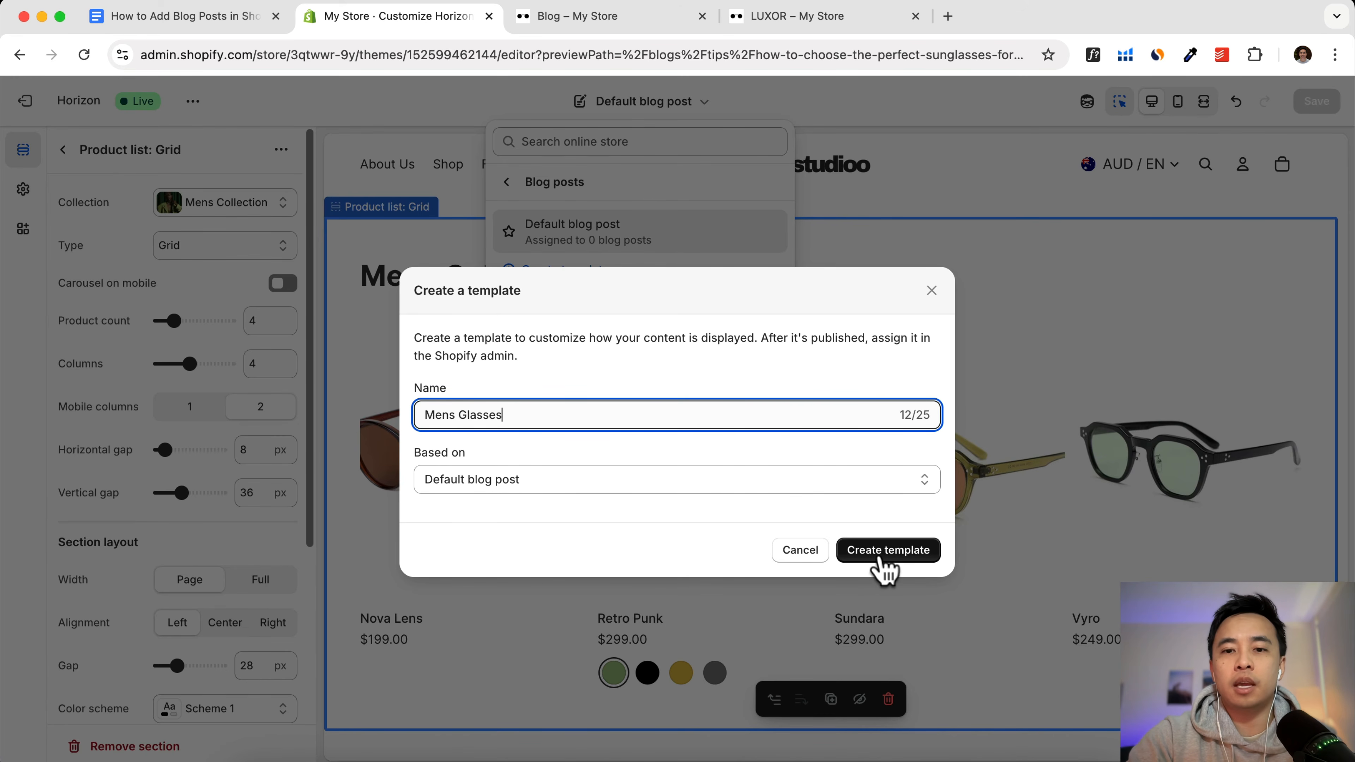
{"action": "left_click", "coordinate": [887, 550]}
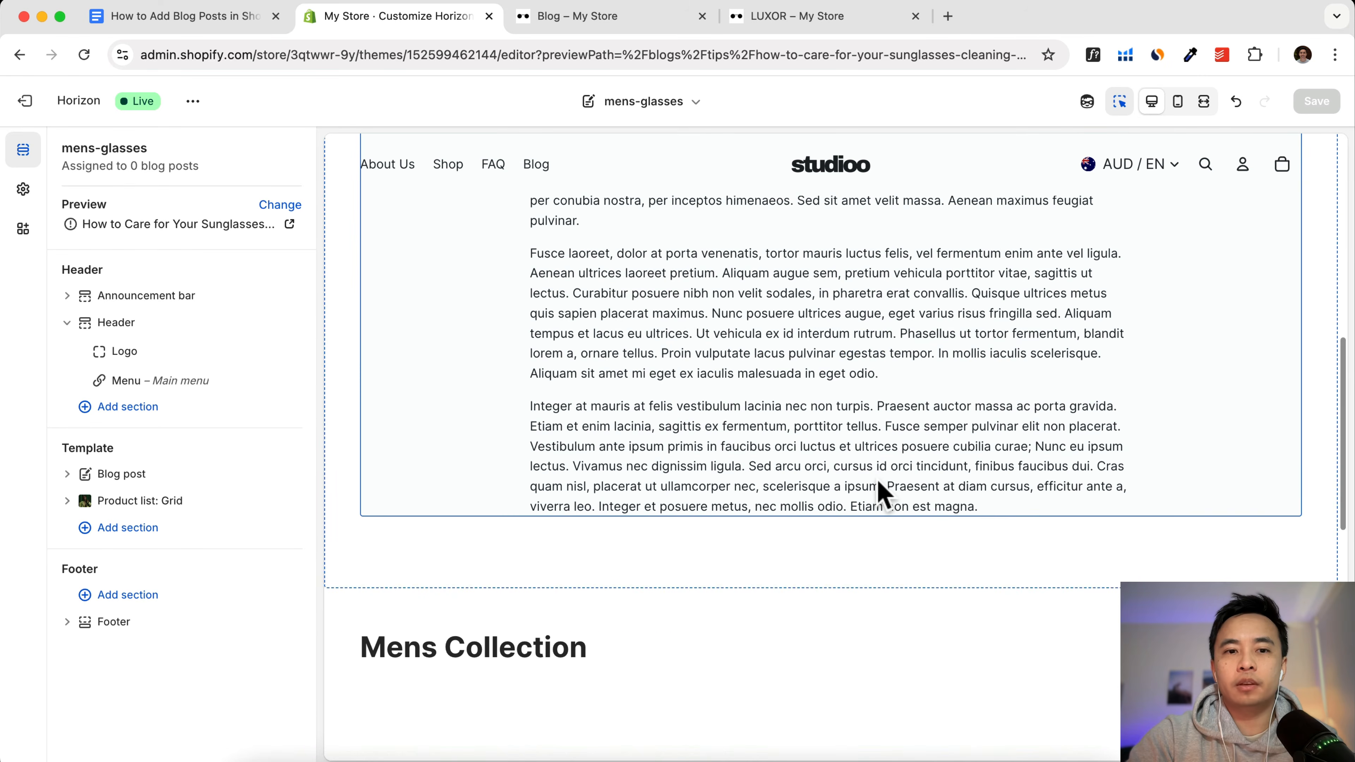
Step: Check the article and product grid in the mens-glasses template and switch back to the Default blog post template
{"action": "scroll", "coordinate": [758, 398], "scroll_direction": "down", "scroll_amount": 20}
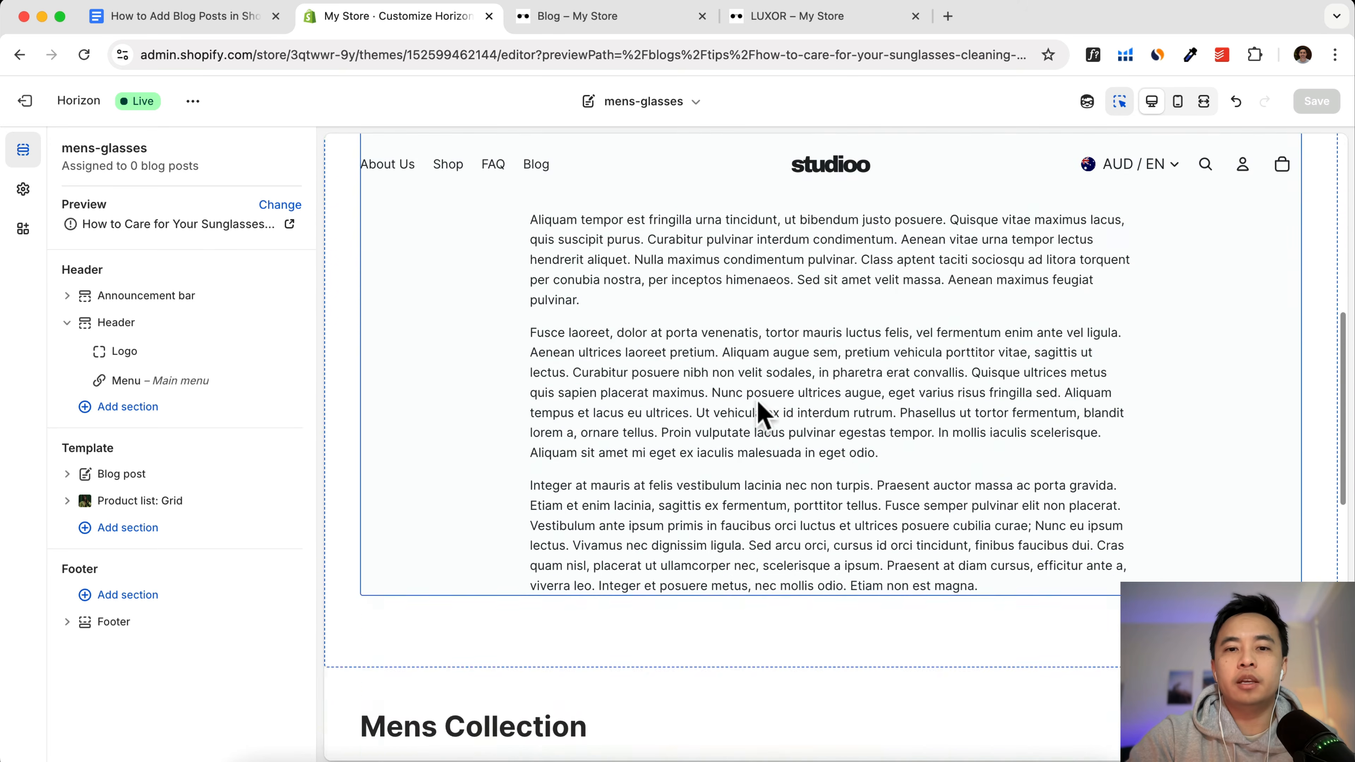
{"action": "scroll", "coordinate": [528, 369], "scroll_direction": "up", "scroll_amount": 4}
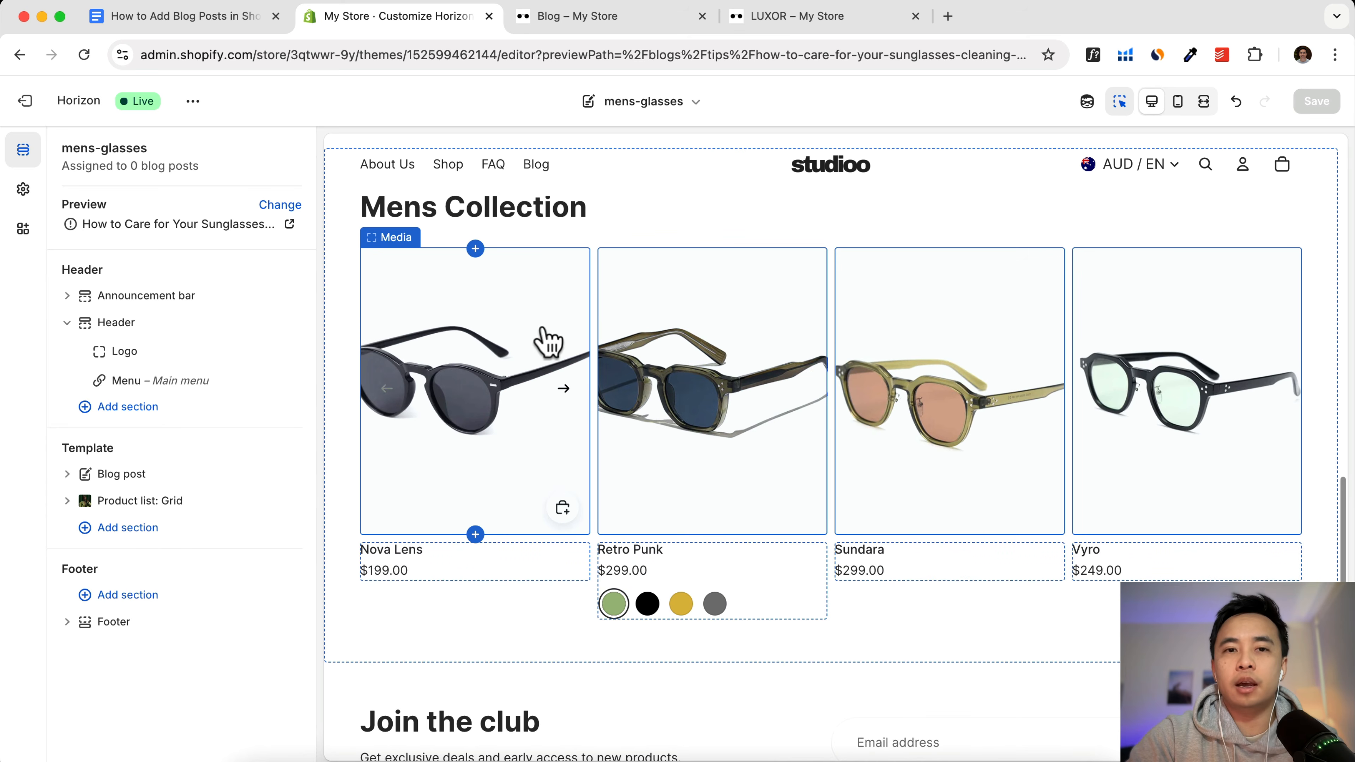
{"action": "left_click", "coordinate": [686, 104]}
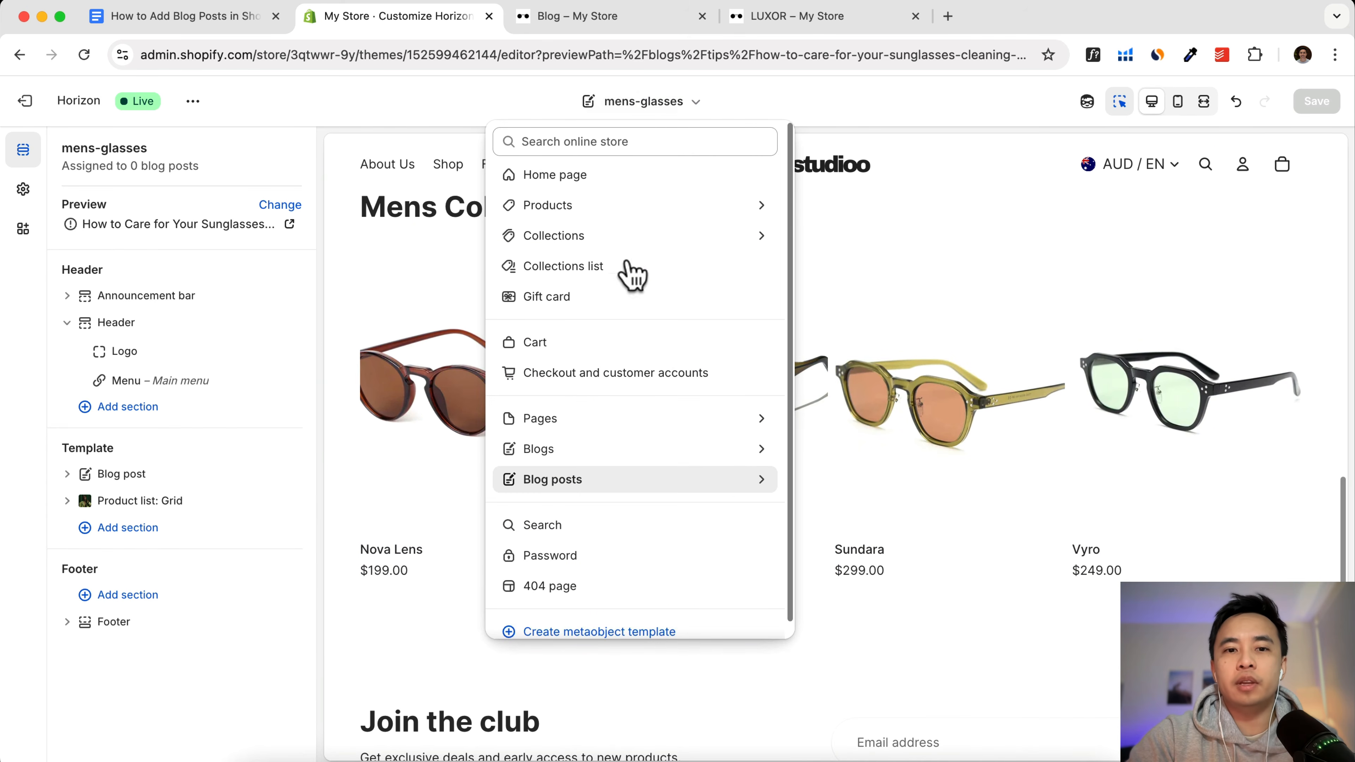
{"action": "left_click", "coordinate": [597, 480]}
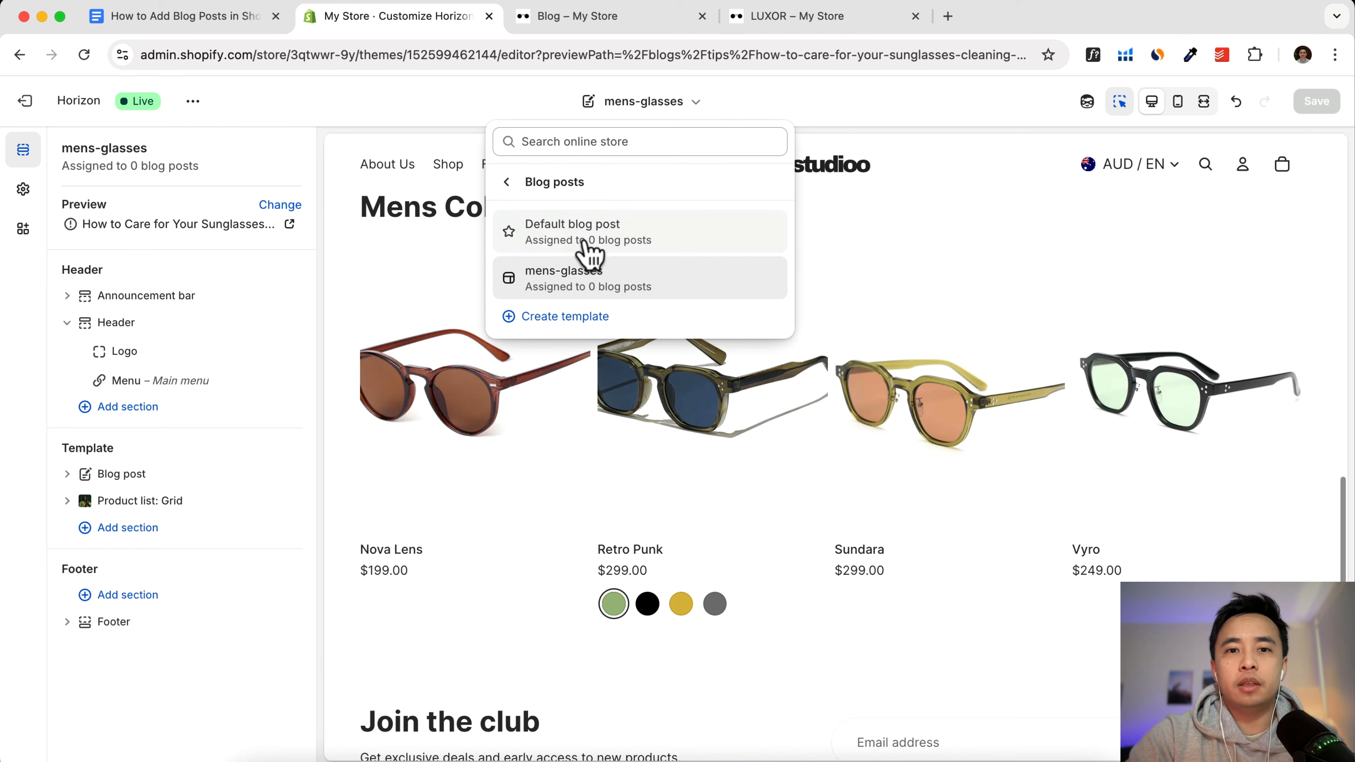
{"action": "left_click", "coordinate": [589, 246]}
{"action": "scroll", "coordinate": [587, 241], "scroll_direction": "up", "scroll_amount": 10}
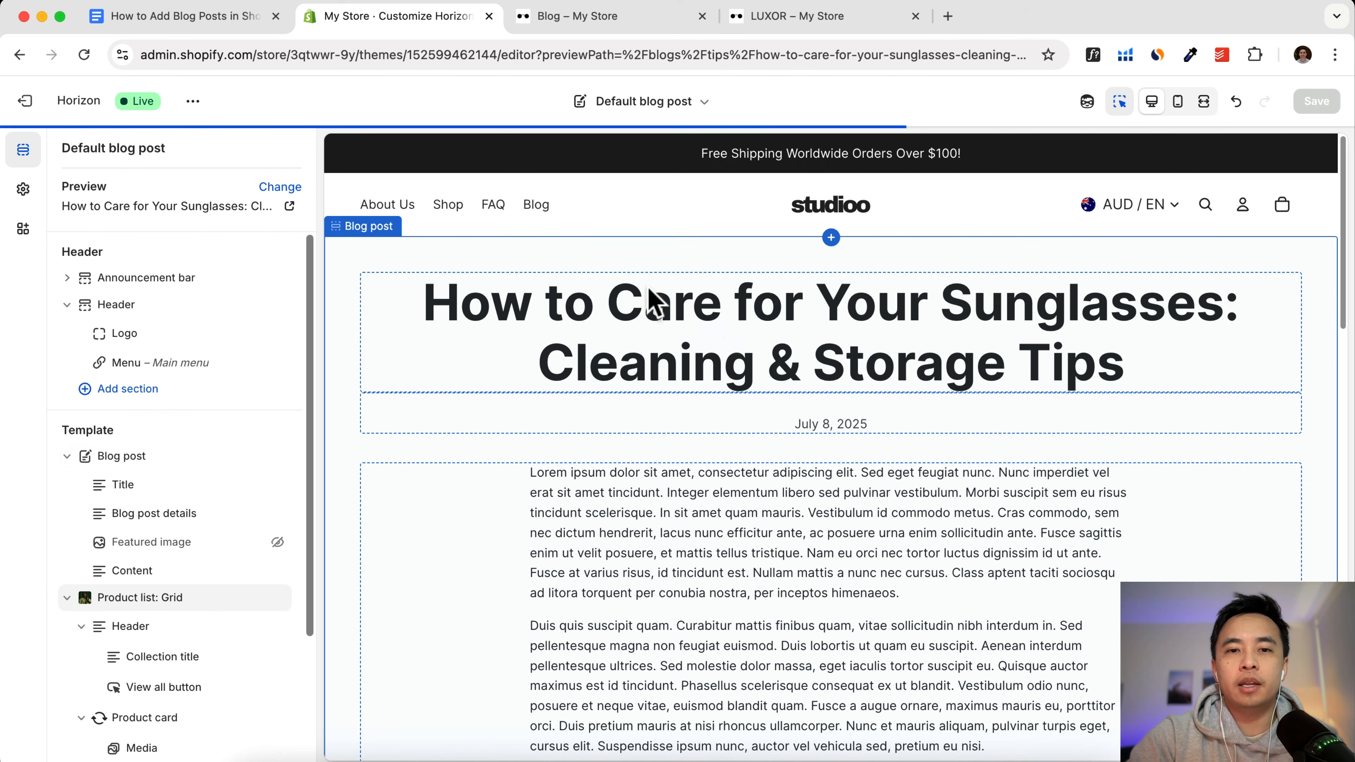
Step: Set the collection of the Default blog post template's product grid to Best Sellers and save the template
{"action": "scroll", "coordinate": [656, 299], "scroll_direction": "down", "scroll_amount": 9}
{"action": "scroll", "coordinate": [717, 345], "scroll_direction": "down", "scroll_amount": 6}
{"action": "scroll", "coordinate": [714, 342], "scroll_direction": "up", "scroll_amount": 10}
{"action": "scroll", "coordinate": [717, 354], "scroll_direction": "down", "scroll_amount": 5}
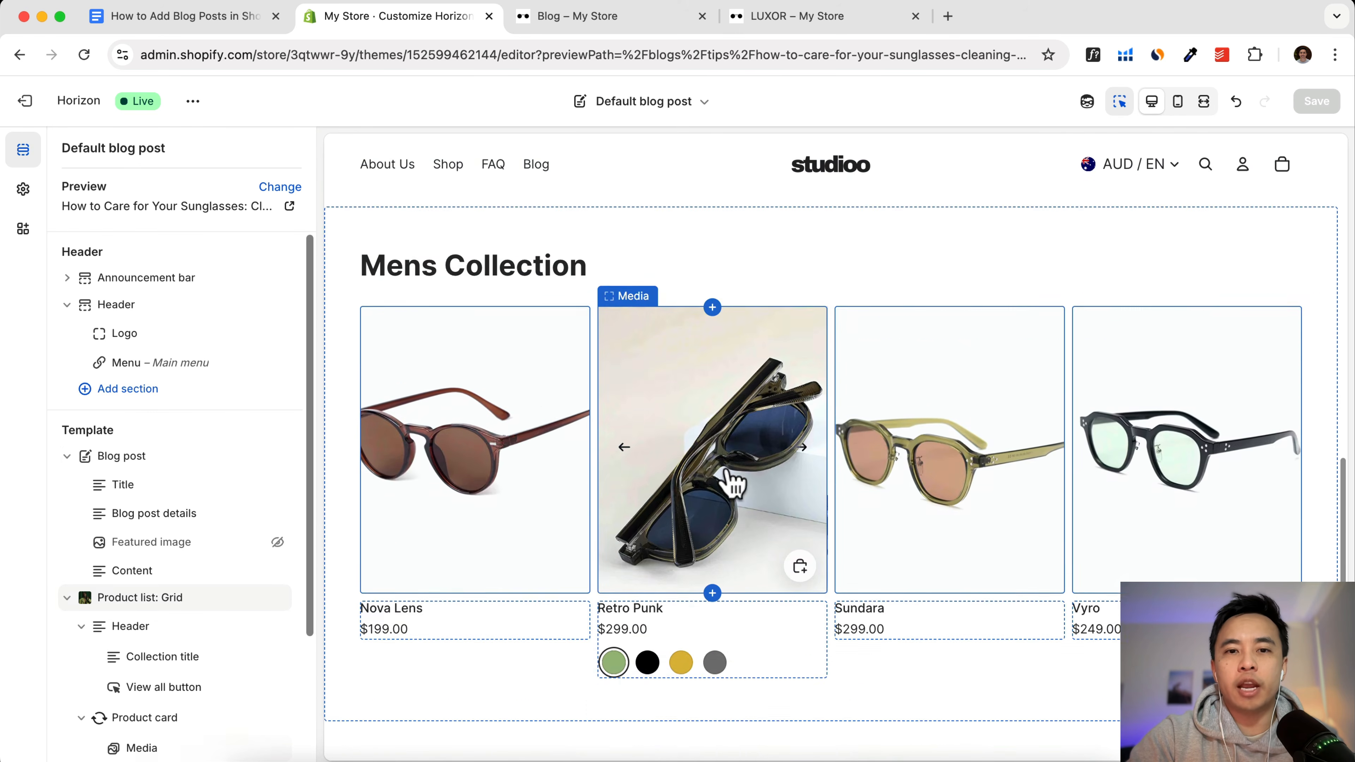
{"action": "scroll", "coordinate": [729, 478], "scroll_direction": "up", "scroll_amount": 2}
{"action": "scroll", "coordinate": [735, 387], "scroll_direction": "up", "scroll_amount": 1}
{"action": "left_click", "coordinate": [643, 387]}
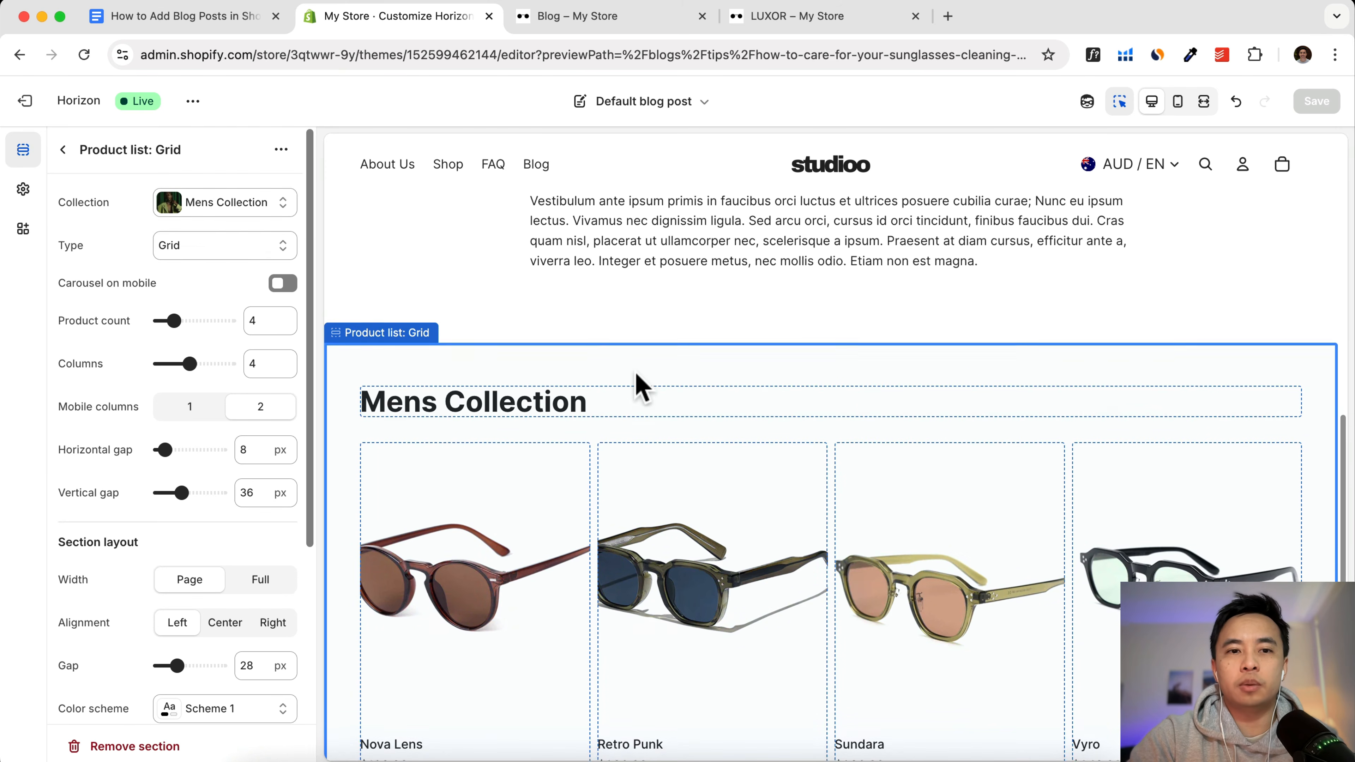
{"action": "left_click", "coordinate": [238, 212]}
{"action": "left_click", "coordinate": [235, 251]}
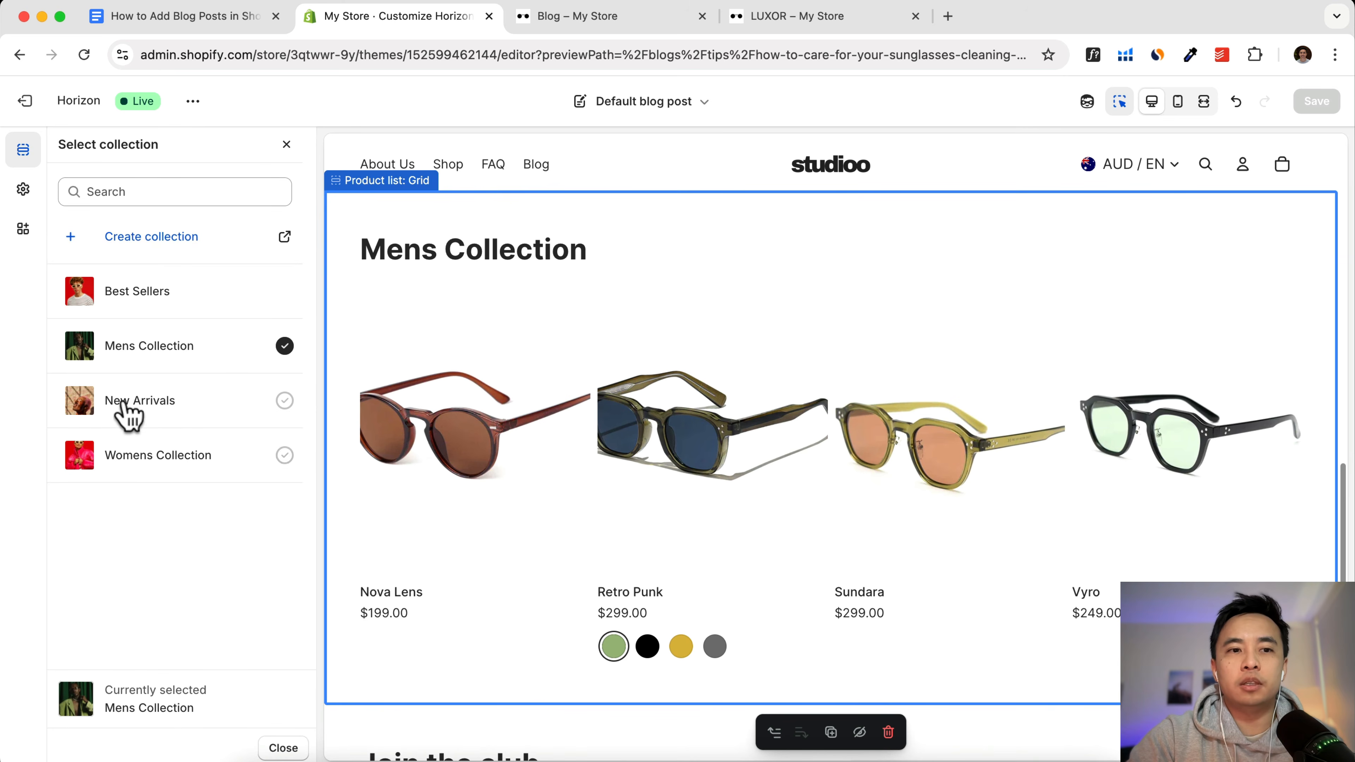
{"action": "left_click", "coordinate": [140, 293]}
{"action": "scroll", "coordinate": [747, 341], "scroll_direction": "up", "scroll_amount": 5}
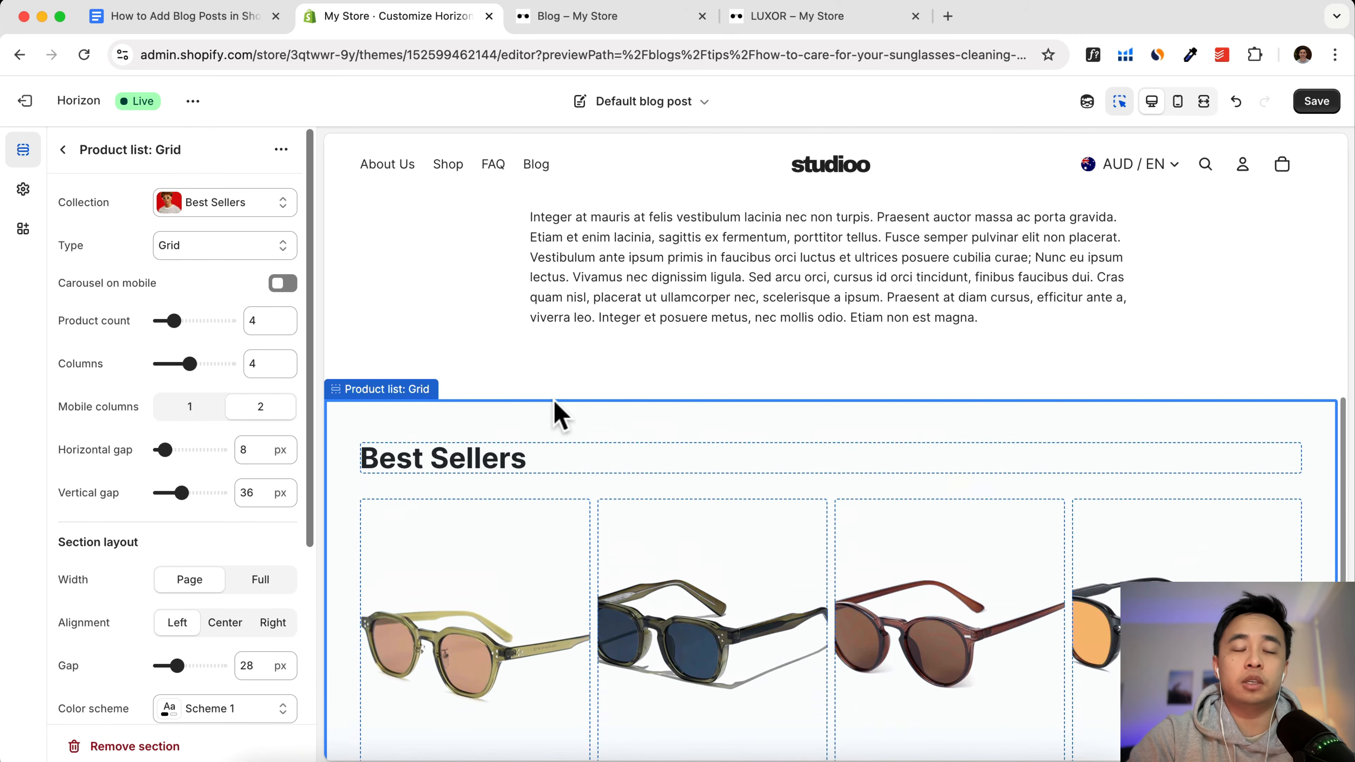
{"action": "scroll", "coordinate": [639, 460], "scroll_direction": "up", "scroll_amount": 15}
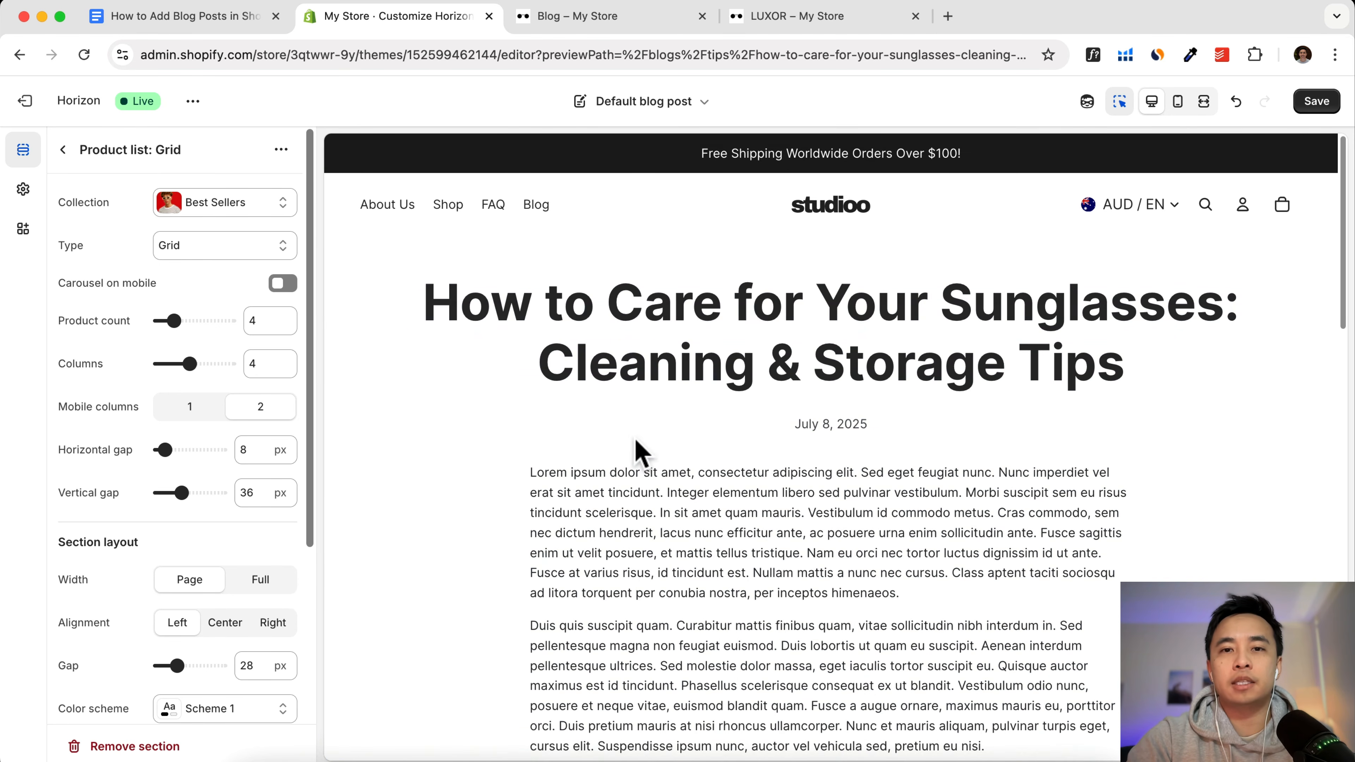
{"action": "left_click", "coordinate": [608, 104]}
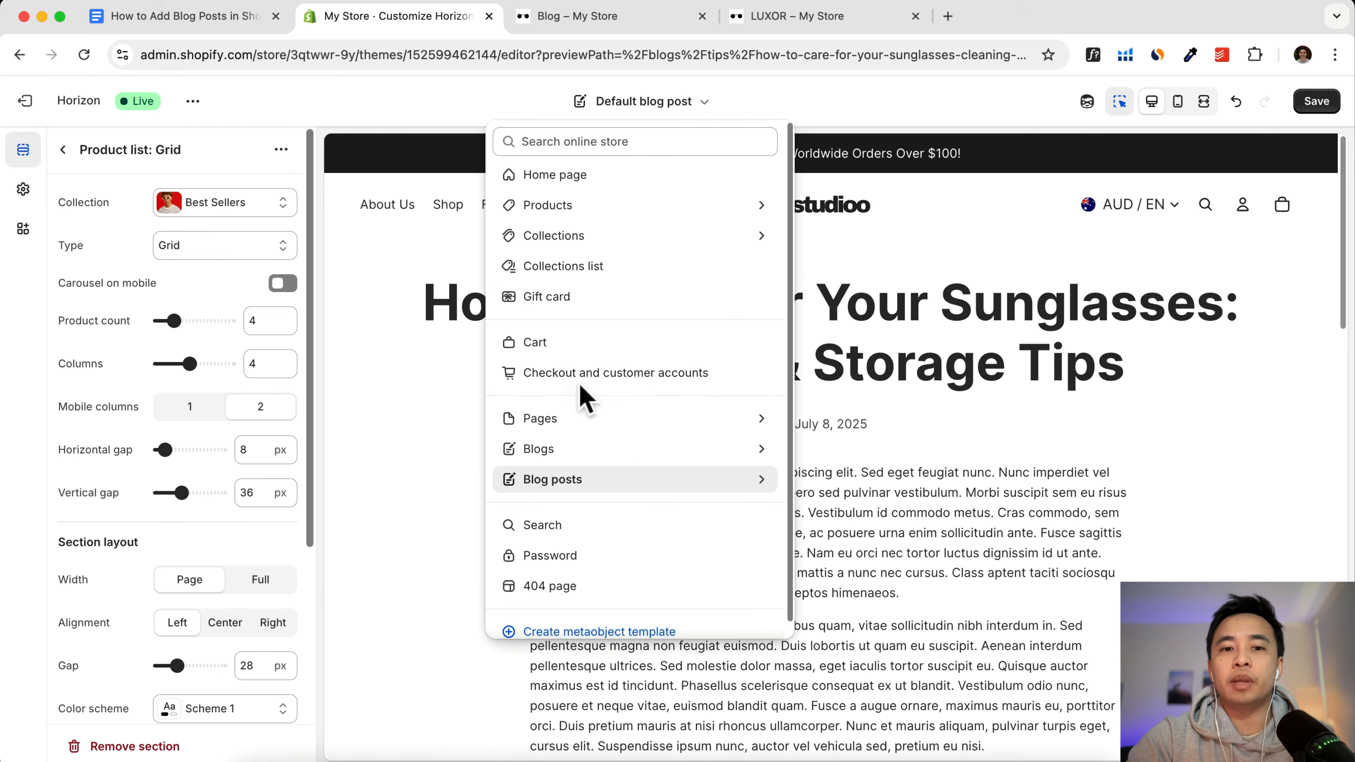
{"action": "left_click", "coordinate": [1322, 106]}
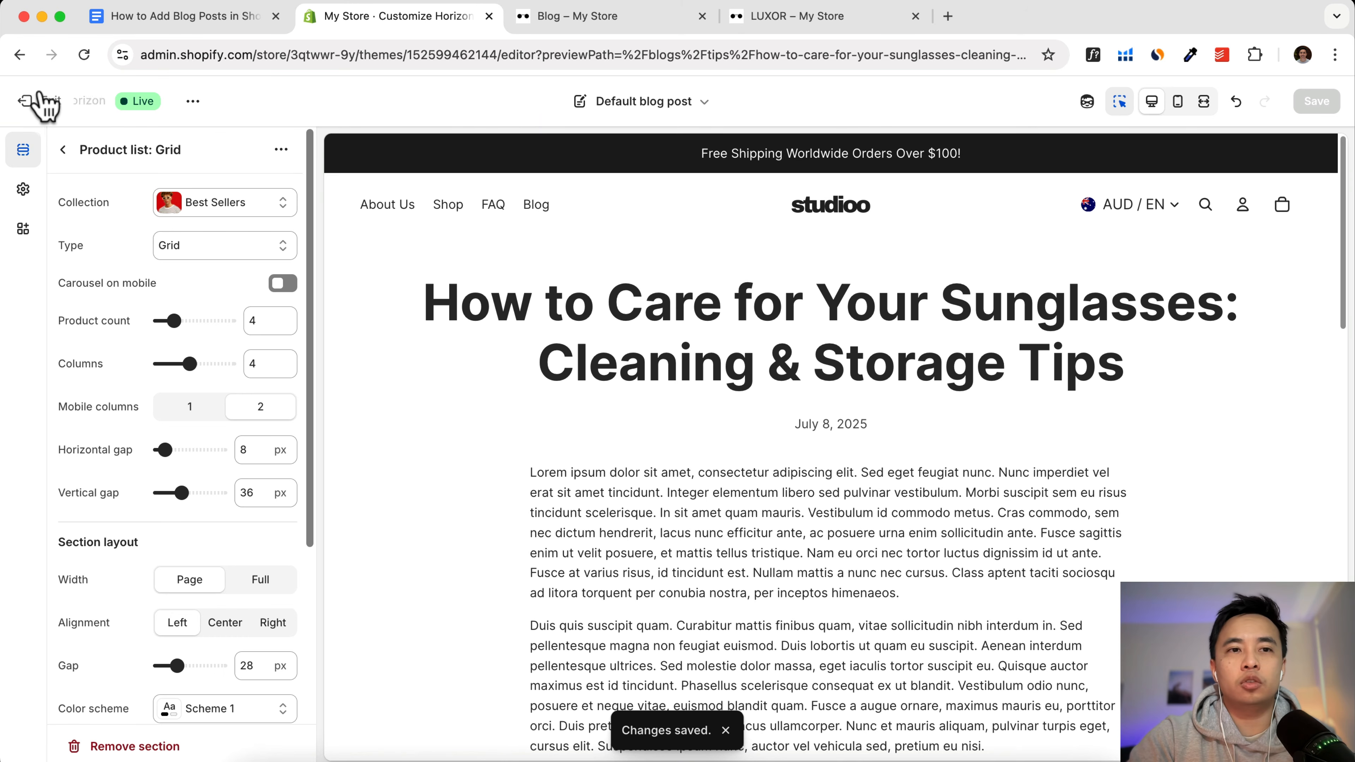
Step: Leave the theme editor and open the blog post How to Choose the Perfect Sunglasses for Your Face Shape for editing
{"action": "left_click", "coordinate": [53, 101]}
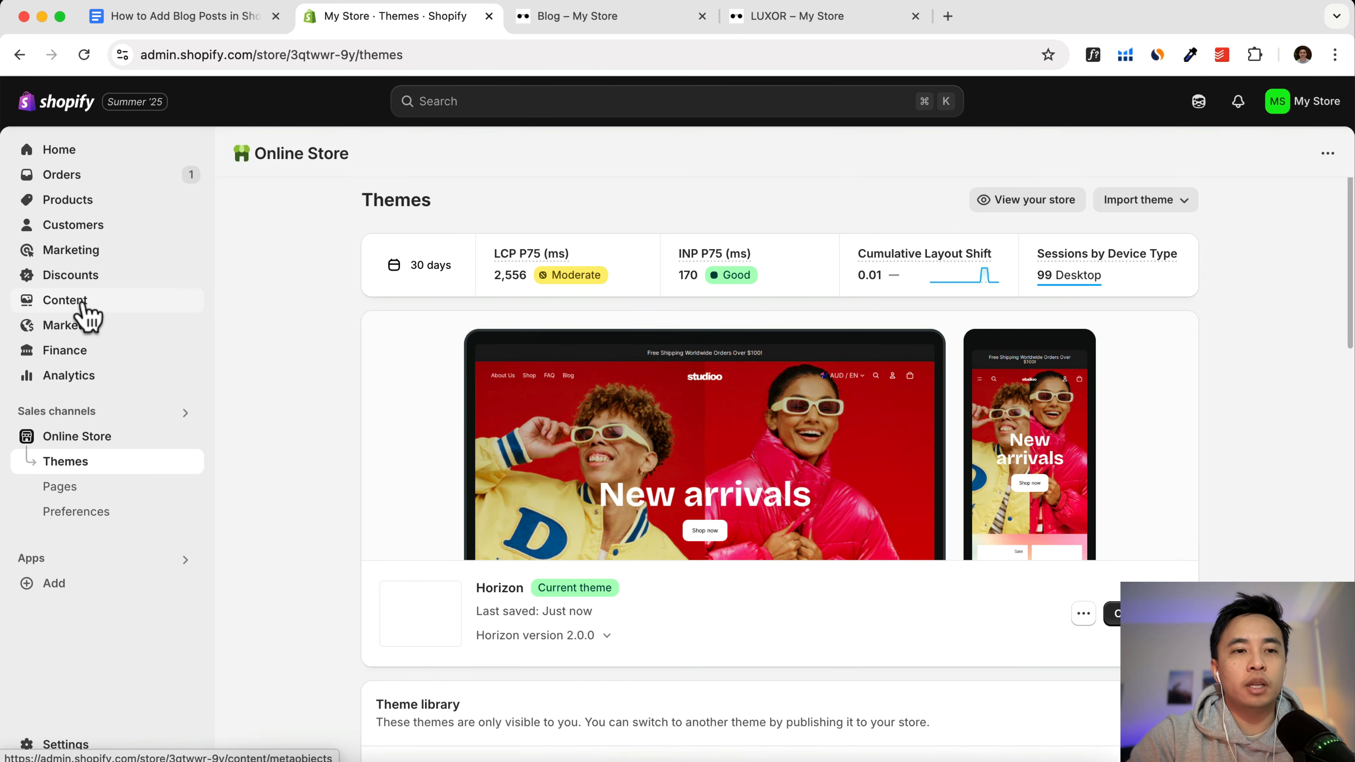
{"action": "left_click", "coordinate": [65, 304]}
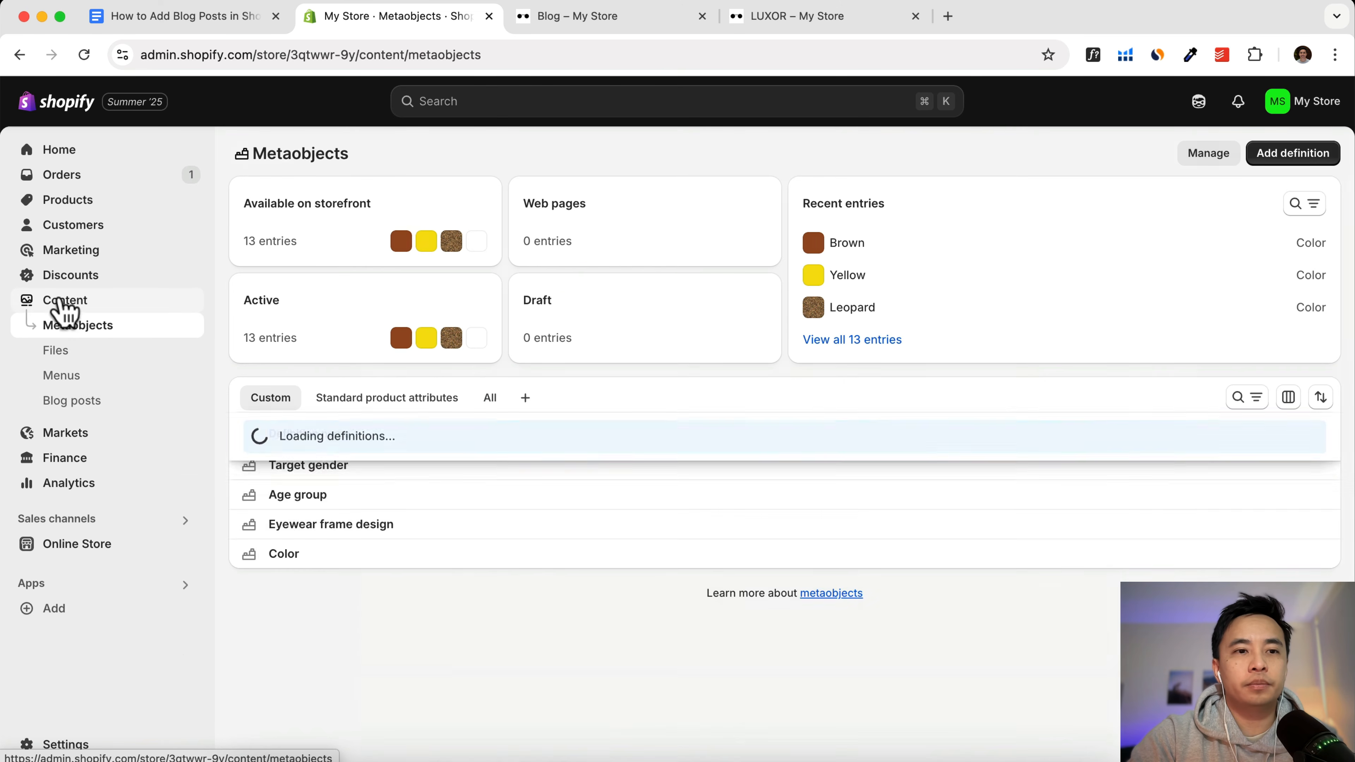
{"action": "left_click", "coordinate": [59, 406]}
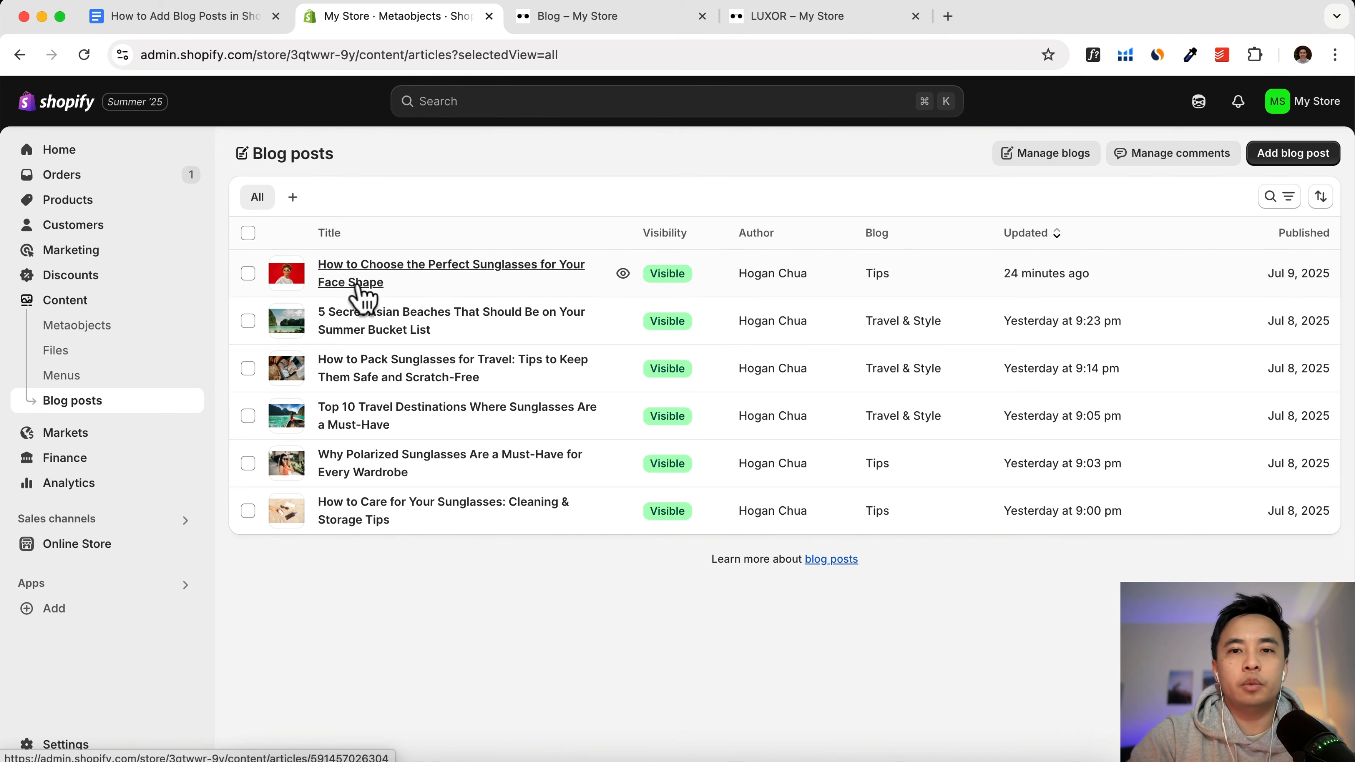
{"action": "left_click", "coordinate": [363, 299]}
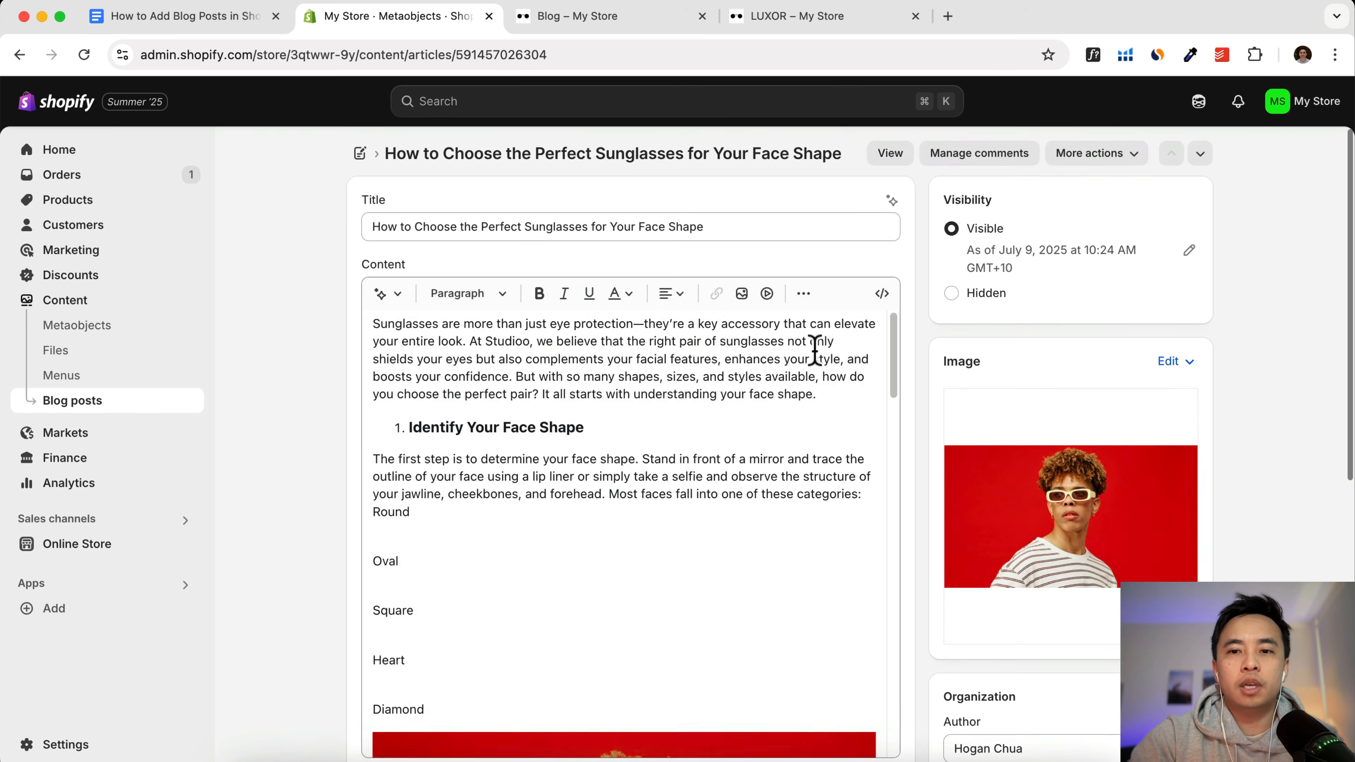
Step: Reload the post so the new template is available, set its theme template to mens-glasses, and save the post
{"action": "scroll", "coordinate": [814, 349], "scroll_direction": "down", "scroll_amount": 10}
{"action": "scroll", "coordinate": [1113, 448], "scroll_direction": "down", "scroll_amount": 10}
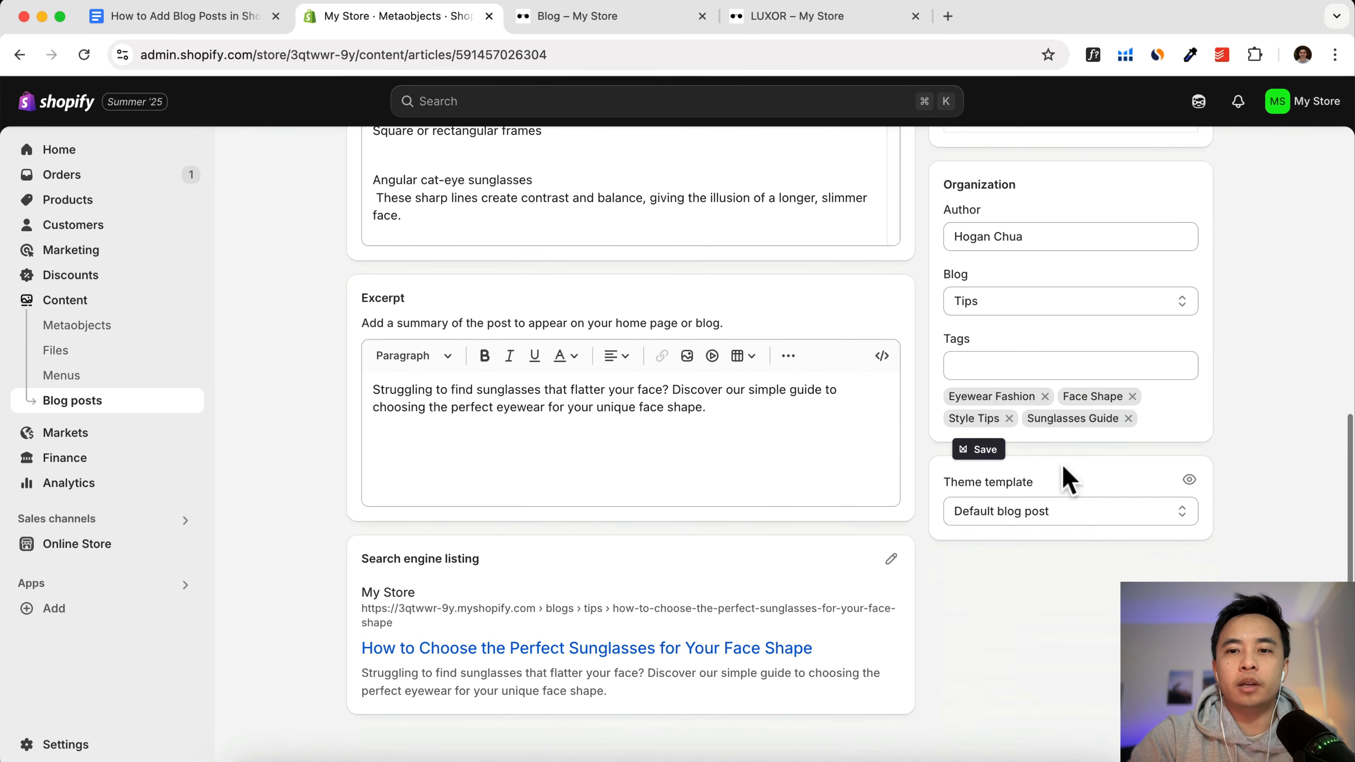
{"action": "left_click", "coordinate": [1053, 515]}
{"action": "left_click", "coordinate": [1099, 485]}
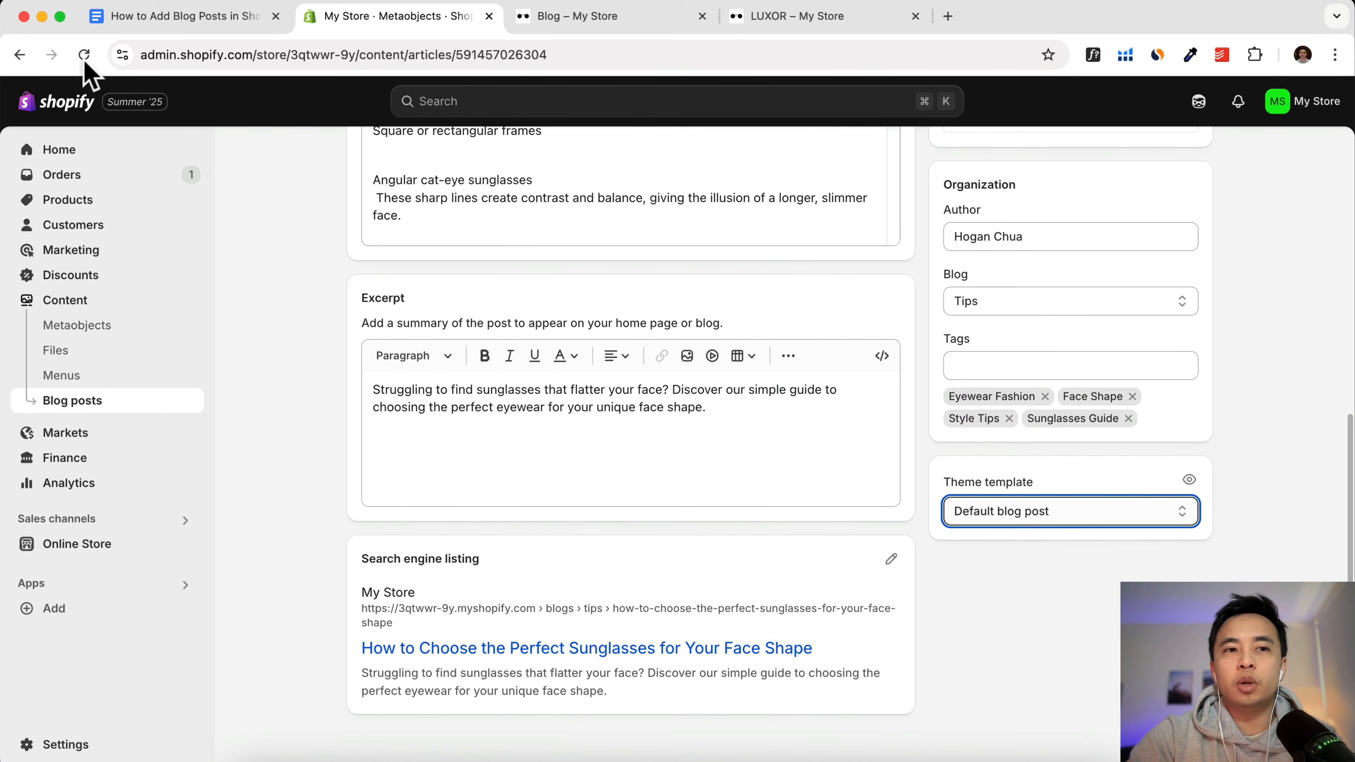
{"action": "left_click", "coordinate": [1072, 515]}
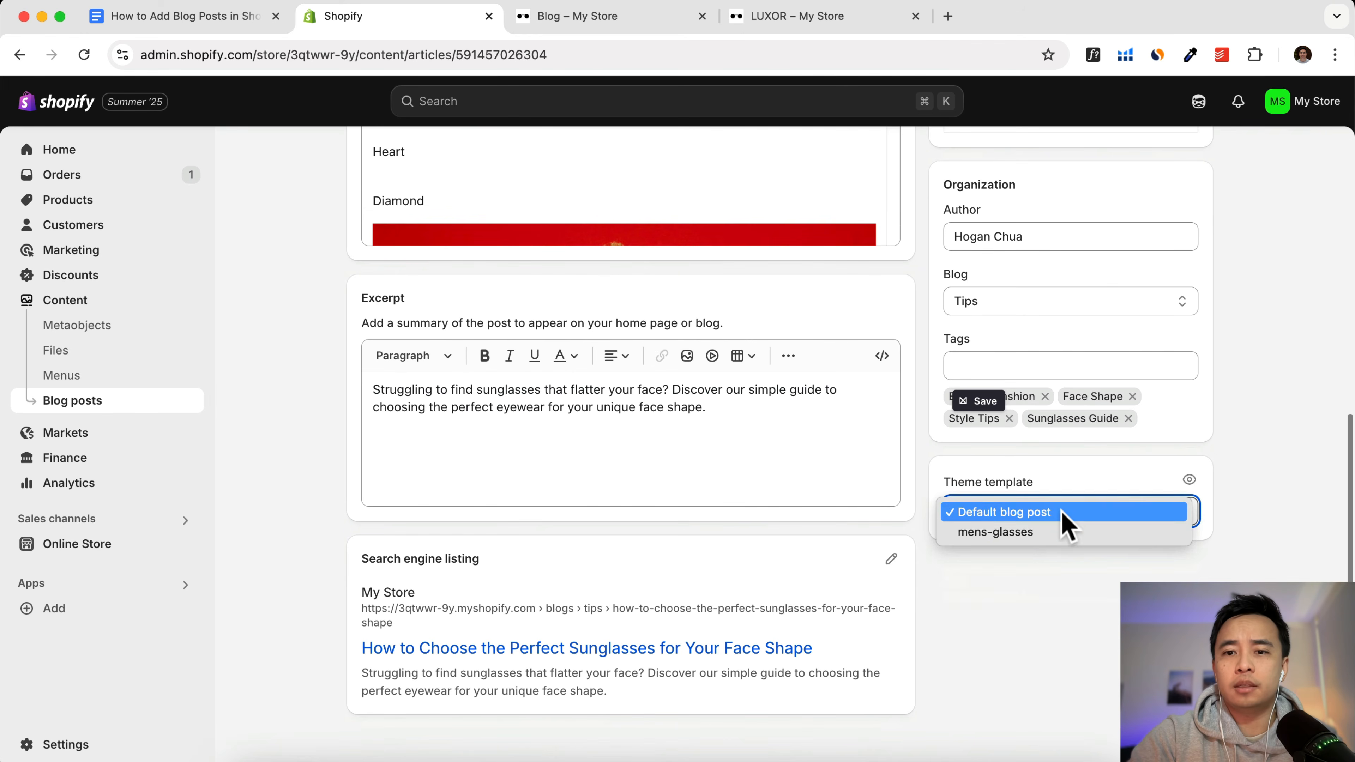
{"action": "left_click", "coordinate": [1067, 532]}
{"action": "key", "text": "super+s"}
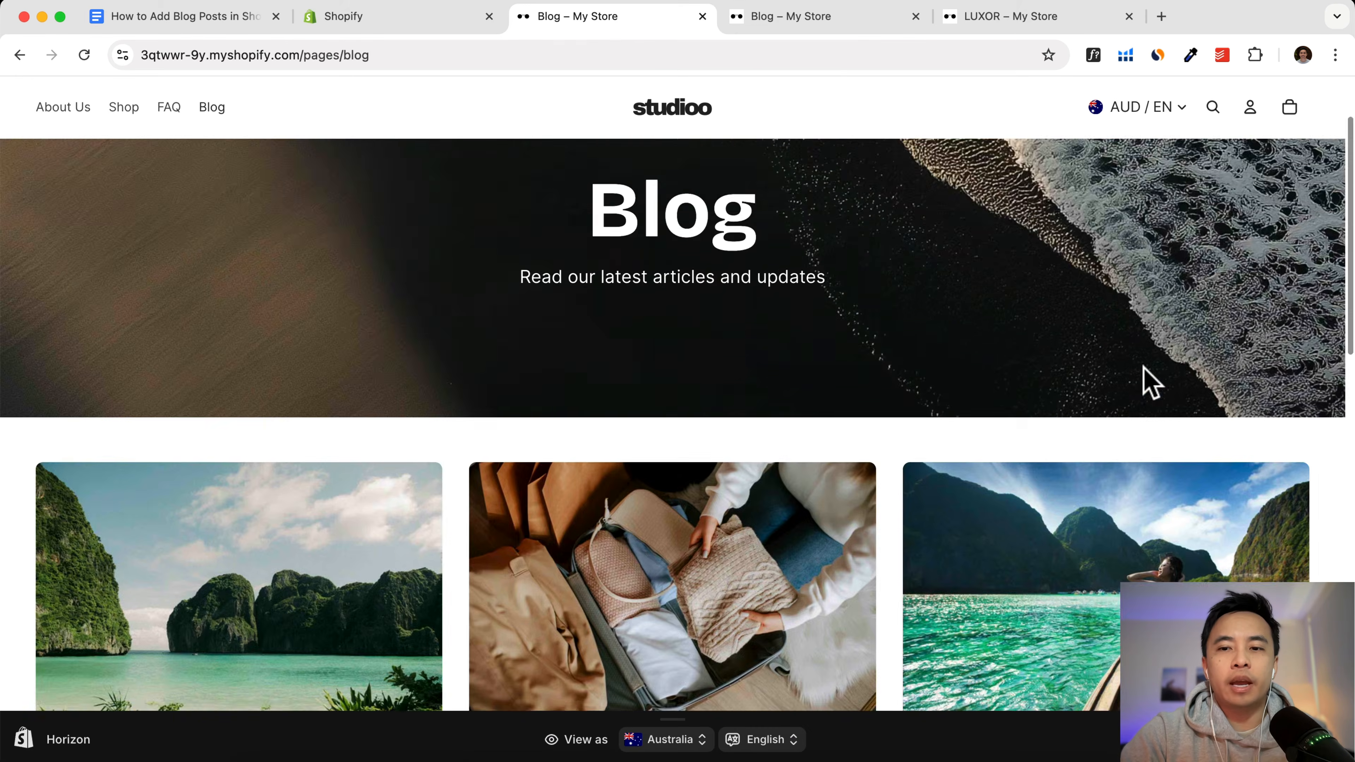
Step: Open the How to Choose the Perfect Sunglasses post from the storefront blog page and check the product grid below the article
{"action": "scroll", "coordinate": [1147, 378], "scroll_direction": "down", "scroll_amount": 15}
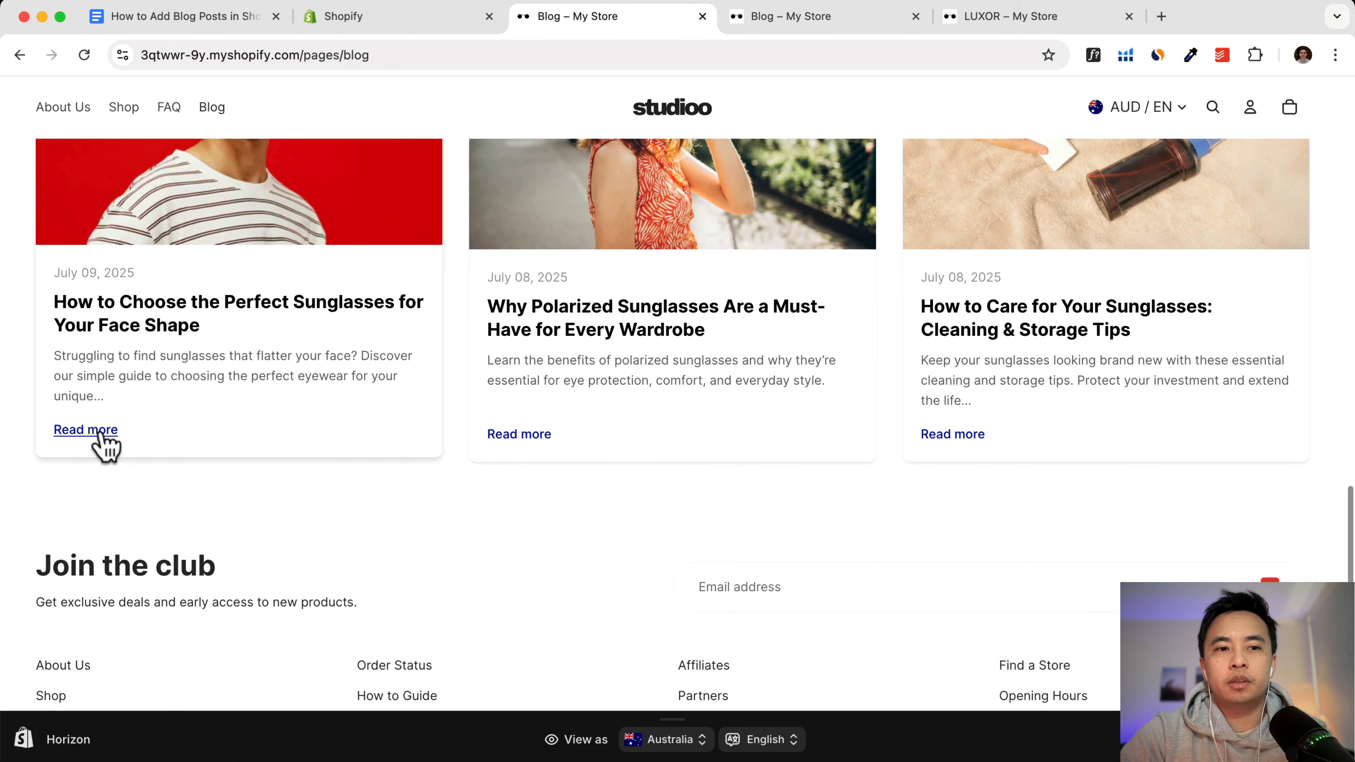
{"action": "left_click", "coordinate": [102, 434]}
{"action": "scroll", "coordinate": [965, 470], "scroll_direction": "down", "scroll_amount": 20}
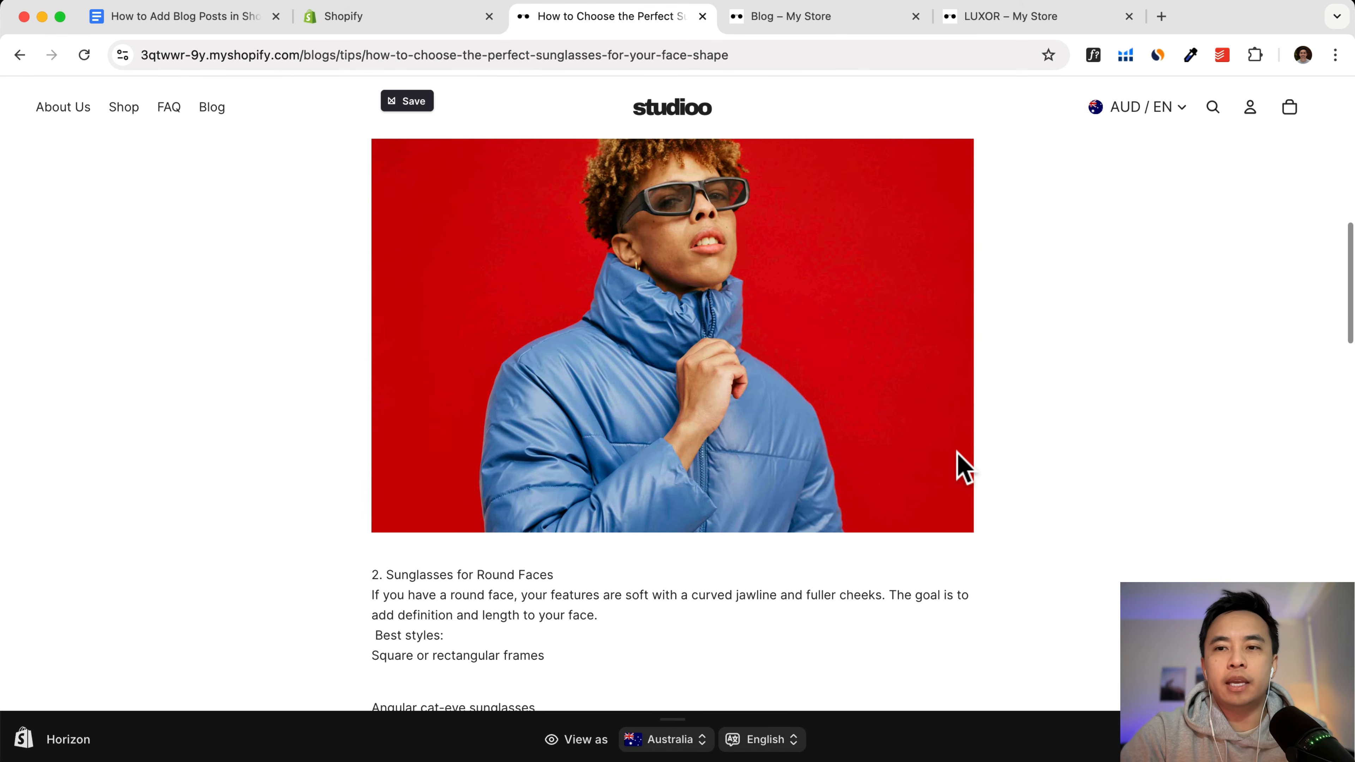
{"action": "scroll", "coordinate": [993, 454], "scroll_direction": "down", "scroll_amount": 15}
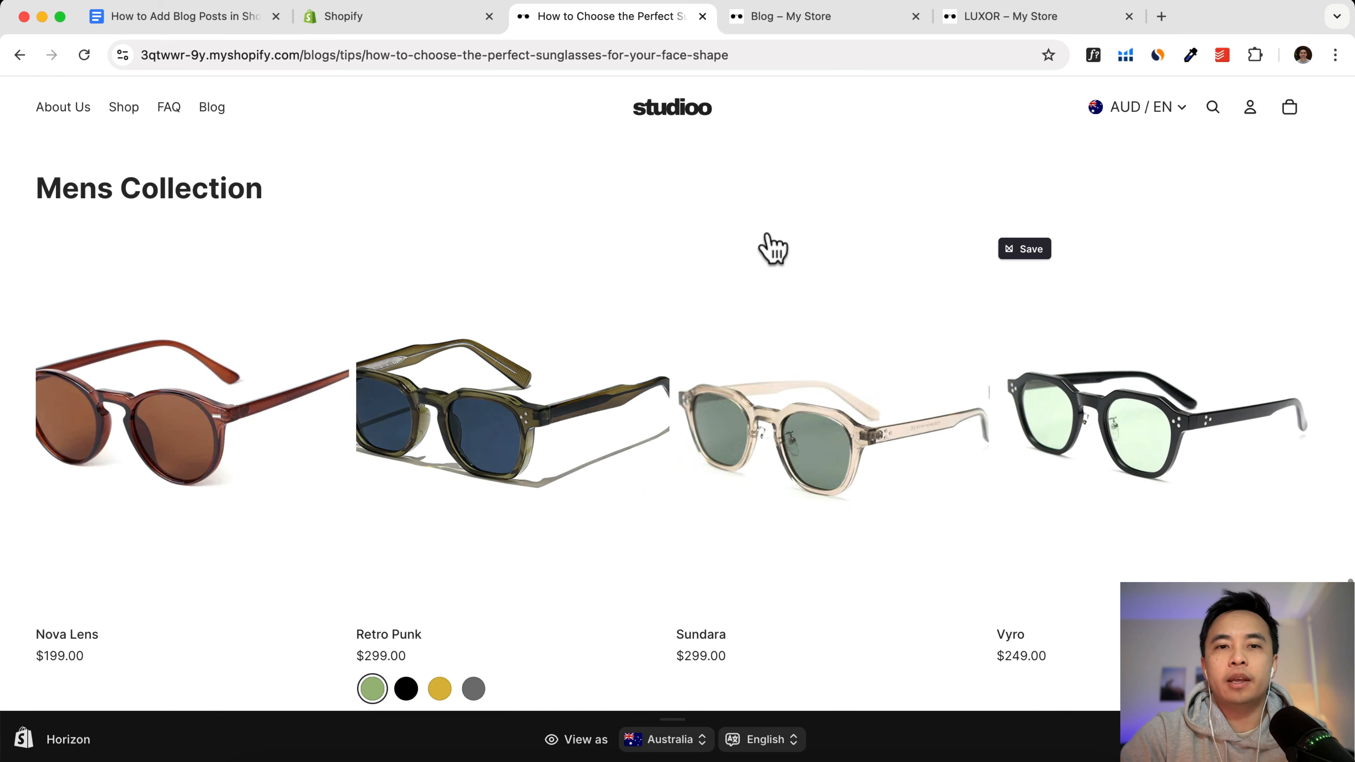
Step: Return to the storefront blog page, open the Why Polarized Sunglasses post, and check the product grid below its article
{"action": "left_click", "coordinate": [19, 55]}
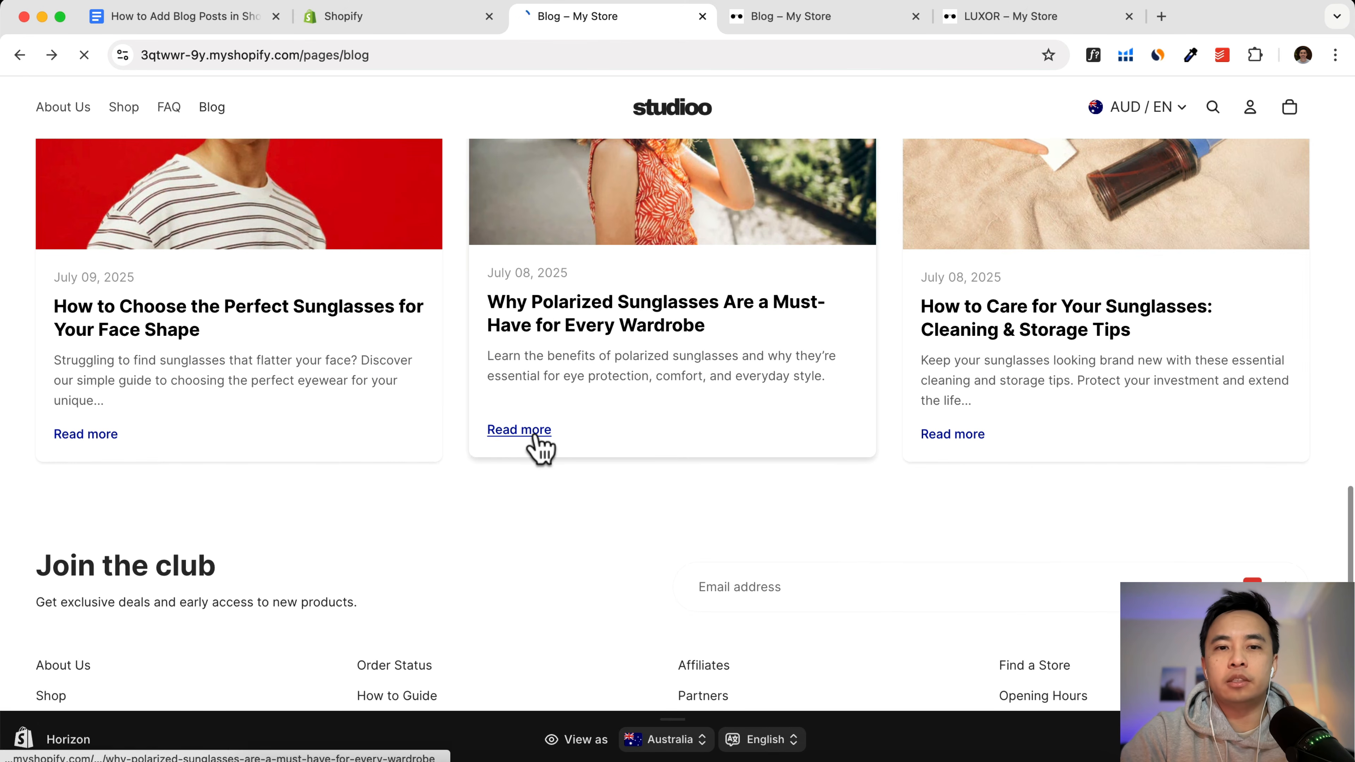
{"action": "left_click", "coordinate": [531, 435]}
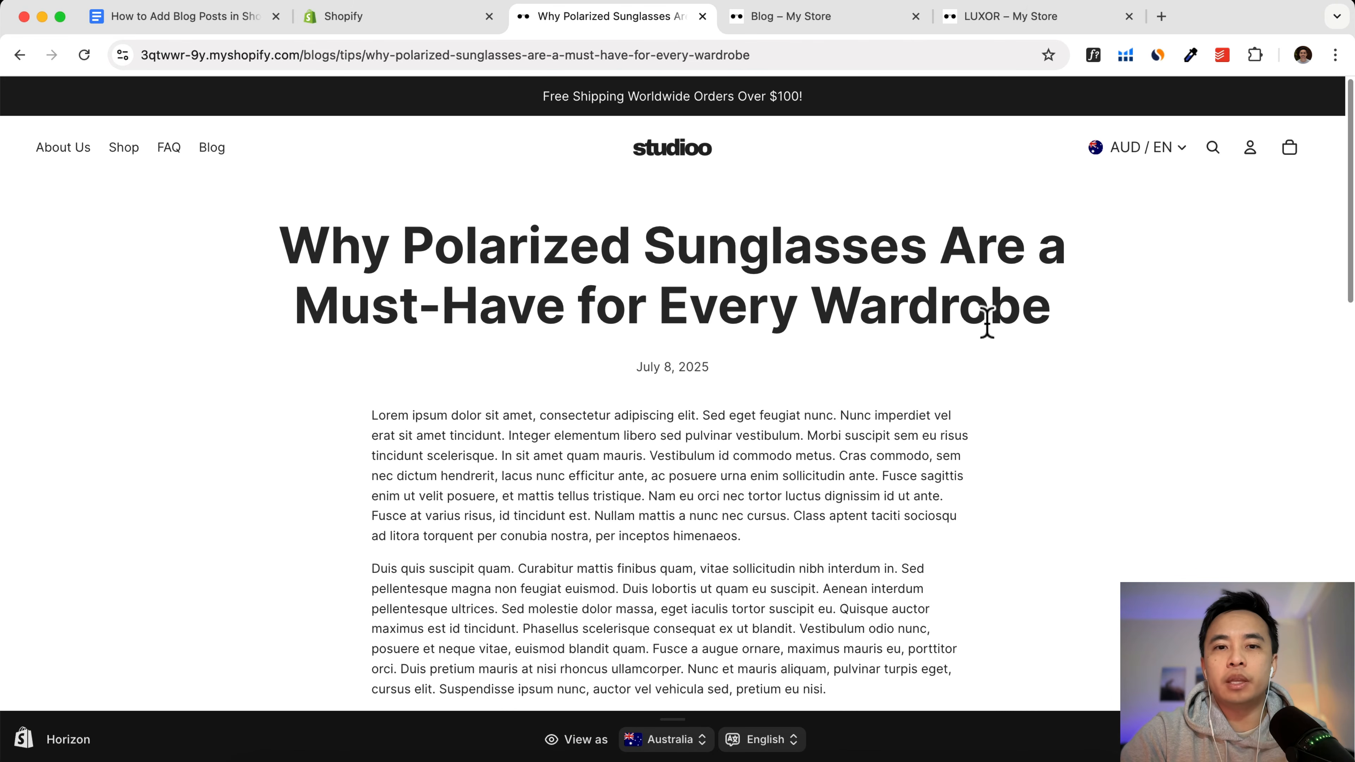
{"action": "scroll", "coordinate": [892, 339], "scroll_direction": "down", "scroll_amount": 15}
{"action": "scroll", "coordinate": [891, 341], "scroll_direction": "up", "scroll_amount": 6}
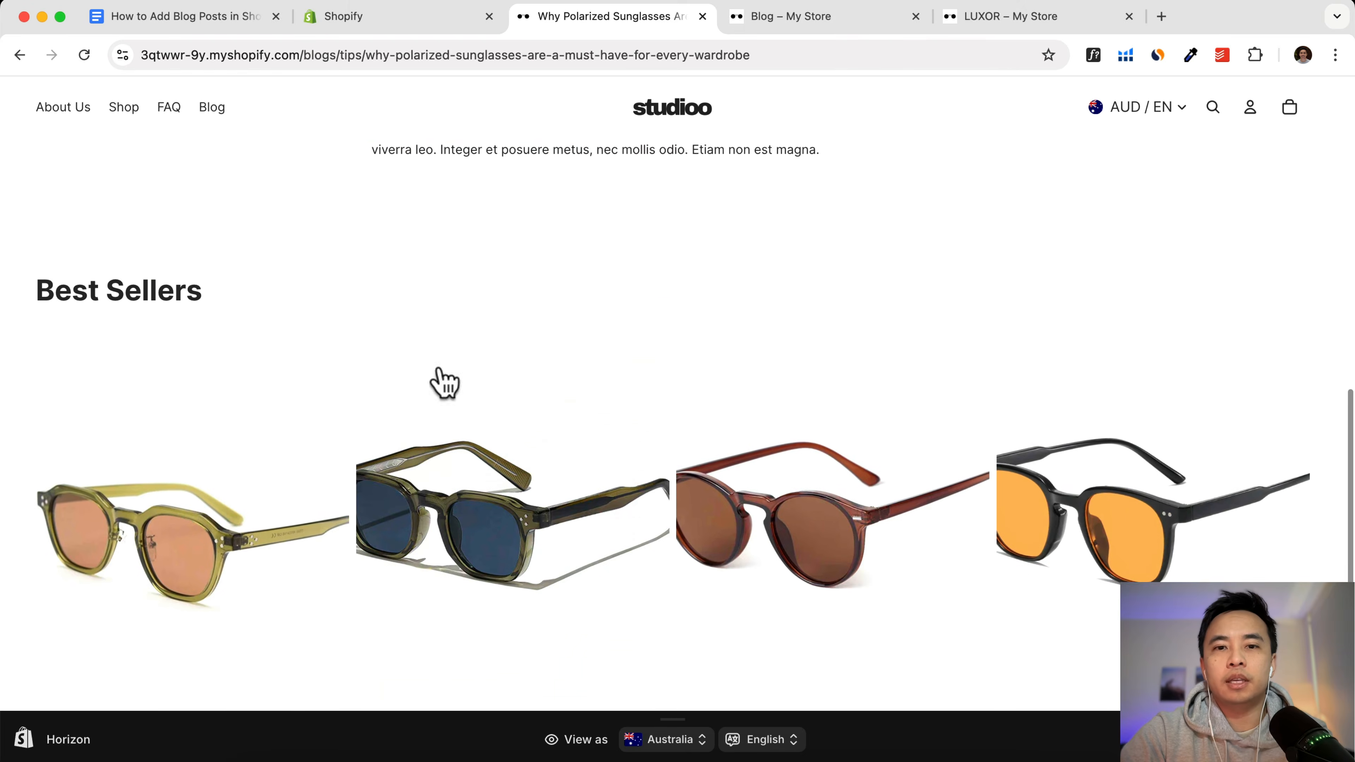
{"action": "scroll", "coordinate": [1049, 385], "scroll_direction": "up", "scroll_amount": 10}
{"action": "scroll", "coordinate": [780, 393], "scroll_direction": "down", "scroll_amount": 8}
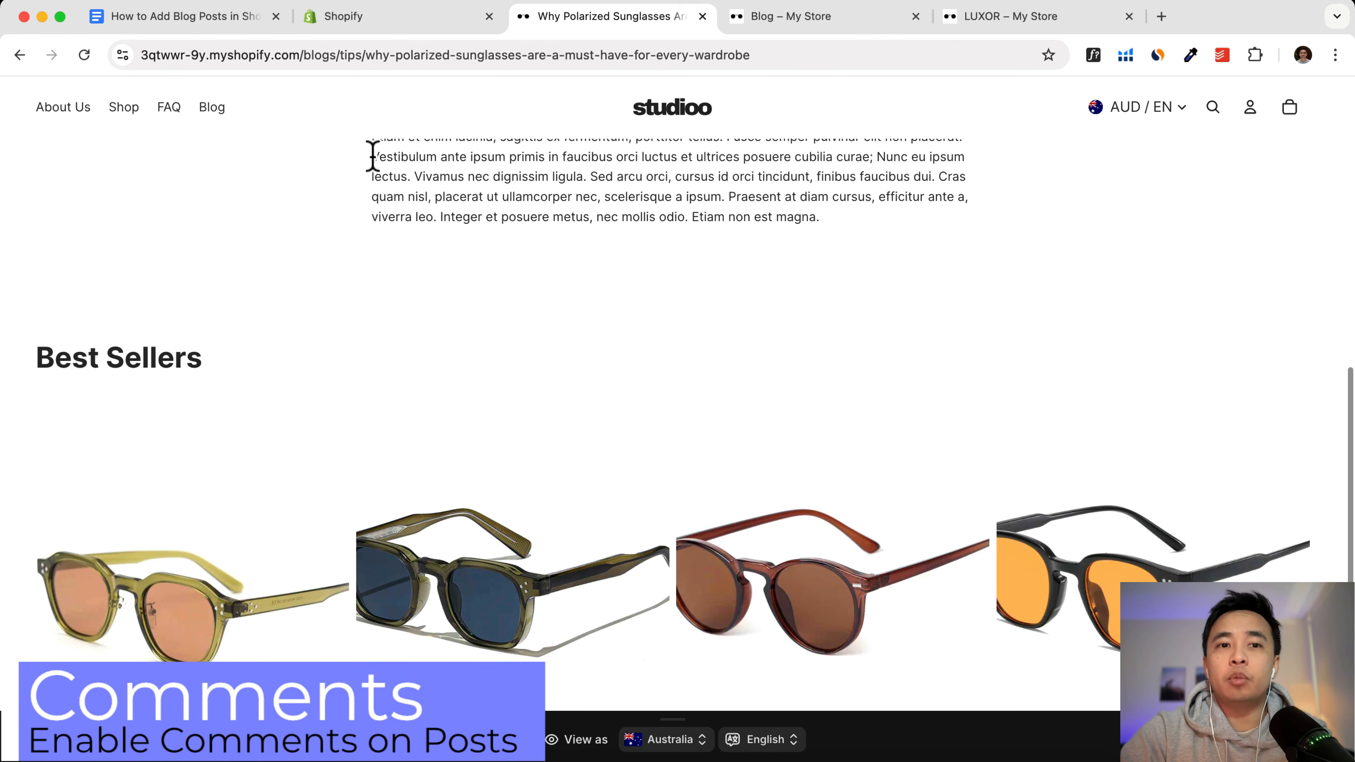
{"action": "left_click_drag", "start_coordinate": [372, 156], "coordinate": [880, 197]}
Step: In the Shopify admin's blog management, set the News blog's comments to Allowed, pending moderation, and save
{"action": "left_click", "coordinate": [416, 27]}
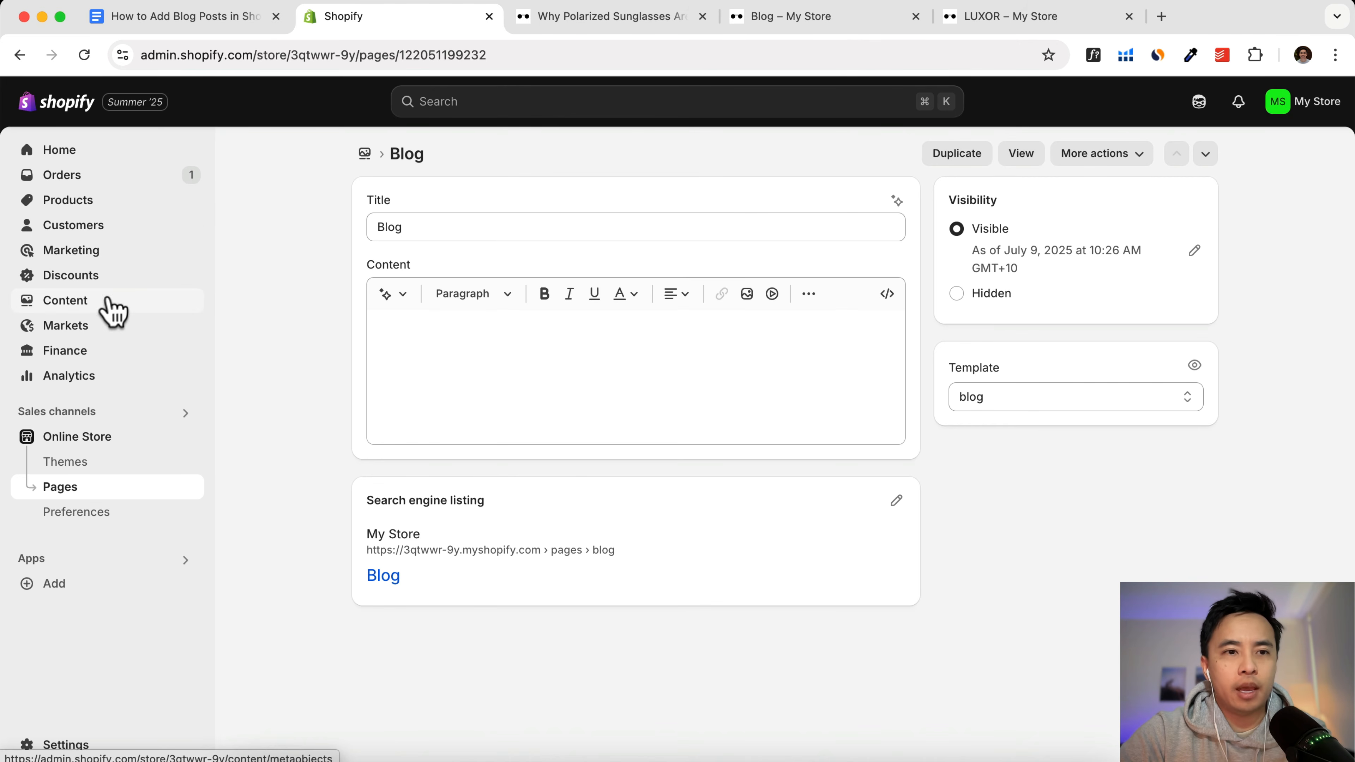
{"action": "left_click", "coordinate": [60, 304]}
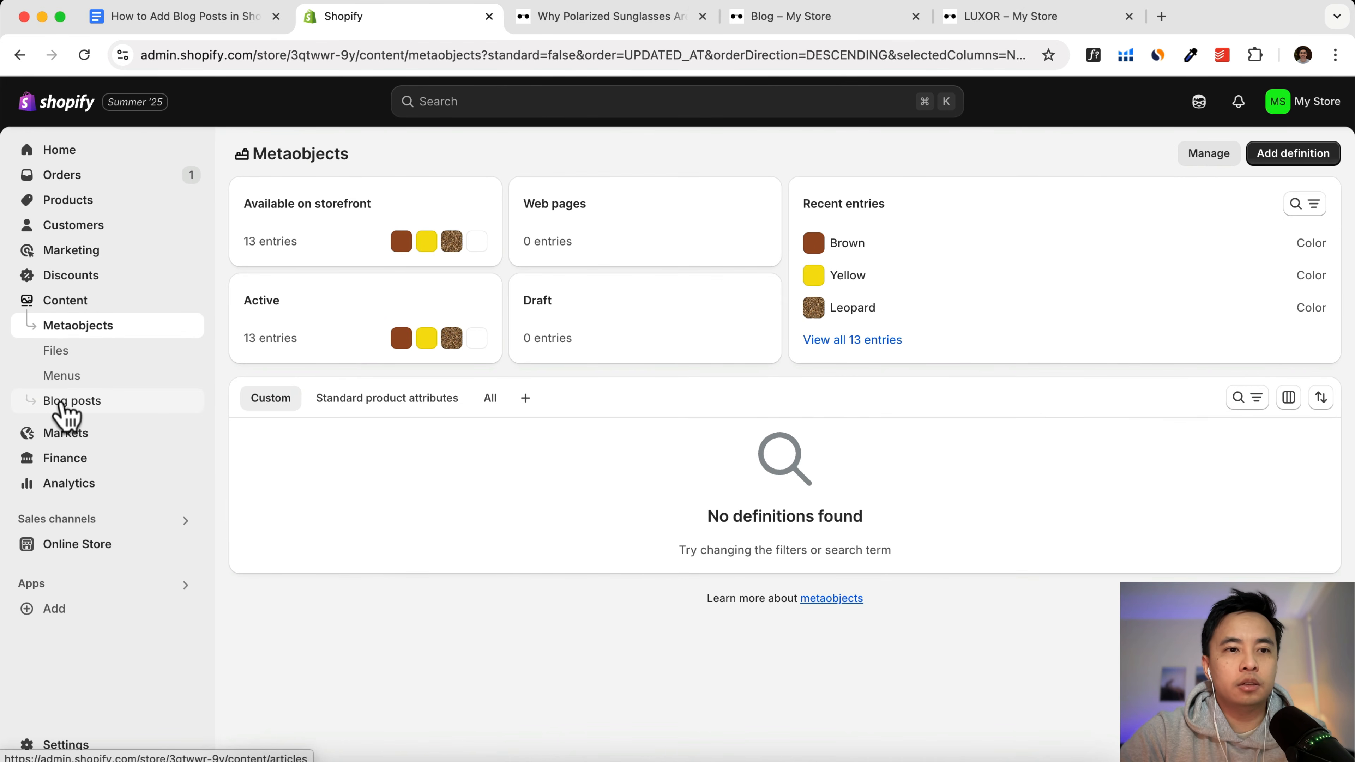
{"action": "left_click", "coordinate": [64, 405]}
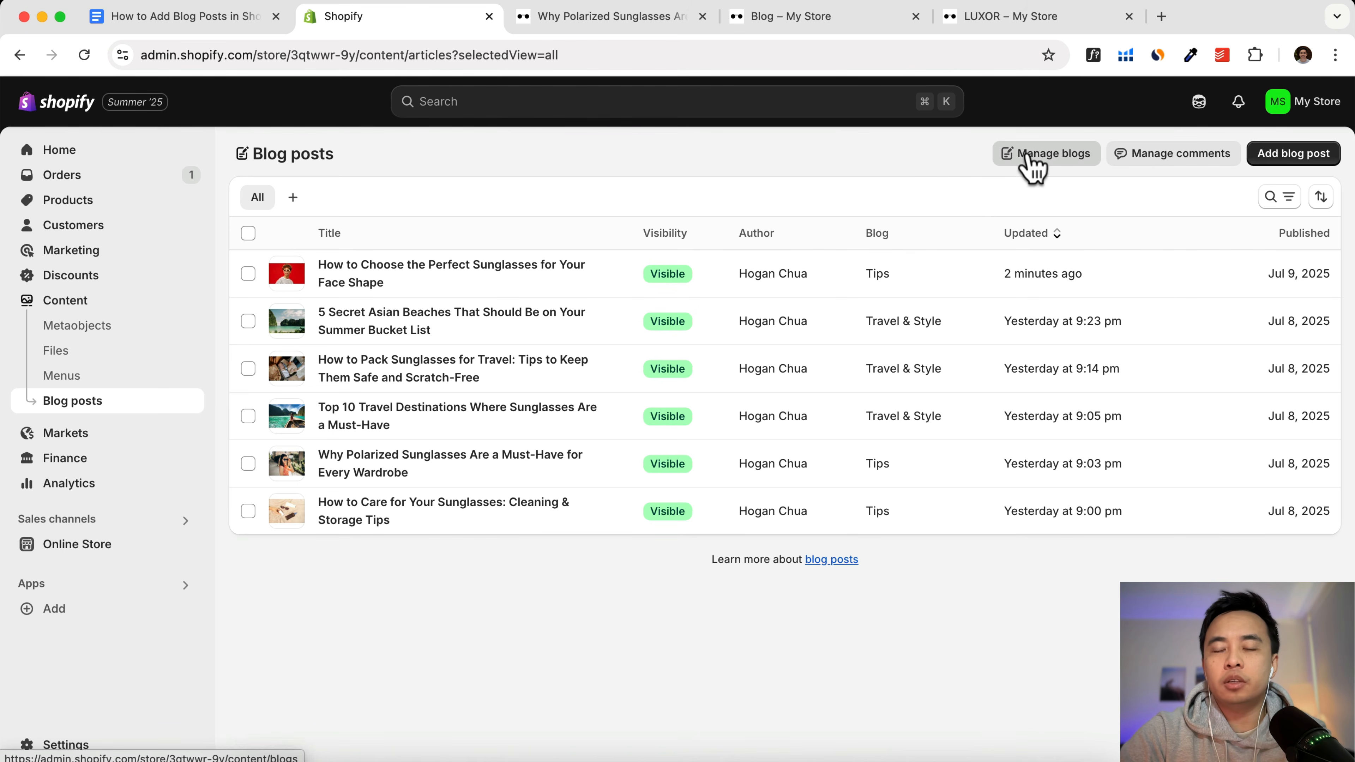
{"action": "left_click", "coordinate": [1034, 169]}
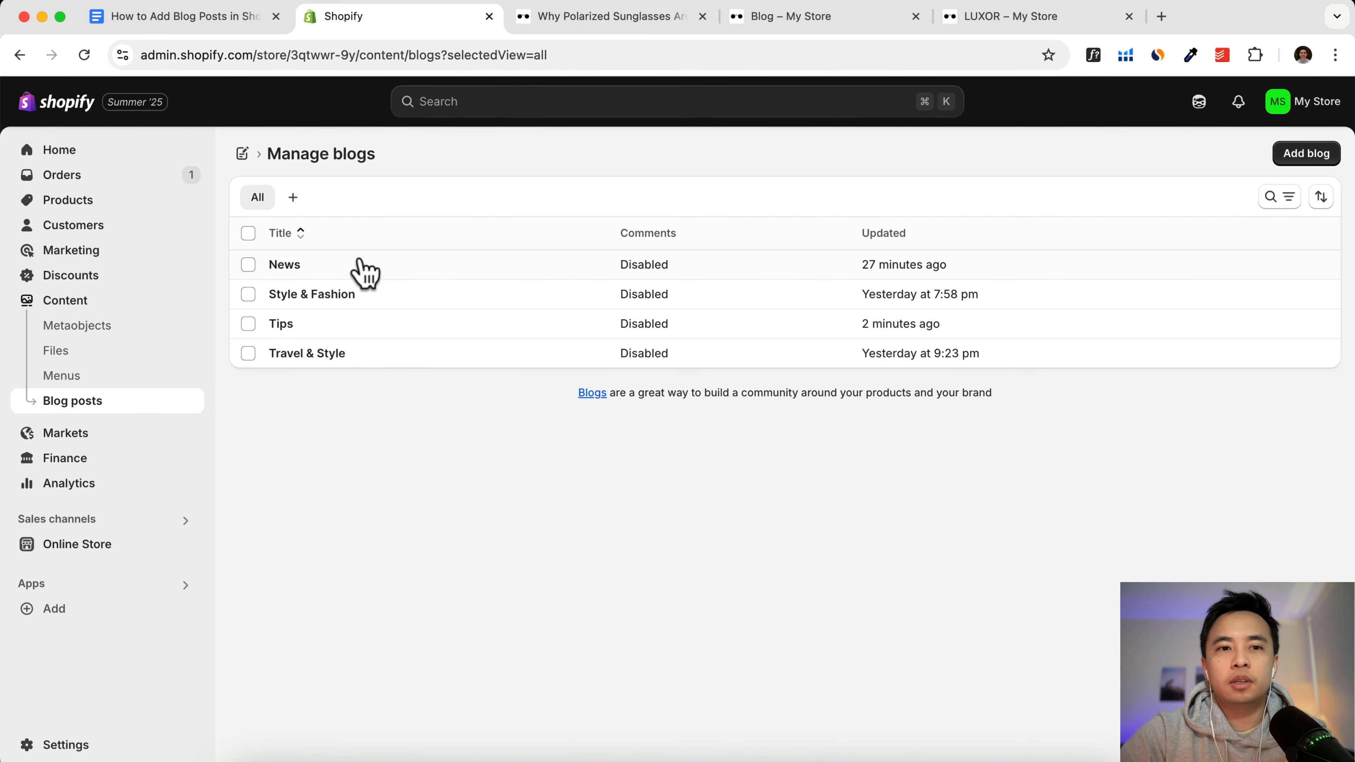
{"action": "left_click", "coordinate": [248, 265]}
{"action": "left_click", "coordinate": [281, 267]}
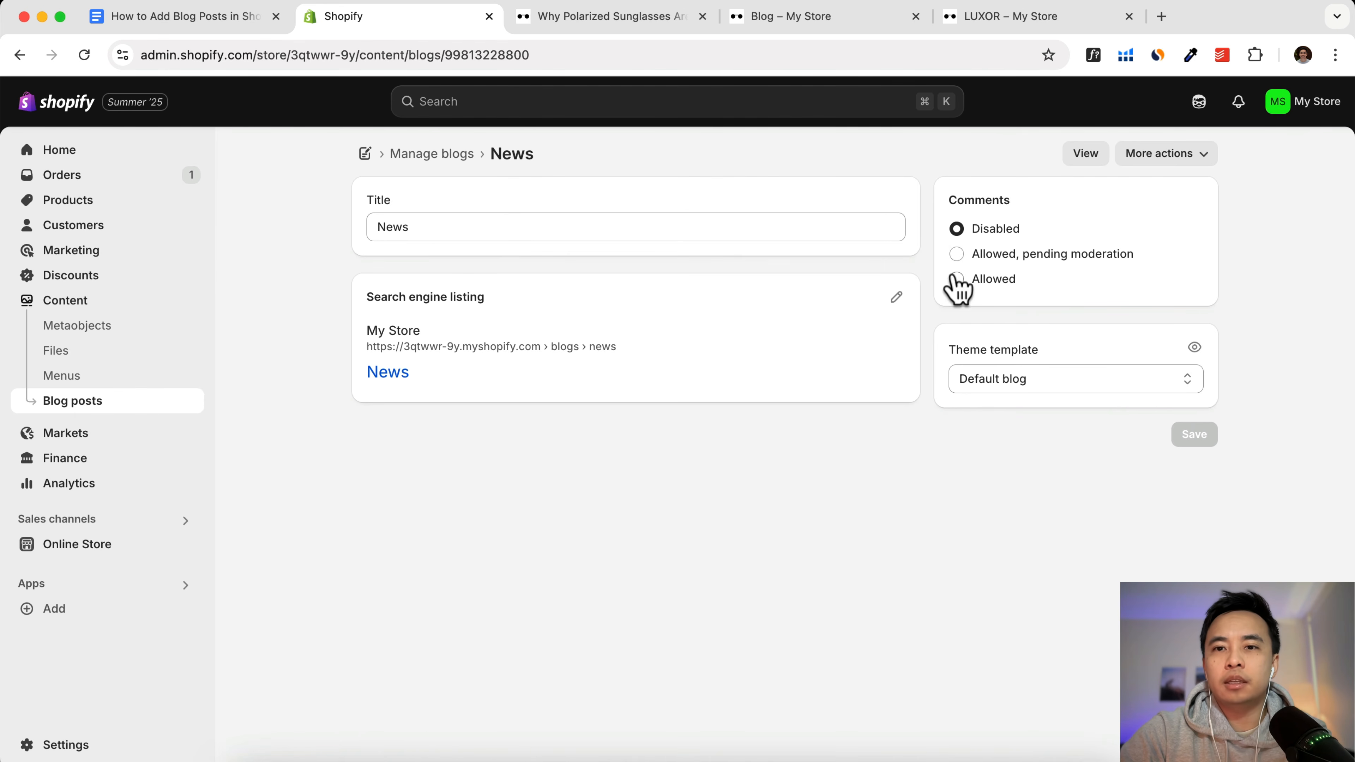
{"action": "left_click", "coordinate": [956, 254]}
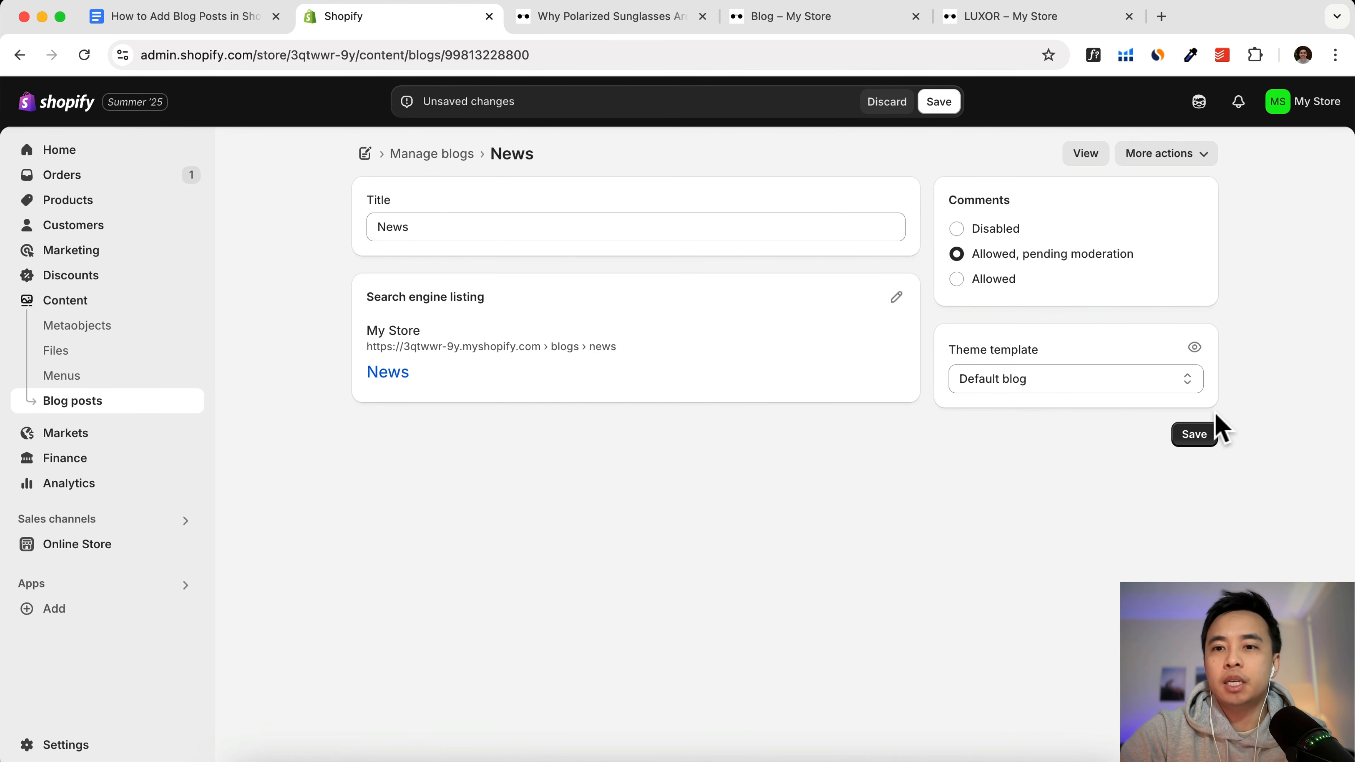
{"action": "left_click", "coordinate": [1207, 431]}
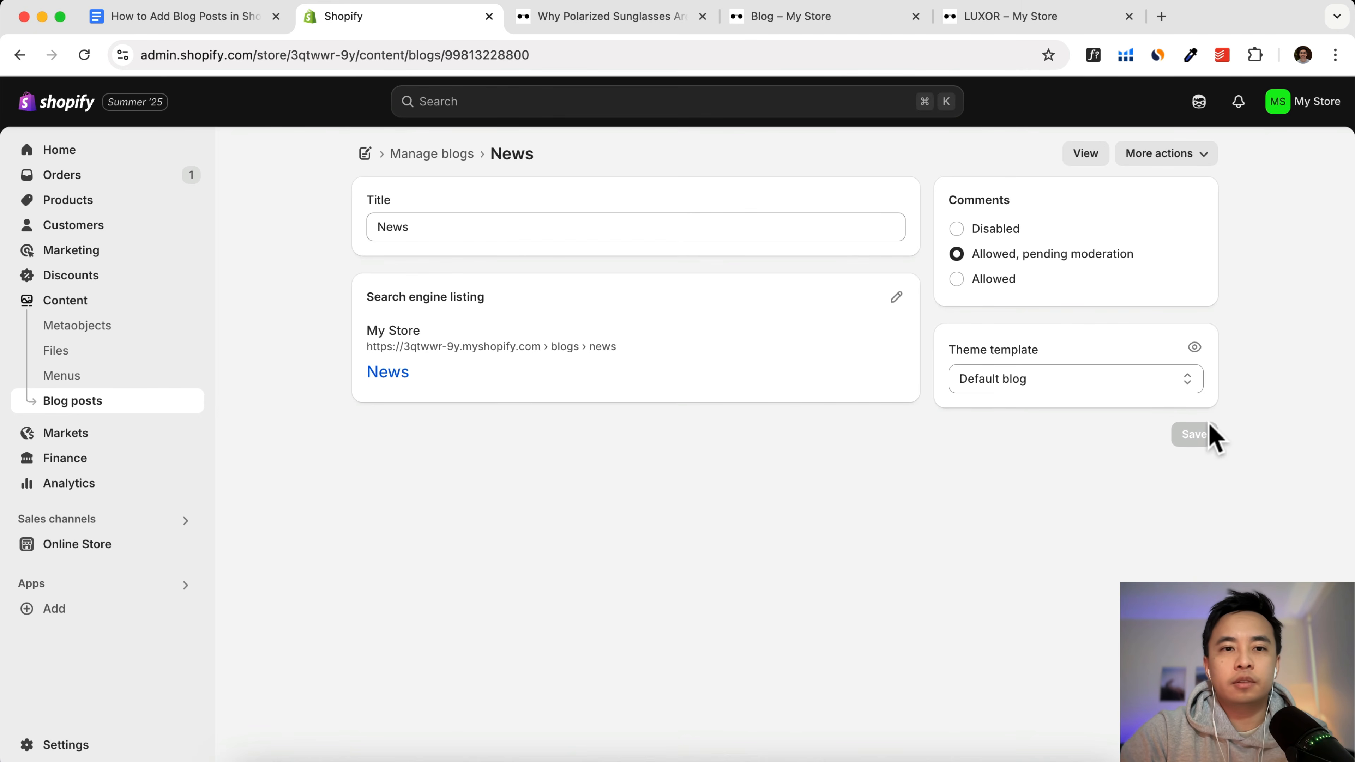
Step: Open the Travel & Style blog, set its comments to Allowed, pending moderation, and save
{"action": "left_click", "coordinate": [88, 402]}
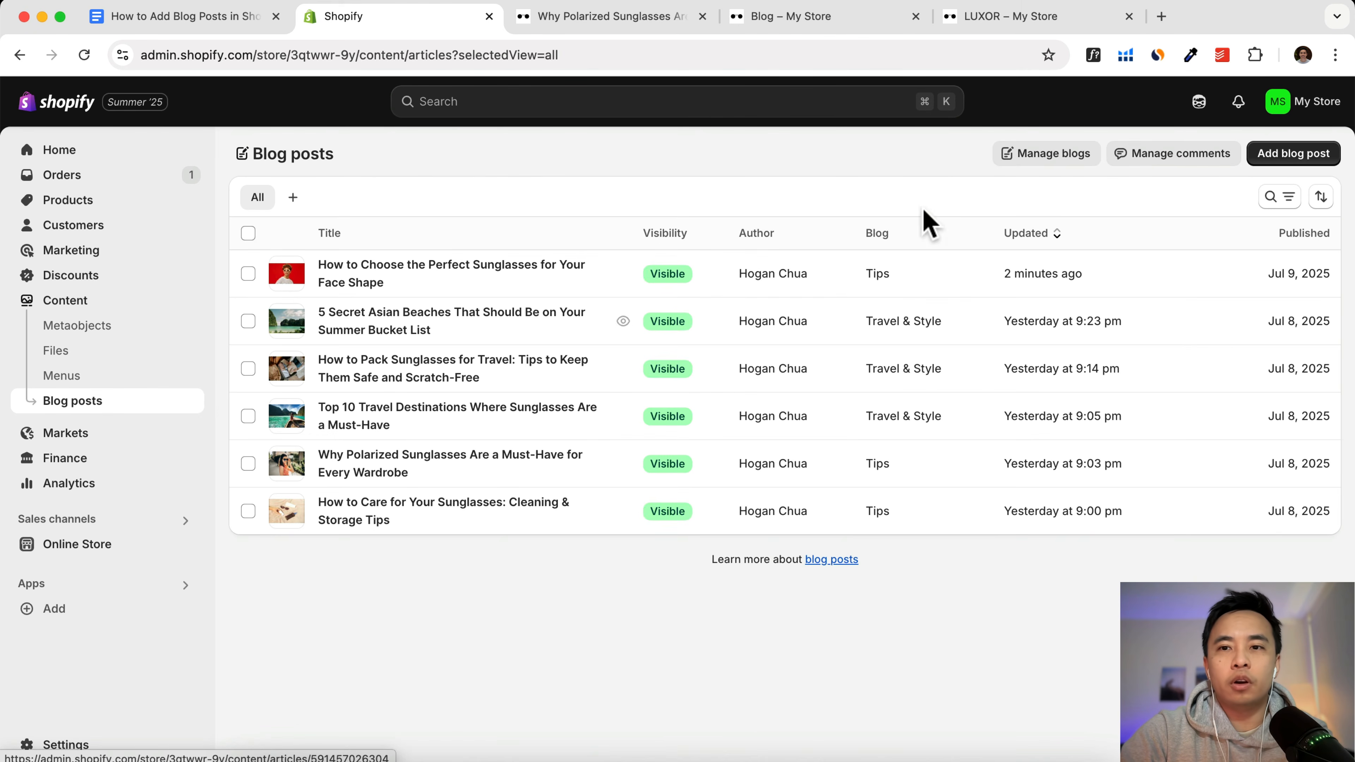
{"action": "left_click", "coordinate": [1048, 155]}
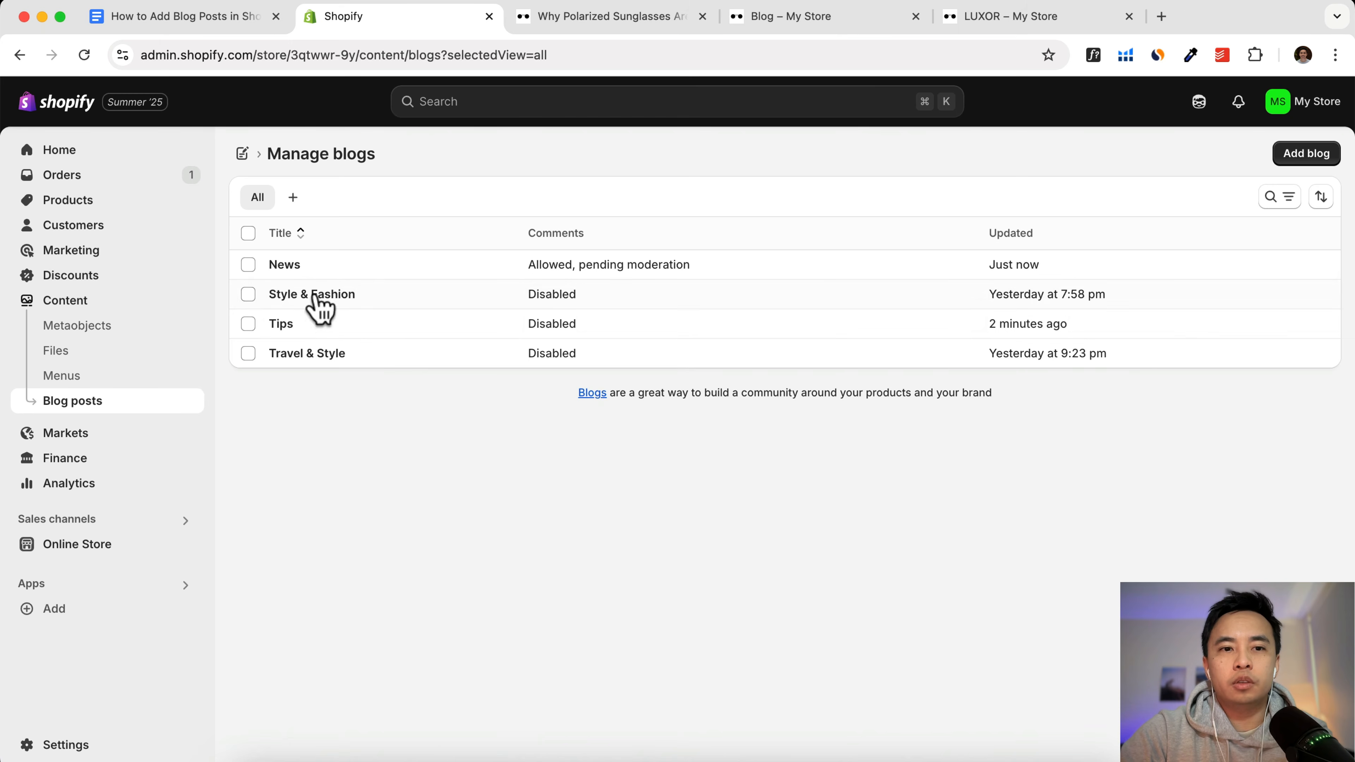
{"action": "left_click", "coordinate": [308, 353]}
Step: Reload the Why Polarized Sunglasses post on the storefront and check the comment form below the article
{"action": "left_click", "coordinate": [592, 16]}
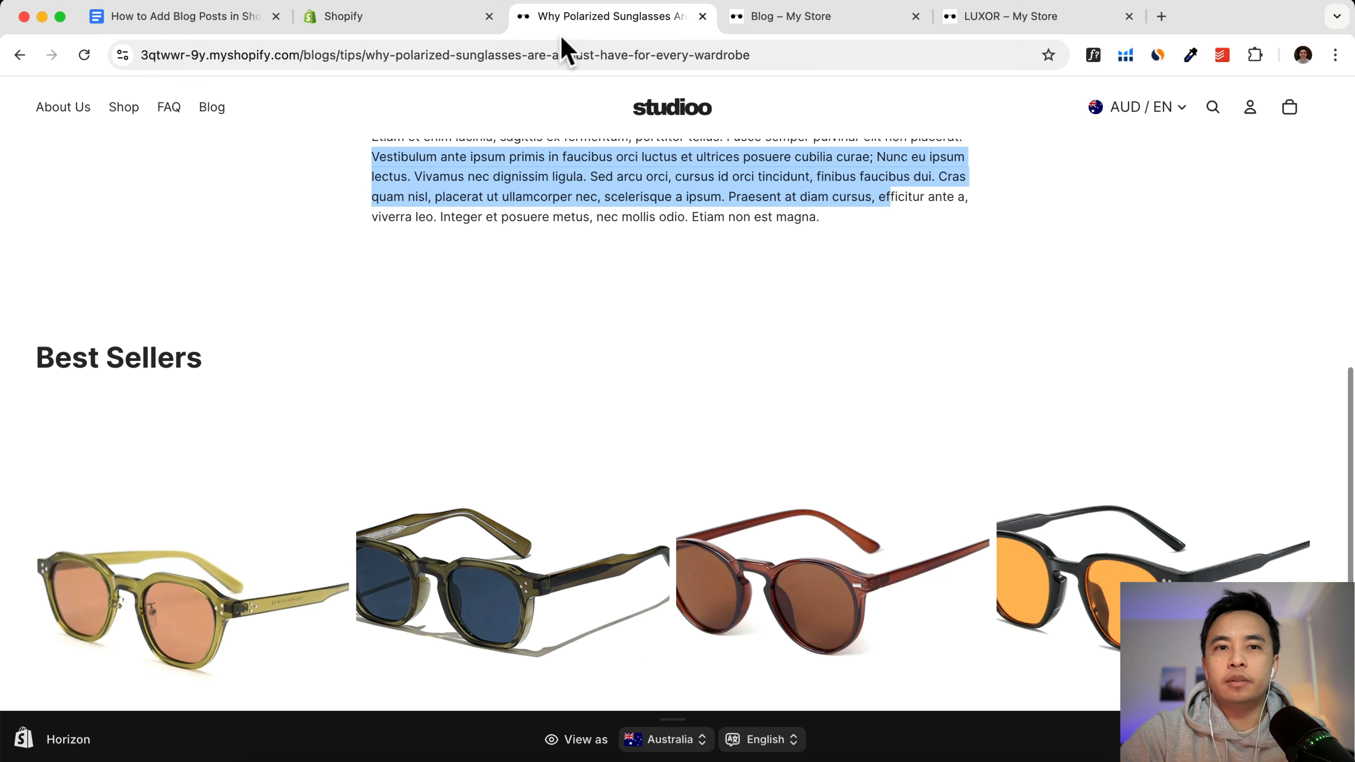
{"action": "left_click", "coordinate": [84, 55]}
{"action": "scroll", "coordinate": [1022, 326], "scroll_direction": "down", "scroll_amount": 5}
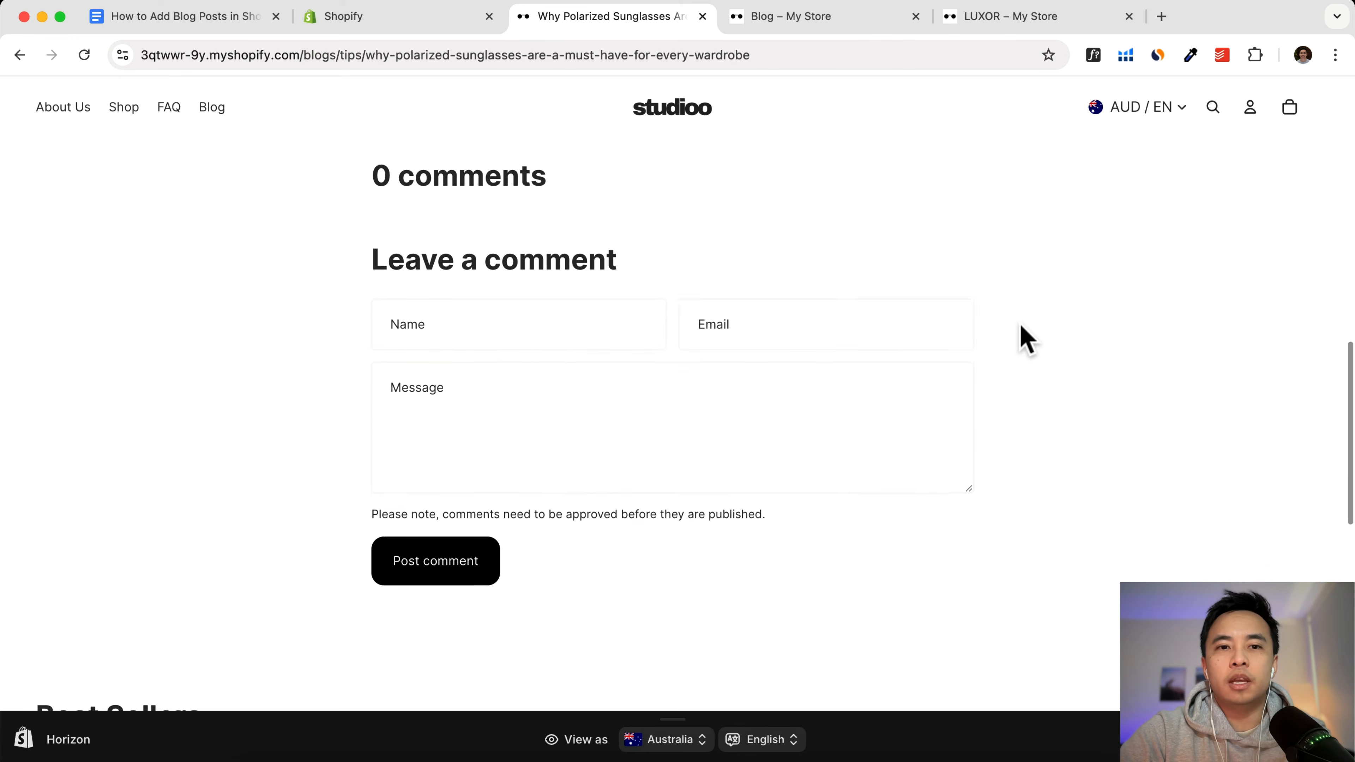
{"action": "scroll", "coordinate": [680, 320], "scroll_direction": "up", "scroll_amount": 6}
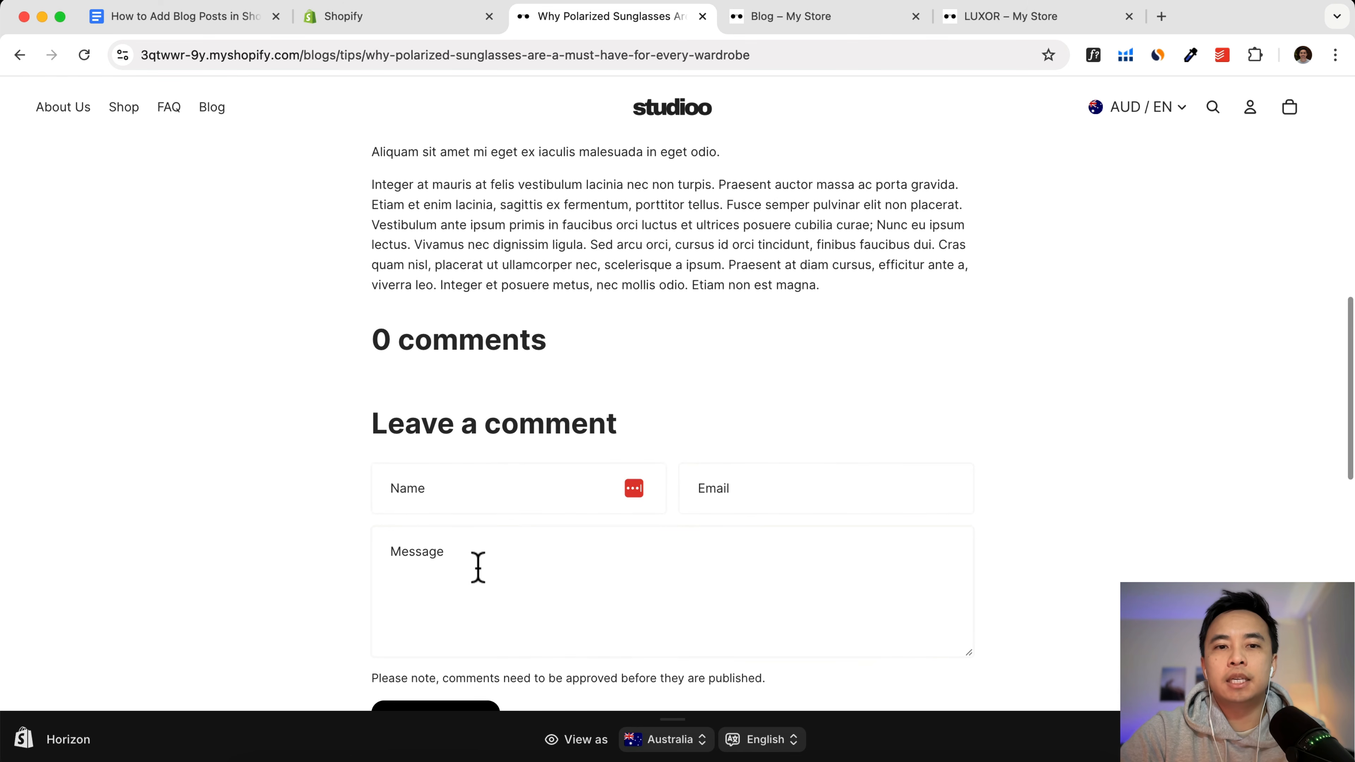
{"action": "scroll", "coordinate": [496, 368], "scroll_direction": "up", "scroll_amount": 15}
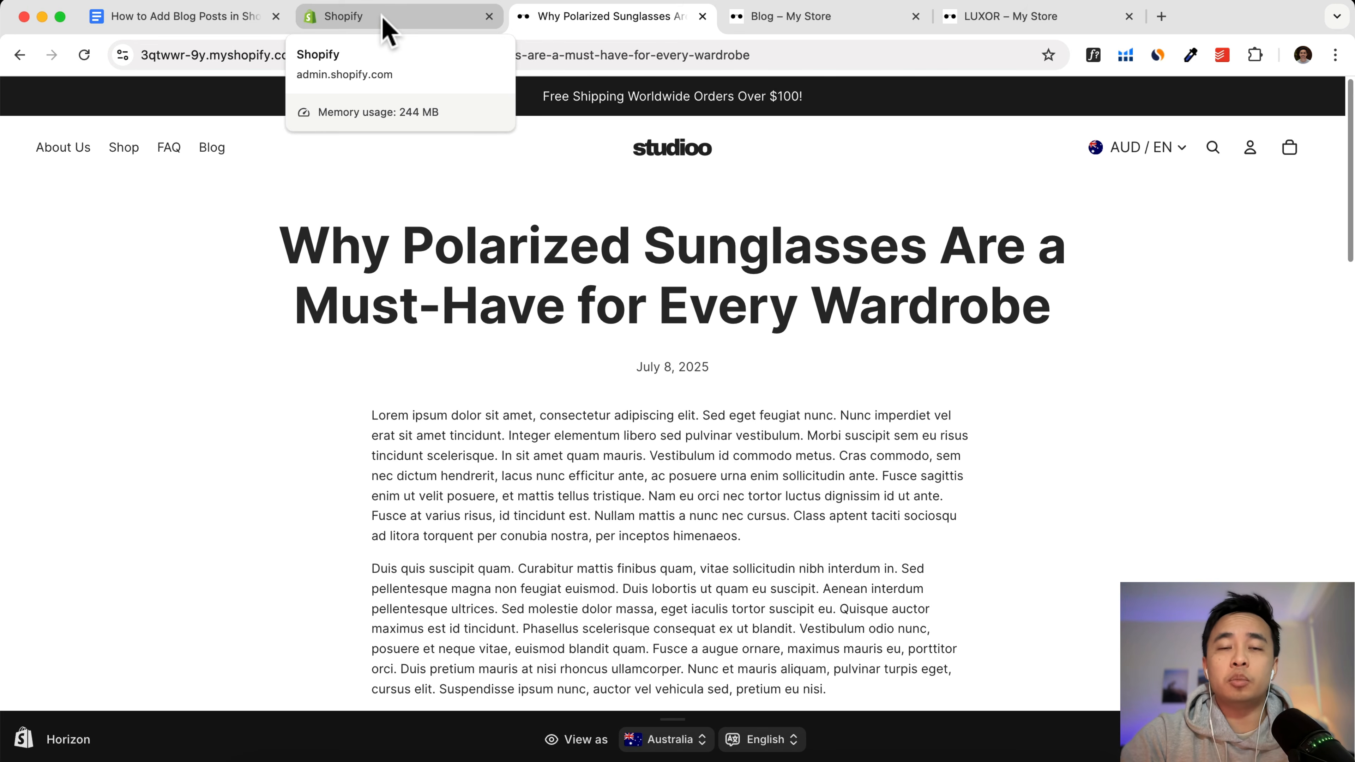
Step: Open the Horizon theme editor from the Shopify admin and bring up the list of blog post templates
{"action": "left_click", "coordinate": [433, 23]}
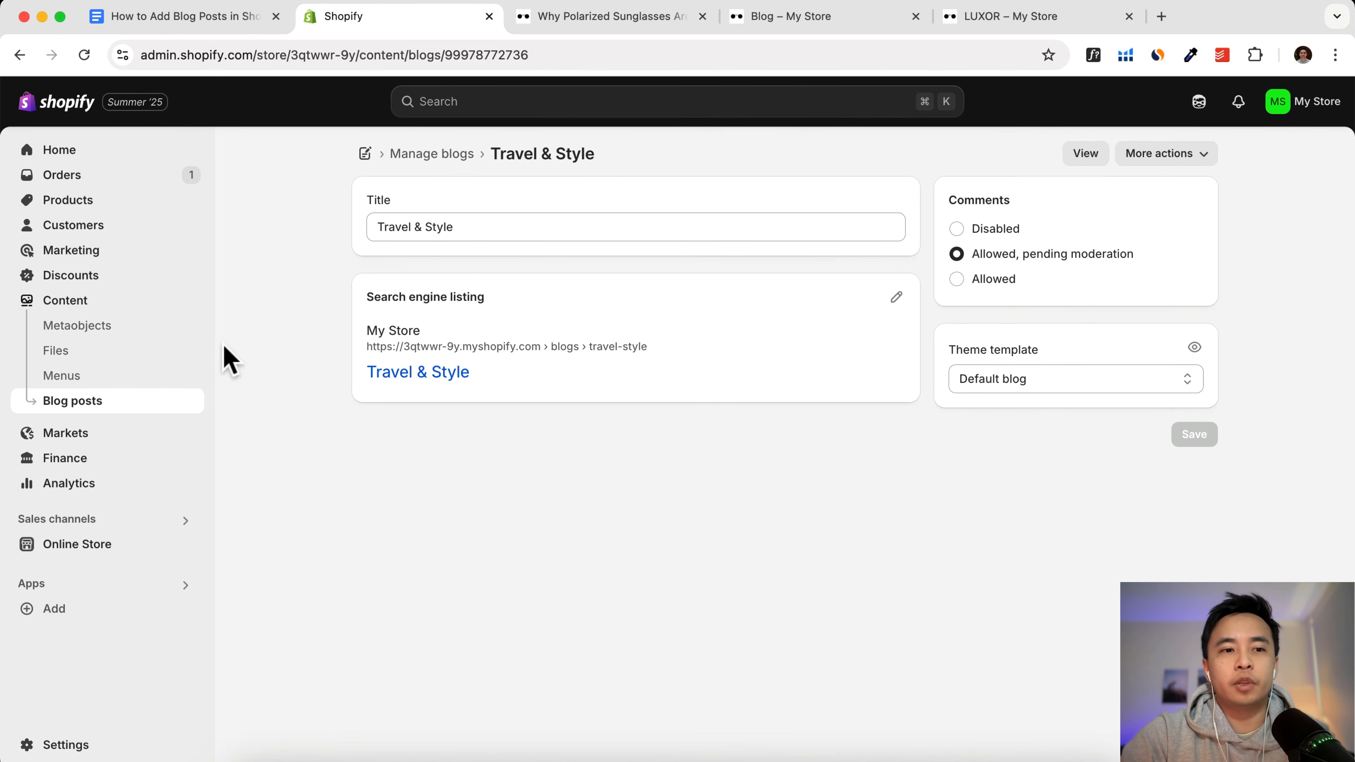
{"action": "left_click", "coordinate": [80, 546]}
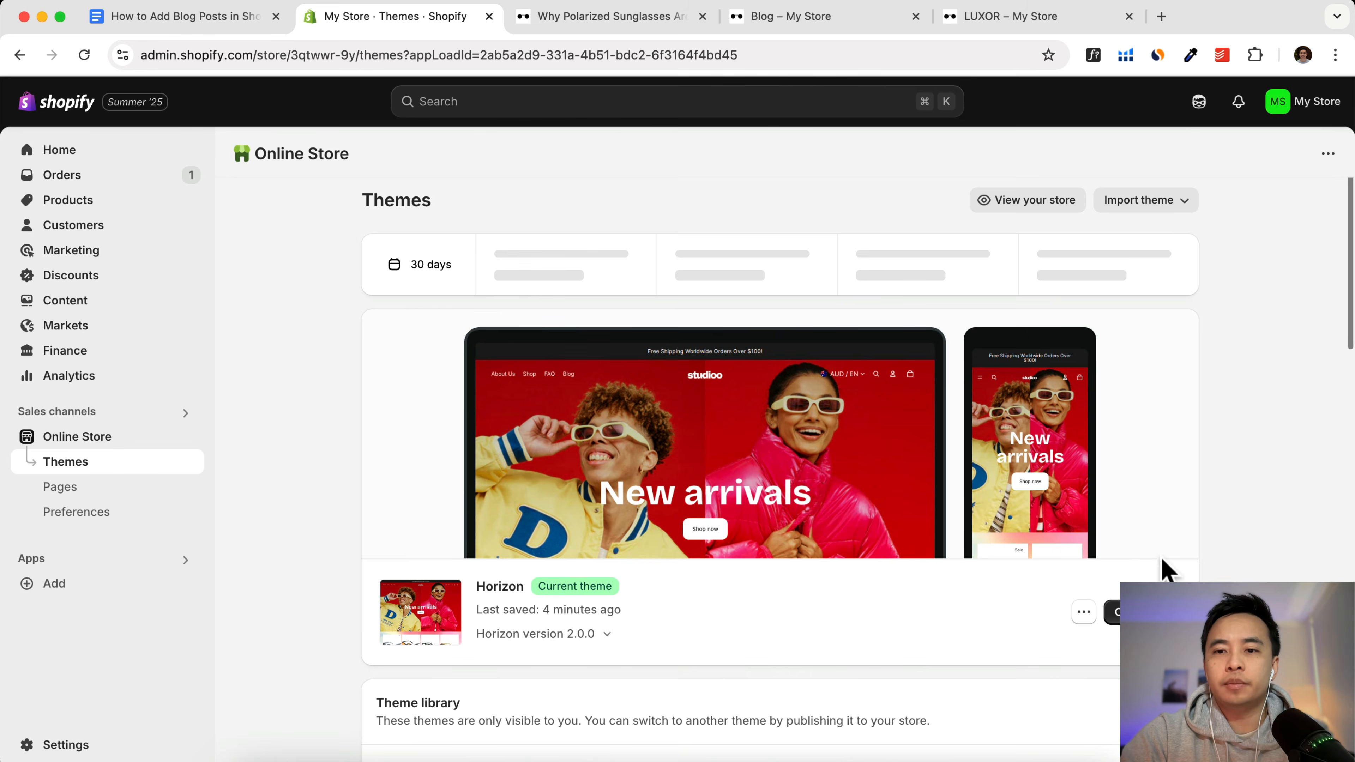
{"action": "left_click", "coordinate": [1114, 612]}
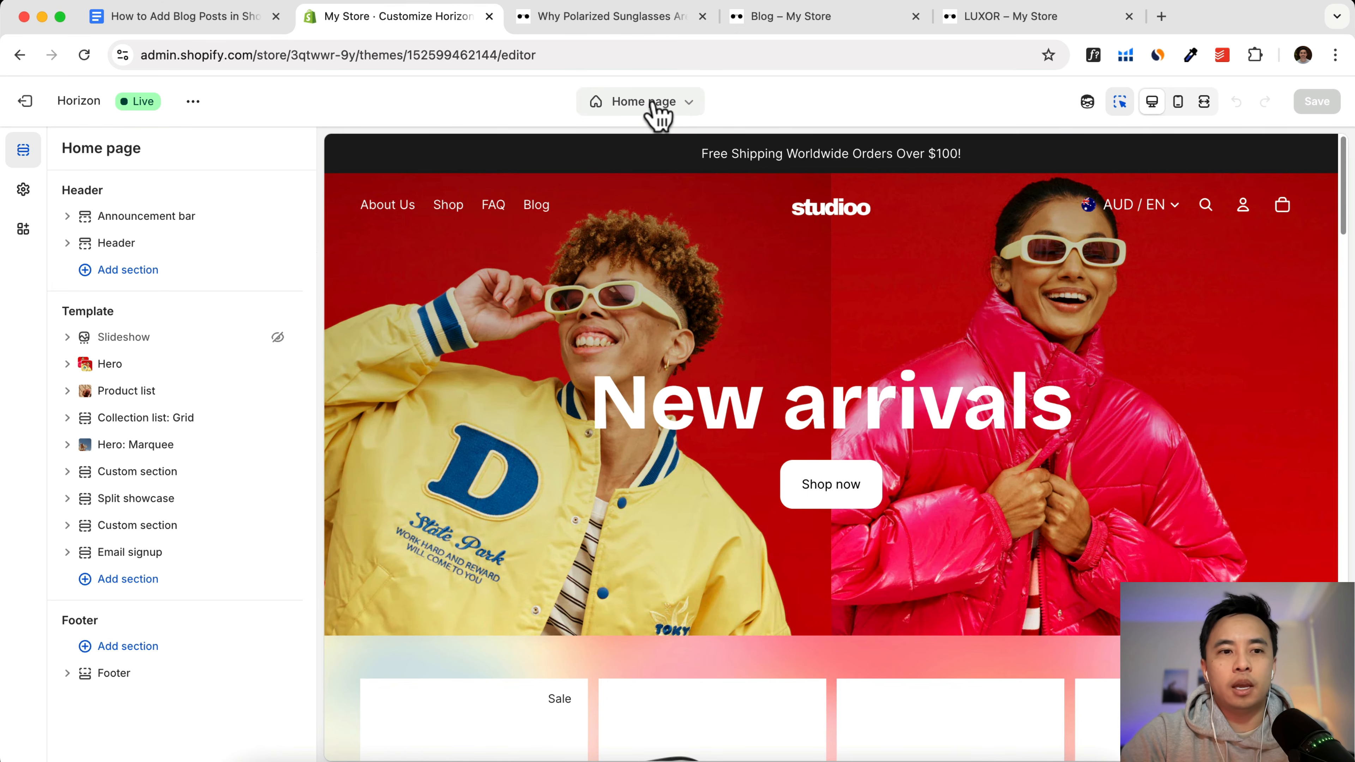
{"action": "left_click", "coordinate": [660, 118]}
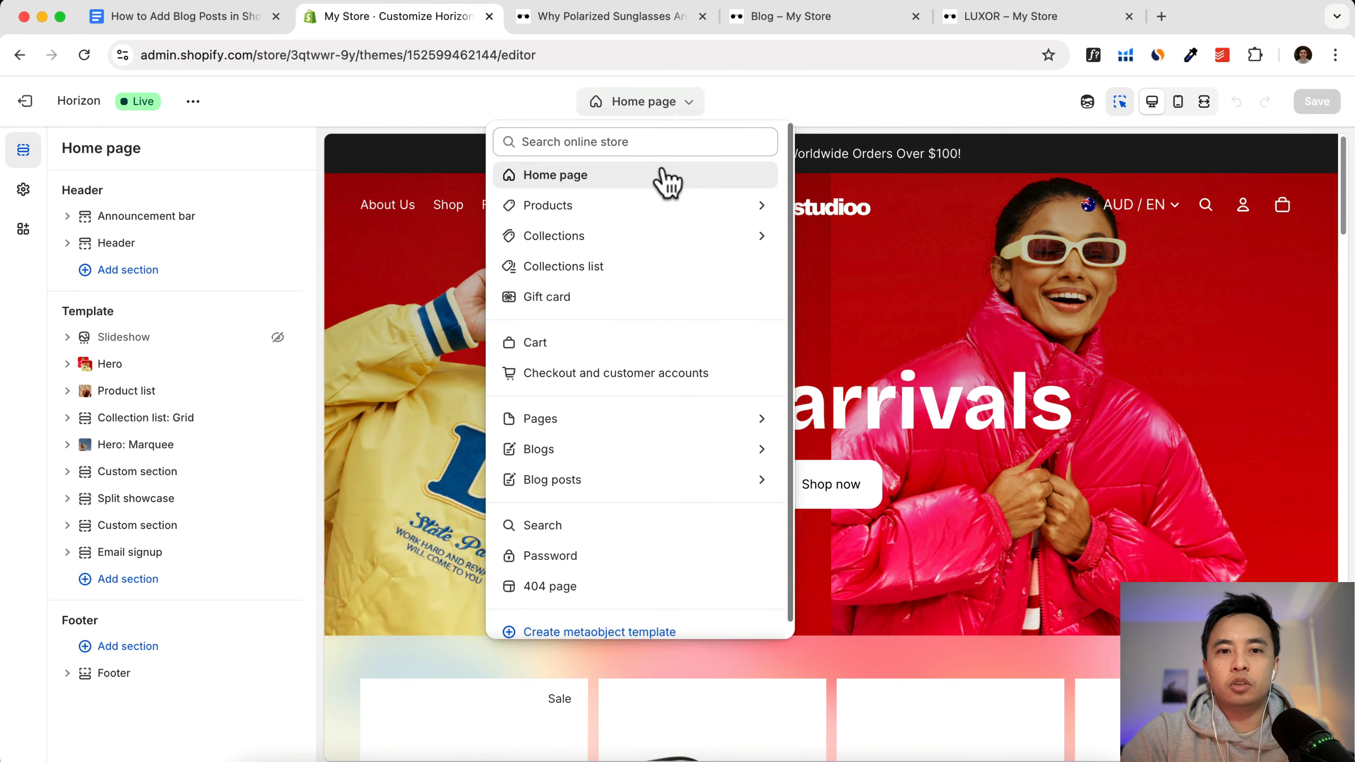
{"action": "left_click", "coordinate": [614, 484]}
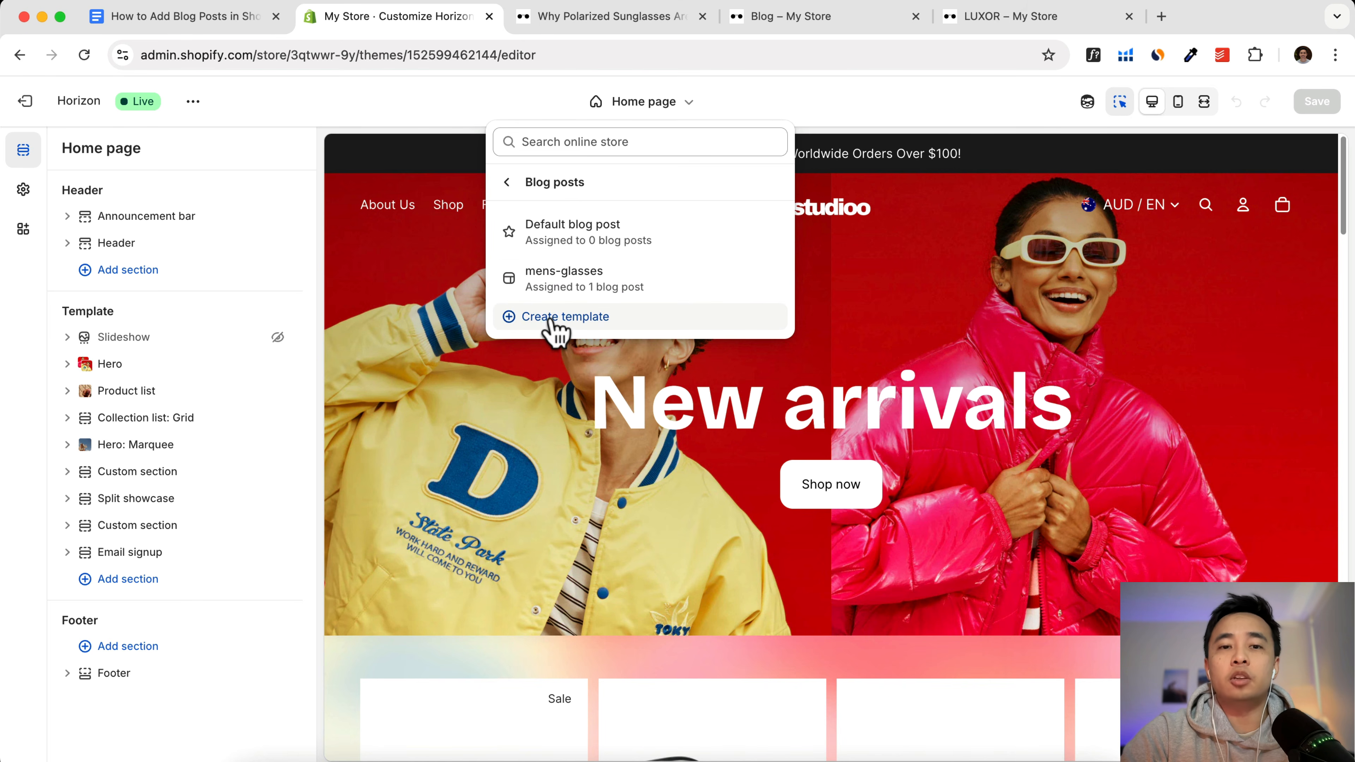
{"action": "left_click", "coordinate": [602, 21]}
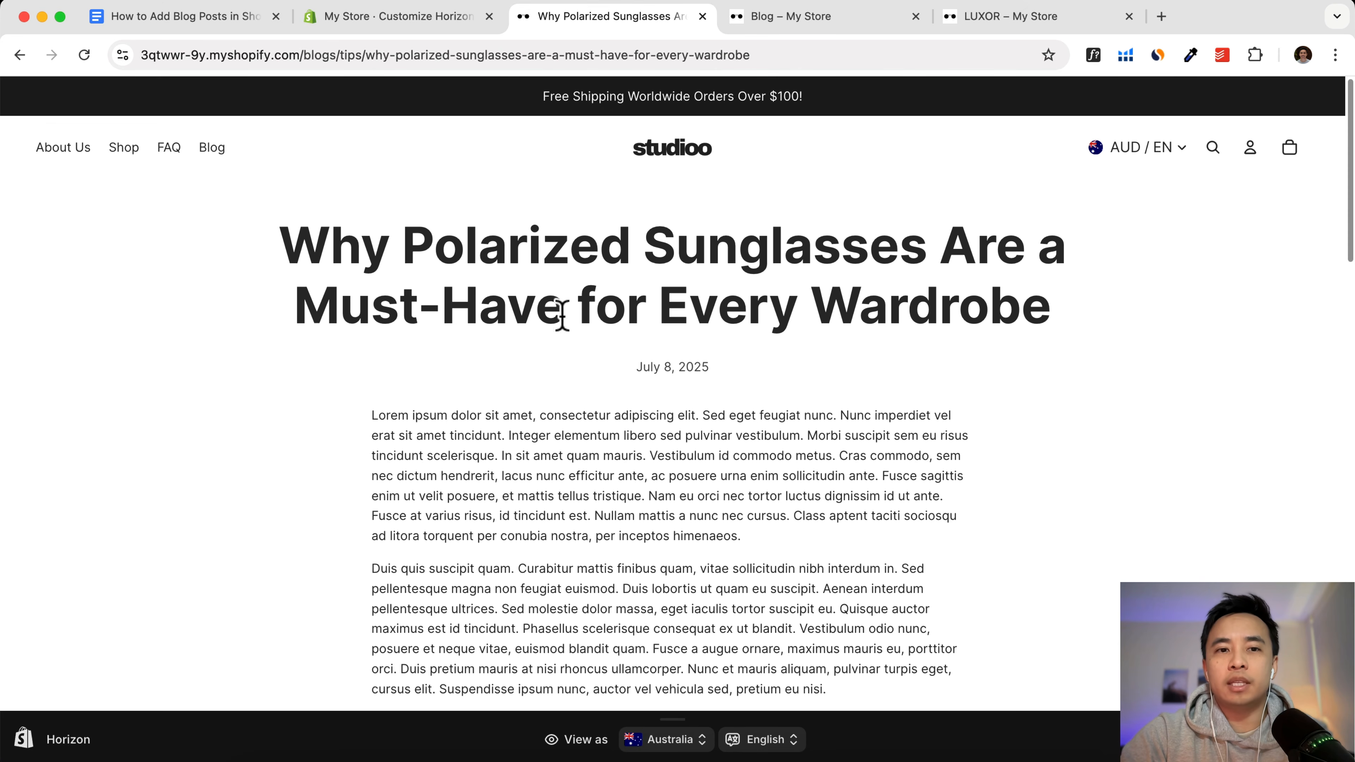
{"action": "left_click", "coordinate": [412, 19]}
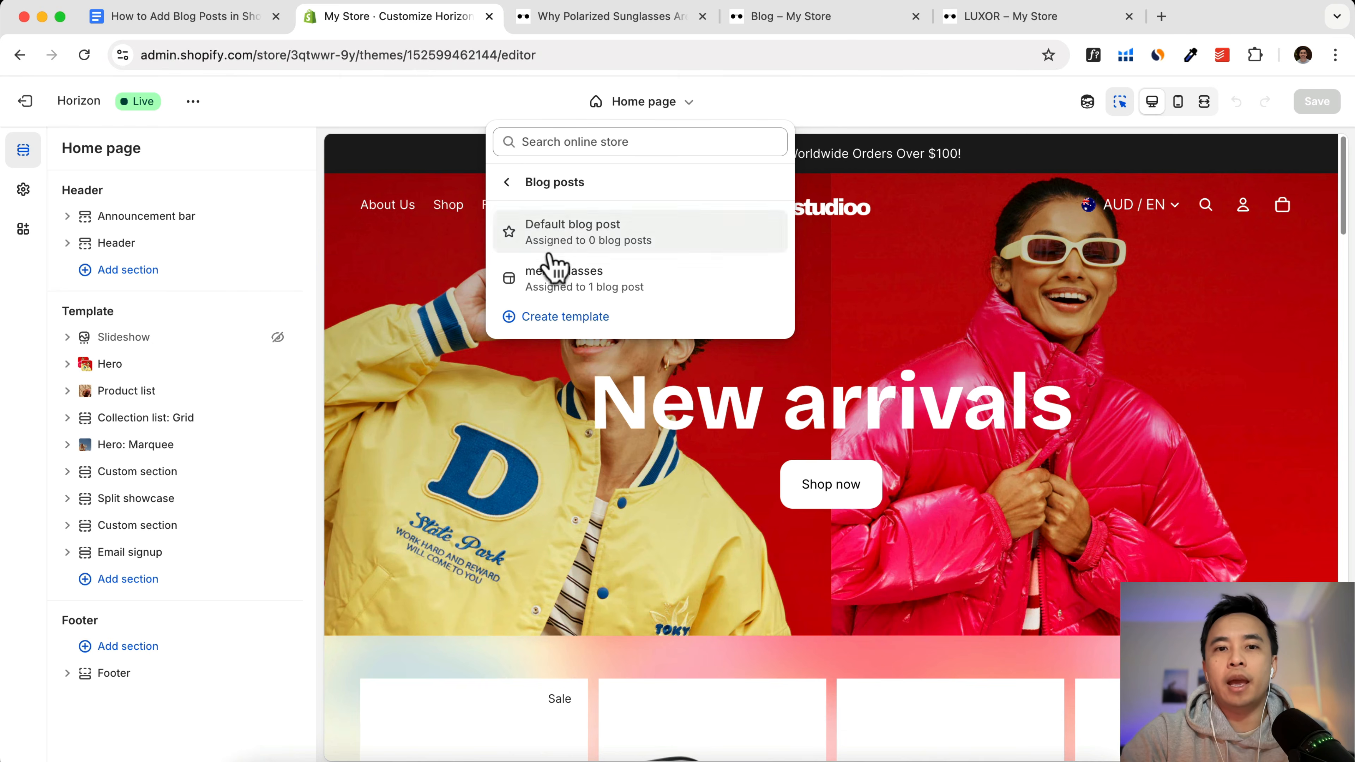
Step: Create a blog post template named "custom blog - post name" based on Default blog post
{"action": "left_click", "coordinate": [557, 318]}
{"action": "left_click", "coordinate": [503, 422]}
{"action": "type", "text": "cu"}
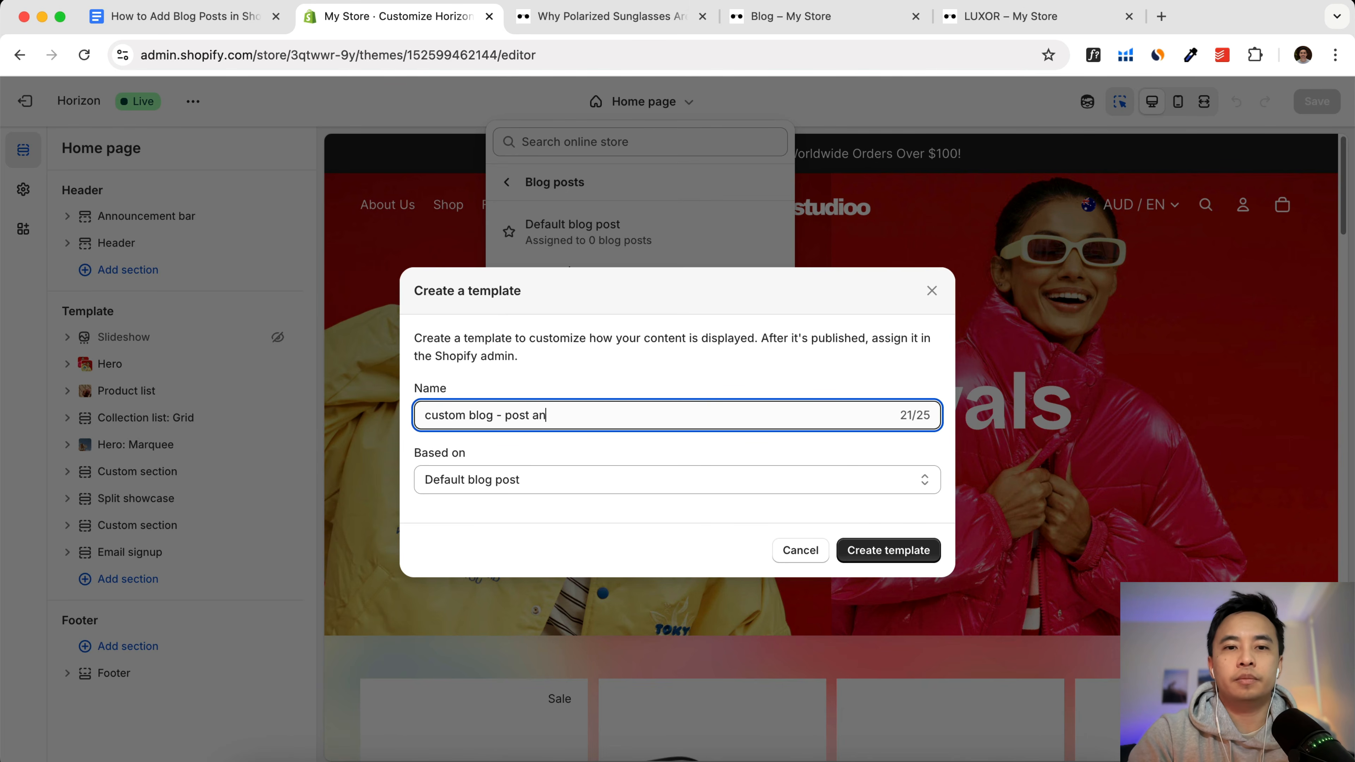
{"action": "type", "text": "stom blog - post name"}
{"action": "left_click", "coordinate": [927, 553]}
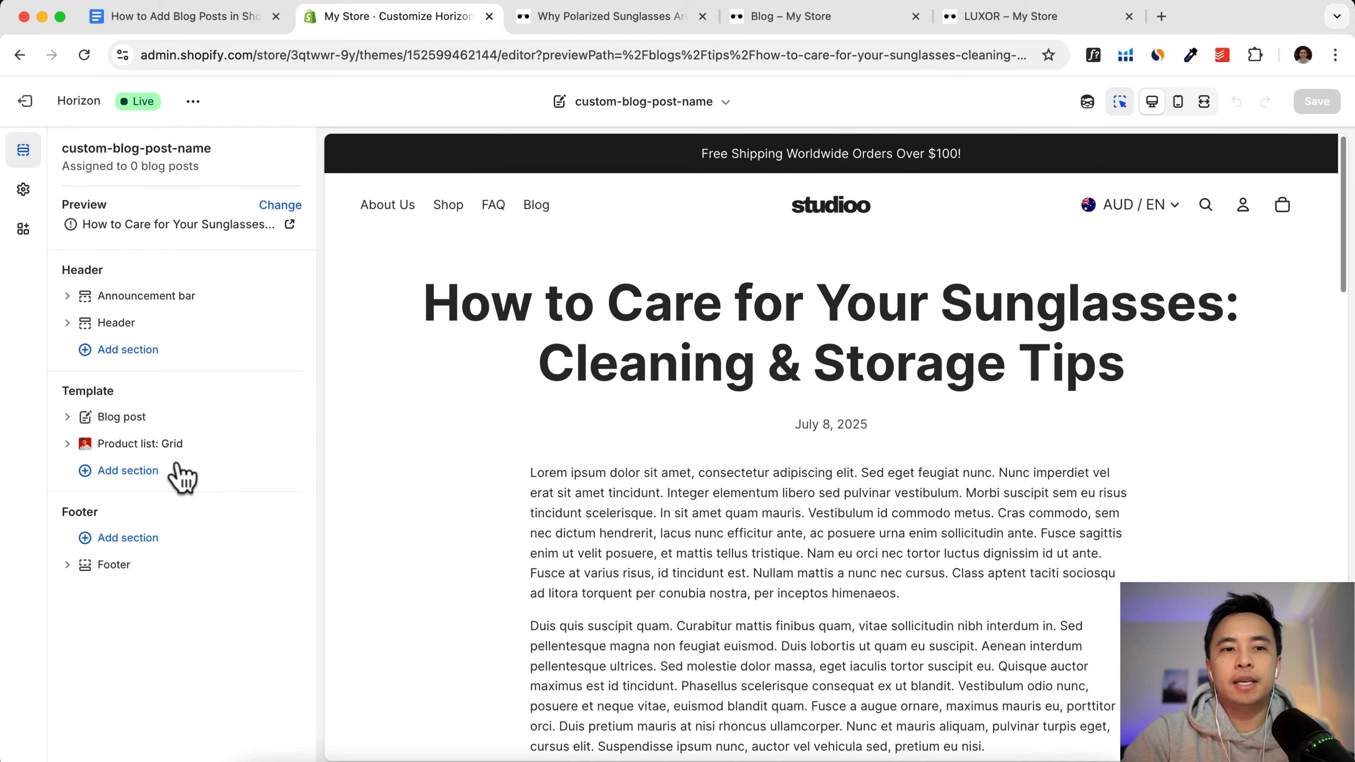
Step: Remove the Product list: Grid section from the custom-blog-post-name template
{"action": "scroll", "coordinate": [777, 448], "scroll_direction": "down", "scroll_amount": 10}
{"action": "mouse_move", "coordinate": [215, 460]}
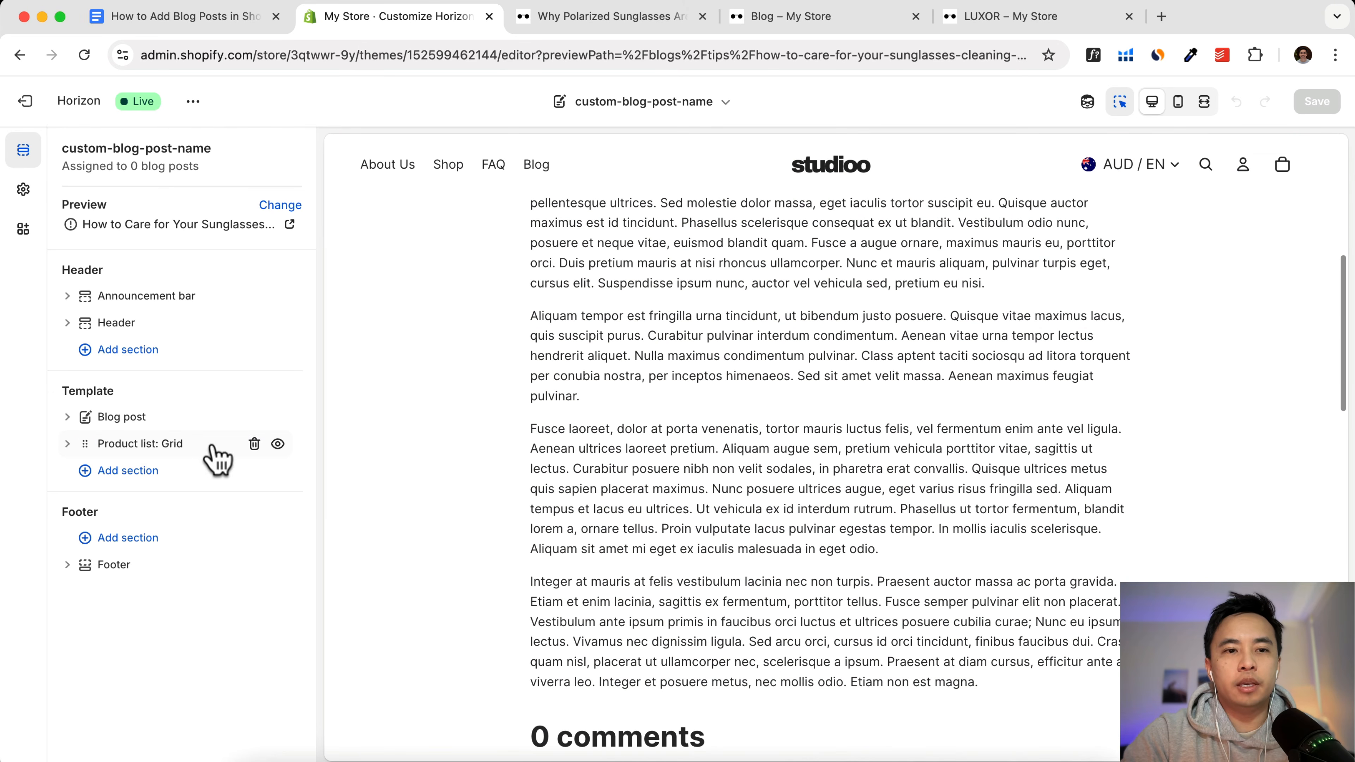
{"action": "left_click", "coordinate": [254, 444]}
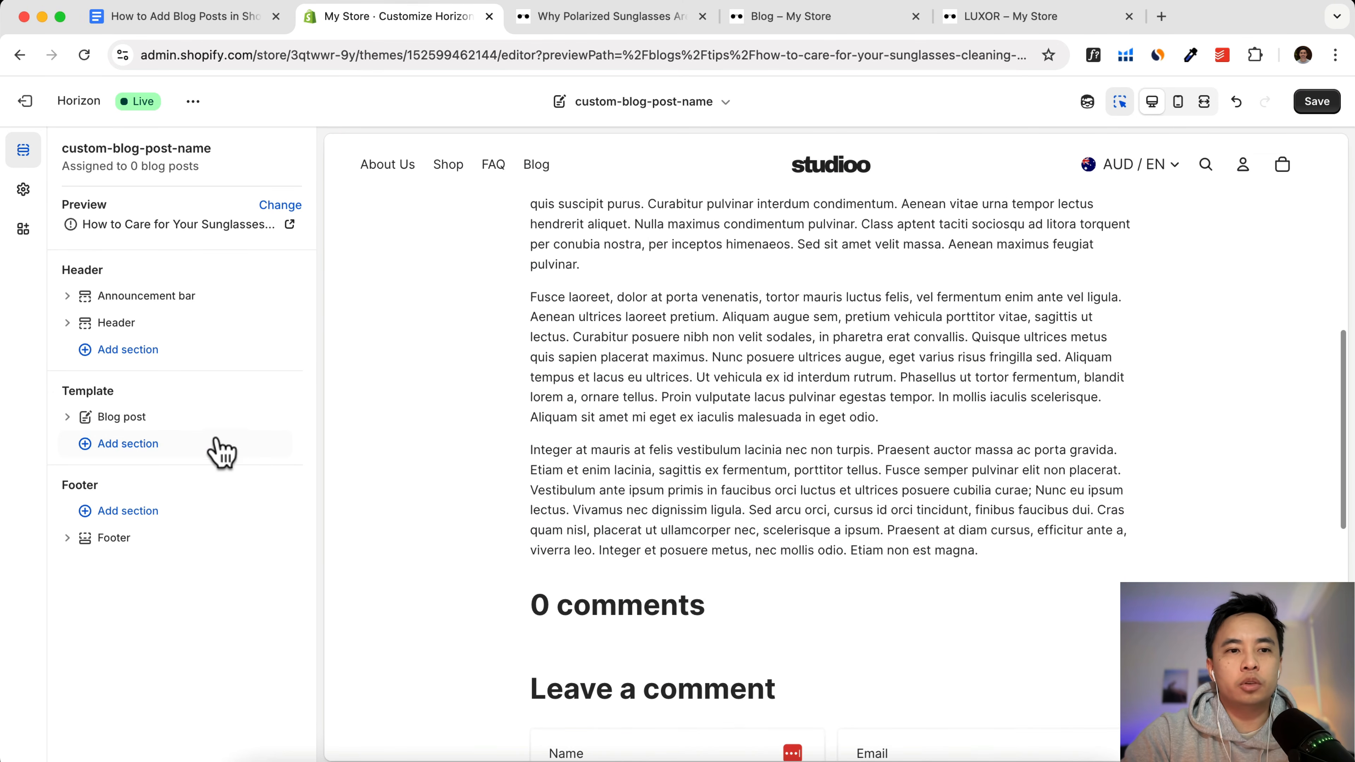
Step: Hide the Blog post section with its Title, Blog post details and Content blocks, and view the sections available to add
{"action": "left_click", "coordinate": [67, 416]}
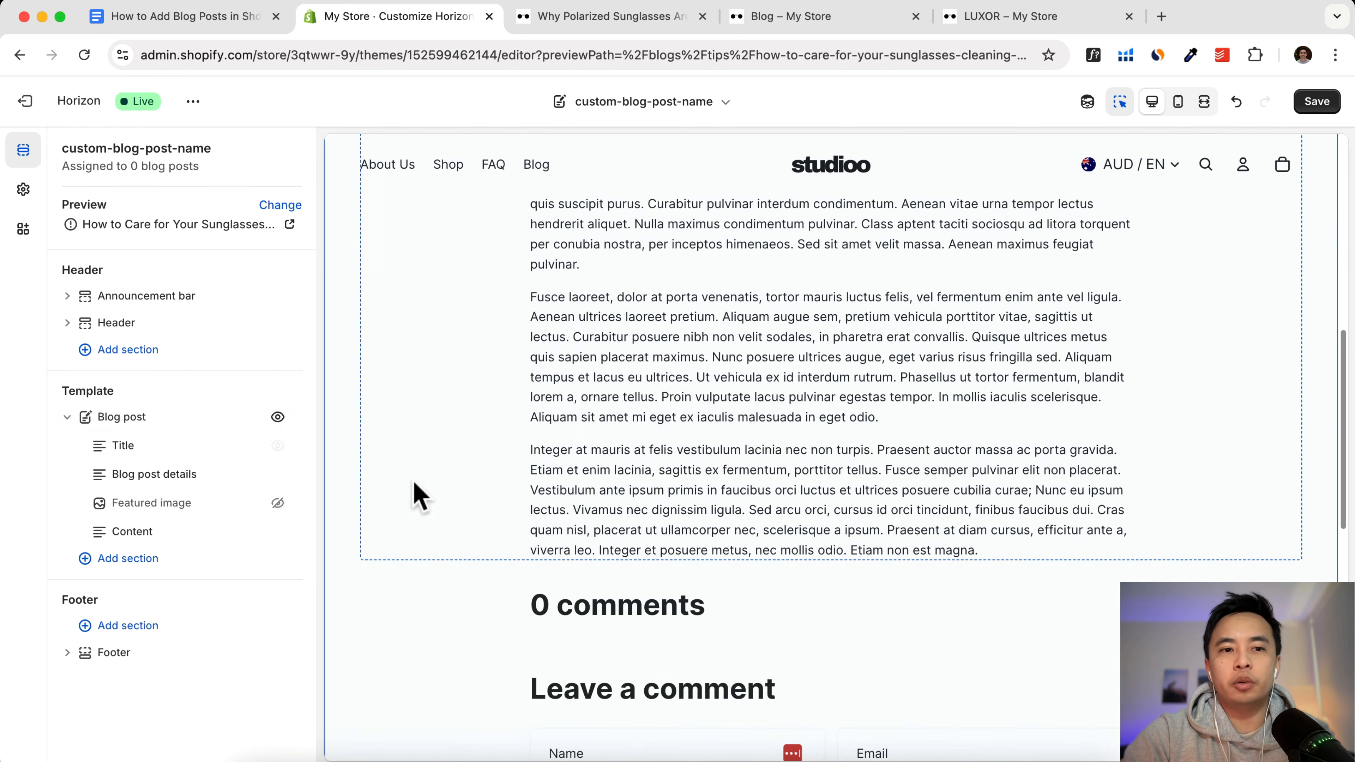
{"action": "scroll", "coordinate": [772, 439], "scroll_direction": "up", "scroll_amount": 10}
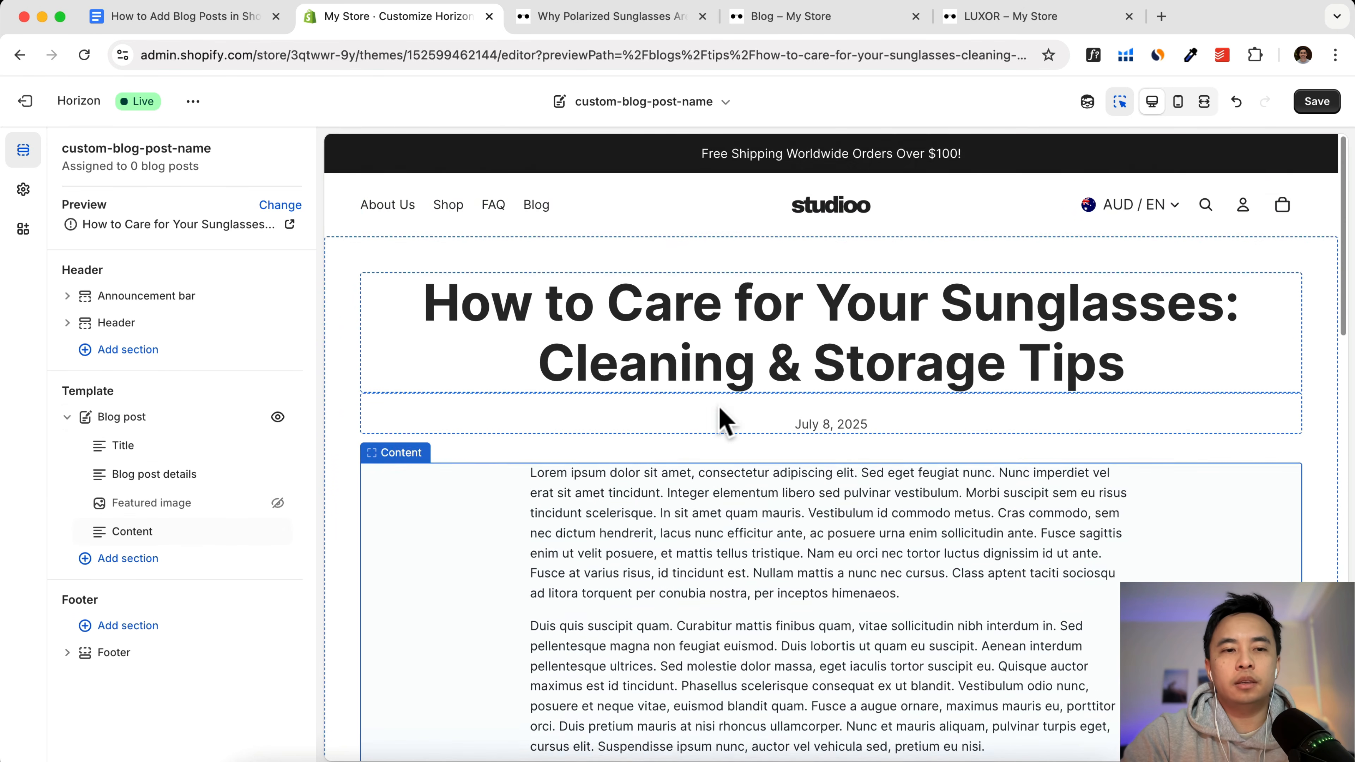
{"action": "scroll", "coordinate": [720, 410], "scroll_direction": "down", "scroll_amount": 2}
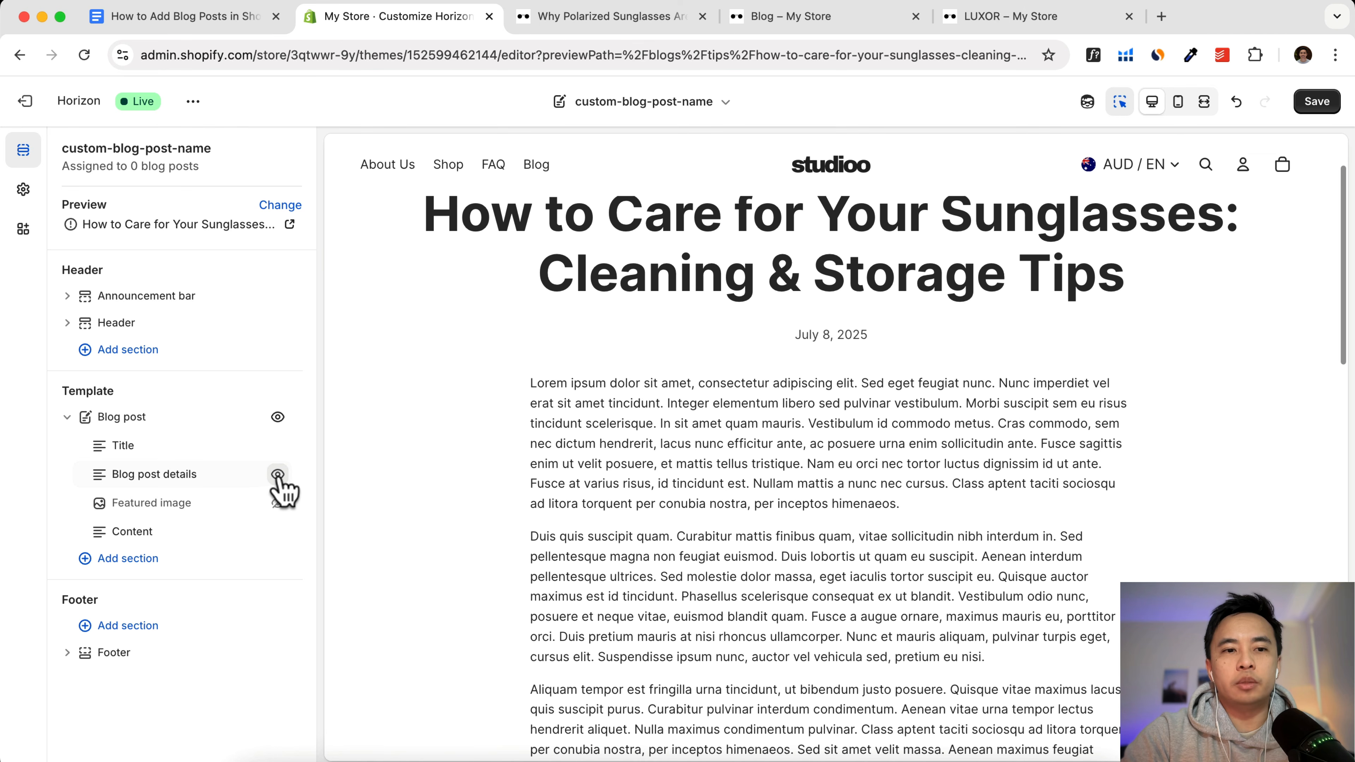
{"action": "left_click", "coordinate": [278, 532]}
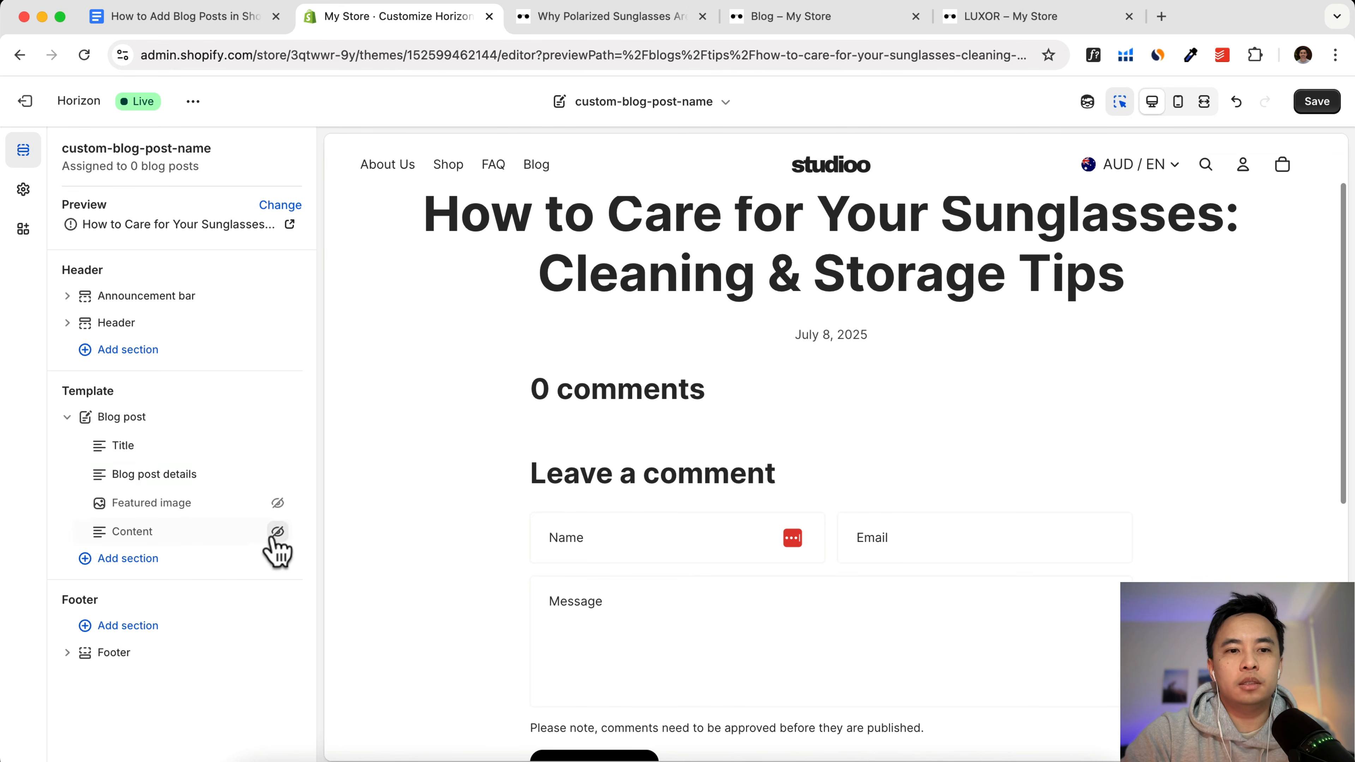
{"action": "left_click", "coordinate": [277, 475]}
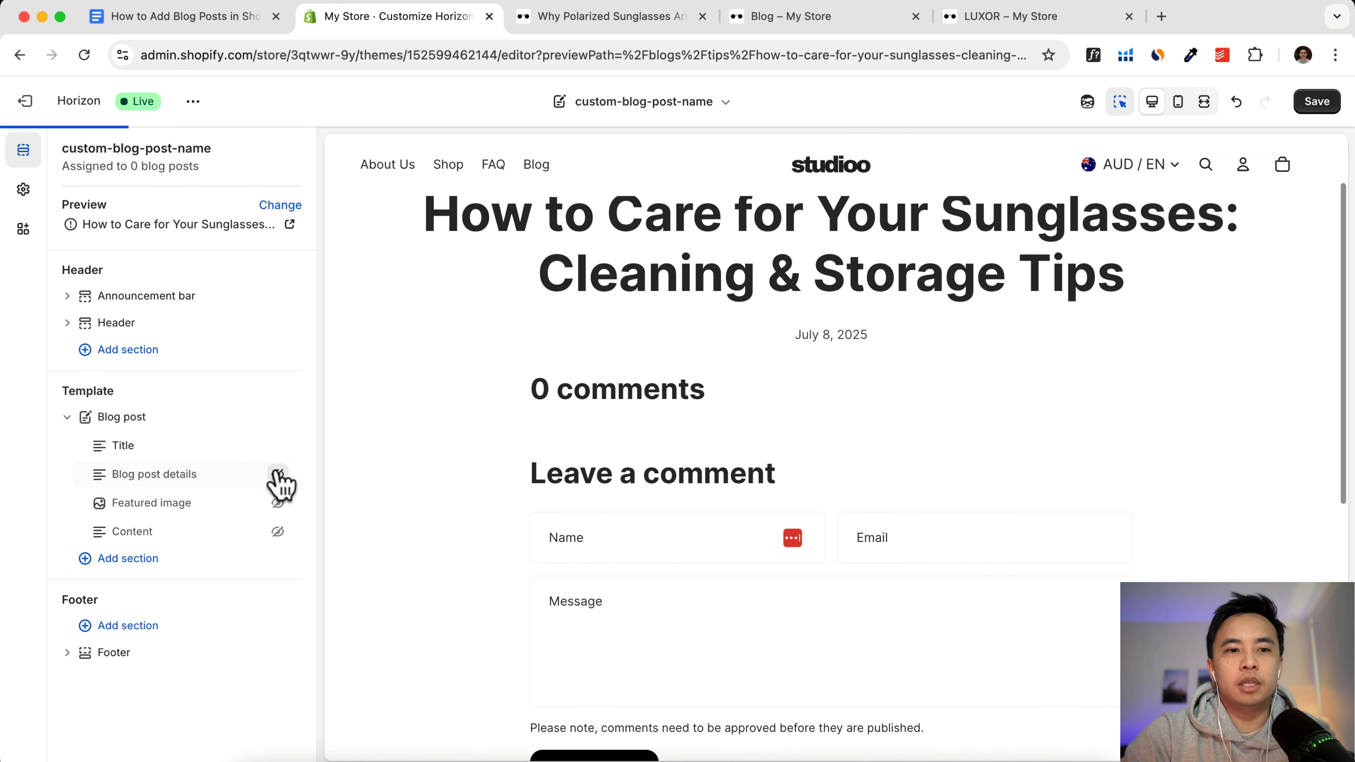
{"action": "left_click", "coordinate": [276, 417]}
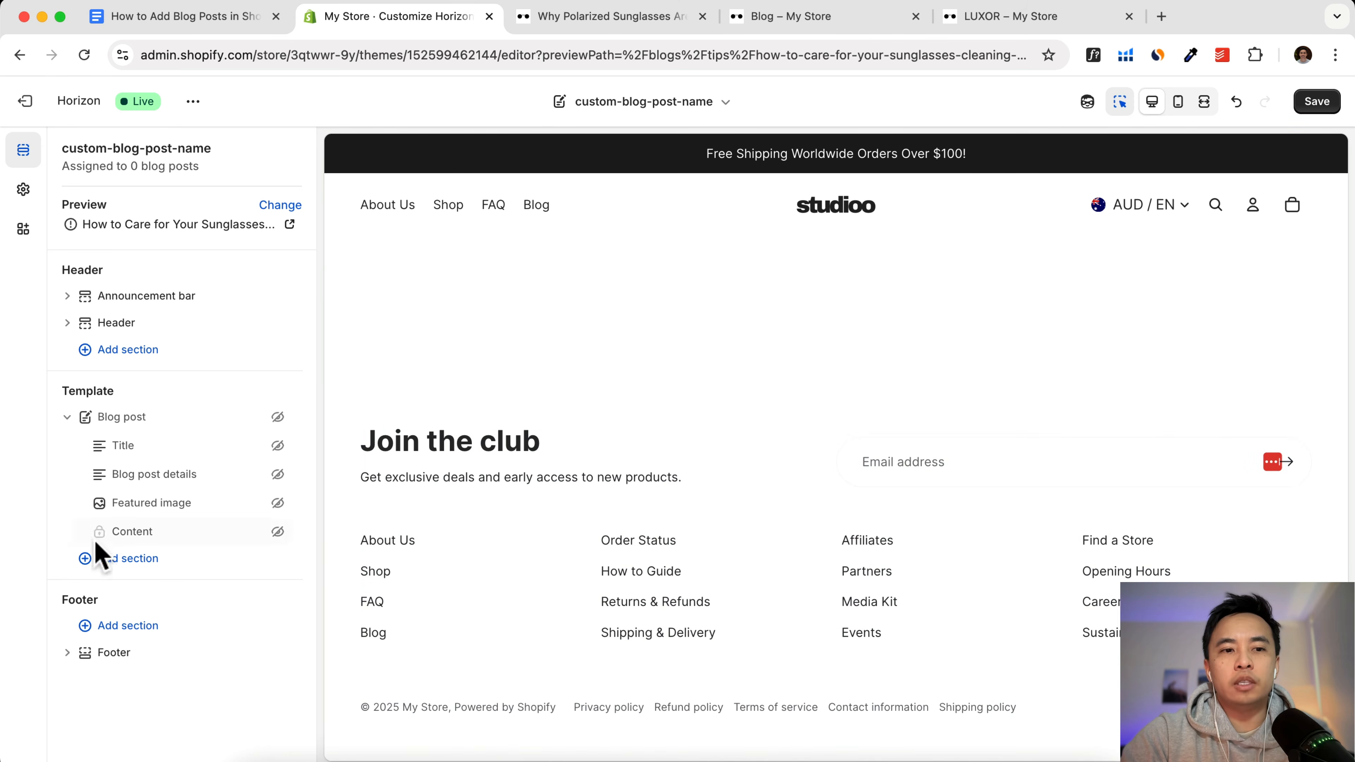
{"action": "left_click", "coordinate": [88, 558]}
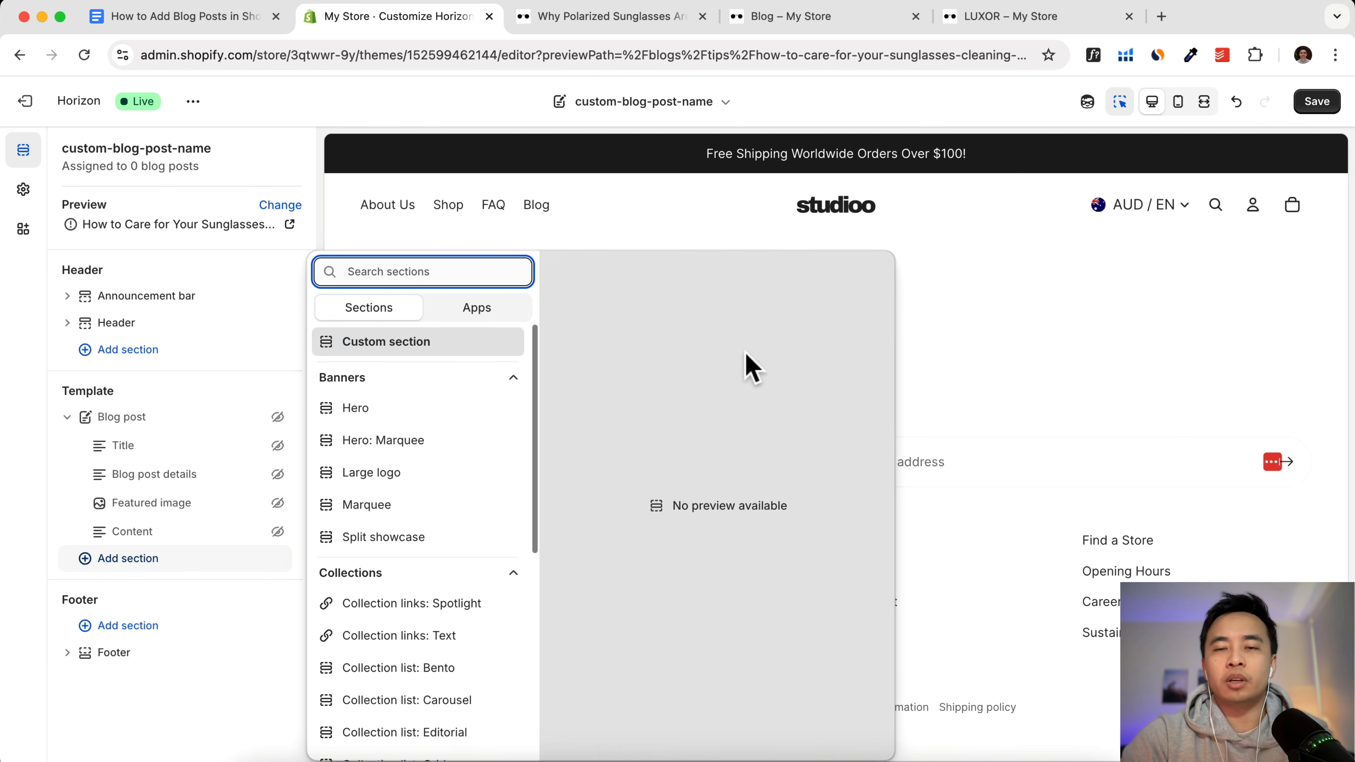
{"action": "left_click", "coordinate": [941, 347]}
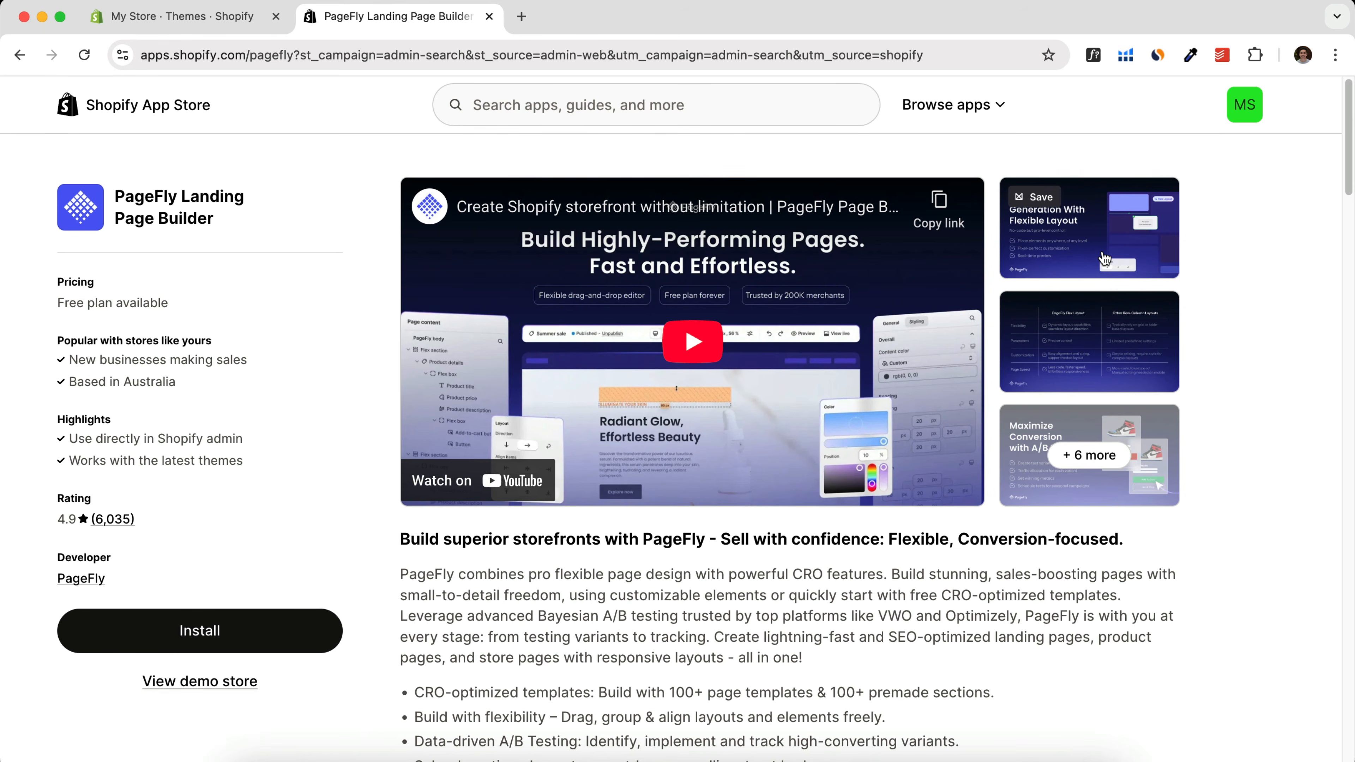
Step: Browse the screenshot gallery of the PageFly Landing Page Builder listing in the Shopify App Store and close the gallery
{"action": "left_click", "coordinate": [1104, 259]}
{"action": "left_click", "coordinate": [1312, 427]}
{"action": "left_click", "coordinate": [1312, 427]}
{"action": "left_click", "coordinate": [1312, 426]}
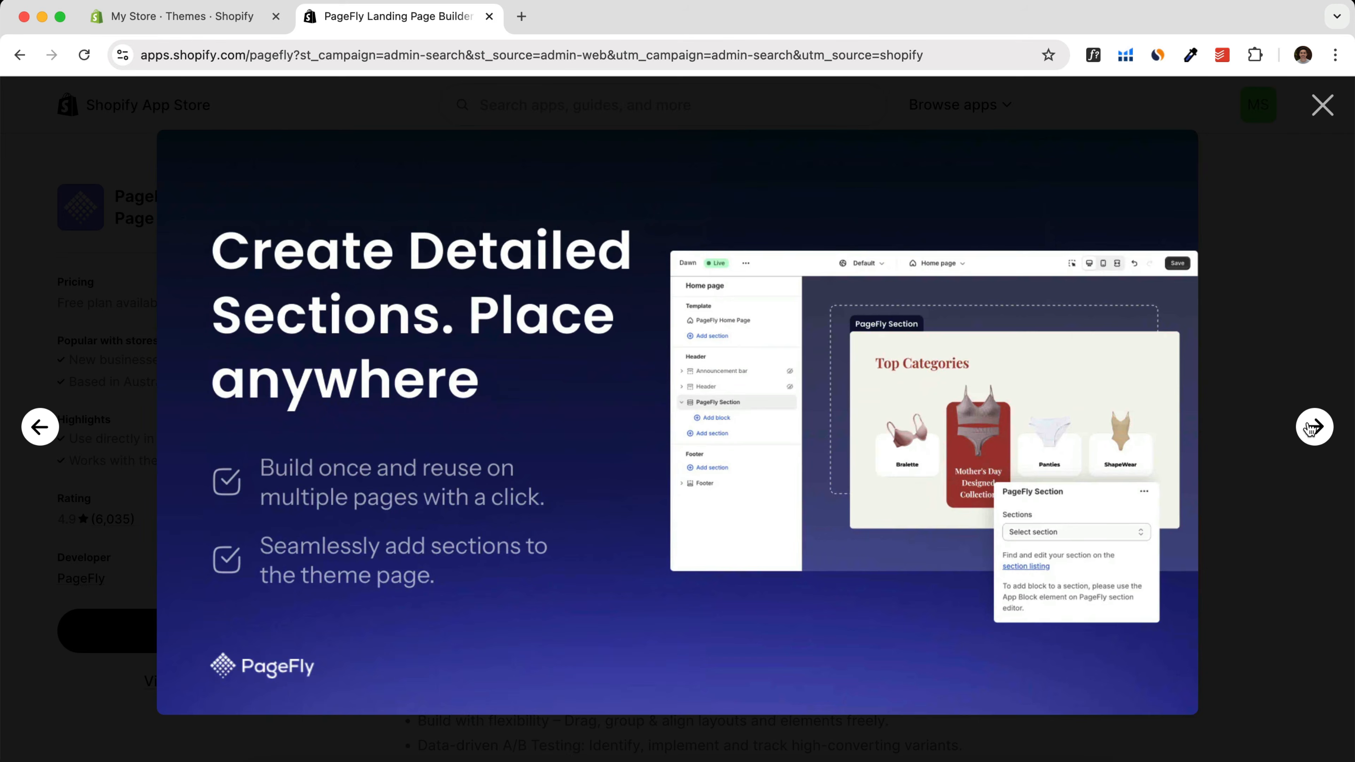
{"action": "left_click", "coordinate": [1312, 427]}
{"action": "left_click", "coordinate": [1312, 427]}
{"action": "left_click", "coordinate": [1312, 427]}
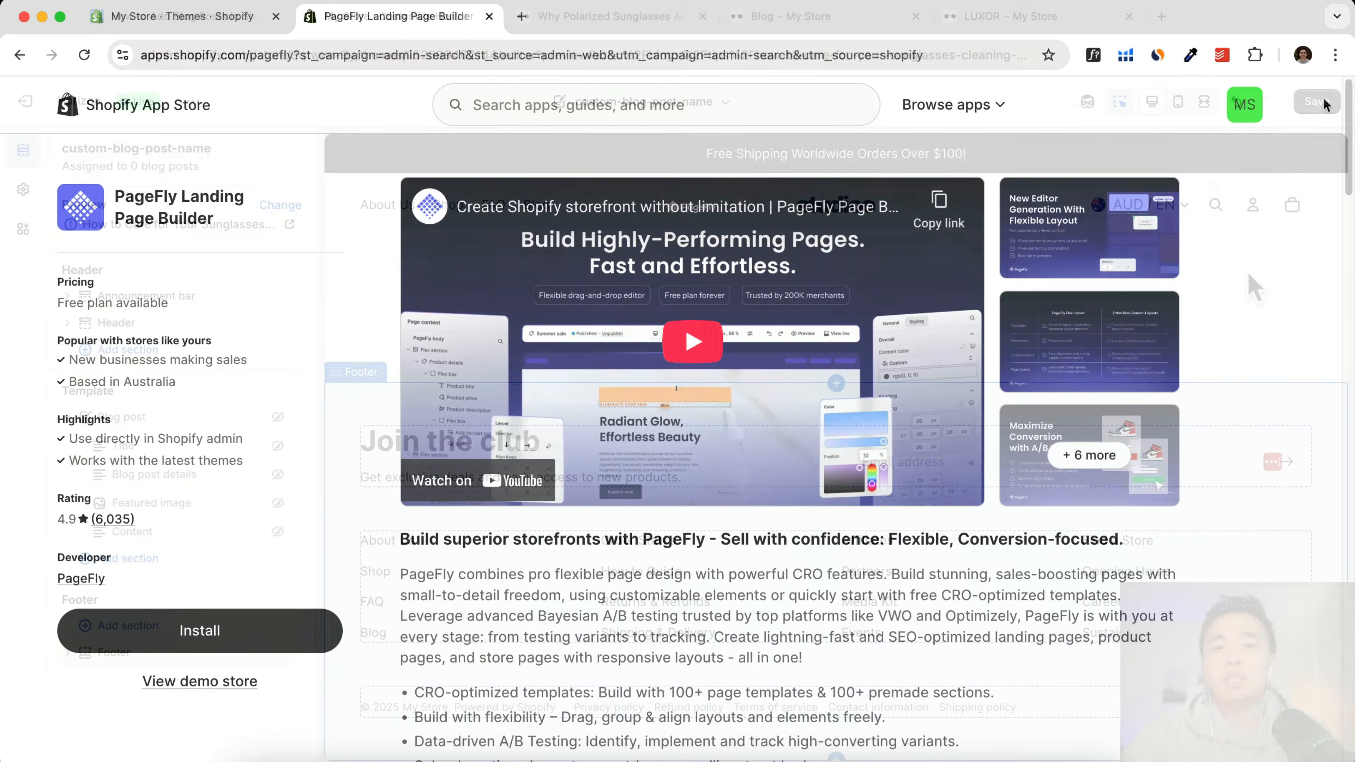